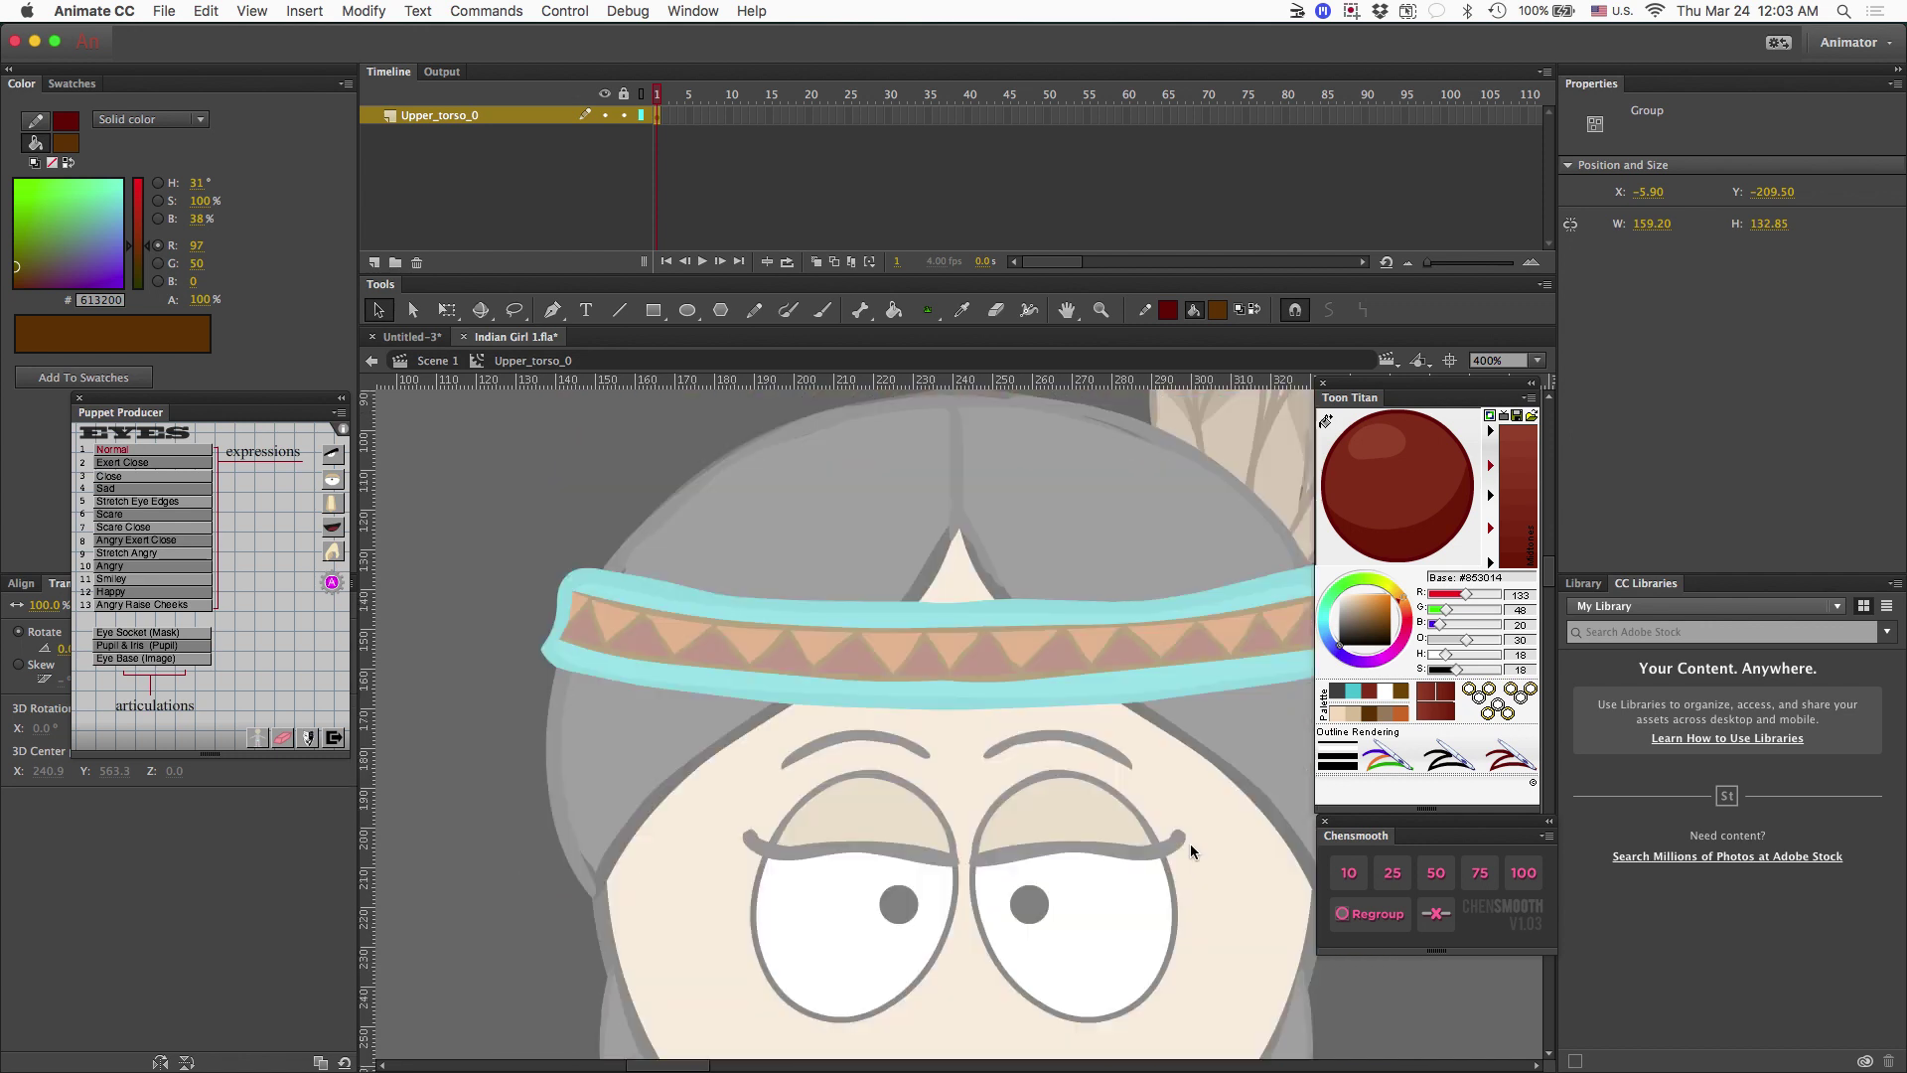
Fill the zigzag triangles along the dress hem with alternating dark red #853014 and orange #D1691F.
scroll(1190, 843, right, 5)
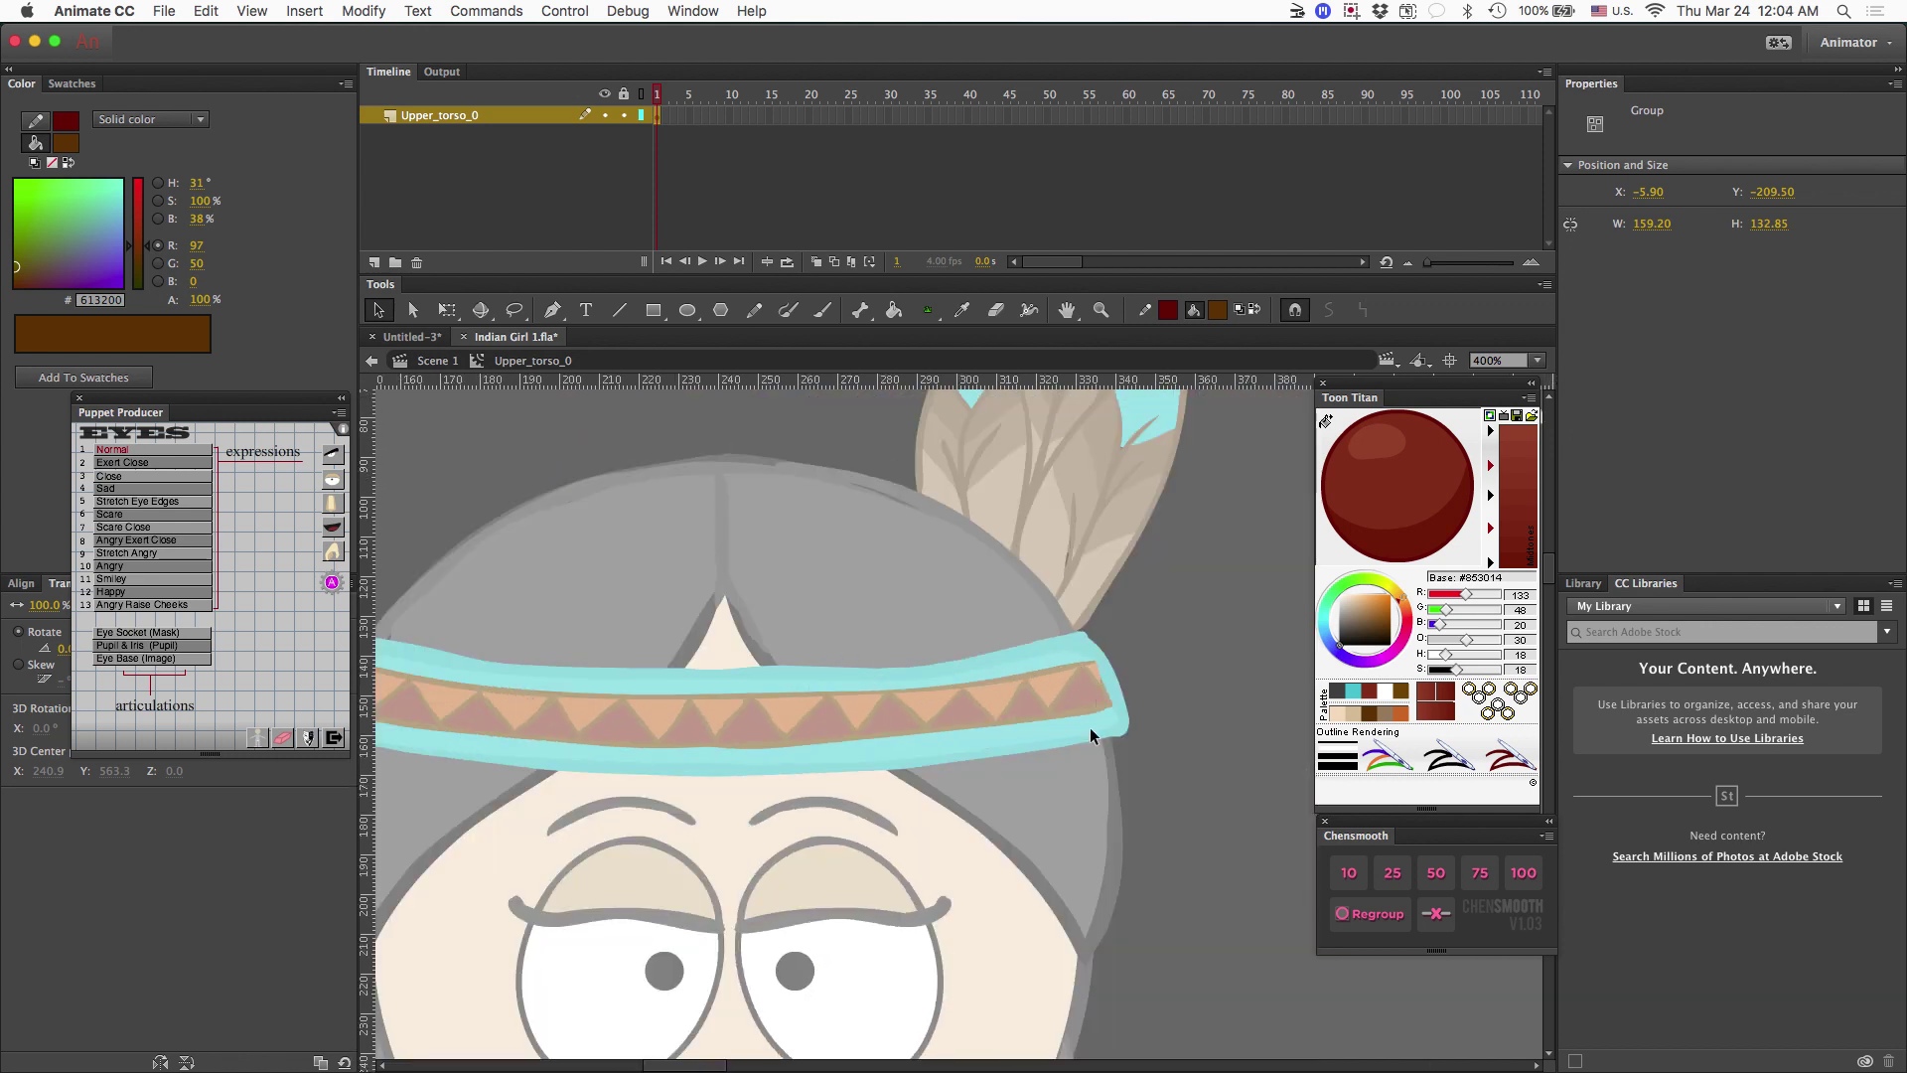
scroll(867, 795, down, 7)
scroll(867, 795, left, 2)
scroll(866, 796, down, 8)
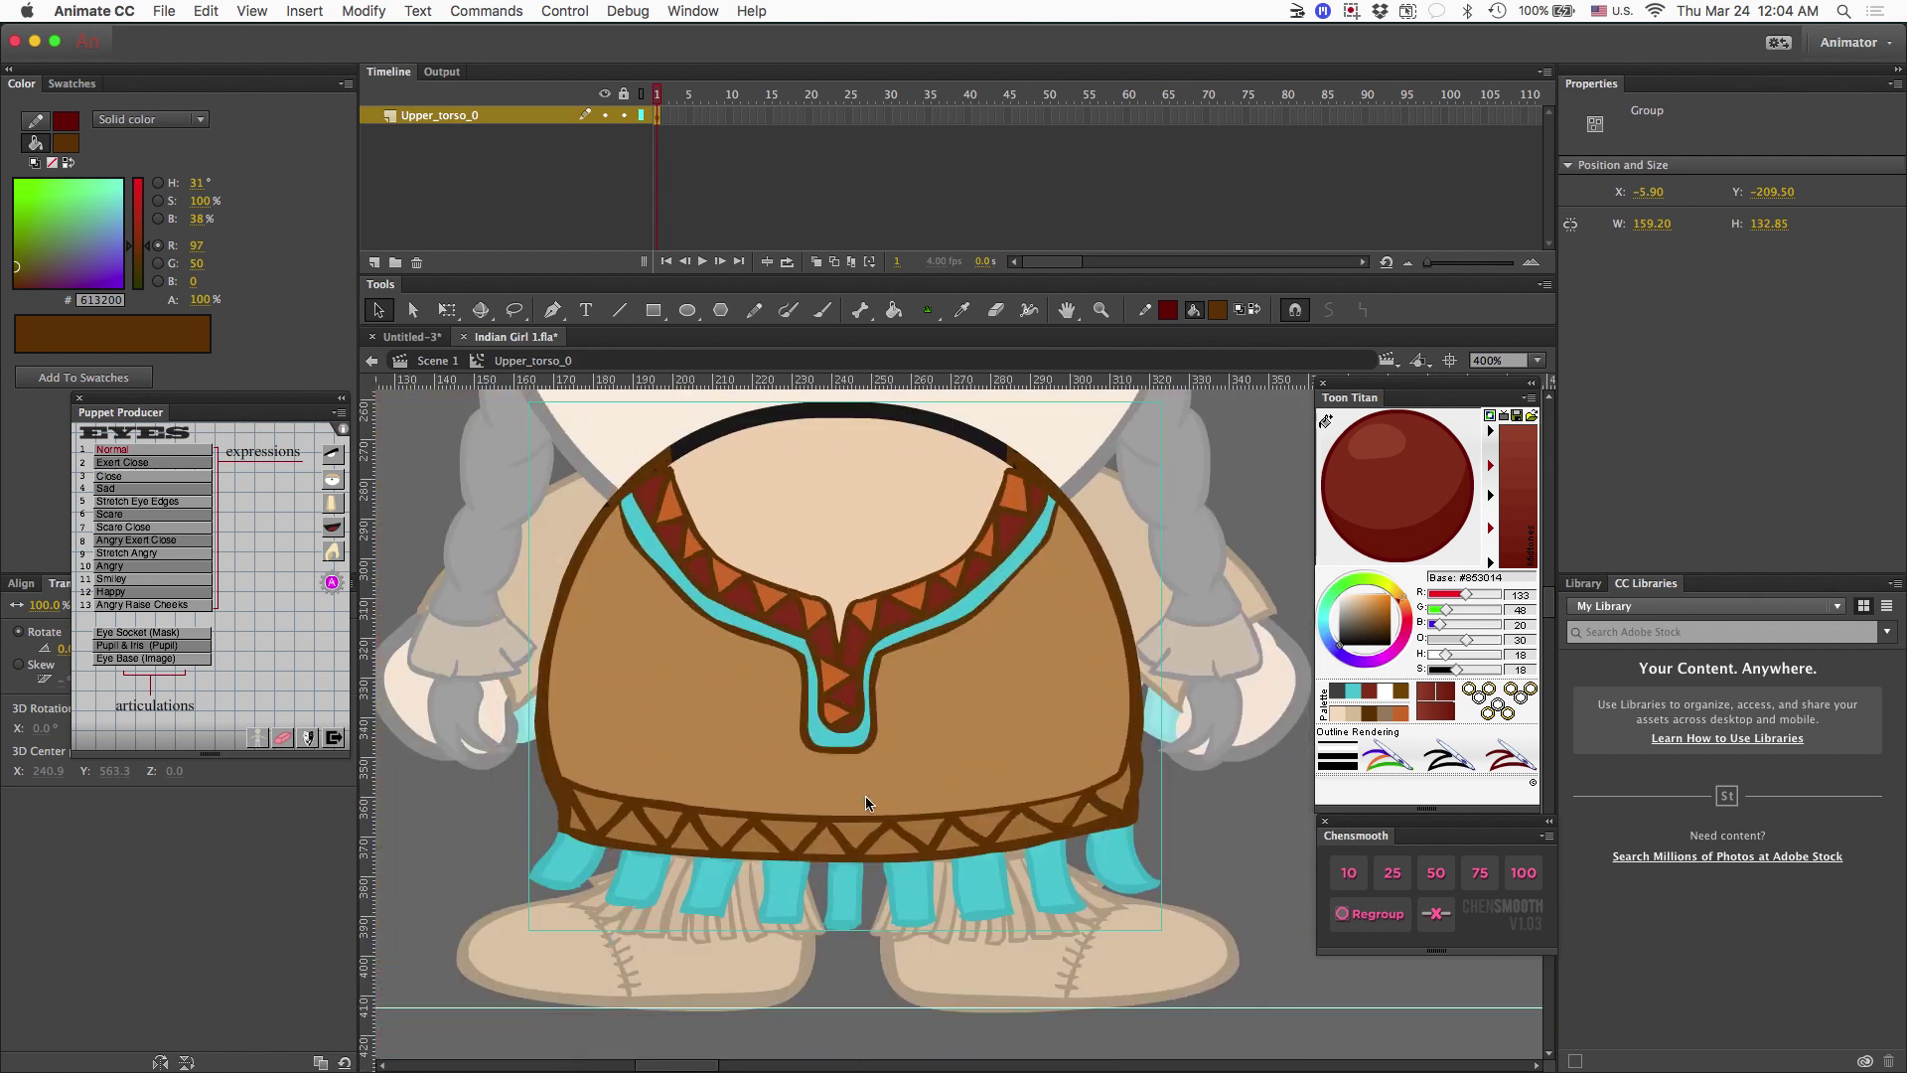
scroll(866, 796, right, 5)
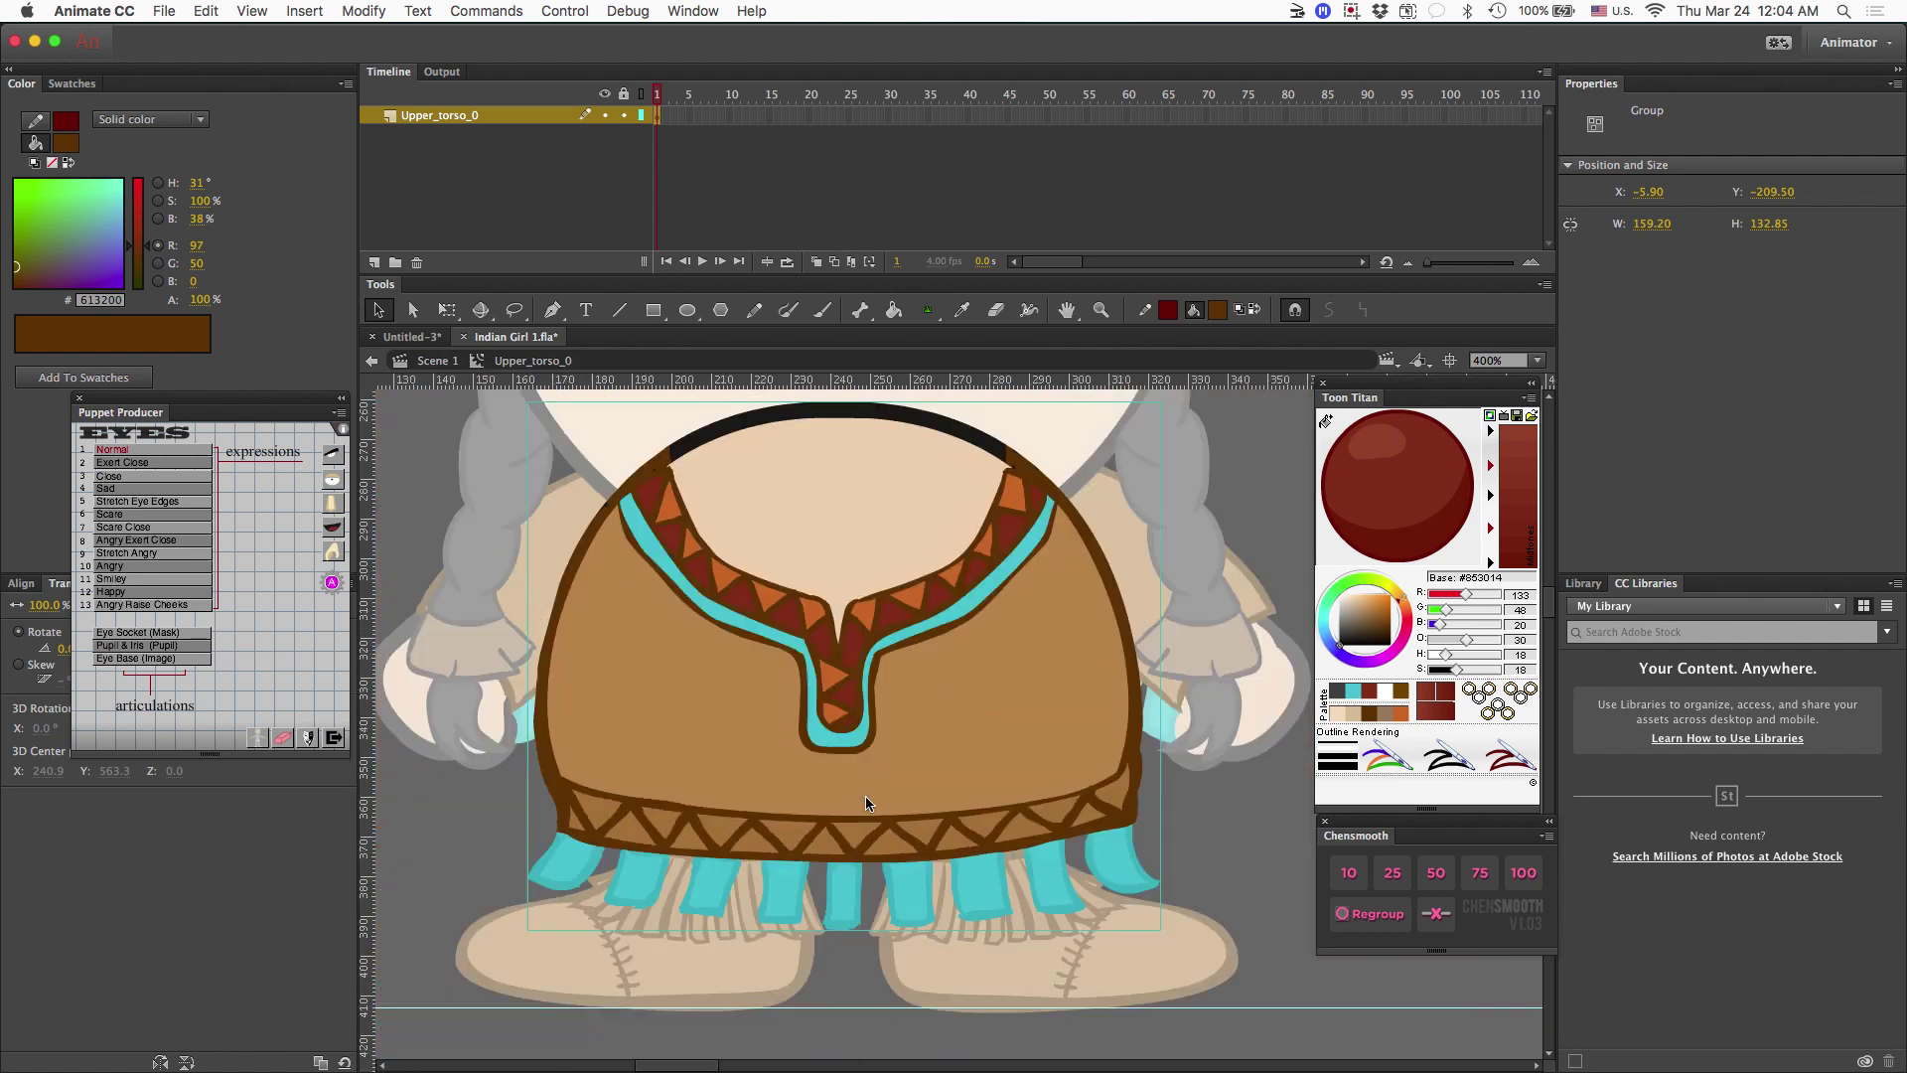
scroll(866, 796, left, 8)
scroll(866, 803, up, 7)
scroll(866, 803, right, 5)
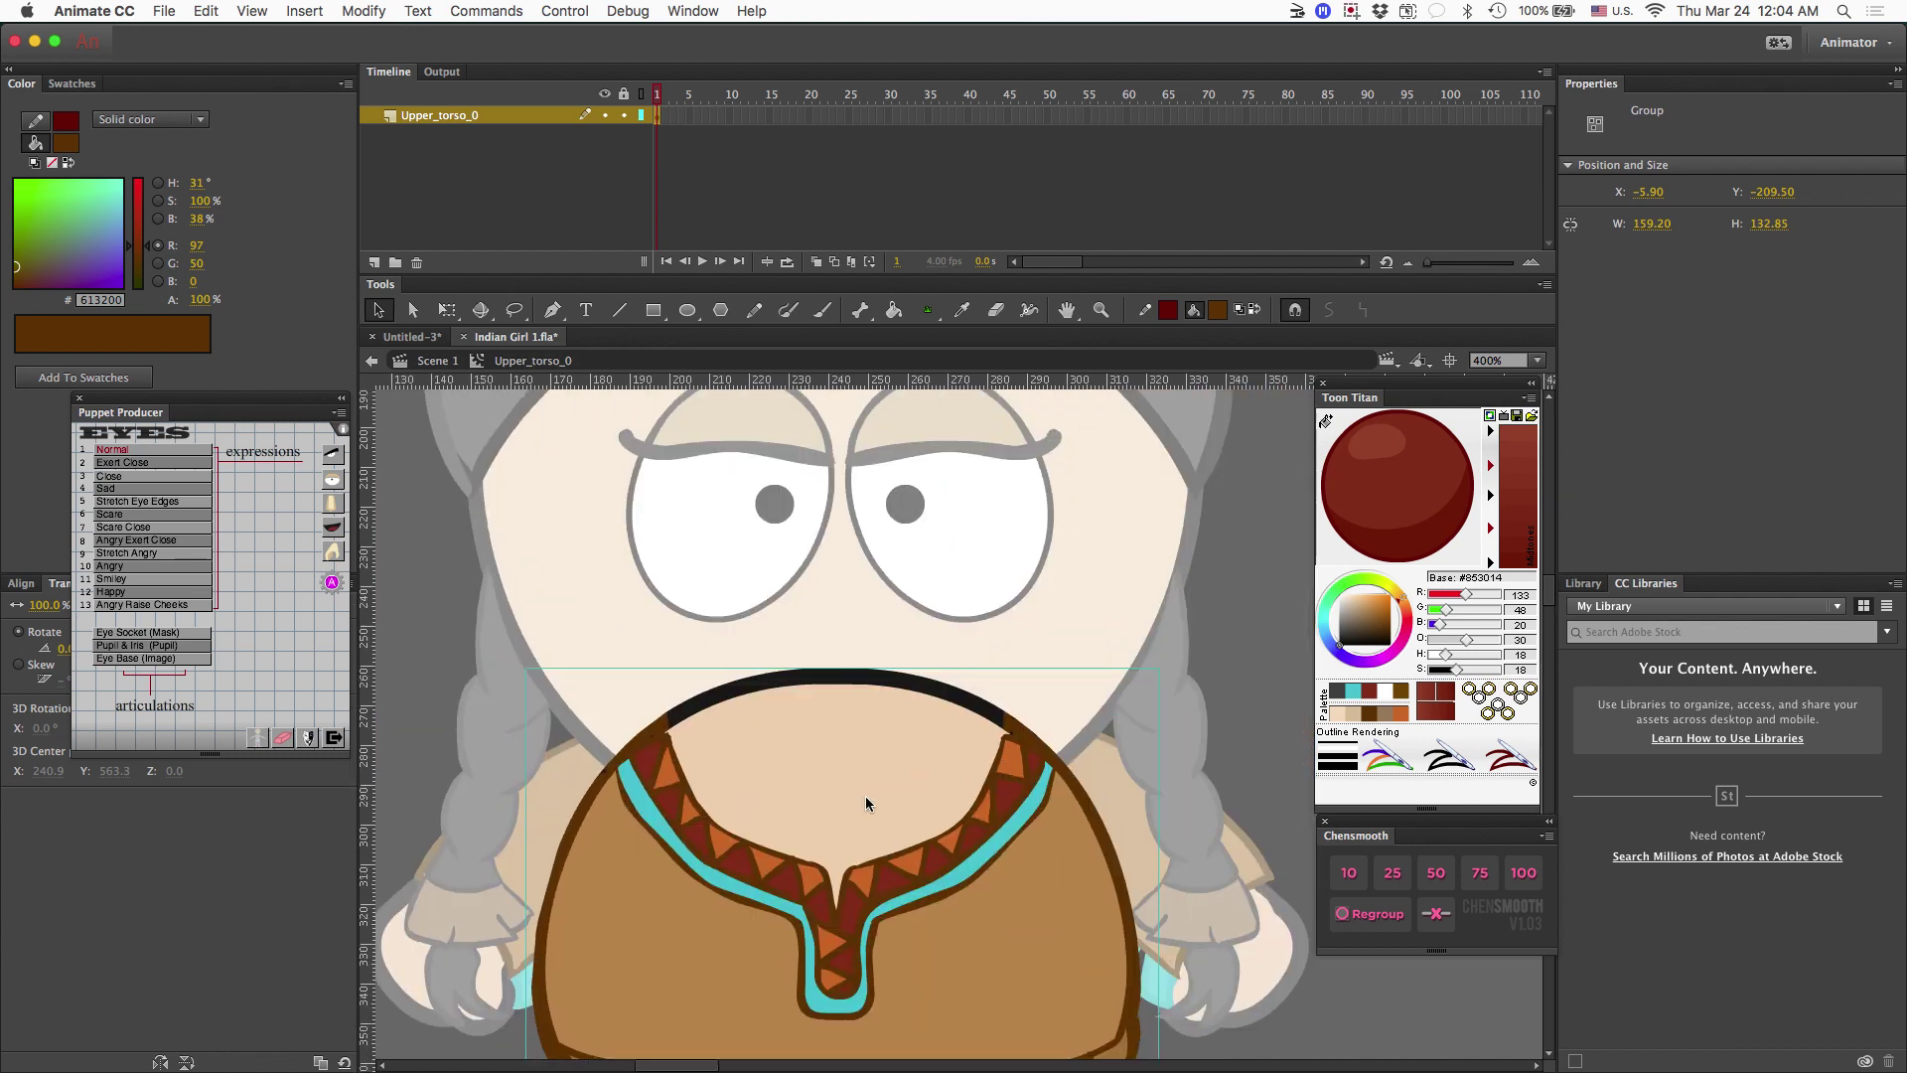
scroll(866, 803, down, 7)
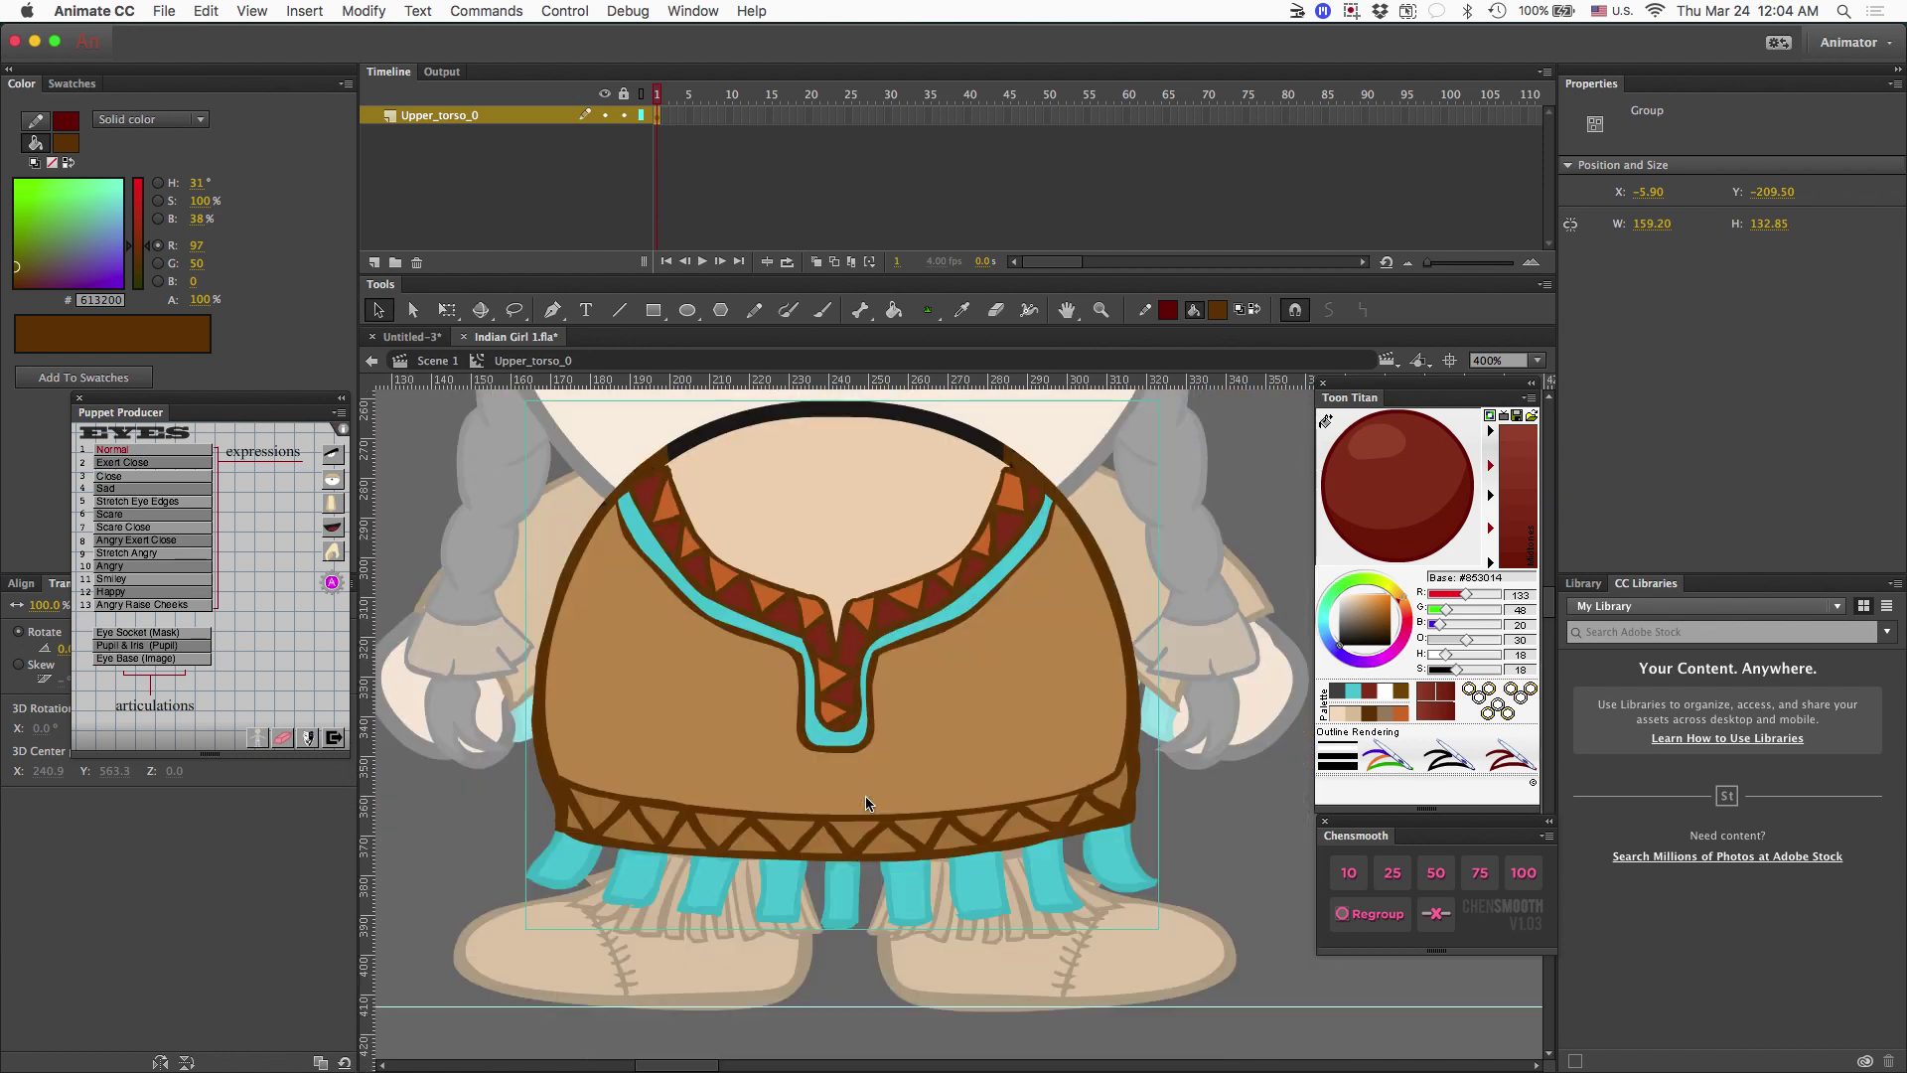
double_click(866, 795)
key(k)
click(1033, 839)
click(1374, 728)
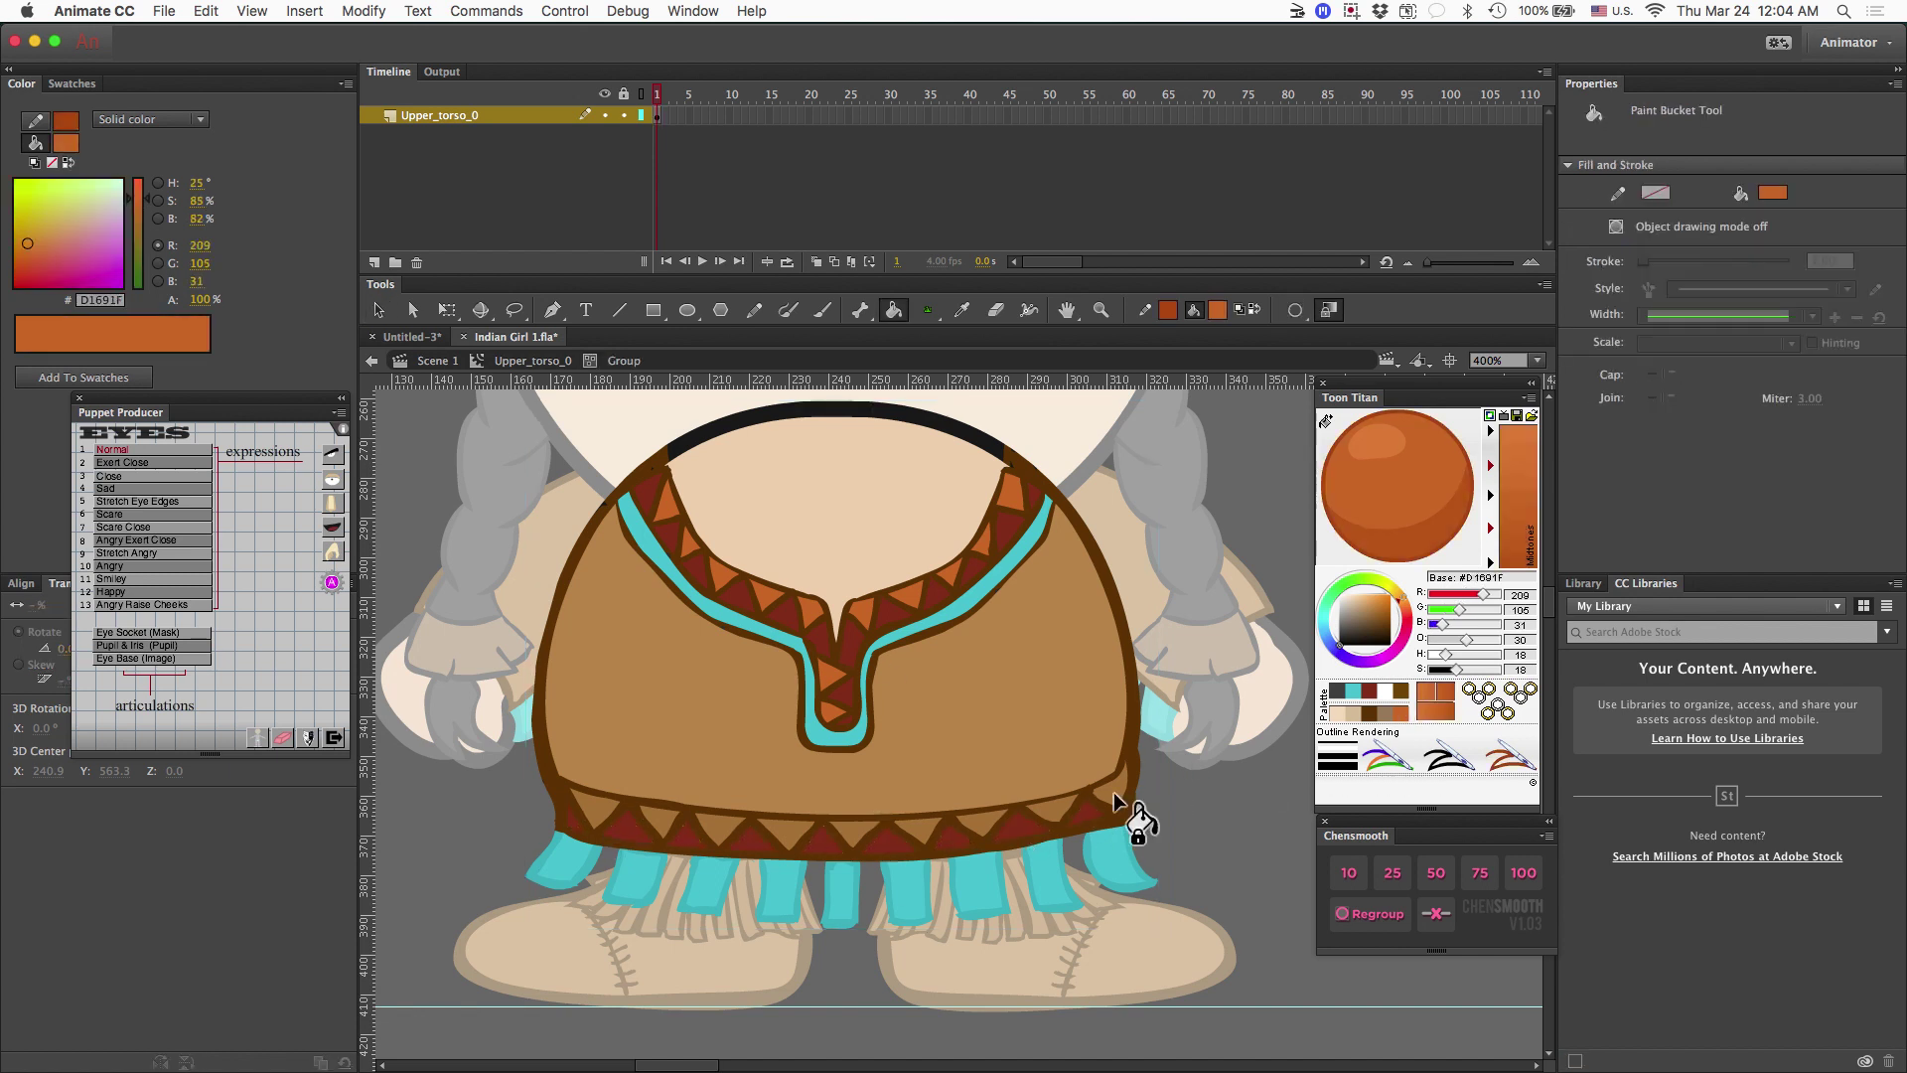
Sample the dress outline's dark brown #613200 for the headband's zigzag outline and return to the full scene.
scroll(620, 787, up, 20)
key(v)
double_click(986, 765)
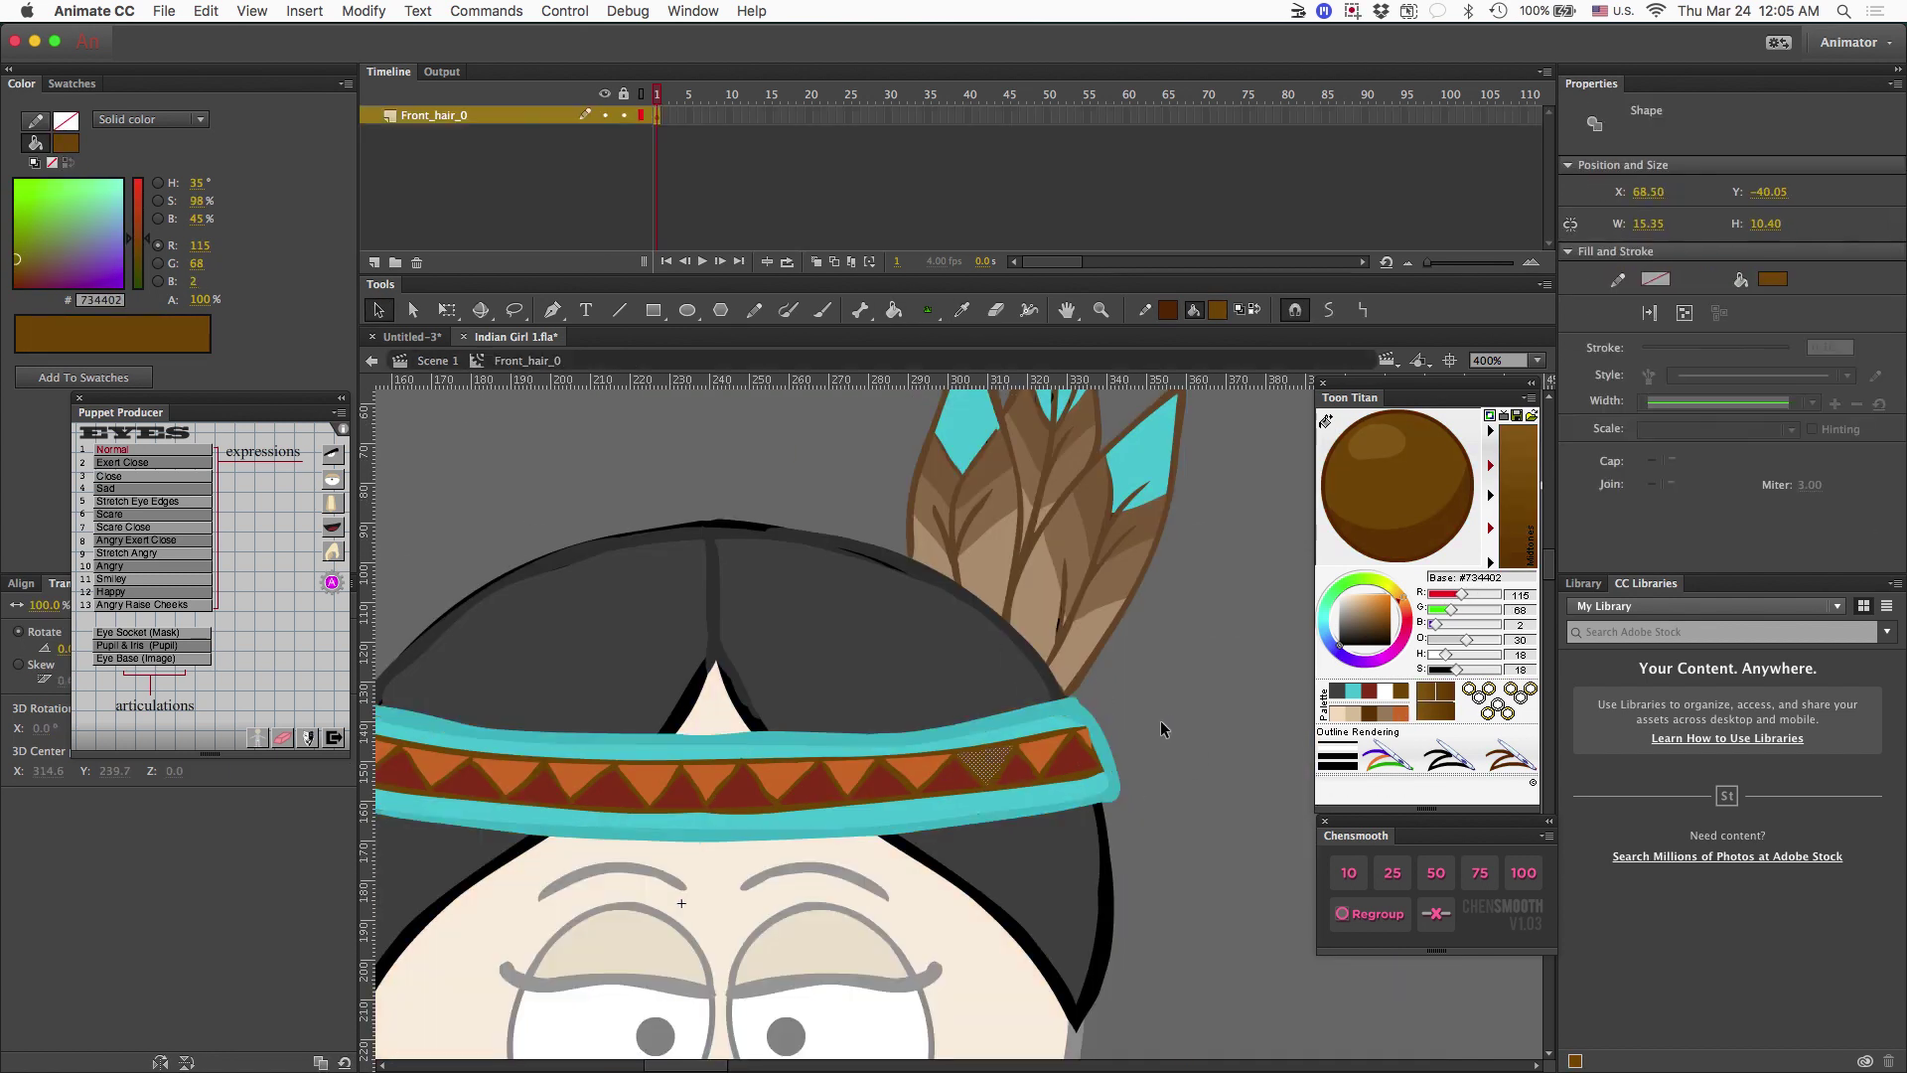
click(1161, 722)
double_click(1182, 659)
double_click(970, 787)
double_click(971, 788)
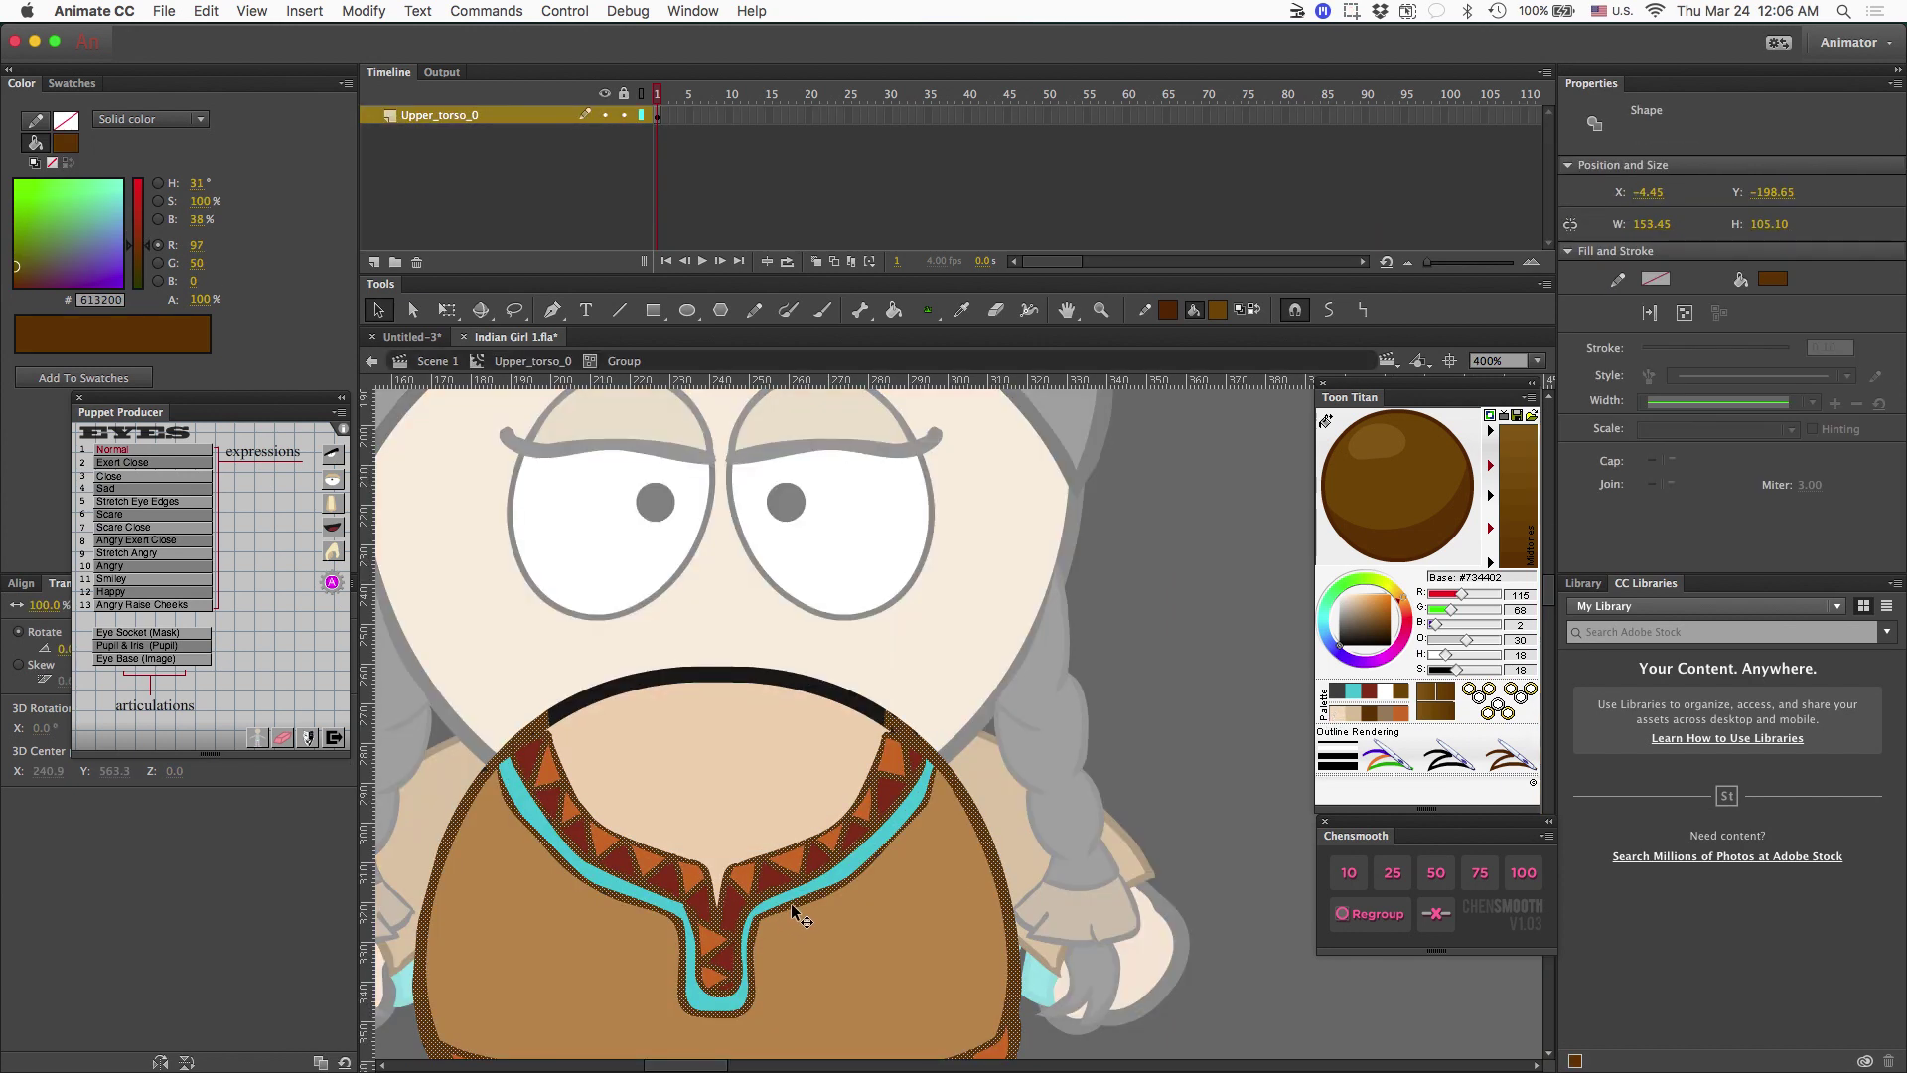
key(super+e)
scroll(712, 604, down, 5)
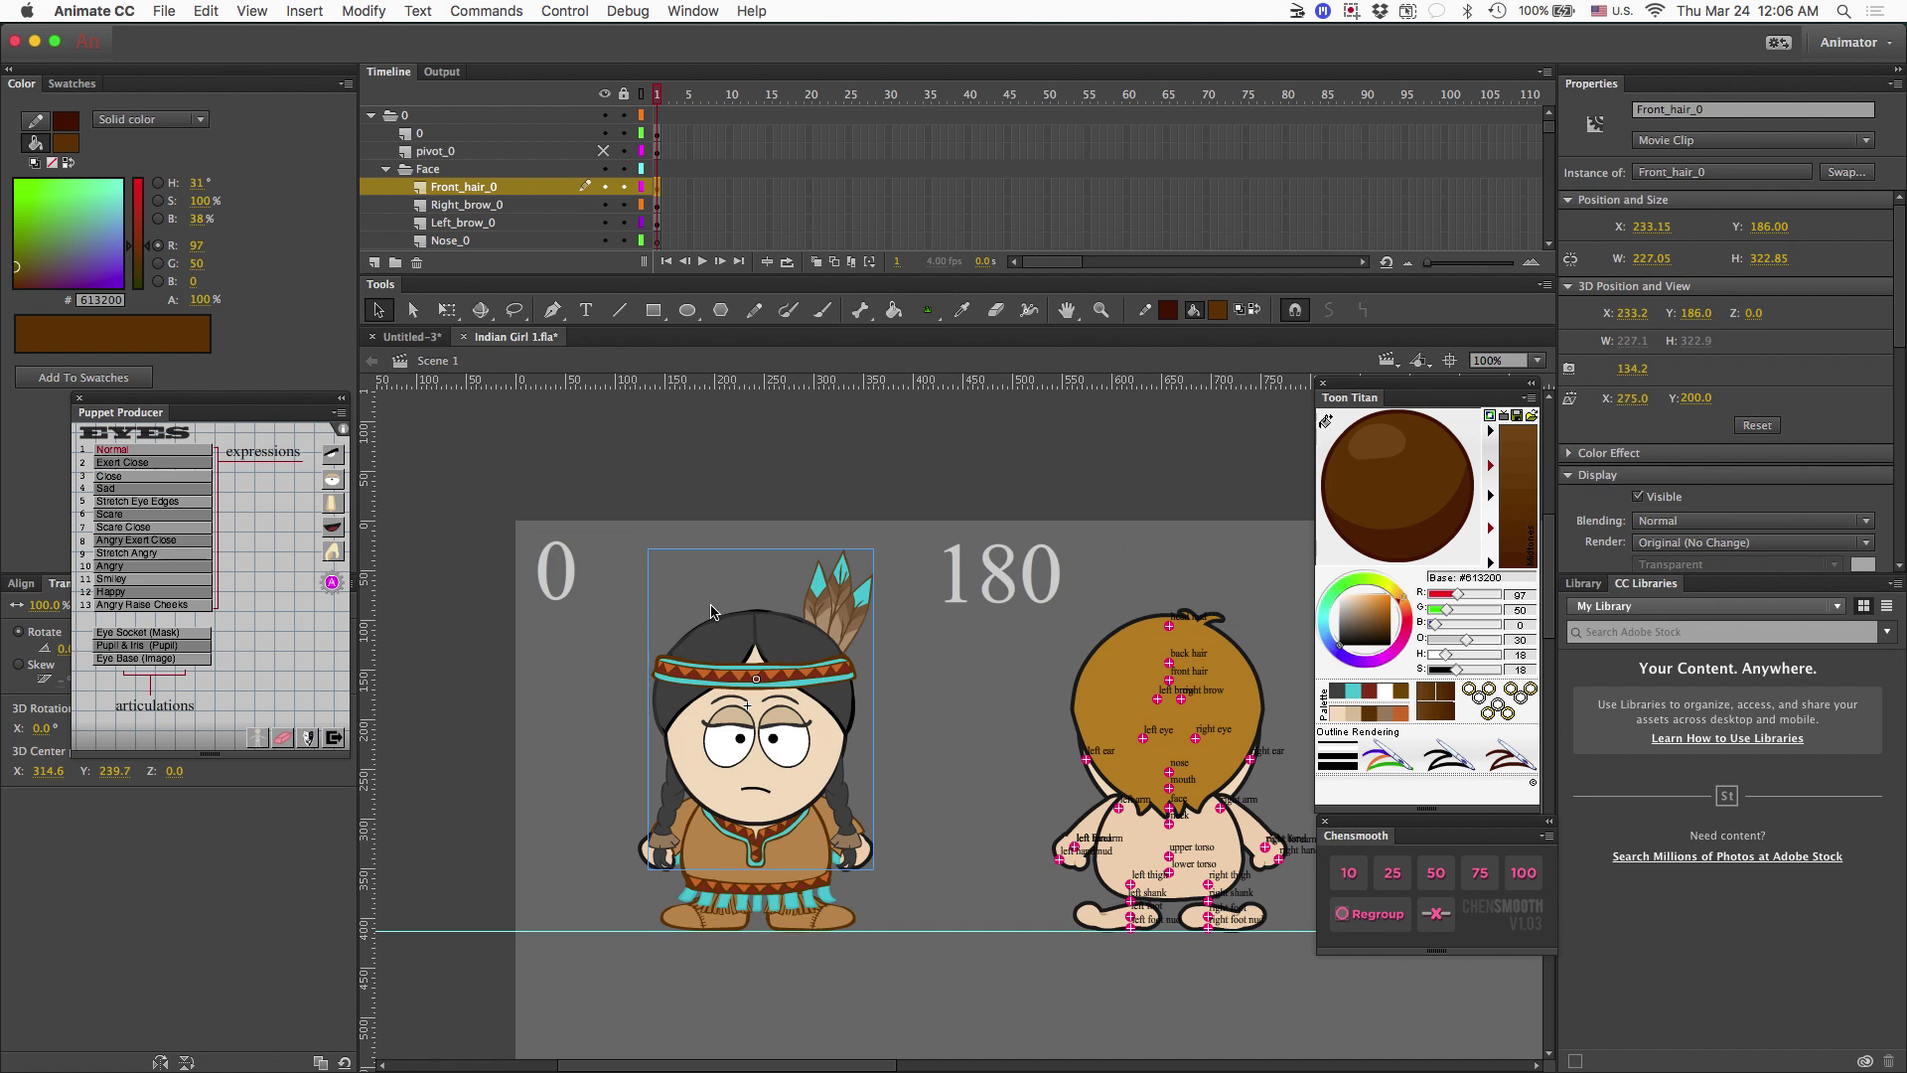
Expand the 180 layer folder in place of folder 0 and hide its pivot_180 layer.
scroll(712, 611, right, 5)
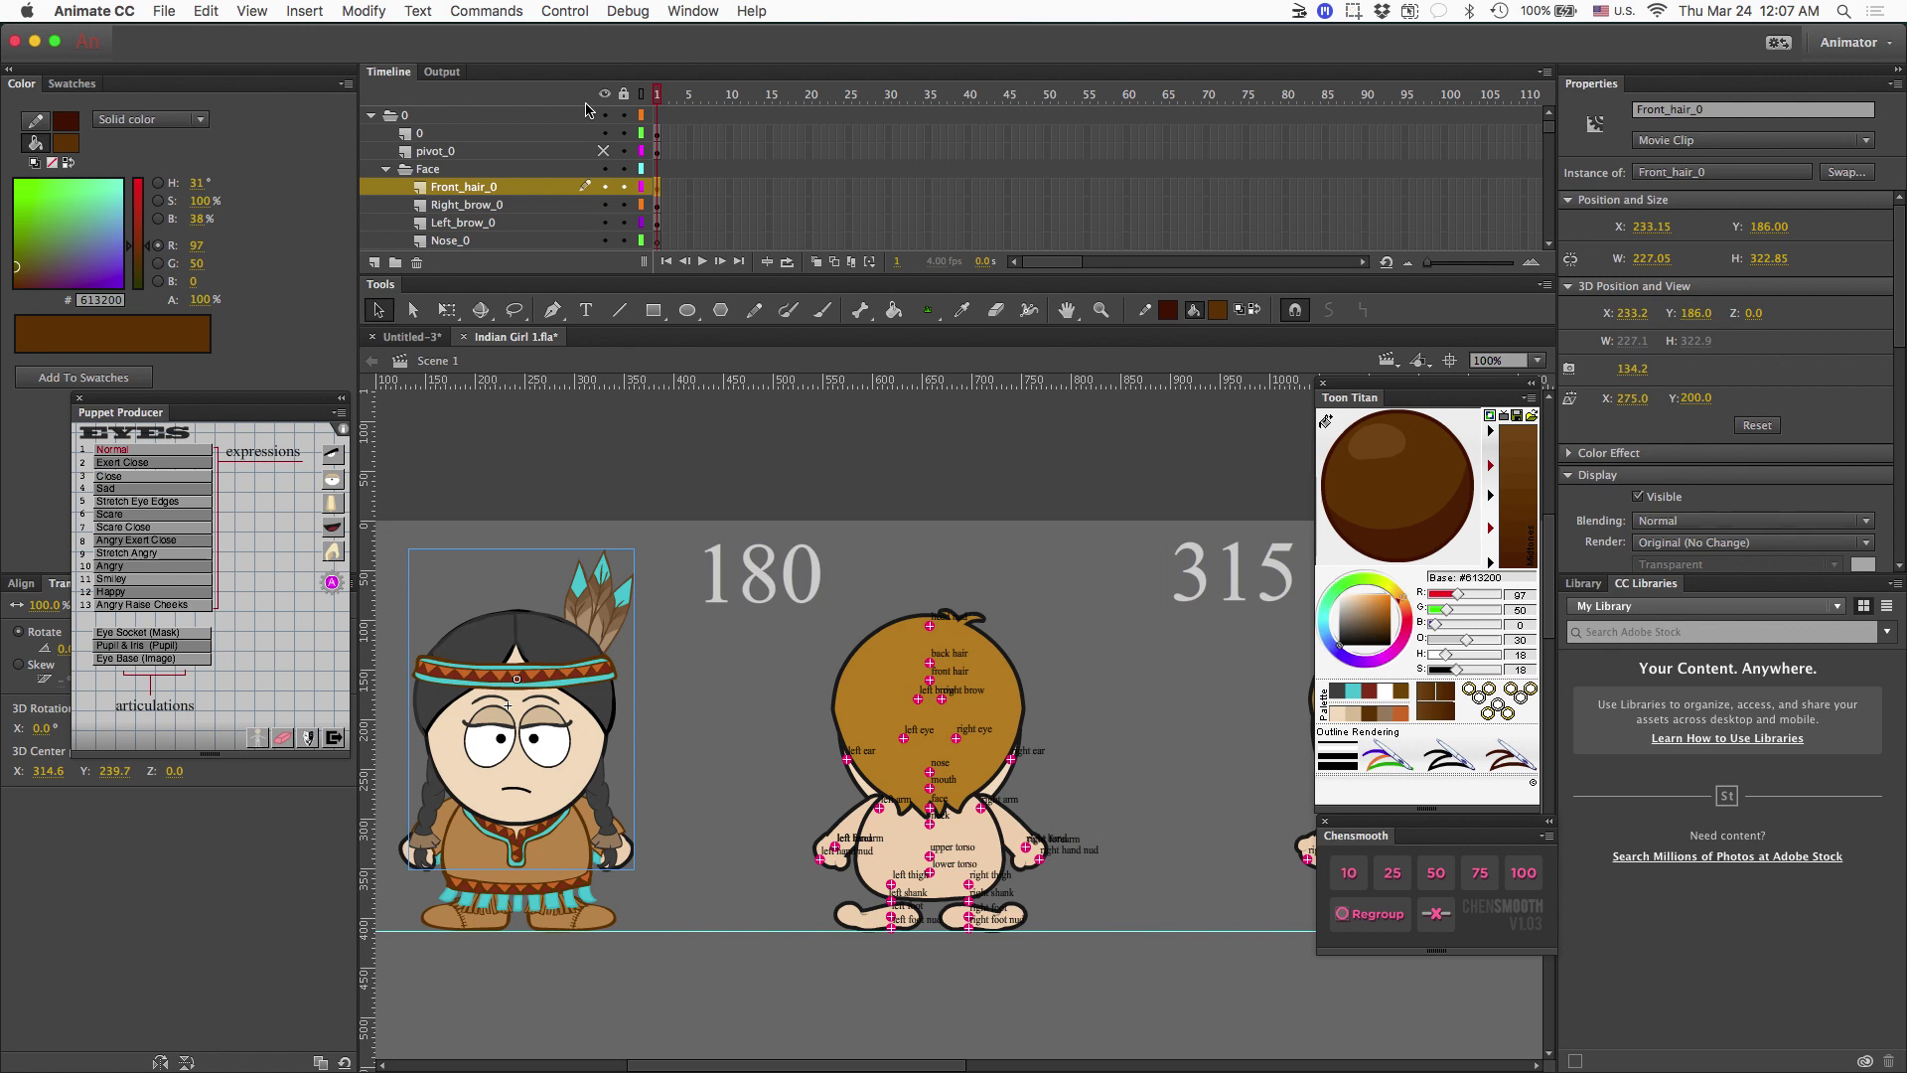
click(371, 115)
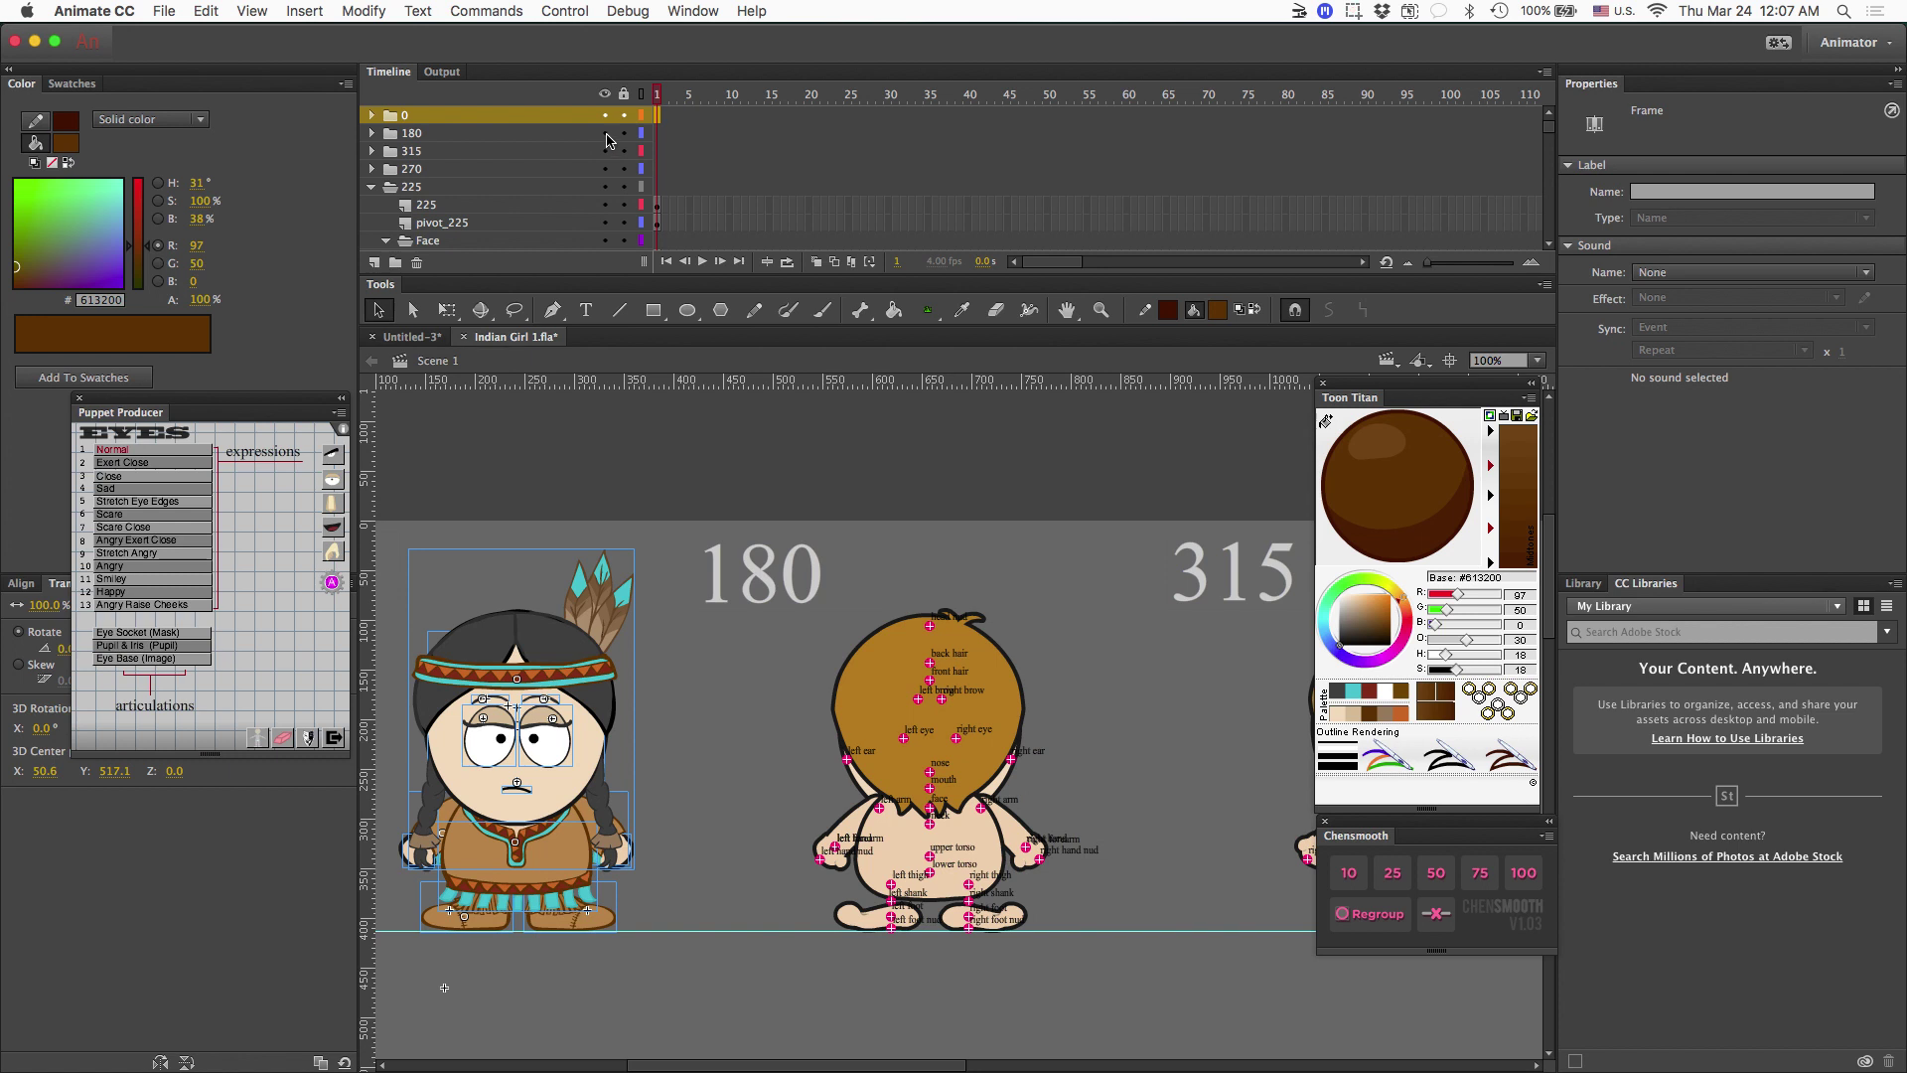
click(371, 133)
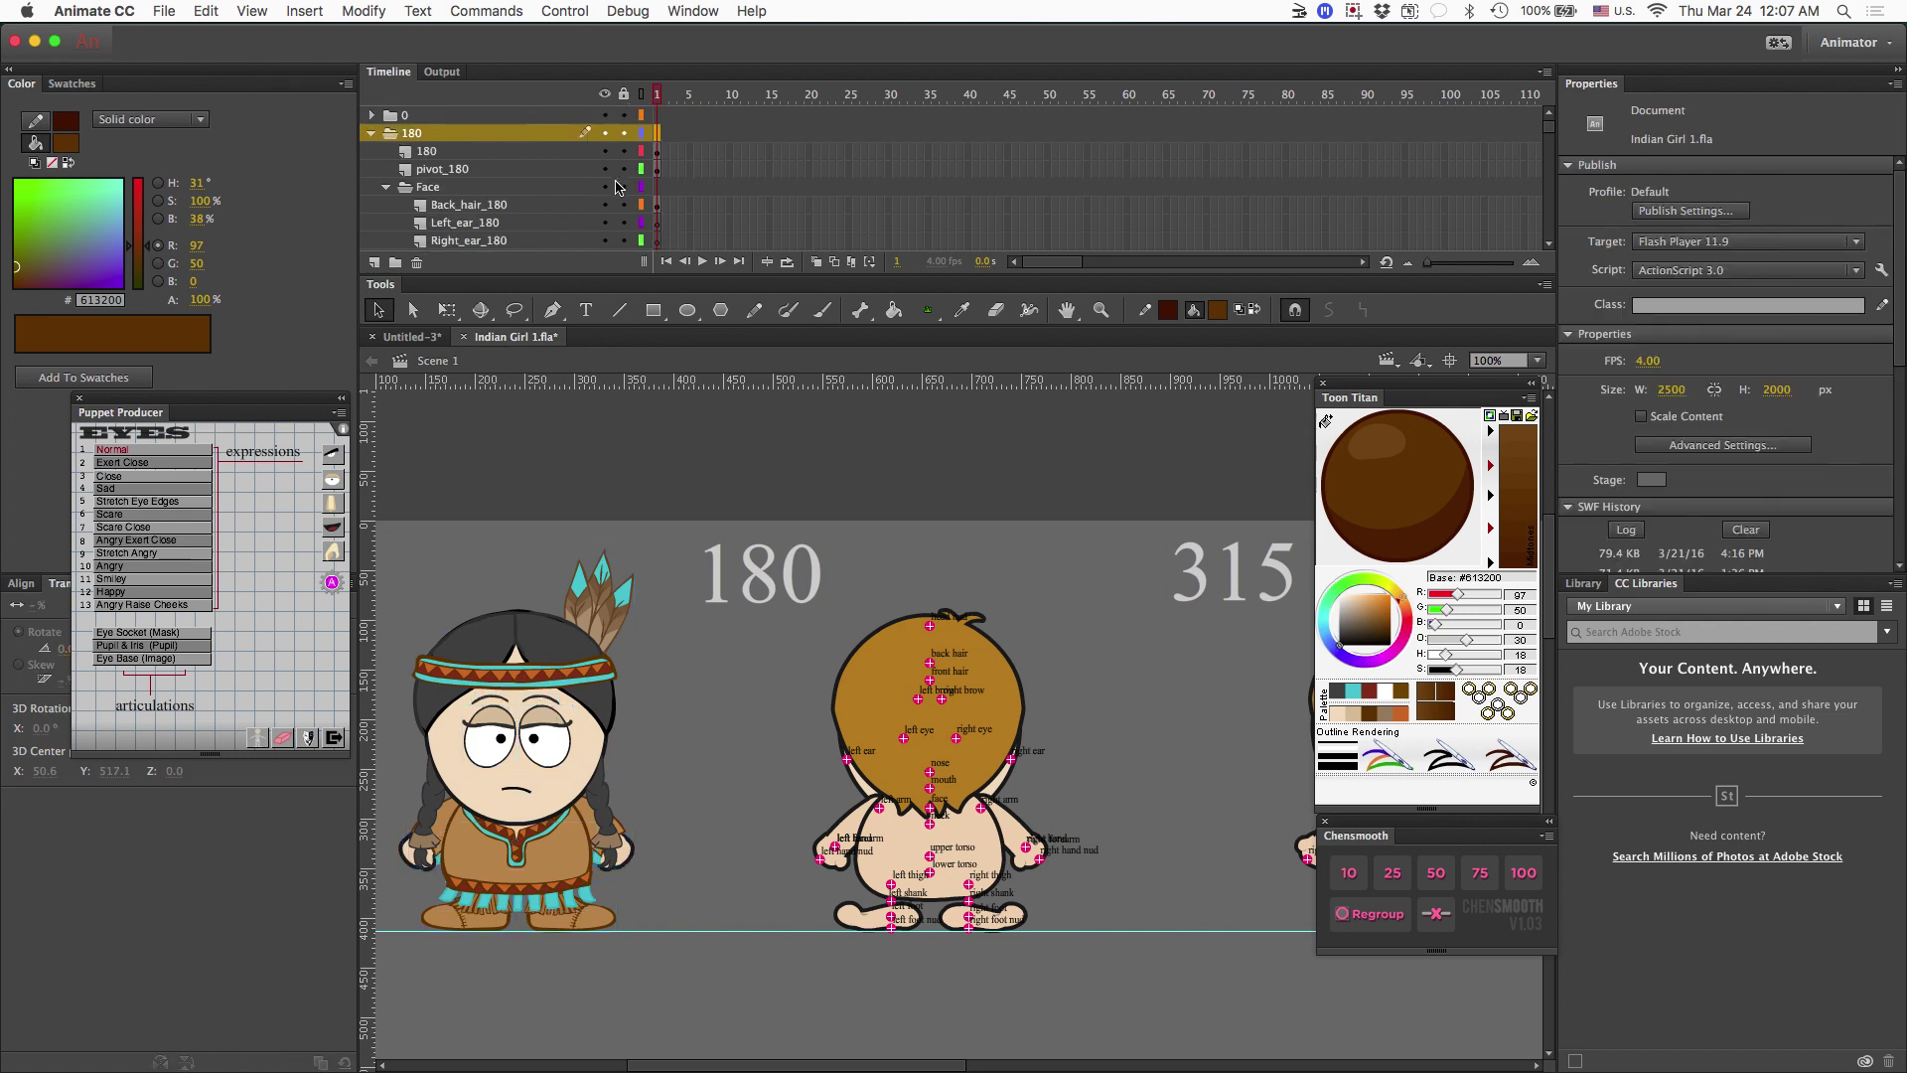
click(604, 169)
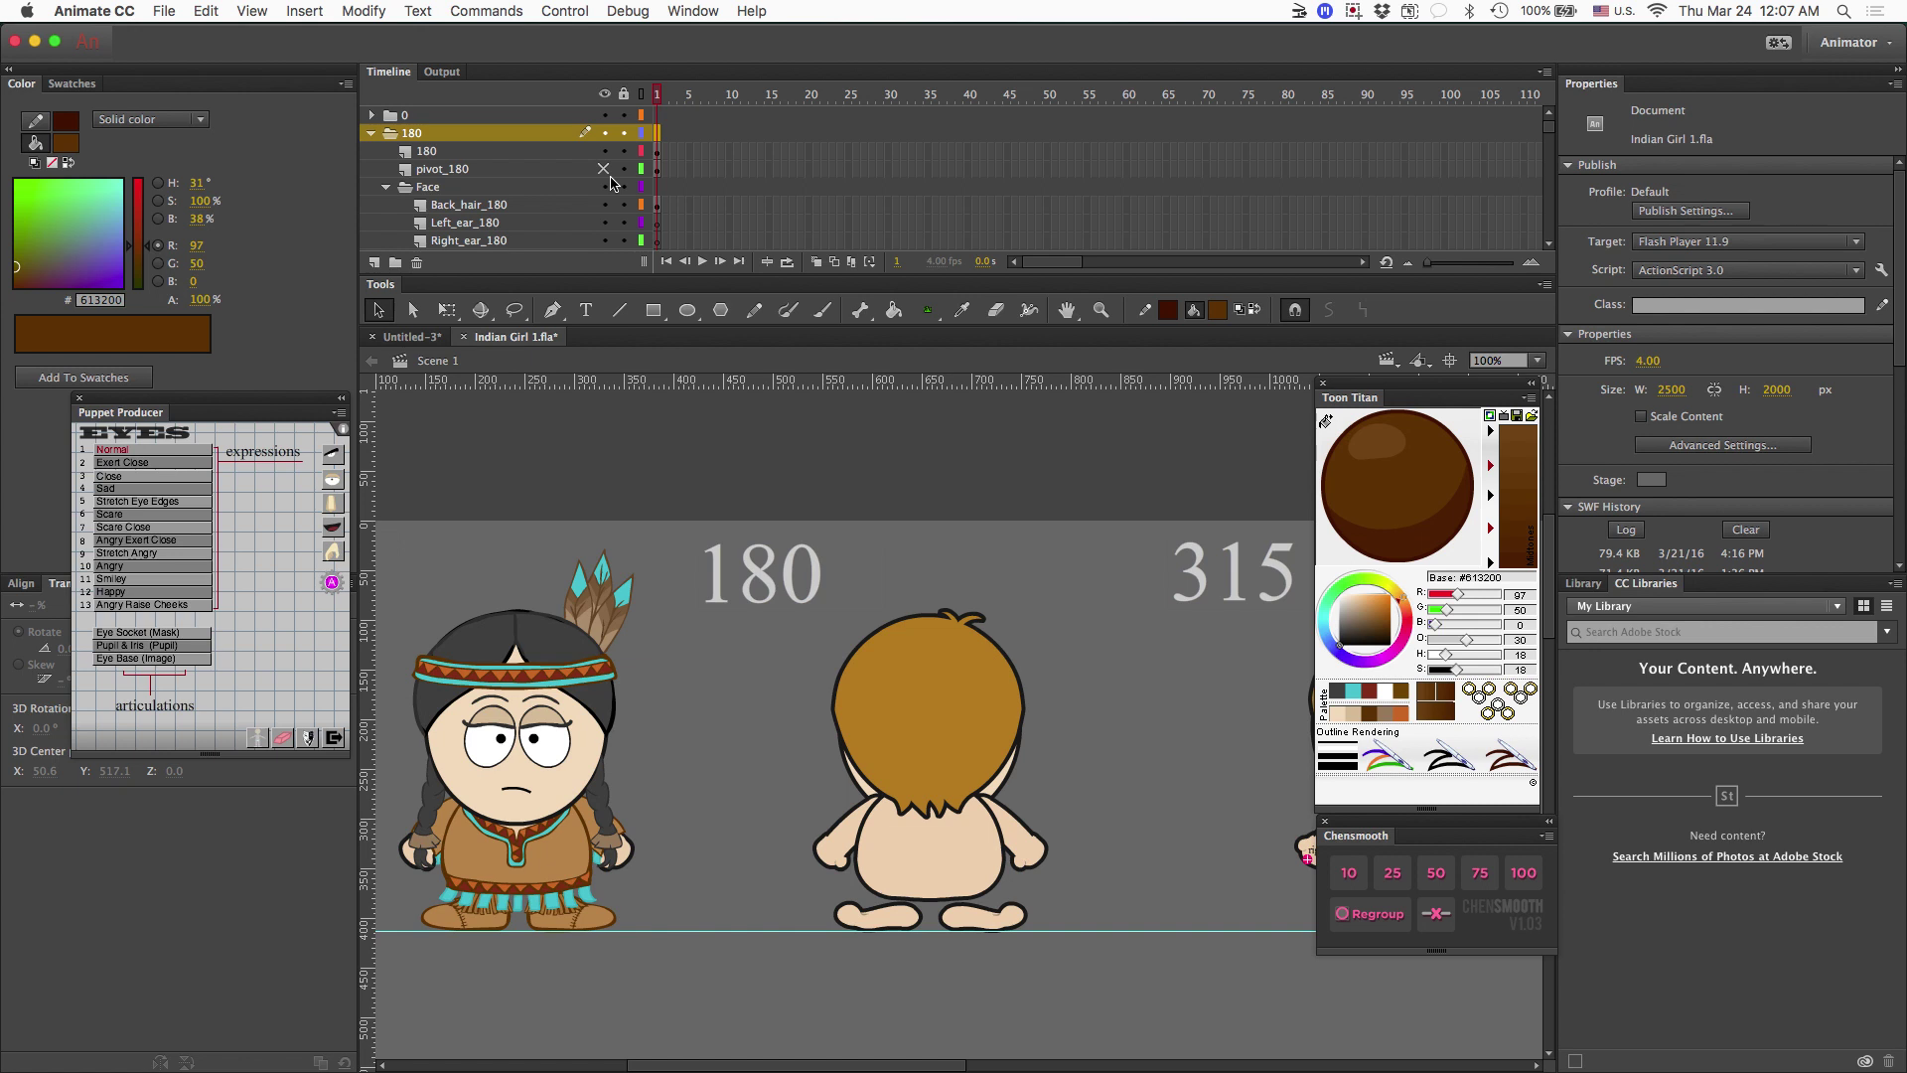
Swap the 180 view's left foot with Right_foot_0 and its right foot with the front view's left moccasin symbol.
click(897, 923)
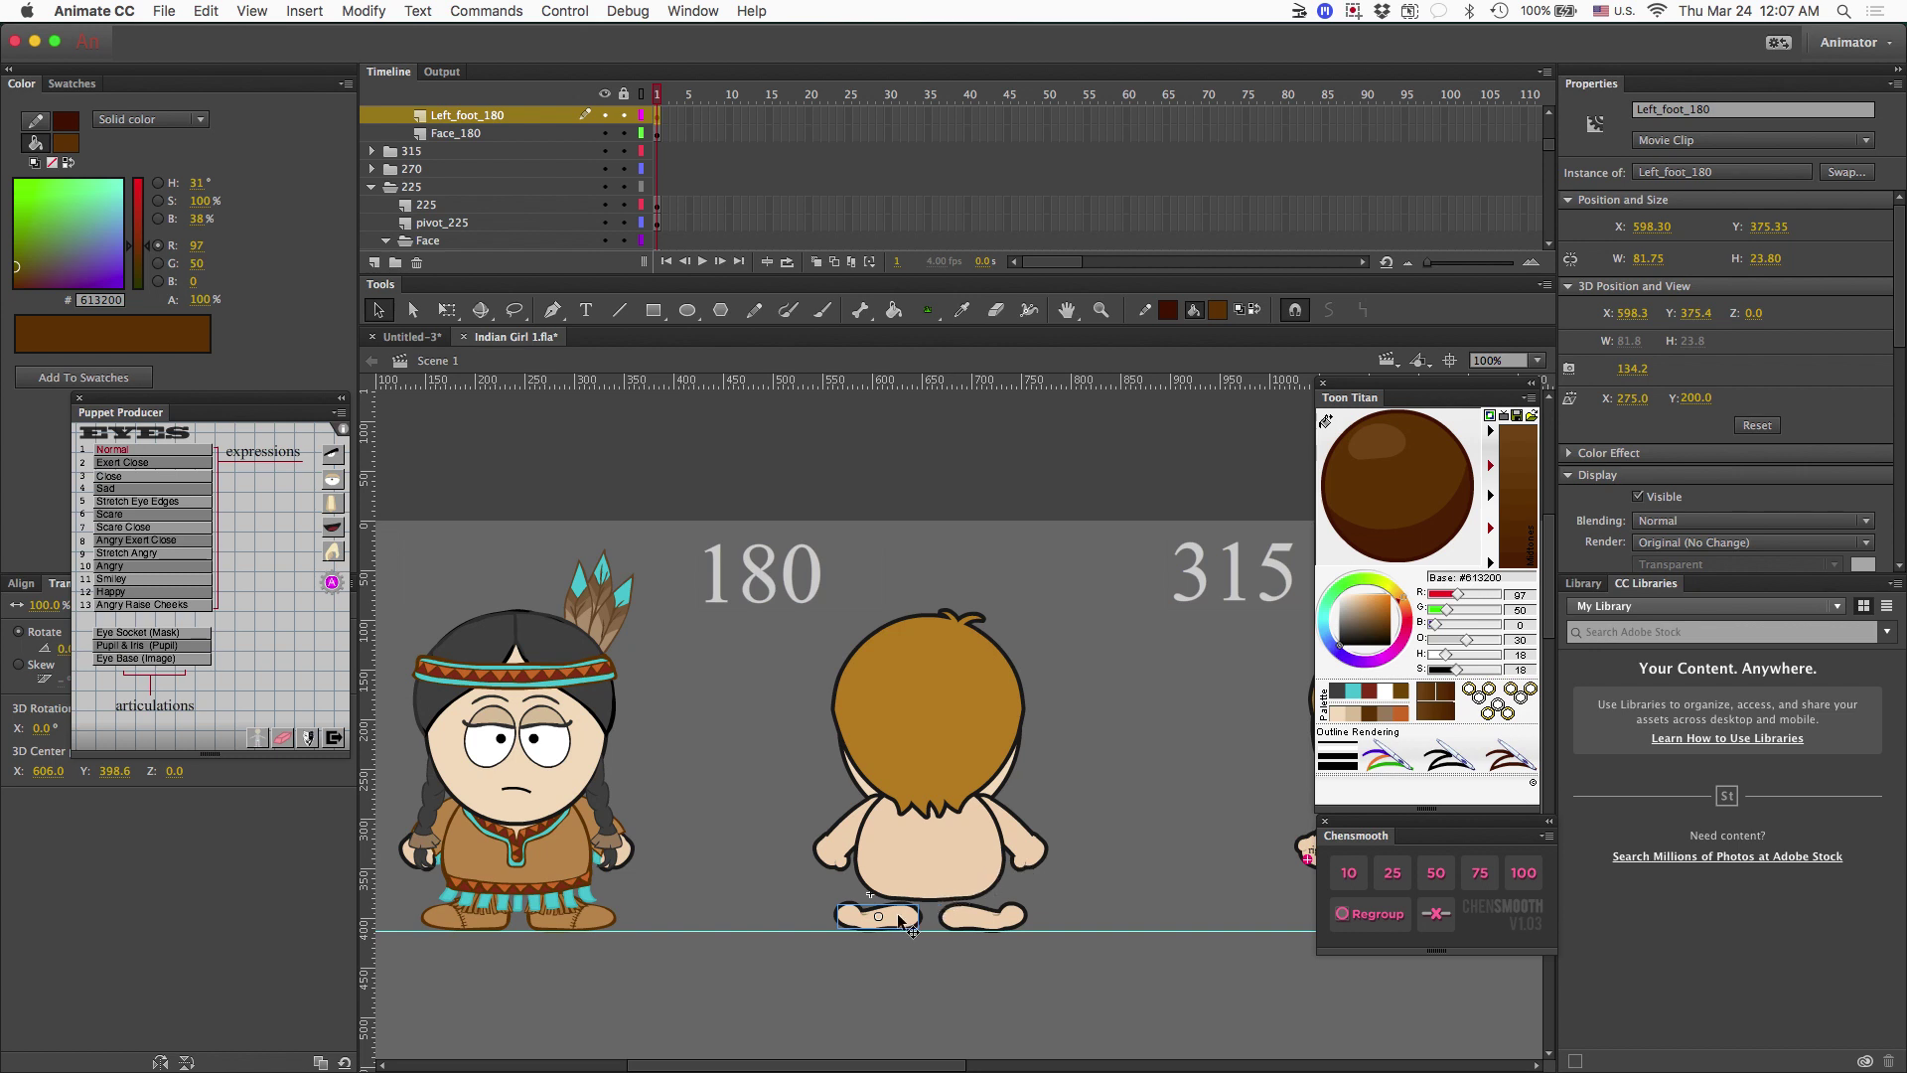
click(1846, 171)
click(185, 183)
double_click(308, 199)
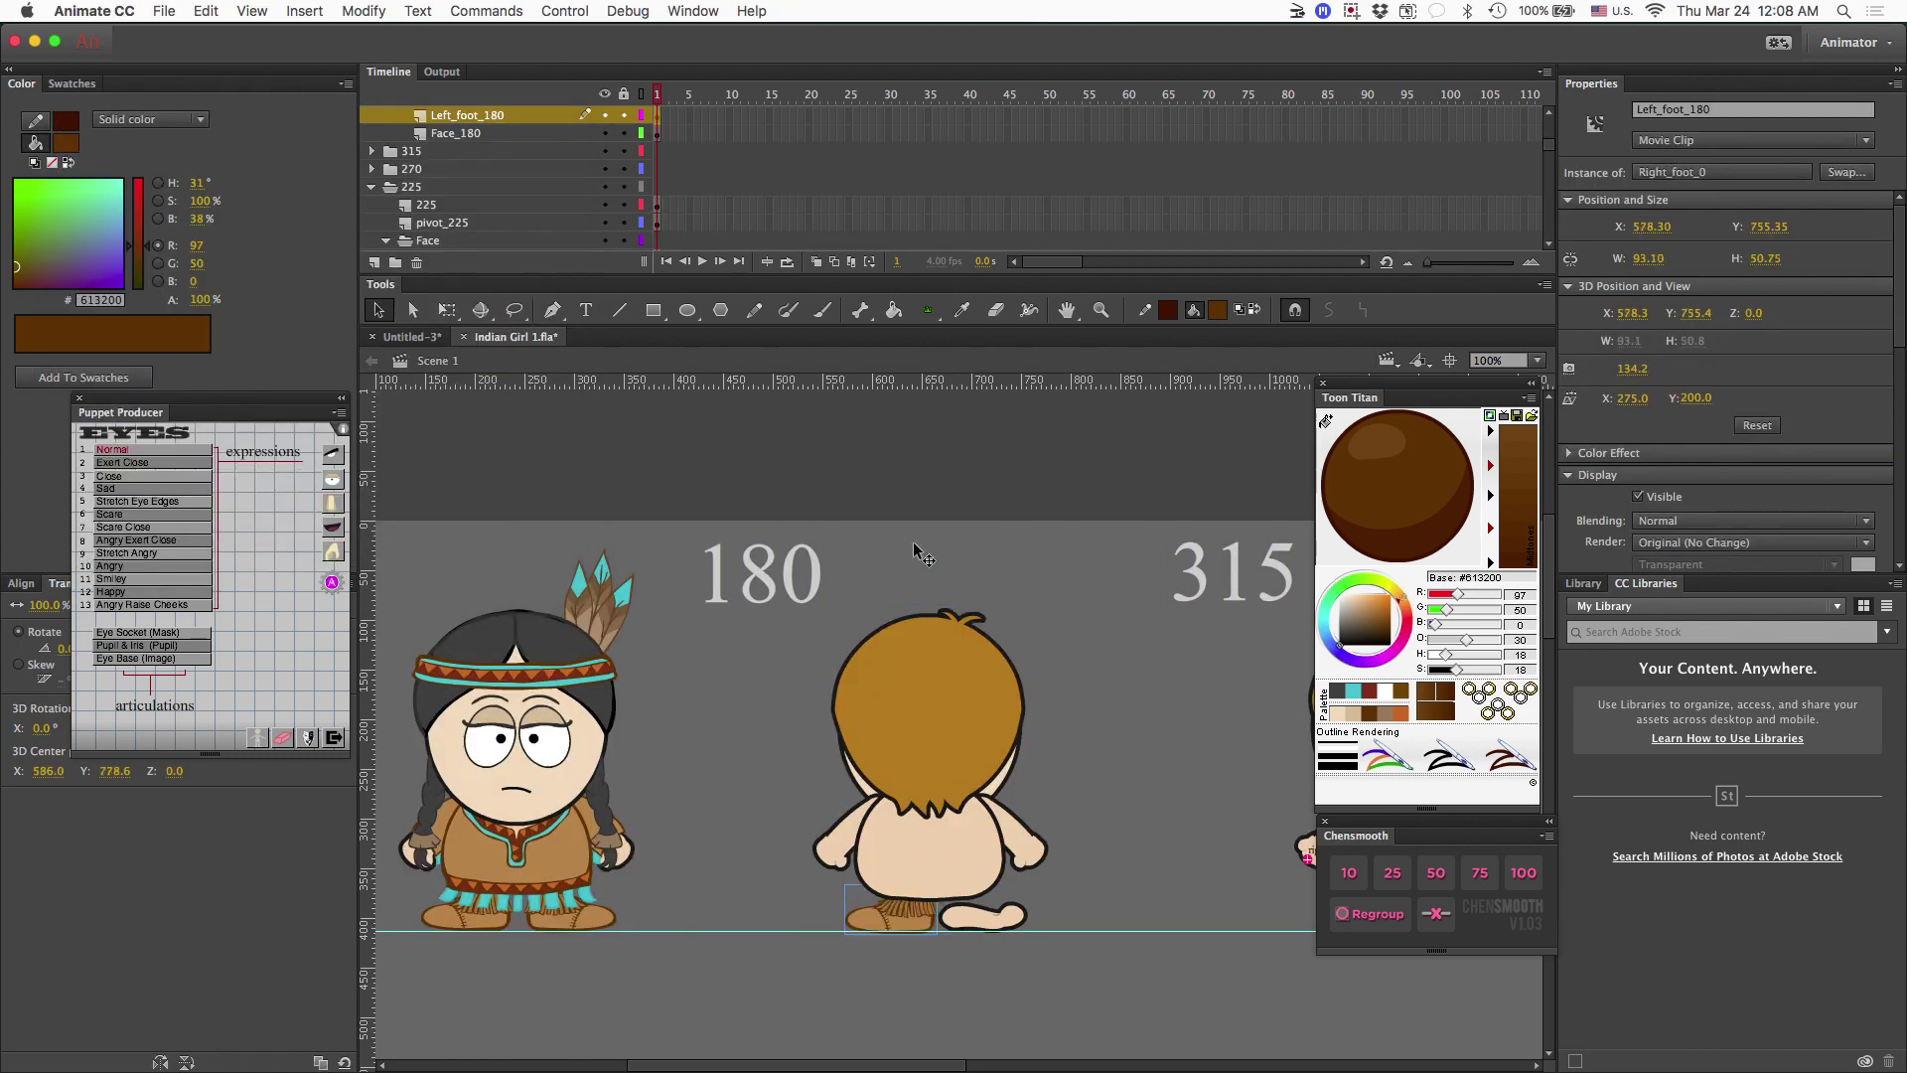
click(984, 914)
click(1846, 172)
scroll(278, 348, down, 5)
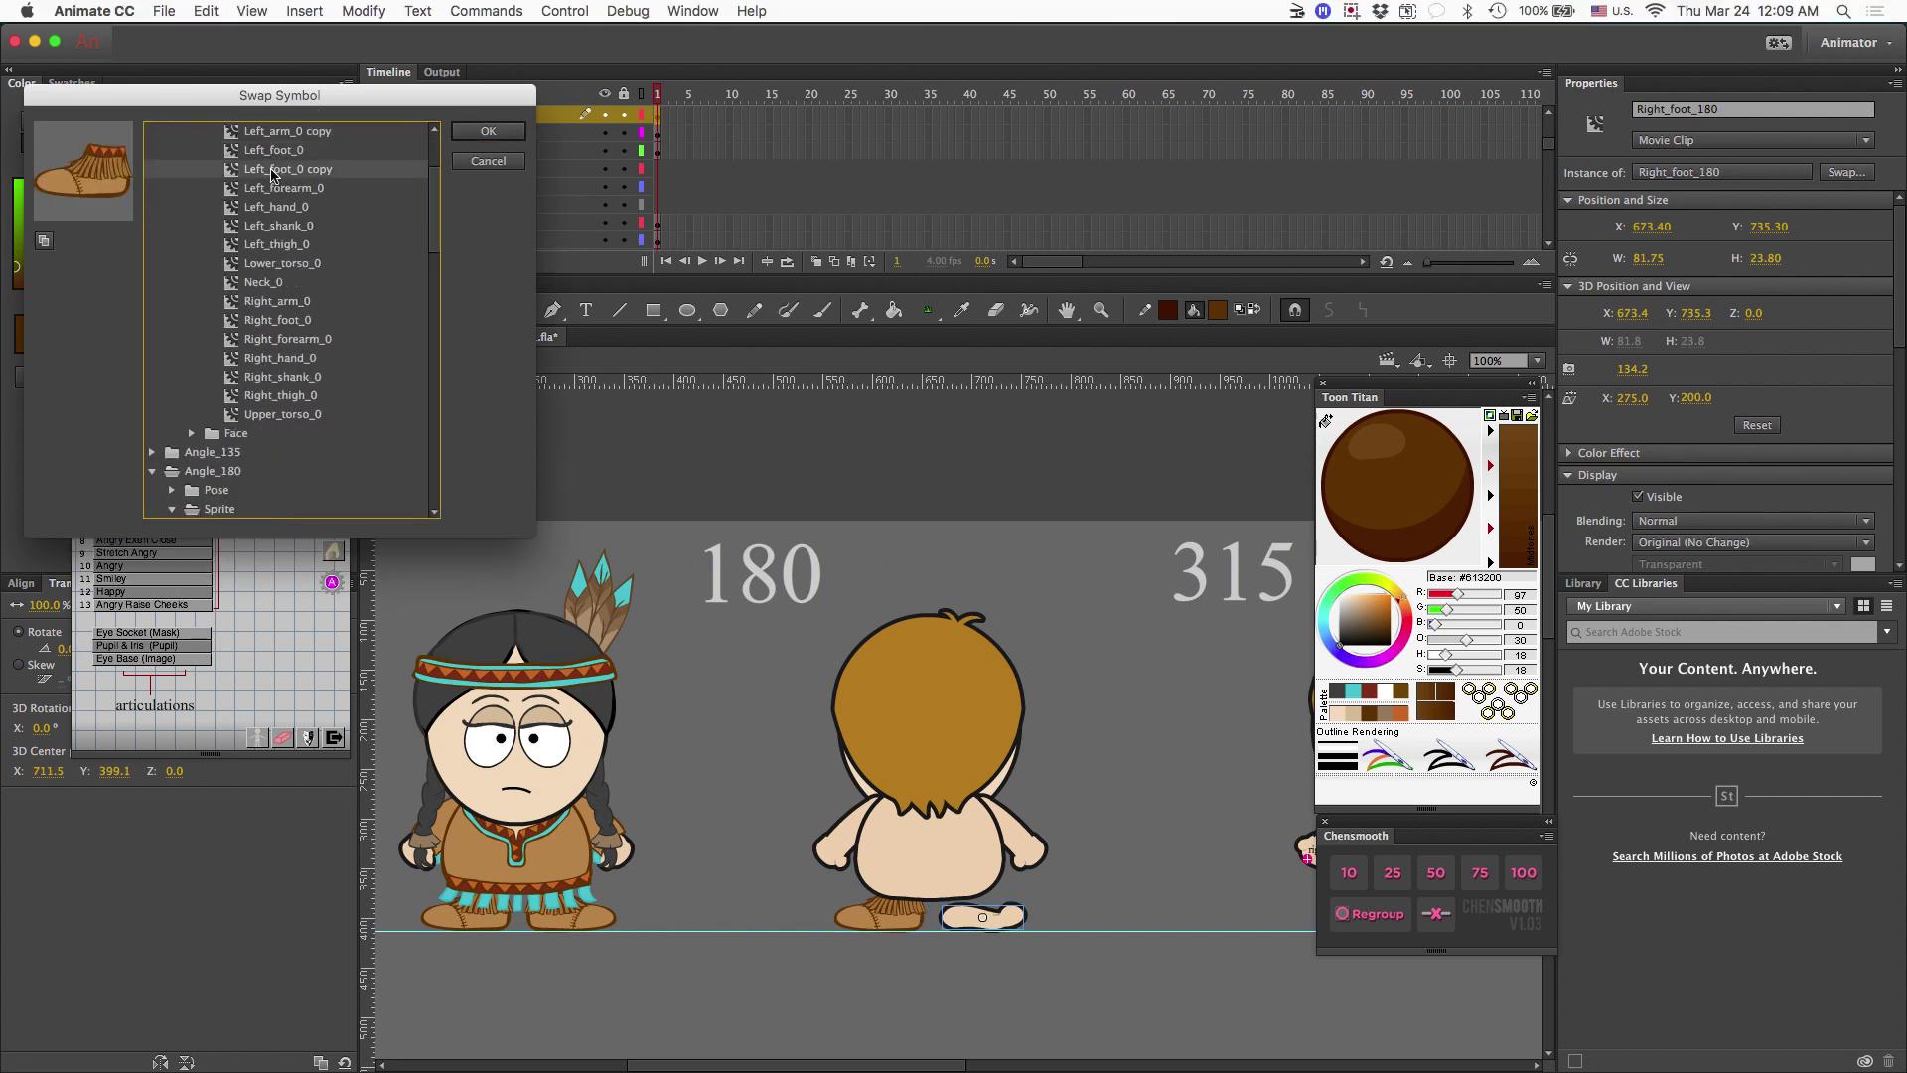
double_click(278, 189)
Swap both bare arms of the 180 view with the front view's sleeved arm symbols, oriented for the back view.
click(1013, 834)
click(1846, 172)
scroll(397, 378, down, 1)
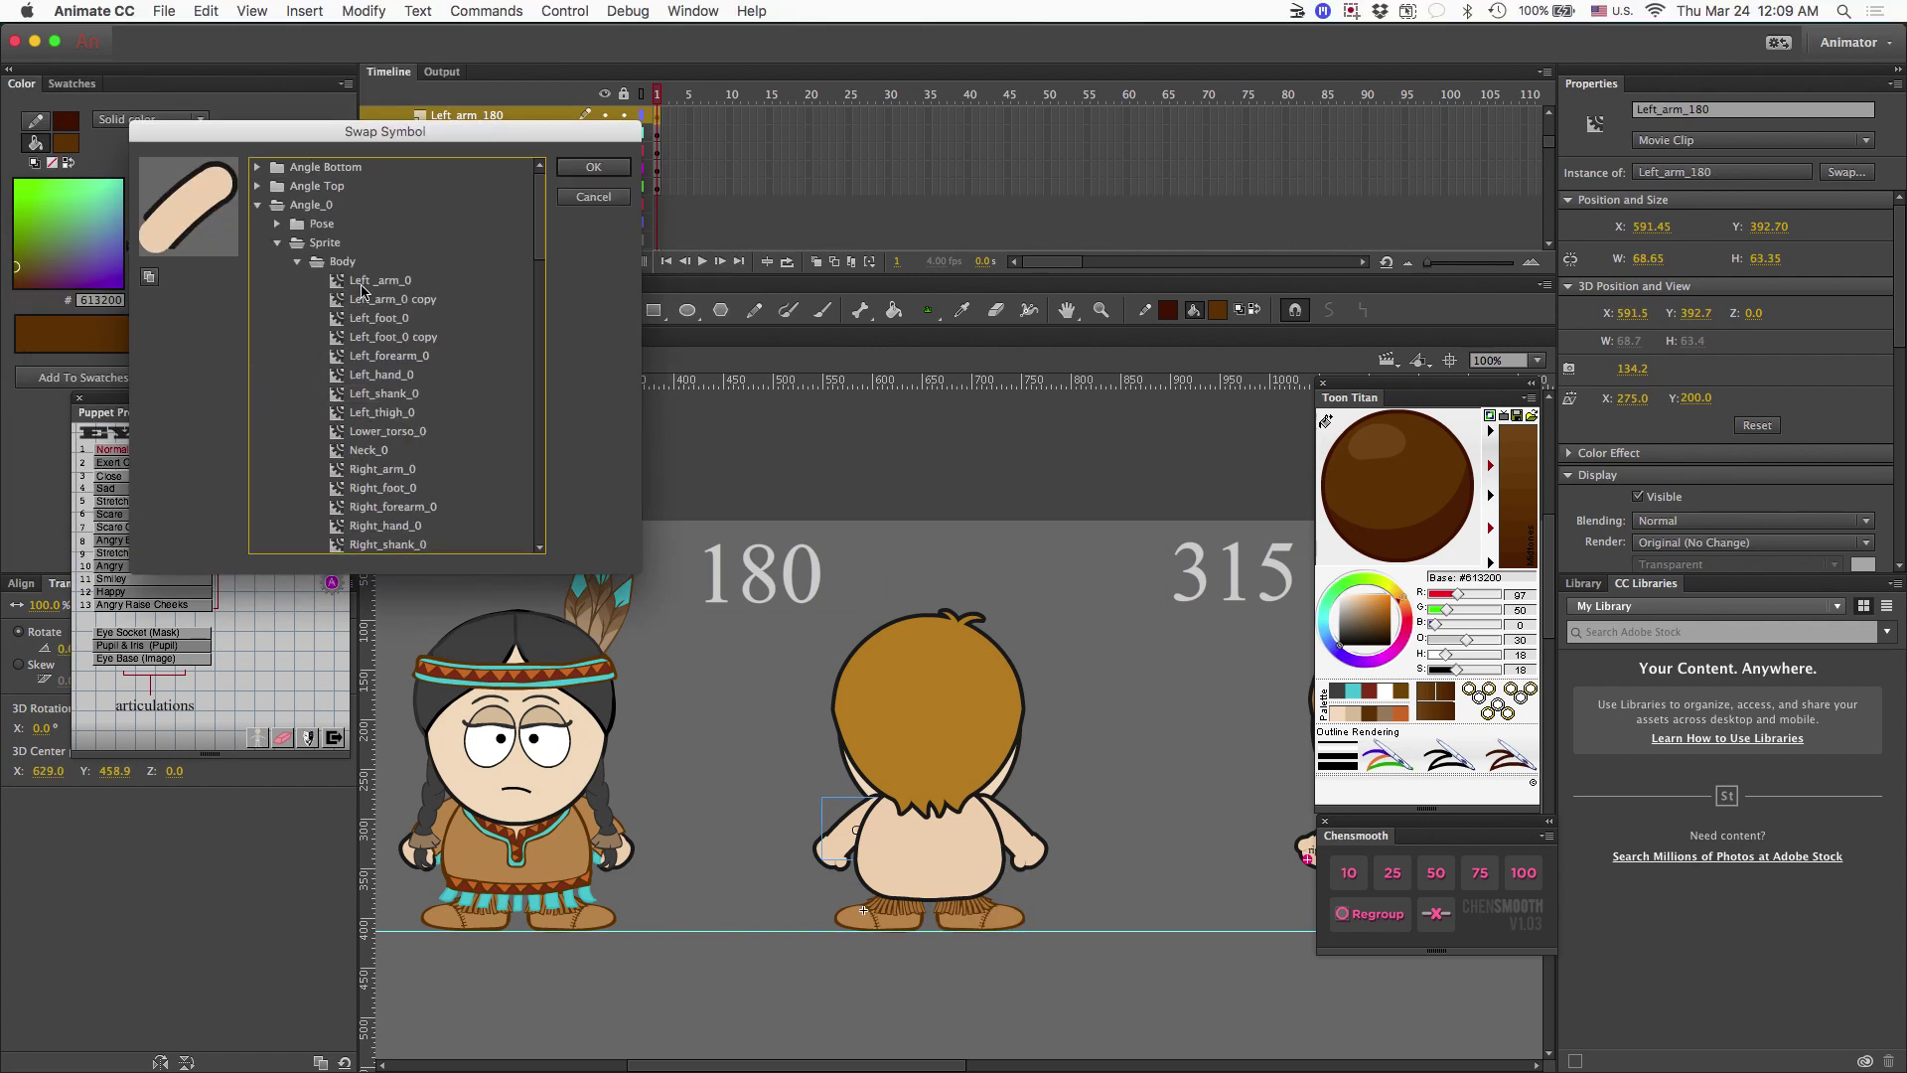
double_click(328, 328)
click(1846, 172)
double_click(308, 492)
click(364, 11)
mouse_move(427, 242)
click(616, 421)
key(Escape)
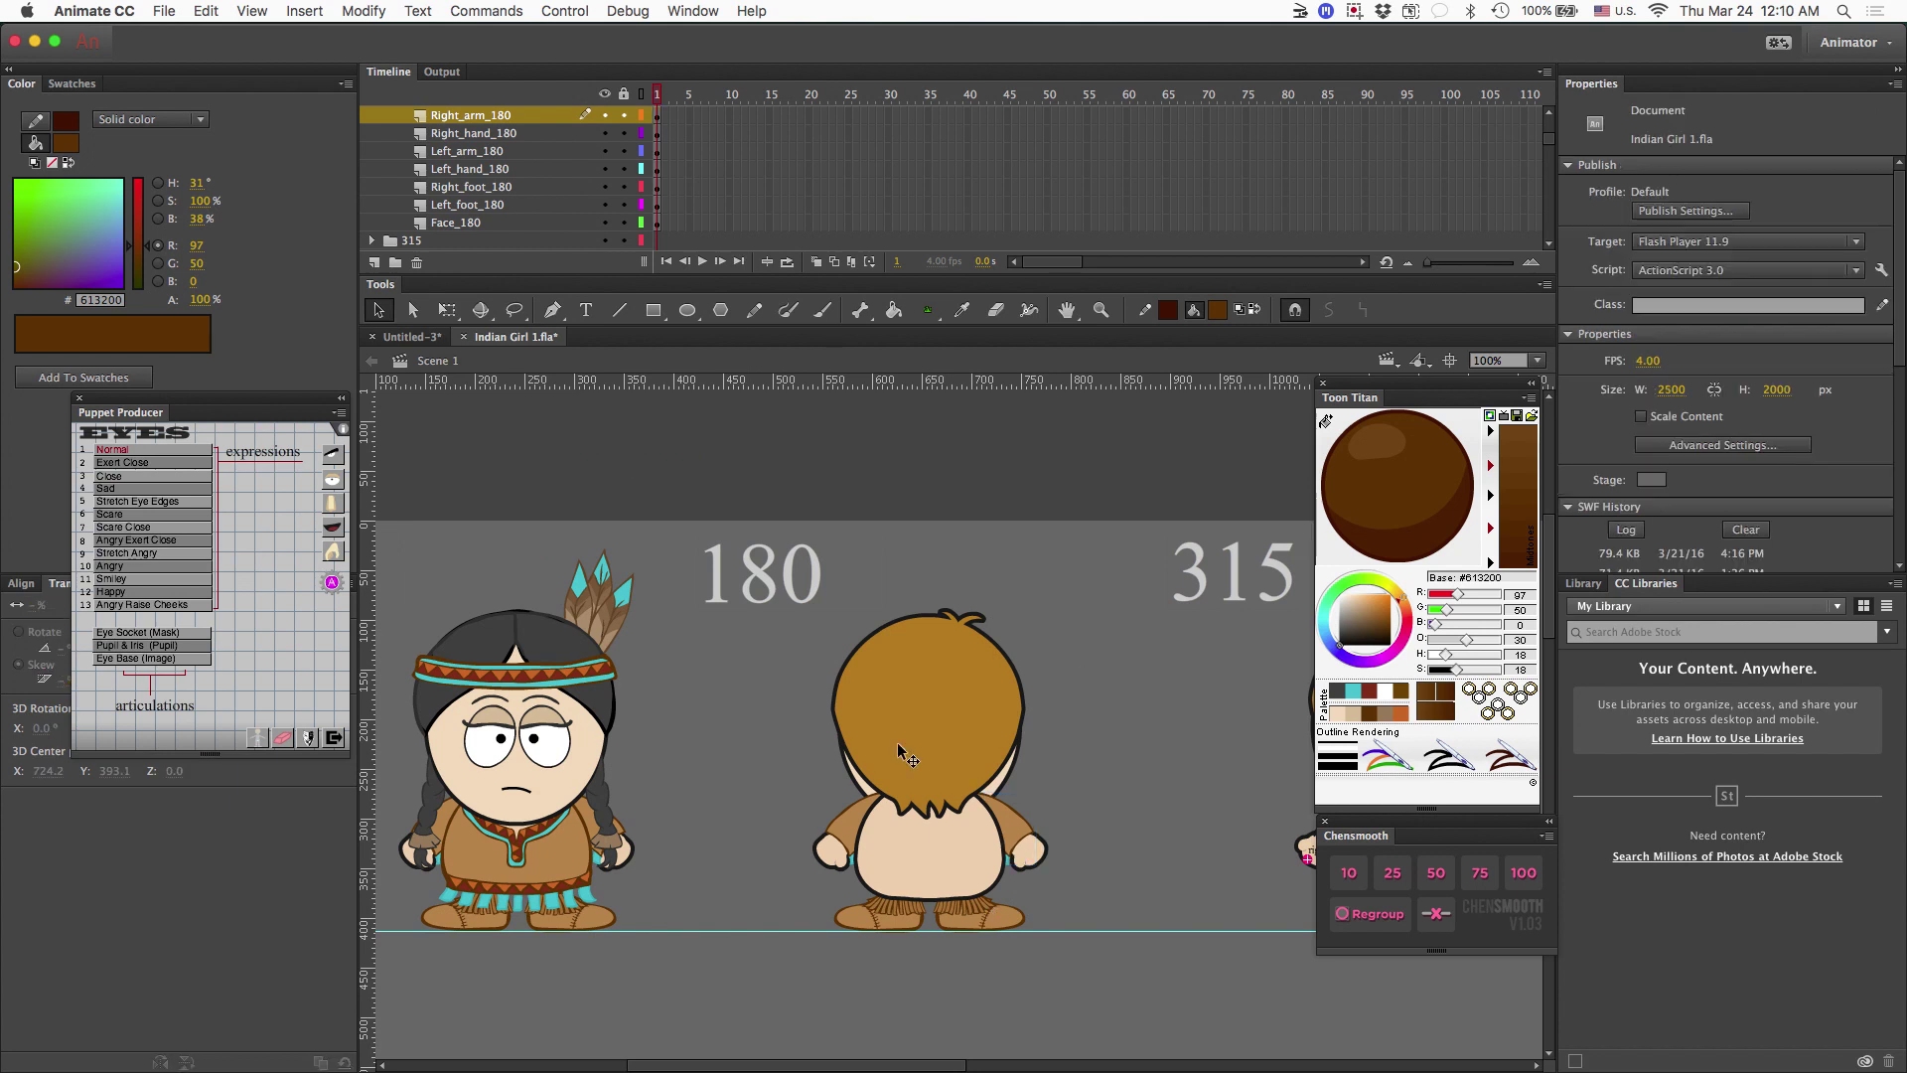
Hide the Back_hair_180 layer to uncover the torso of the 180 view.
click(552, 849)
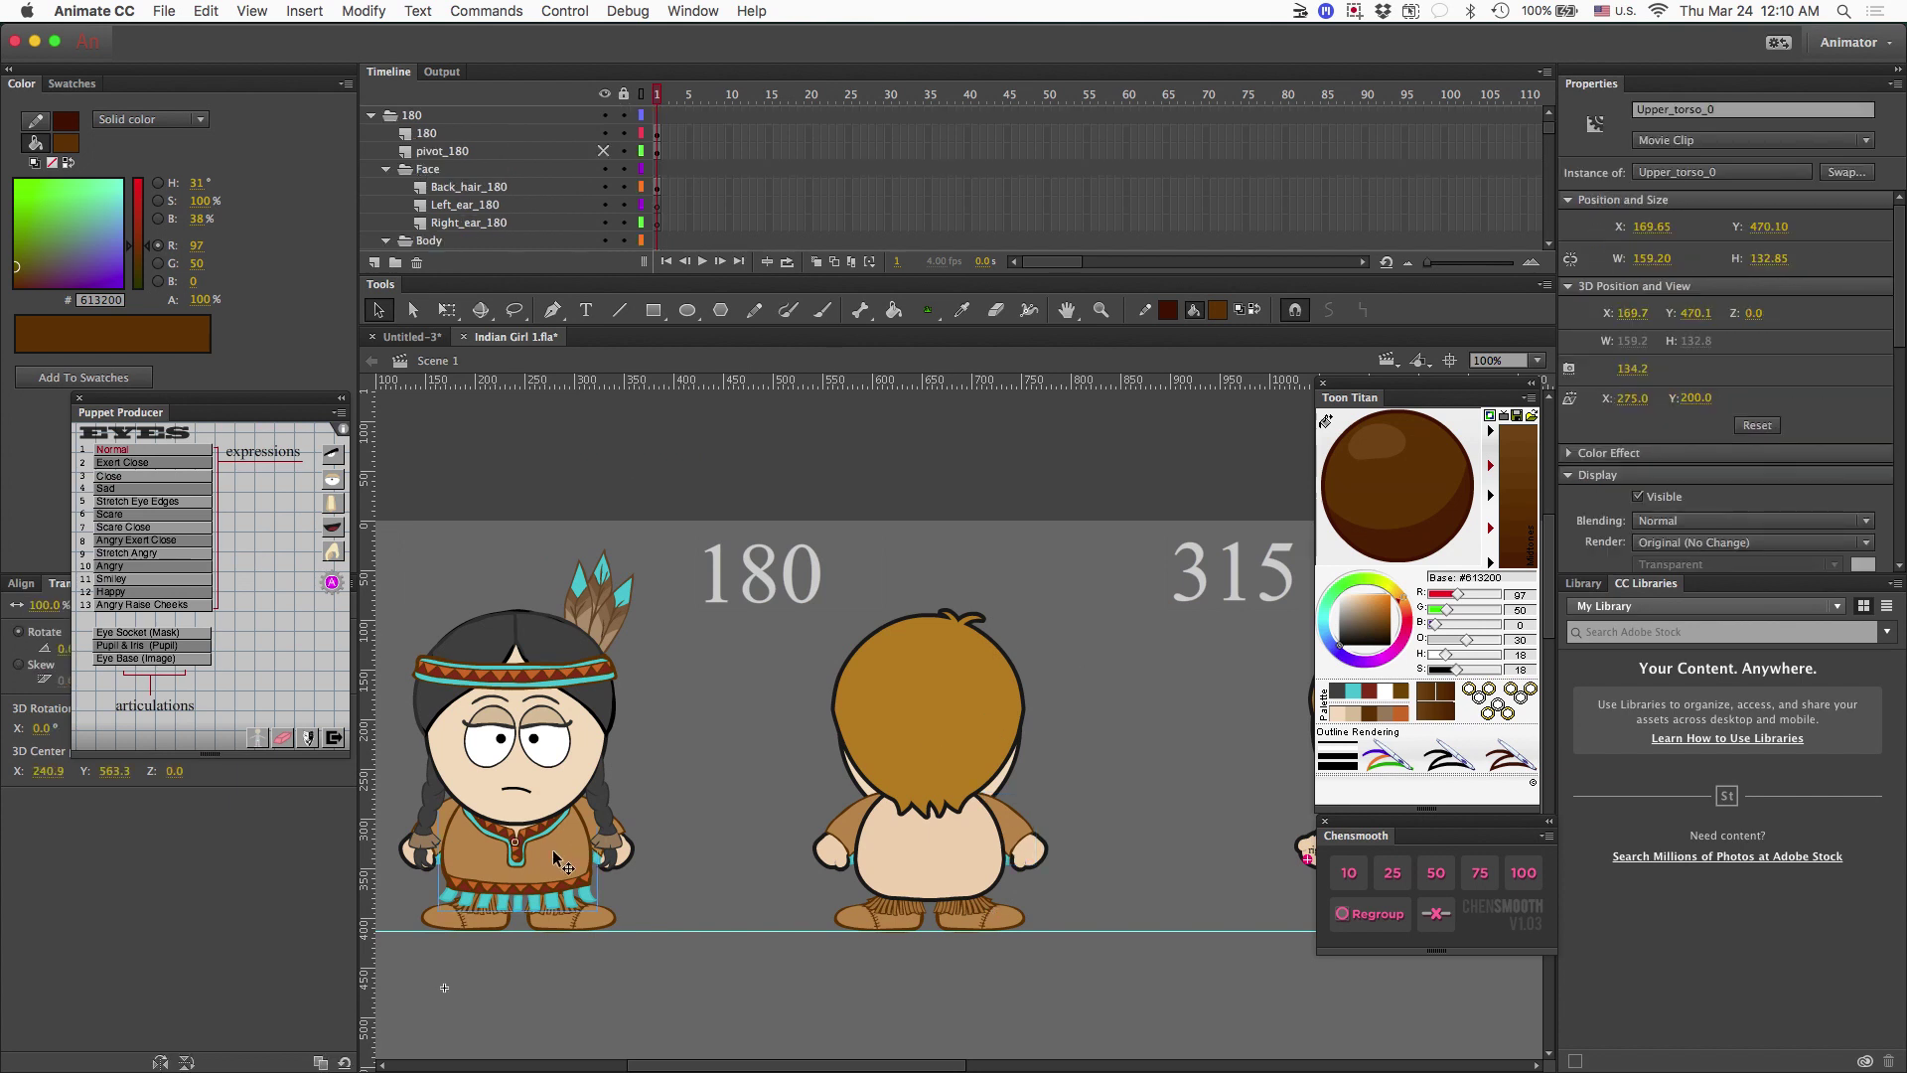
click(977, 695)
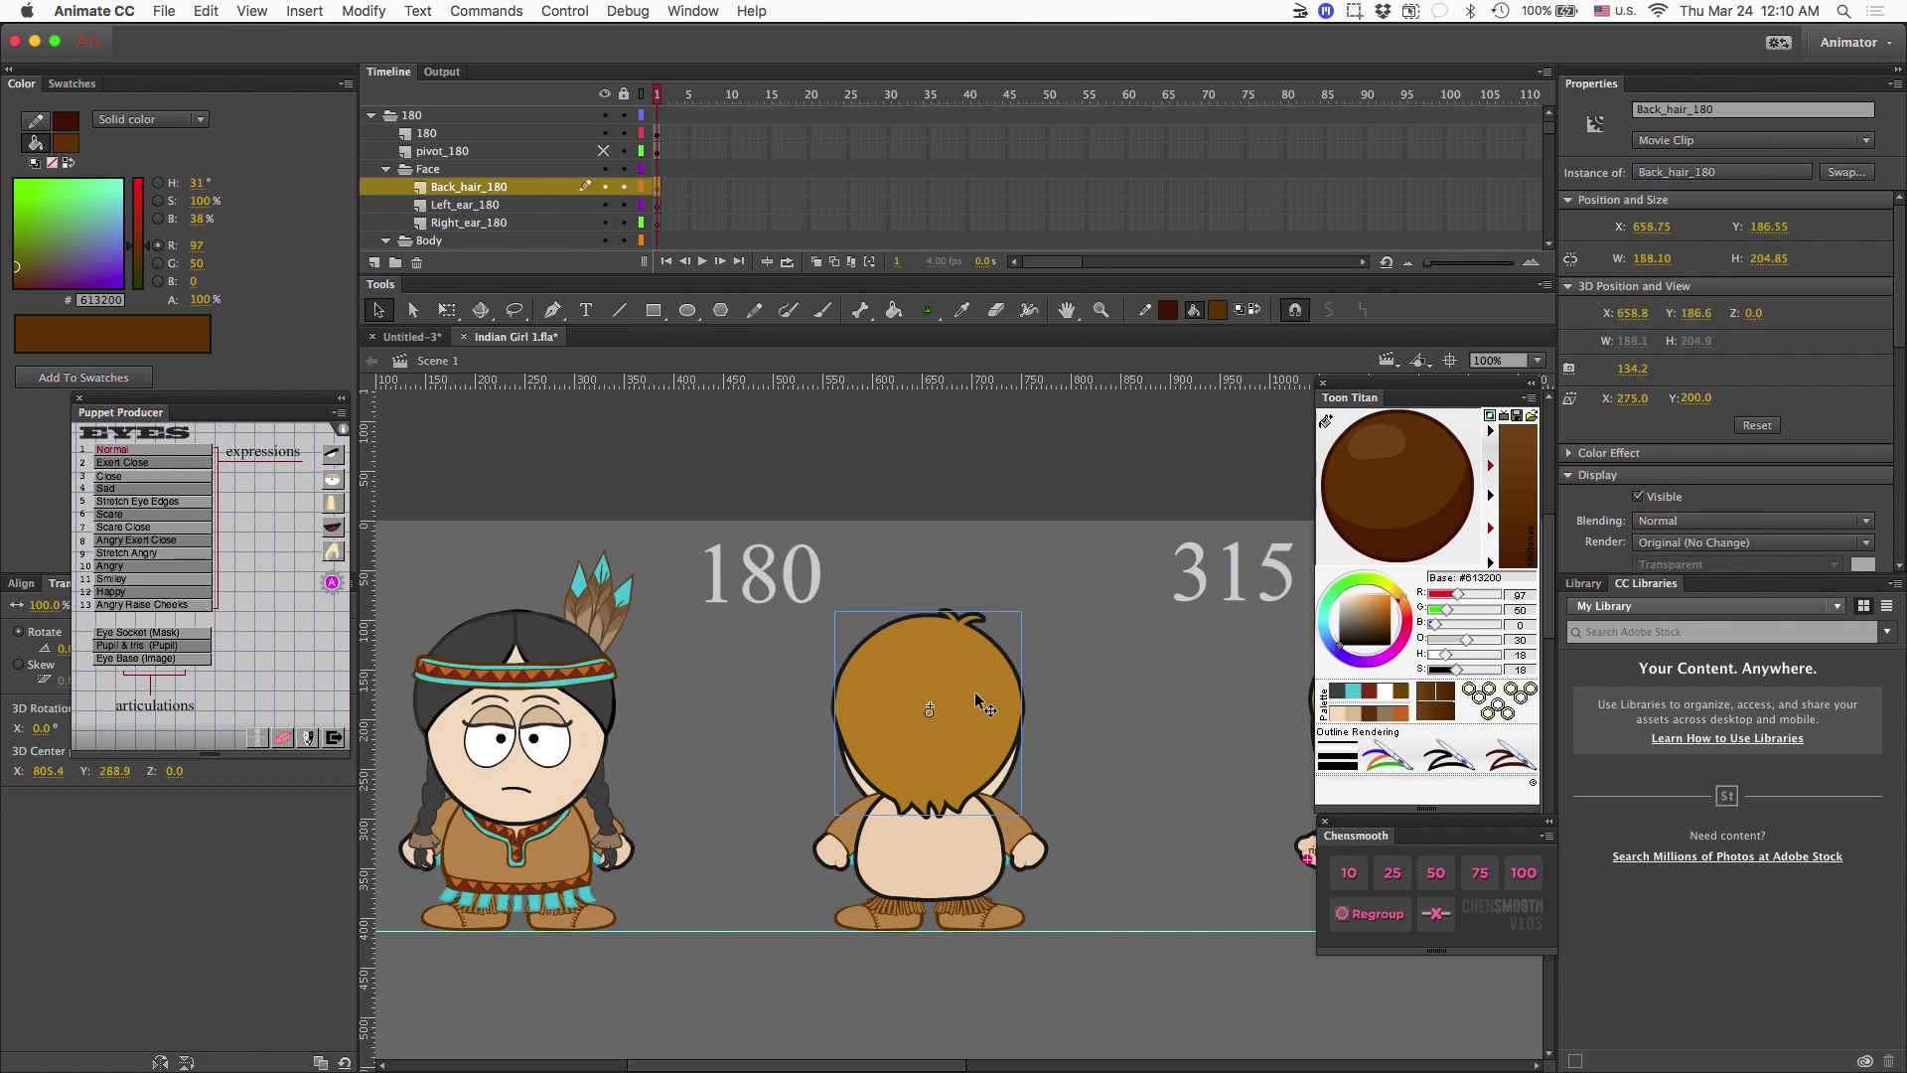
click(606, 188)
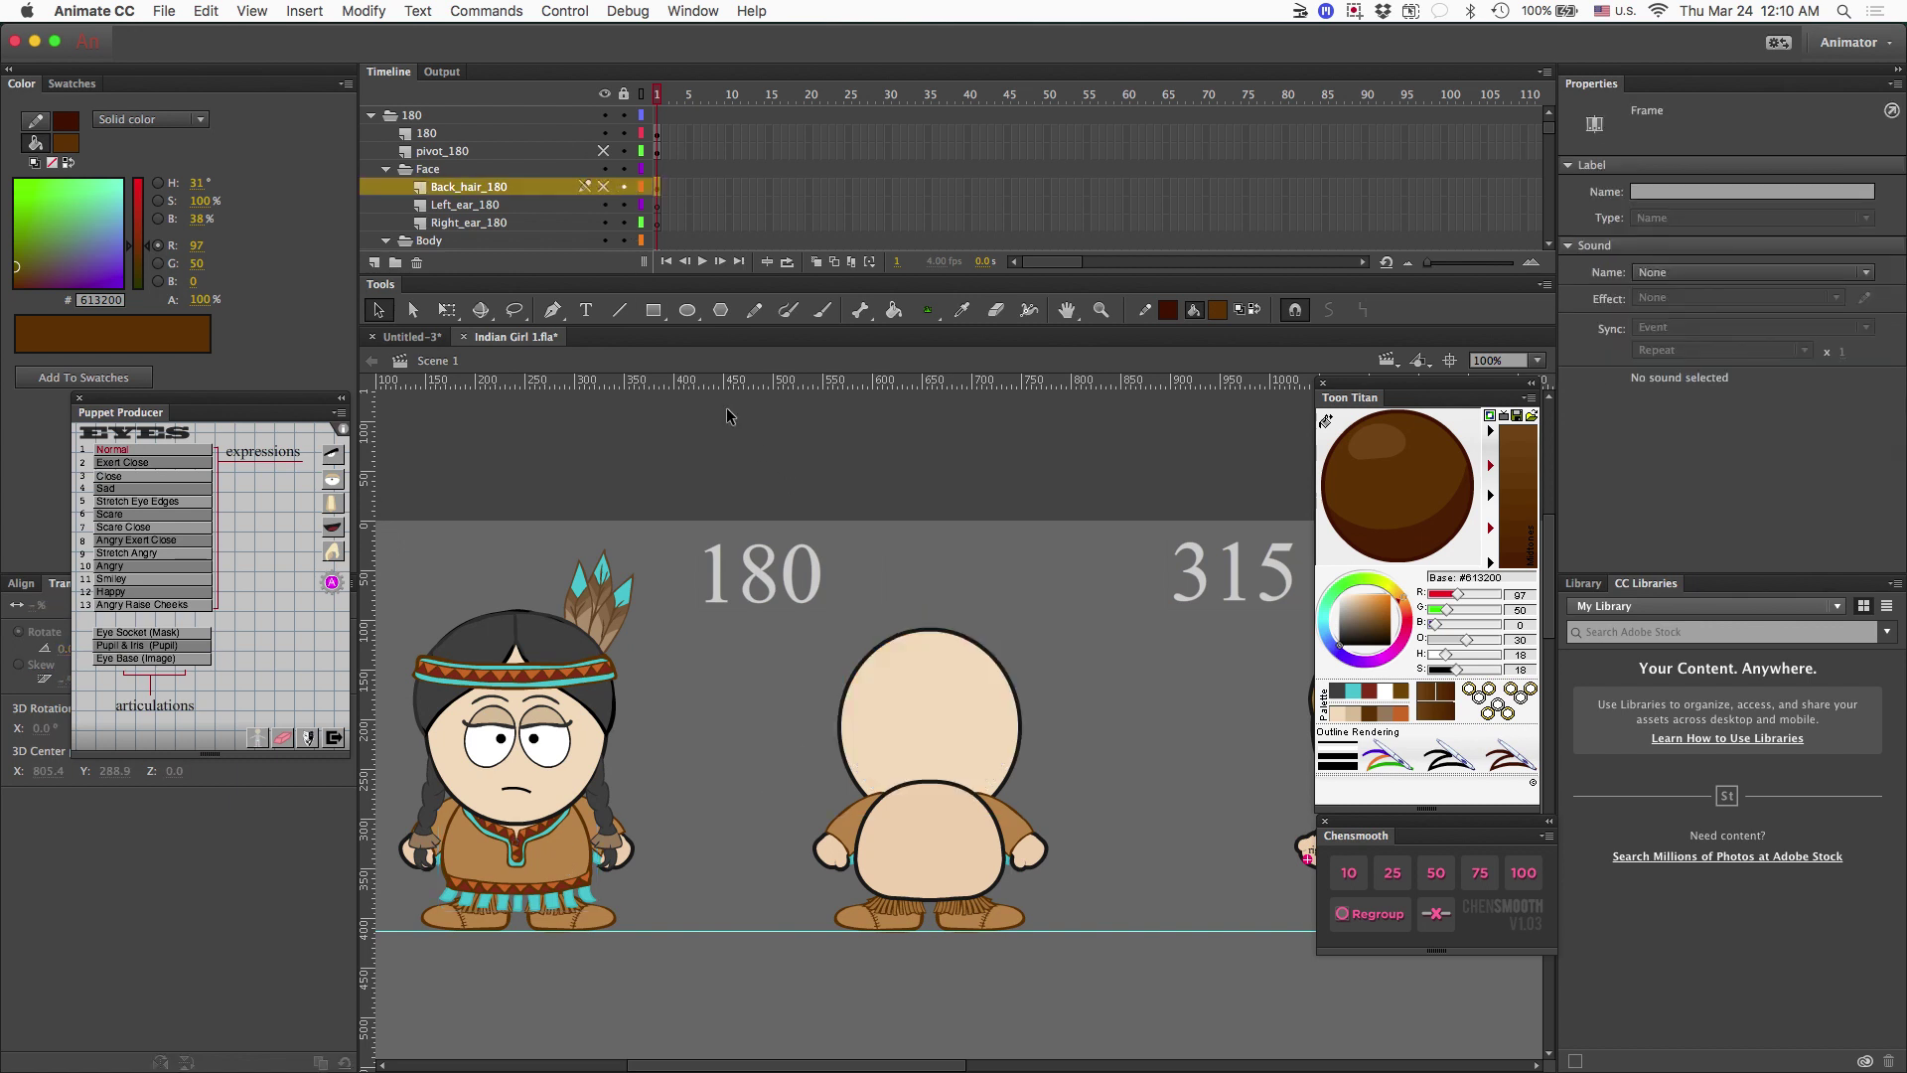
Convert the outline in the Upper_torso_180 group to fills and break its drawing objects apart into raw shapes.
double_click(936, 813)
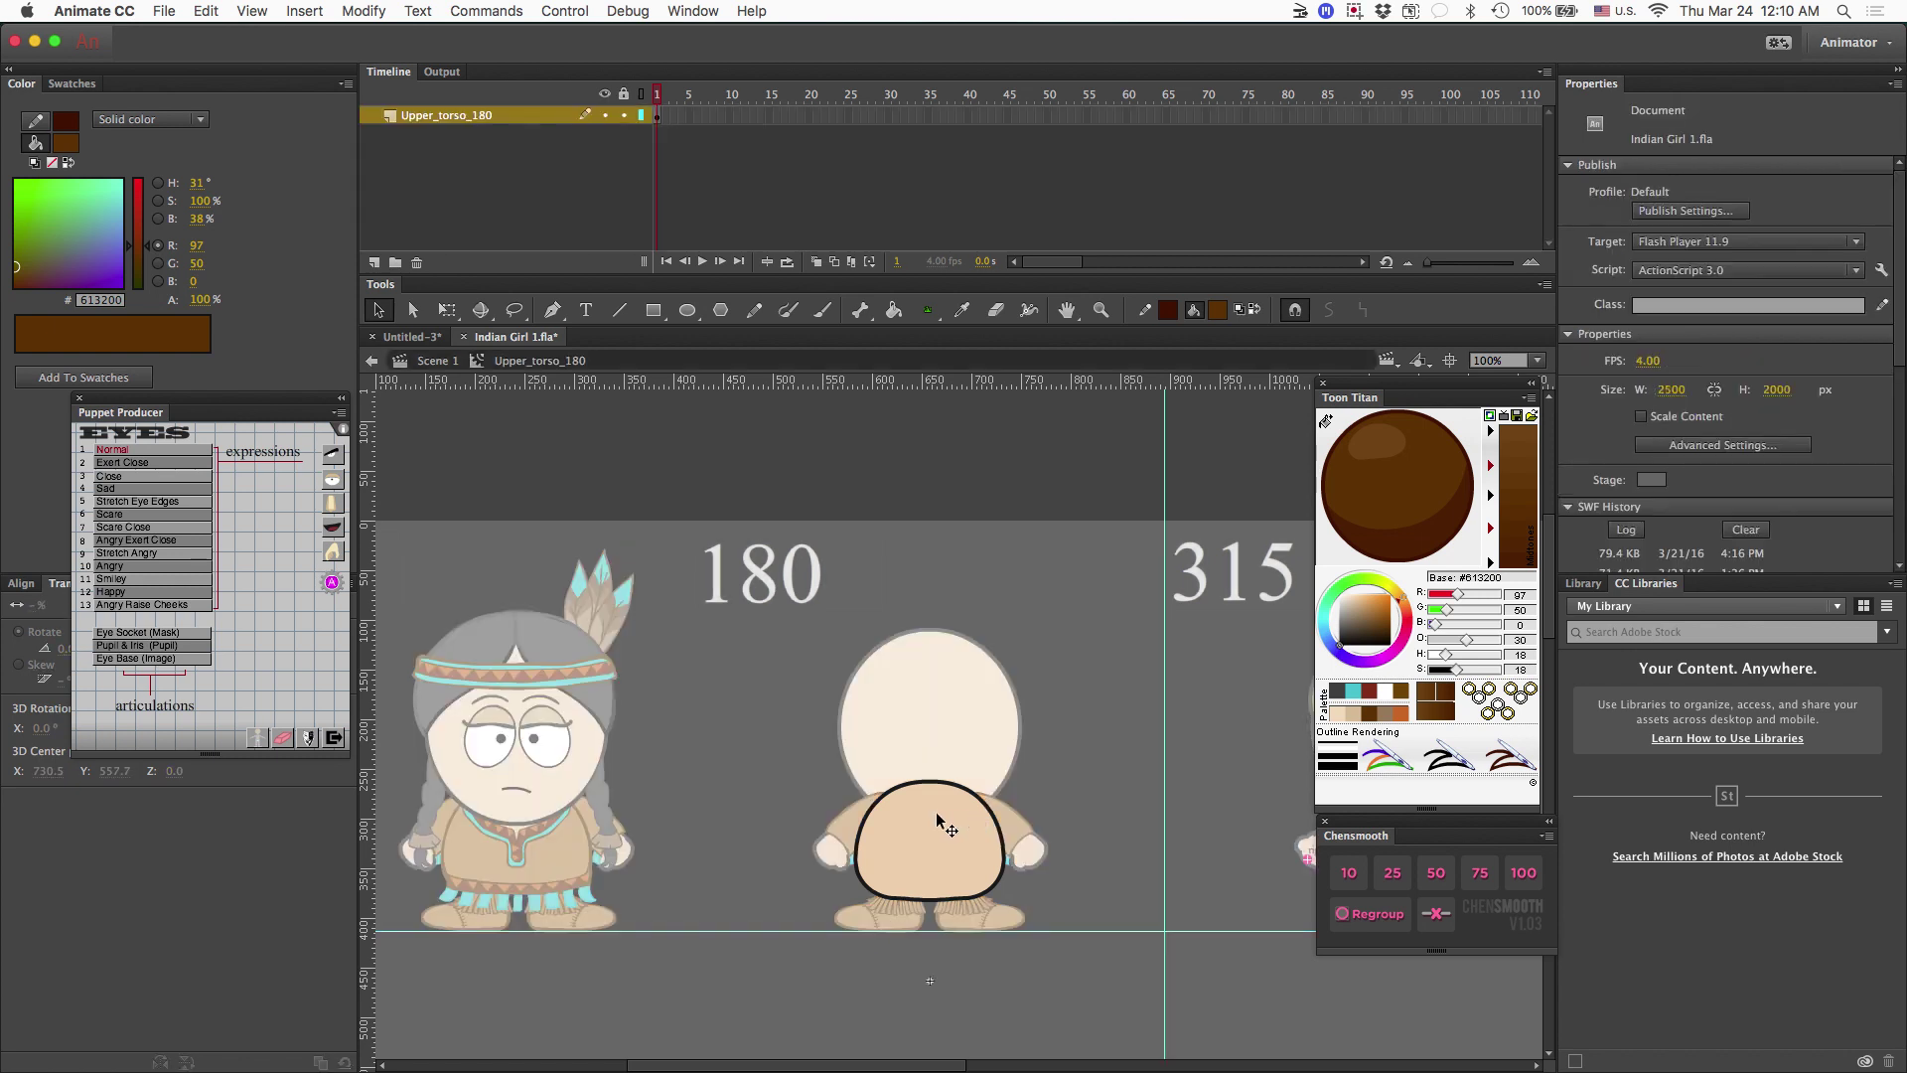
double_click(924, 832)
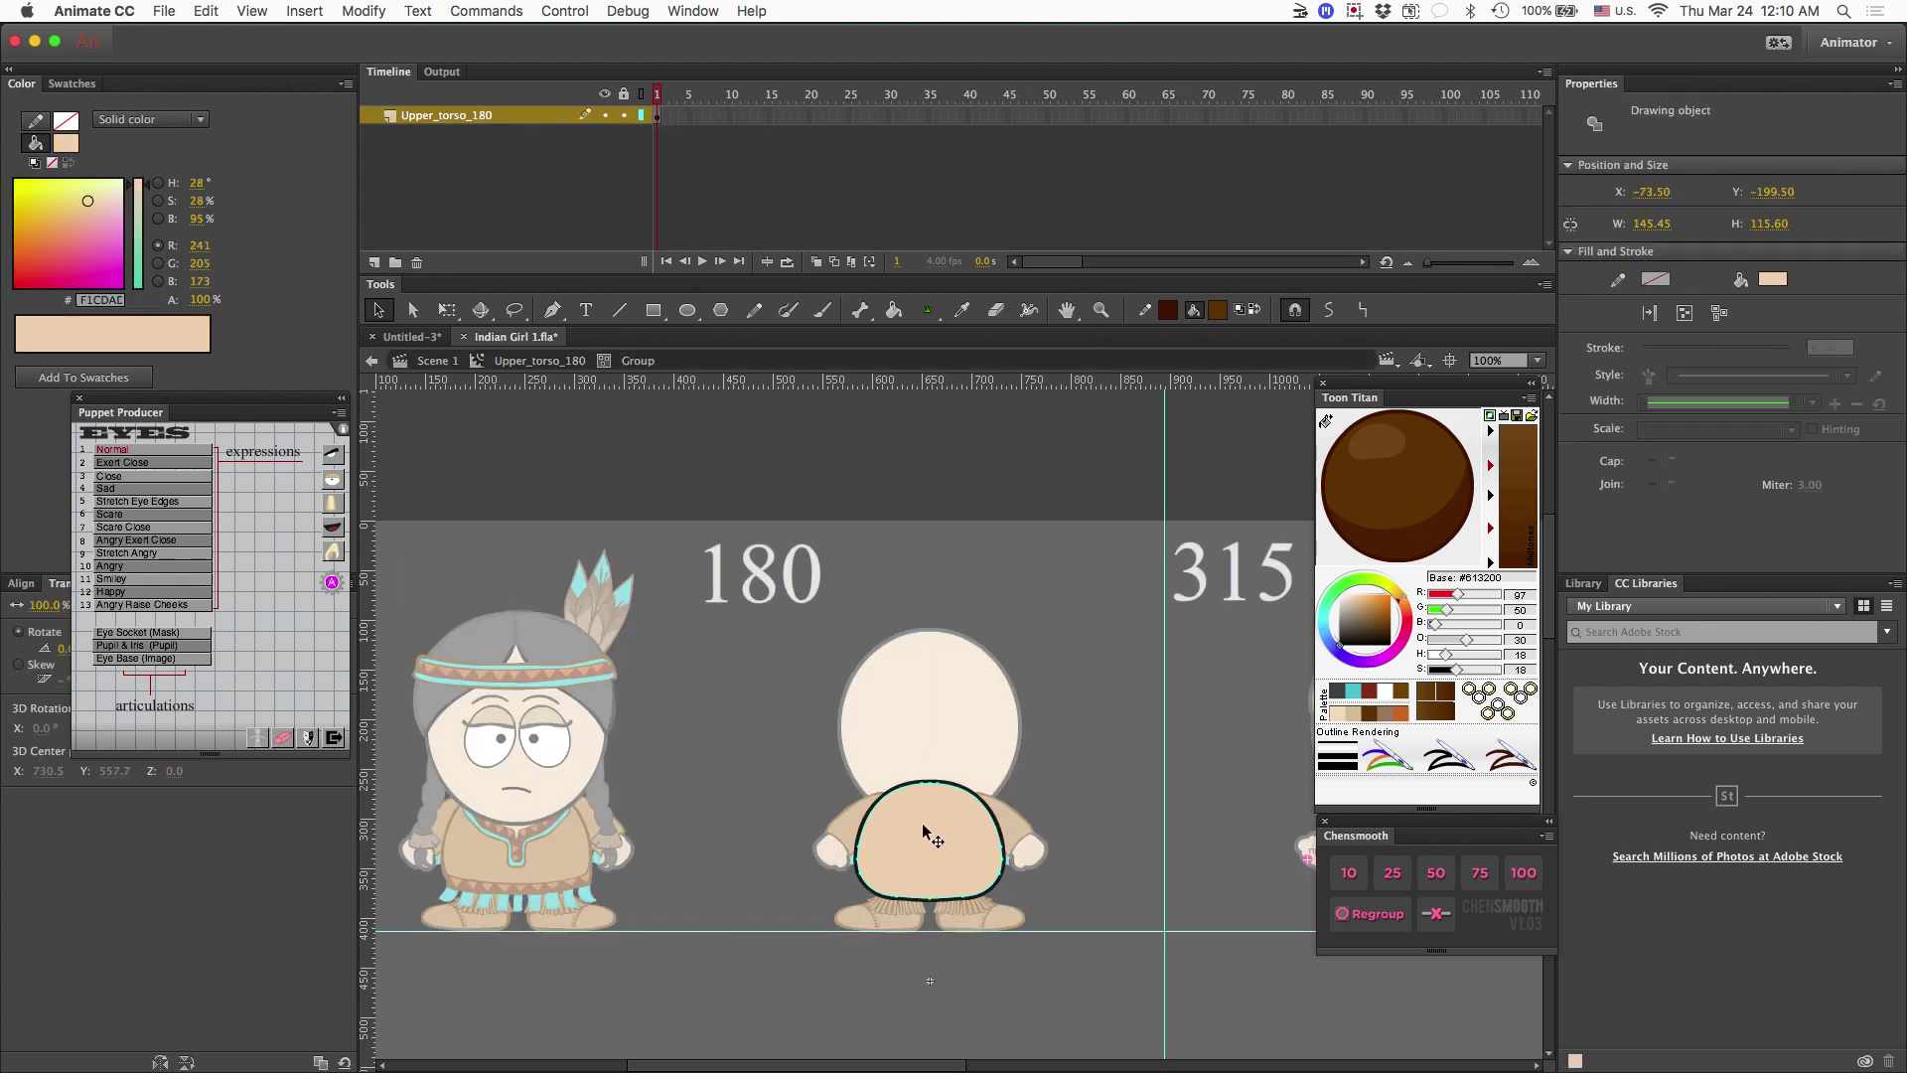
click(924, 833)
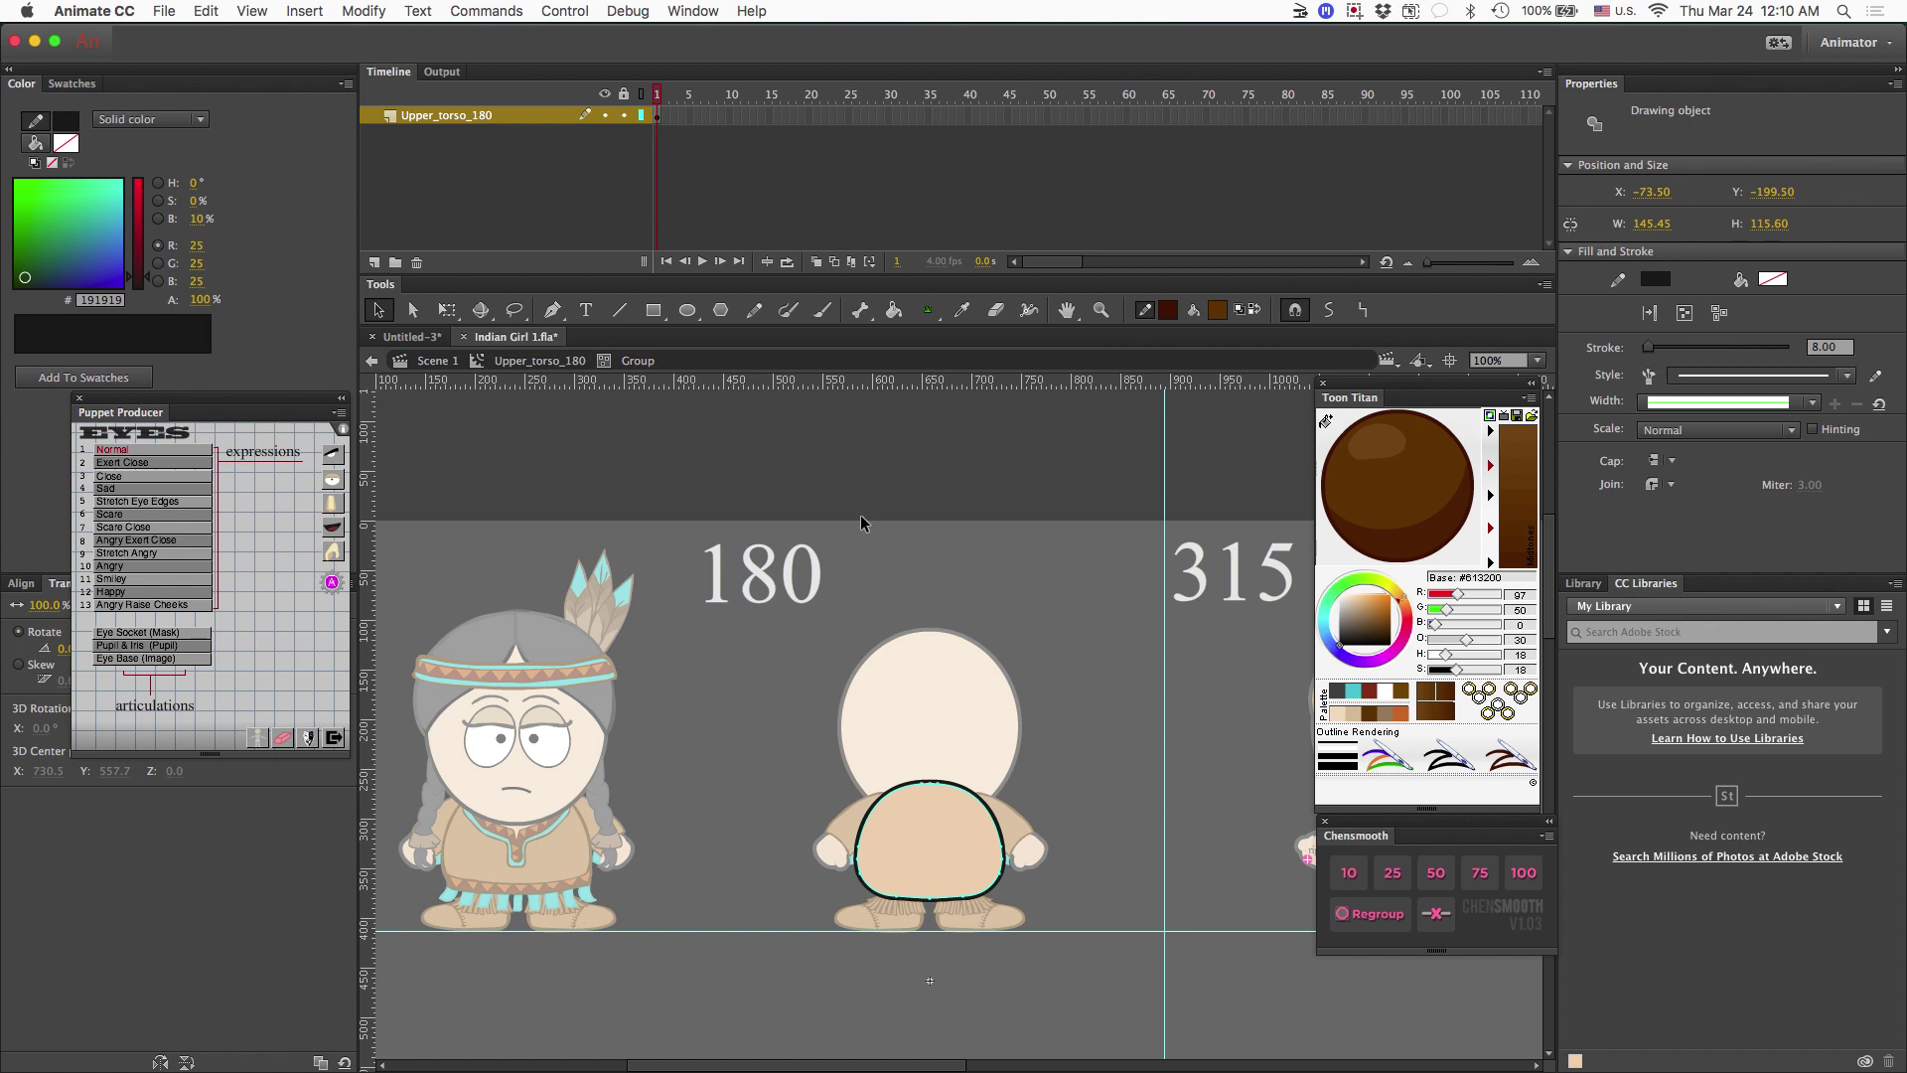
click(364, 11)
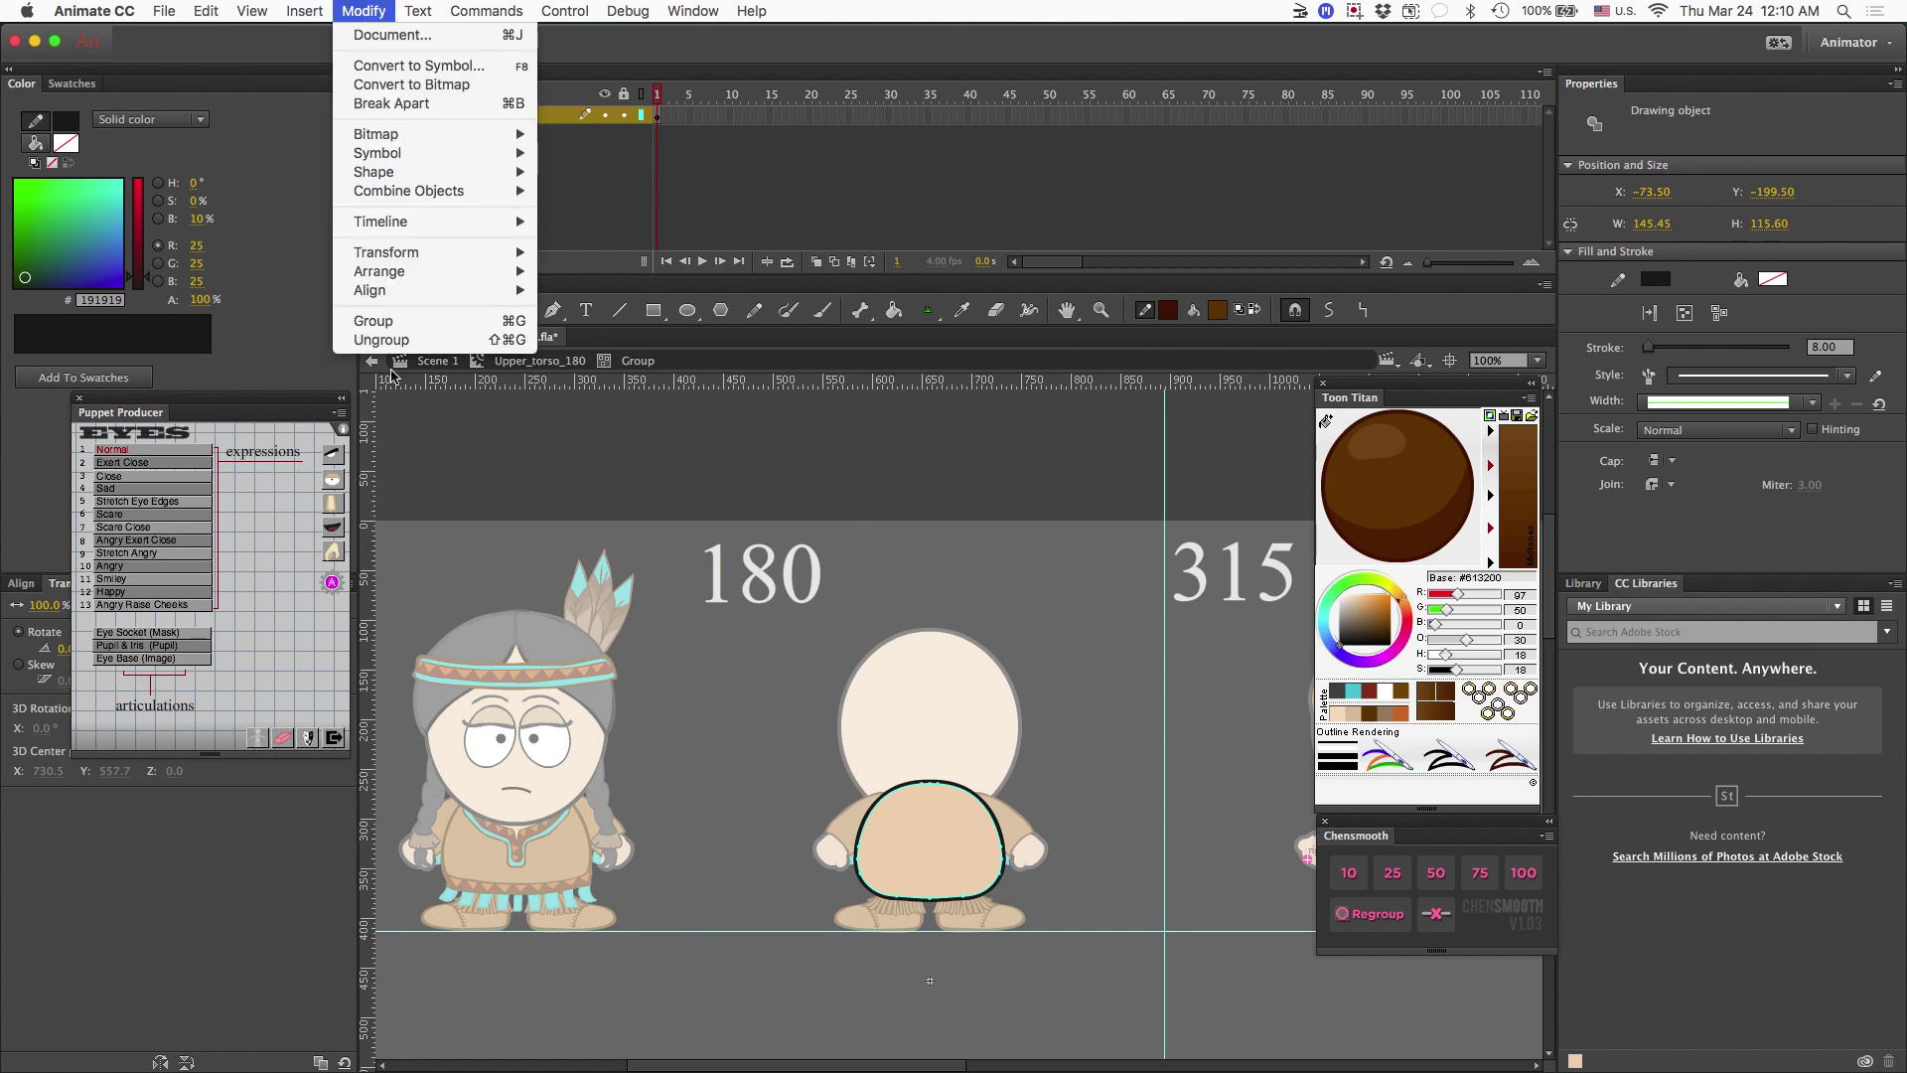
mouse_move(437, 256)
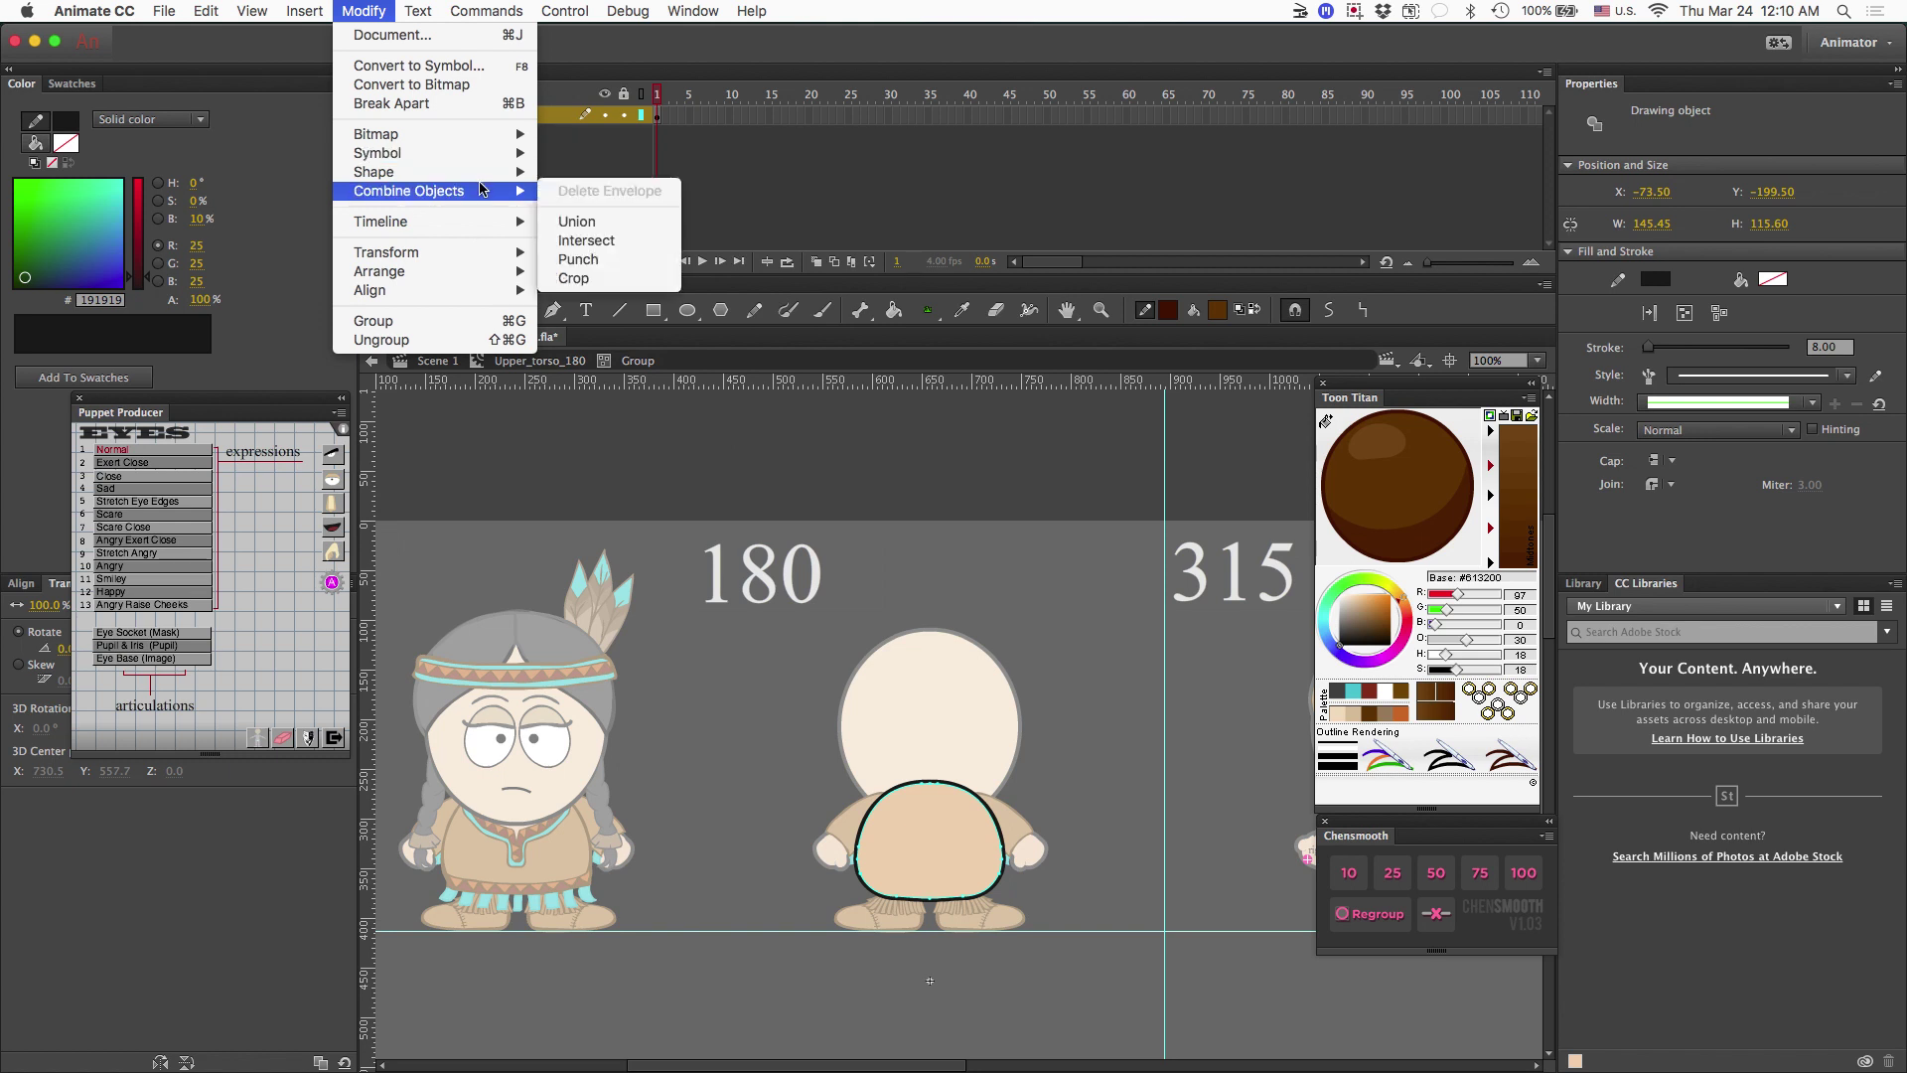
mouse_move(491, 173)
click(596, 279)
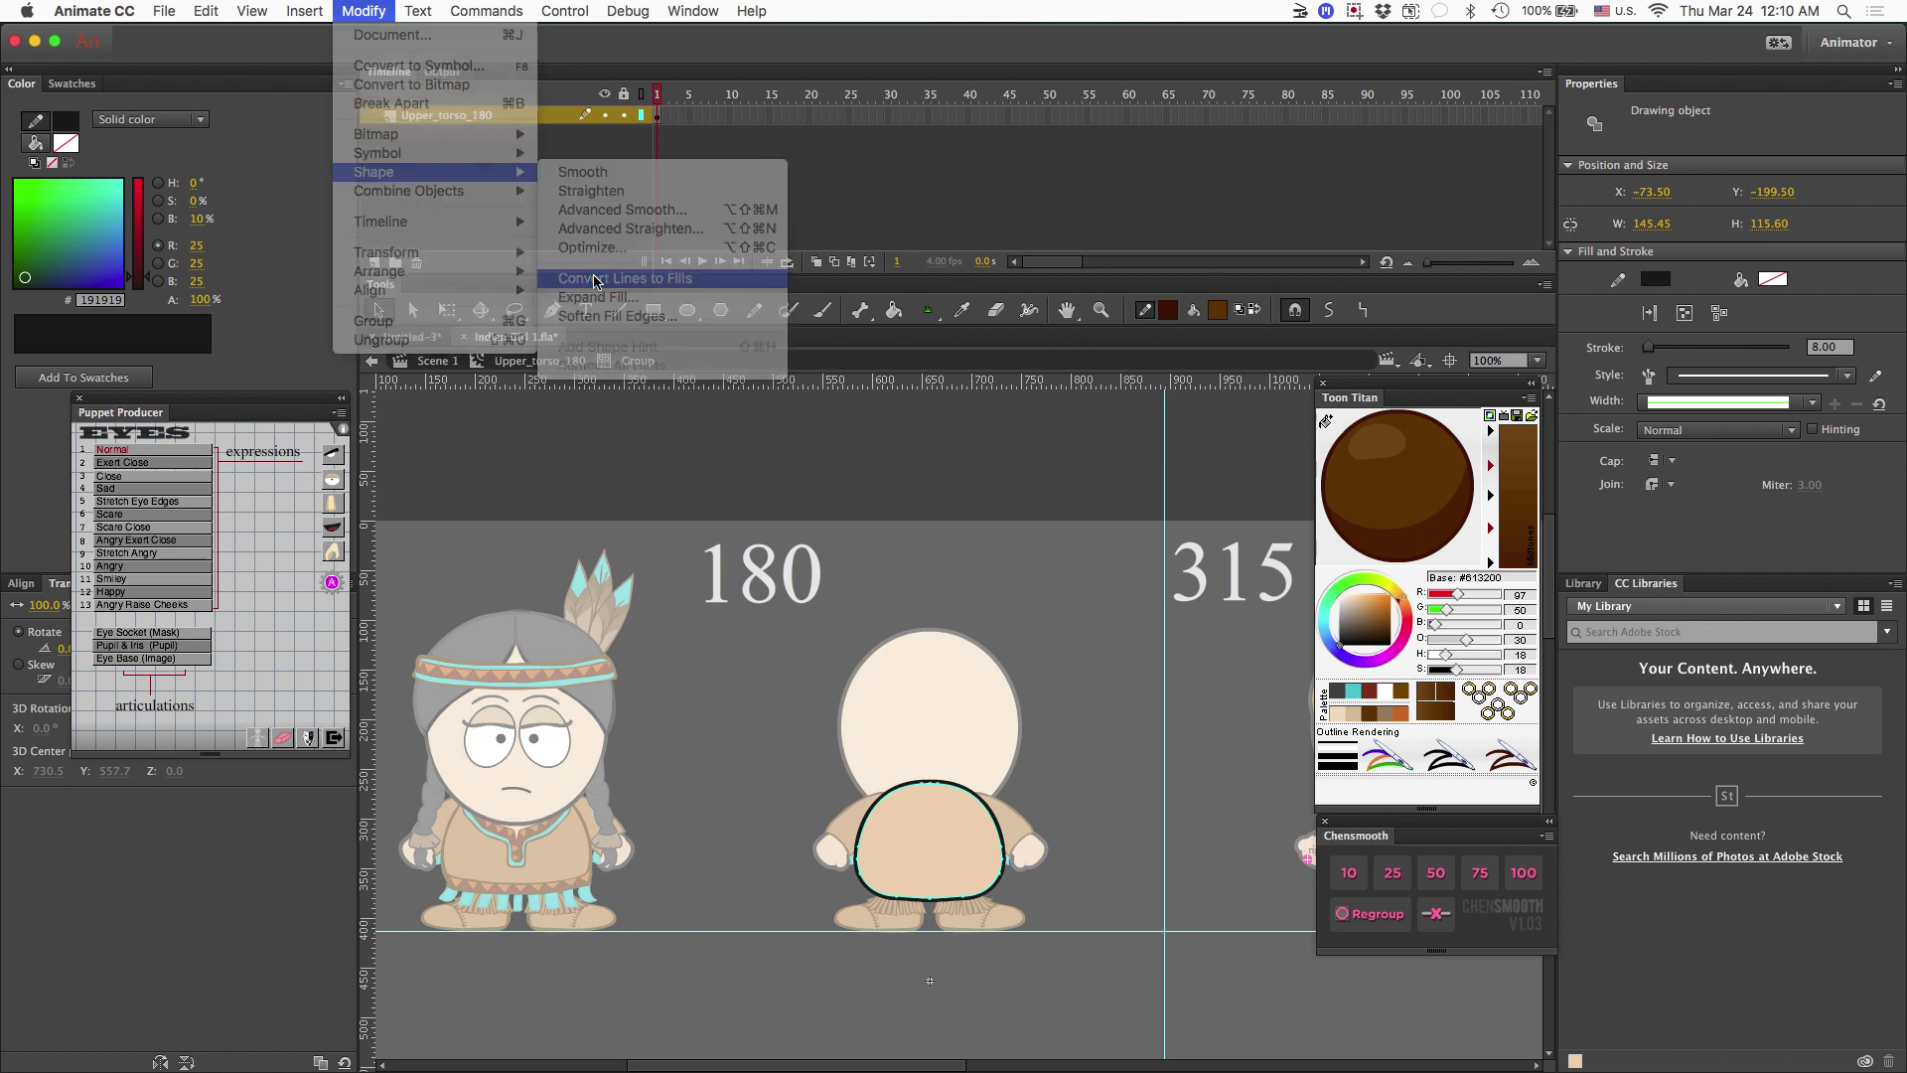
key(super+b)
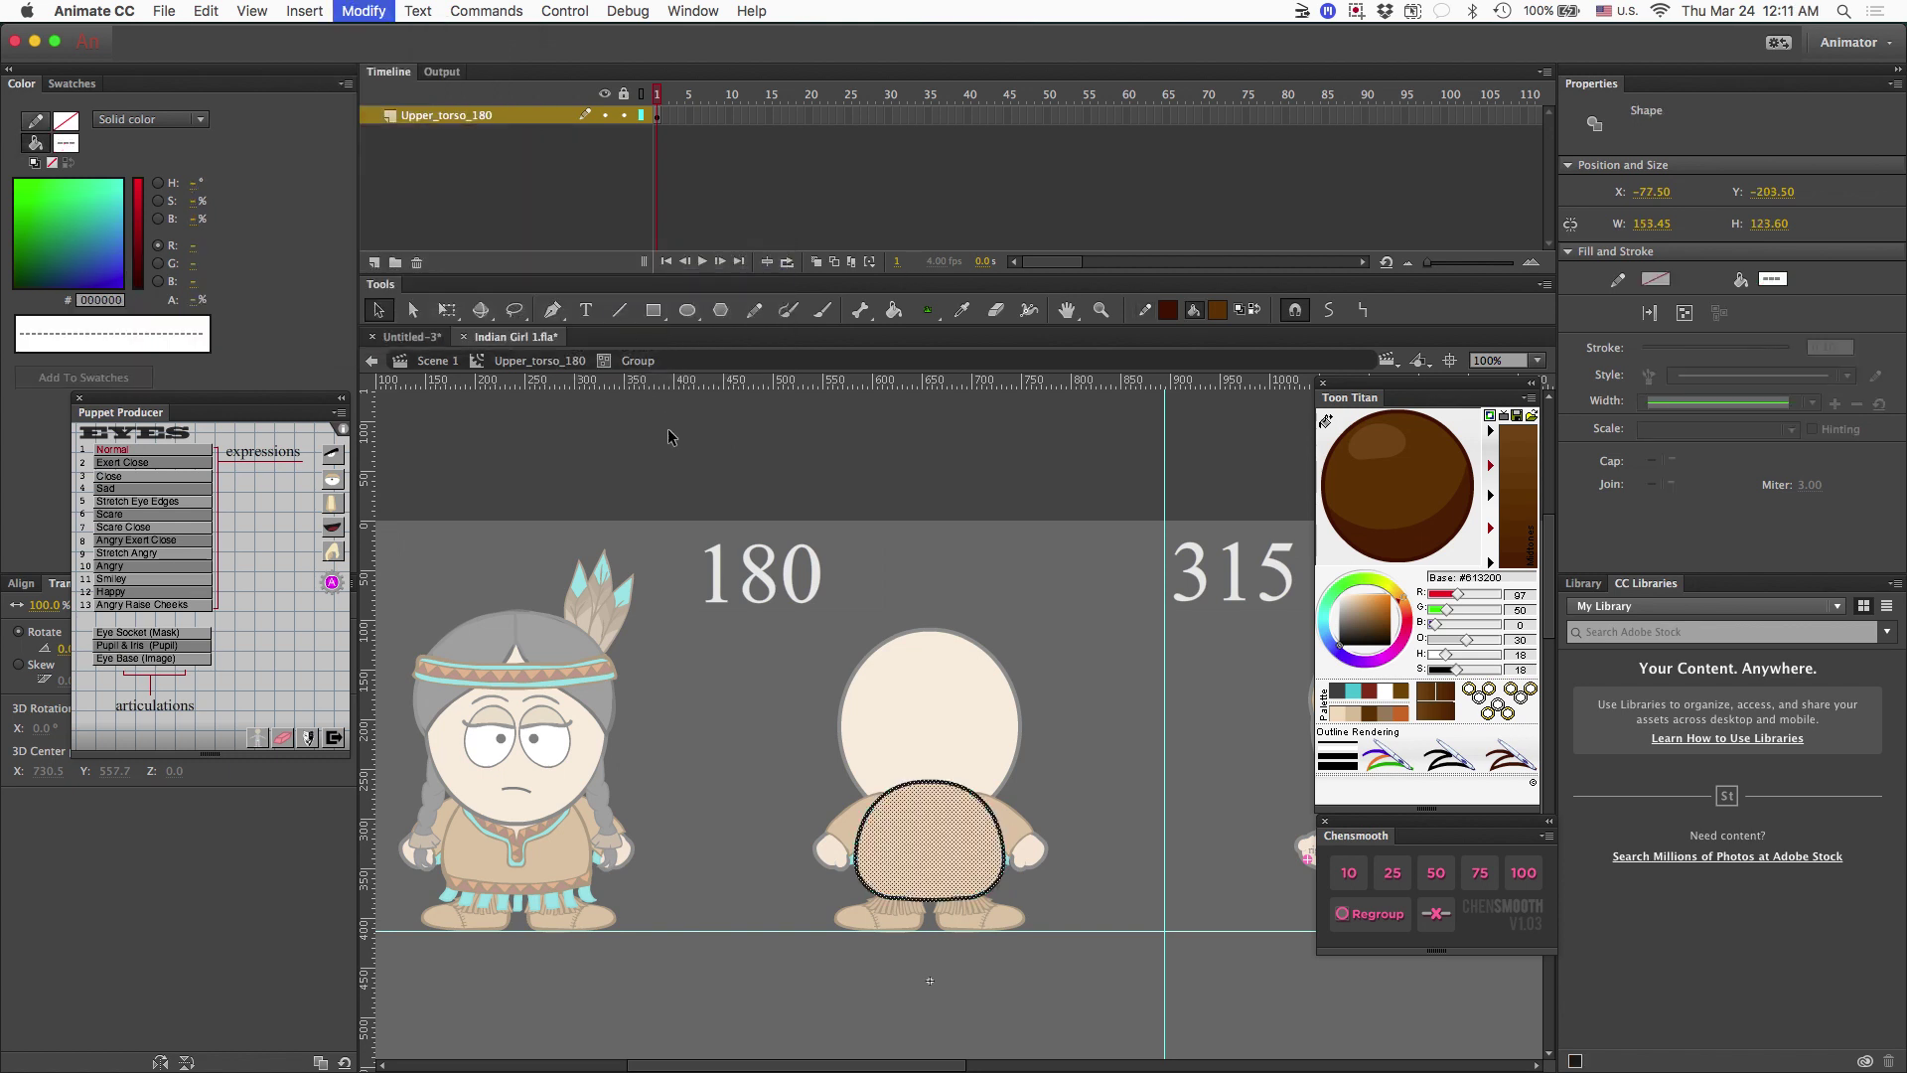
click(774, 704)
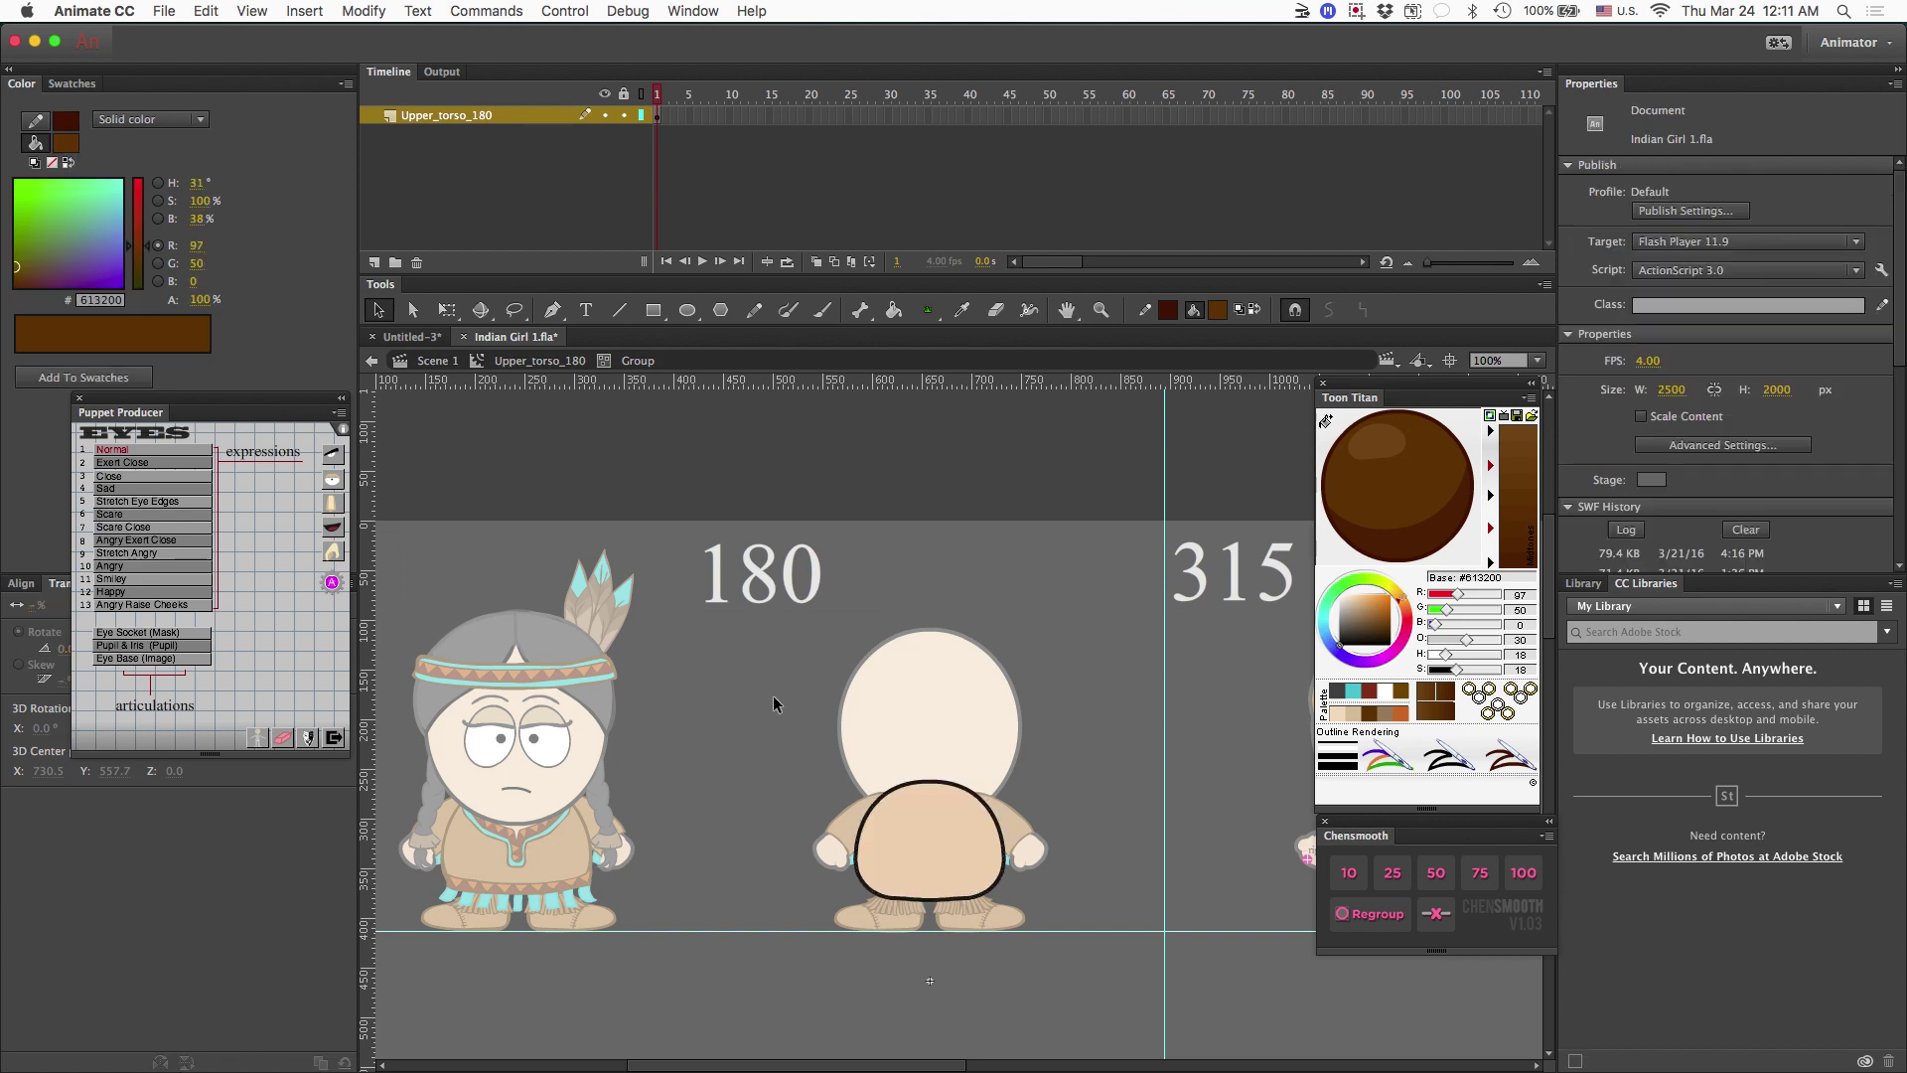
double_click(774, 704)
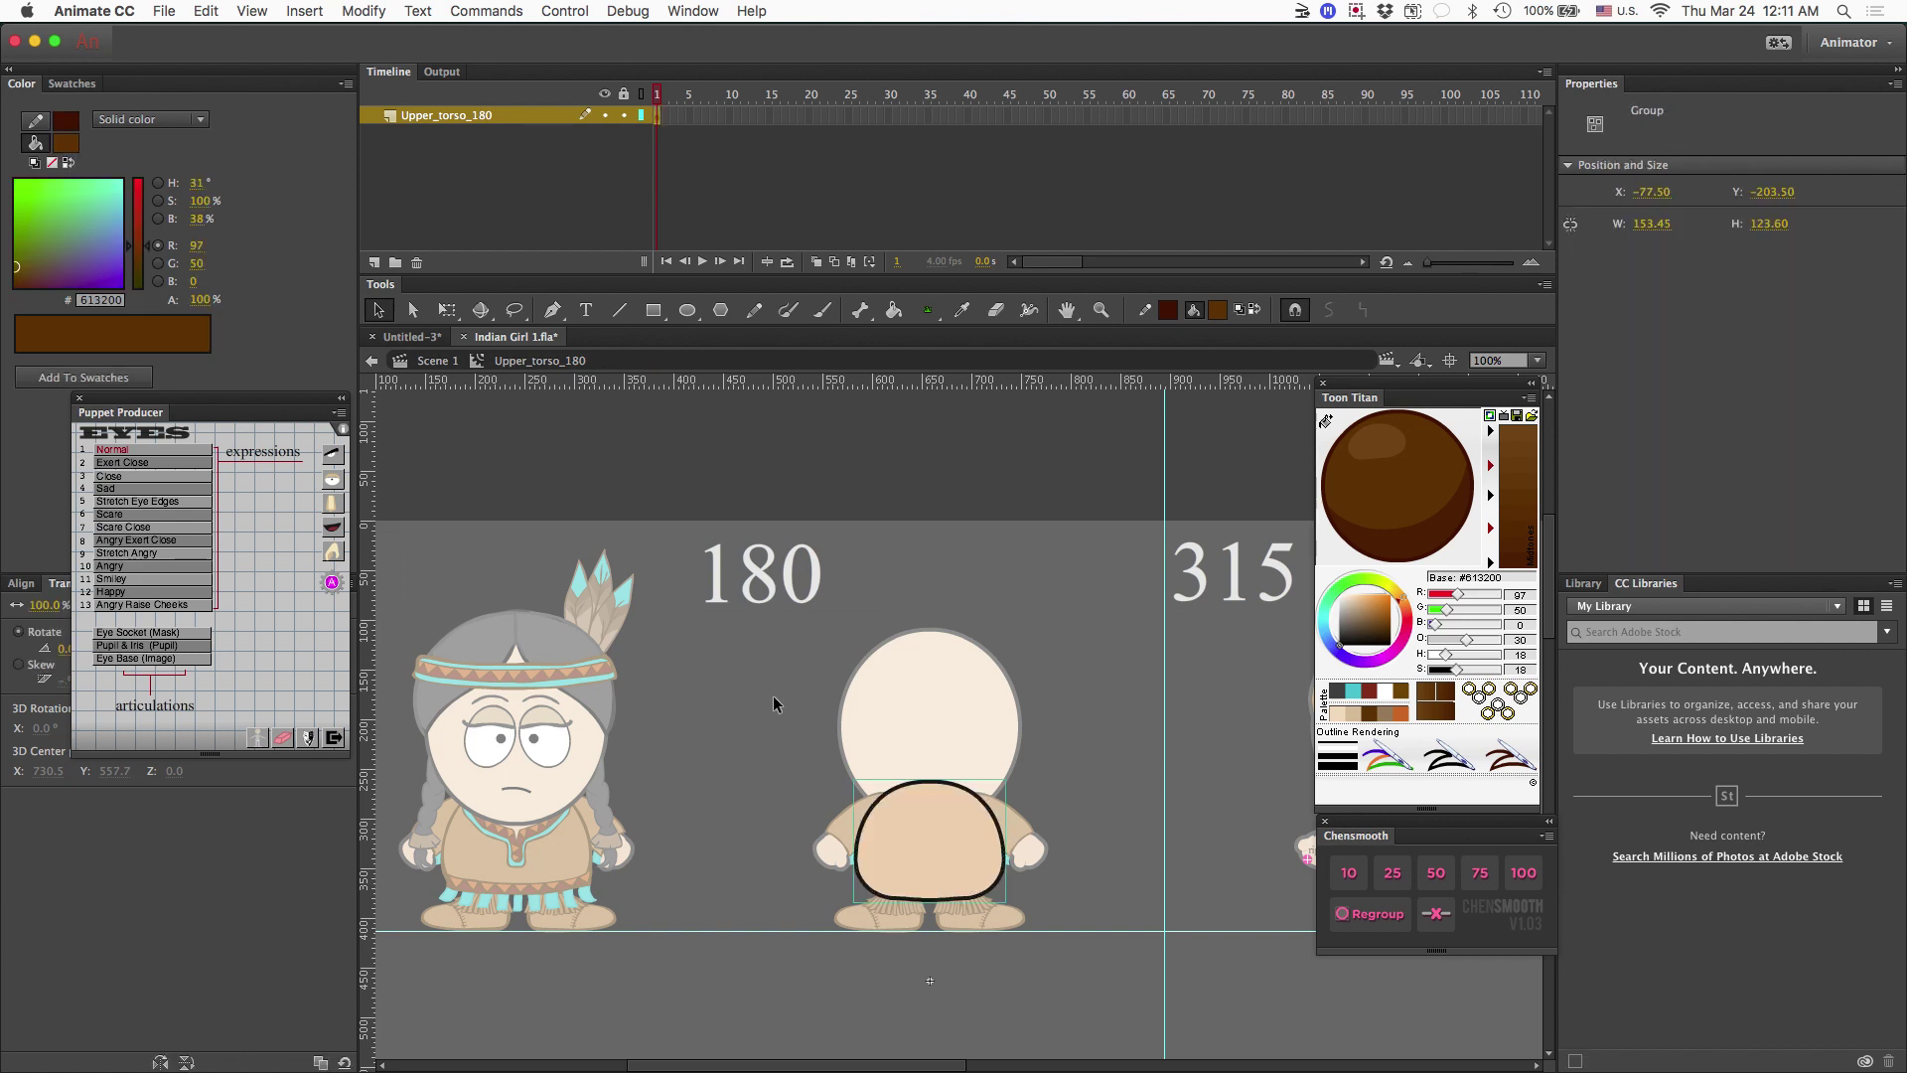
double_click(774, 705)
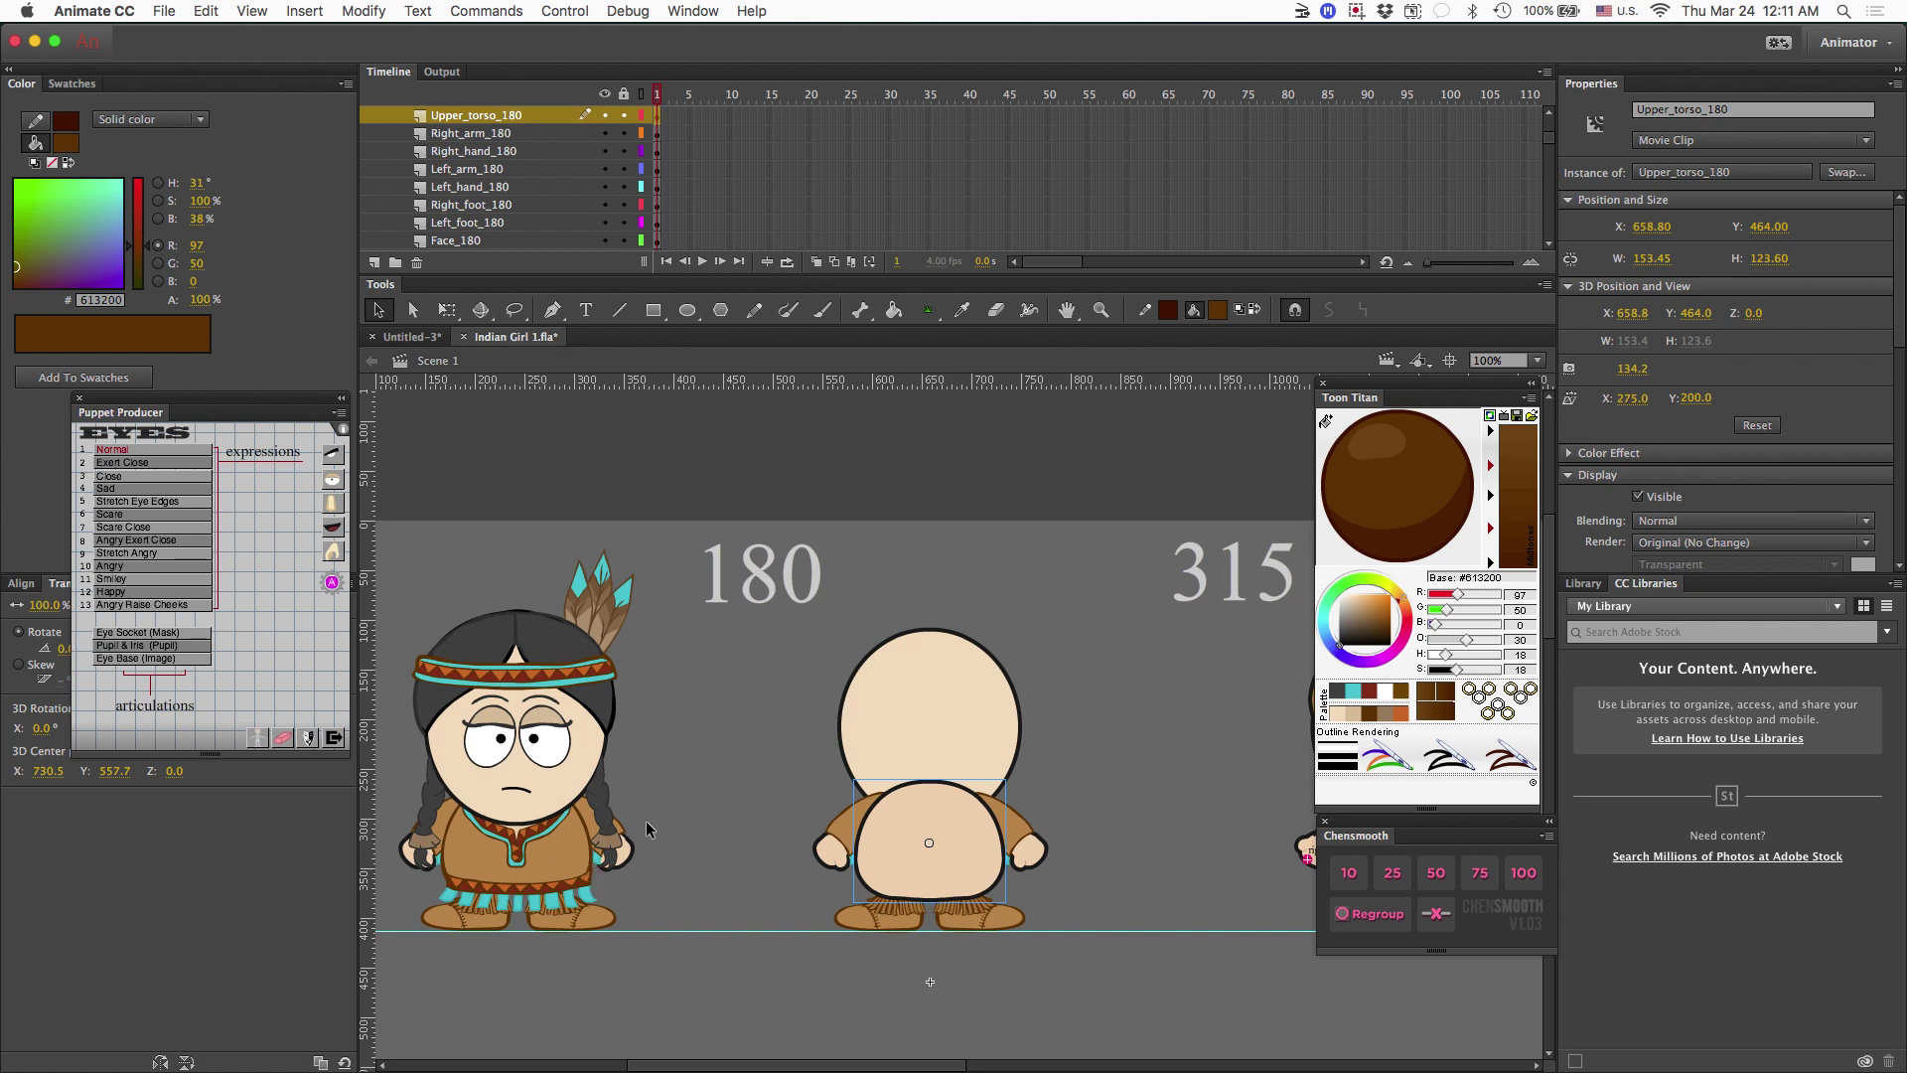
Copy the dress shapes from the group inside the front view's Upper_torso_0 symbol and return to the main scene.
click(555, 865)
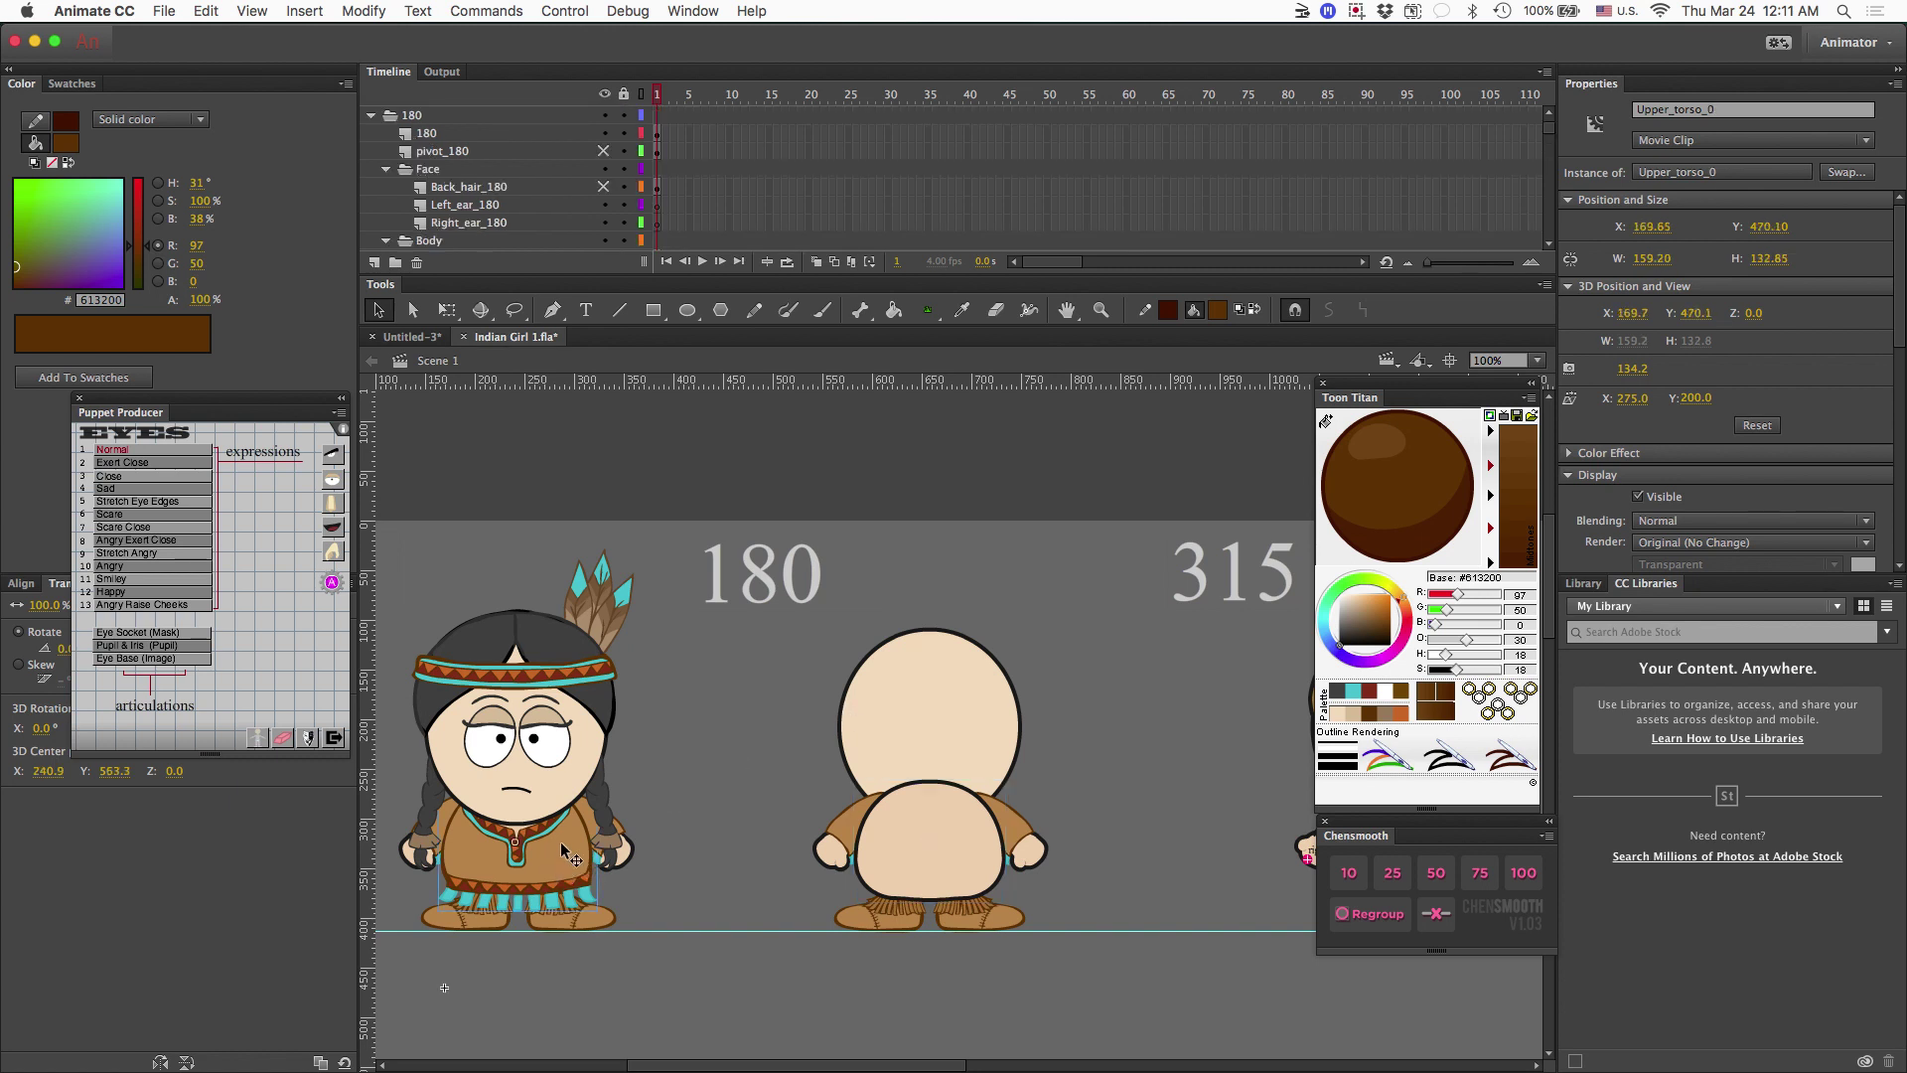
double_click(560, 843)
double_click(534, 852)
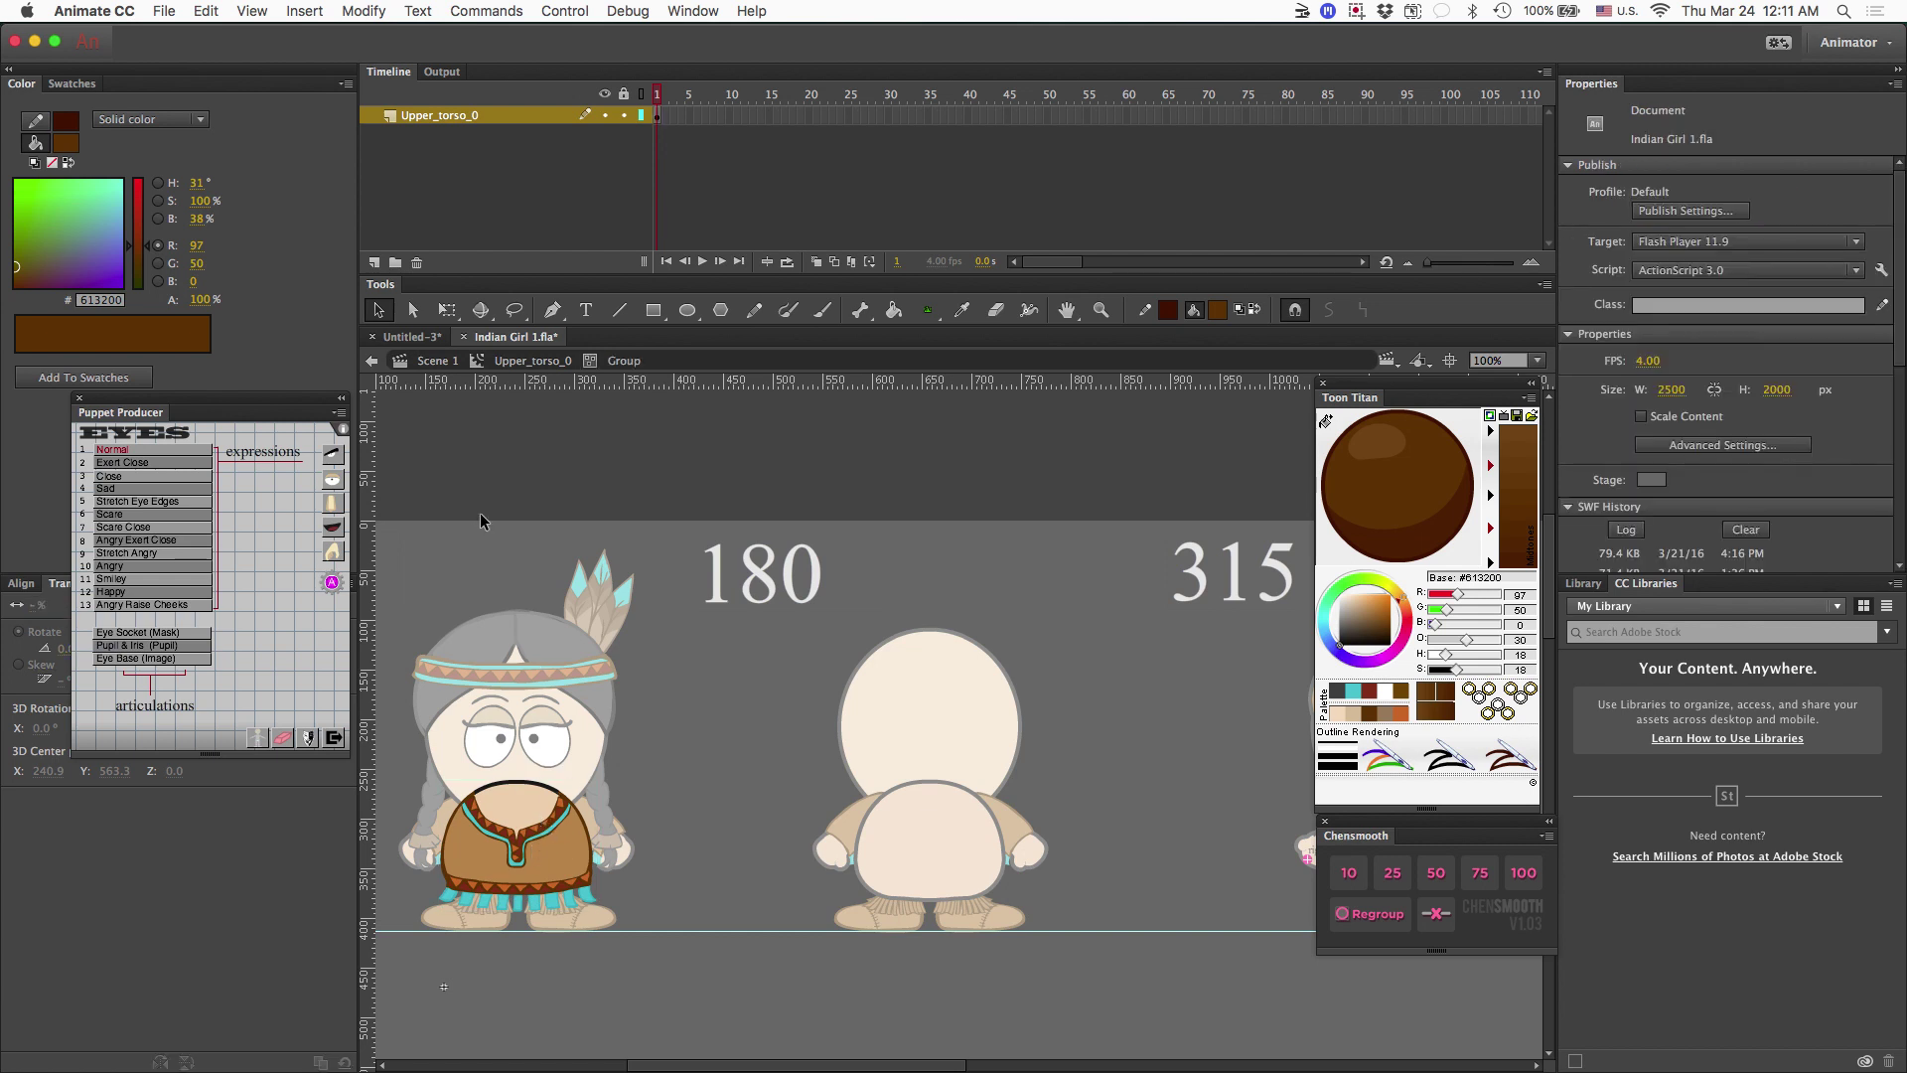
click(470, 842)
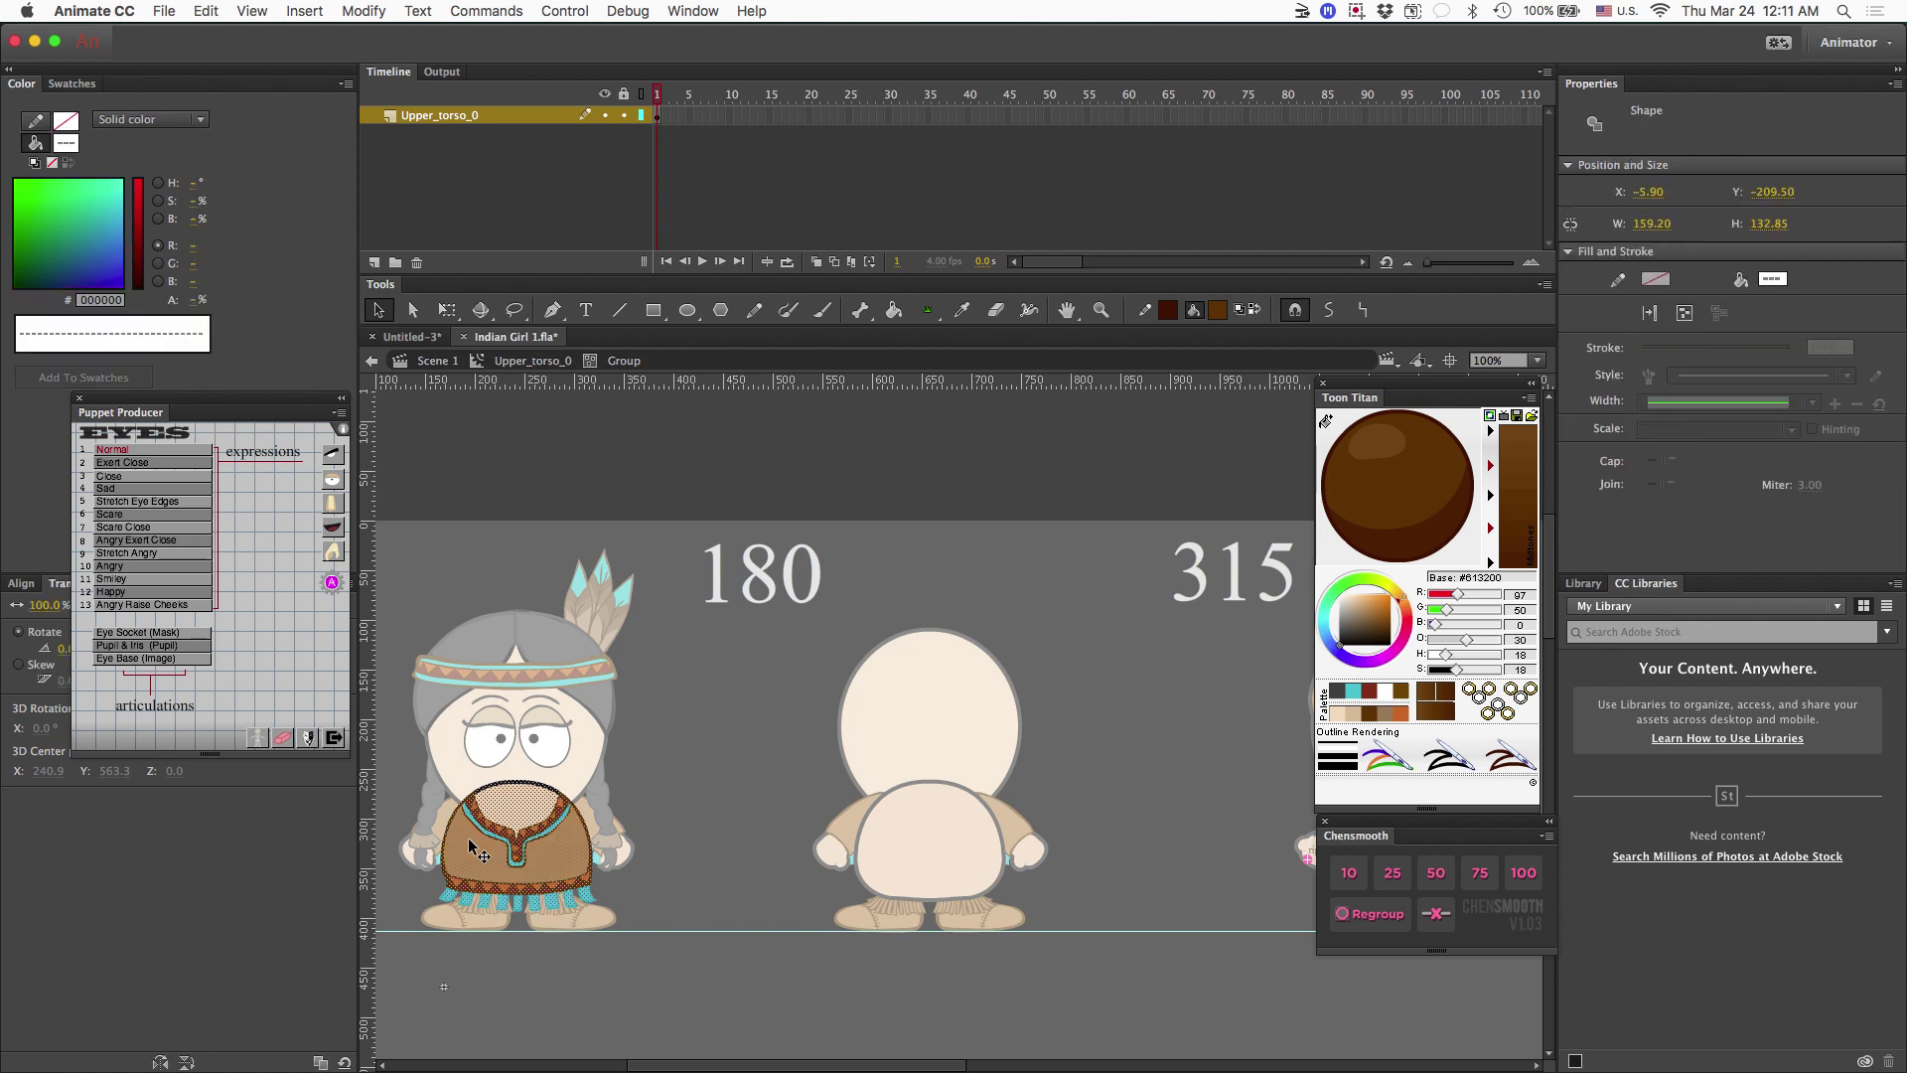
click(725, 784)
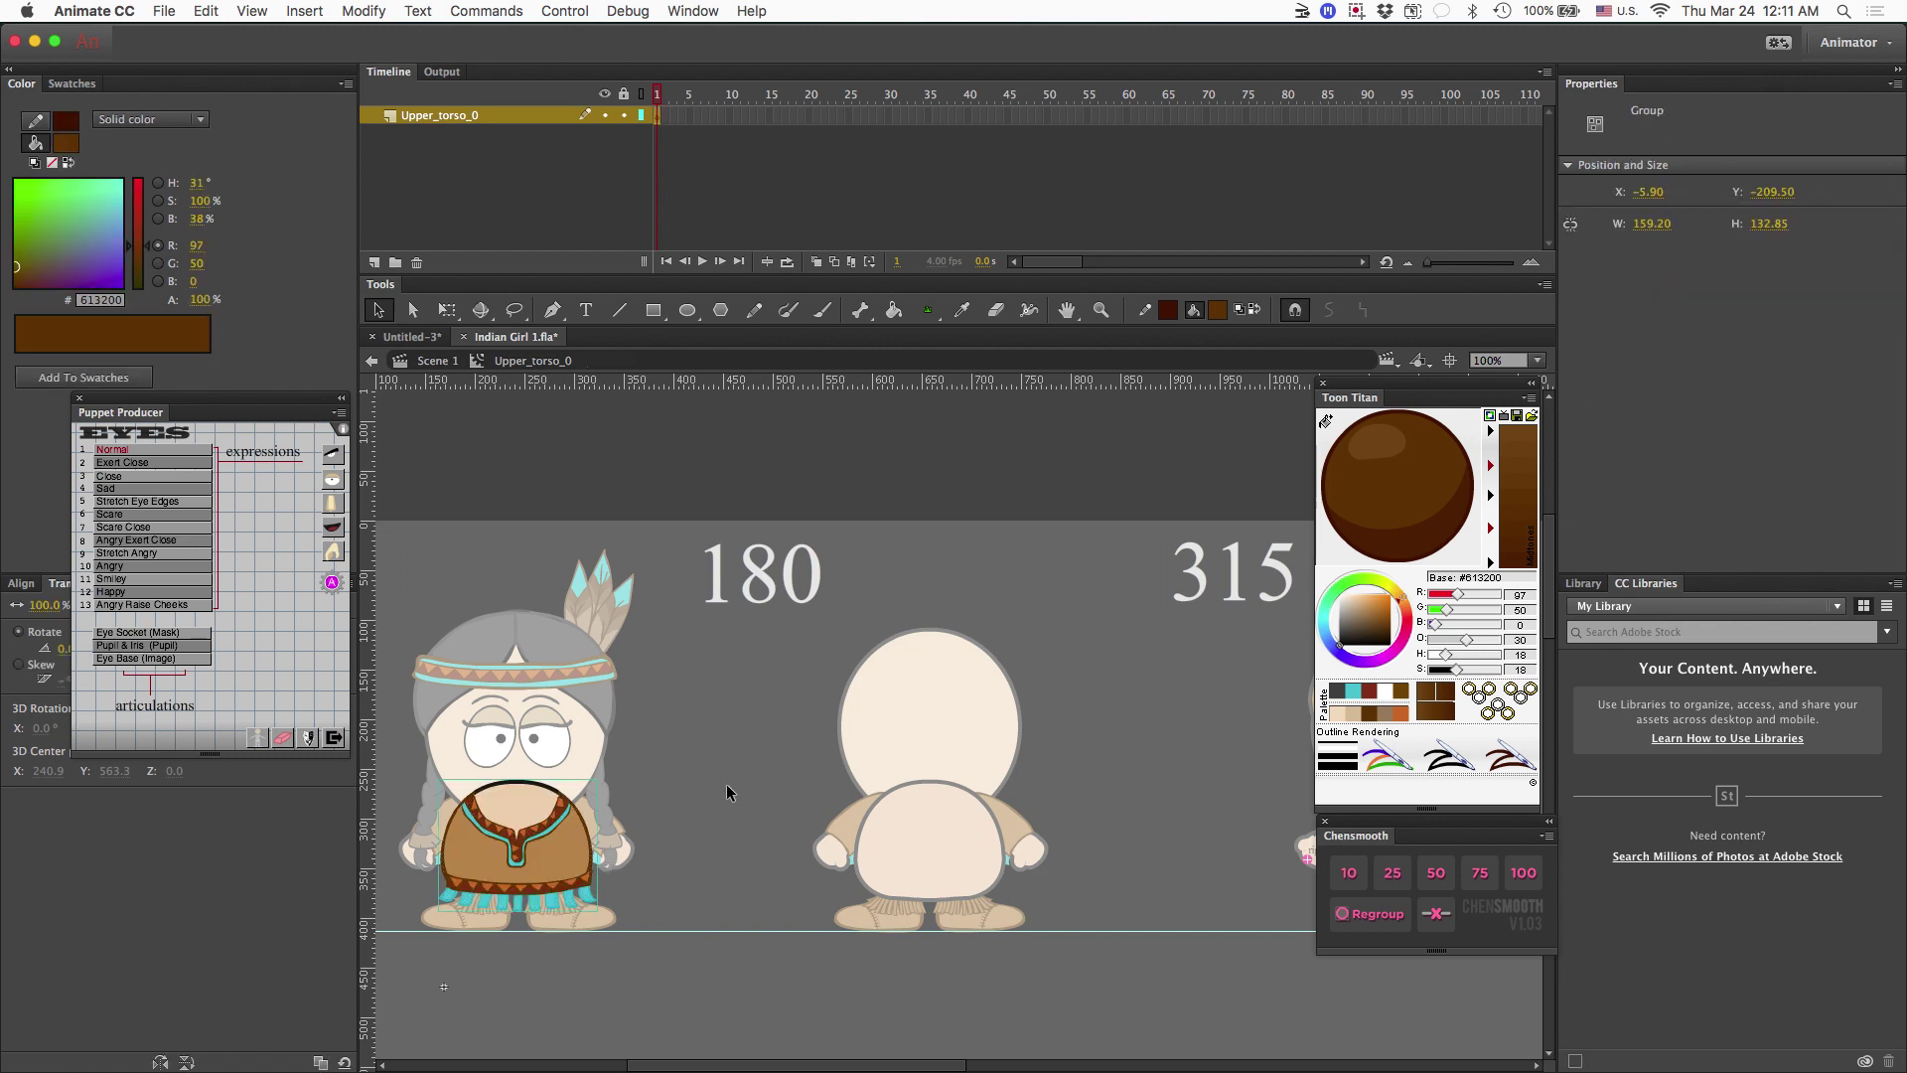
double_click(726, 791)
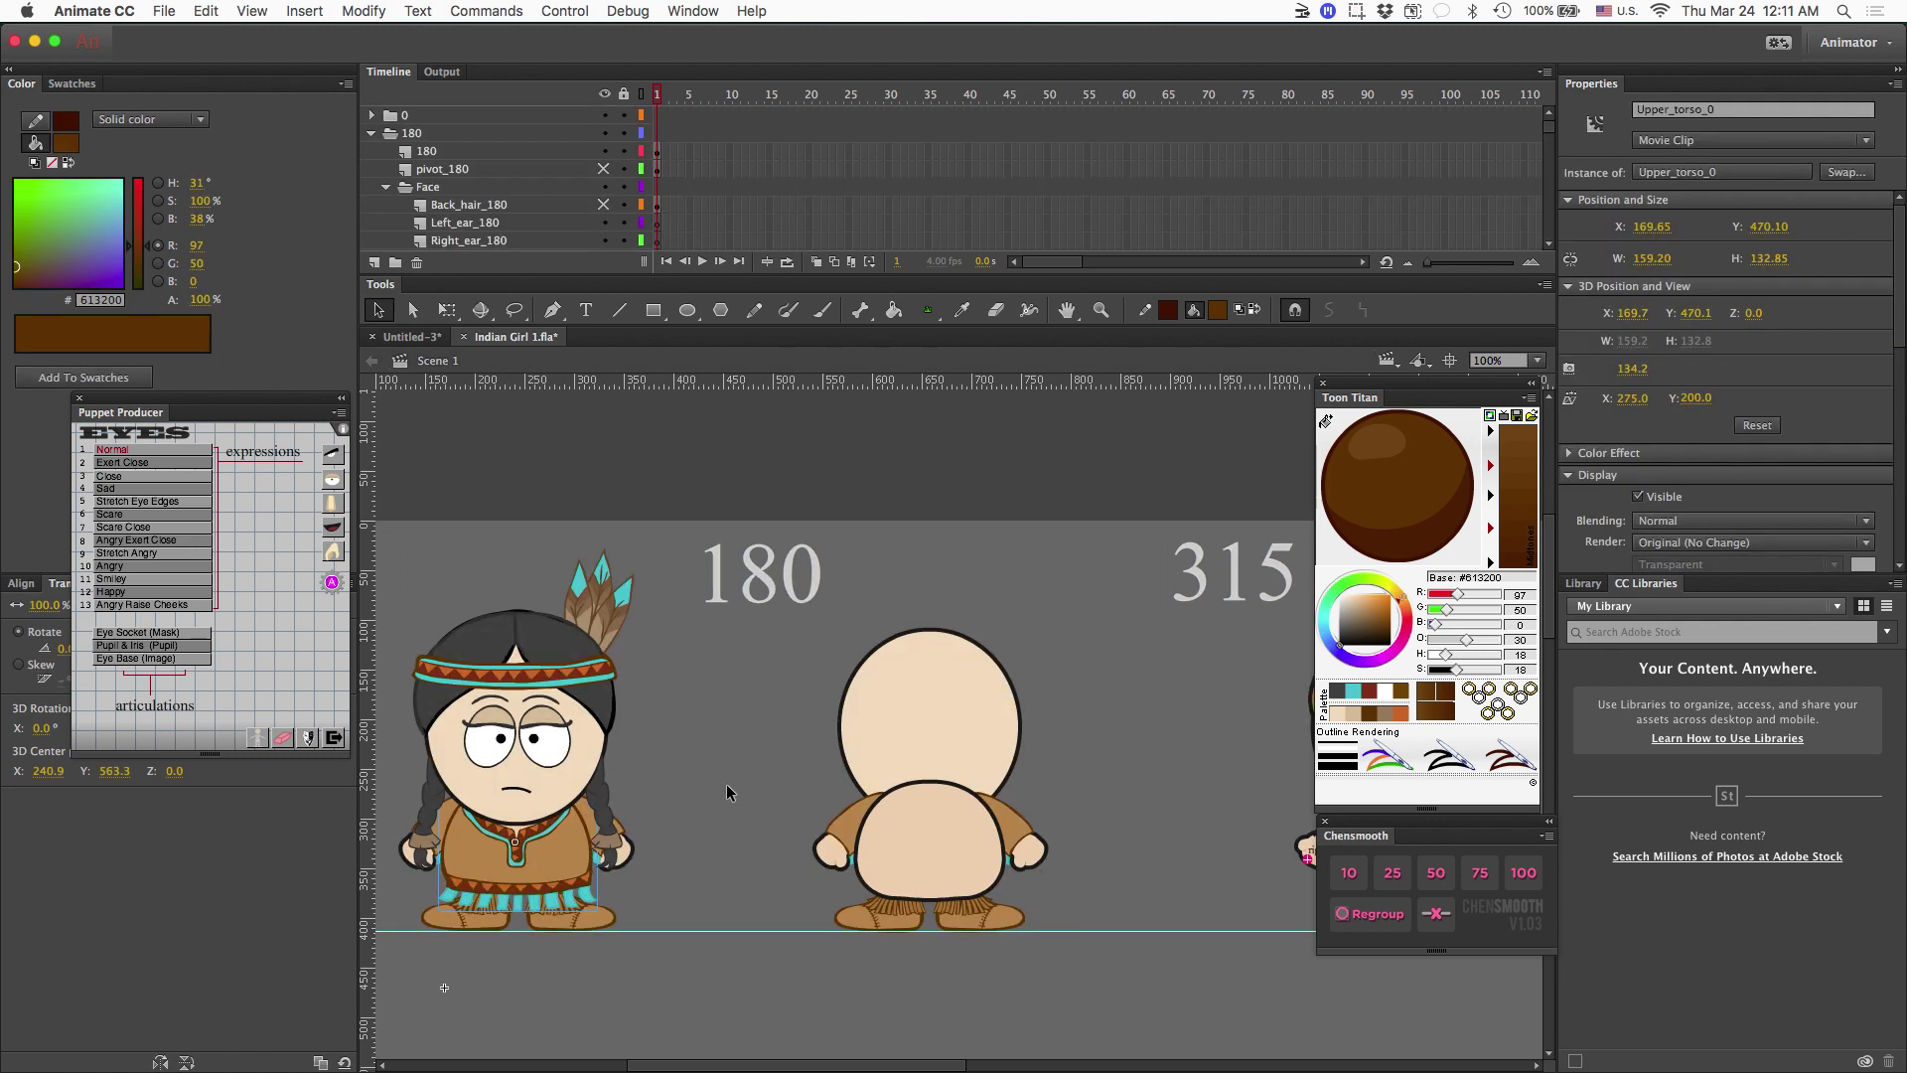
Paste the copied dress into the Upper_torso_180 symbol and position it over the 180 view's bare torso.
double_click(930, 825)
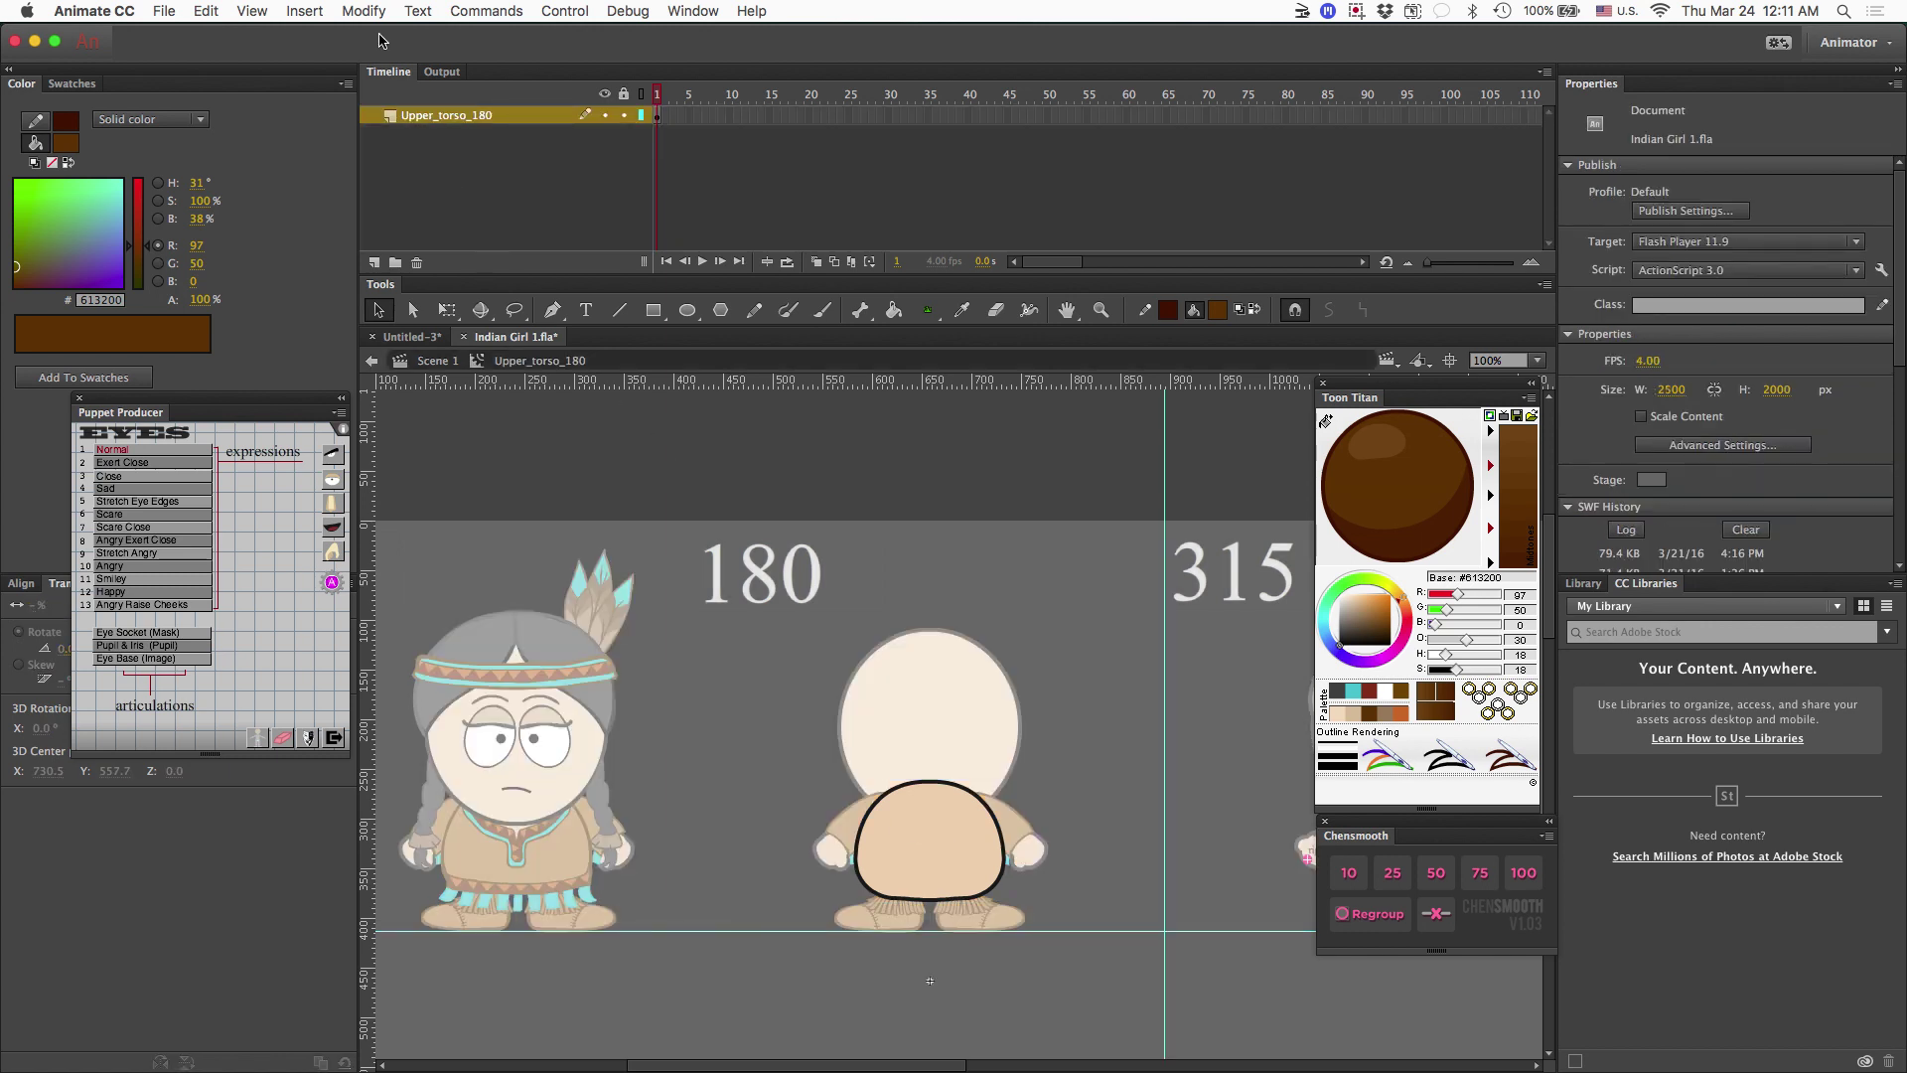
key(super+v)
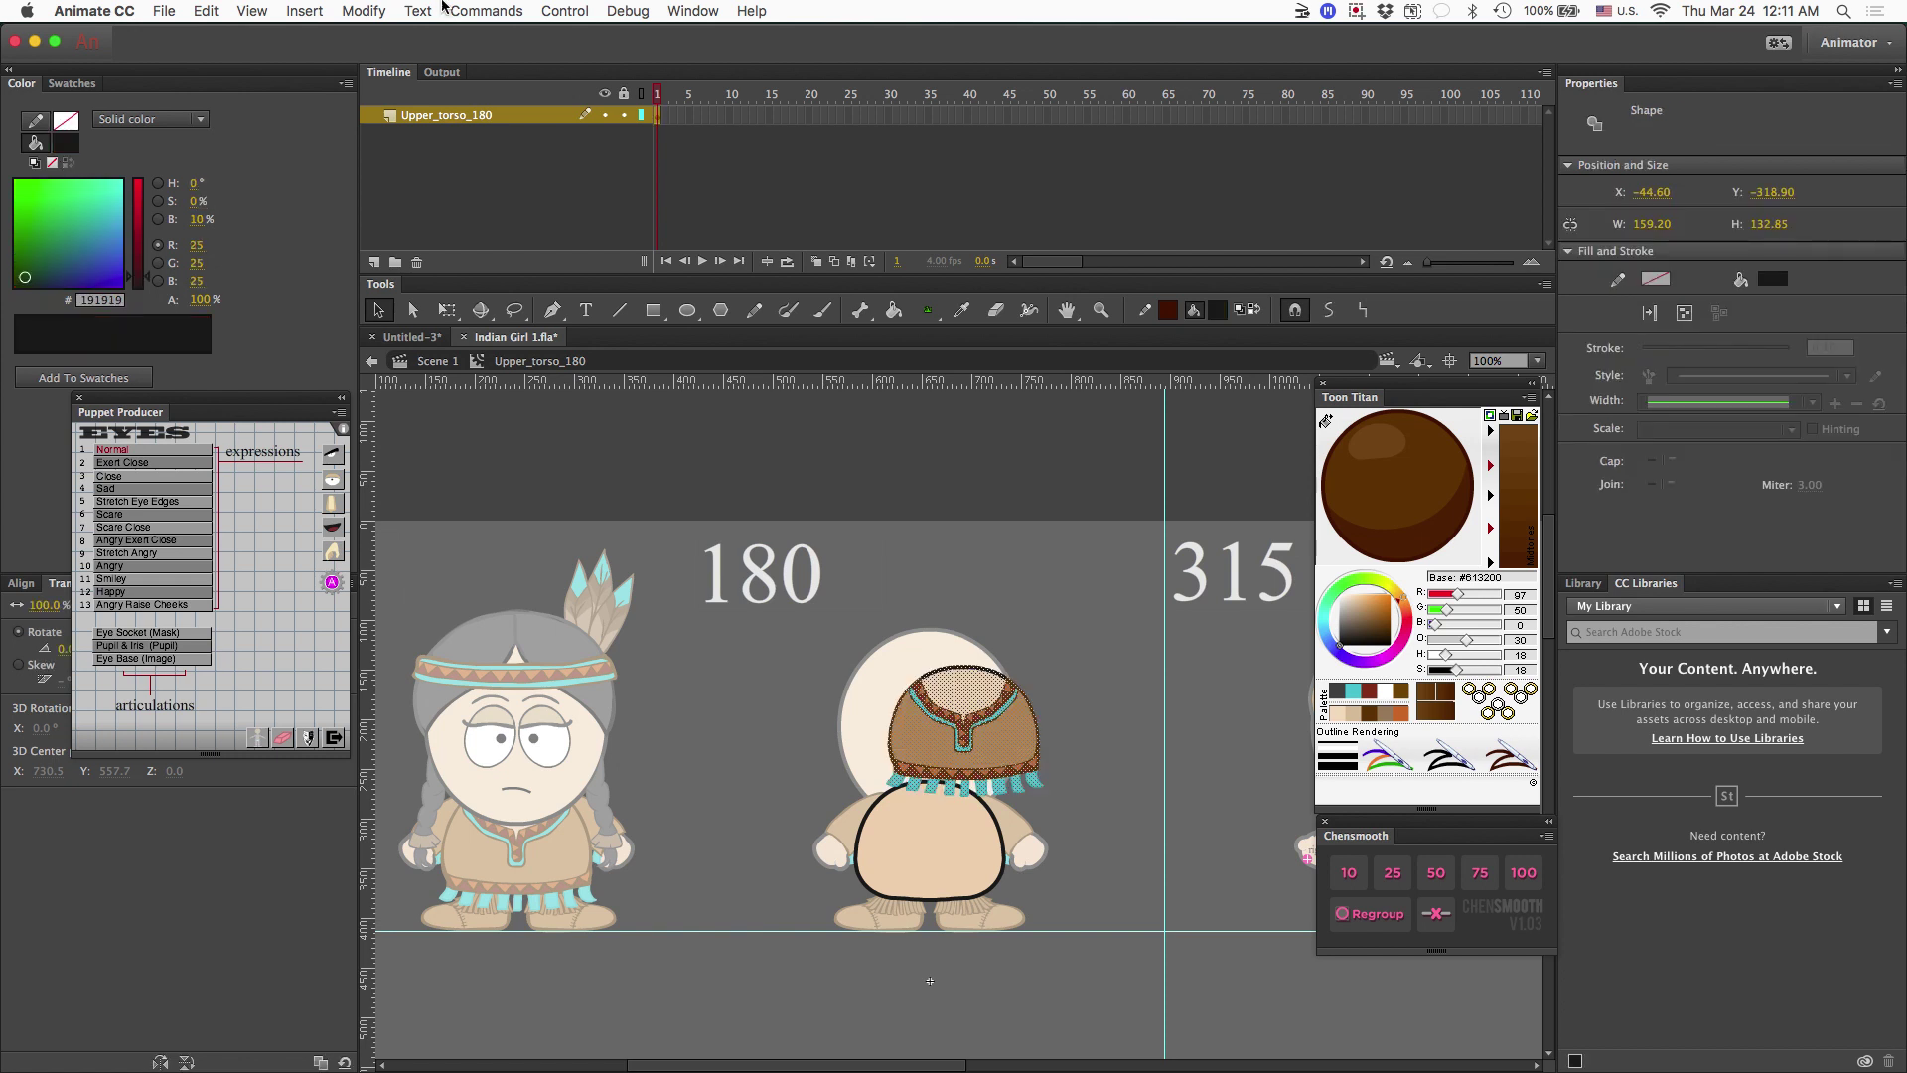
drag(1006, 747, 975, 855)
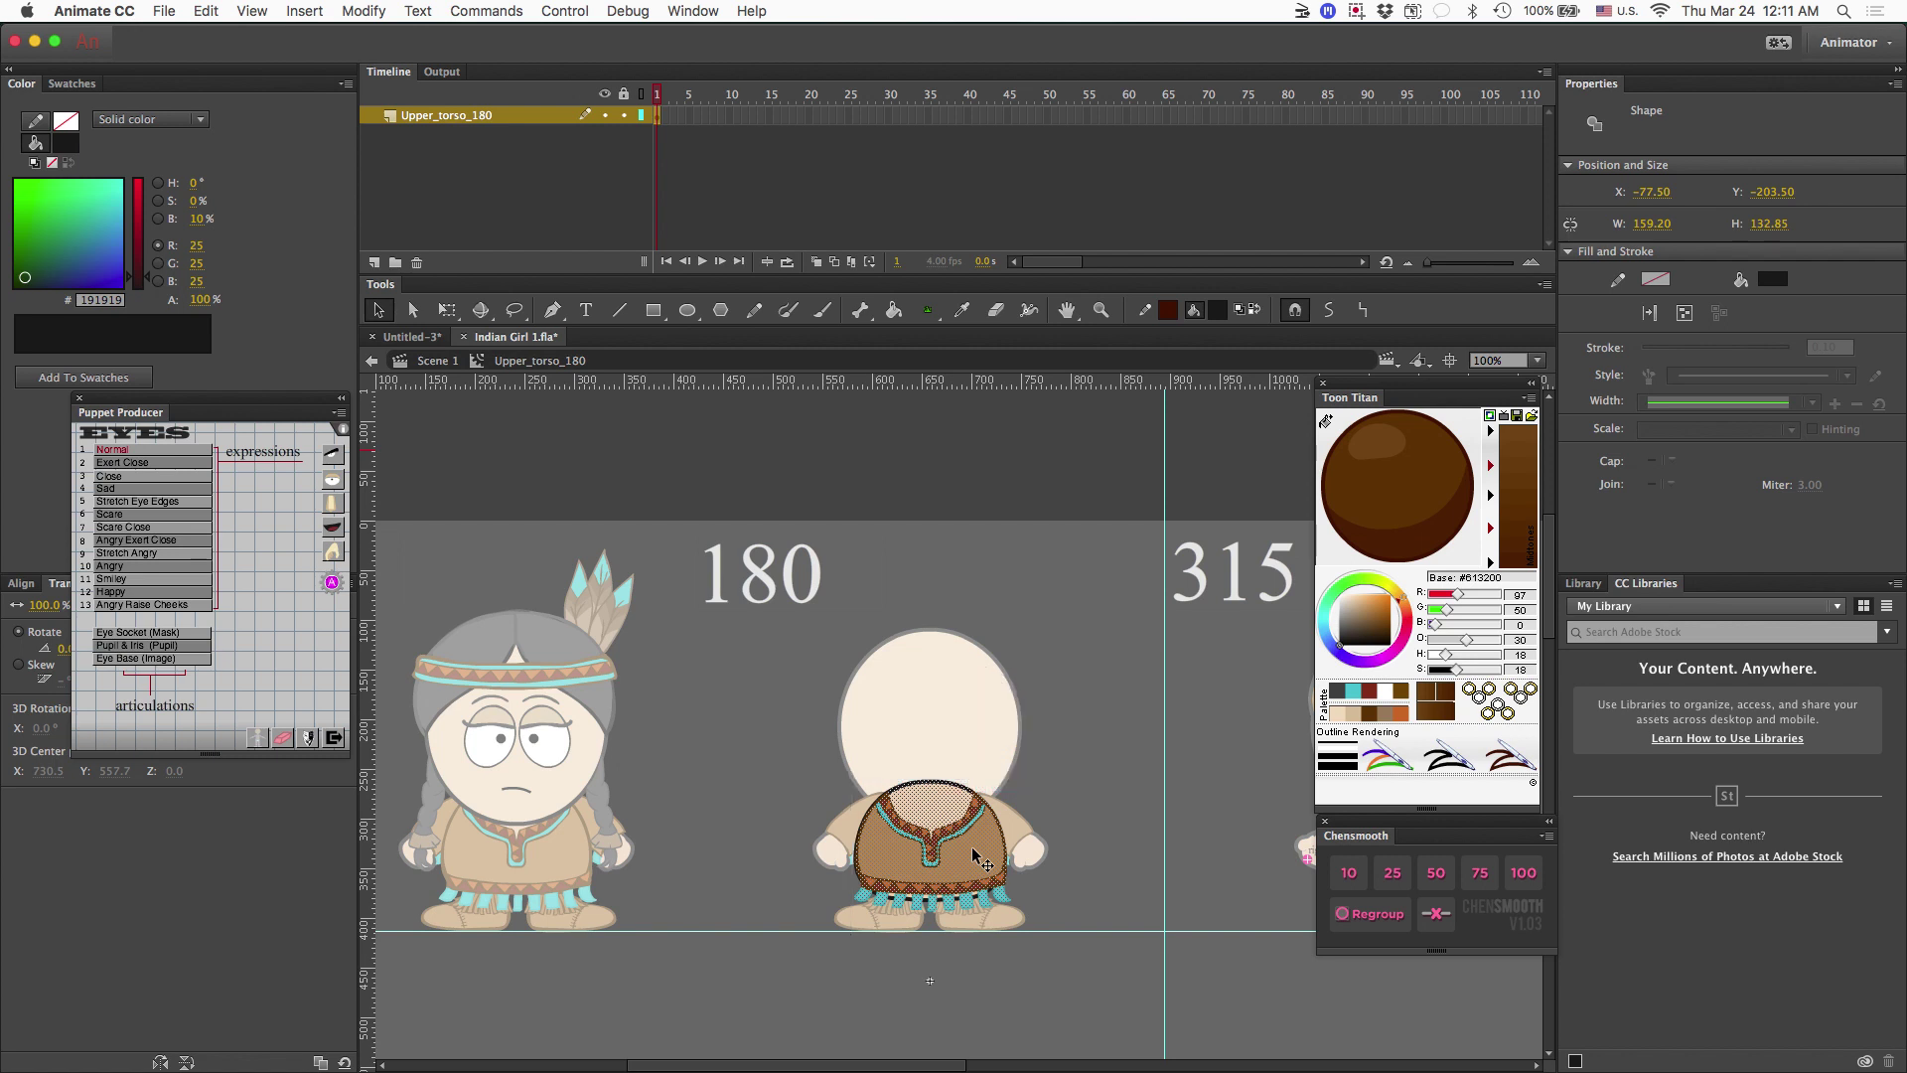
key(shift+Down)
key(shift+Up)
Move the pasted dress onto the front view's dress and nudge it sideways until the two line up.
drag(961, 857, 552, 846)
key(Right)
key(Right)
key(Right)
key(Right)
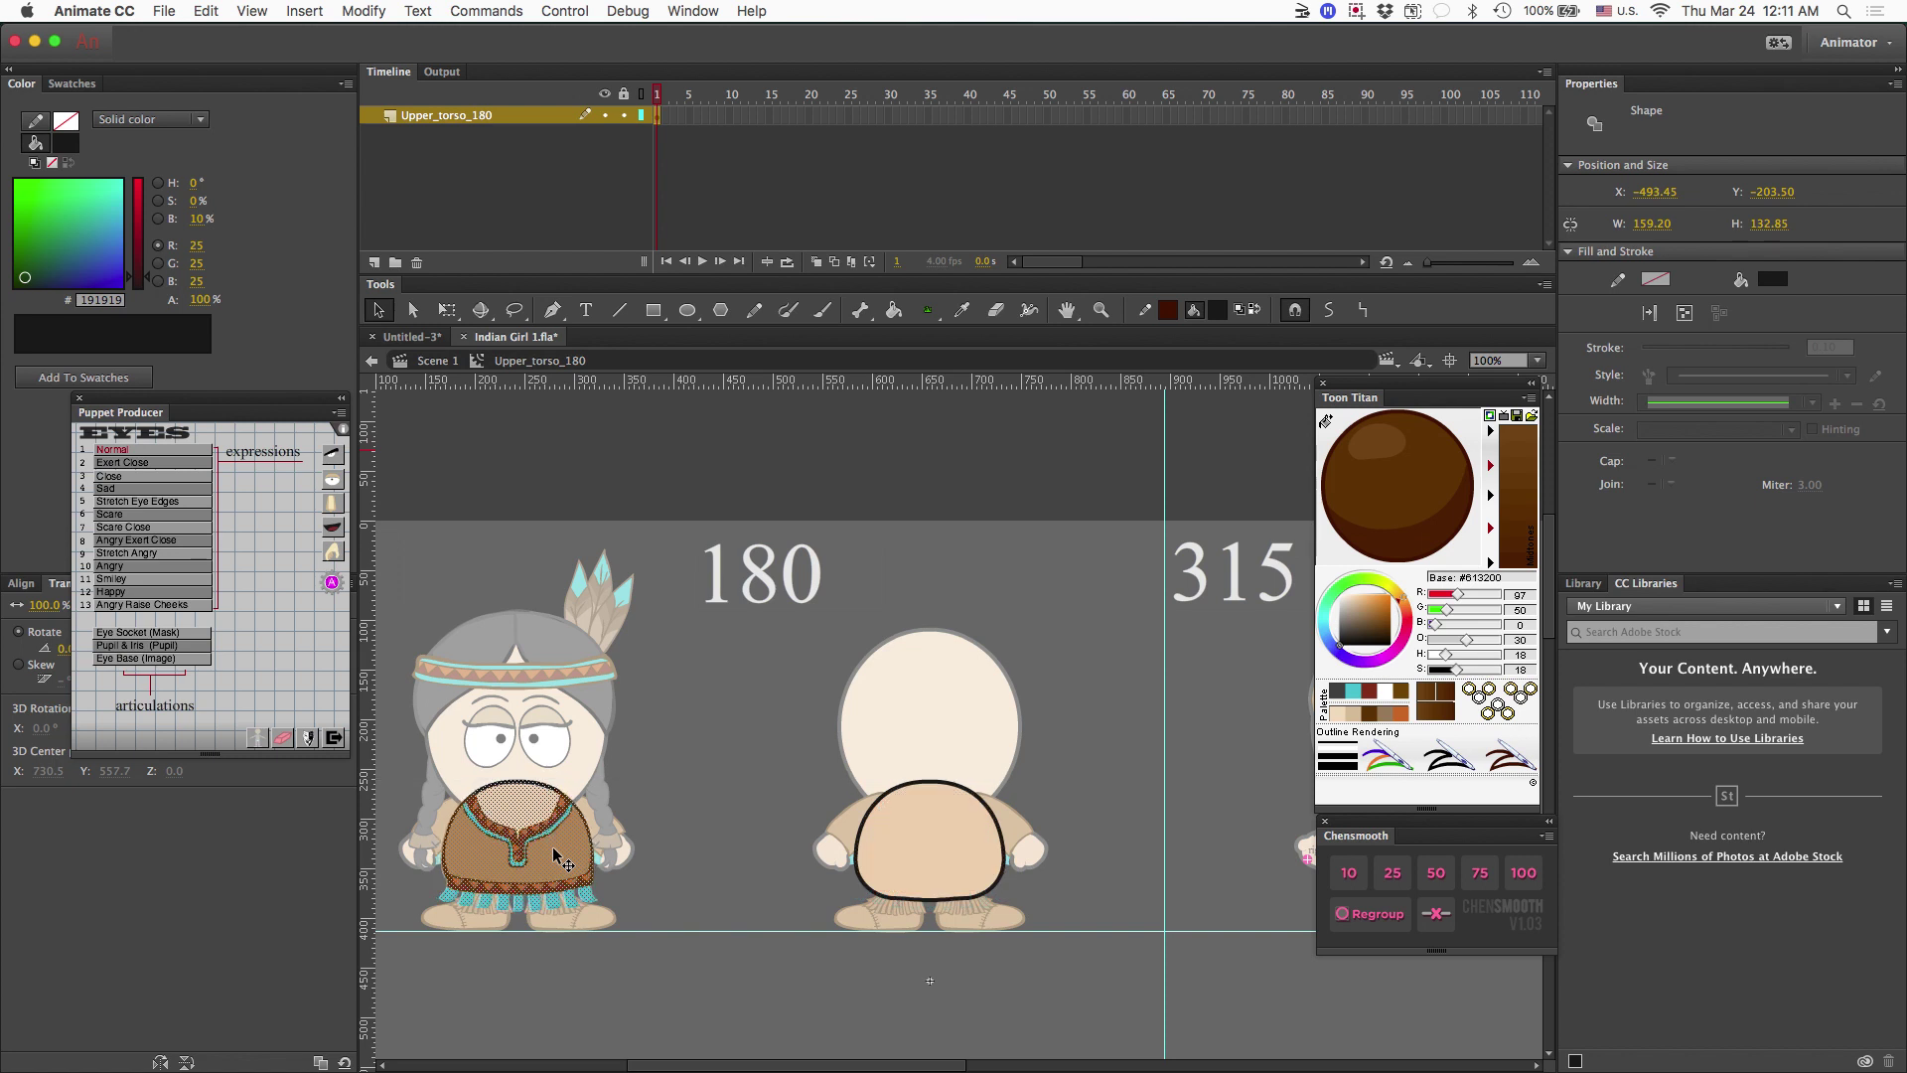
key(Left)
key(Left)
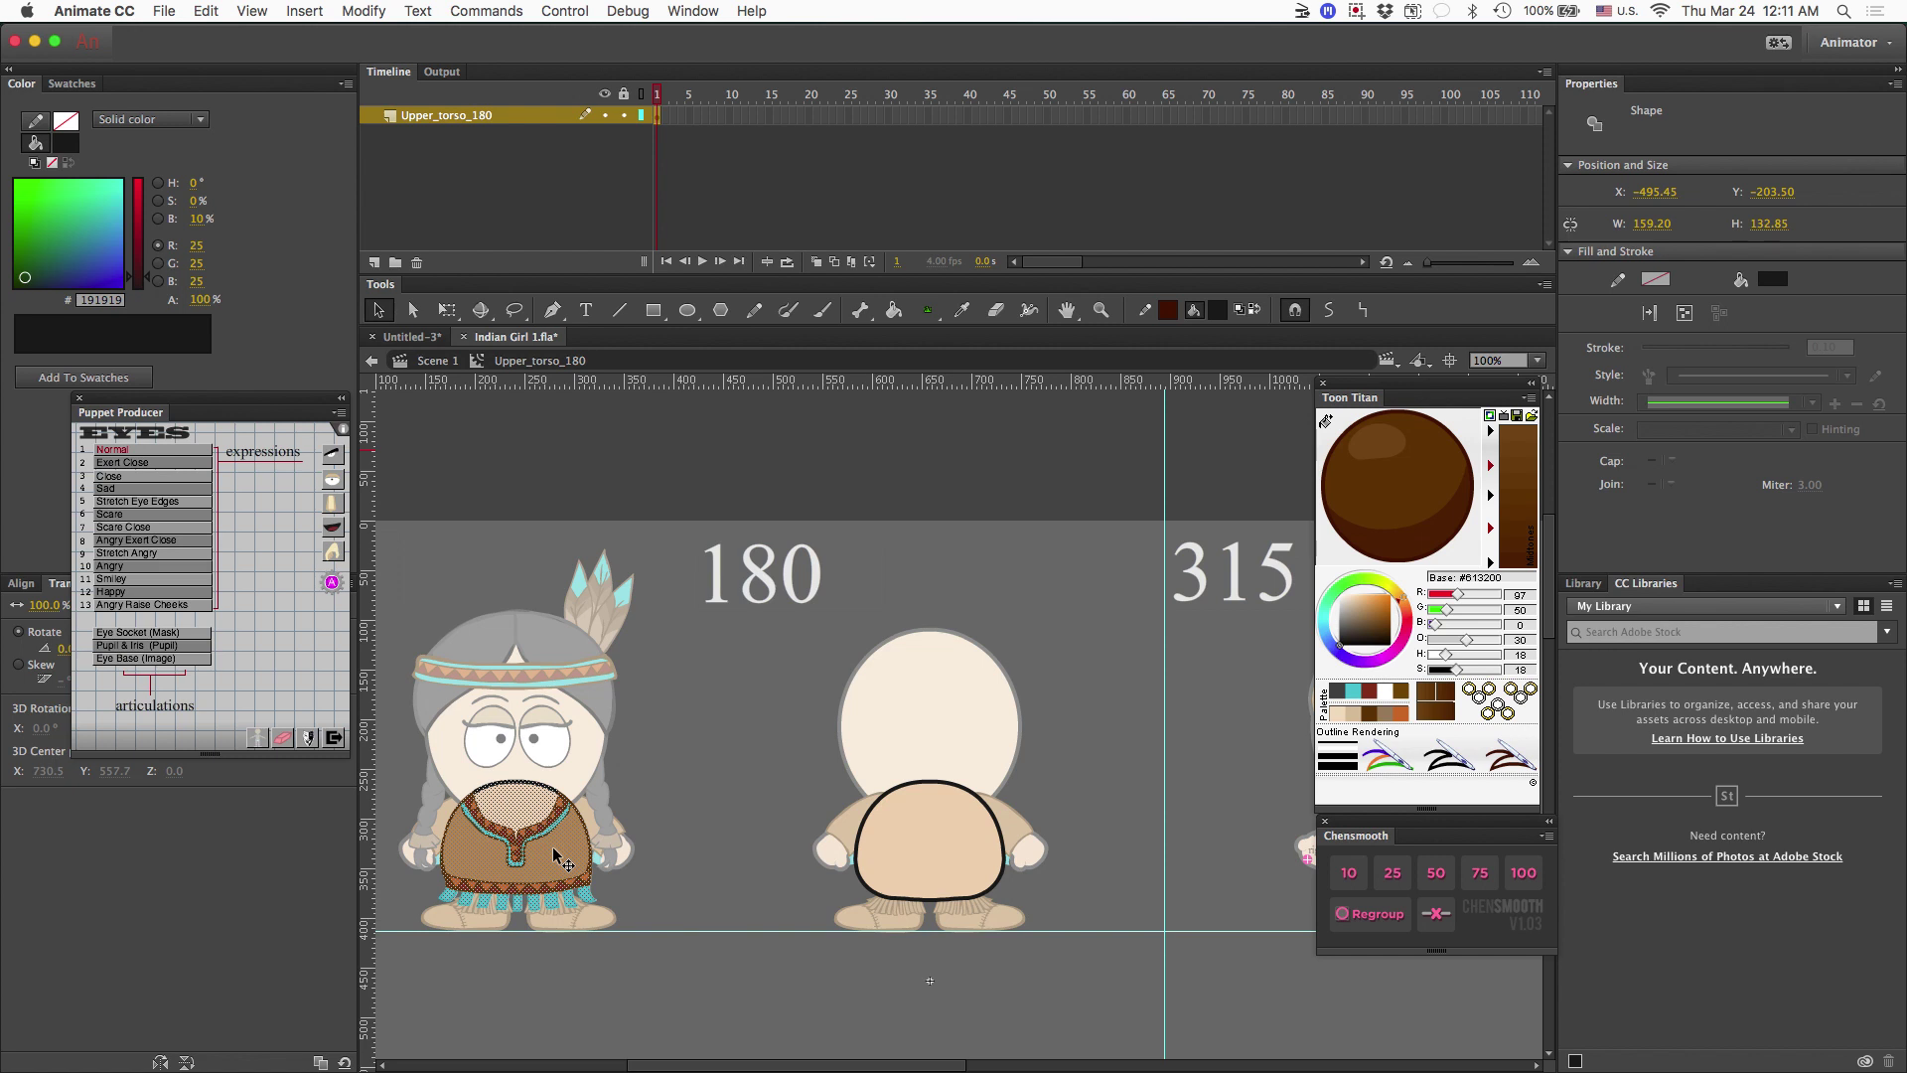
Shift the dress horizontally back over the 180 view's torso, to X -79.45.
key(shift+Right)
key(shift+Right)
key(shift+Right)
key(shift+Right)
key(shift+Right)
key(shift+Right)
key(shift+Right)
key(shift+Right)
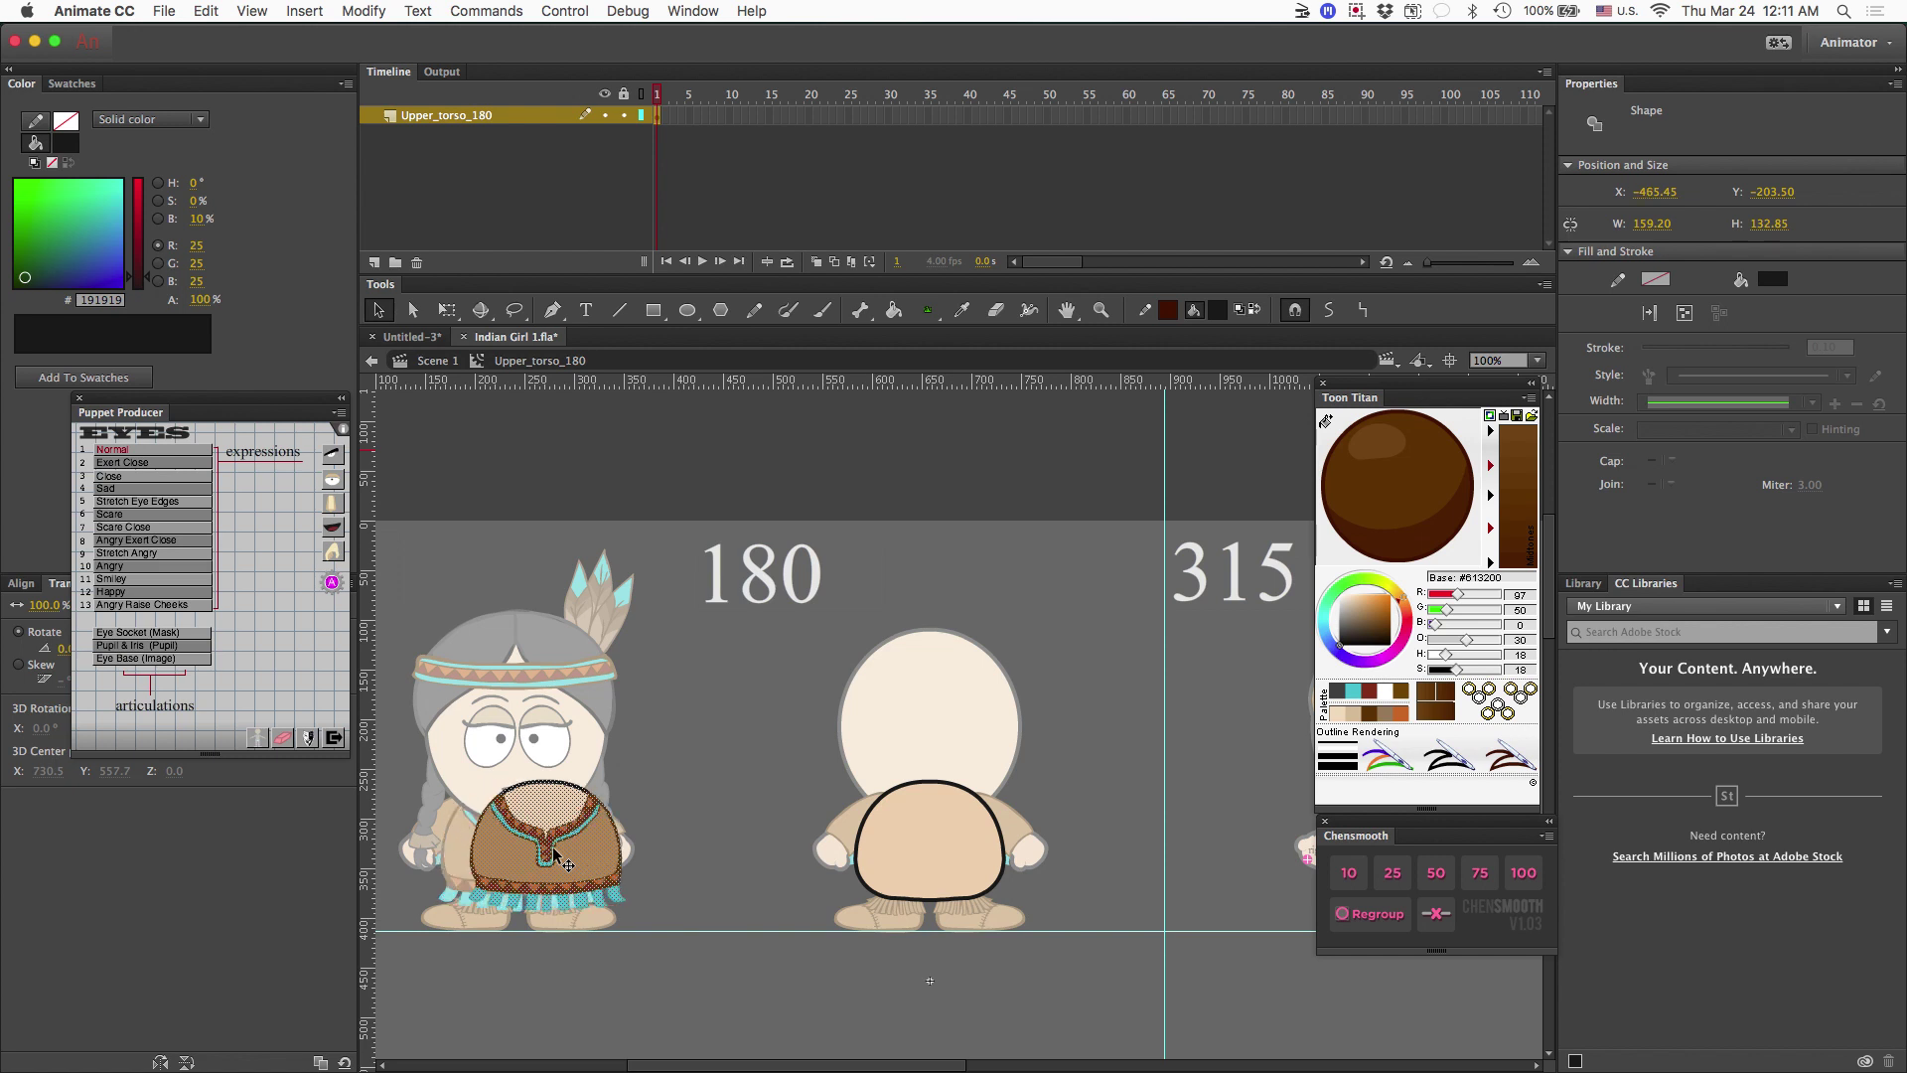
key(shift+Right)
key(shift+Right)
key(shift+Right)
key(shift+Right)
key(shift+Right)
key(shift+Right)
key(shift+Right)
key(shift+Right)
key(shift+Right)
key(shift+Right)
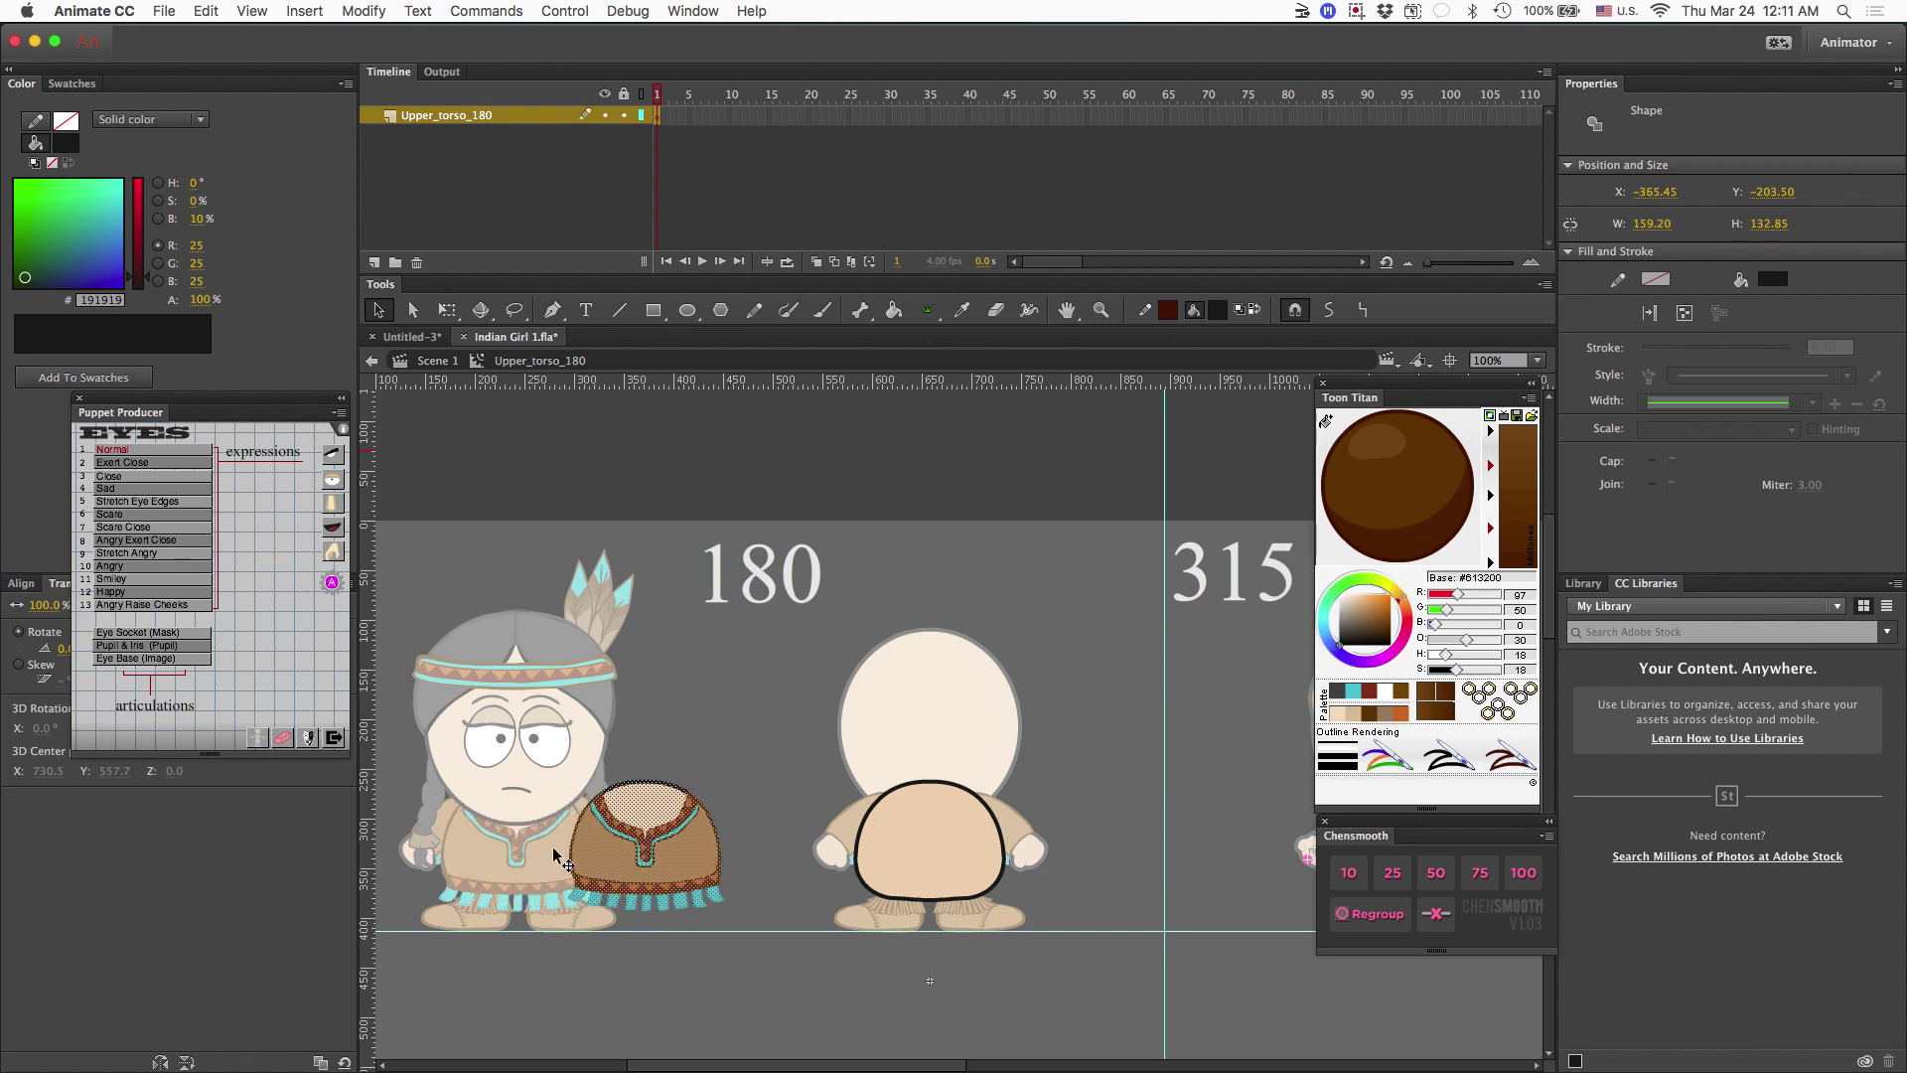
key(shift+Right)
key(shift+Right)
key(shift+Right)
key(shift+Right)
key(shift+Right)
key(shift+Right)
key(shift+Right)
key(shift+Right)
key(shift+Right)
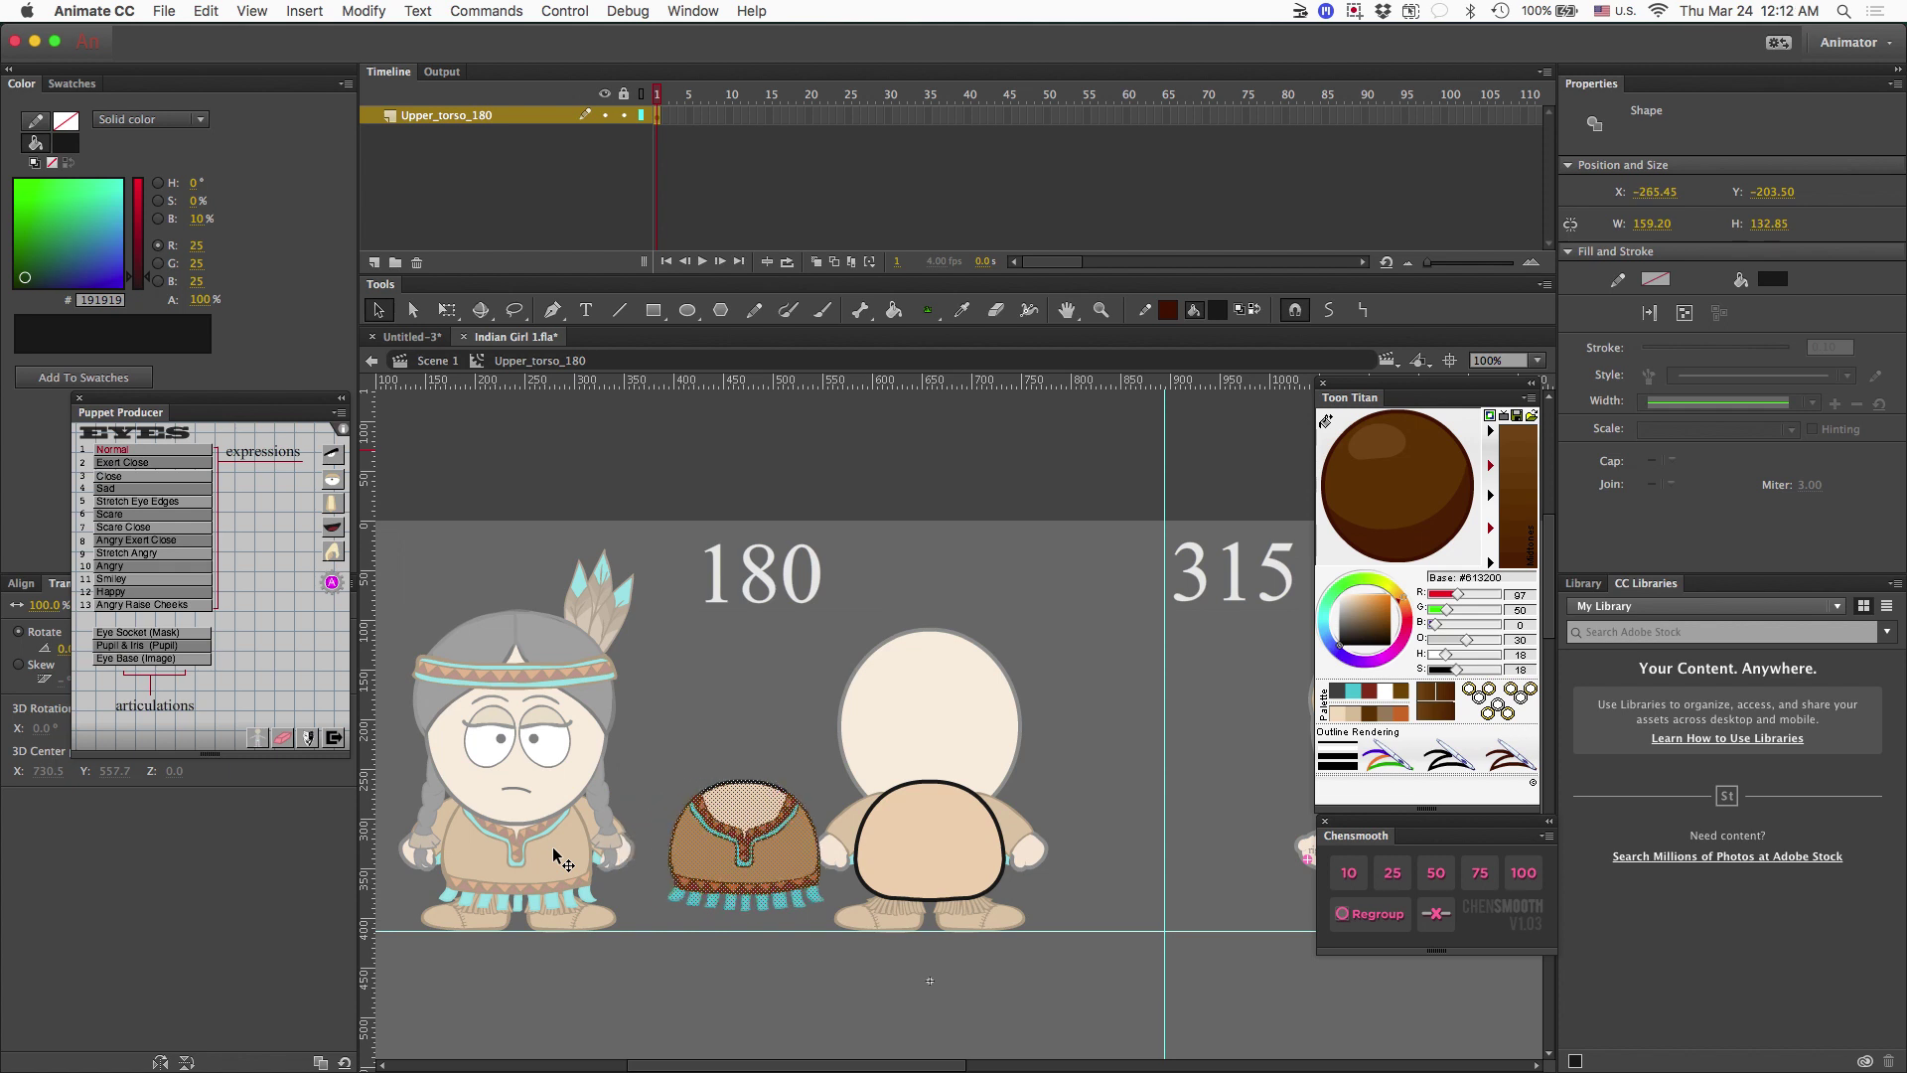
key(shift+Right)
key(shift+Right)
key(shift+Right)
key(shift+Right)
key(shift+Right)
key(shift+Right)
key(shift+Right)
key(shift+Right)
key(shift+Right)
key(shift+Right)
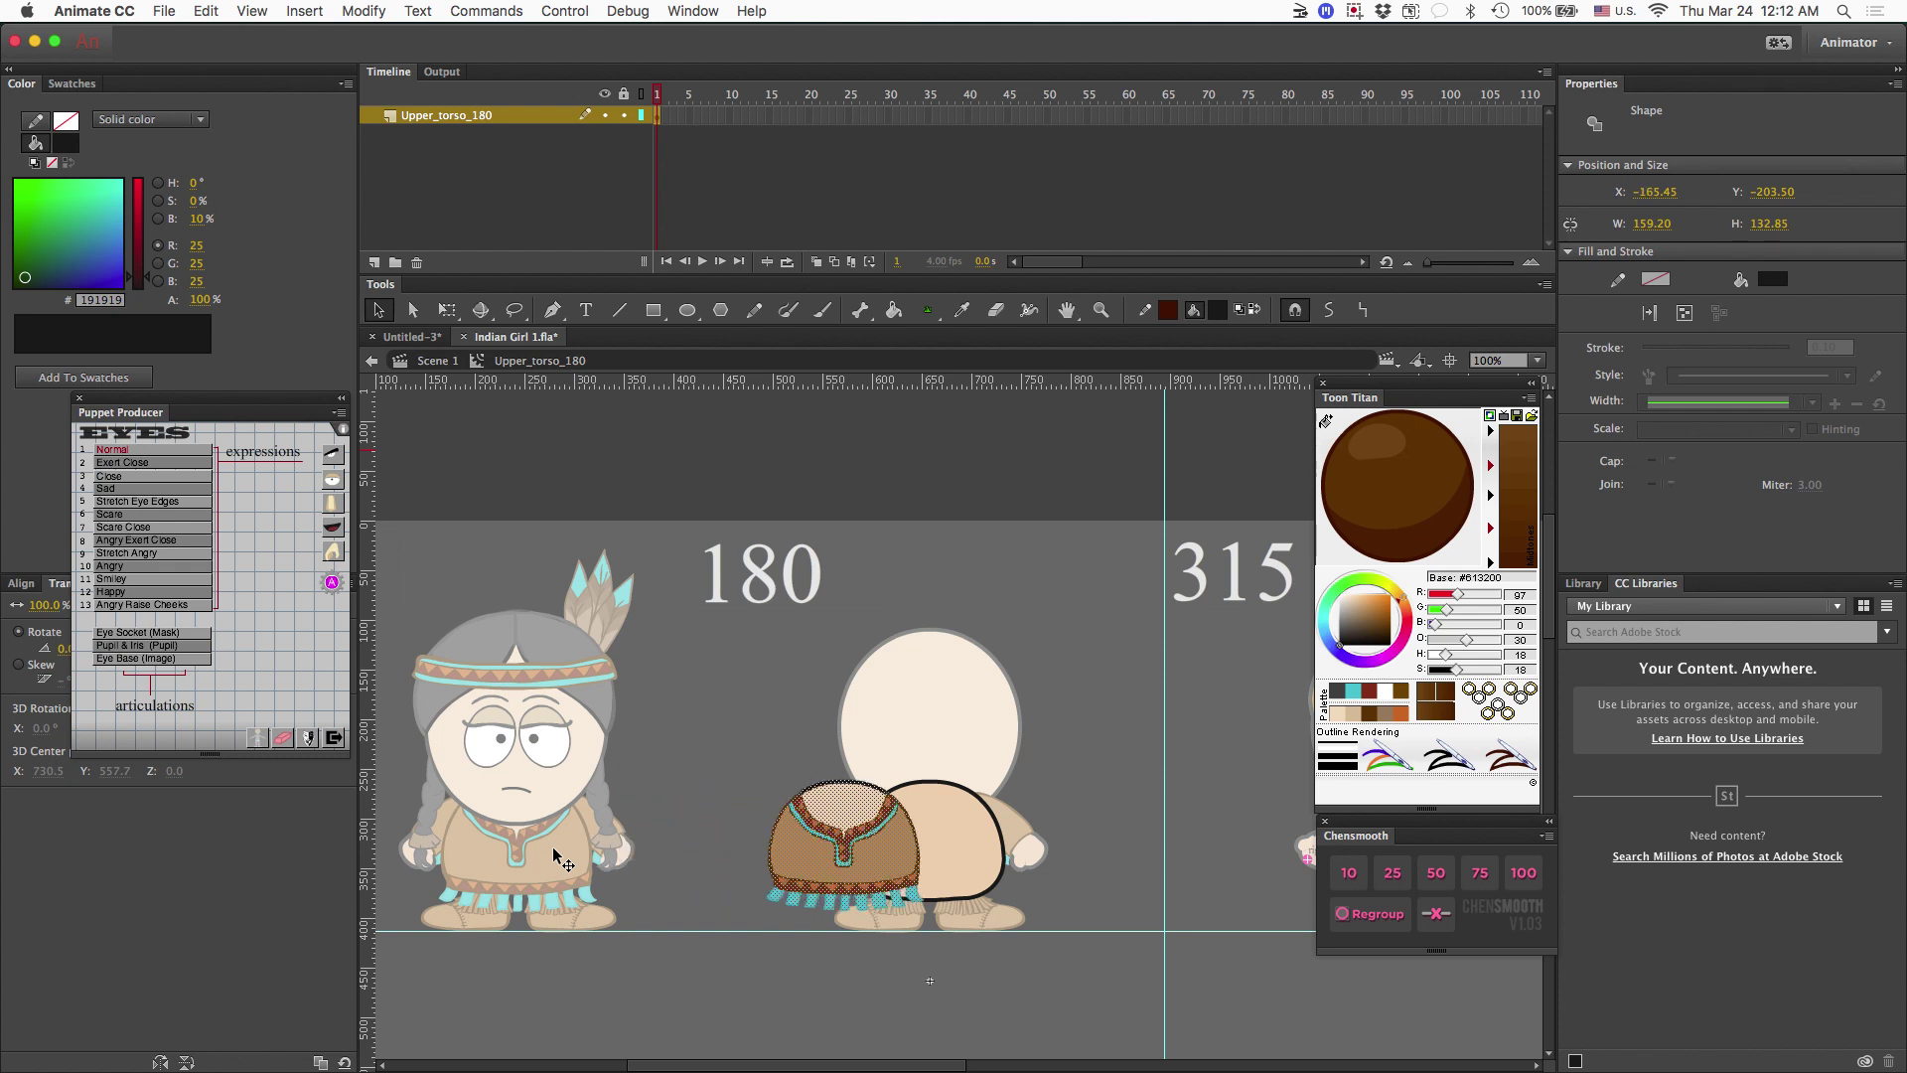
key(shift+Right)
key(shift+Right)
key(shift+Right)
key(shift+Right)
key(shift+Right)
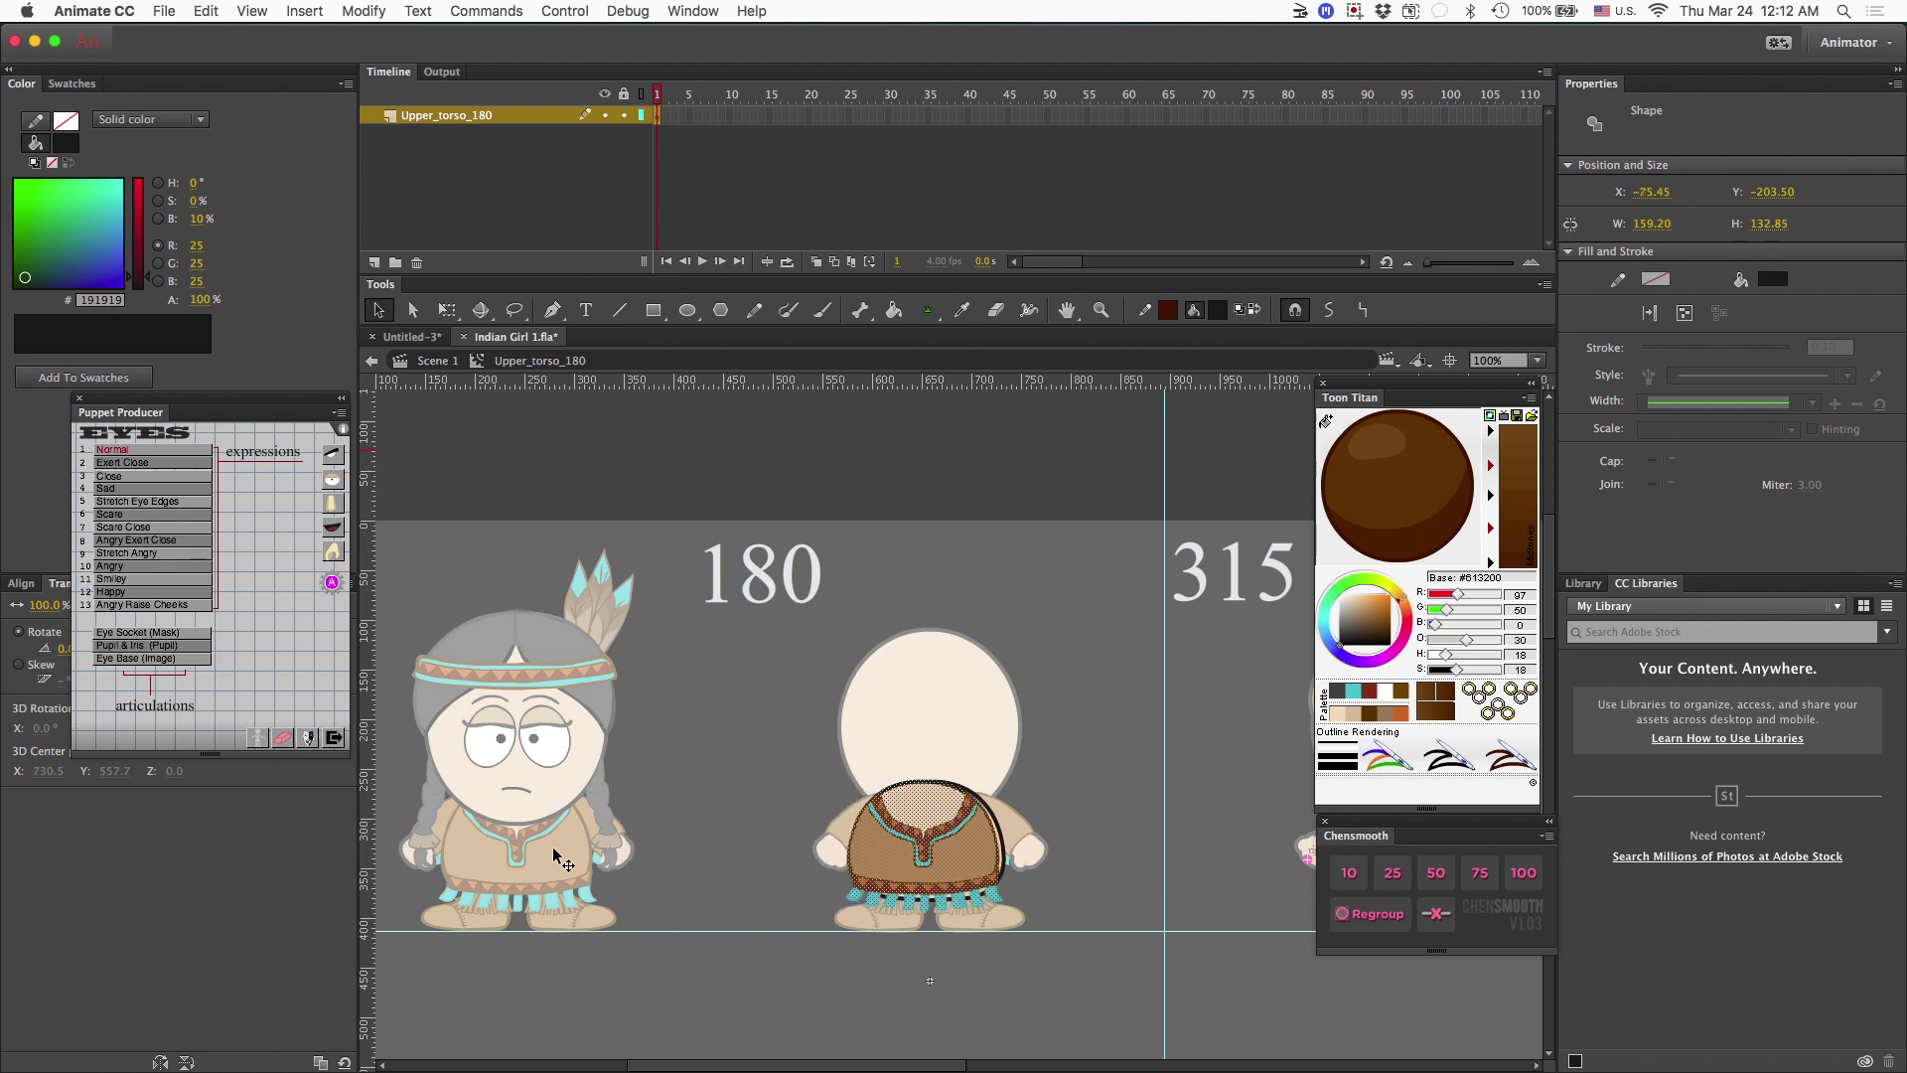
key(Left)
key(Left)
key(Left)
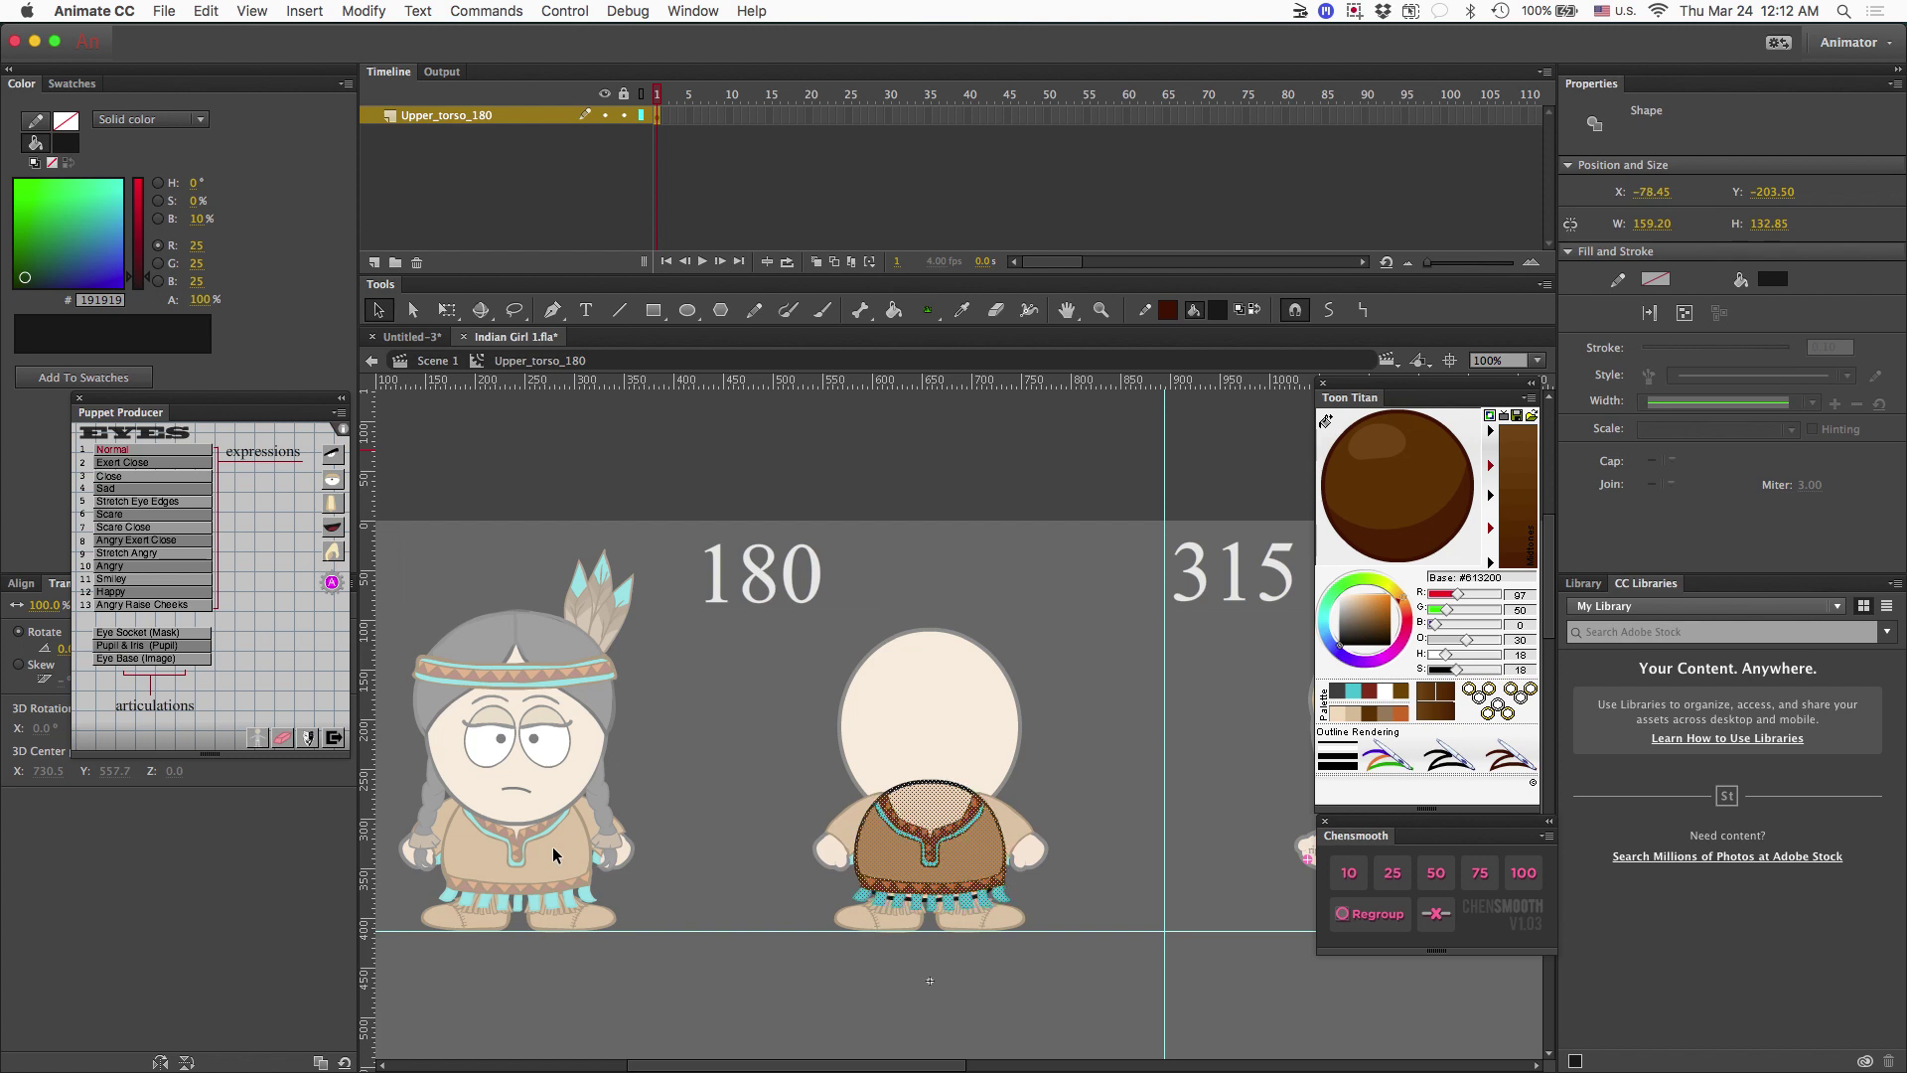
key(Left)
Cut the dress, delete the bare torso shape, and paste the dress back in place.
key(Escape)
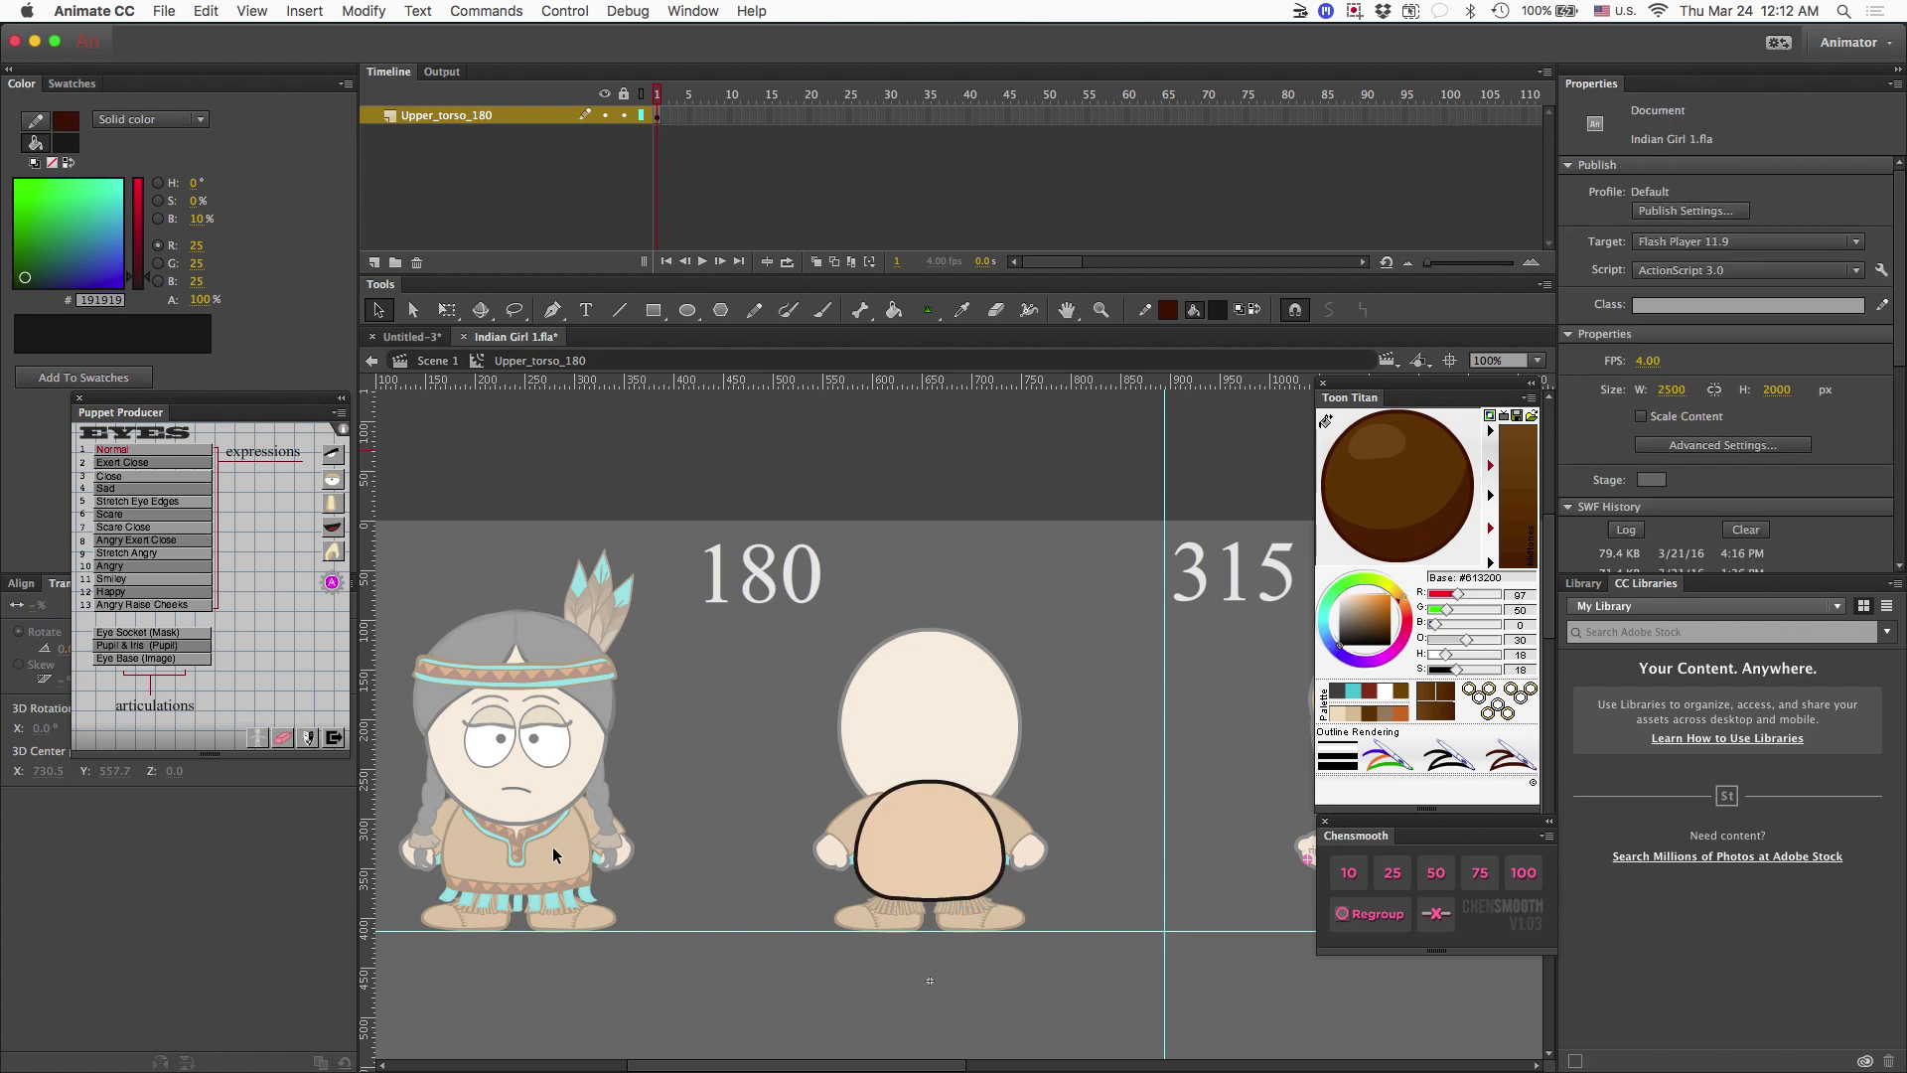
click(908, 849)
key(Delete)
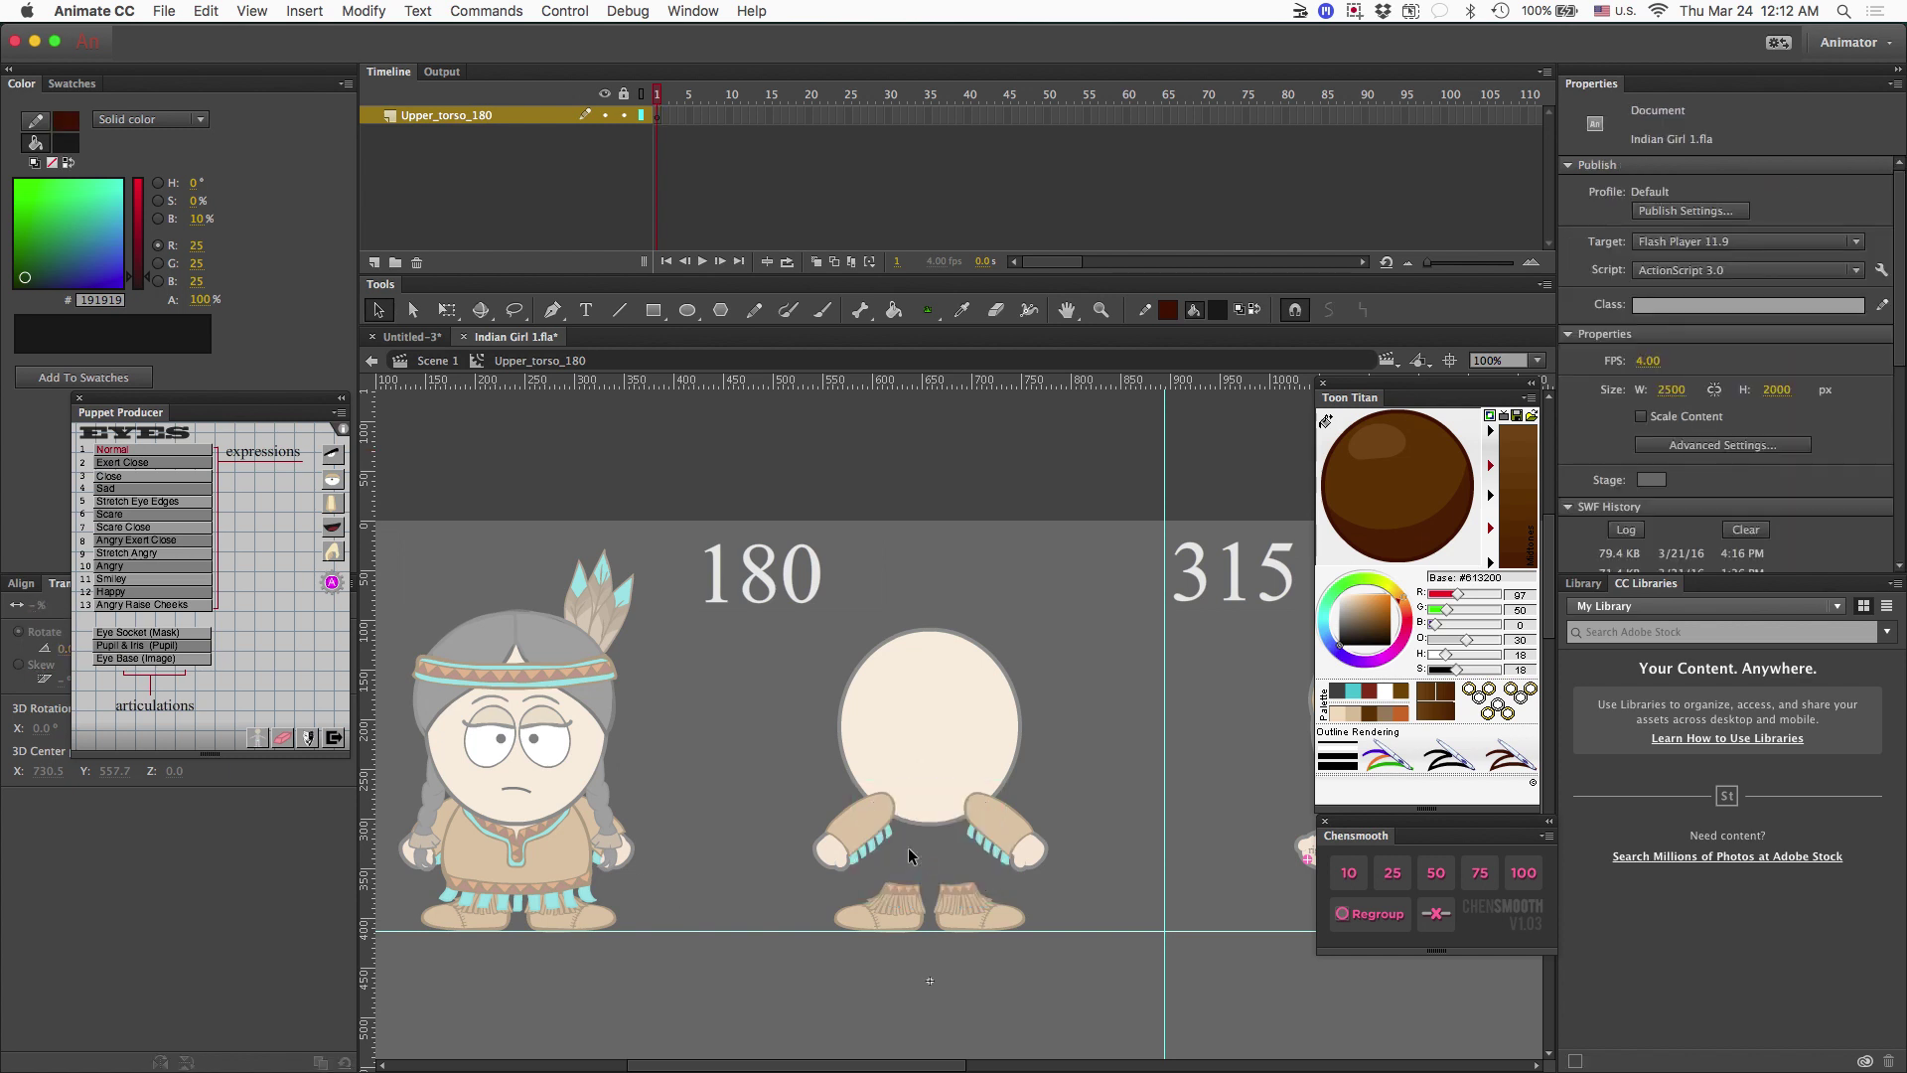
key(super+shift+v)
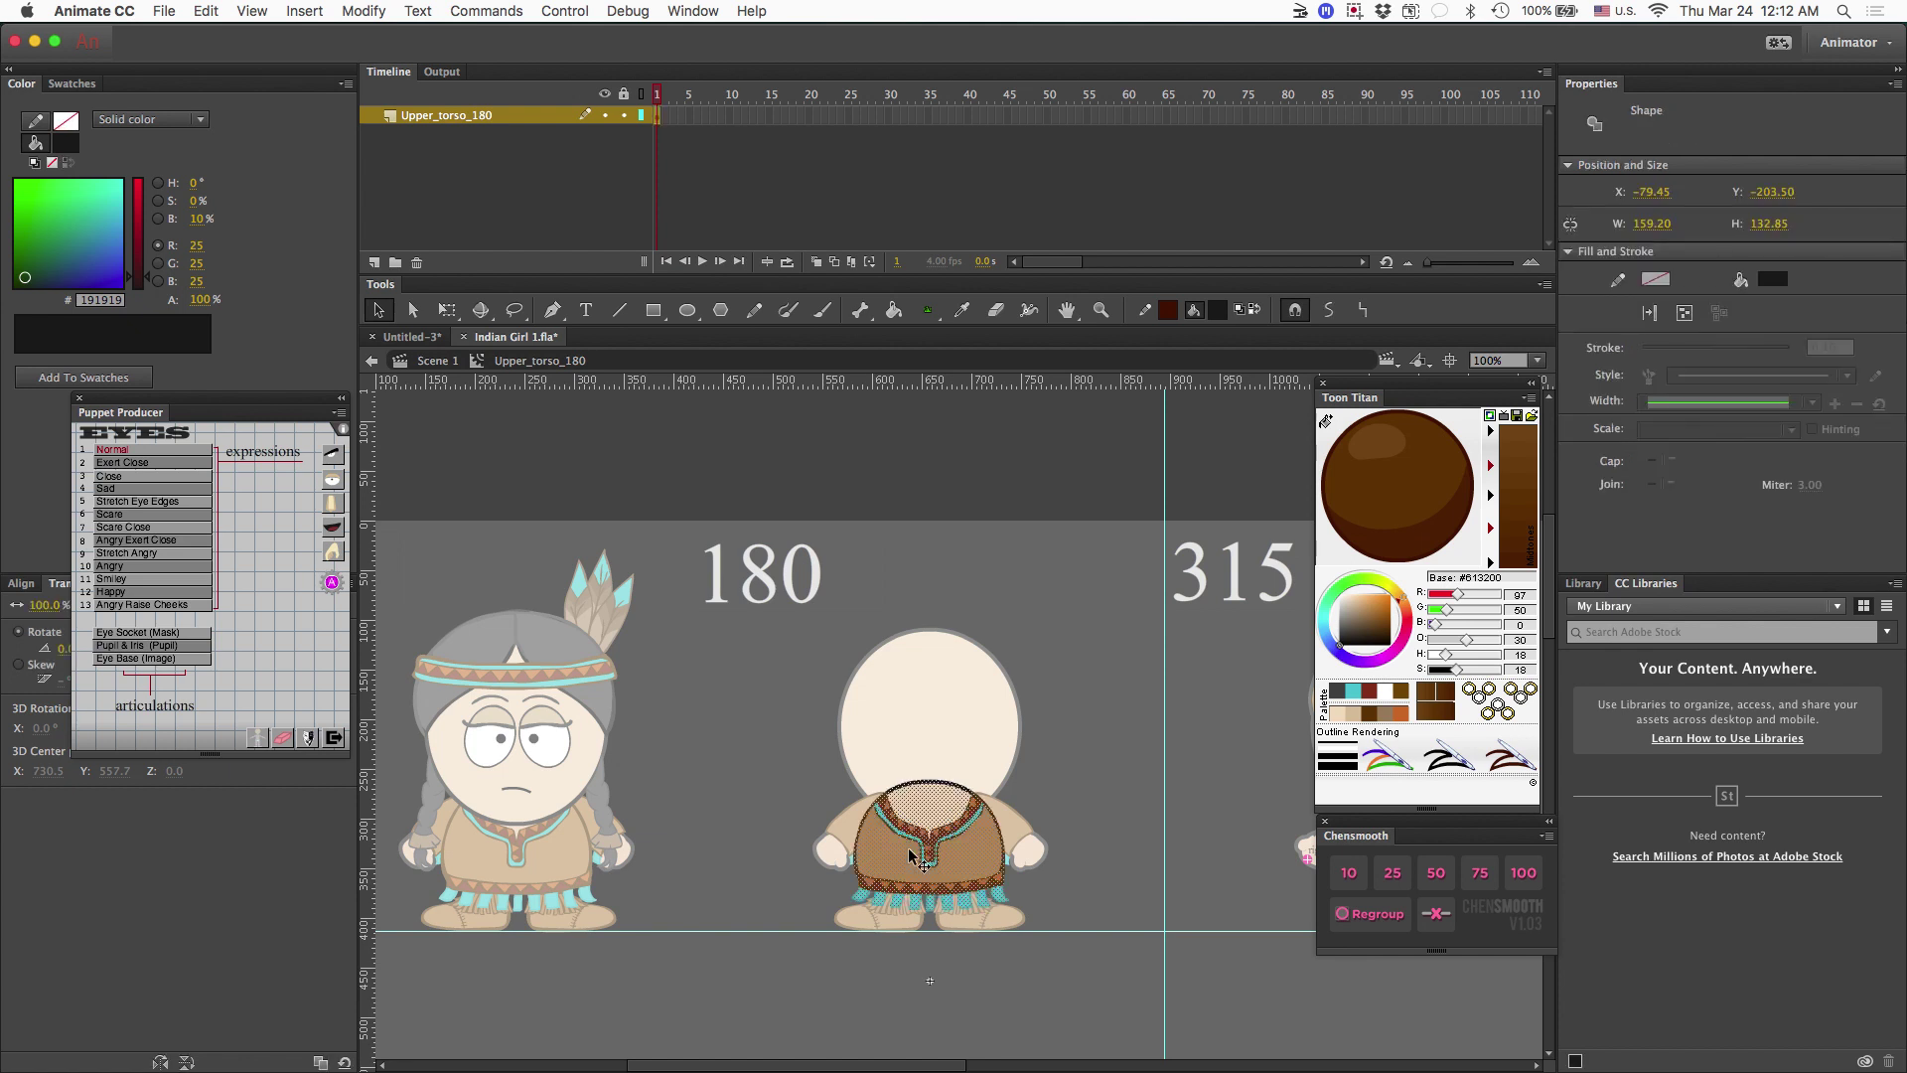
Erase the front neckline and its collar trim from the 180 view's dress with the Eraser.
click(1026, 775)
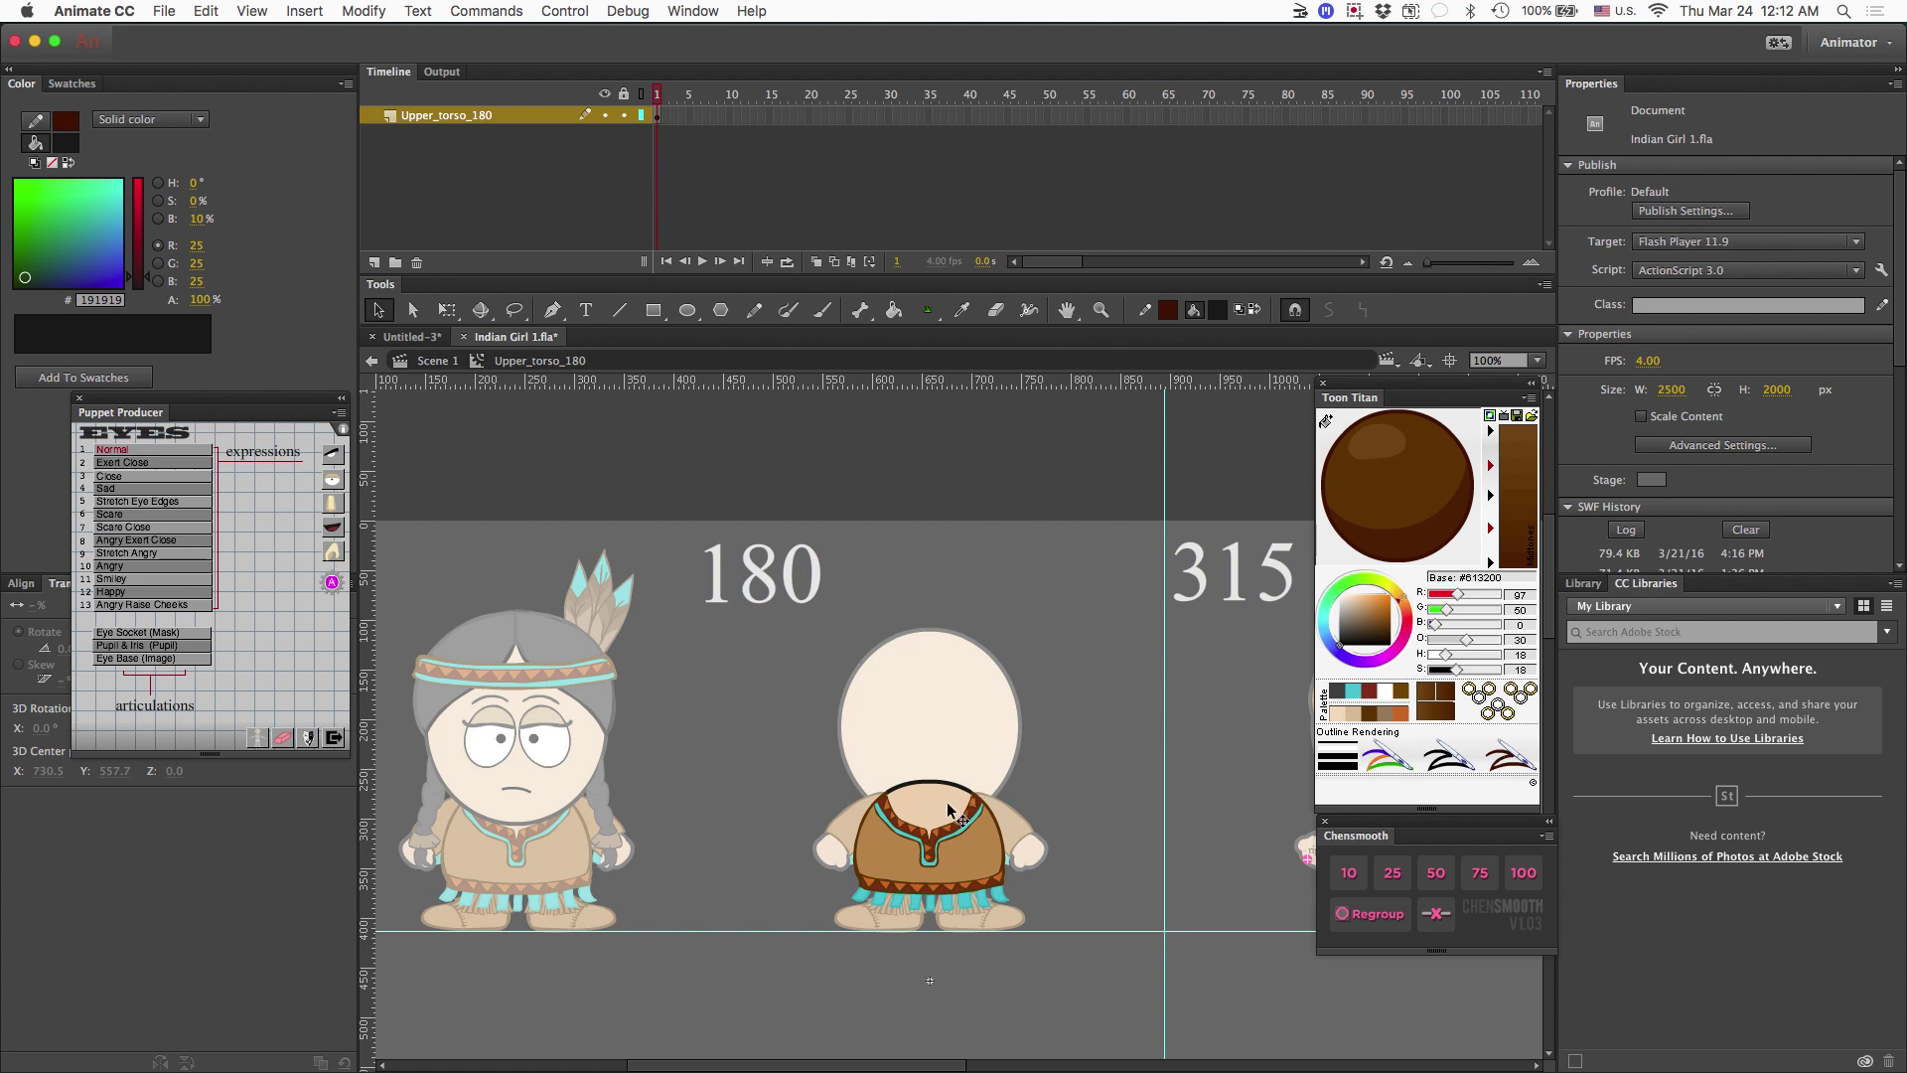
key(e)
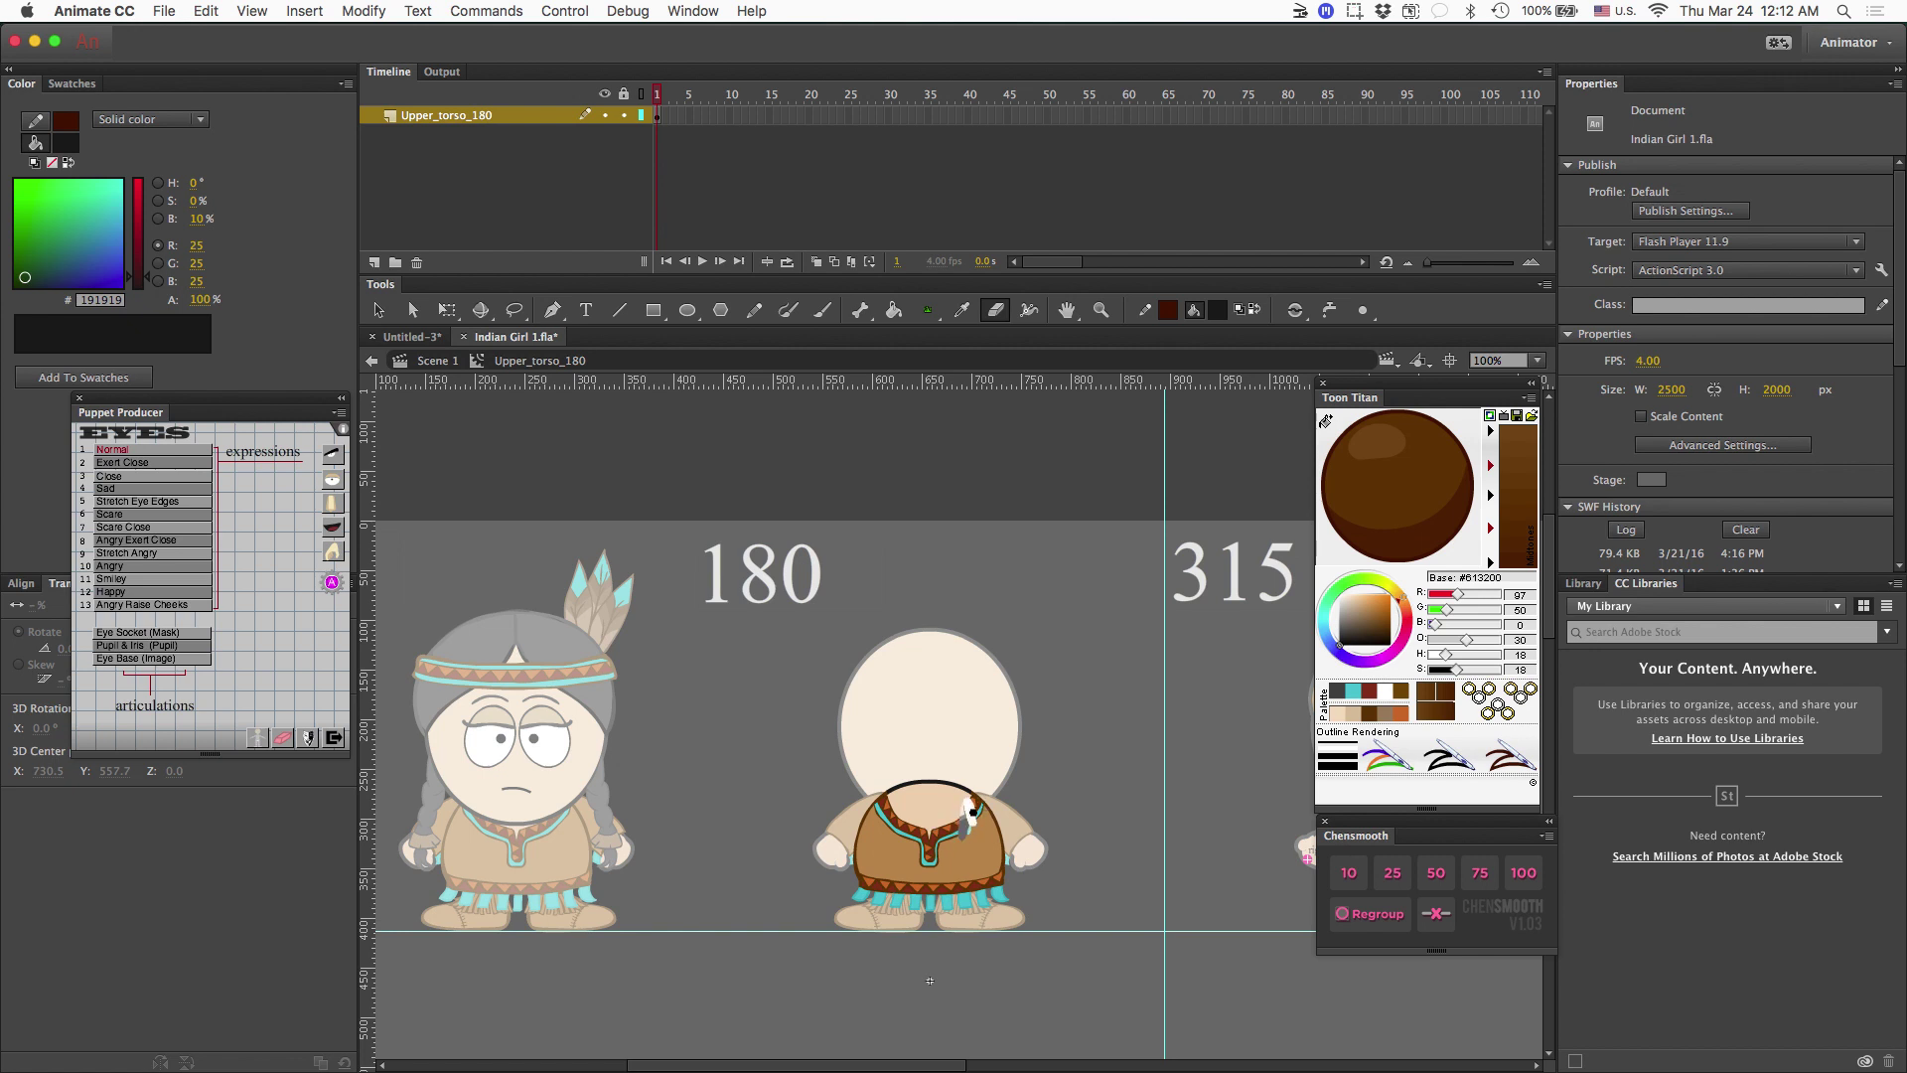
mouse_move(980, 803)
mouse_down()
mouse_move(943, 853)
mouse_move(966, 809)
mouse_move(944, 849)
mouse_move(926, 842)
mouse_move(928, 865)
mouse_move(880, 811)
mouse_move(894, 798)
mouse_move(879, 808)
mouse_move(909, 795)
mouse_up()
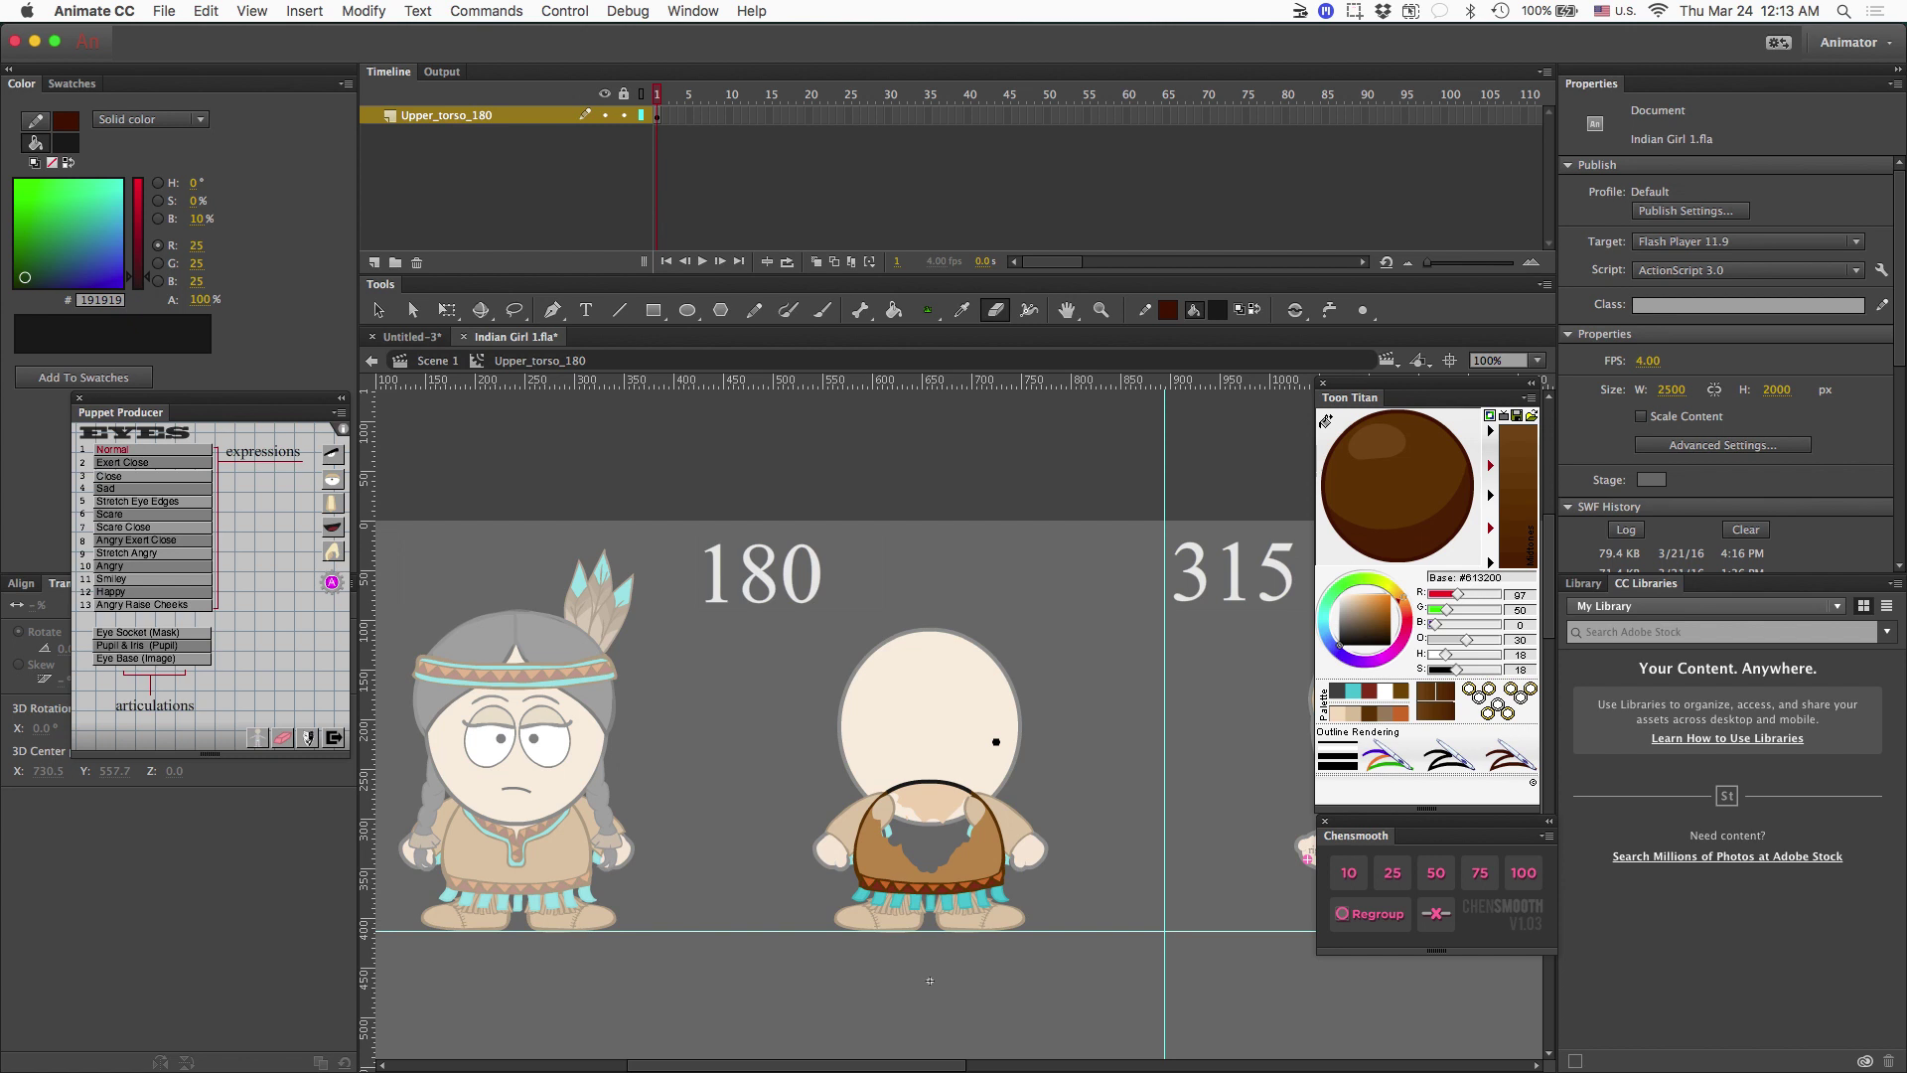
Paint a curved collar with a zigzag band across the dress's upper back using the Brush in dark brown #613200.
key(b)
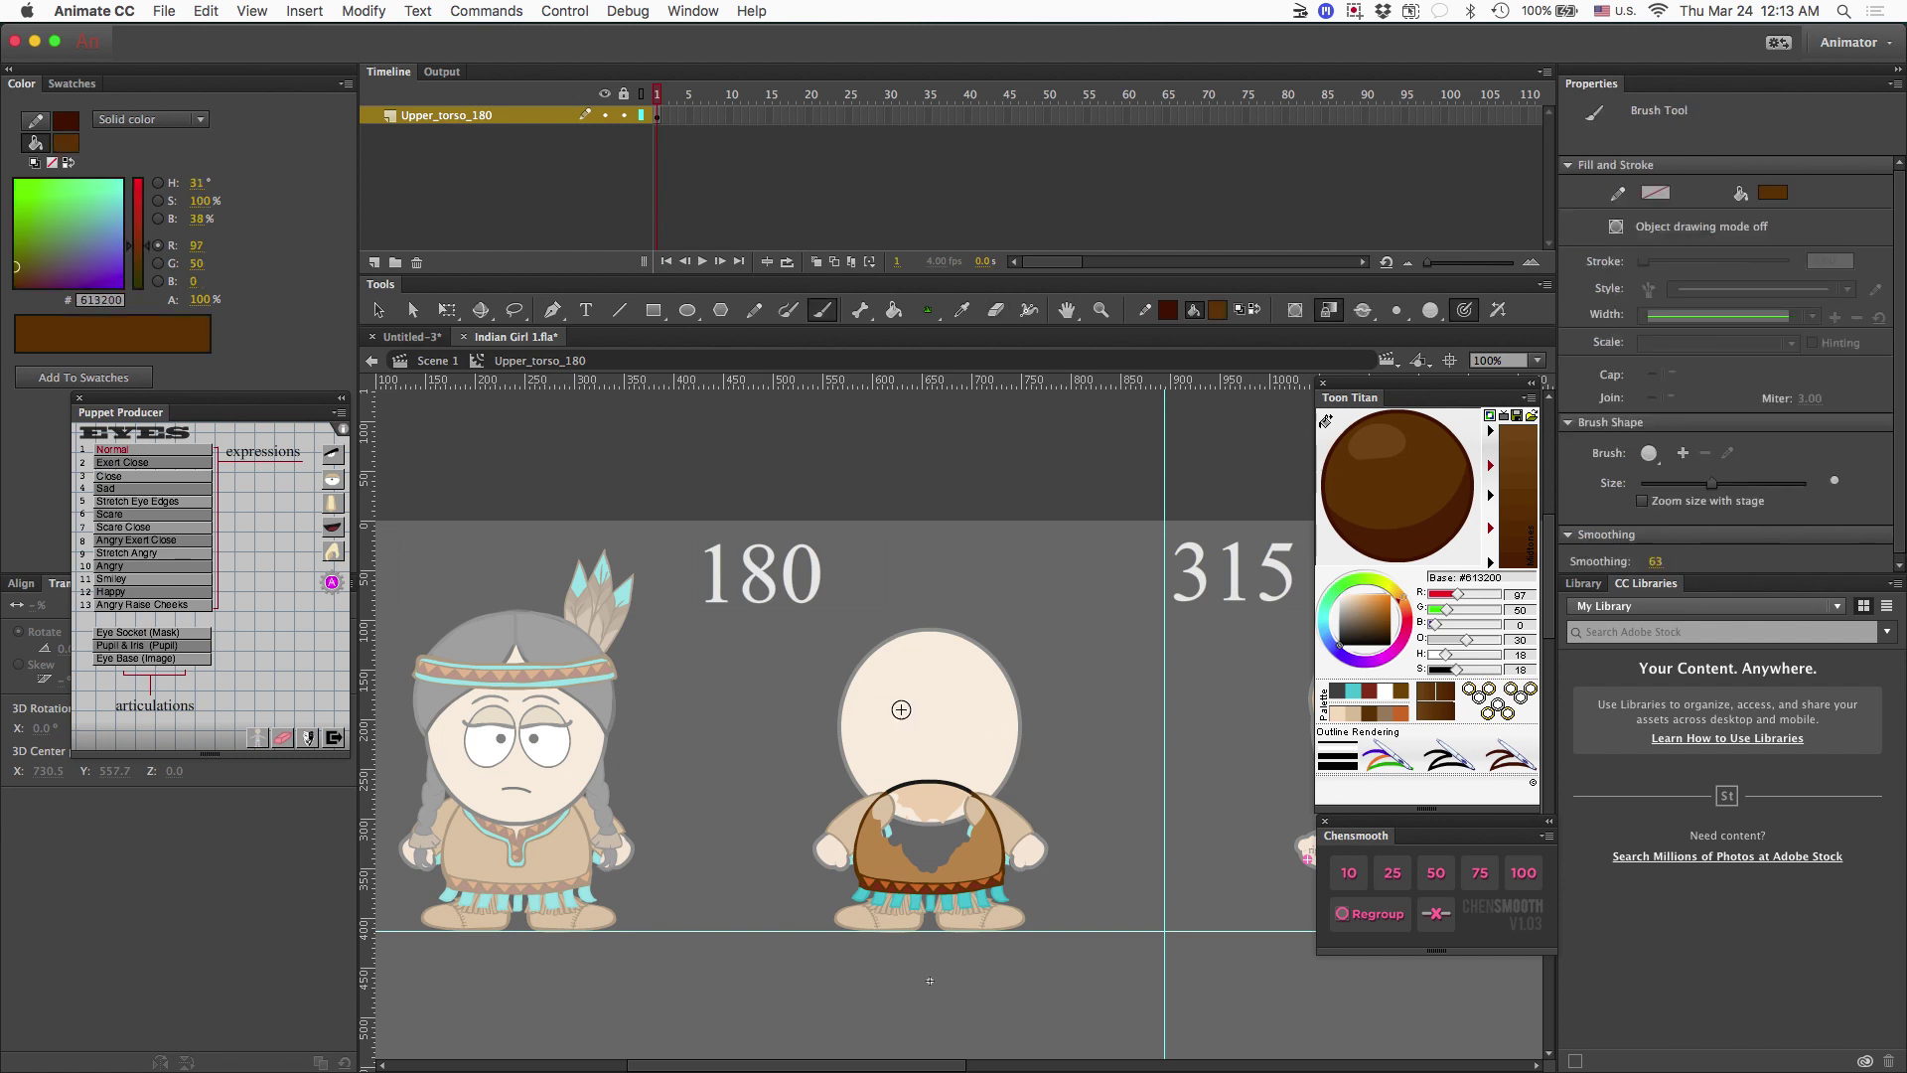
key(super+equal)
scroll(993, 894, left, 5)
mouse_move(973, 663)
mouse_down()
mouse_move(1182, 656)
mouse_move(1184, 636)
mouse_up()
scroll(984, 585, down, 2)
mouse_move(984, 585)
mouse_down()
mouse_move(1093, 583)
mouse_move(1160, 546)
mouse_up()
key(super+equal)
key(super+equal)
scroll(1166, 552, up, 2)
scroll(1166, 553, up, 4)
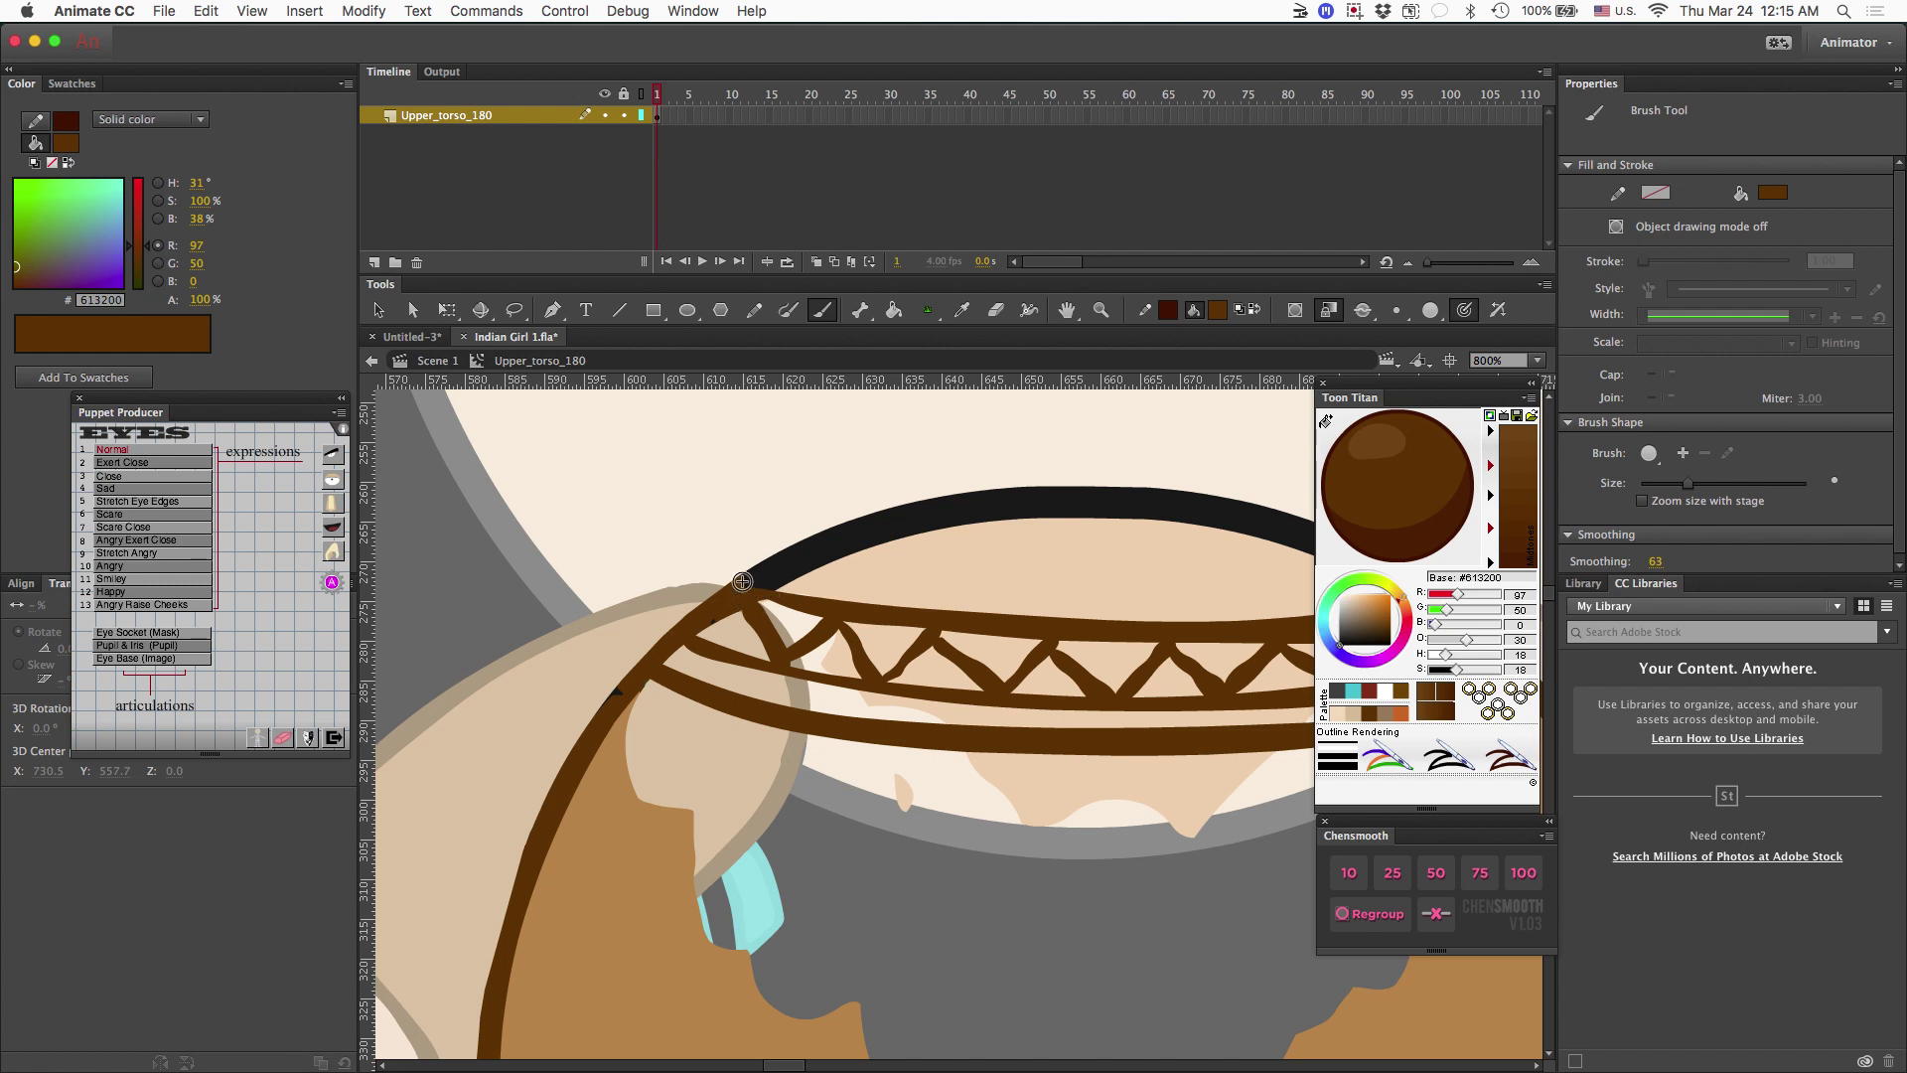
drag(747, 590, 784, 655)
drag(808, 651, 791, 668)
Fill the lower row of triangles in the back collar's zigzag band with dark red #853014.
click(1371, 690)
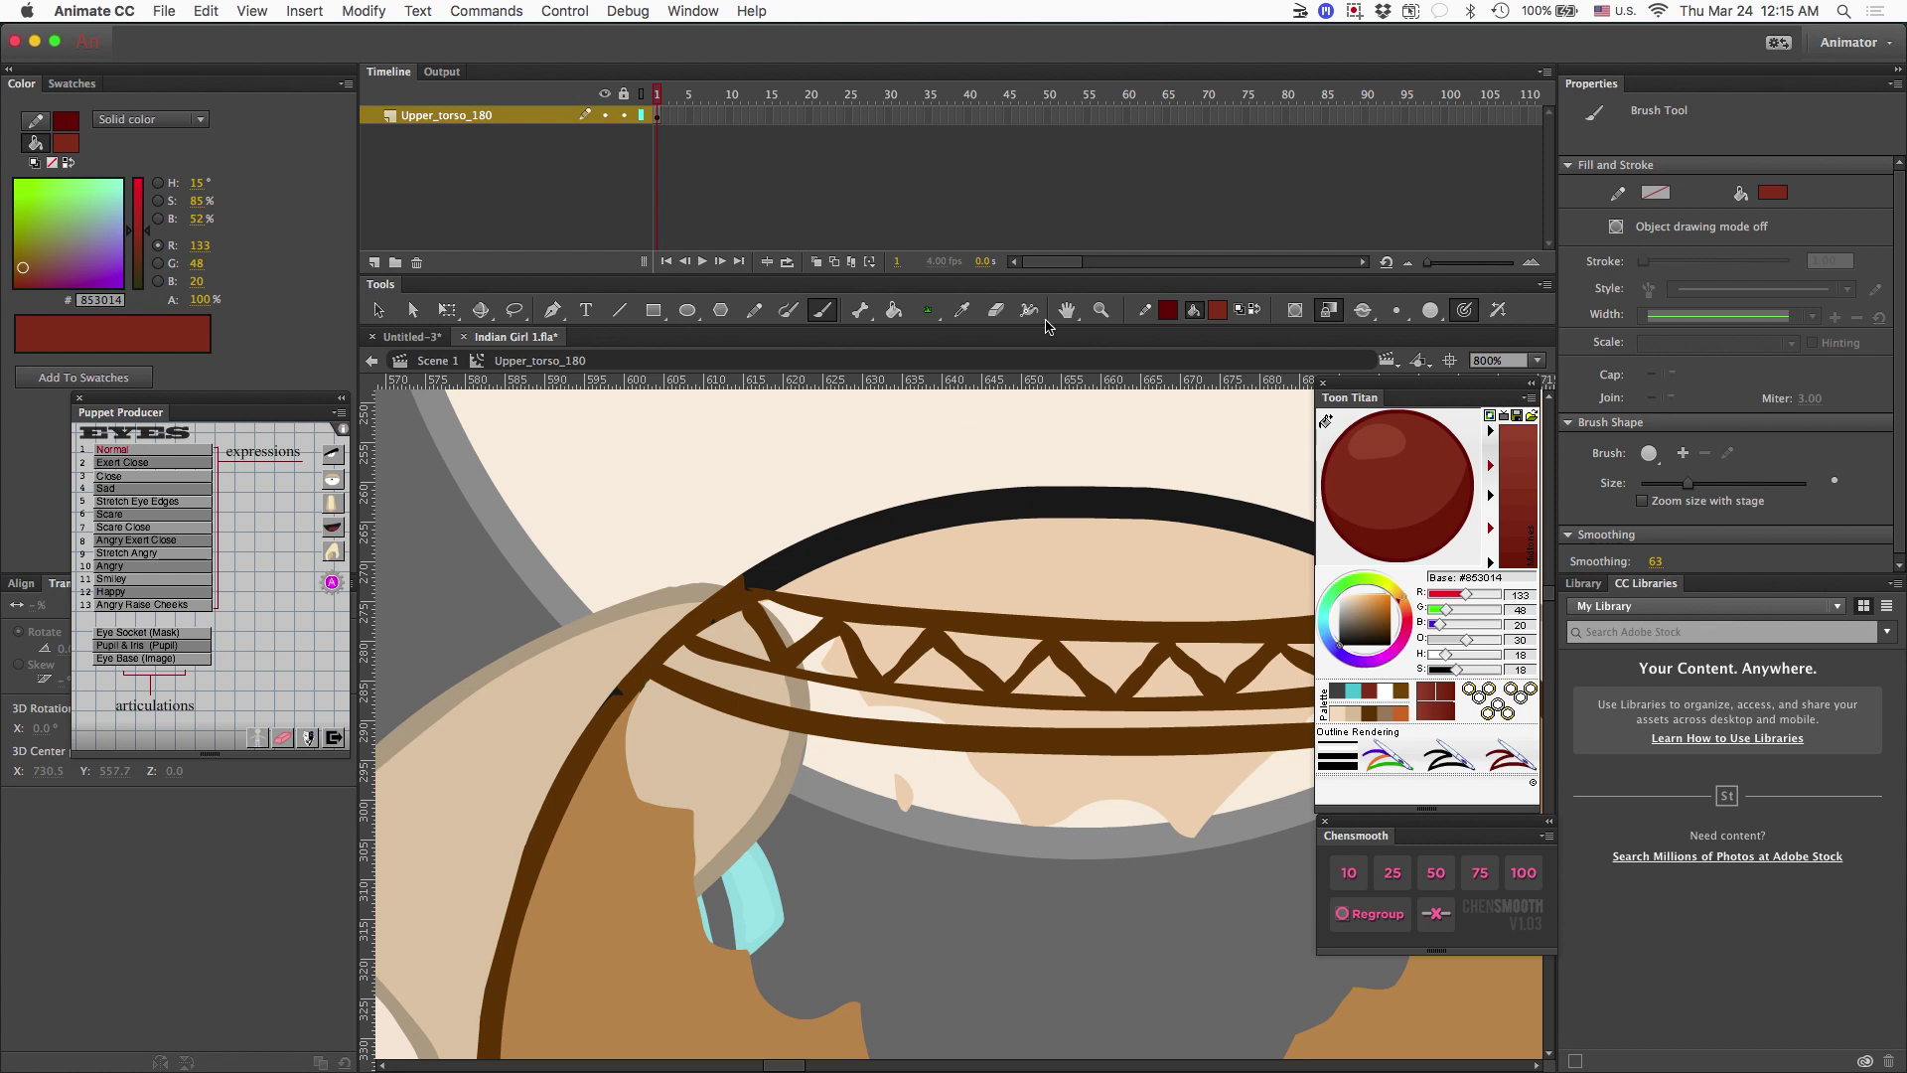
click(895, 311)
click(747, 646)
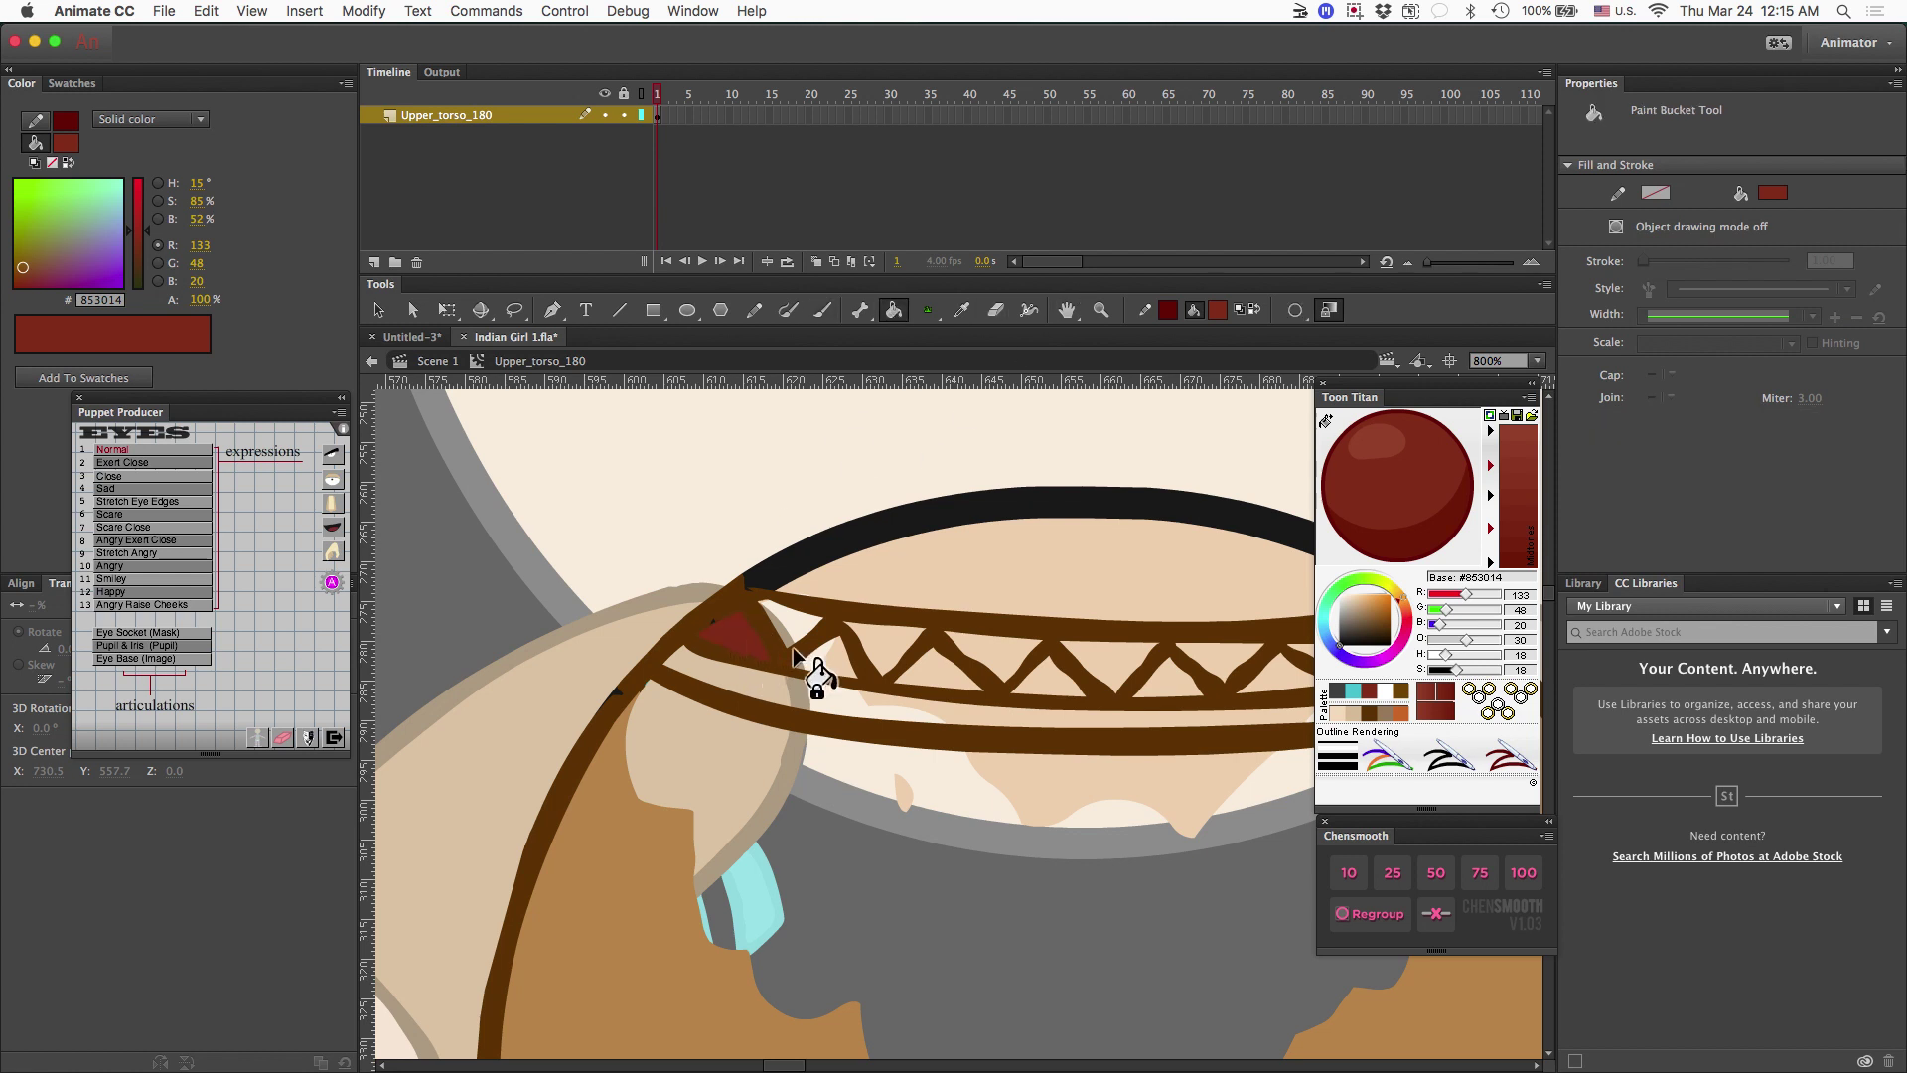
click(832, 664)
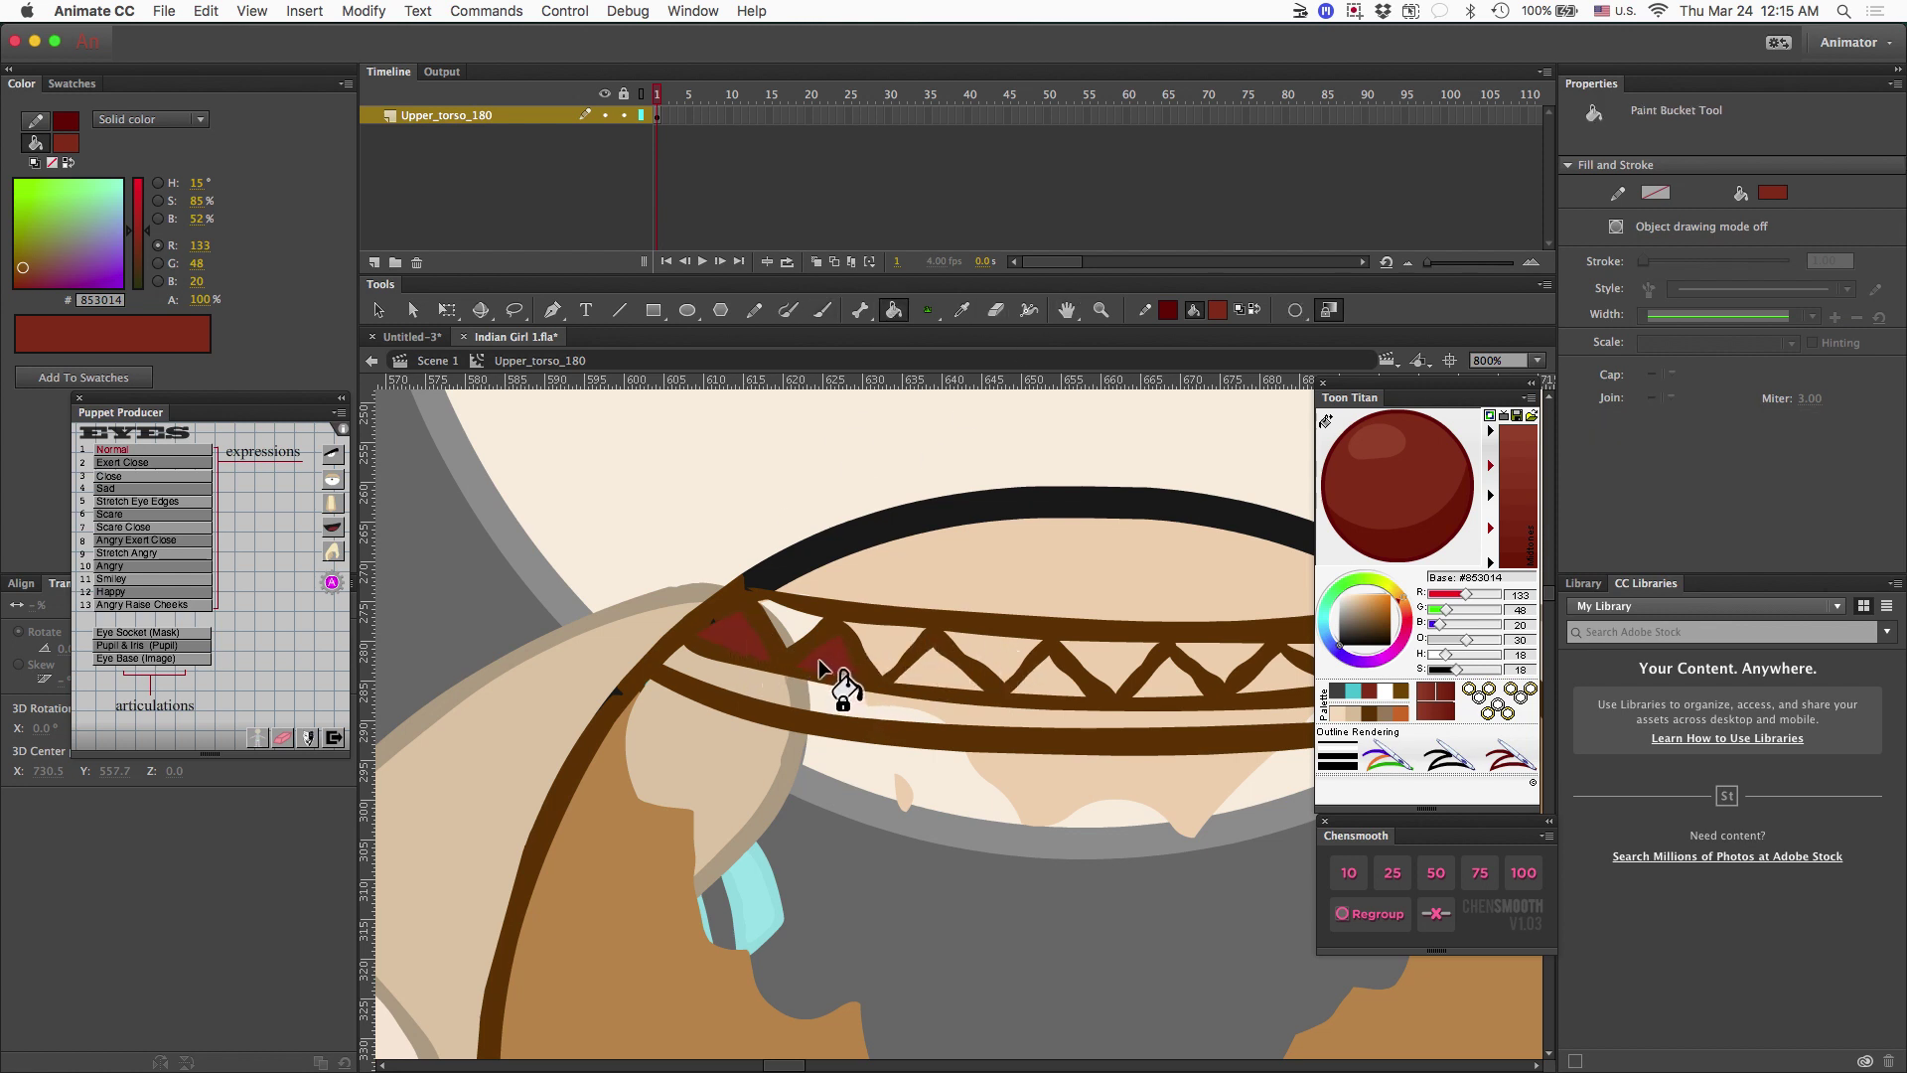
click(942, 675)
click(1038, 672)
click(1152, 677)
scroll(1153, 678, right, 5)
click(929, 675)
click(1038, 684)
Fill the upper row of triangles in the back collar's zigzag band with orange #D1691F.
click(1401, 690)
click(1097, 660)
click(984, 658)
click(867, 657)
click(760, 660)
click(542, 650)
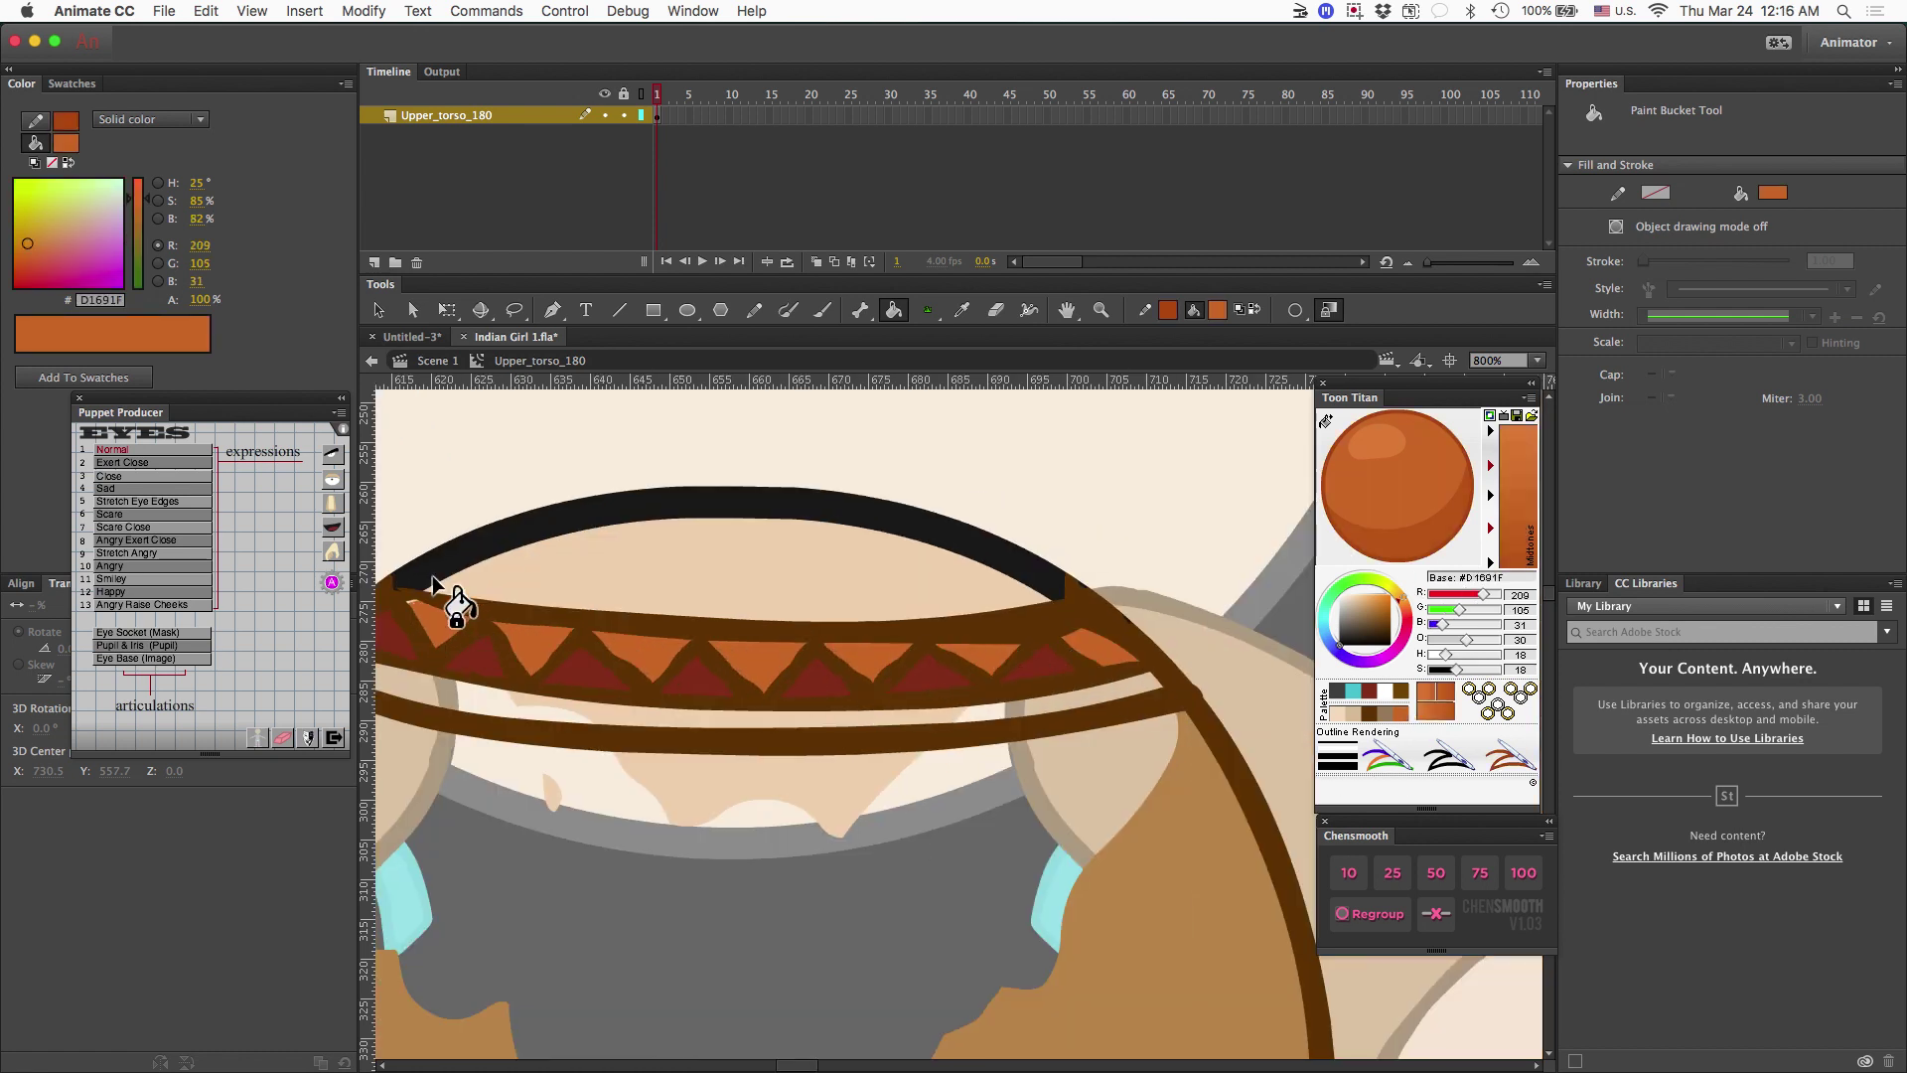
click(462, 611)
Touch up the collar's zigzag band with the Brush in orange and retouch its outlines in dark brown #613200.
key(b)
drag(416, 615, 431, 646)
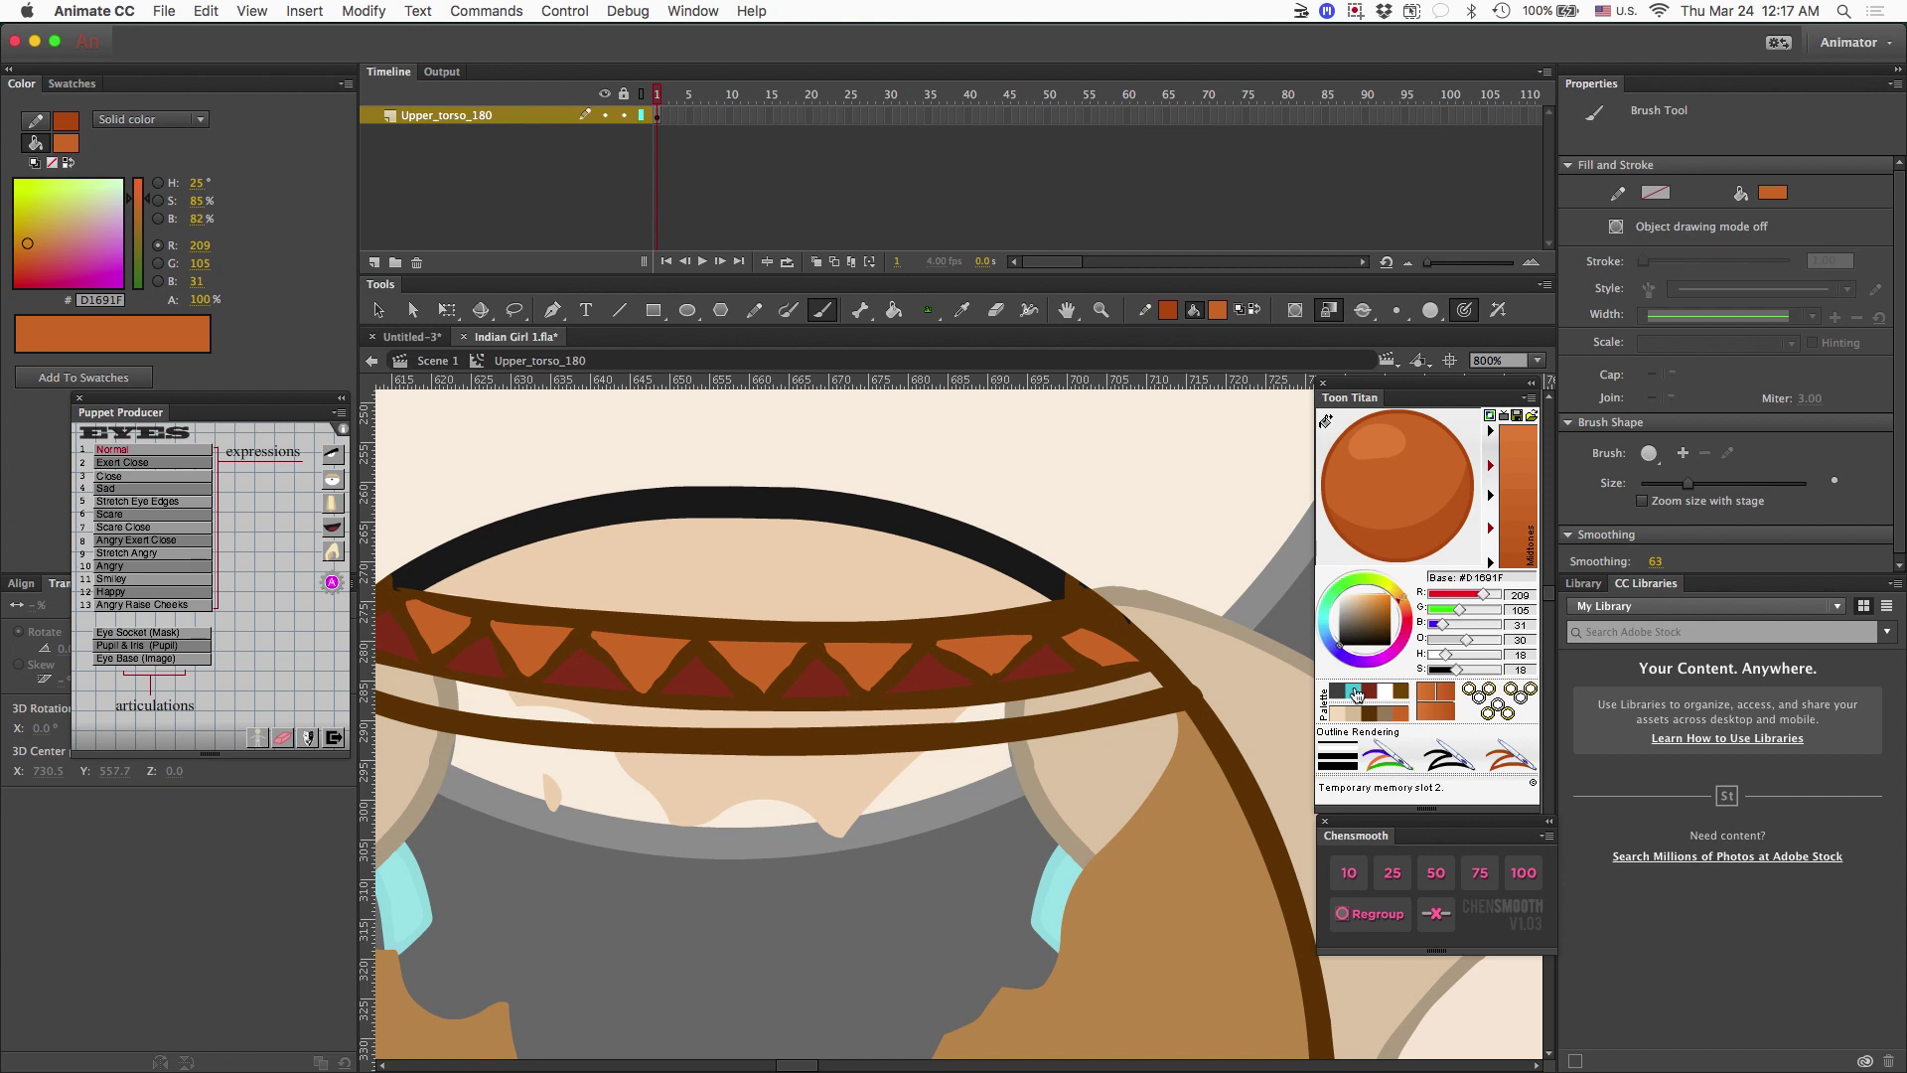
key(i)
click(949, 661)
click(930, 627)
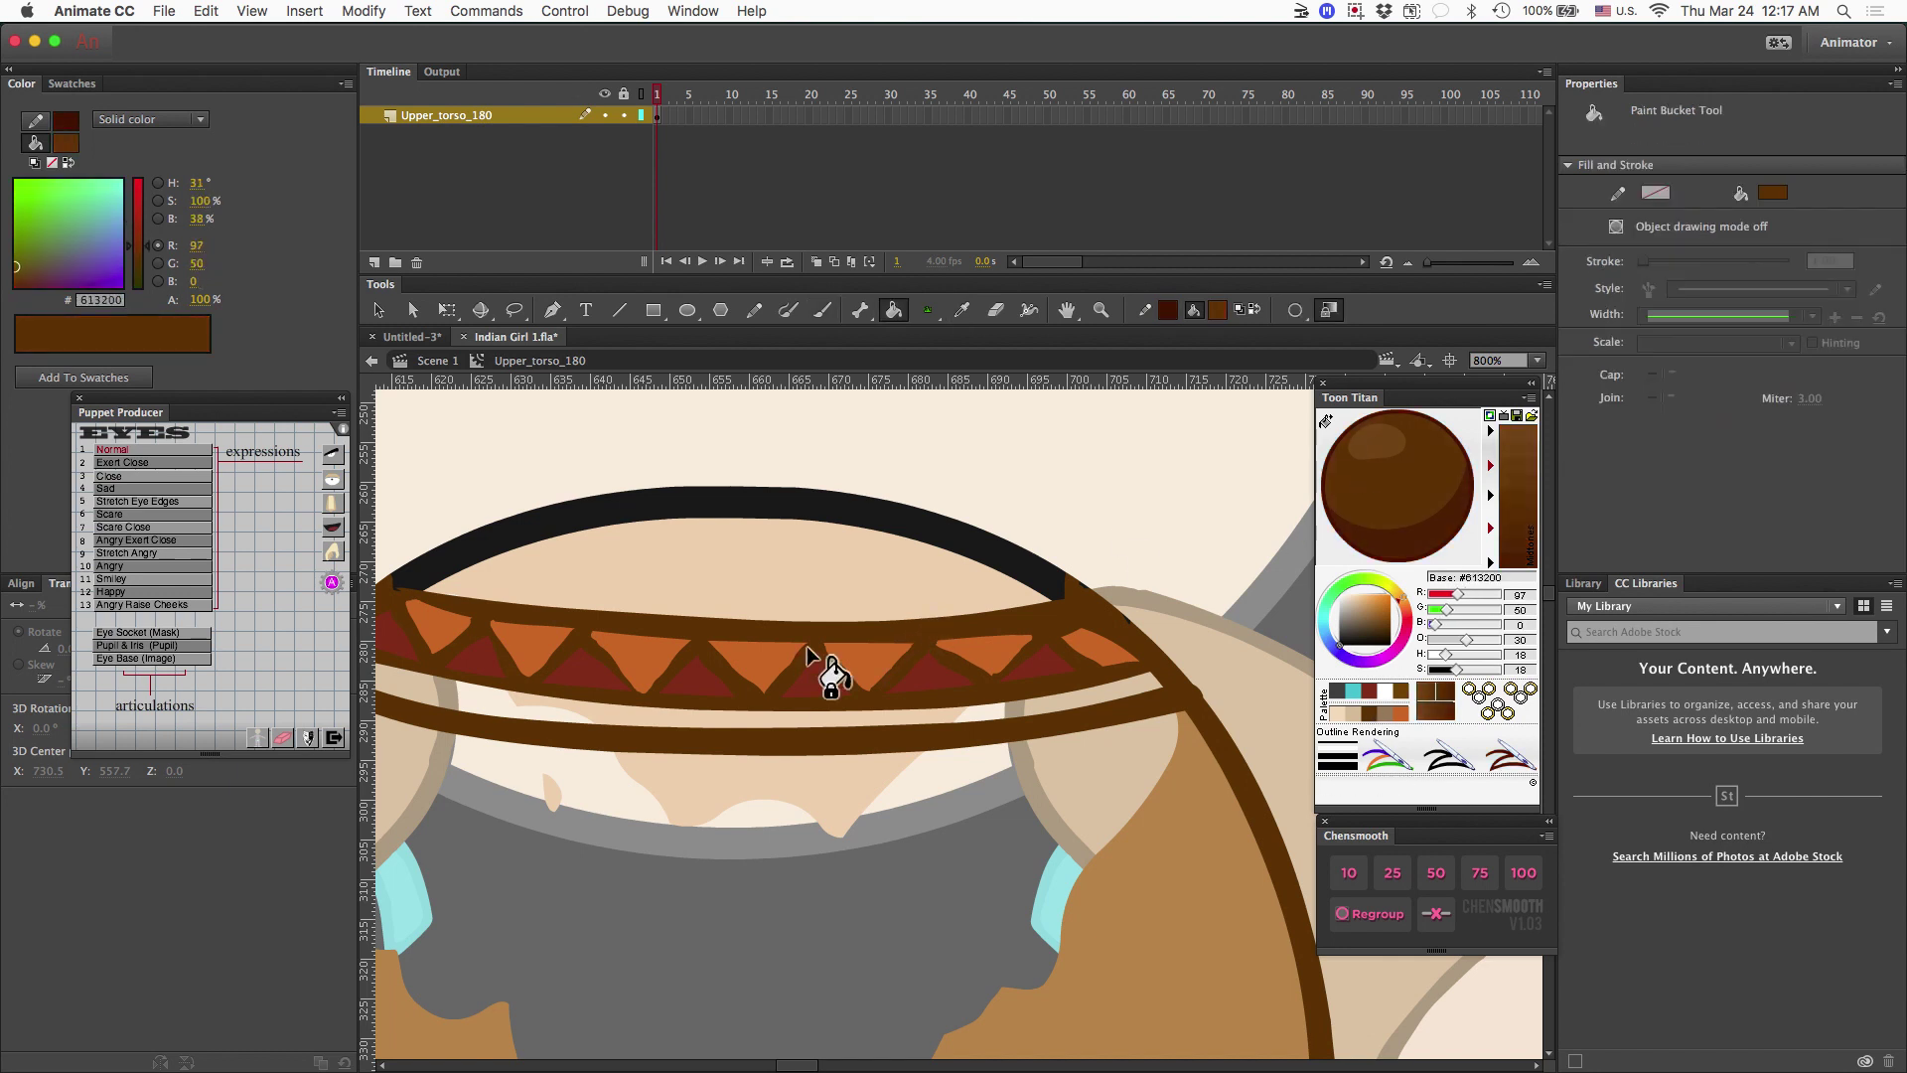
key(b)
mouse_move(851, 694)
mouse_down()
mouse_move(934, 647)
mouse_move(1002, 656)
mouse_move(1043, 607)
mouse_move(1138, 636)
mouse_up()
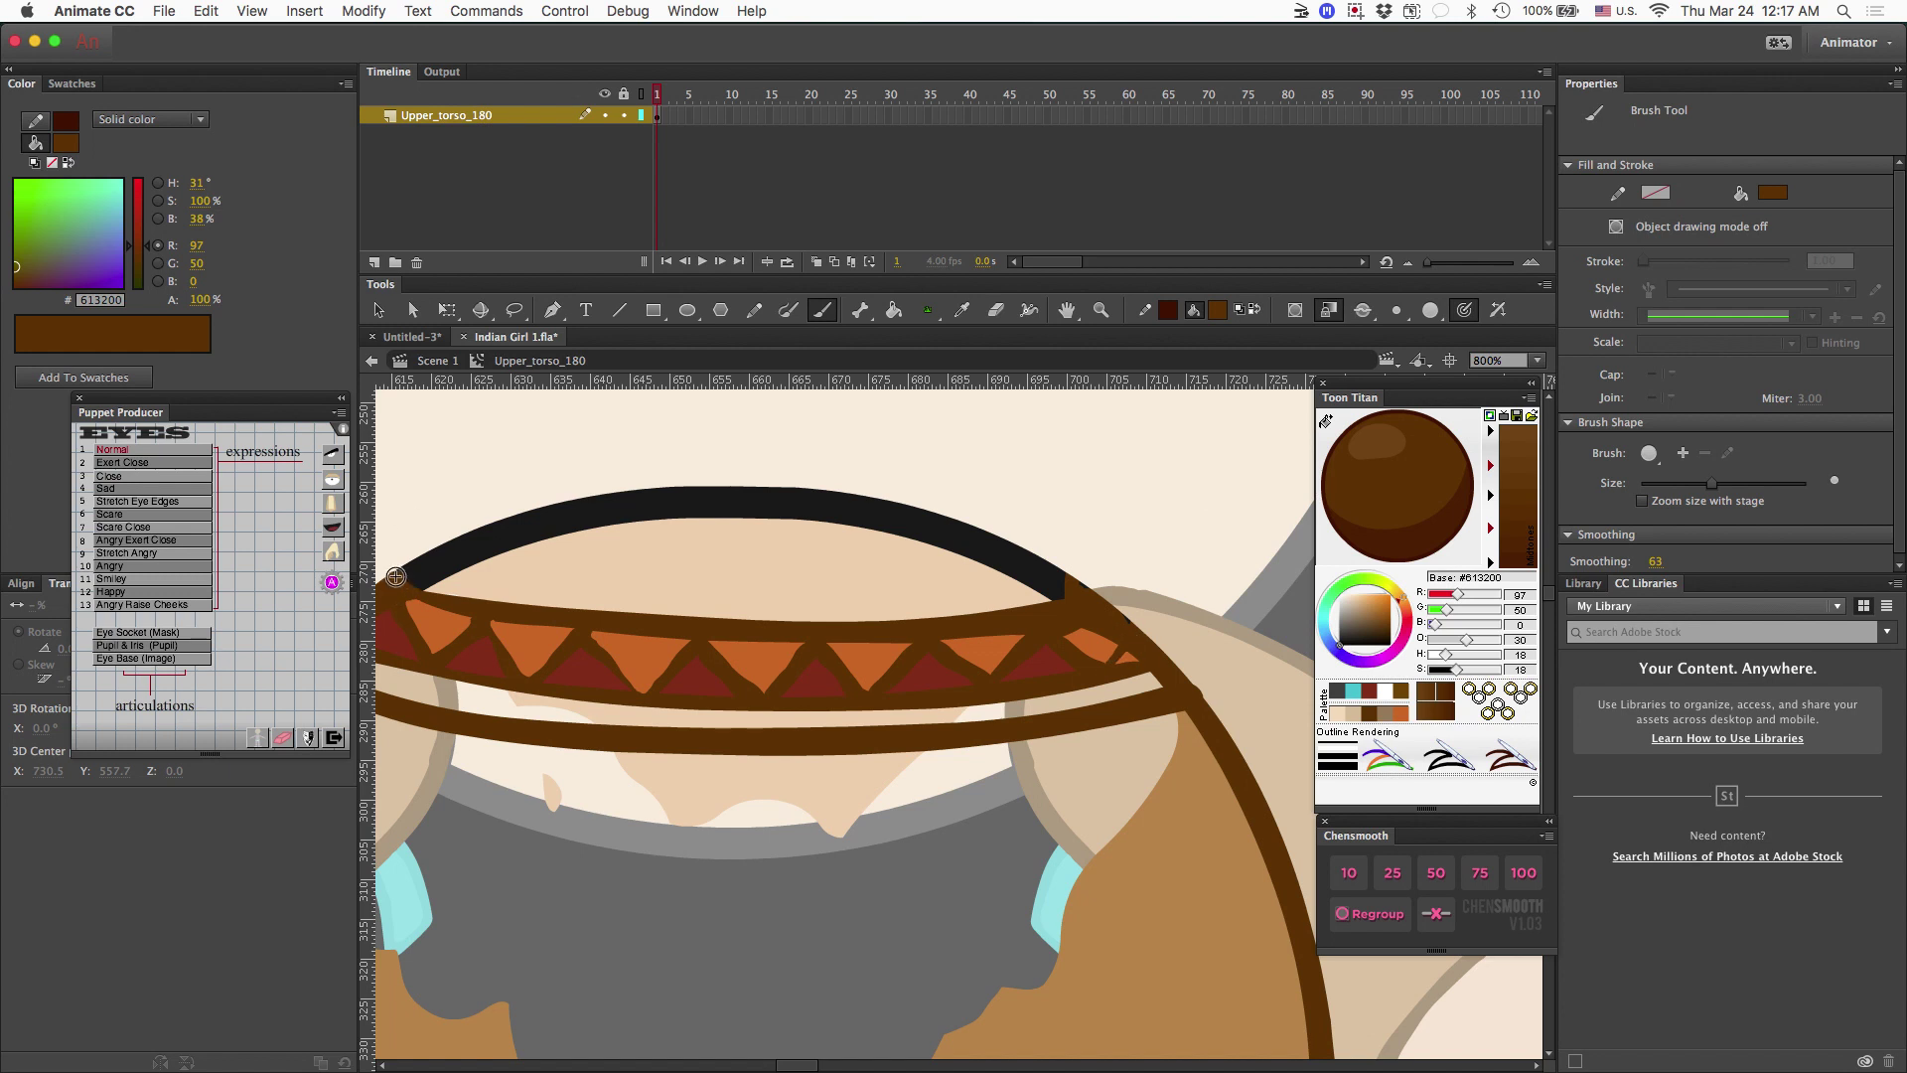
drag(593, 638, 686, 646)
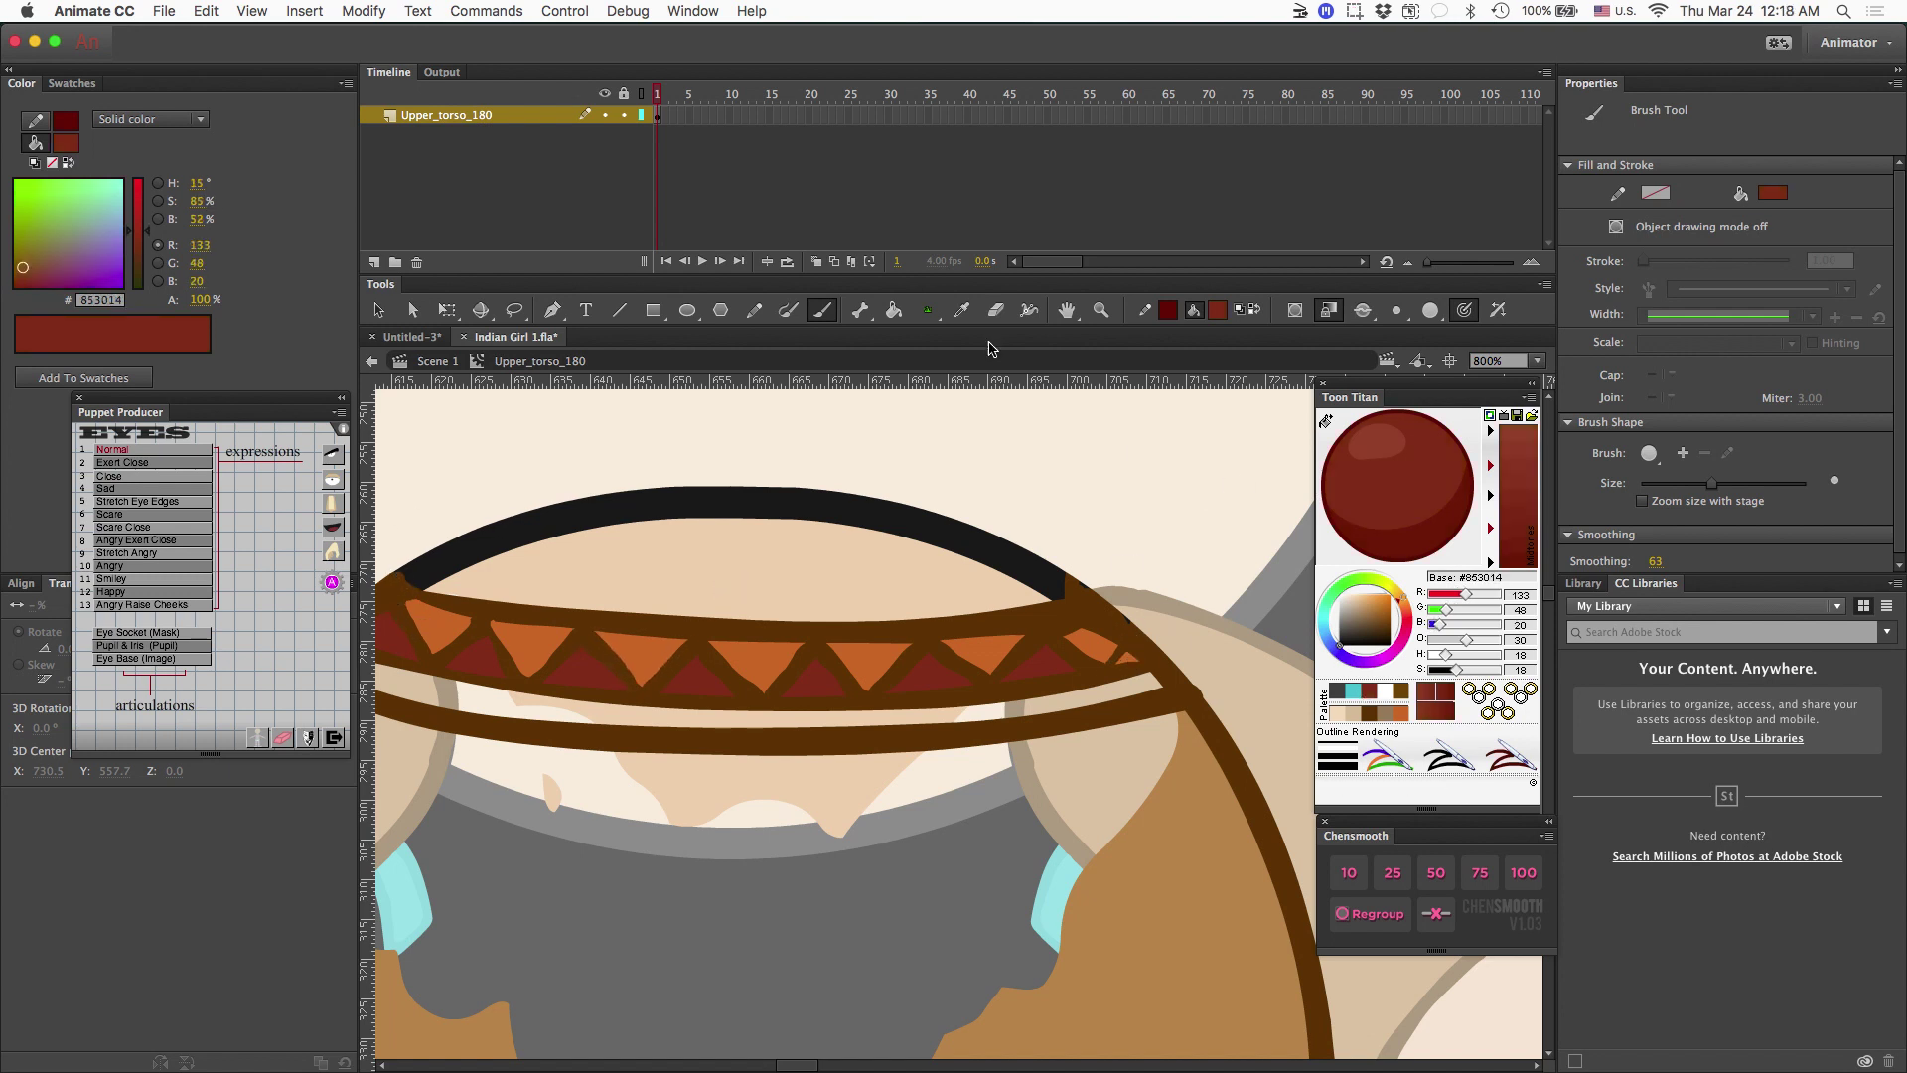
Fill the thin strip beneath the collar's zigzag band with turquoise #1FC1D0.
key(k)
key(super+minus)
click(790, 733)
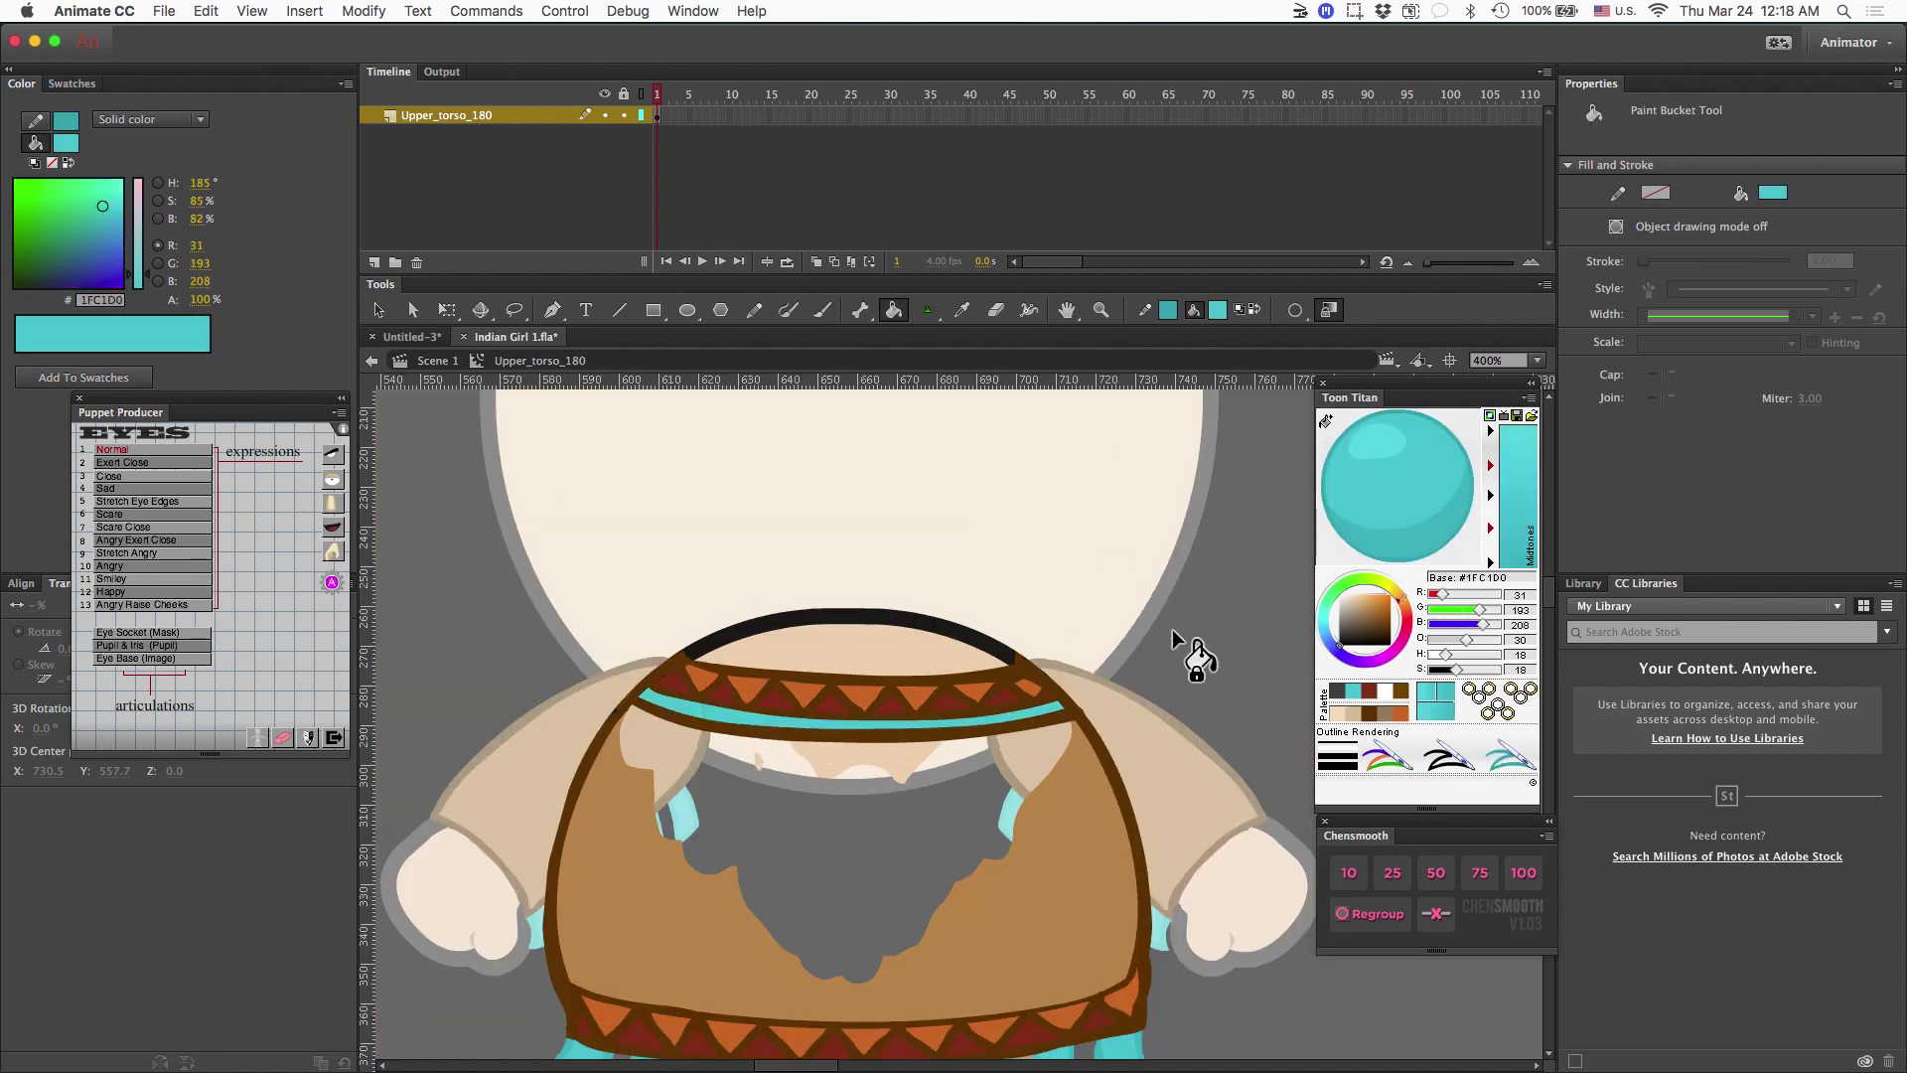
Fill the erased area of the dress's back with its brown #BC8348 and return to the main scene.
alt+click(662, 918)
click(735, 804)
key(super+minus)
key(v)
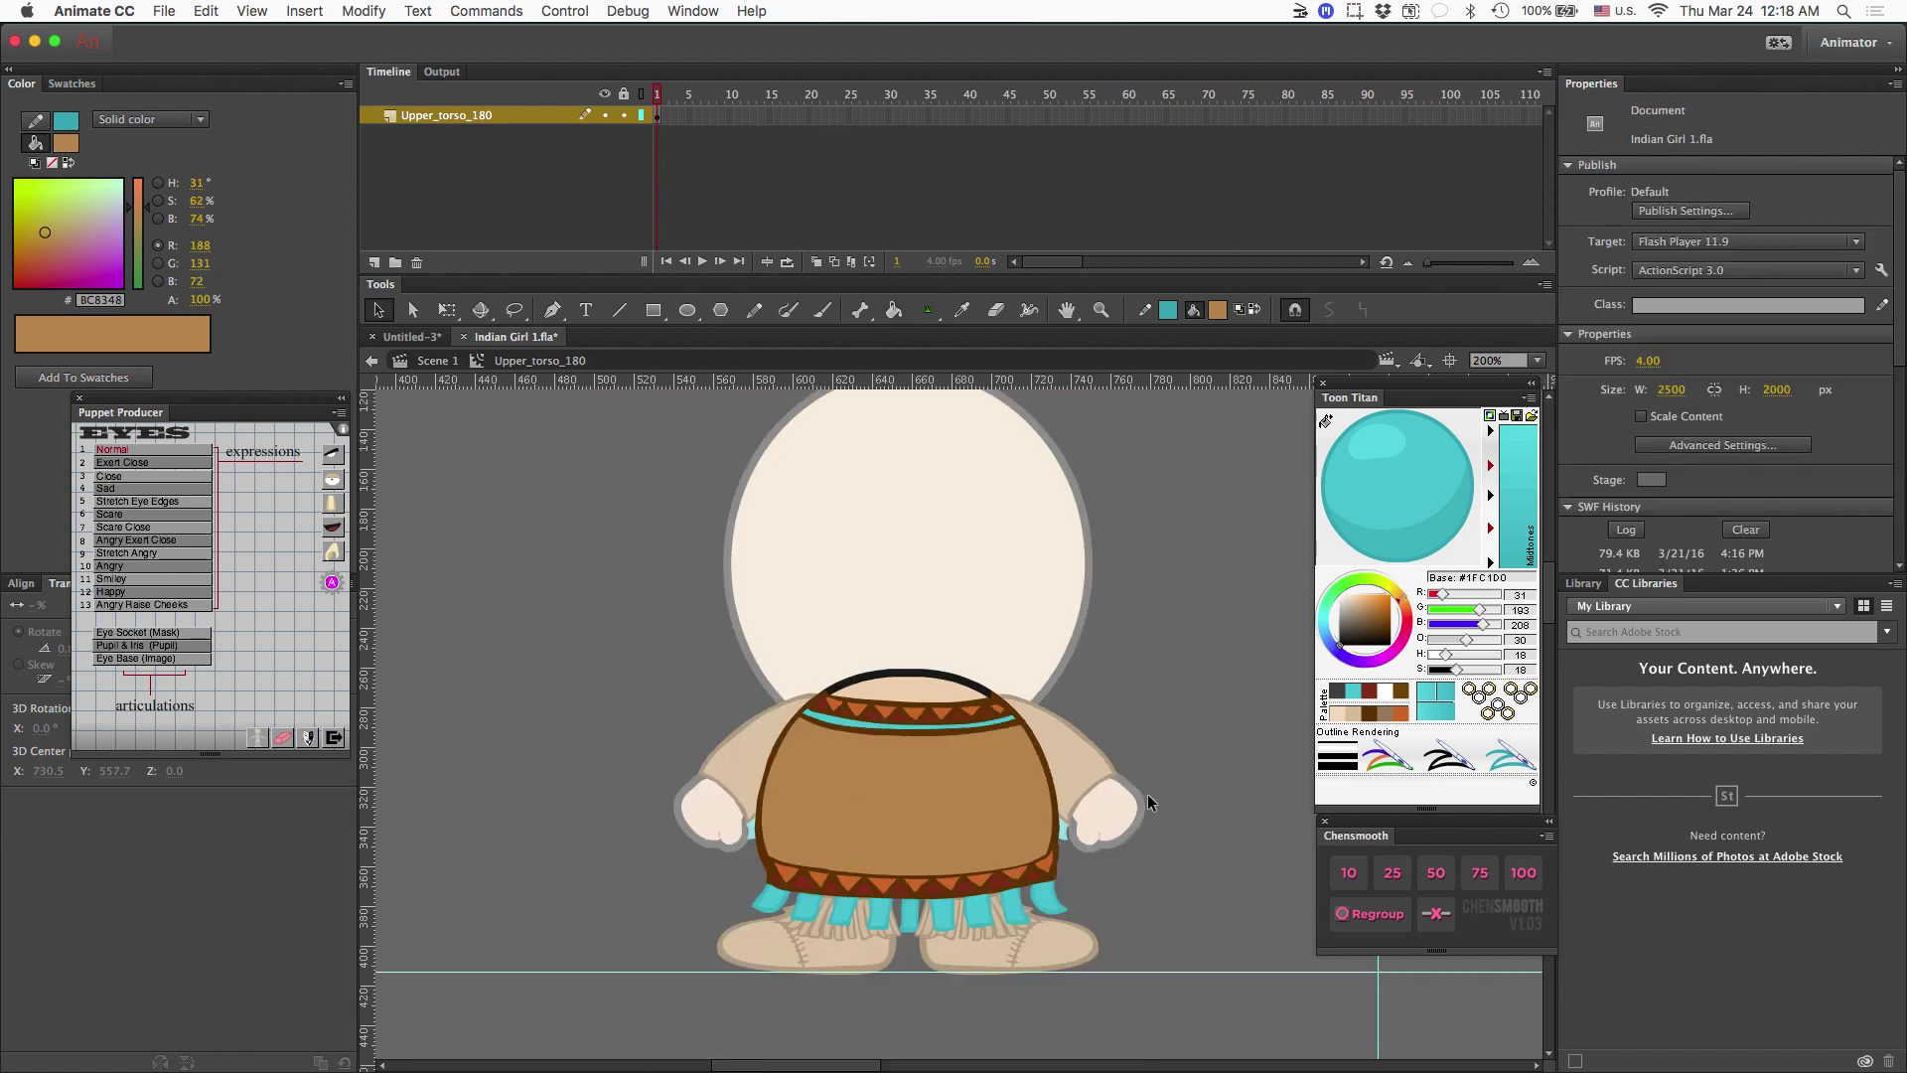
double_click(1182, 803)
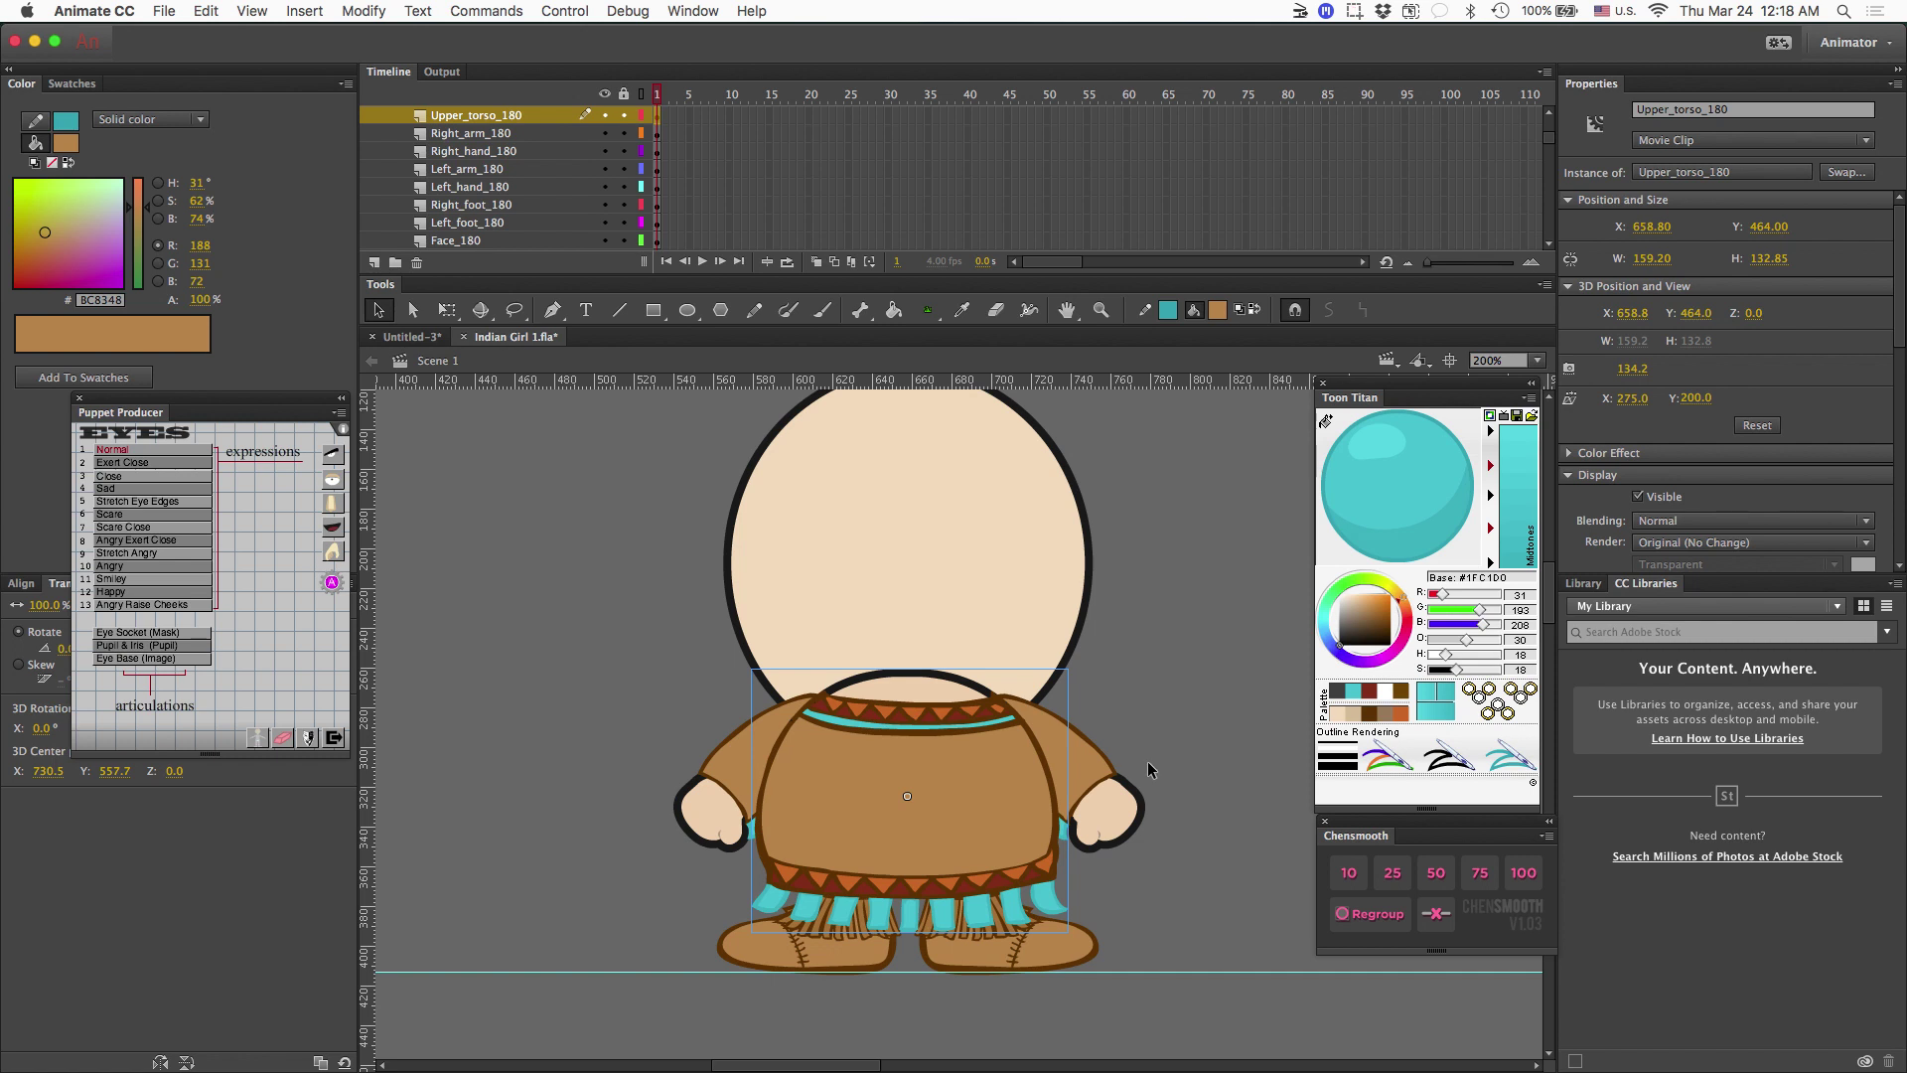
Compare the front-view puppet's hair and costume with the back view's dress and bare head.
scroll(1147, 761, left, 5)
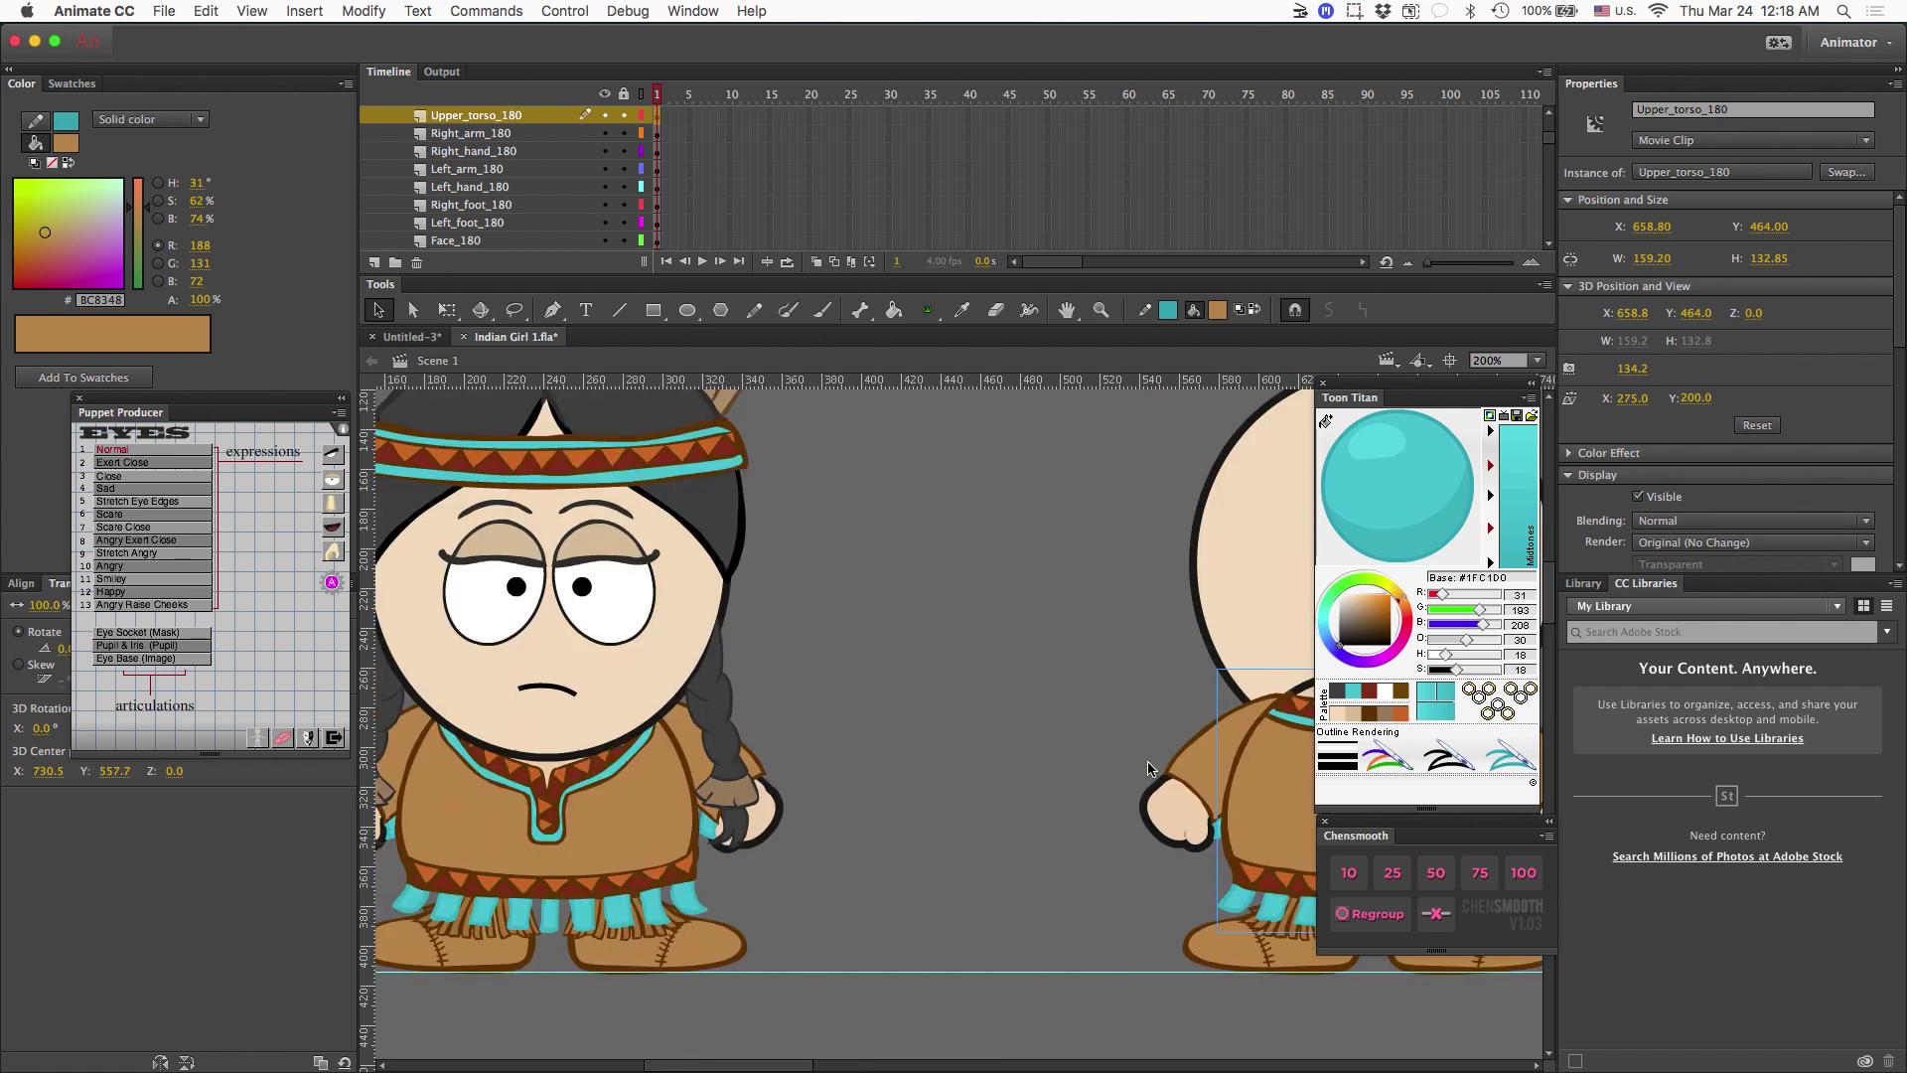
scroll(1147, 768, right, 8)
scroll(1147, 768, left, 9)
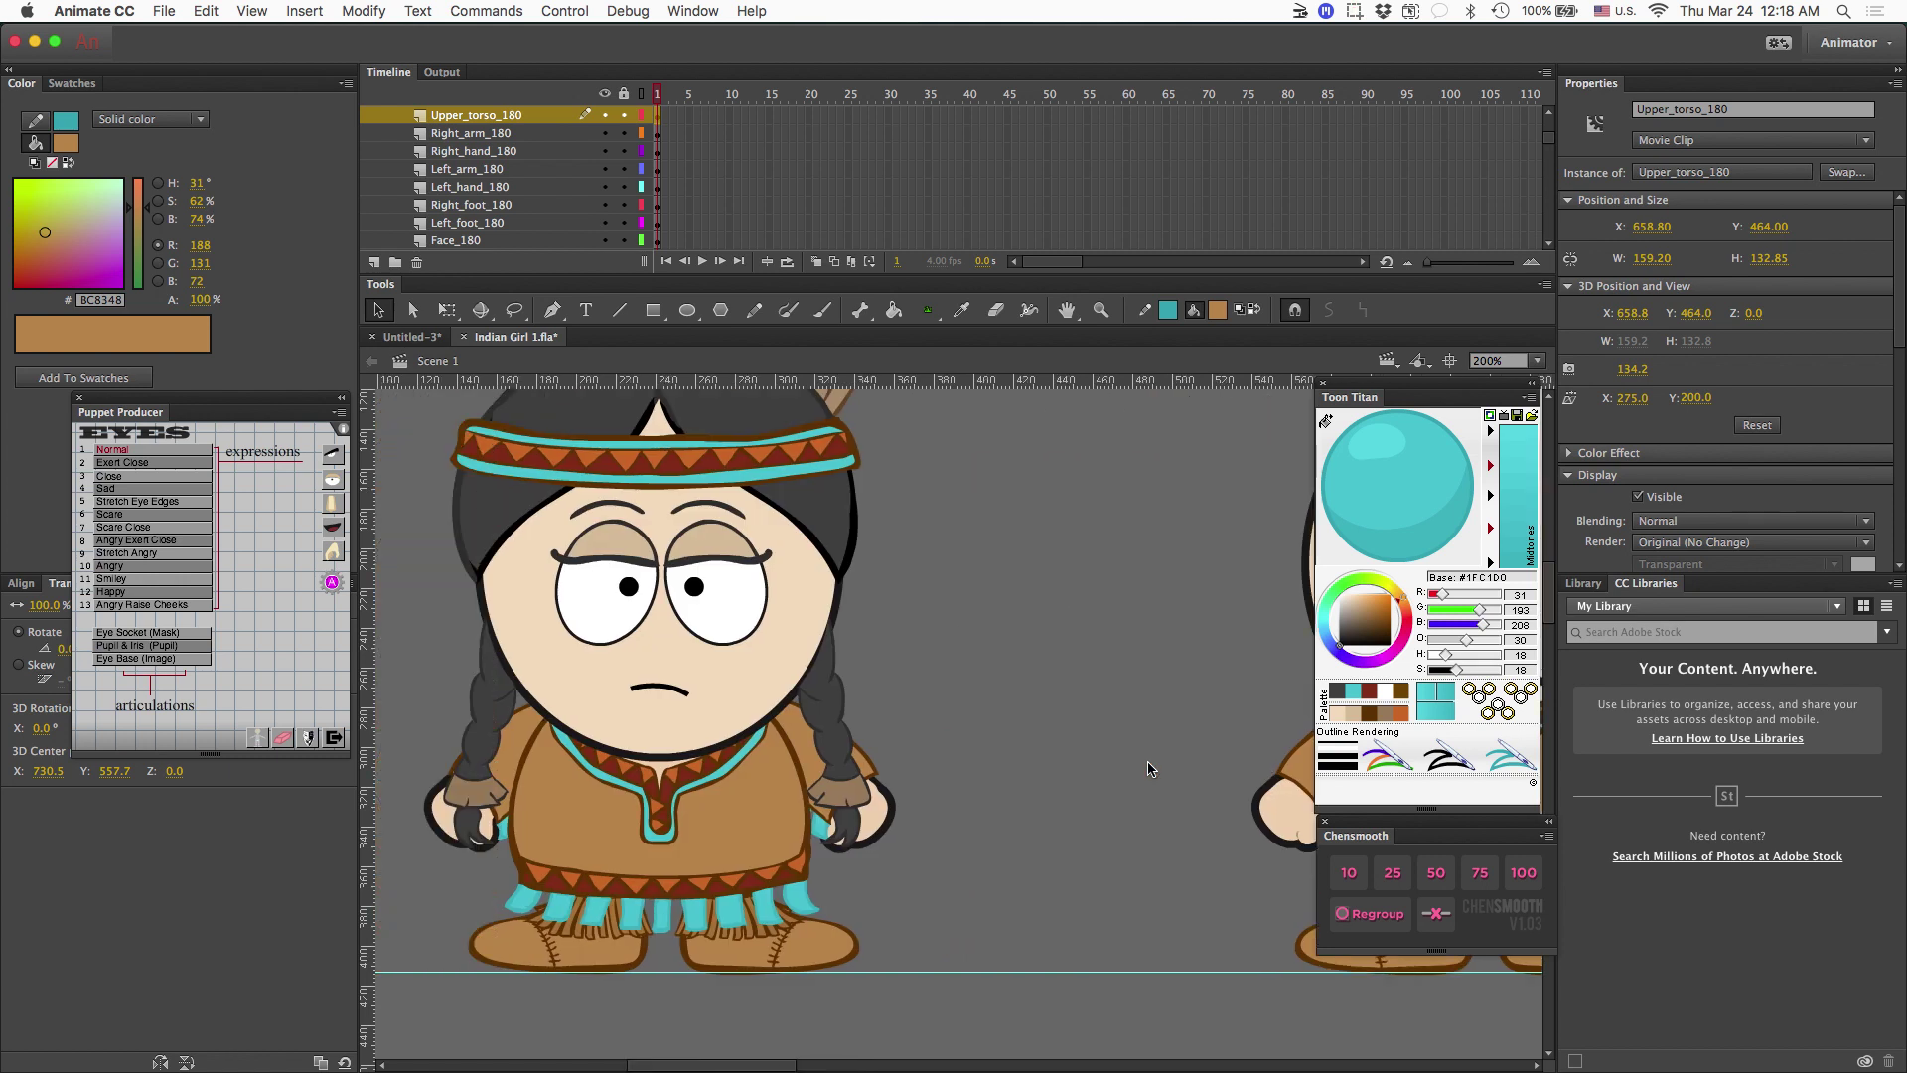
scroll(1150, 768, right, 5)
scroll(1147, 767, left, 5)
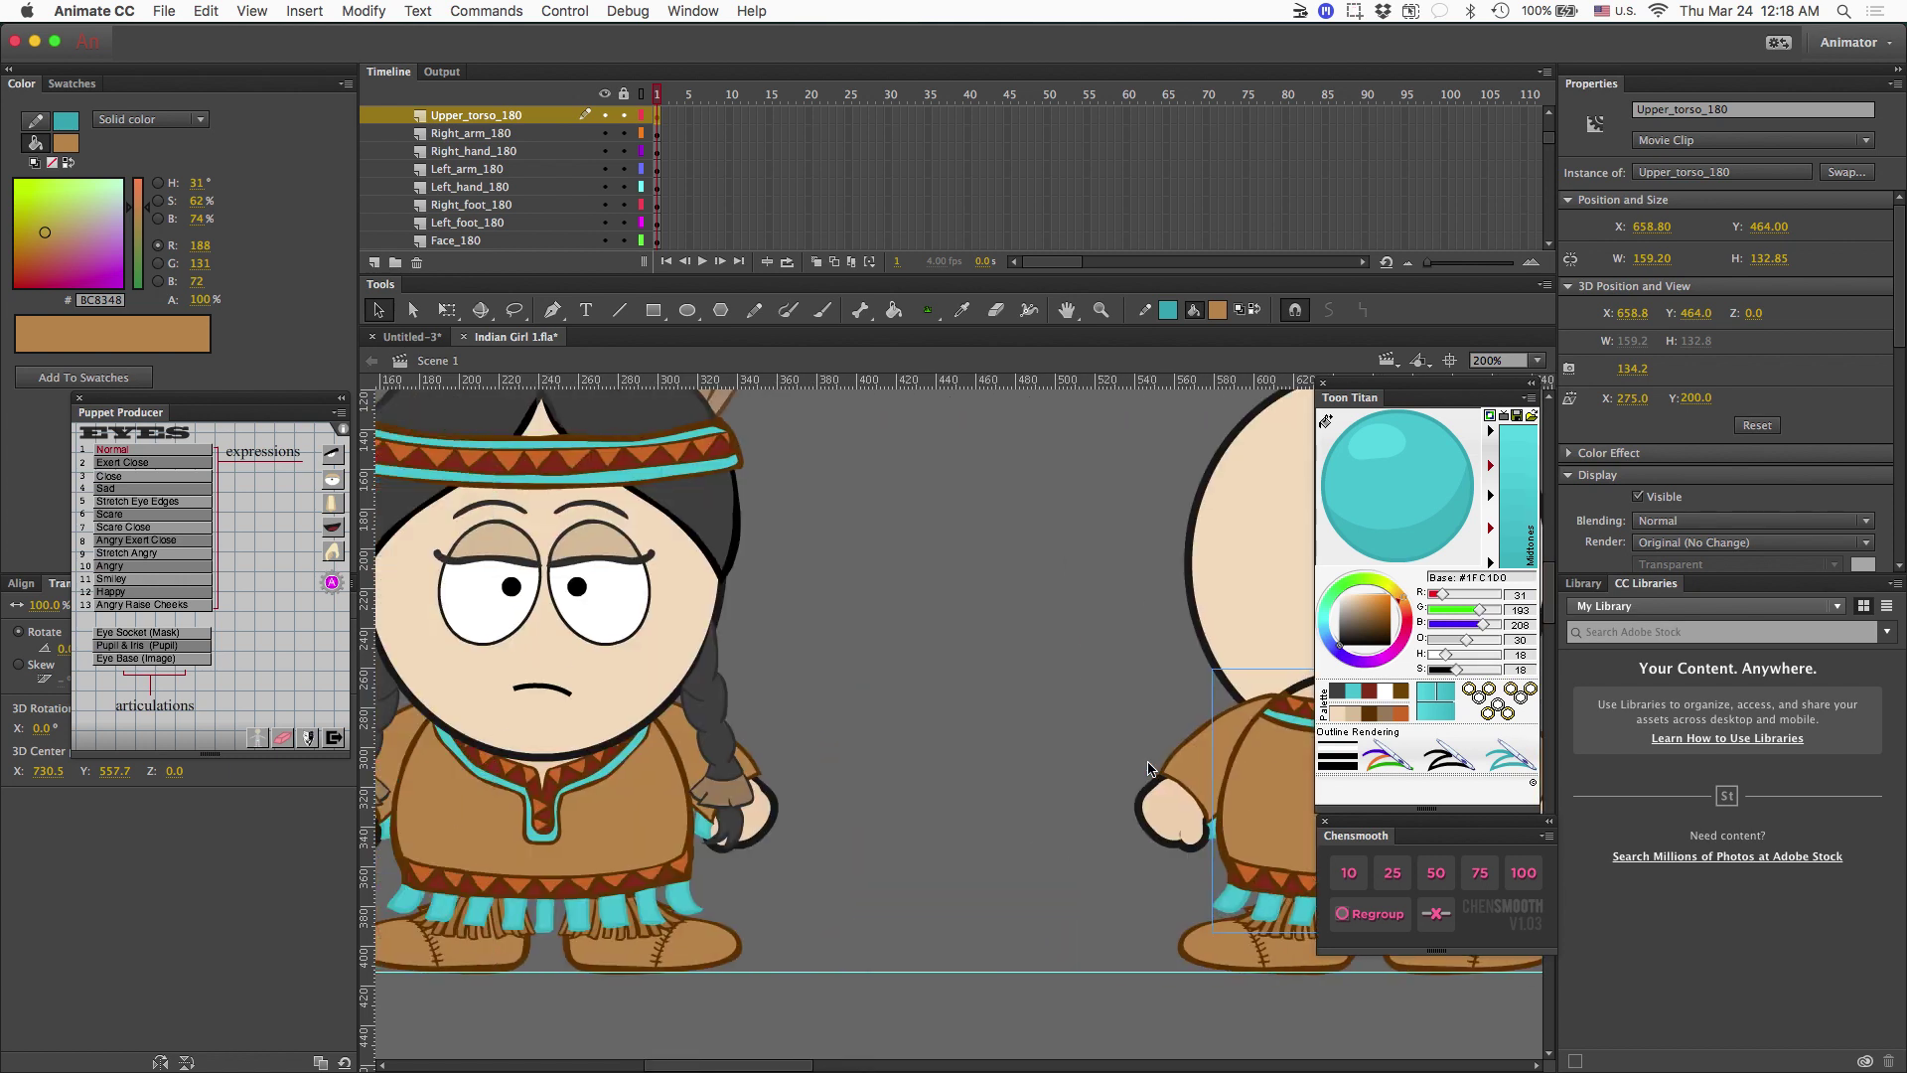
scroll(1147, 768, right, 4)
scroll(1147, 767, left, 4)
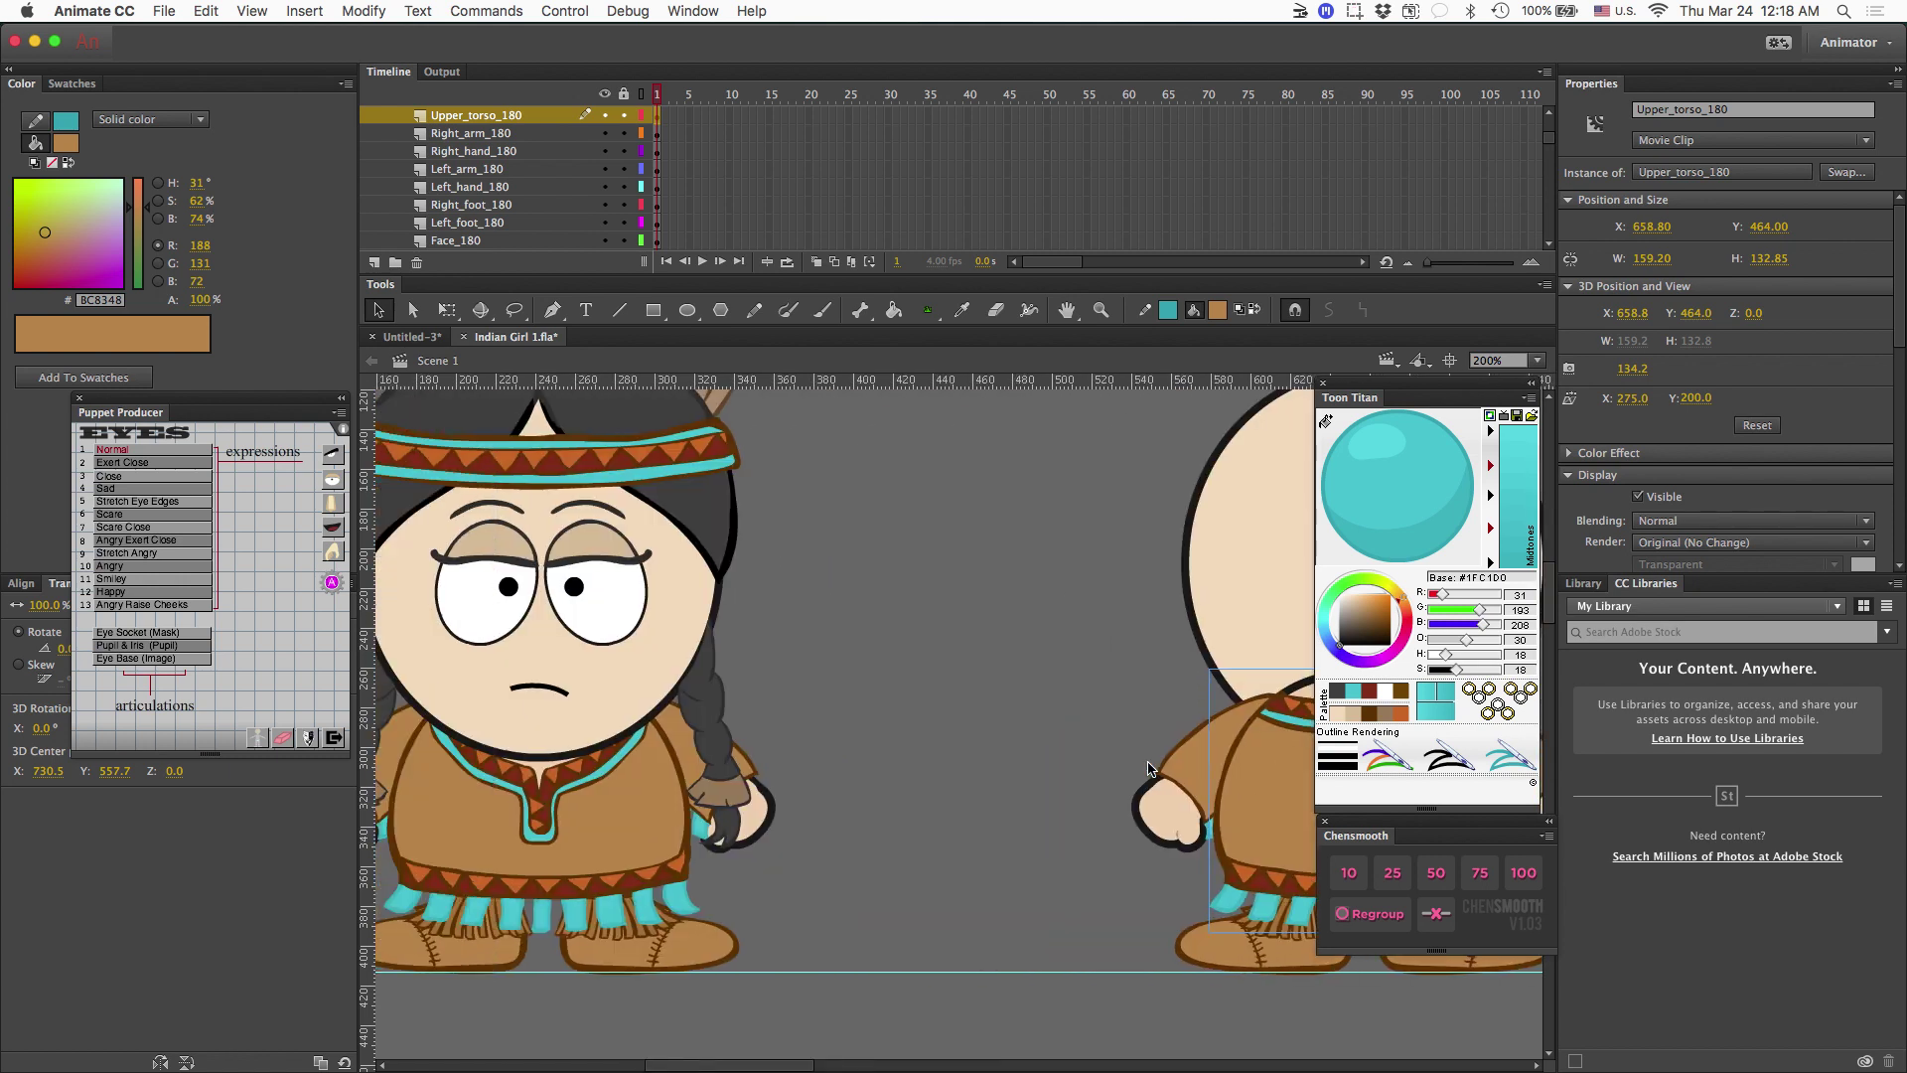
scroll(1147, 768, right, 5)
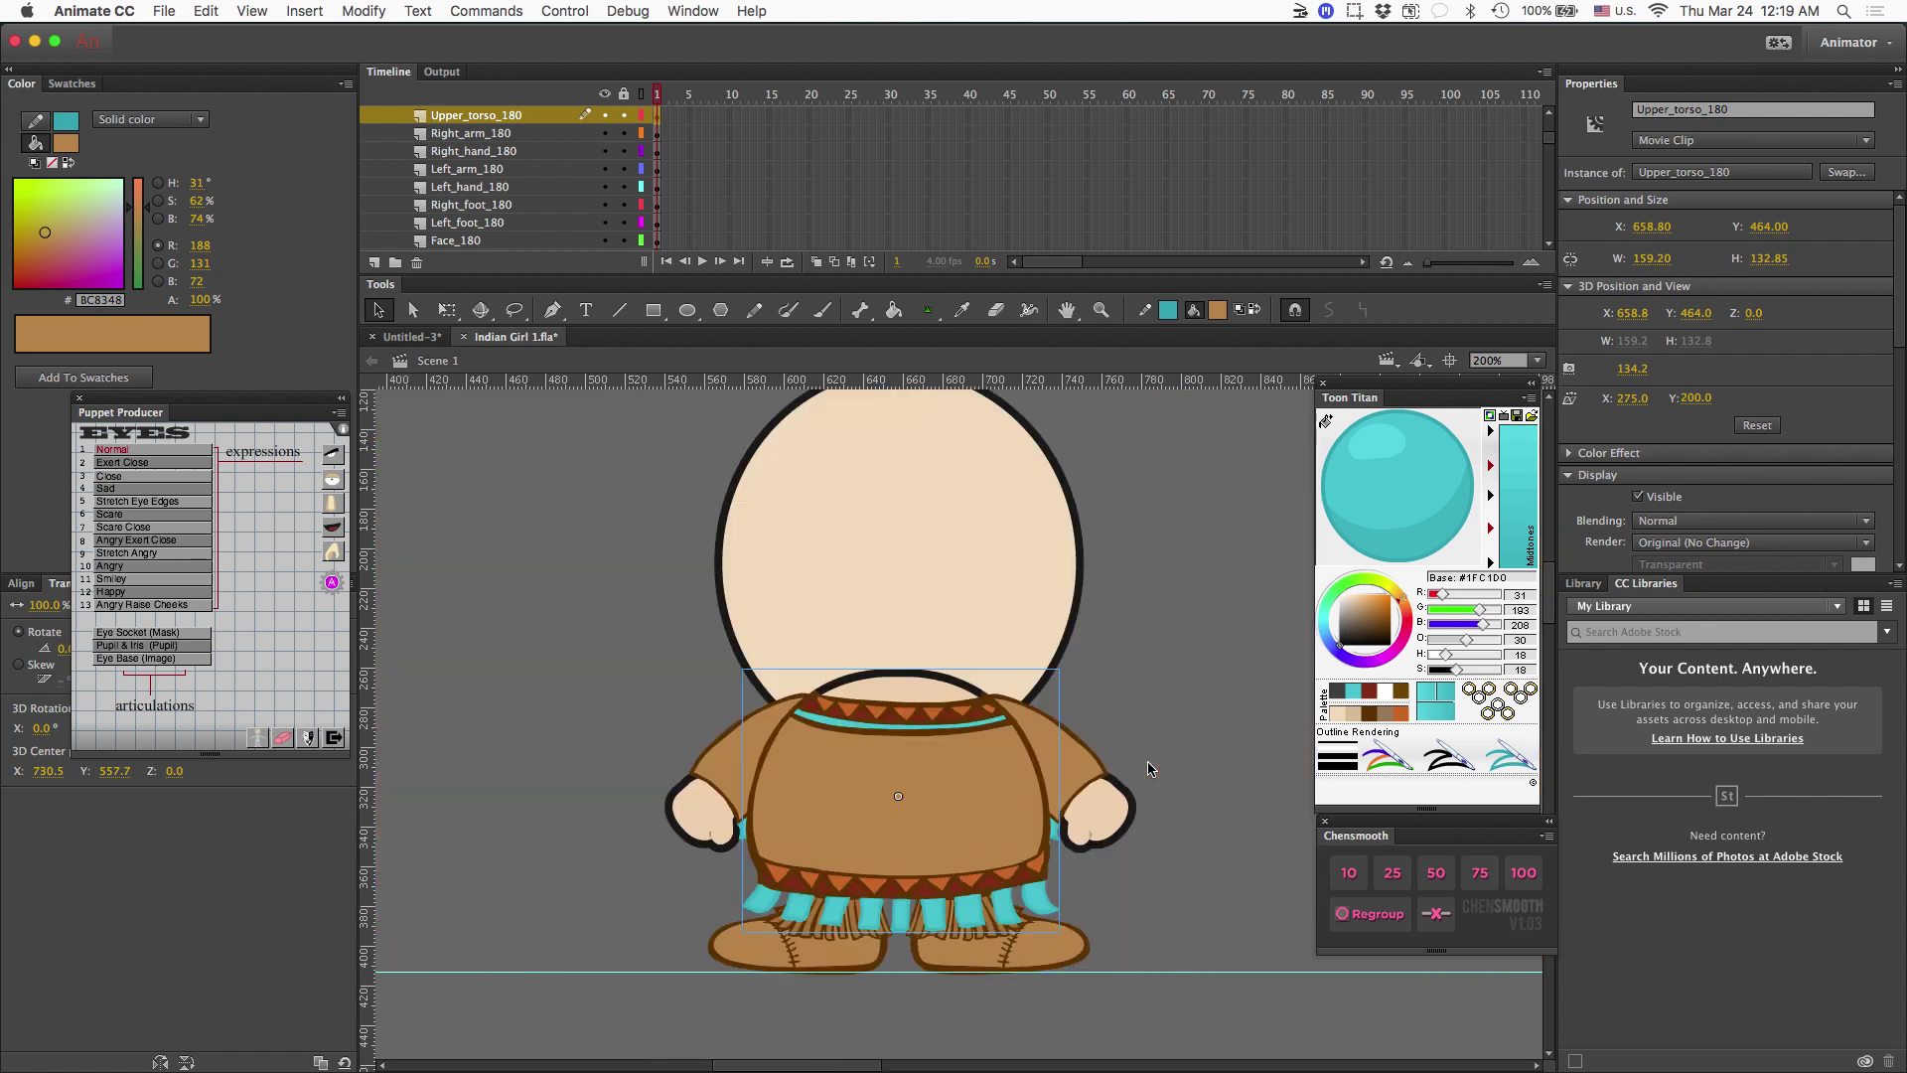
scroll(1148, 768, left, 4)
scroll(1148, 763, left, 5)
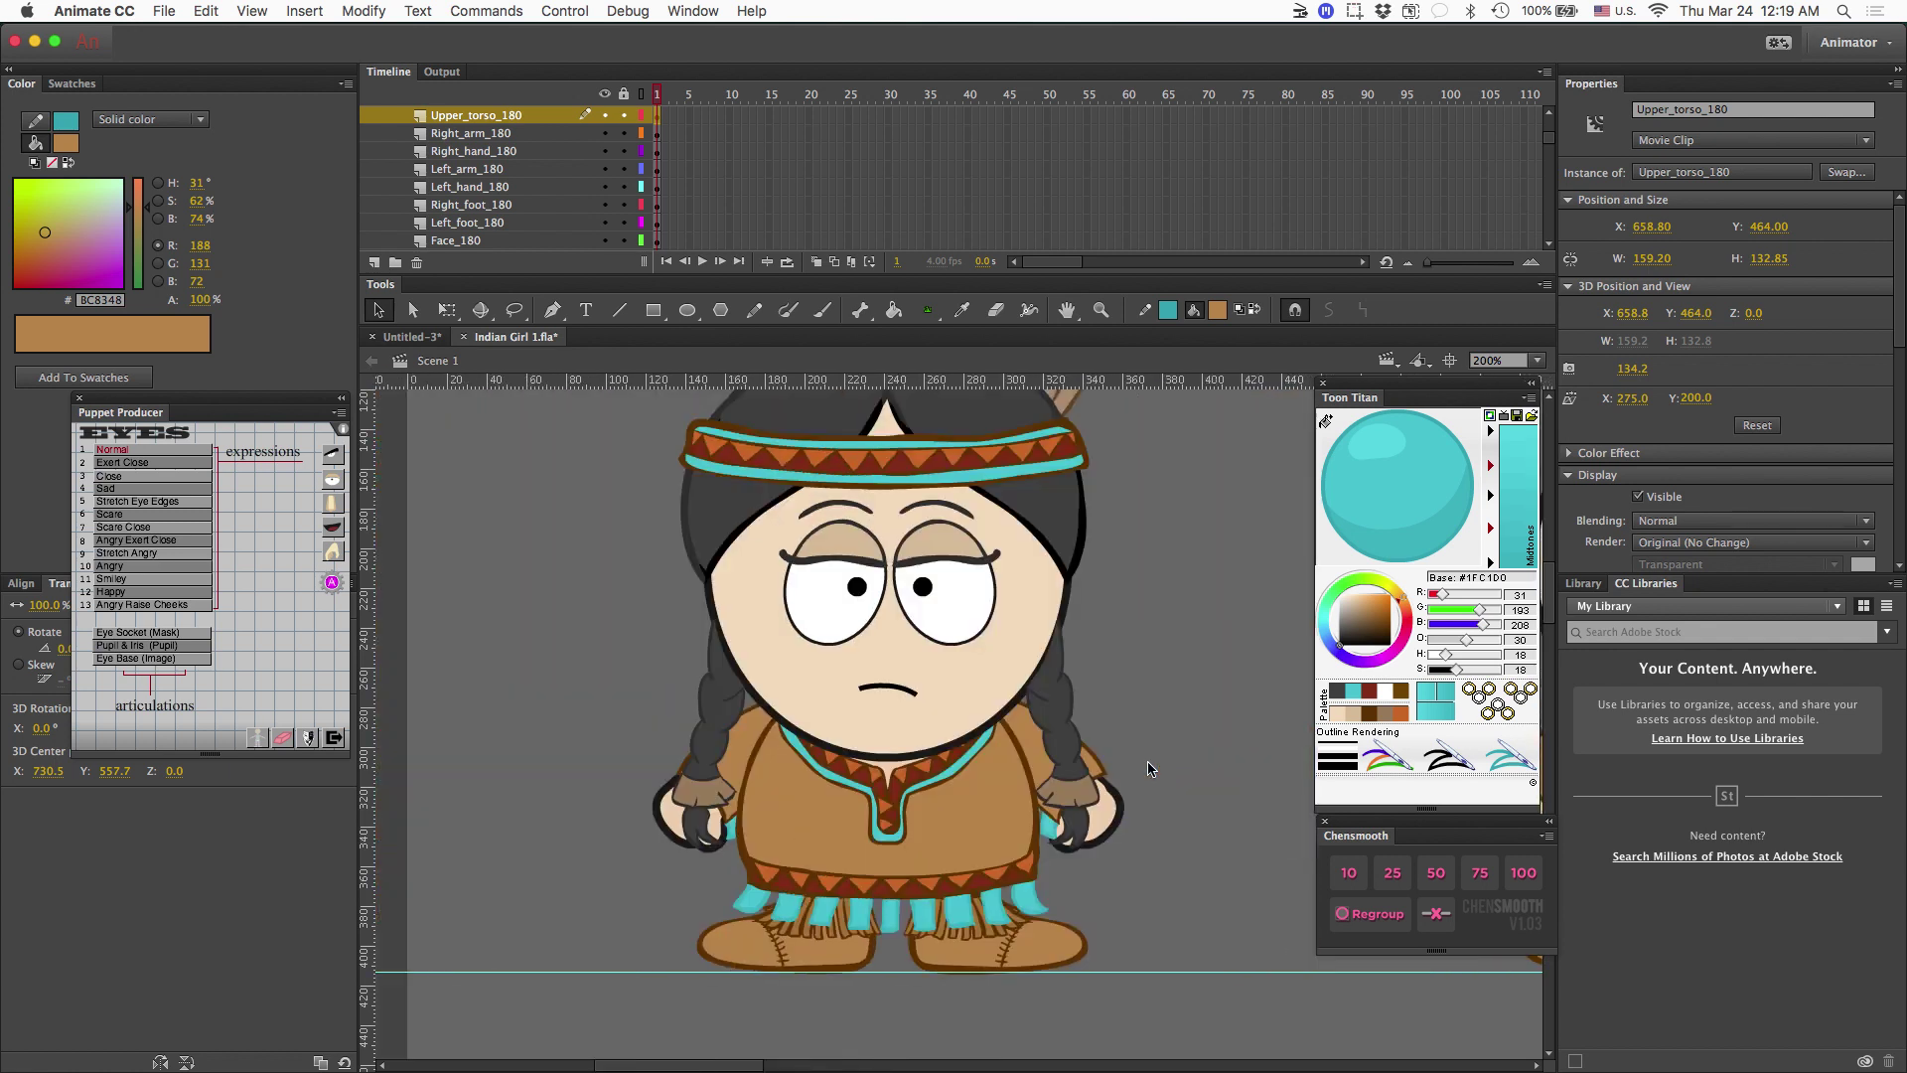
scroll(1148, 768, right, 5)
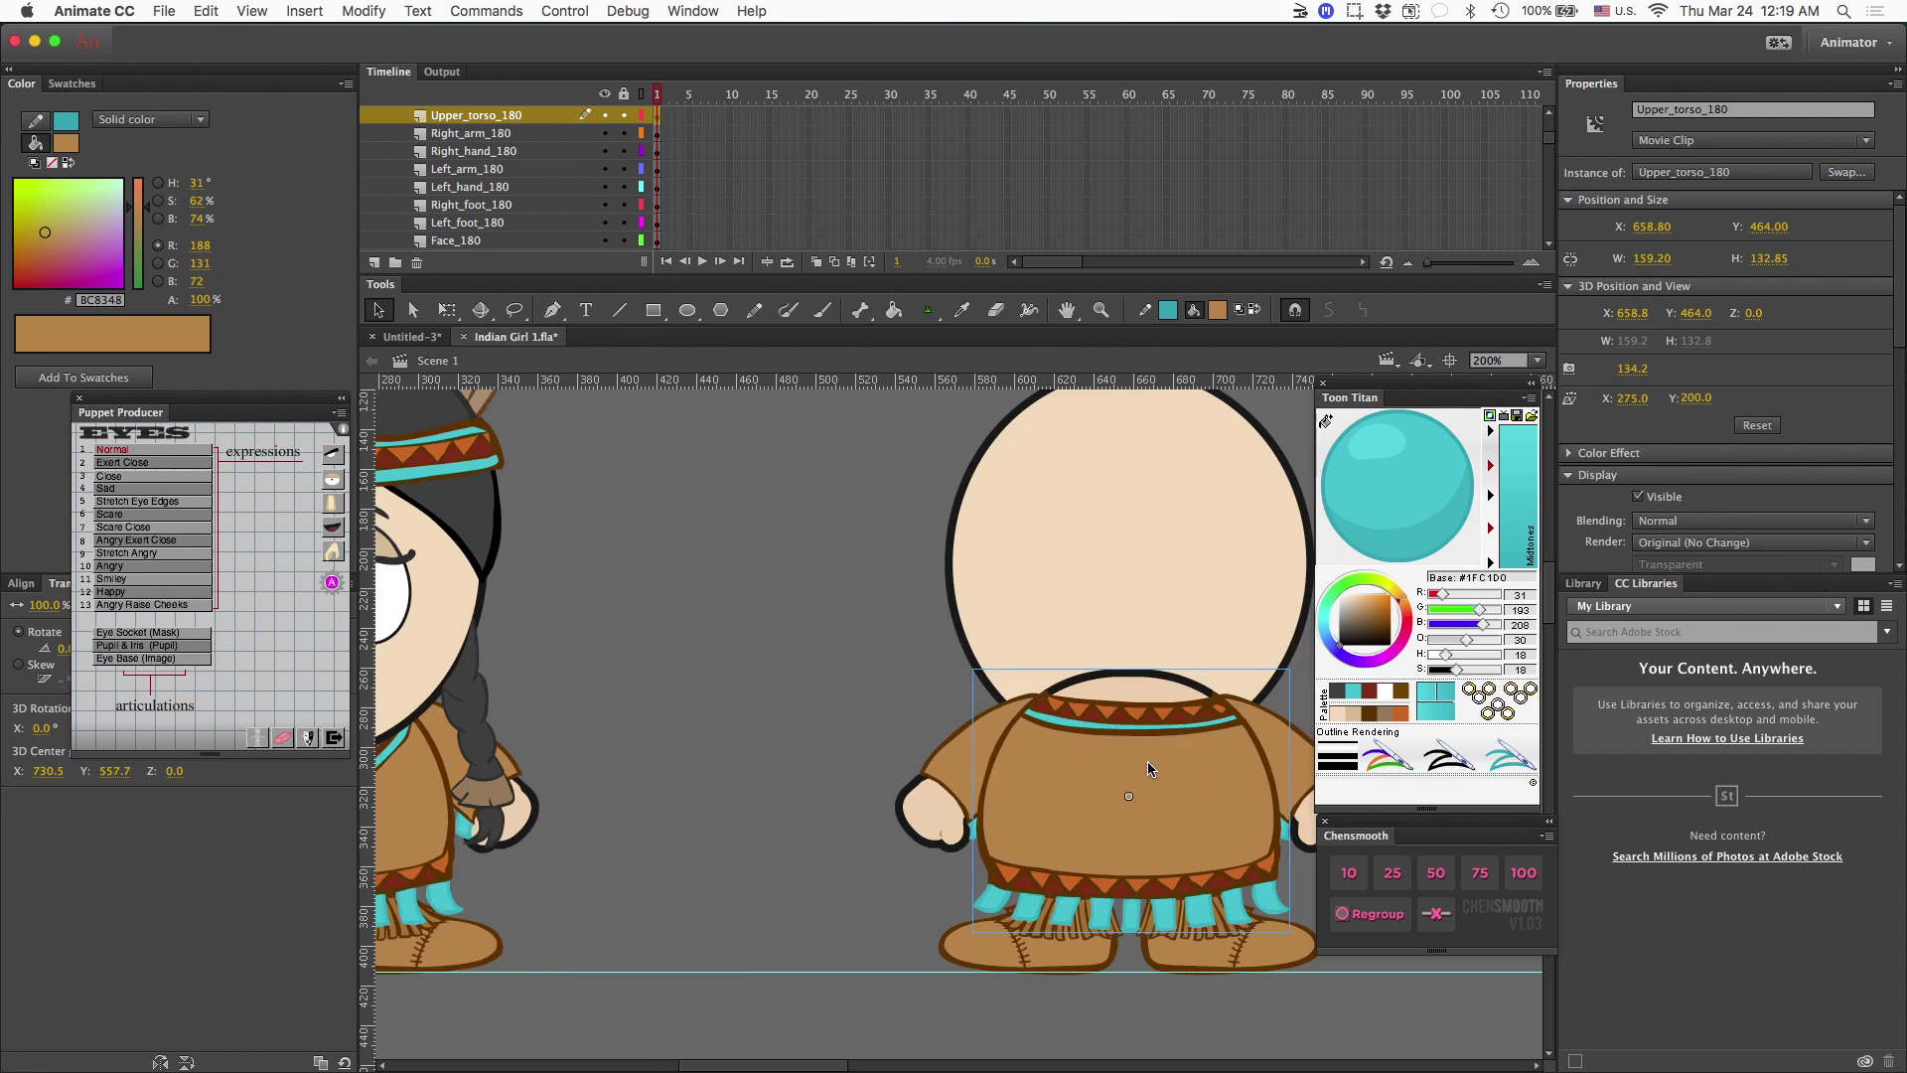
scroll(1147, 768, right, 4)
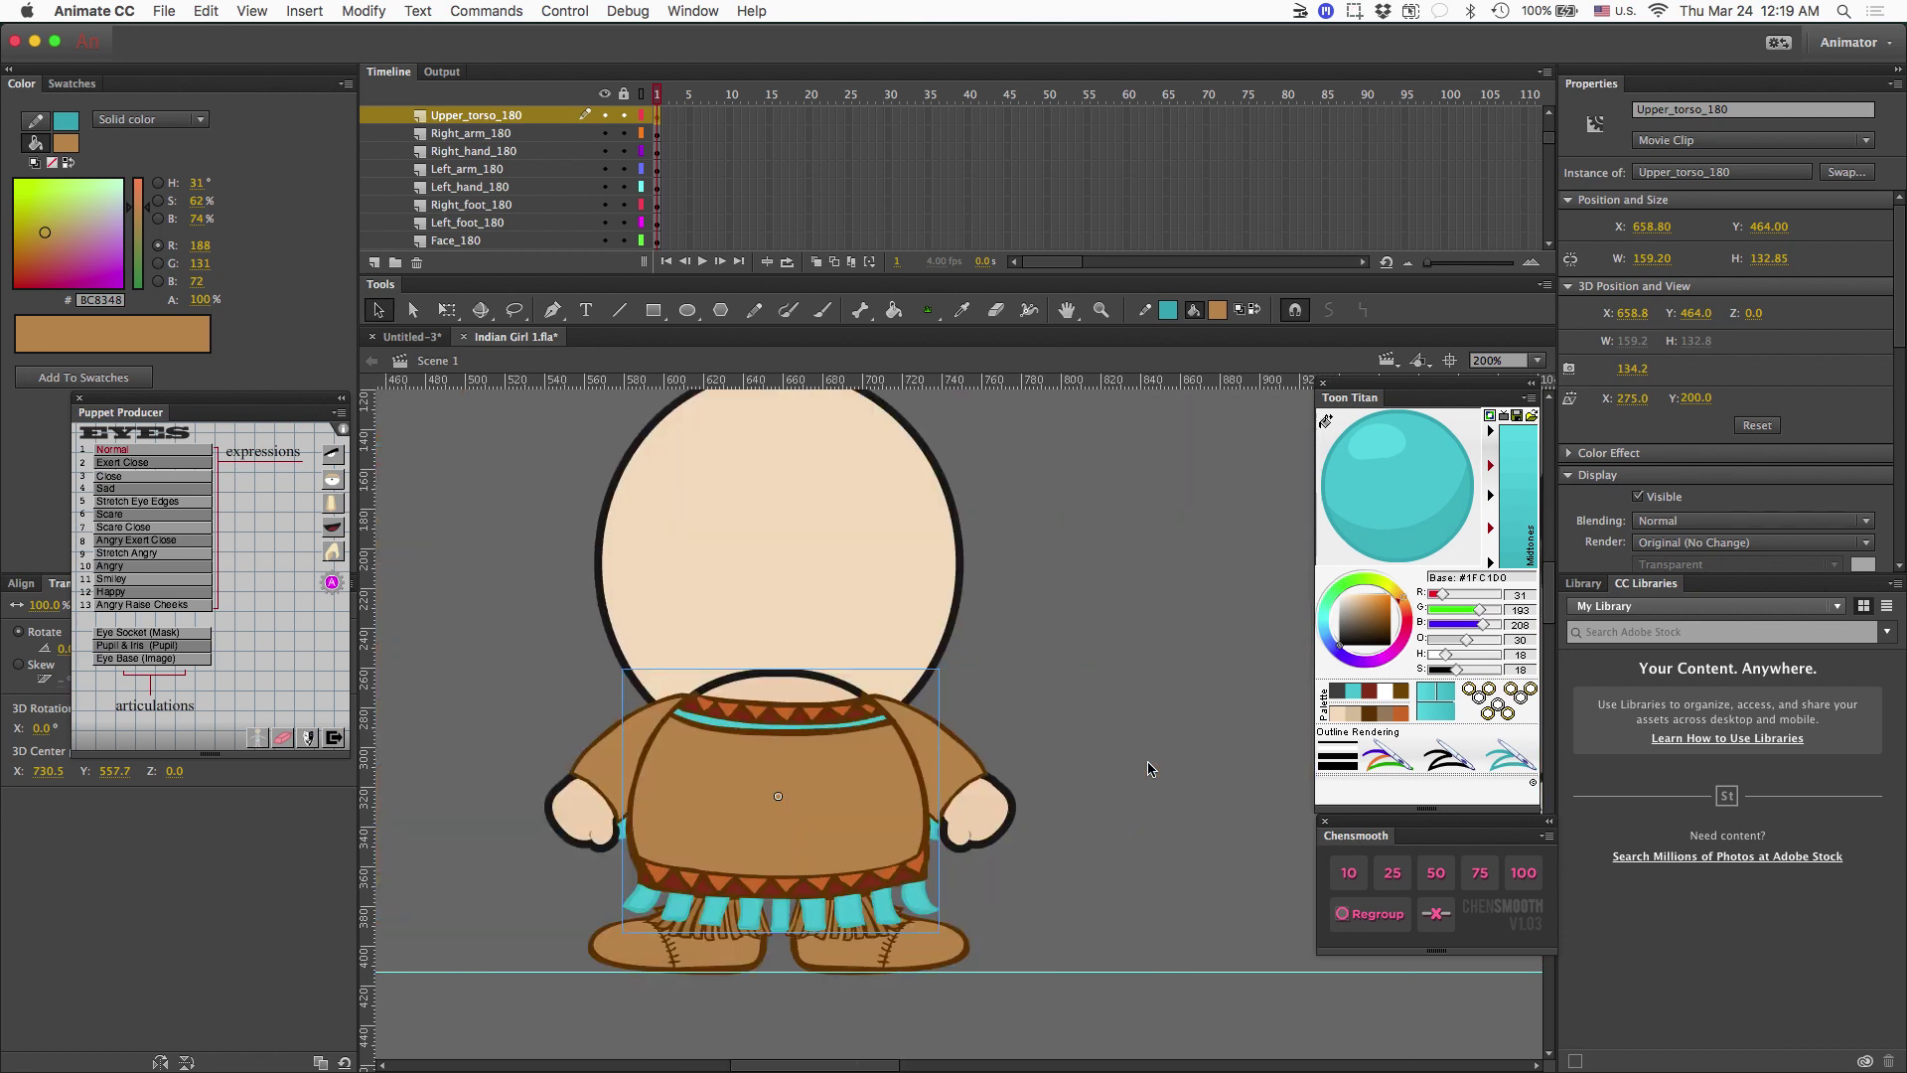
scroll(1148, 768, up, 2)
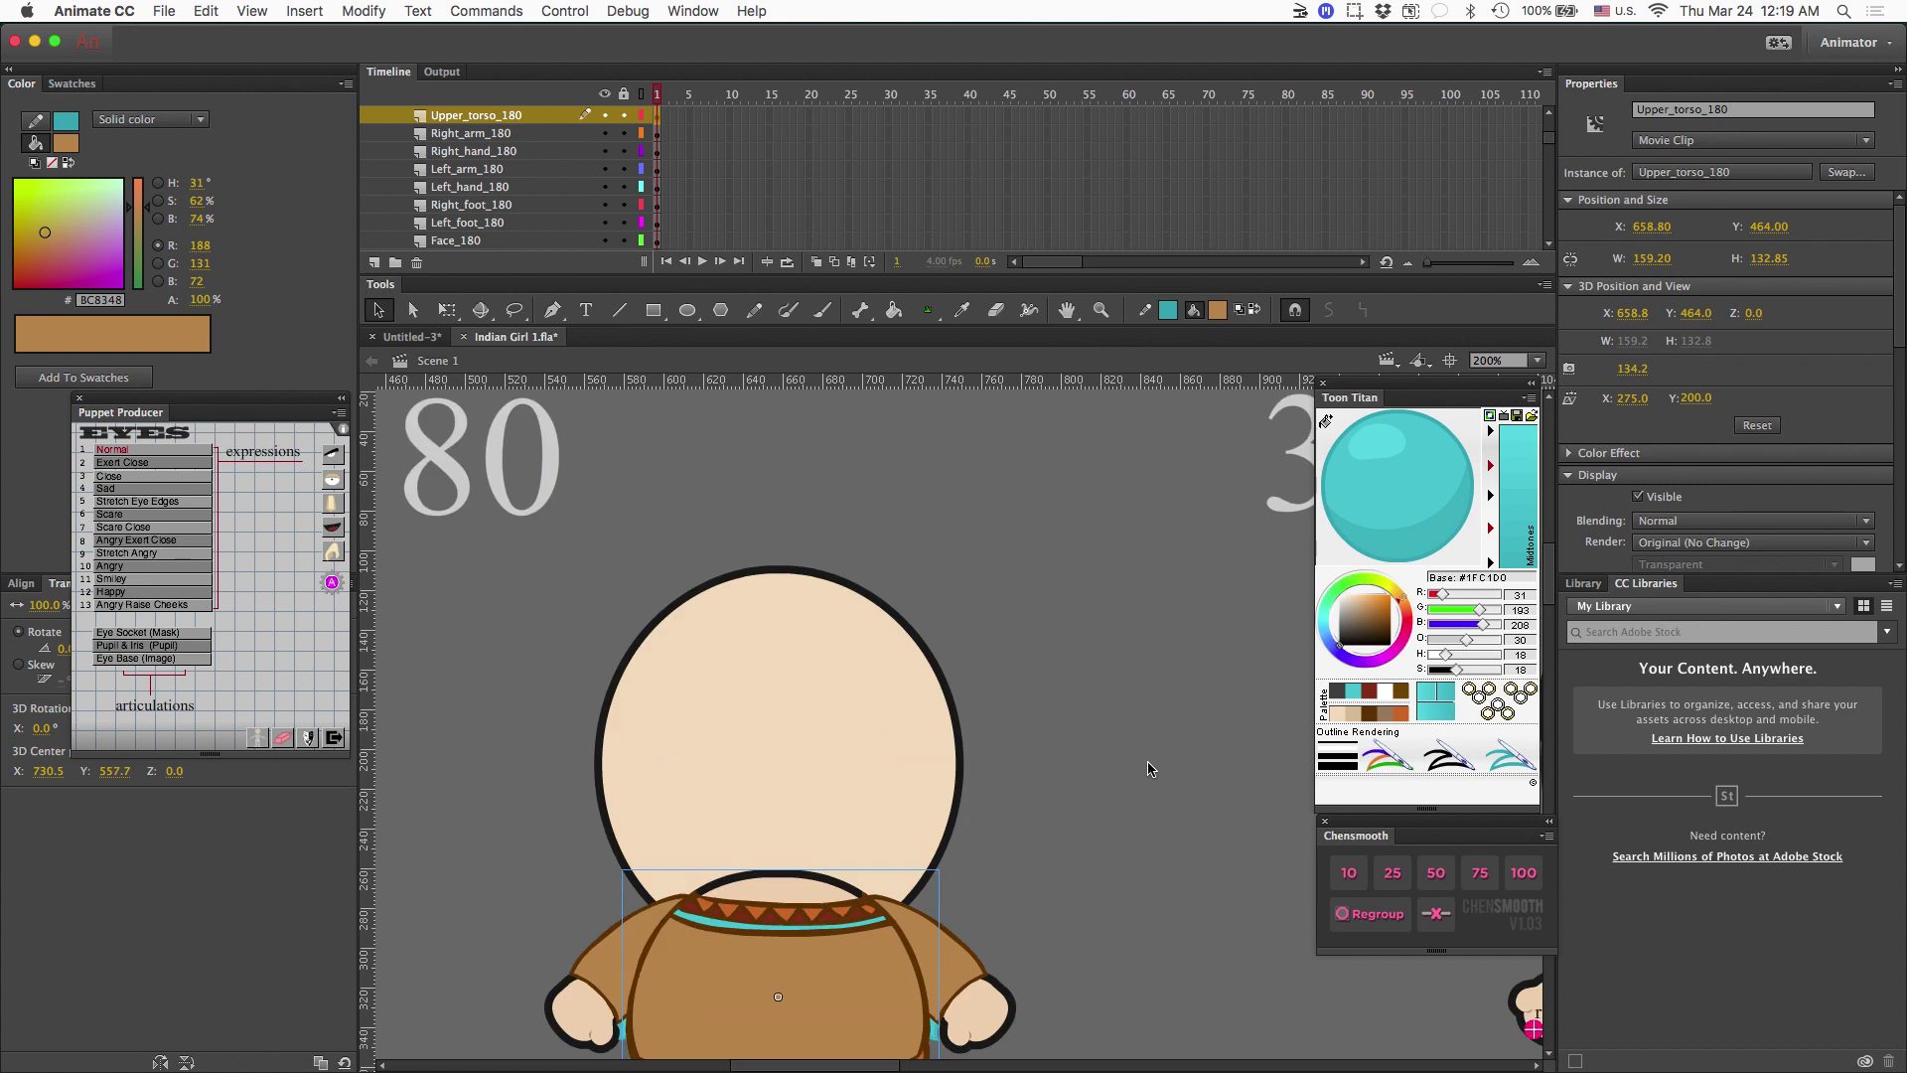
scroll(1150, 768, down, 1)
scroll(1149, 768, up, 1)
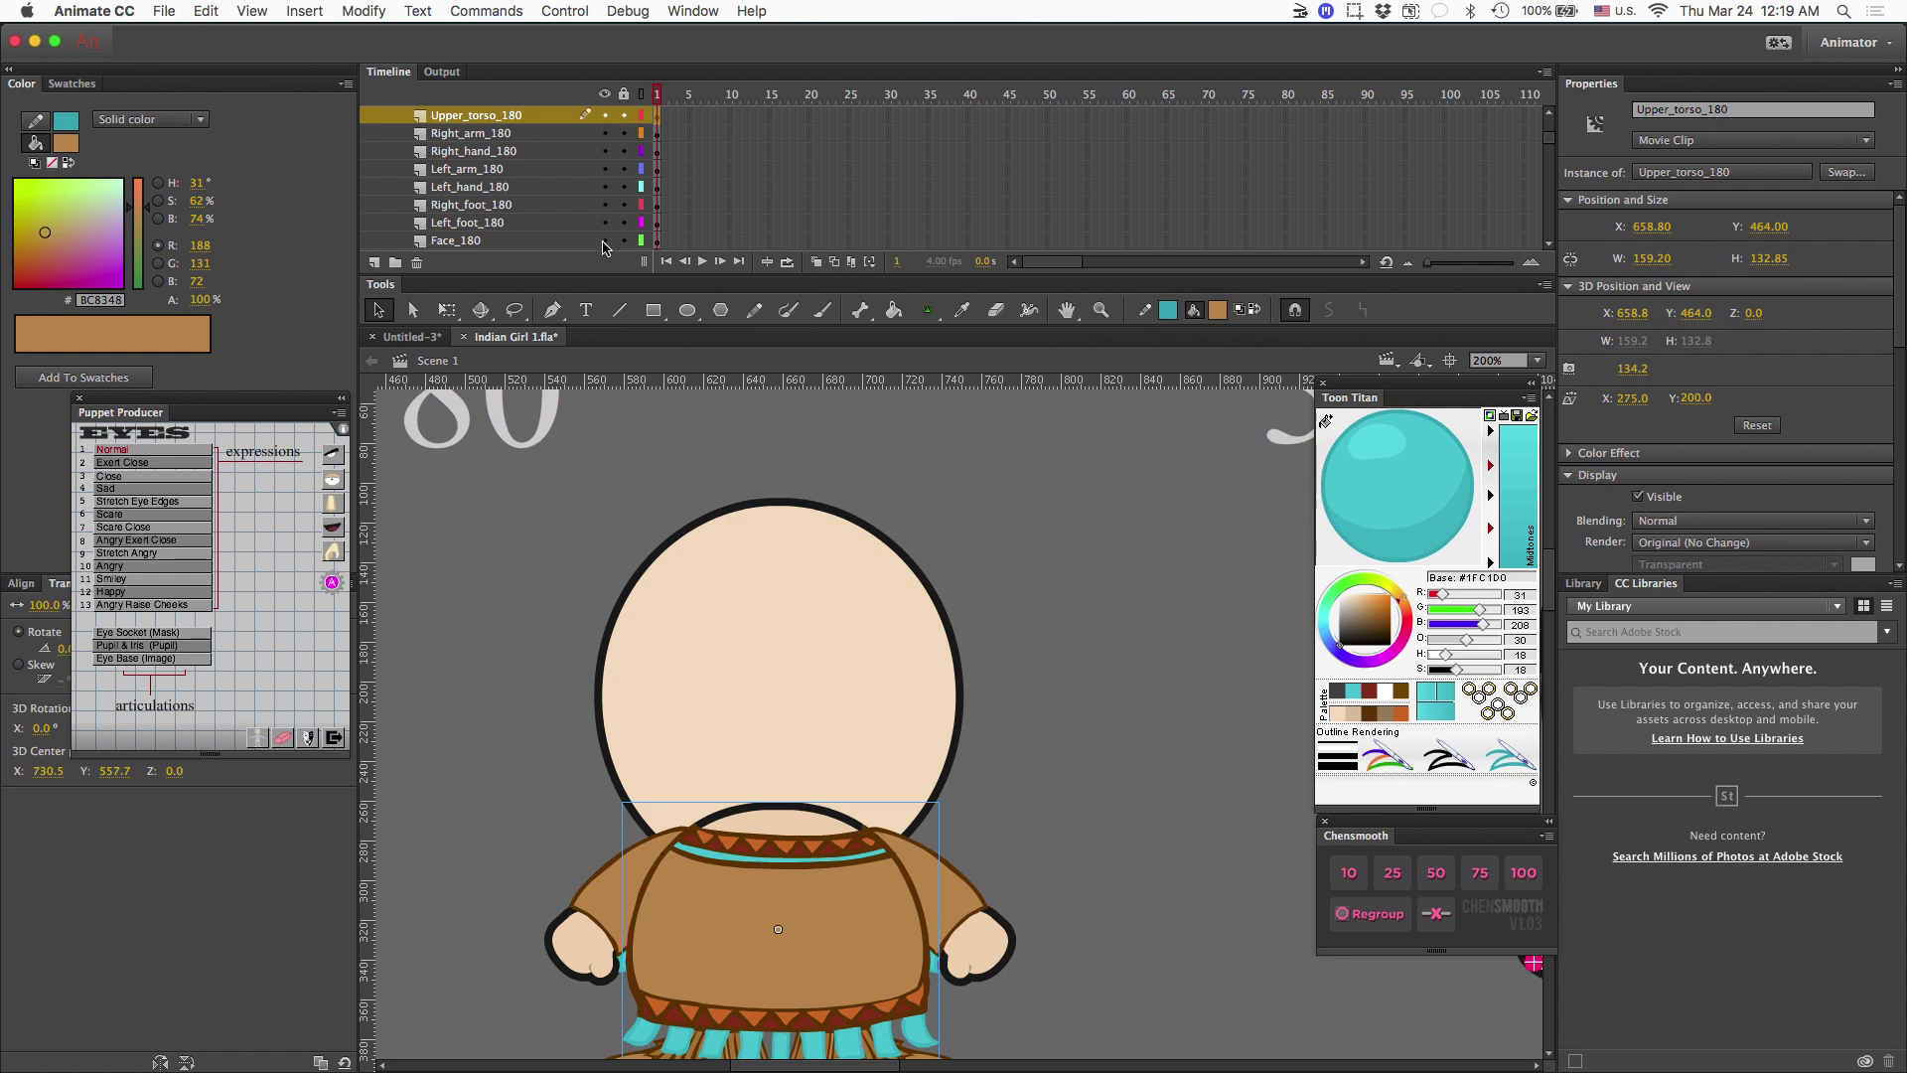
Show the Back_hair_180 layer and open the placeholder back-hair symbol for editing.
scroll(576, 189, up, 2)
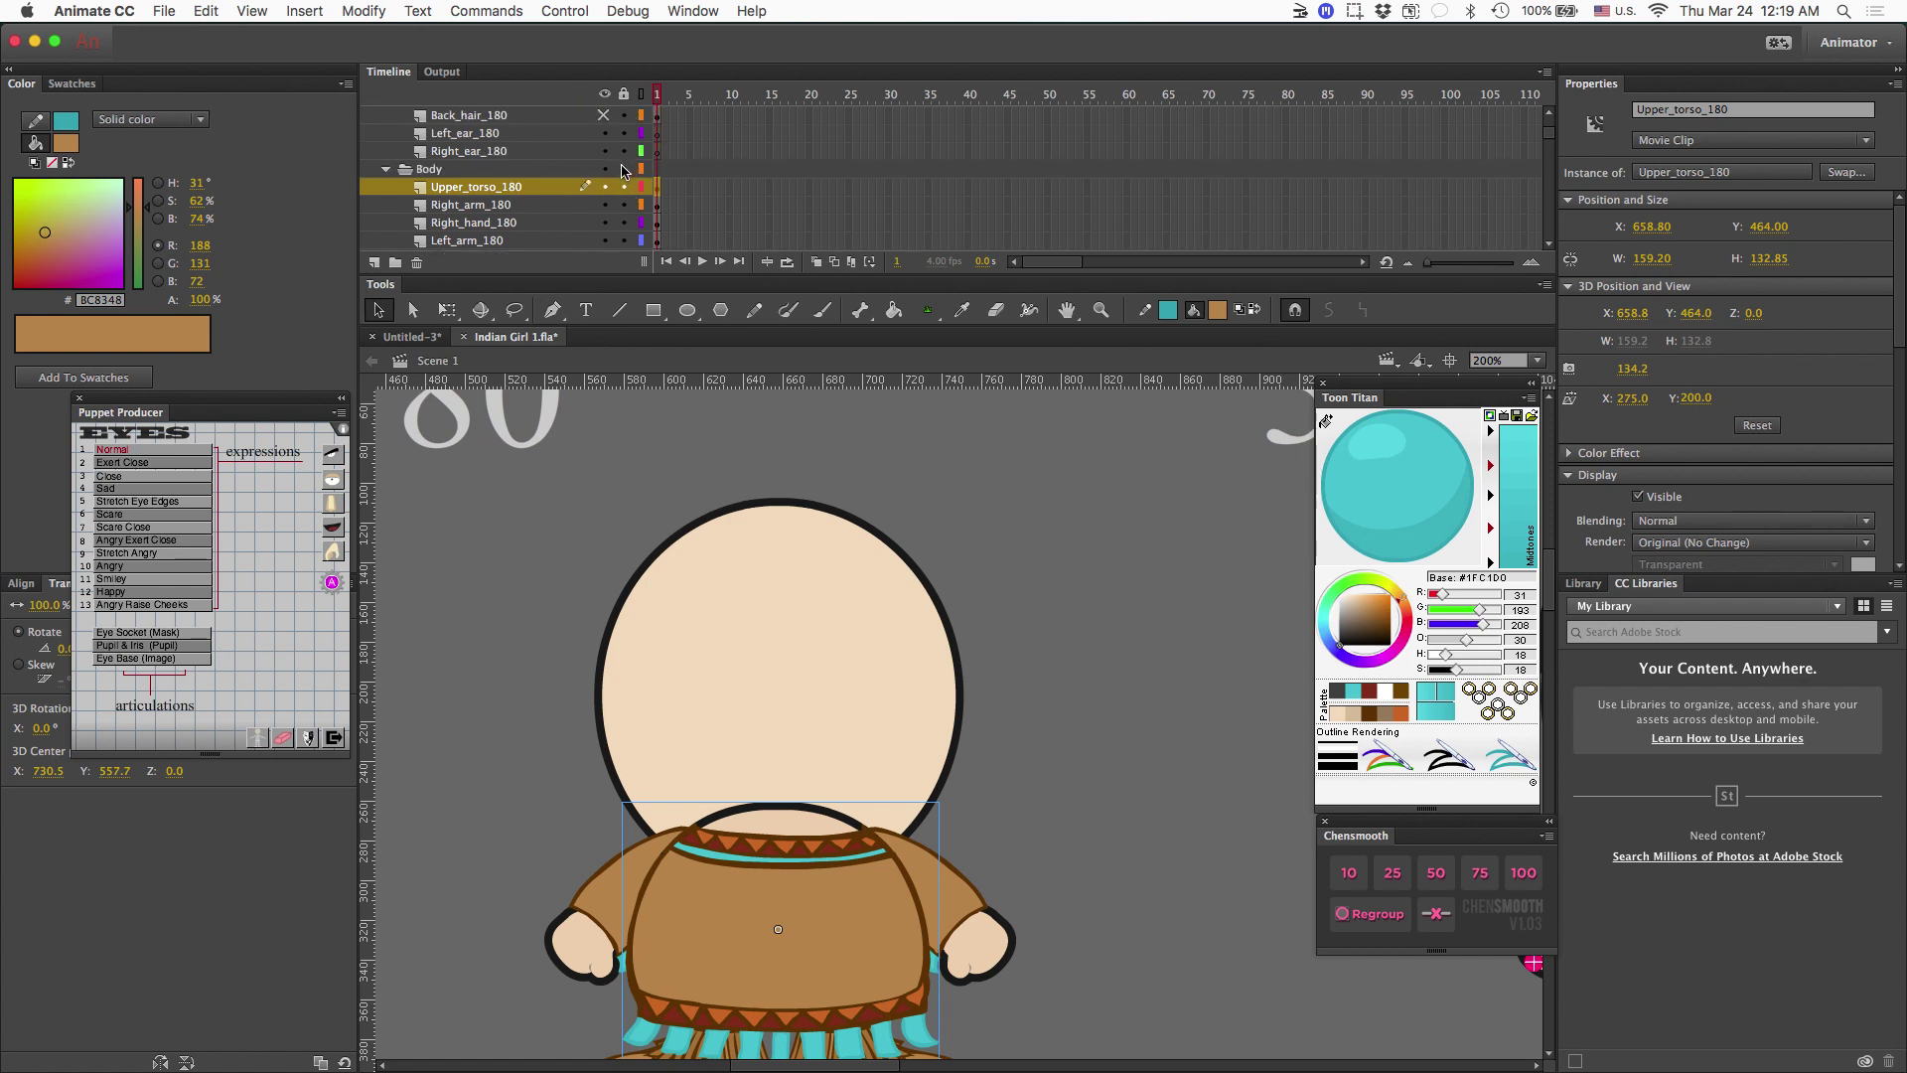
click(604, 116)
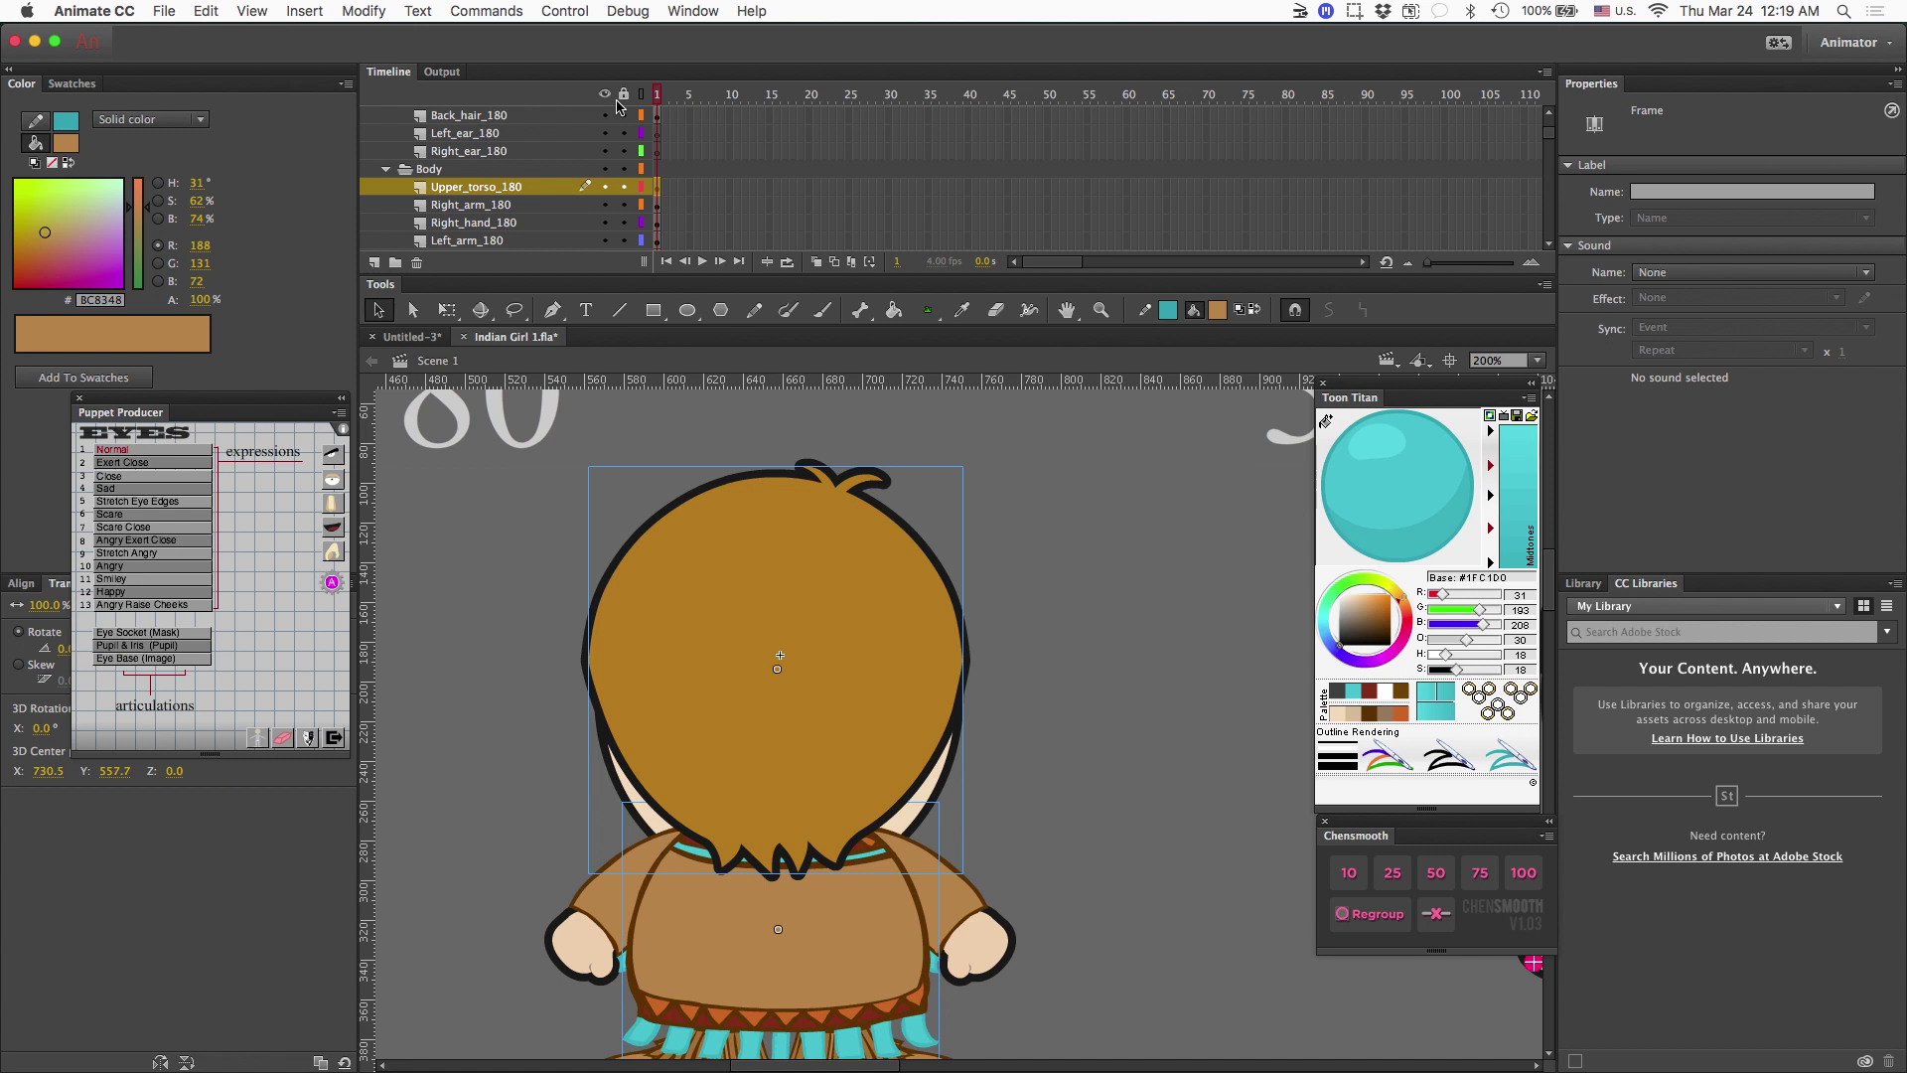
click(798, 545)
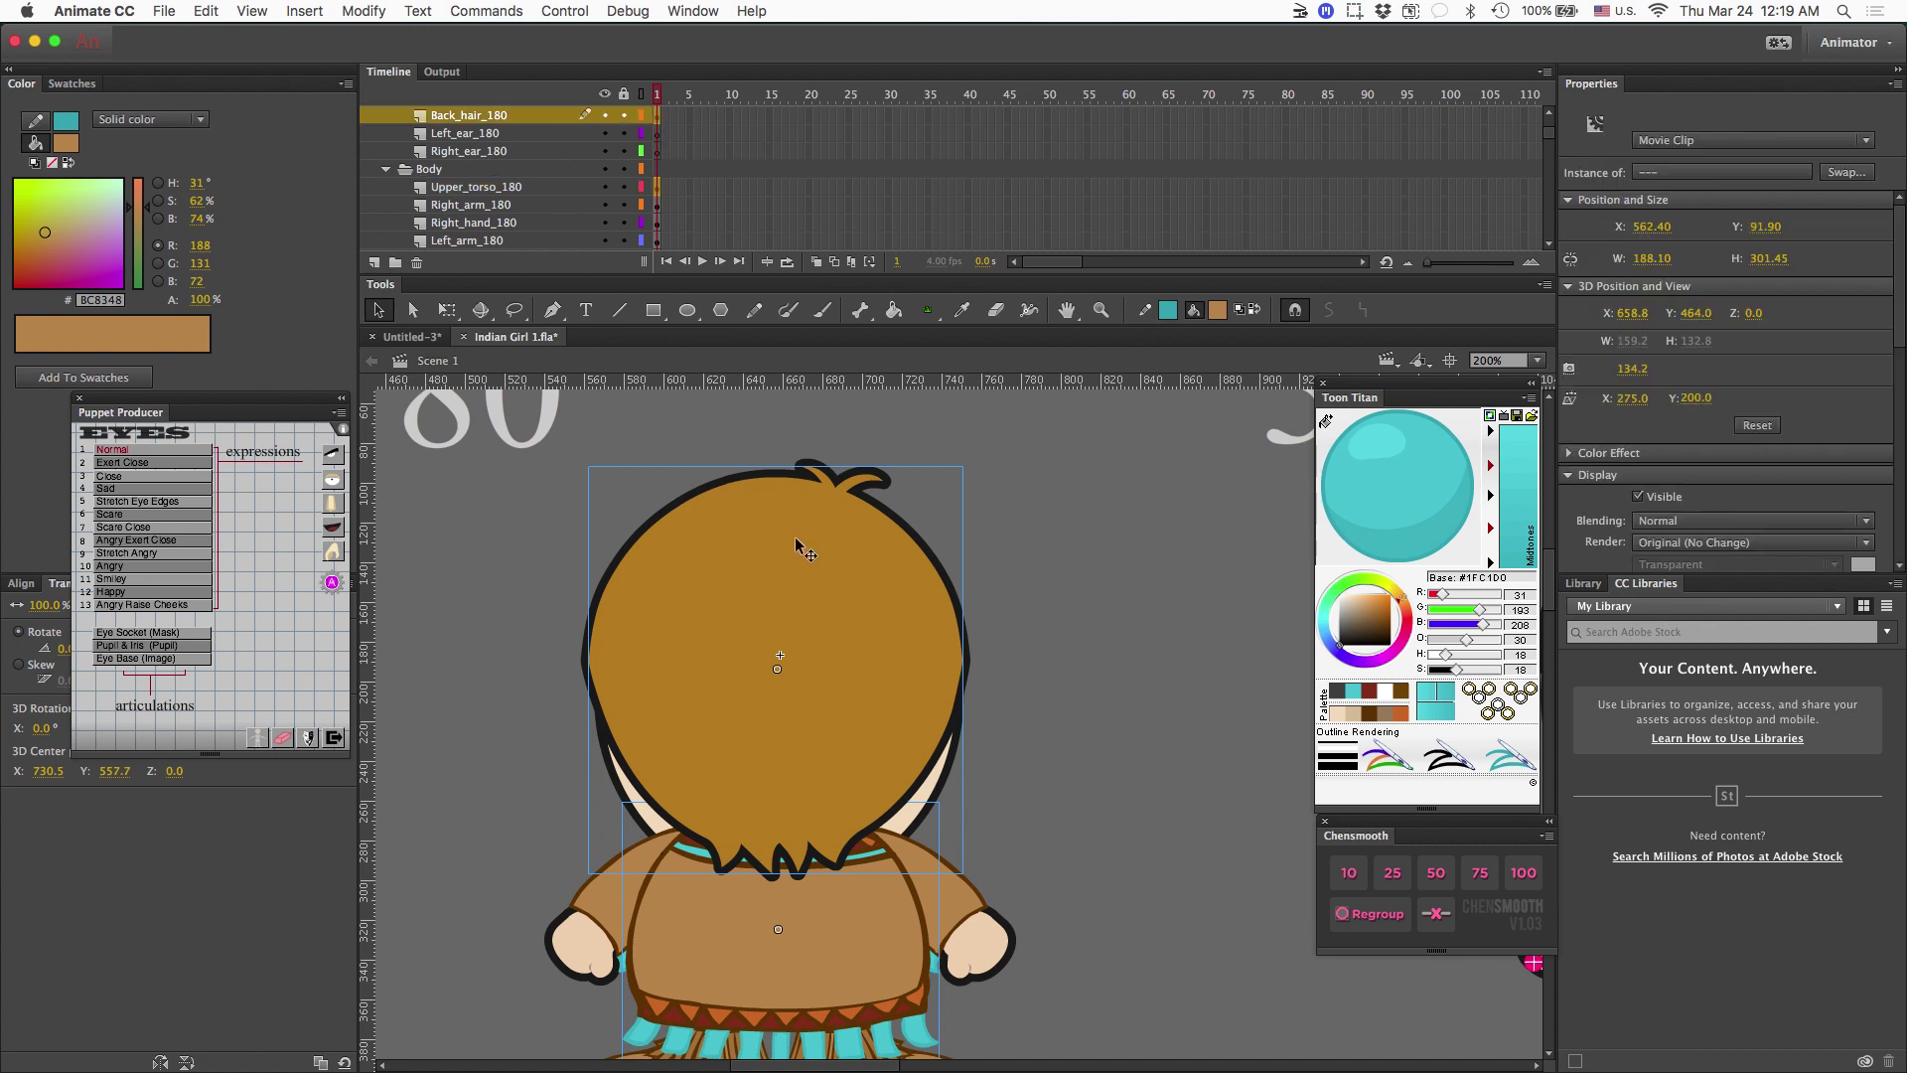
double_click(798, 544)
Copy all of the artwork inside the front view's Front_hair_0 symbol and return to the main scene.
scroll(798, 539, left, 5)
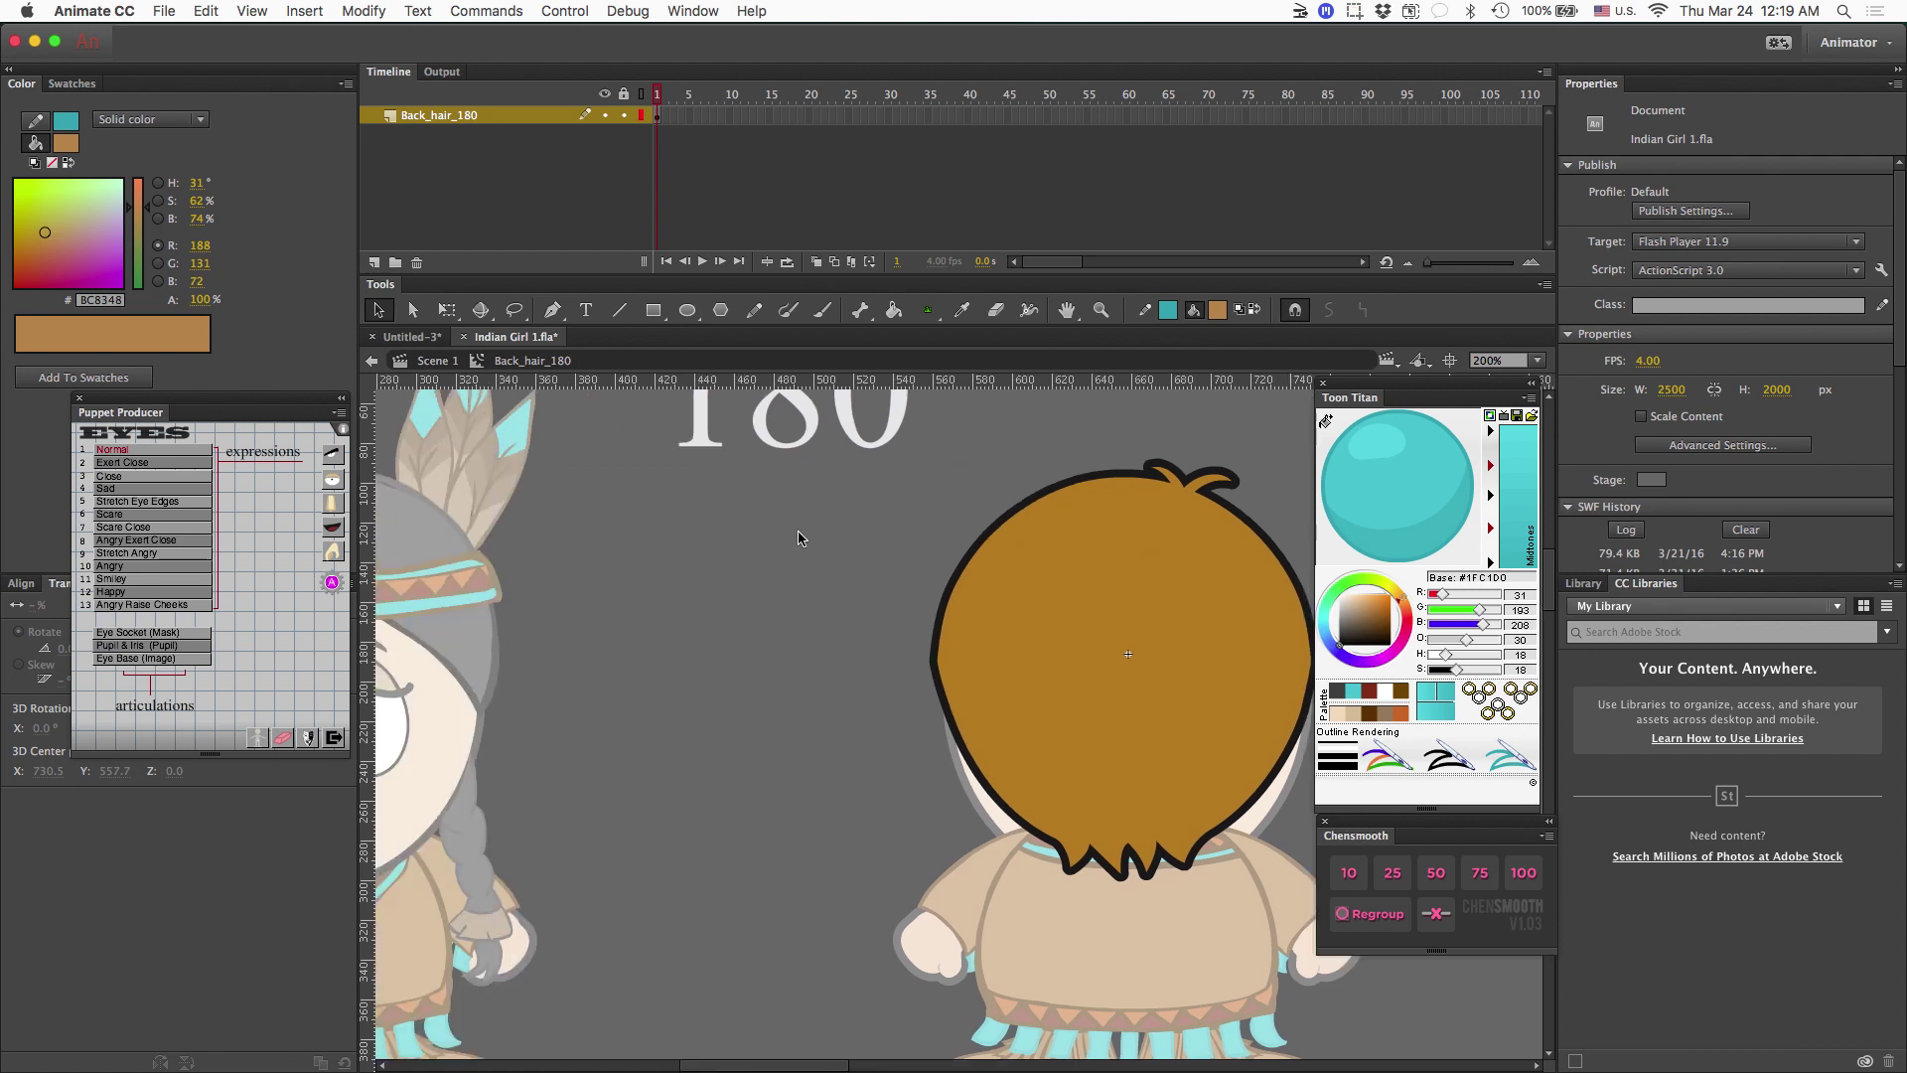
scroll(799, 538, left, 5)
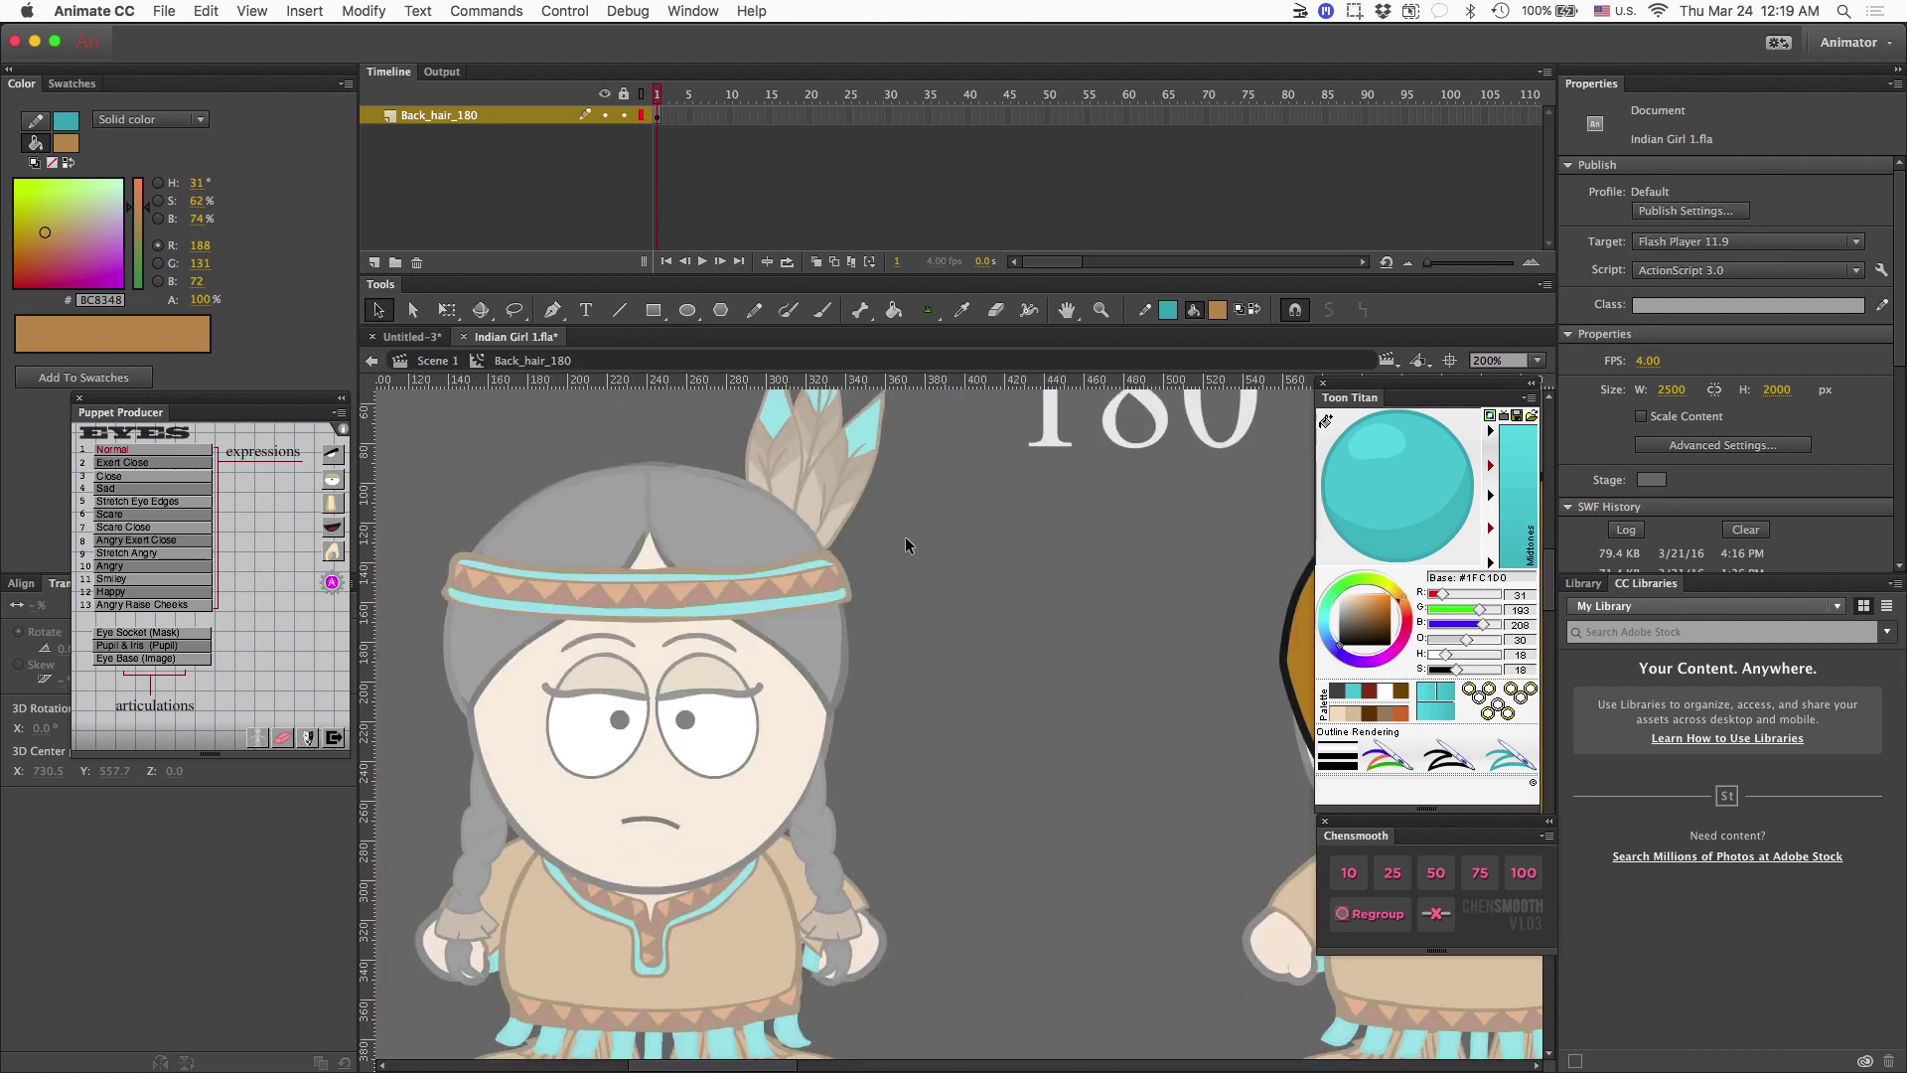
double_click(799, 530)
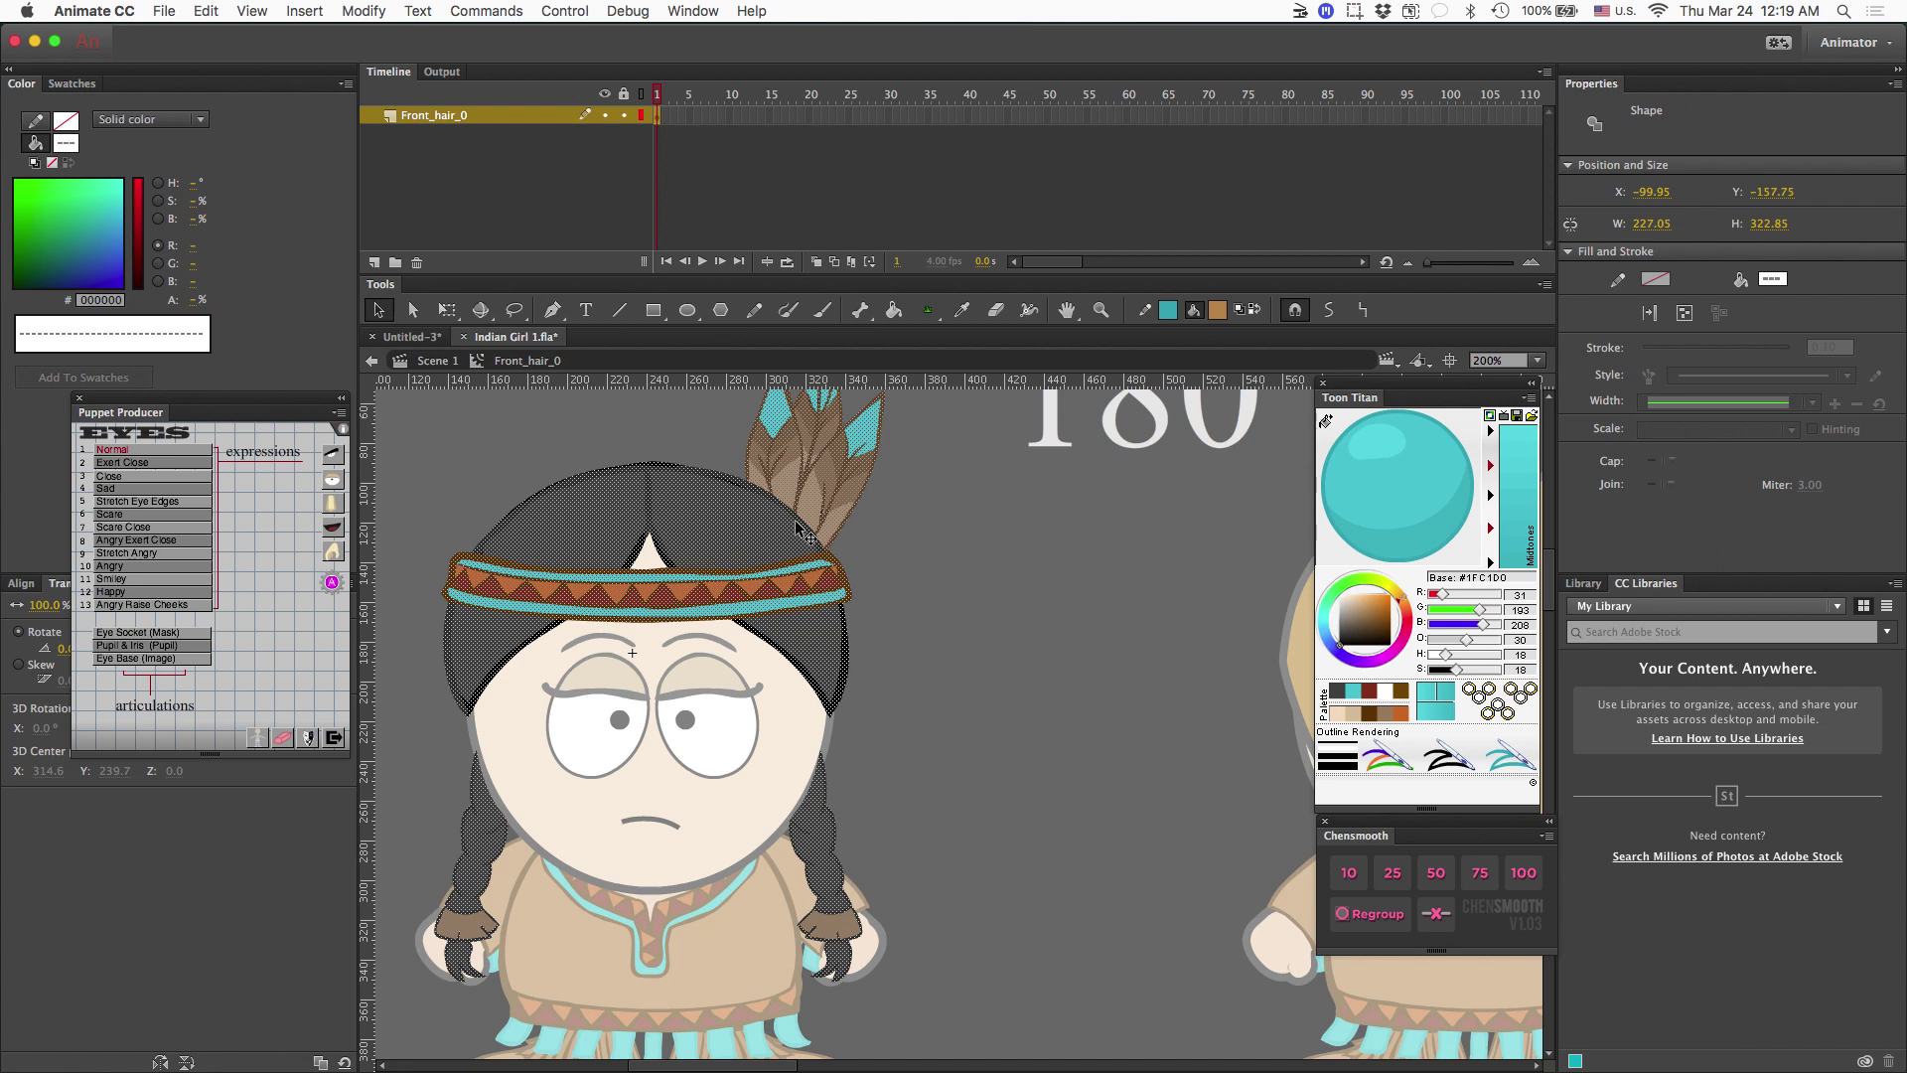
double_click(971, 529)
scroll(1034, 489, right, 10)
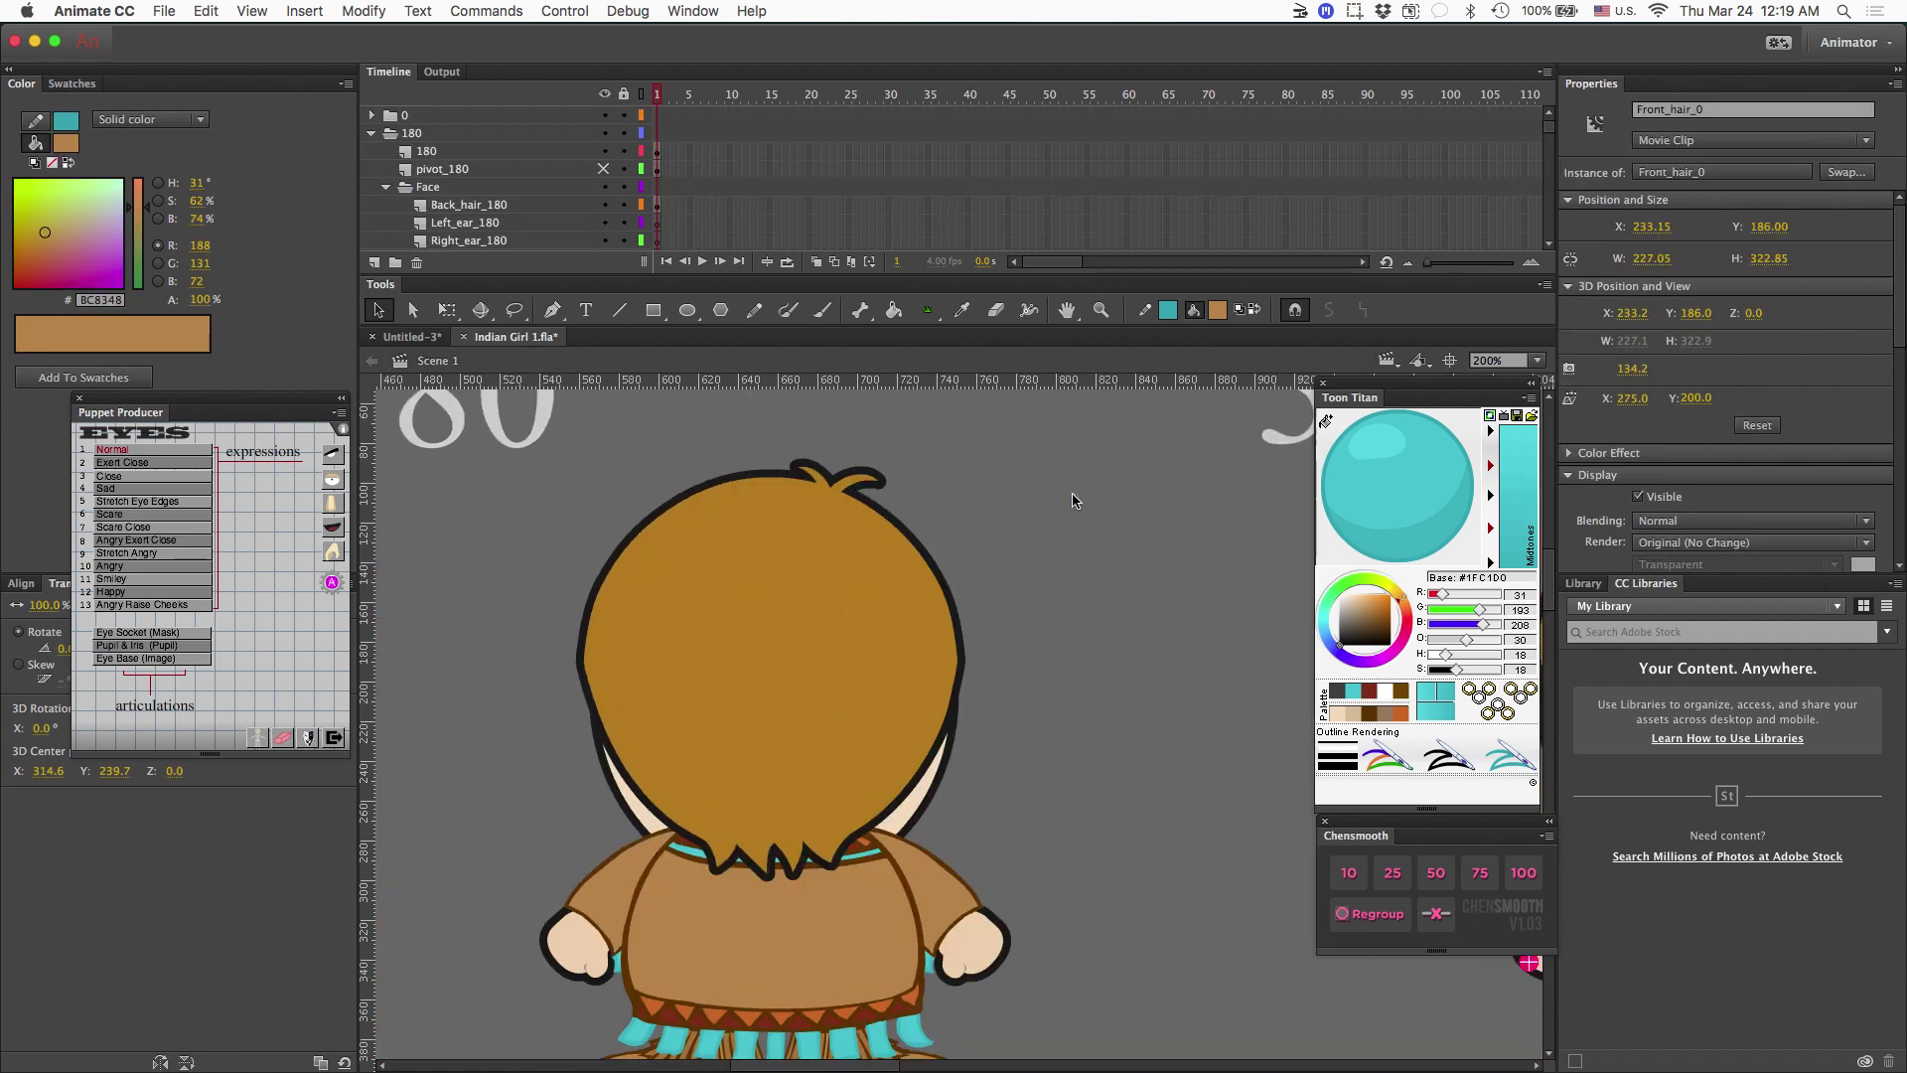
Replace the brown placeholder hair inside the Back_hair_180 symbol with the copied front hair, pasted in place.
click(834, 566)
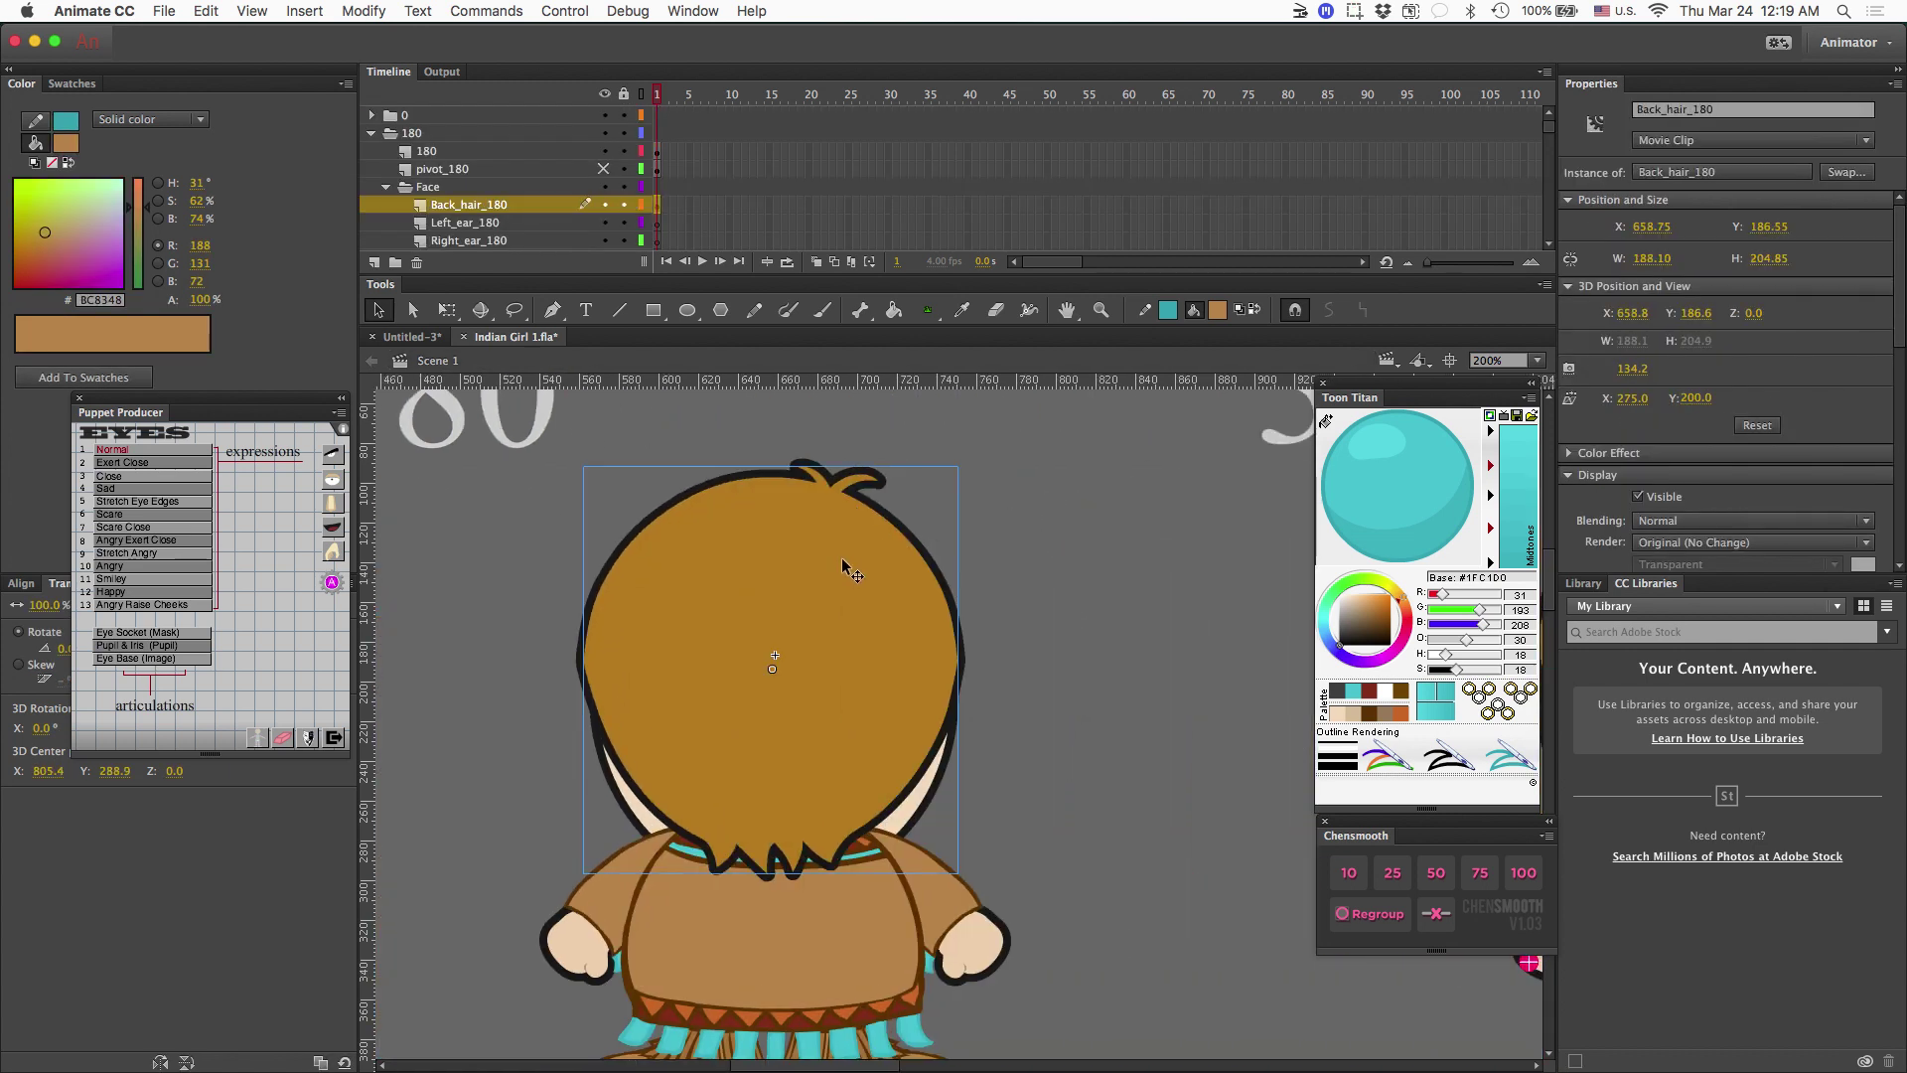
double_click(846, 554)
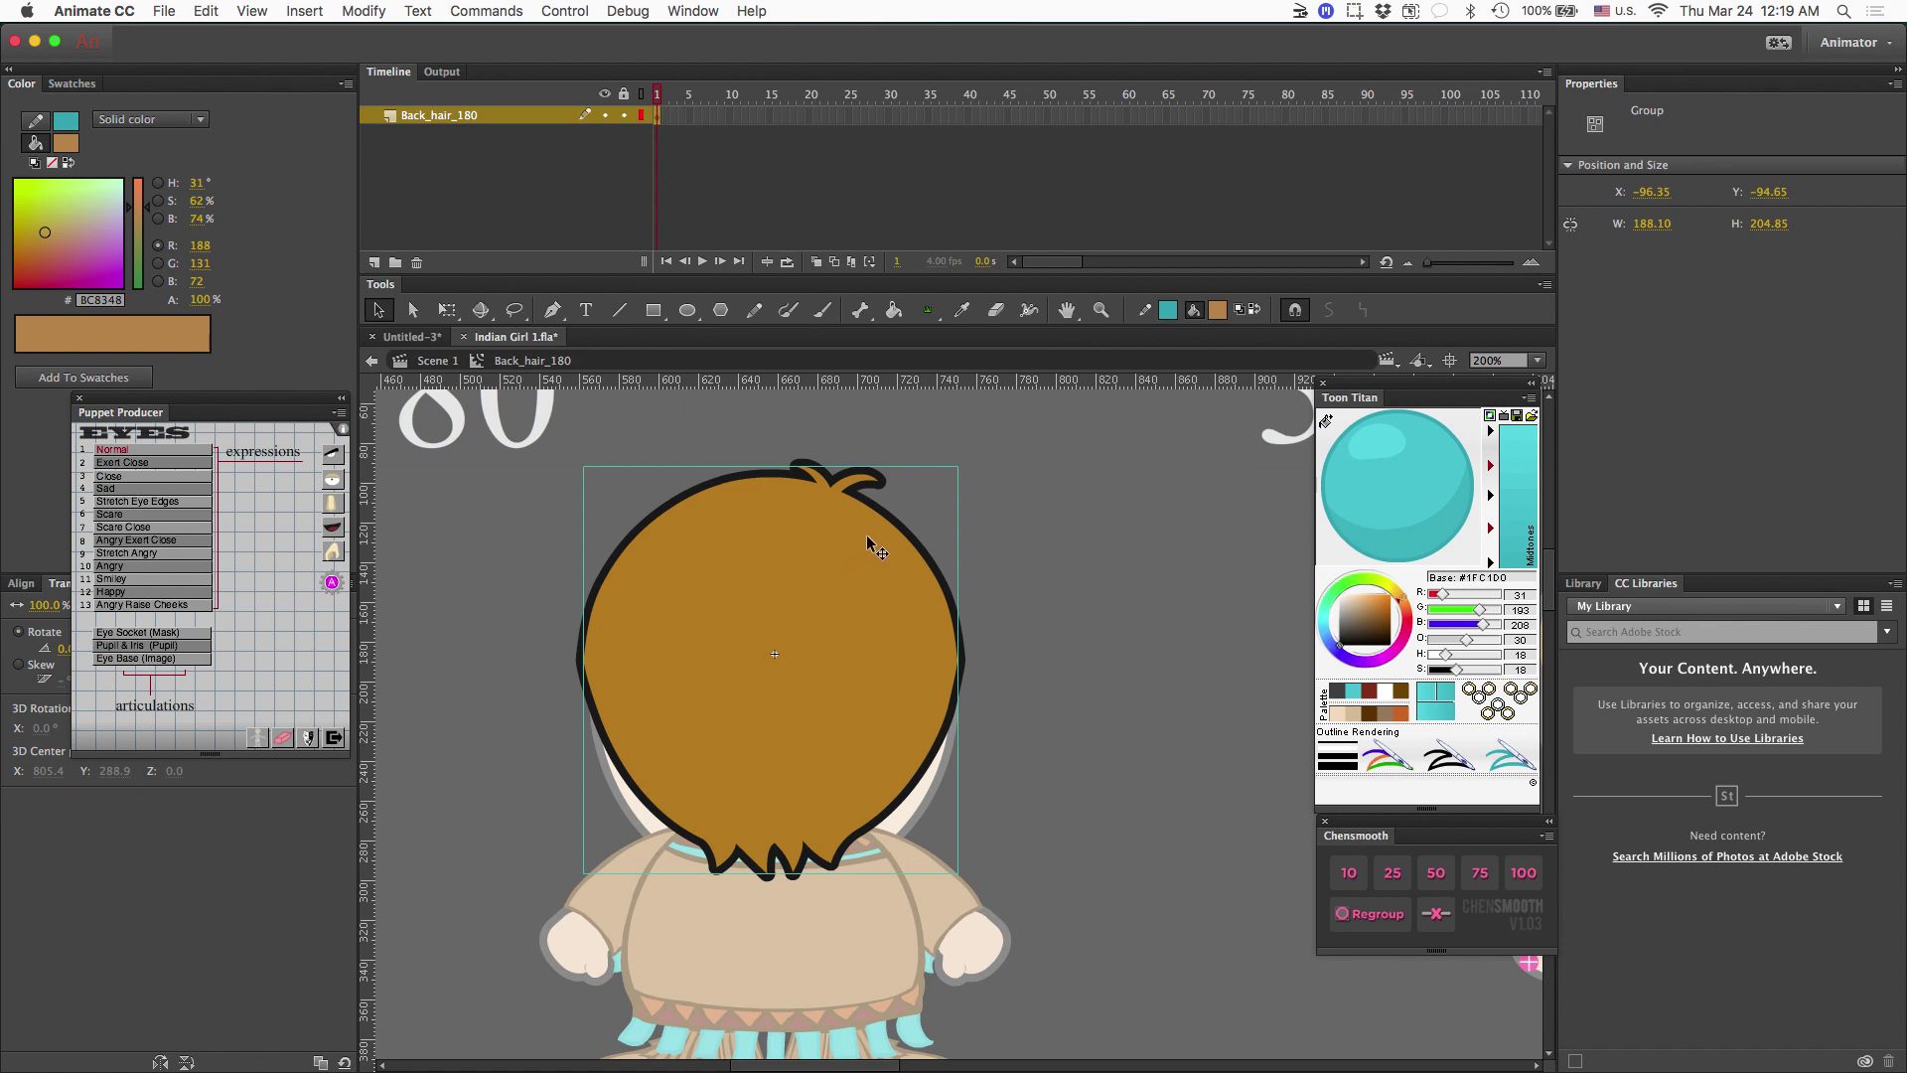
key(Delete)
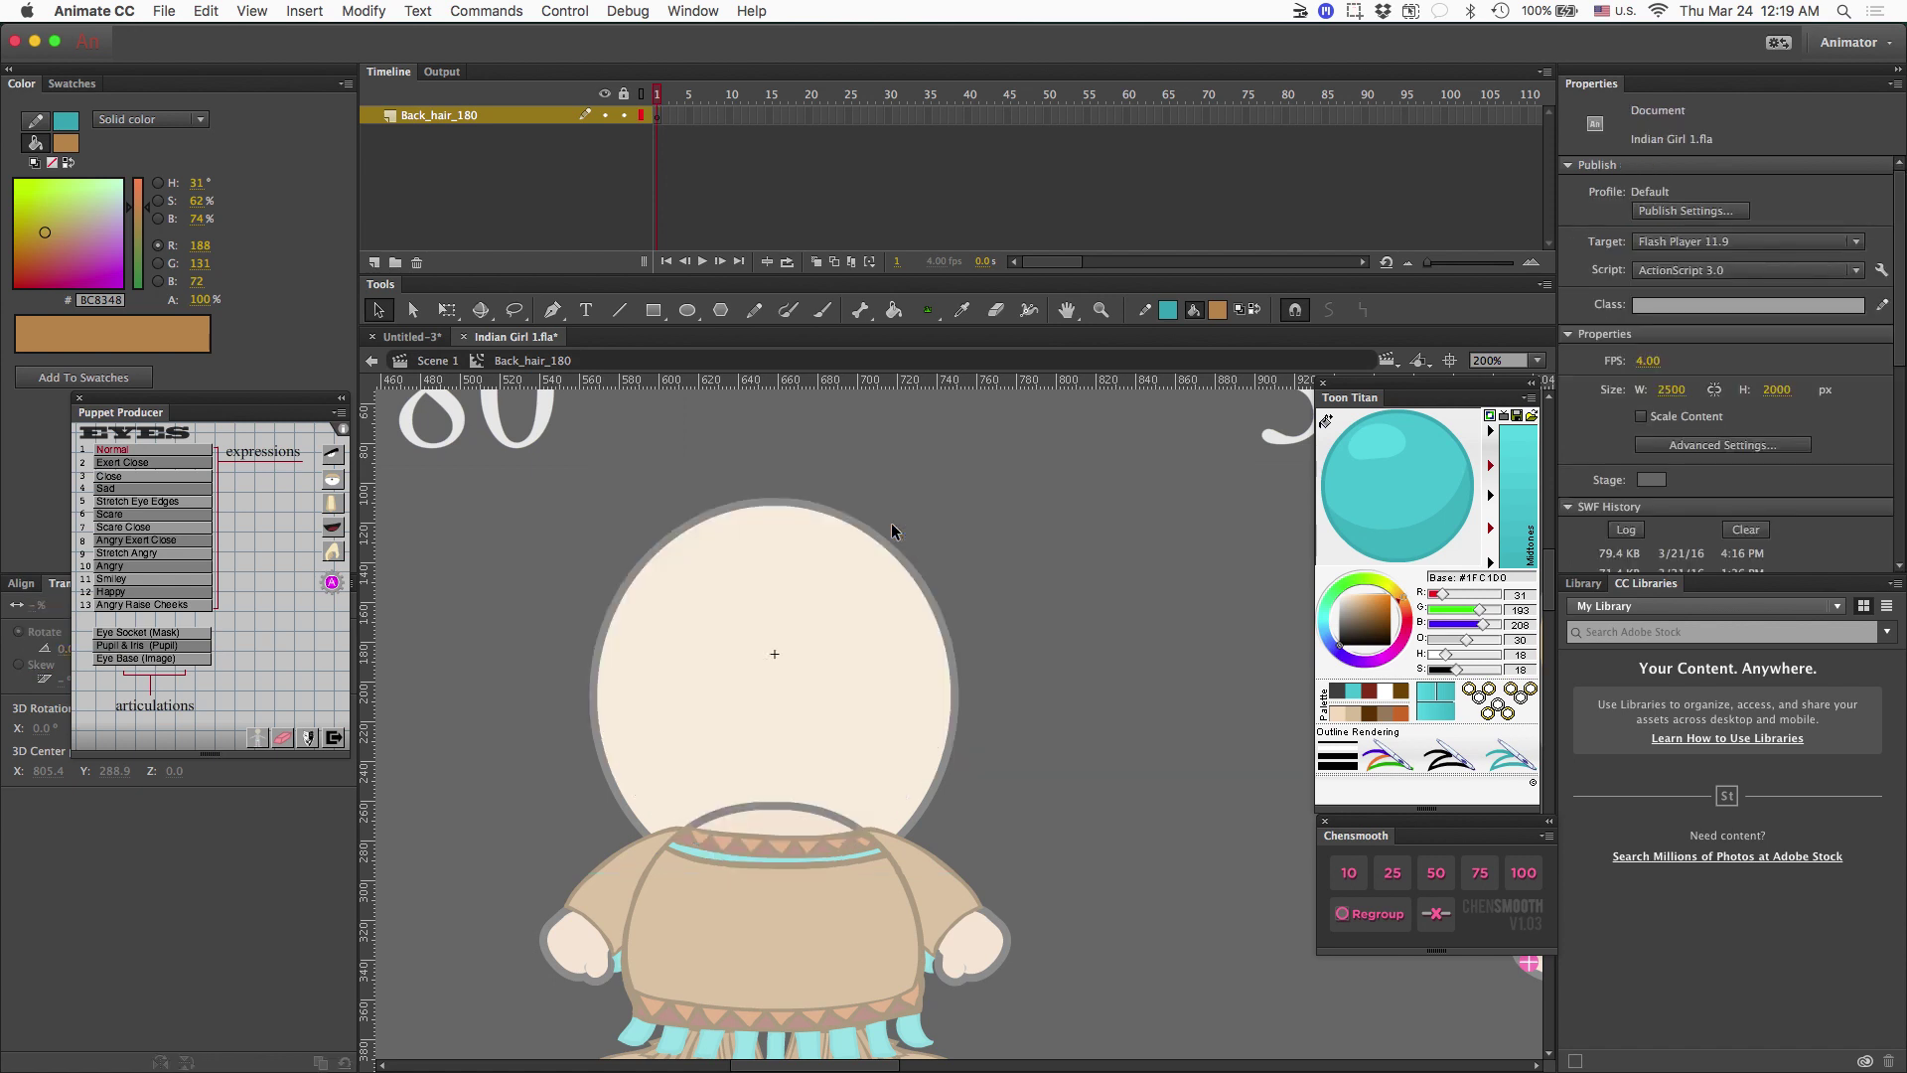
key(super+shift+v)
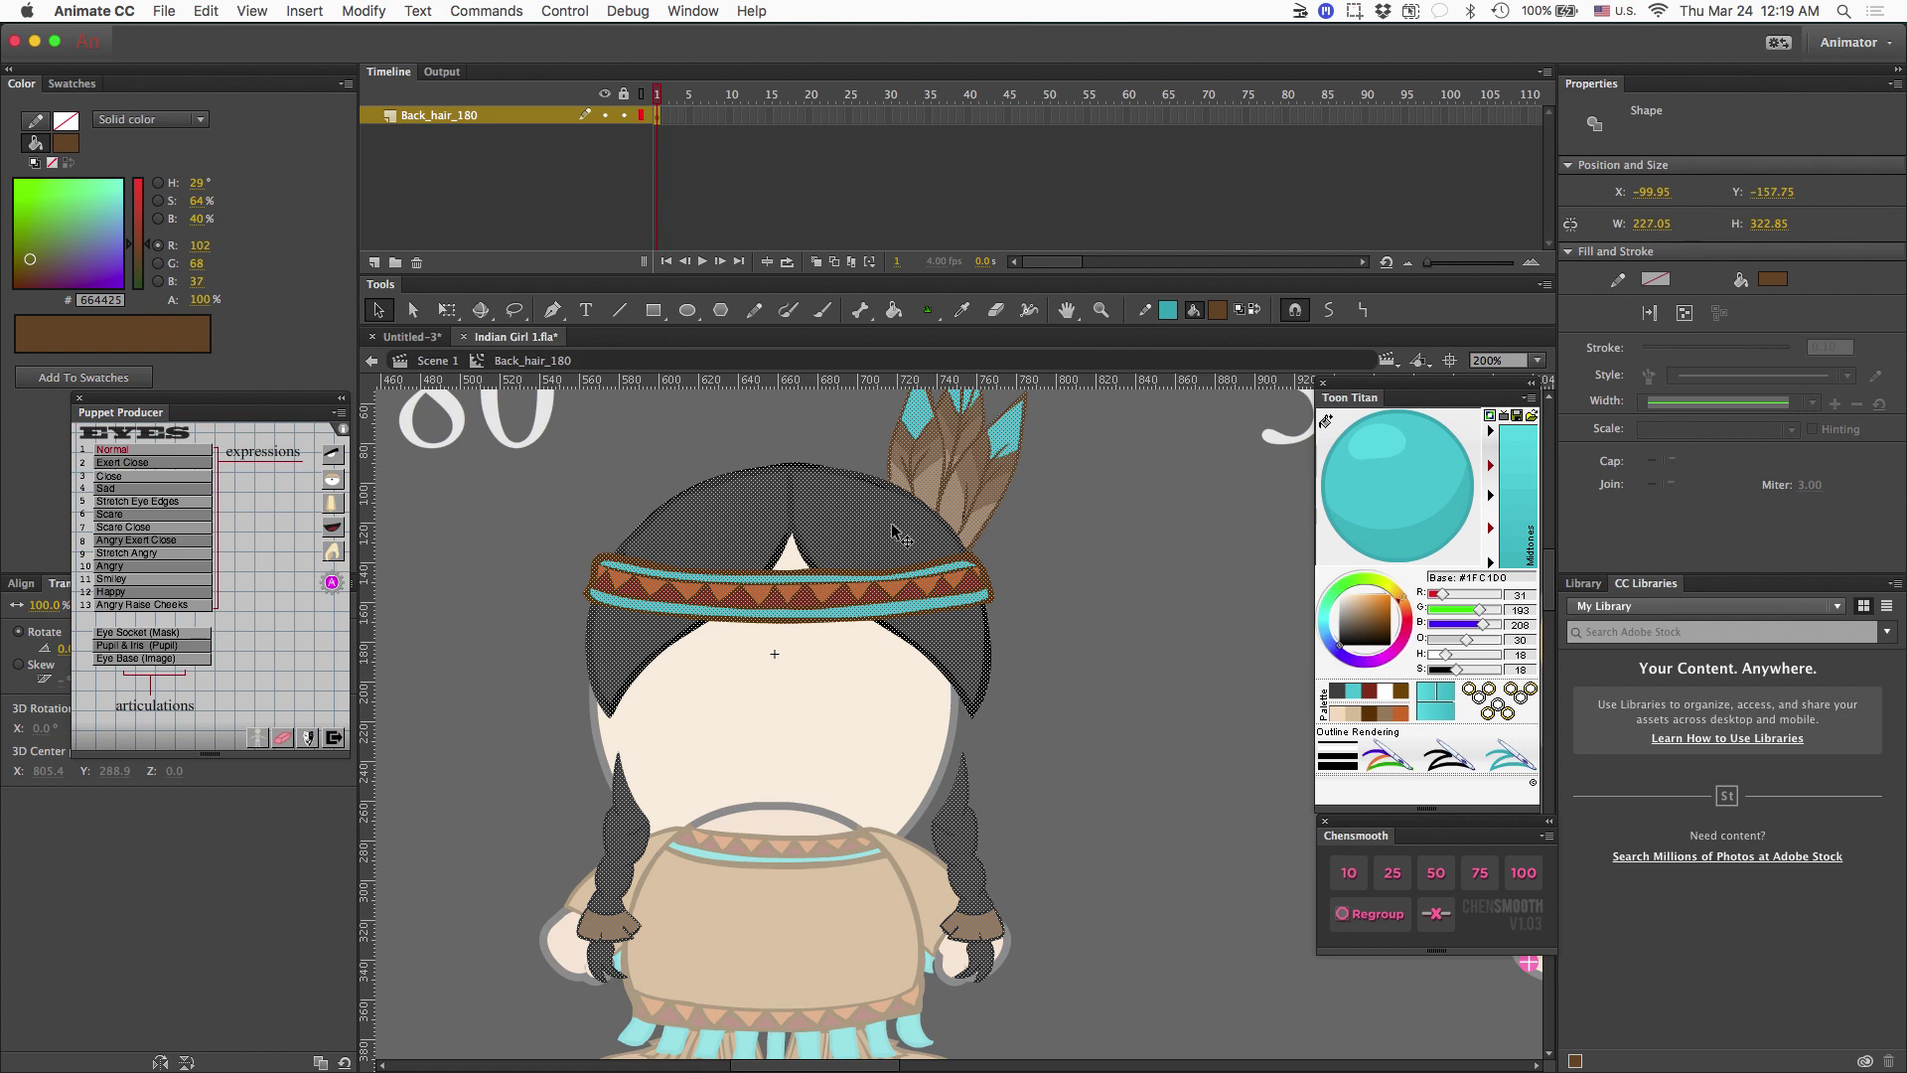
Nudge the pasted hair left to X -107.95 so it is centred over the back-view head.
key(Left)
key(Left)
key(Left)
key(Left)
key(Left)
key(Left)
key(Left)
key(Left)
key(Left)
key(Left)
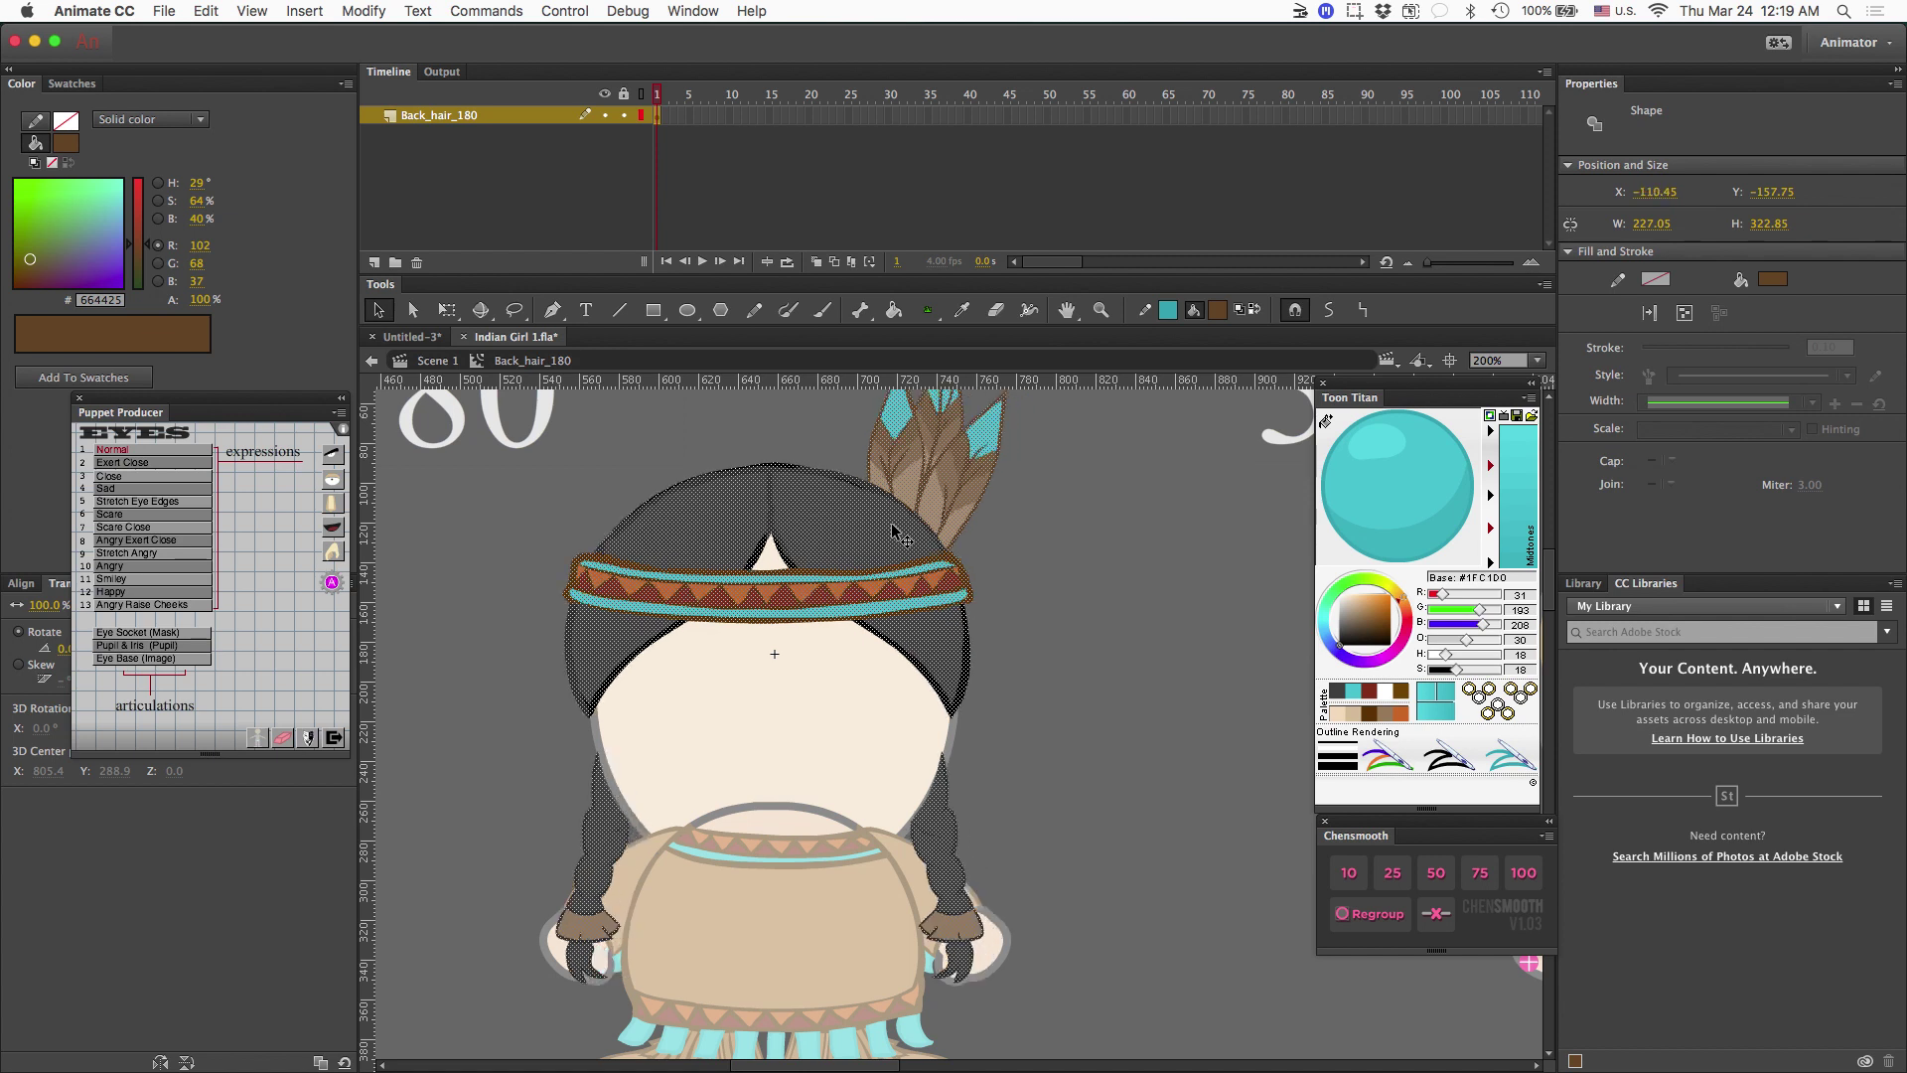
key(Right)
key(Right)
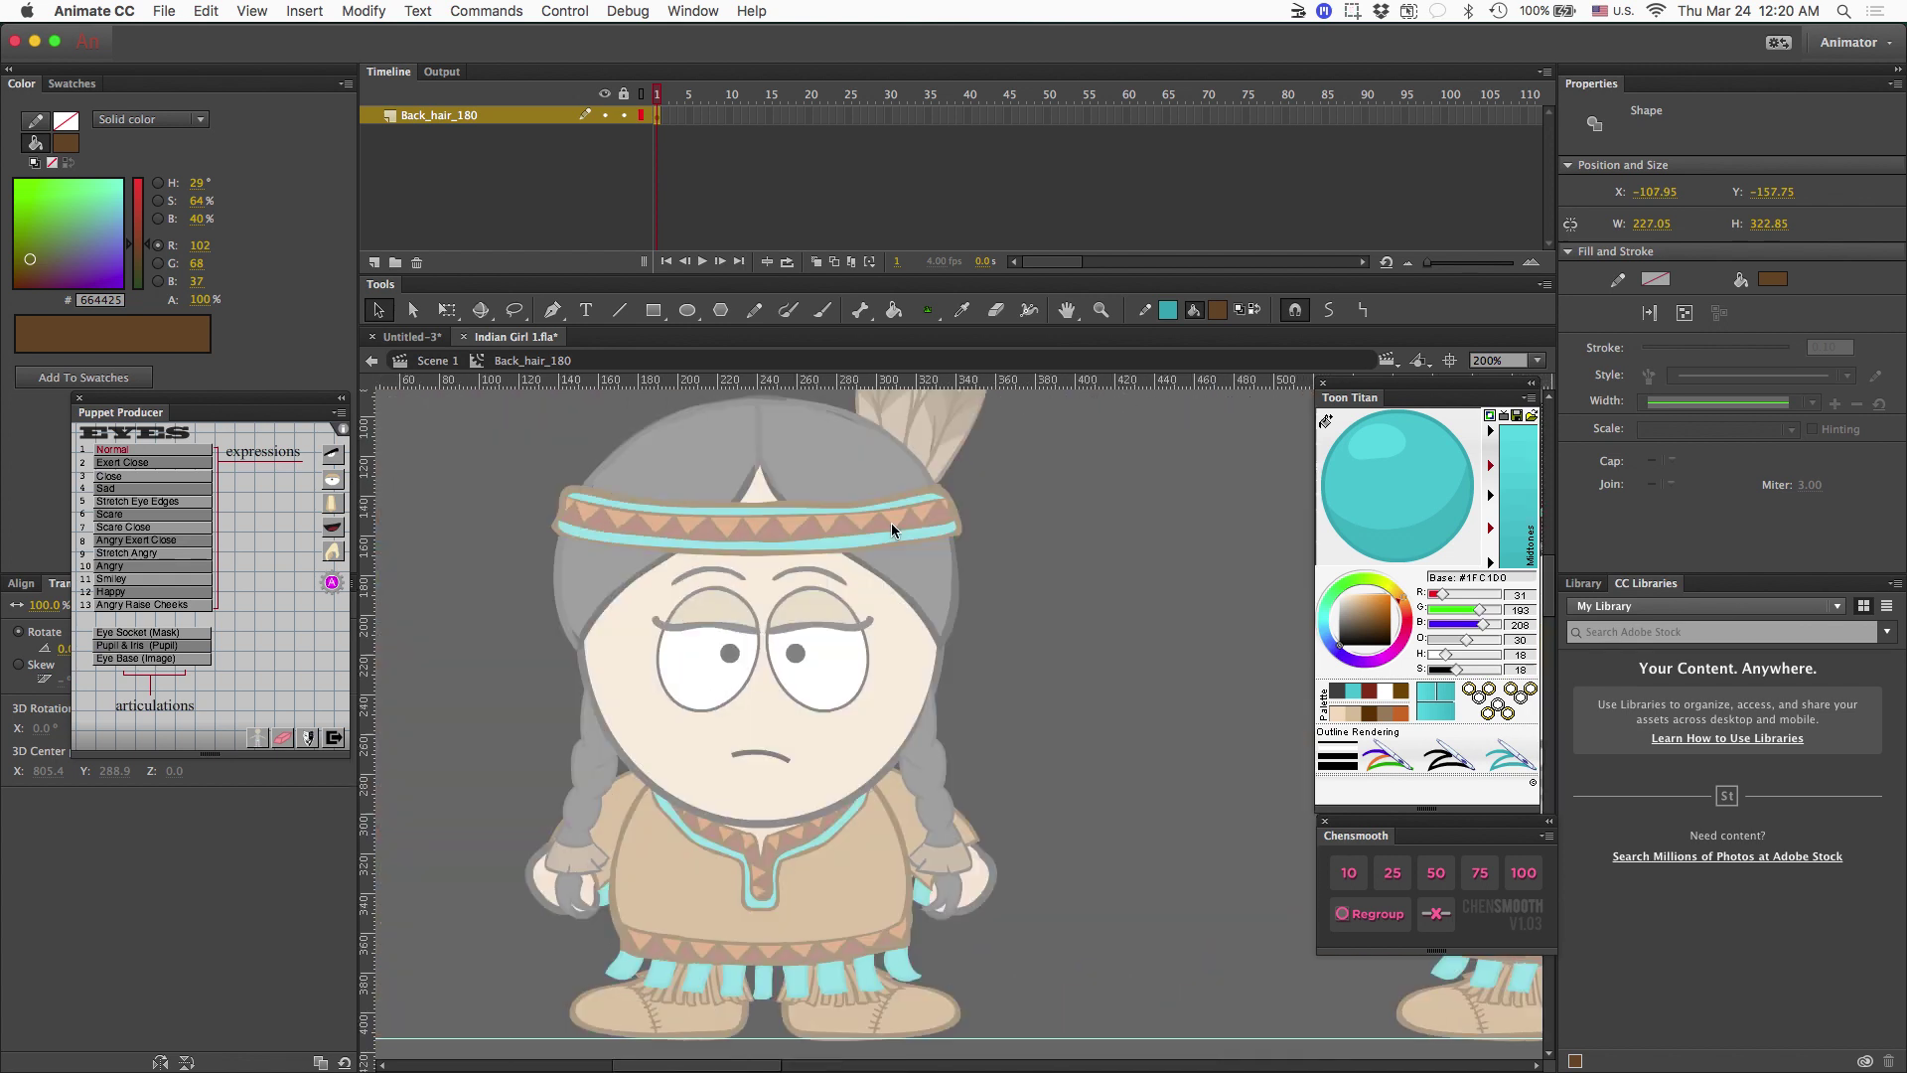
Nudge the selected hair artwork horizontally from the back view to X -457.95, over the front-view character's head.
scroll(891, 526, right, 5)
scroll(891, 529, up, 3)
scroll(891, 529, right, 4)
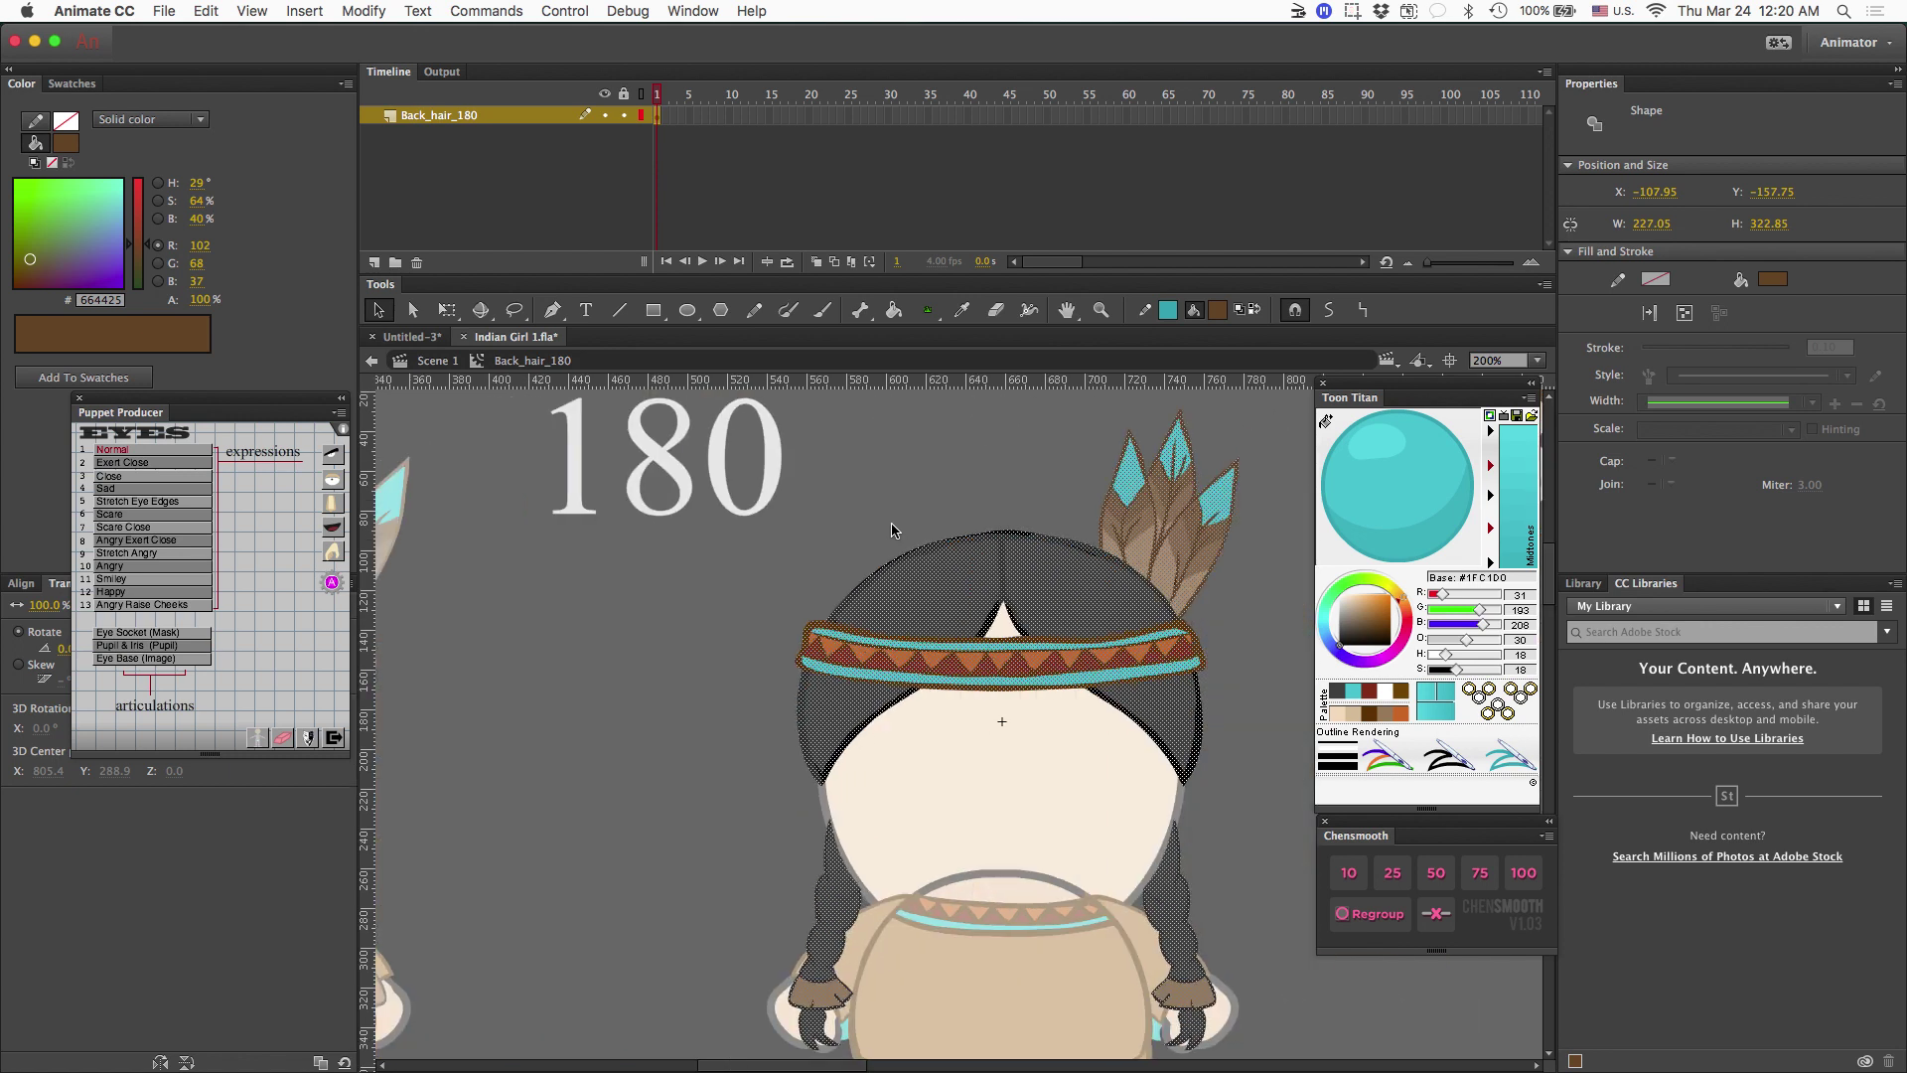
scroll(892, 529, left, 5)
scroll(891, 530, down, 5)
scroll(891, 529, up, 2)
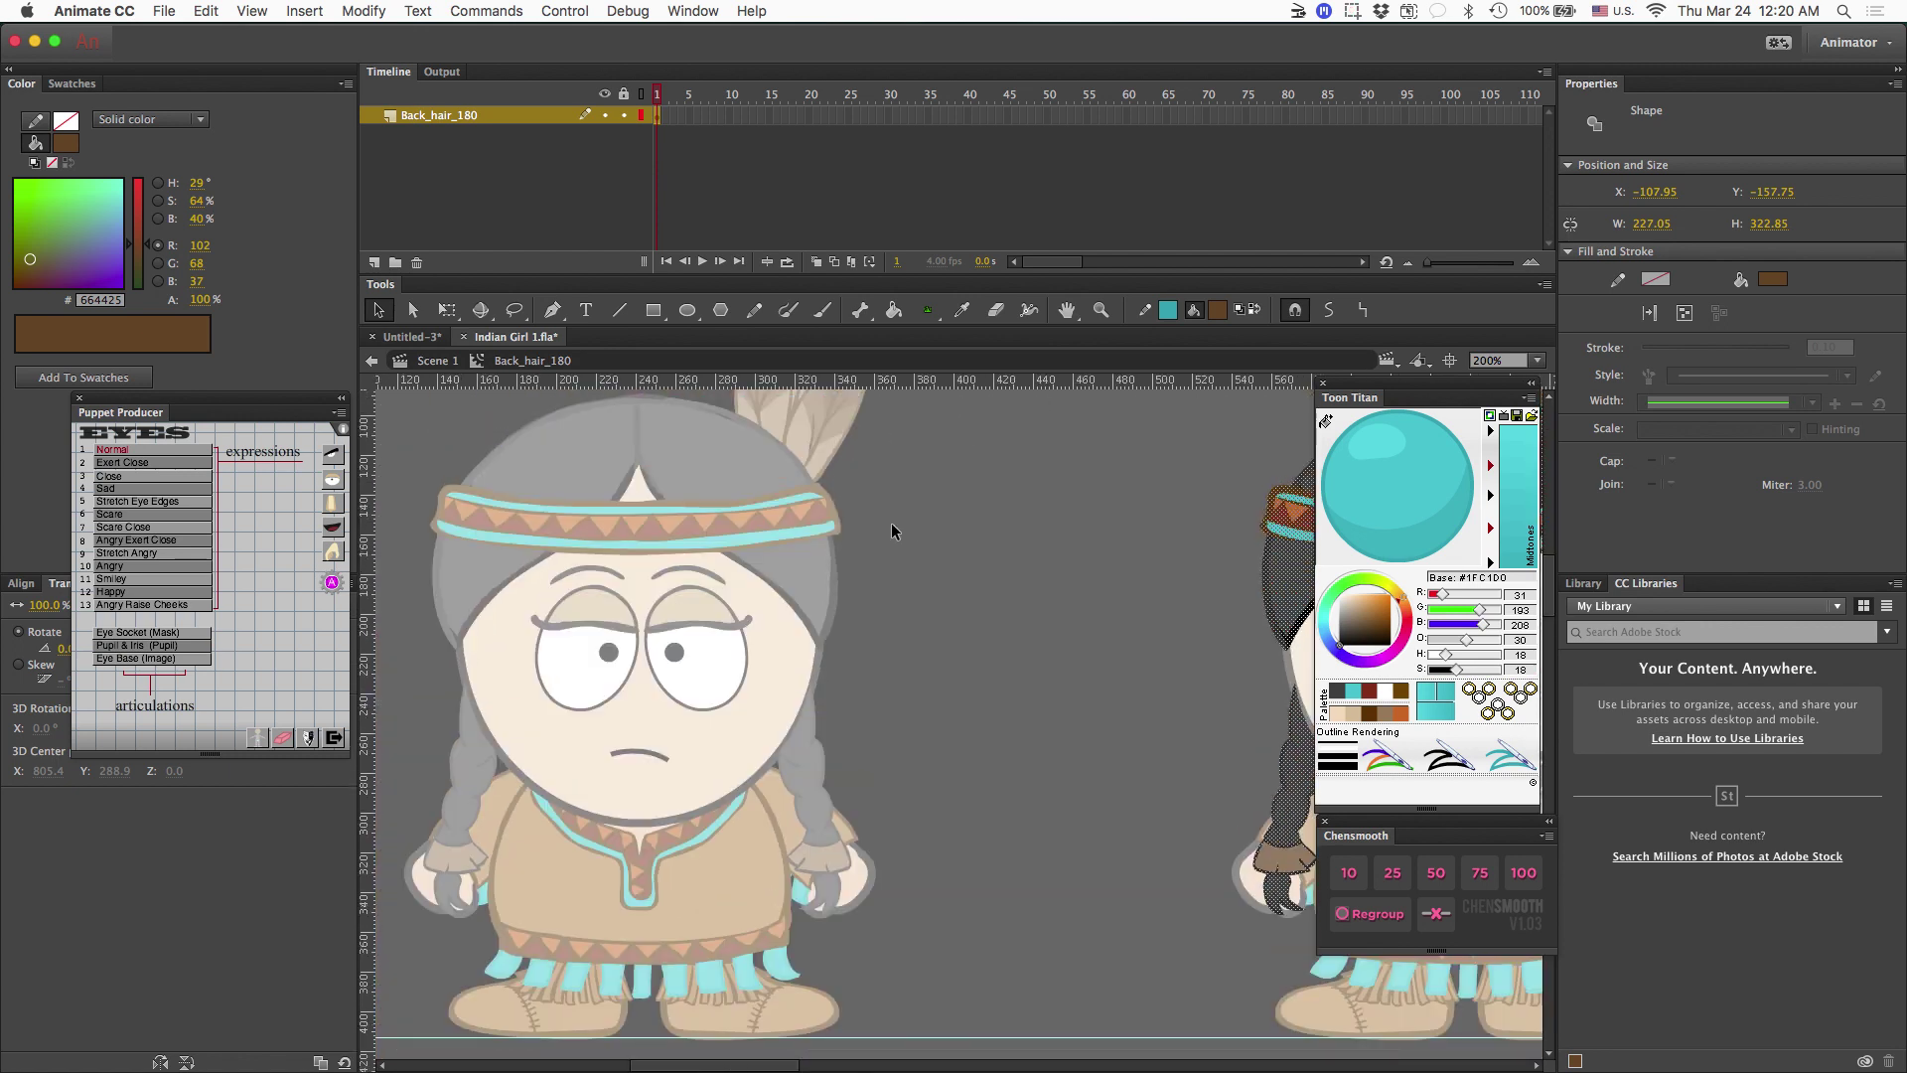
key(Left)
key(Left)
key(Left)
key(Left)
key(Left)
key(Left)
key(Left)
key(Left)
key(Left)
key(Left)
key(Left)
key(Left)
key(Left)
key(Left)
key(Left)
key(Left)
key(Left)
key(Left)
key(Left)
key(Left)
key(Left)
key(Left)
key(Left)
key(Left)
key(Left)
key(Left)
key(Left)
key(Left)
key(Left)
key(Left)
key(Left)
key(Left)
key(Left)
key(Left)
key(Left)
key(Left)
key(Left)
key(Left)
key(Left)
key(Left)
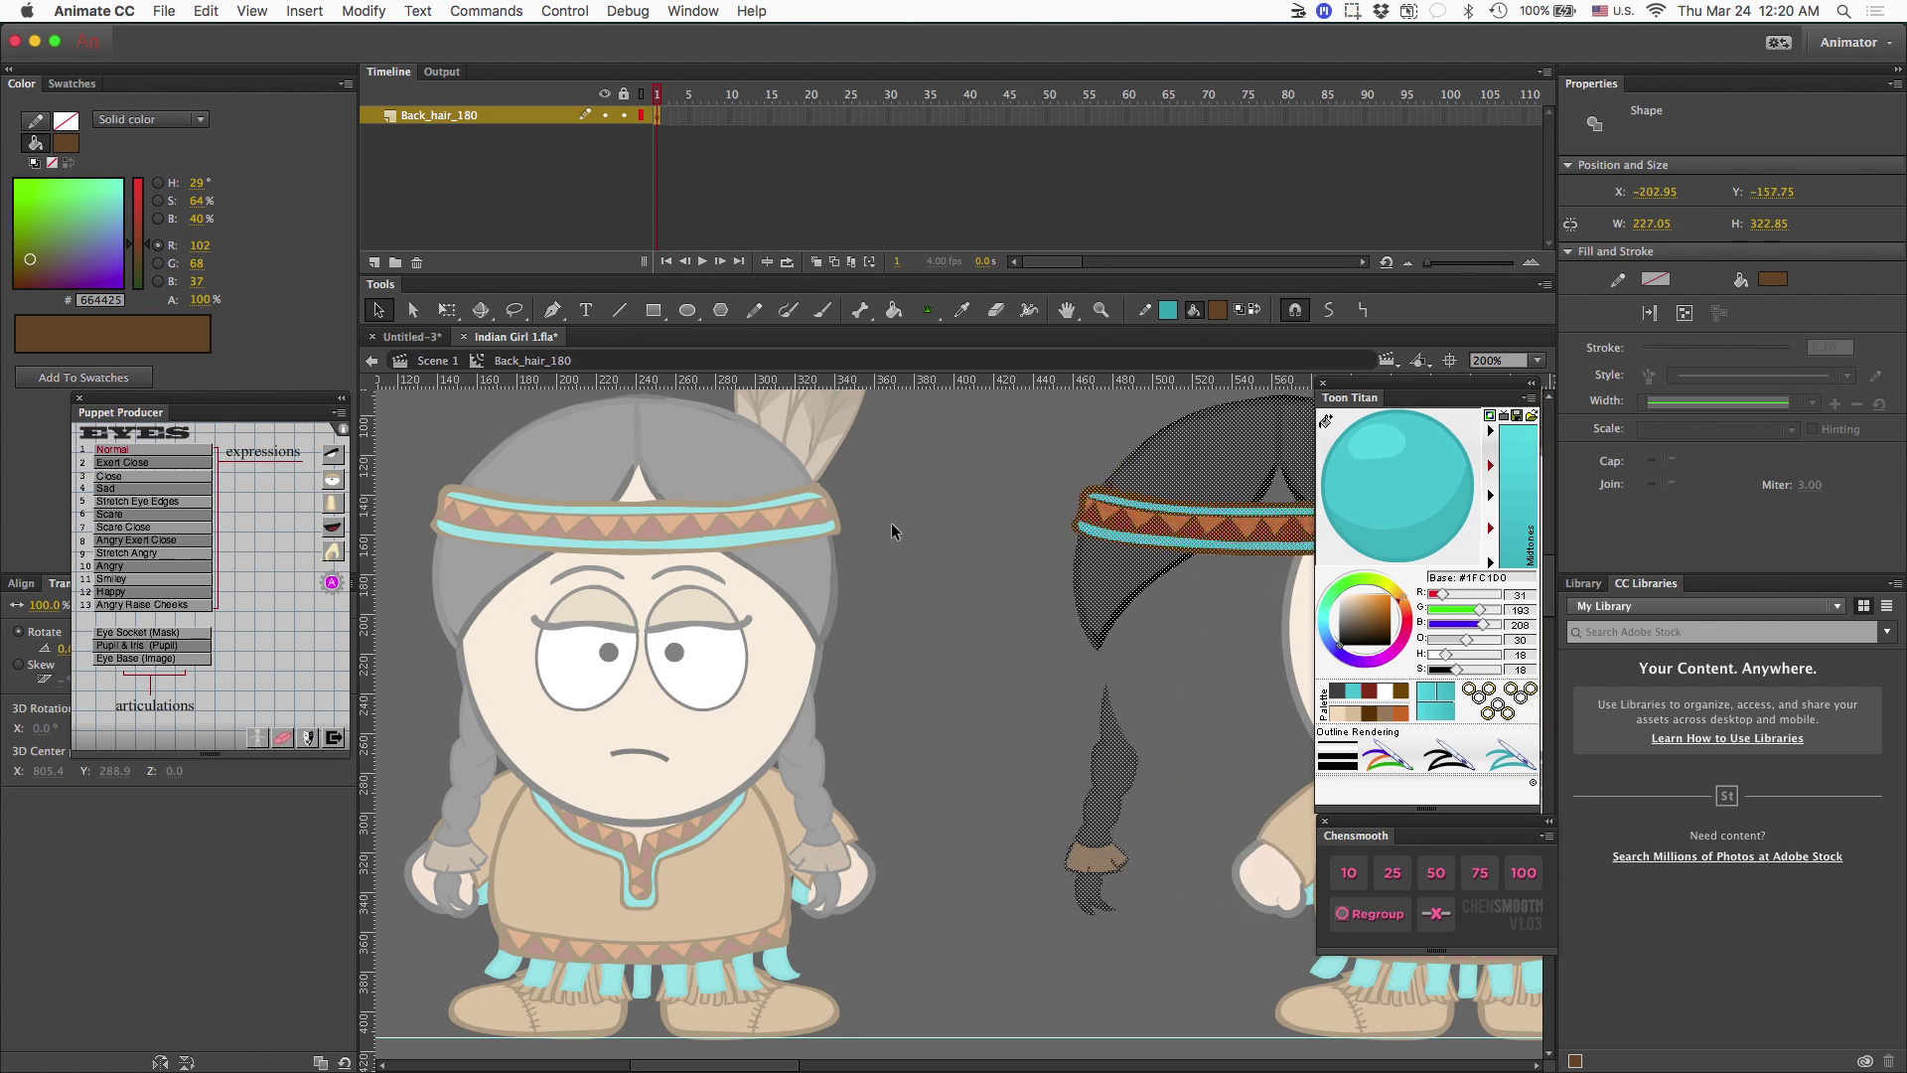
key(Left)
key(Left)
key(Left)
key(Left)
key(Left)
key(Left)
key(Left)
key(Left)
key(Left)
key(Left)
key(Left)
key(Left)
key(Left)
key(Left)
key(Left)
key(Left)
key(Left)
key(Left)
key(Left)
key(Left)
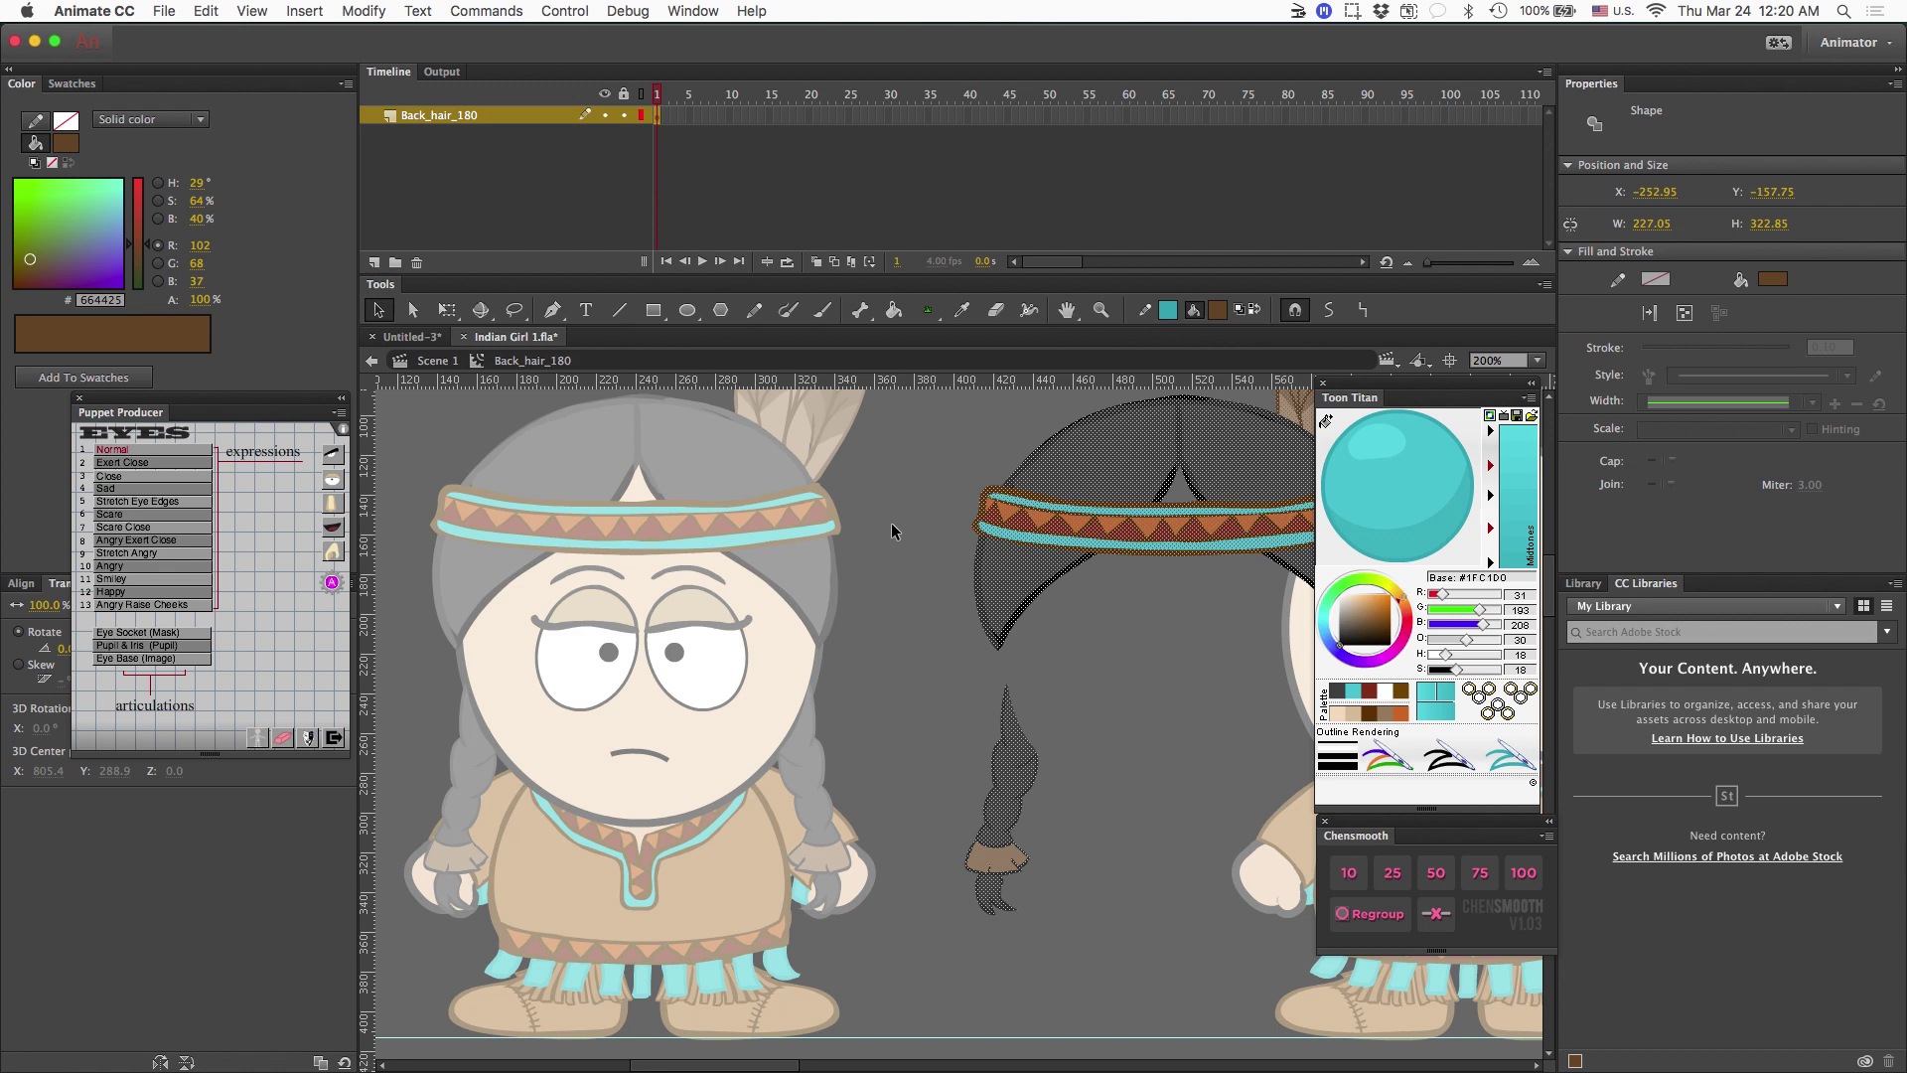
key(Left)
key(Left)
key(Left)
key(Left)
key(Left)
key(Left)
key(Left)
key(Left)
key(Left)
key(Left)
key(Left)
key(Left)
key(Left)
key(Left)
key(Left)
key(Left)
key(Left)
key(Left)
key(Left)
key(Left)
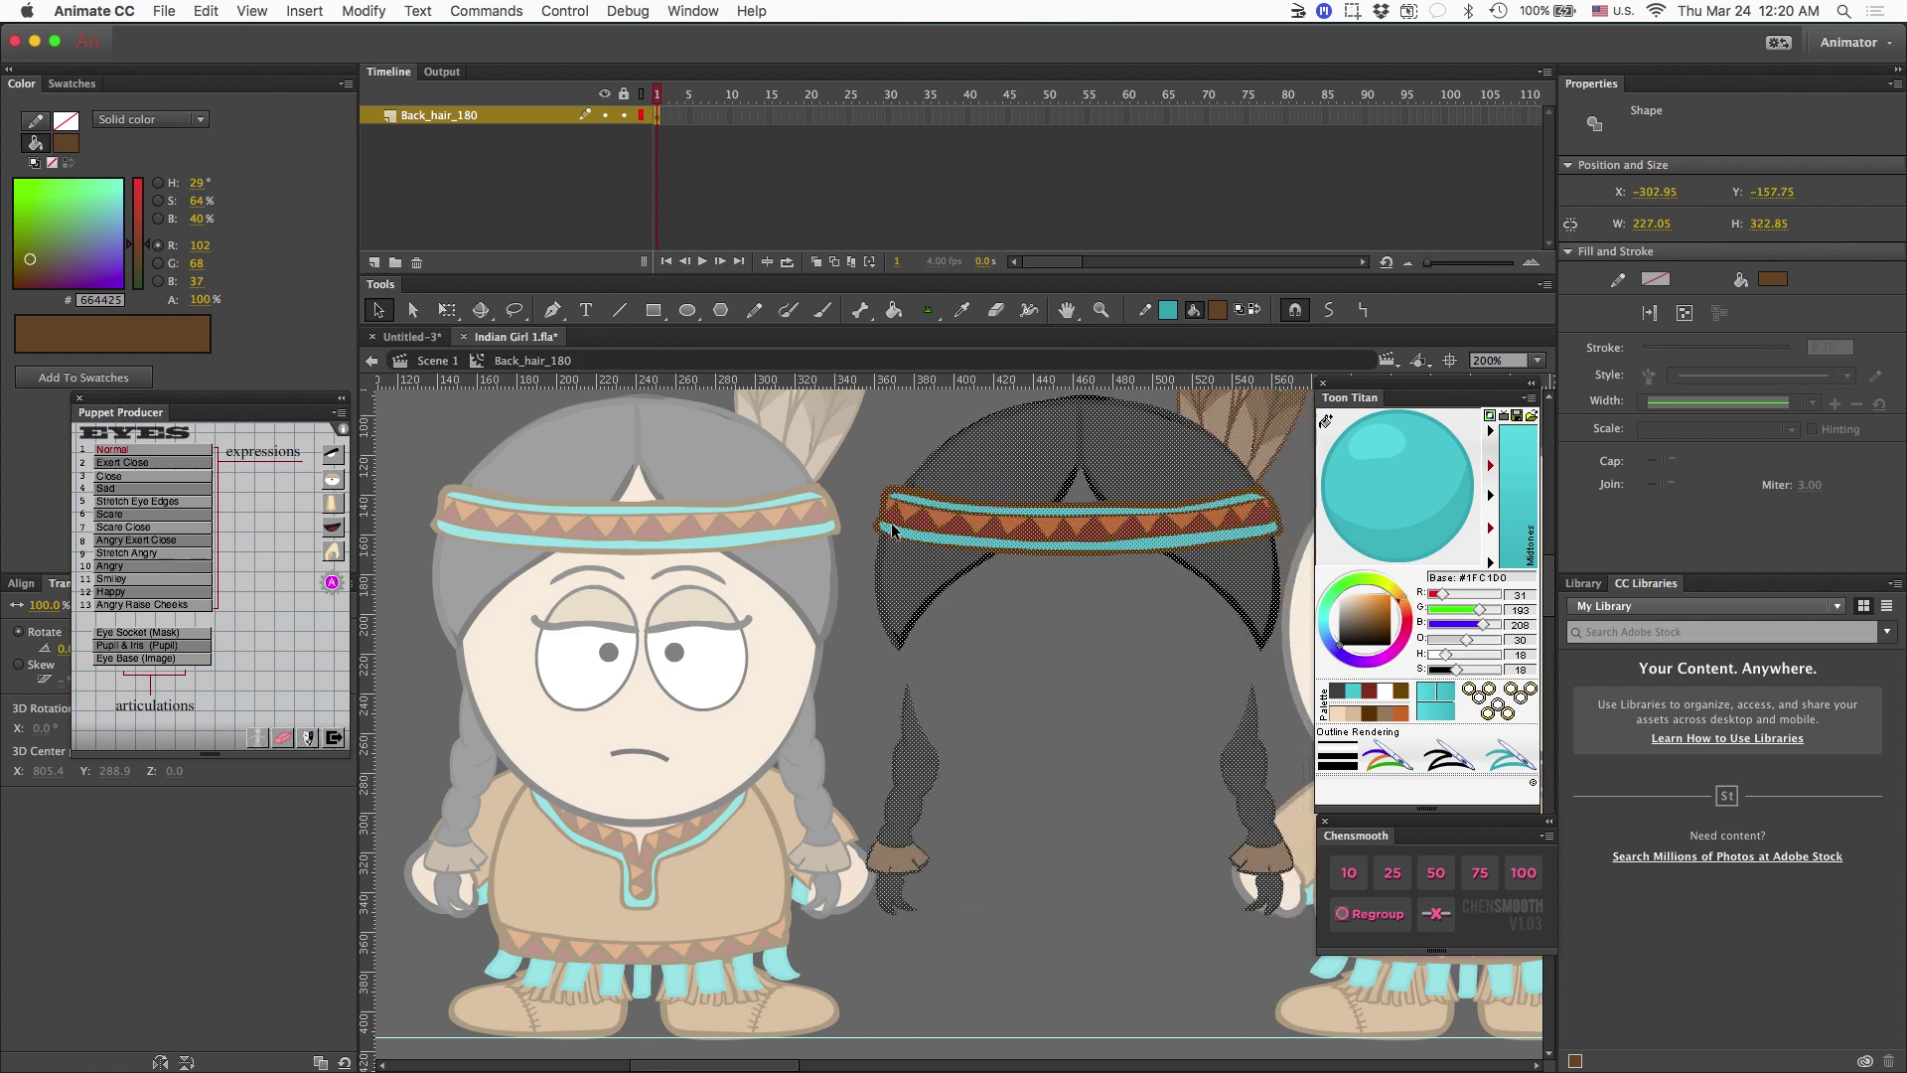
key(Left)
key(Left)
key(Left)
key(Left)
key(Left)
key(Left)
key(Left)
key(Left)
key(Left)
key(Left)
key(Left)
key(Left)
key(Left)
key(Left)
key(Left)
key(Left)
key(Left)
key(Left)
key(Left)
key(Left)
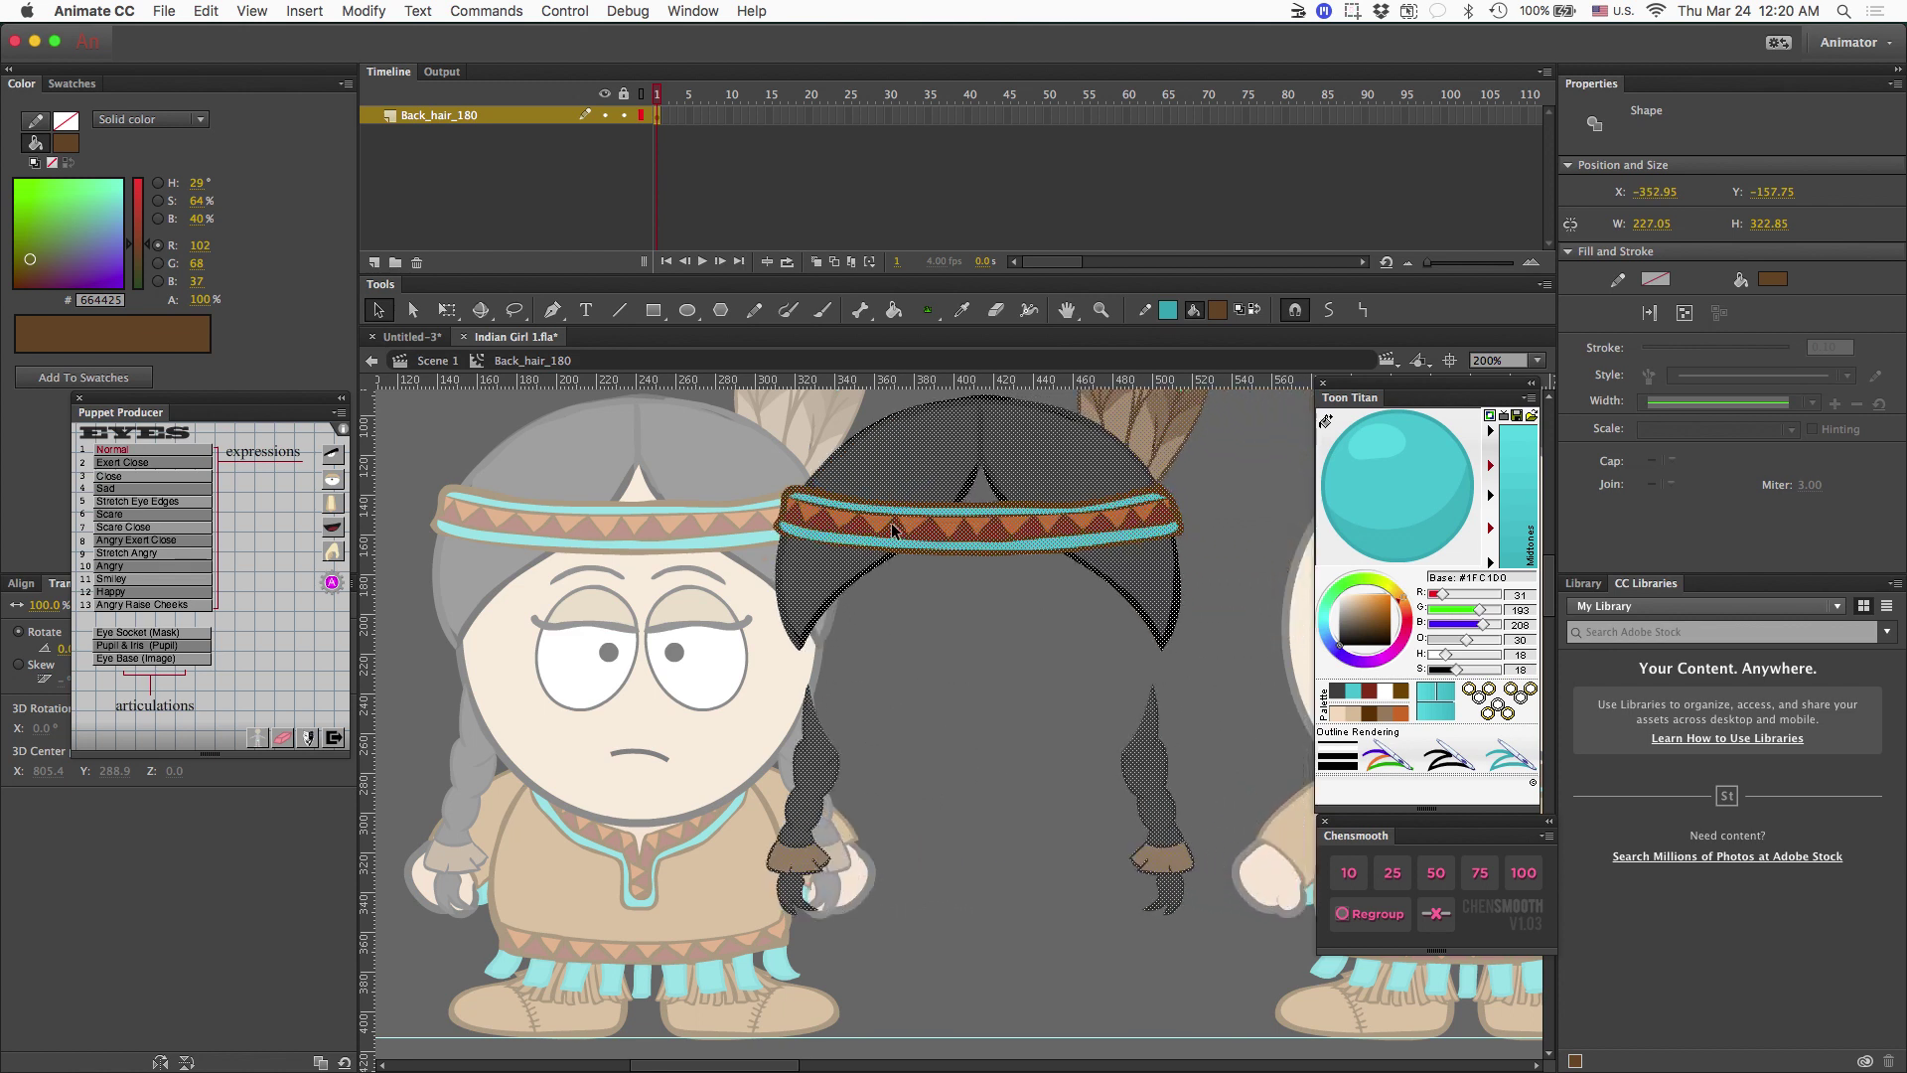
key(Left)
key(Left)
key(Left)
key(Left)
key(Left)
key(Left)
key(Left)
key(Left)
key(Left)
key(Left)
key(Left)
key(Left)
key(Left)
key(Left)
key(Left)
key(Left)
key(Left)
key(Left)
key(Left)
key(Left)
key(Left)
key(Left)
key(Left)
key(Left)
key(Left)
key(Left)
key(Left)
key(Left)
key(Left)
key(Left)
key(Left)
key(Left)
key(Left)
key(Left)
key(Left)
key(Left)
key(Left)
key(Left)
key(Left)
key(Left)
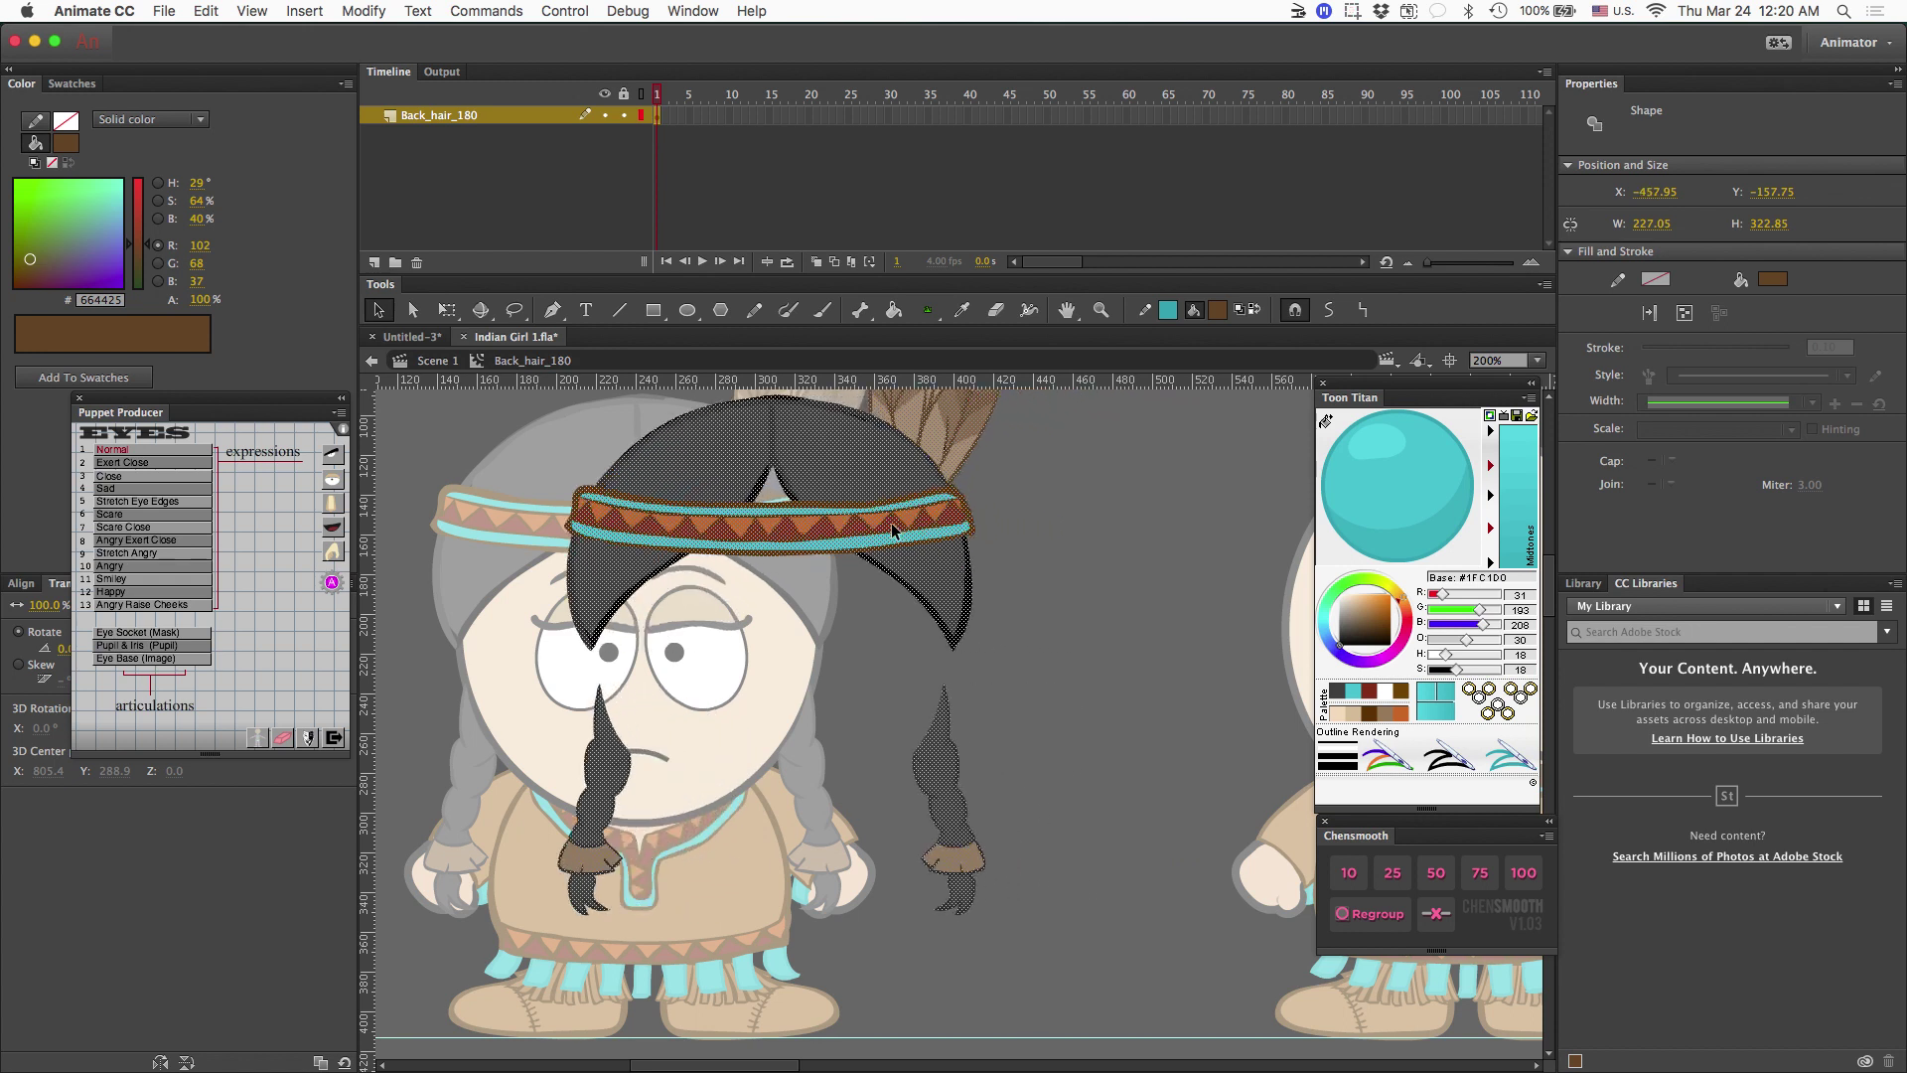
Nudge the selected hair artwork left to X -525.95 so it lines up exactly with the front-view character's hair.
key(Left)
key(Left)
key(Left)
key(Left)
key(Left)
key(Left)
key(Left)
key(Left)
key(Left)
key(Left)
key(Left)
key(Left)
key(Left)
key(Left)
key(Left)
key(Left)
key(Left)
key(Left)
key(Left)
key(Left)
key(Left)
key(Left)
key(Left)
key(Left)
key(Left)
key(Left)
key(Left)
key(Left)
key(Left)
key(Right)
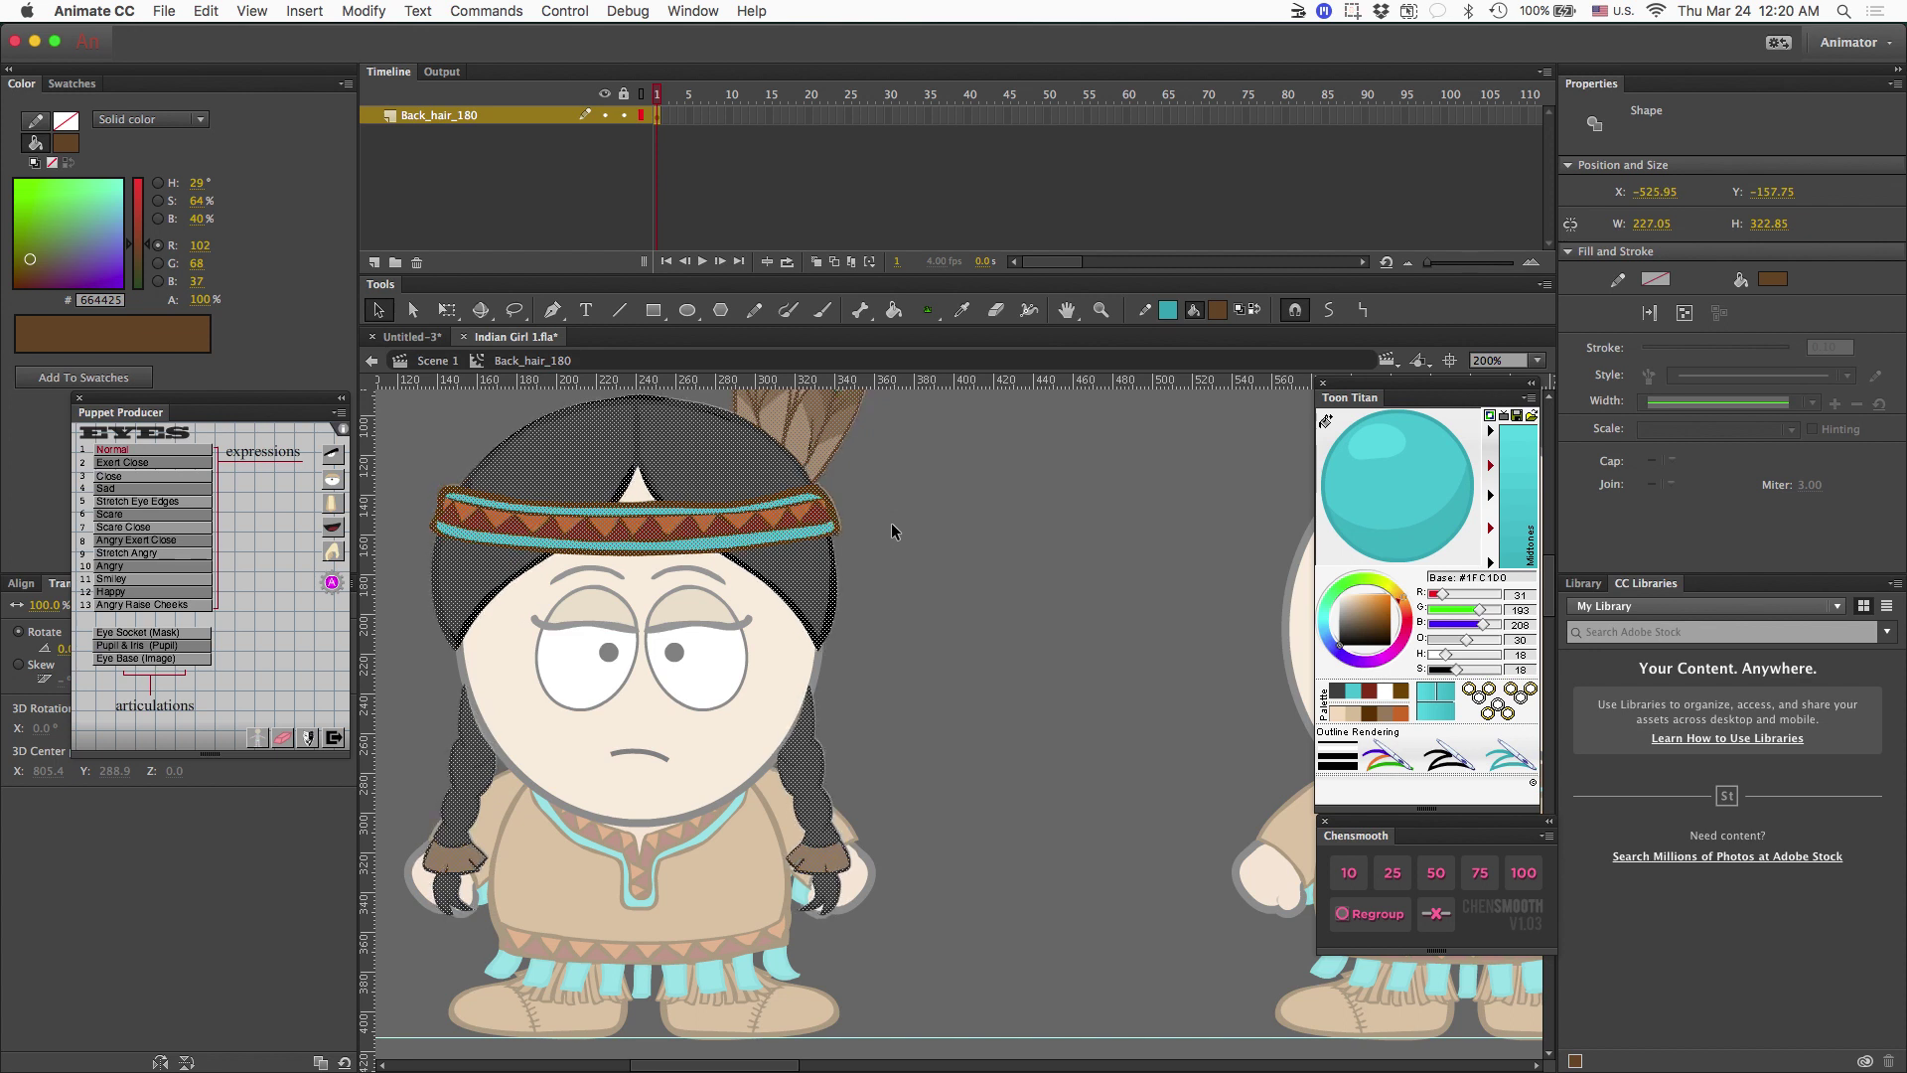
Nudge the selected hair artwork horizontally from the front view to X -107.95, centred over the 180 back-view head.
key(super+1)
key(shift+Right)
key(shift+Right)
key(shift+Right)
key(shift+Right)
key(shift+Right)
key(shift+Right)
key(shift+Right)
key(shift+Right)
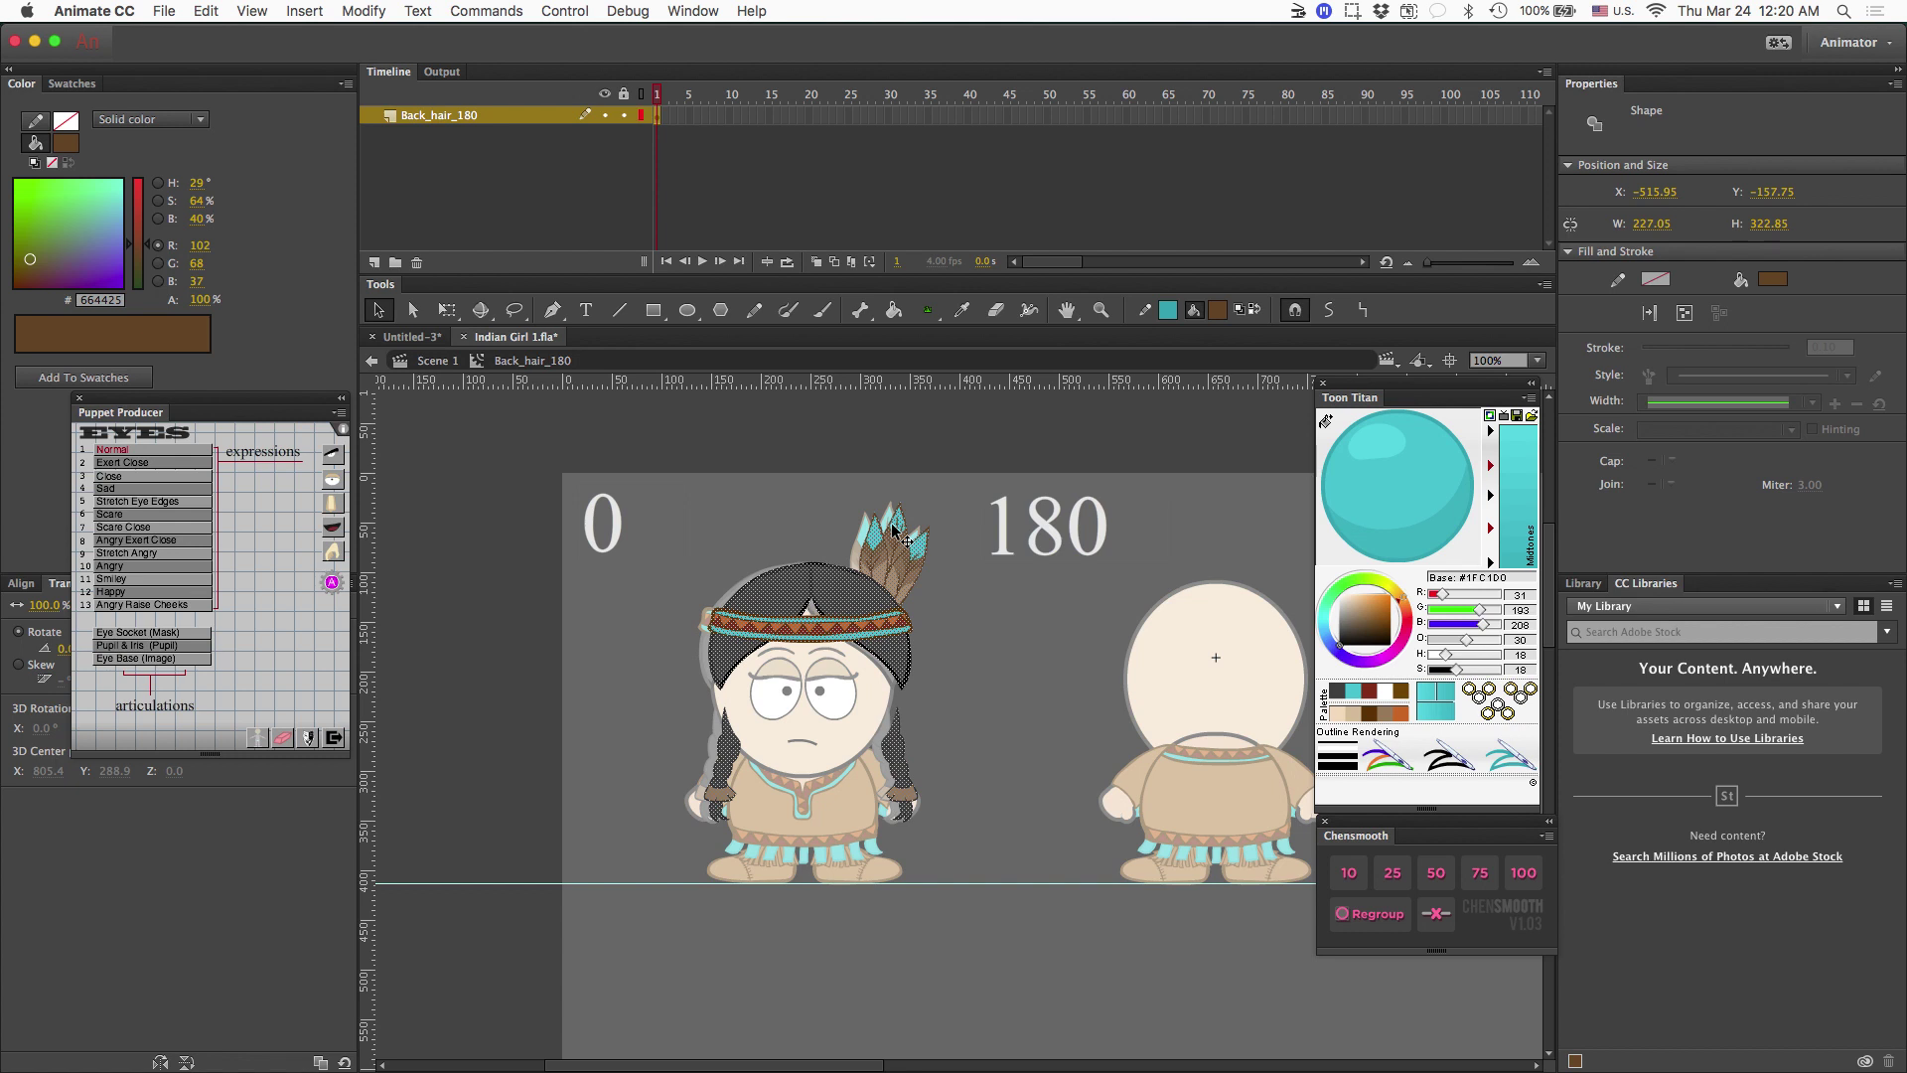
key(shift+Right)
key(shift+Right)
key(shift+Right)
key(shift+Right)
key(shift+Right)
key(shift+Right)
key(shift+Right)
key(shift+Right)
key(shift+Right)
key(shift+Right)
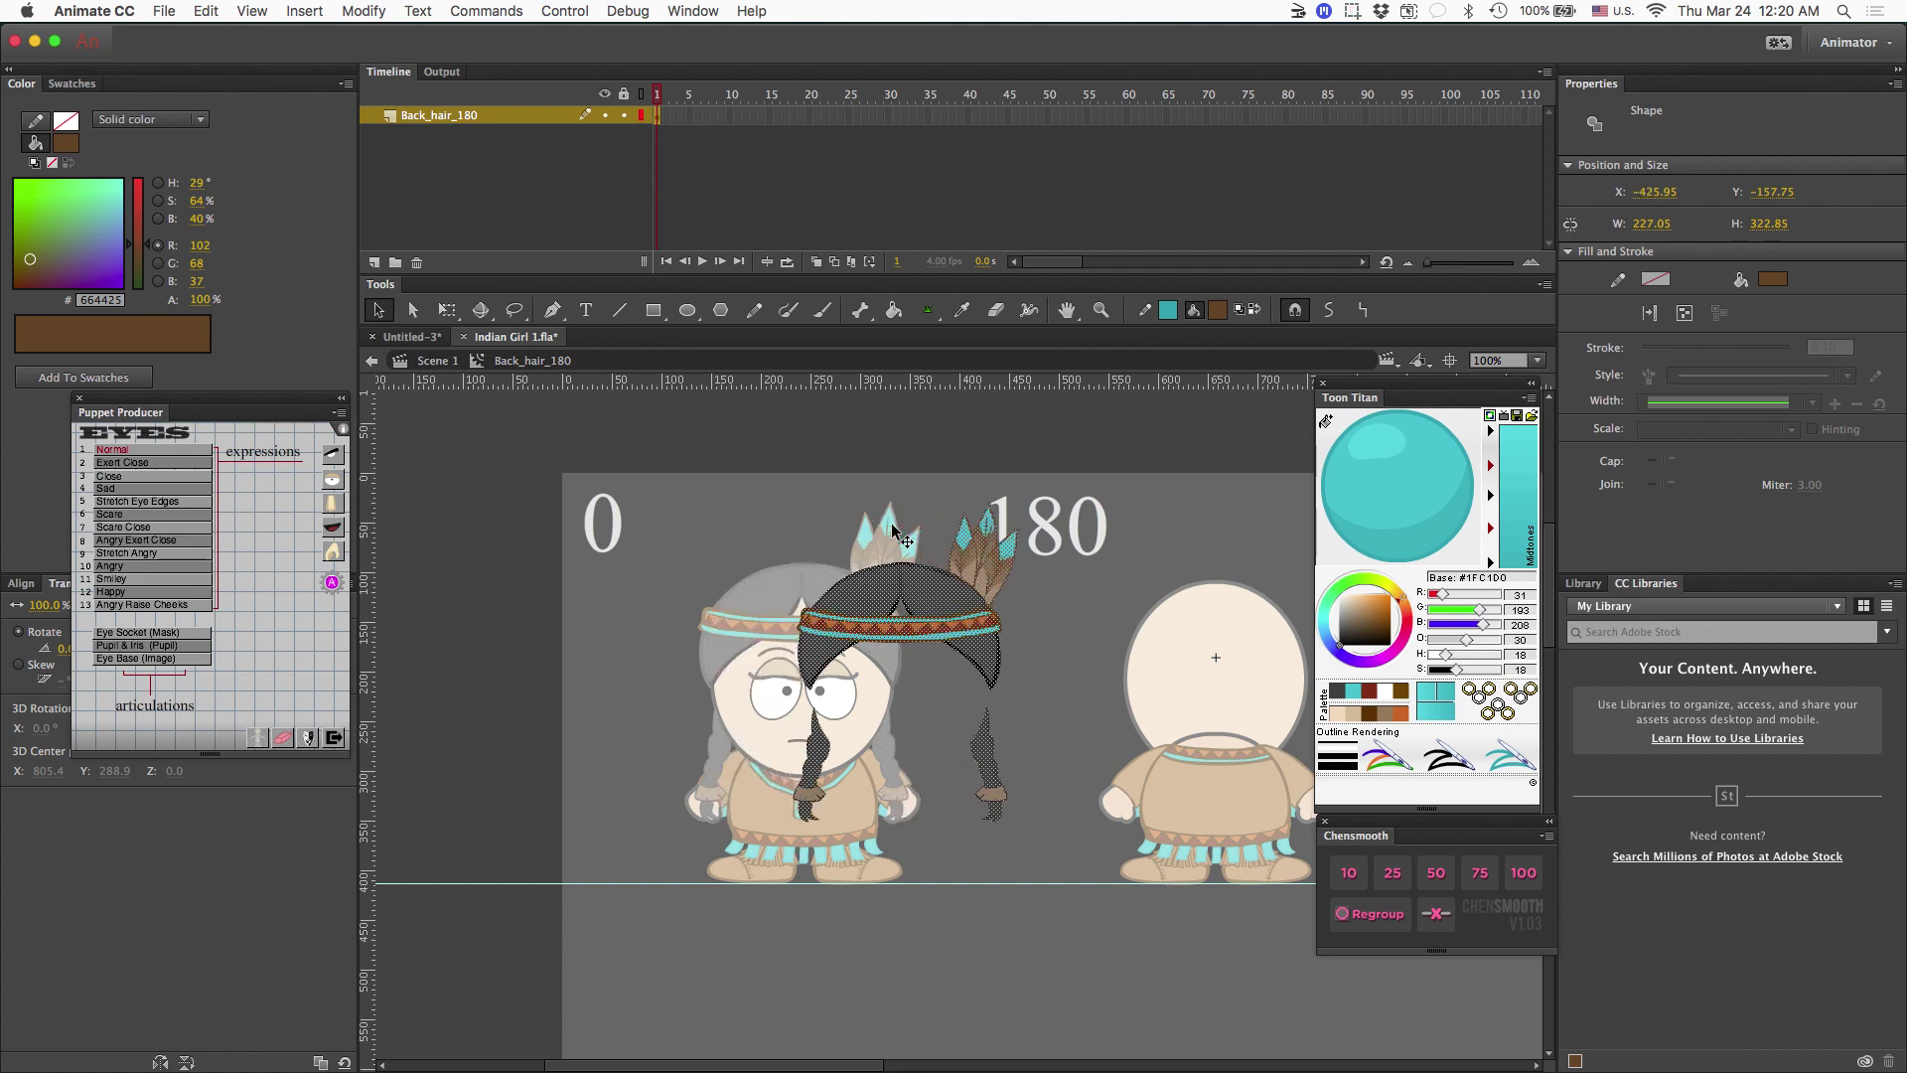
key(shift+Right)
key(shift+Right)
key(shift+Right)
key(shift+Right)
key(shift+Right)
key(shift+Right)
key(shift+Right)
key(shift+Right)
key(shift+Right)
key(shift+Right)
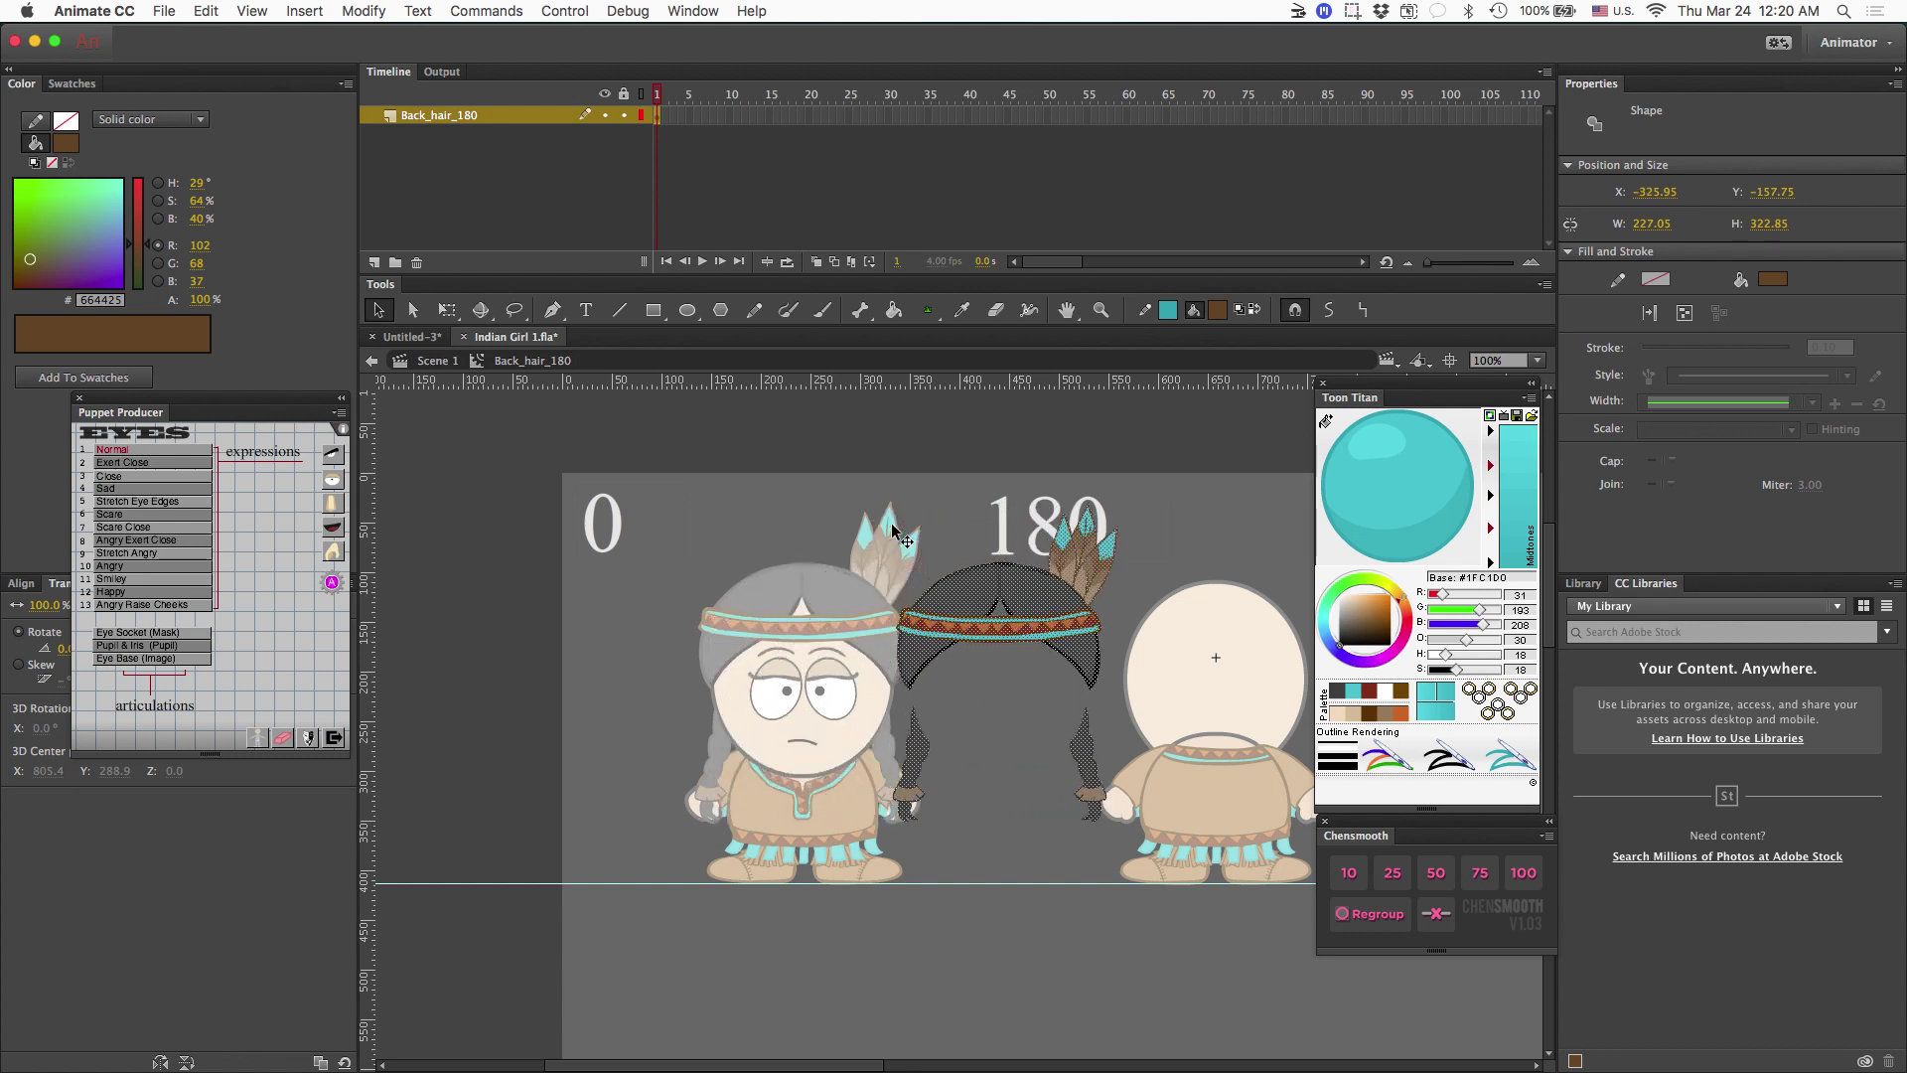
key(shift+Right)
key(shift+Right)
key(shift+Right)
key(shift+Right)
key(shift+Right)
key(shift+Right)
key(shift+Right)
key(shift+Right)
key(shift+Right)
key(shift+Right)
key(shift+Right)
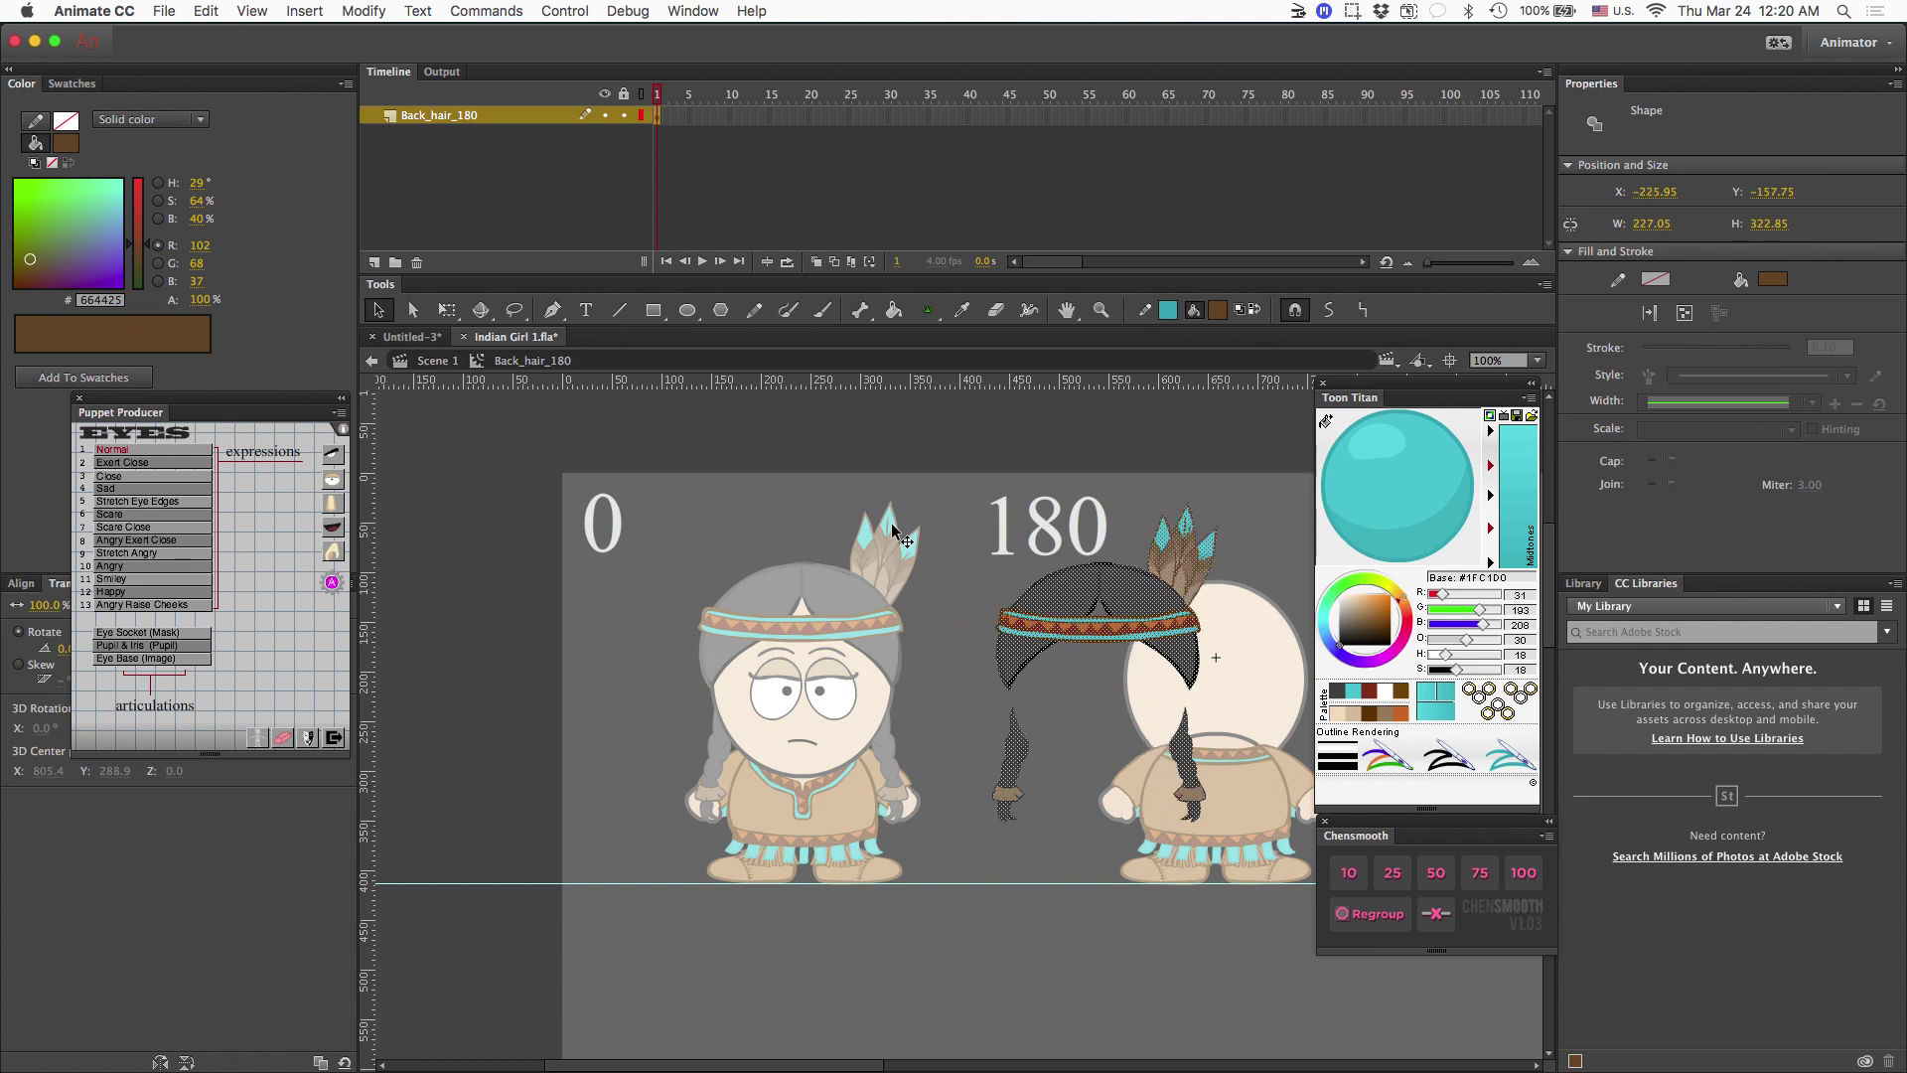
key(shift+Right)
key(shift+Right)
key(shift+Right)
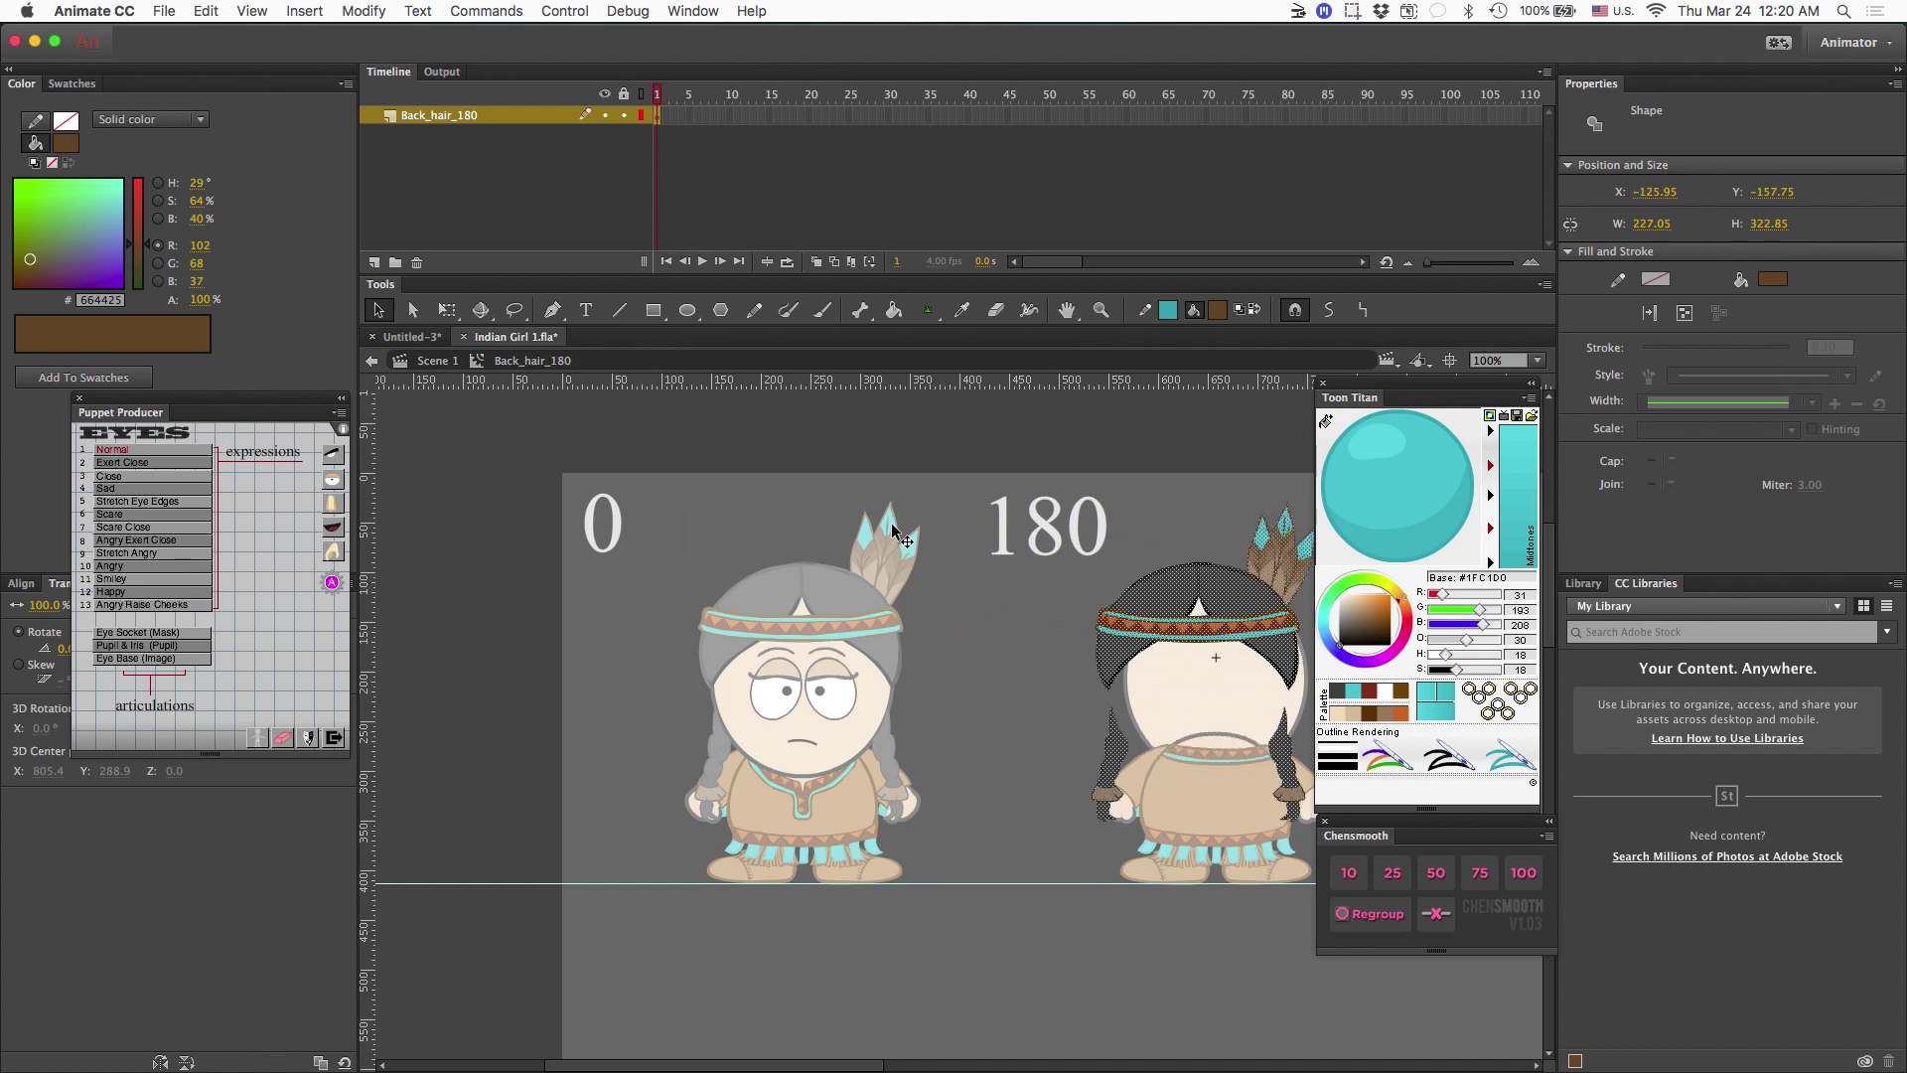
key(Left)
key(Left)
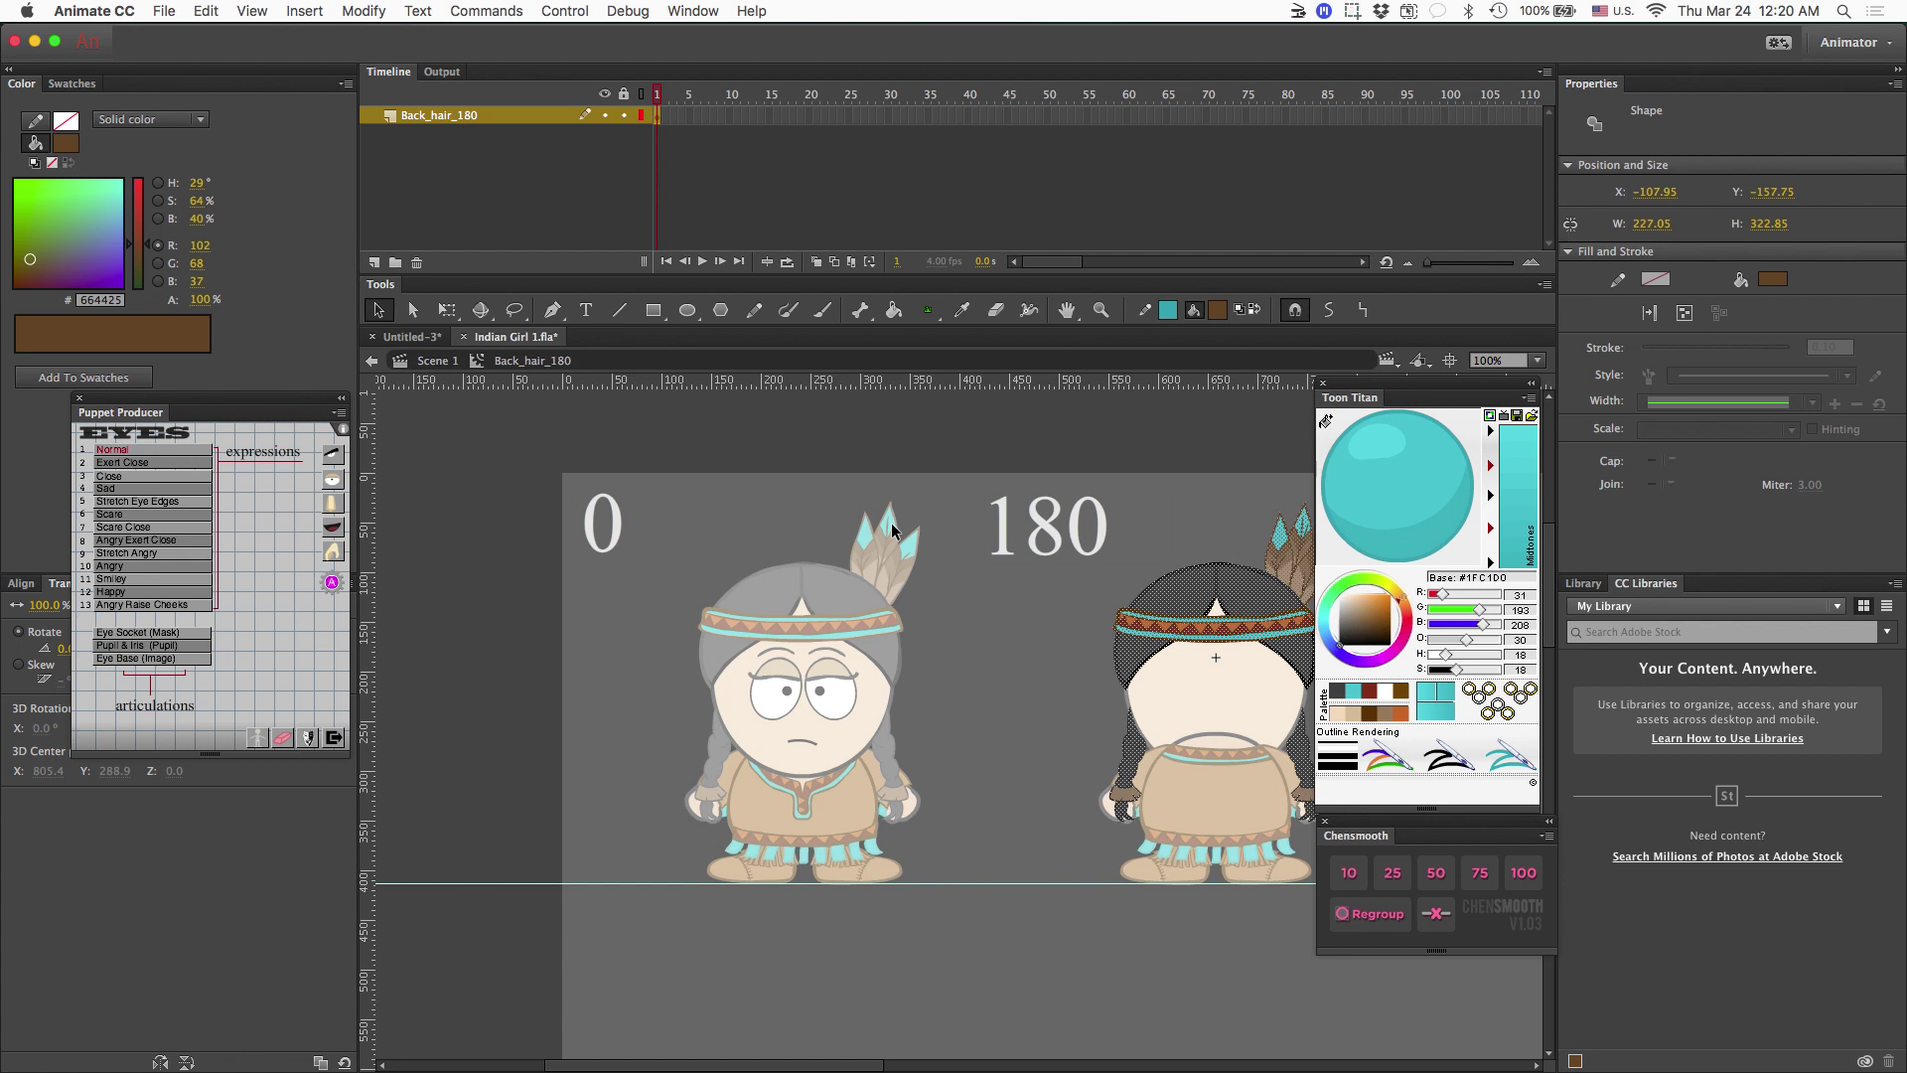
scroll(893, 526, right, 5)
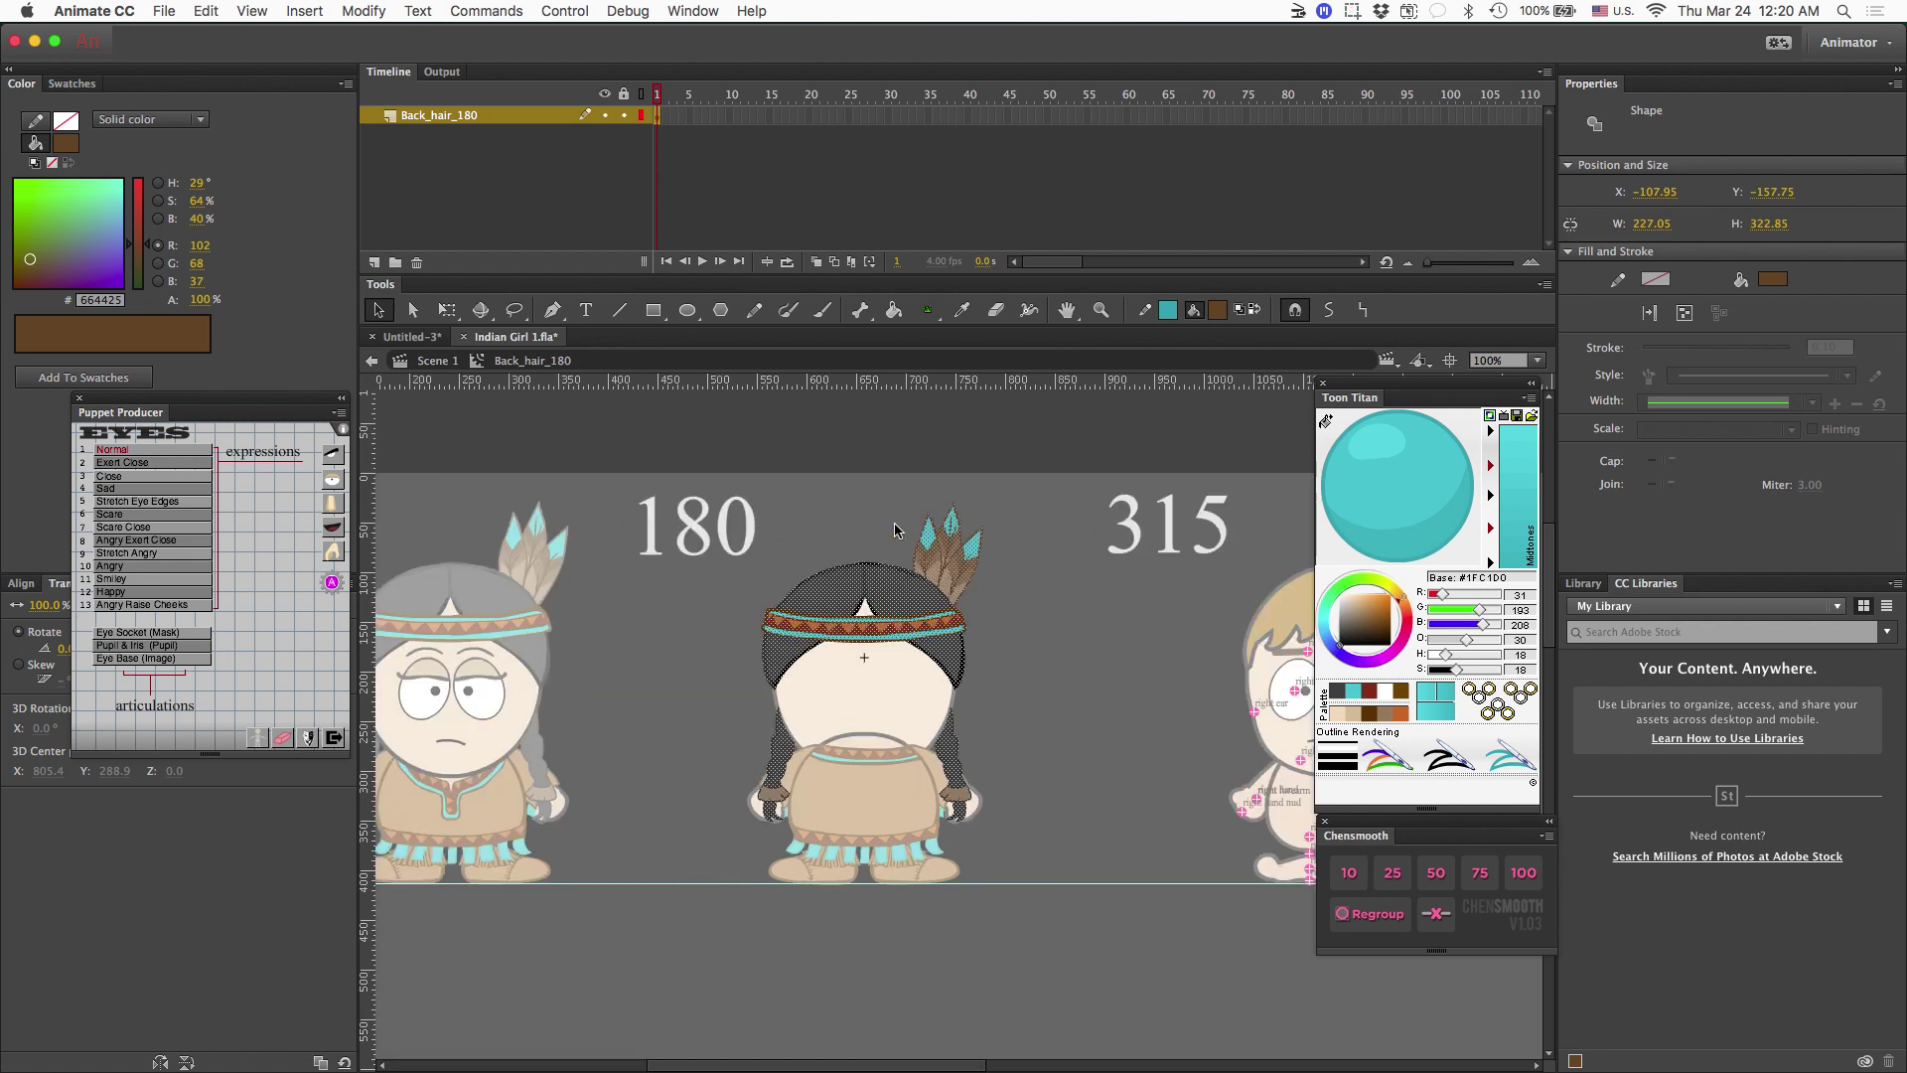
Leave the hair symbol to check the Face_180 artwork behind it, and reopen the Back_hair_180 symbol for editing.
click(1083, 664)
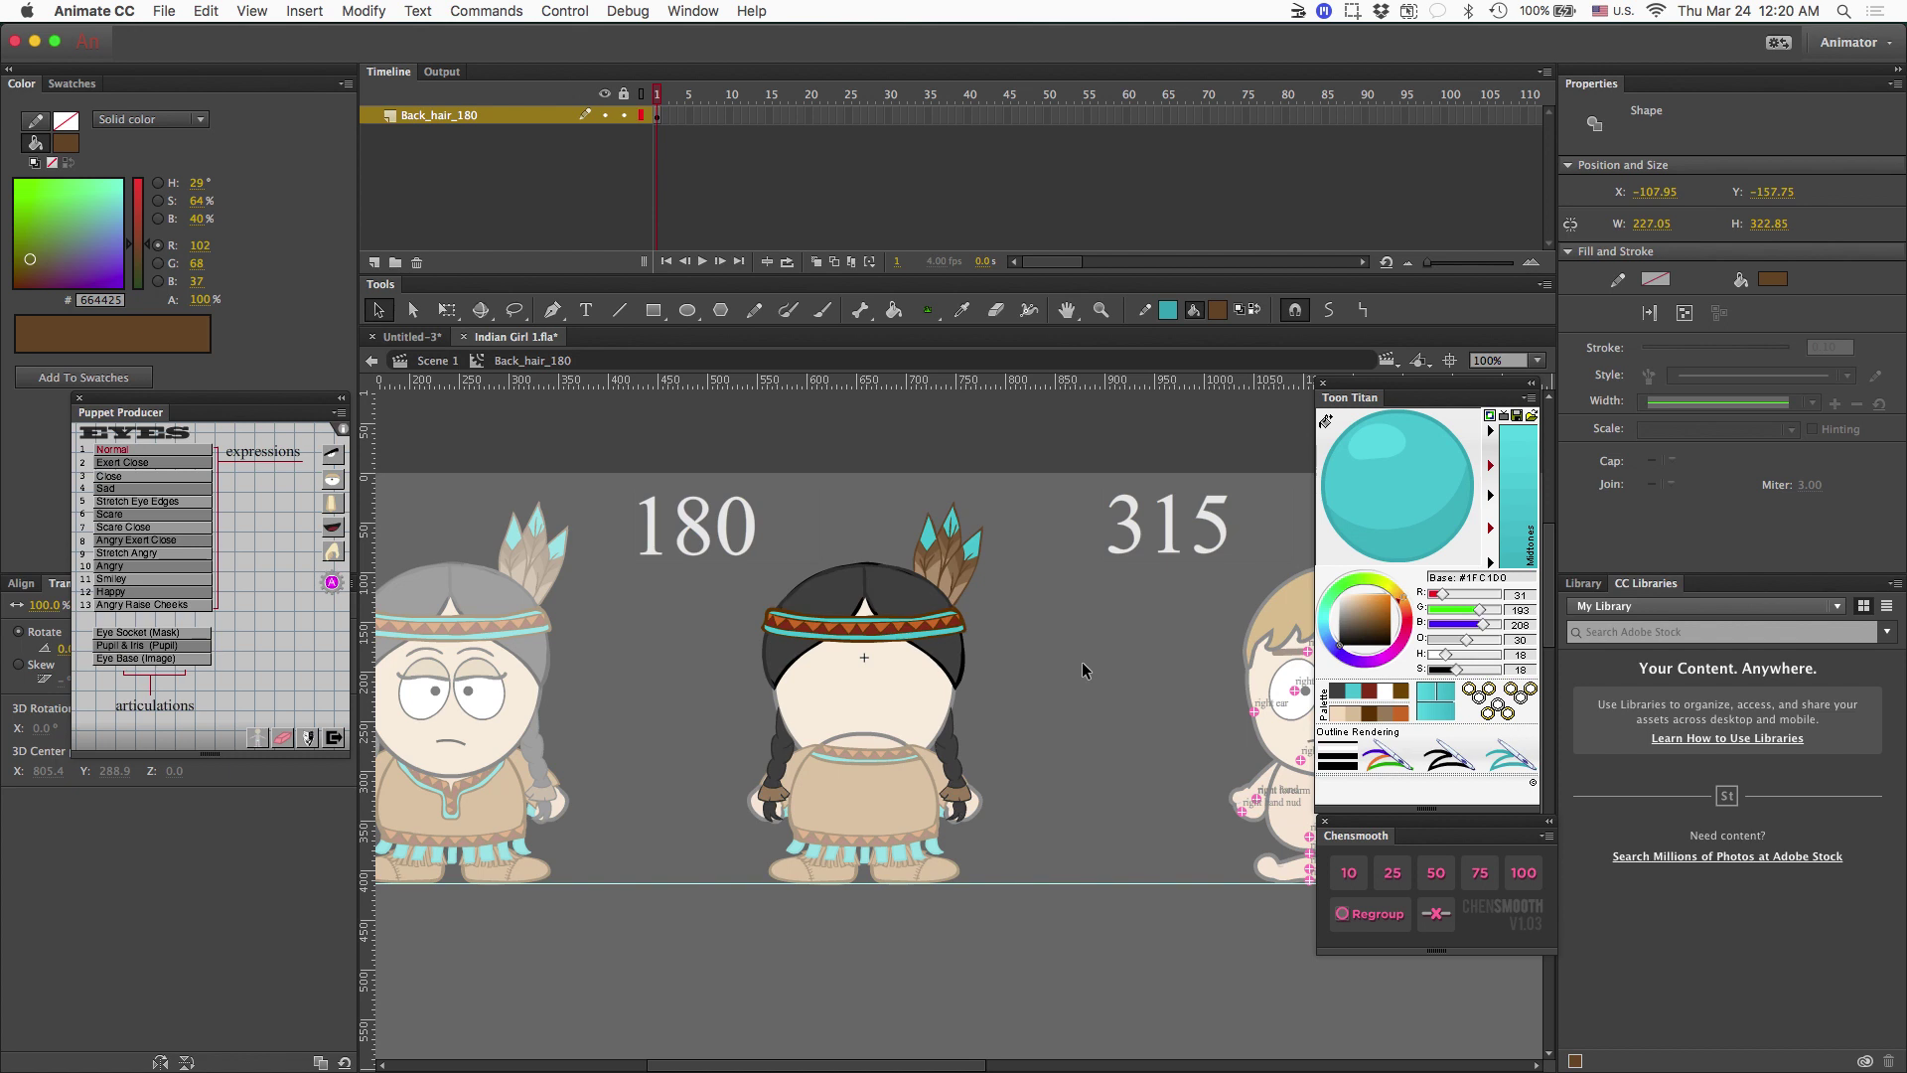
double_click(1082, 661)
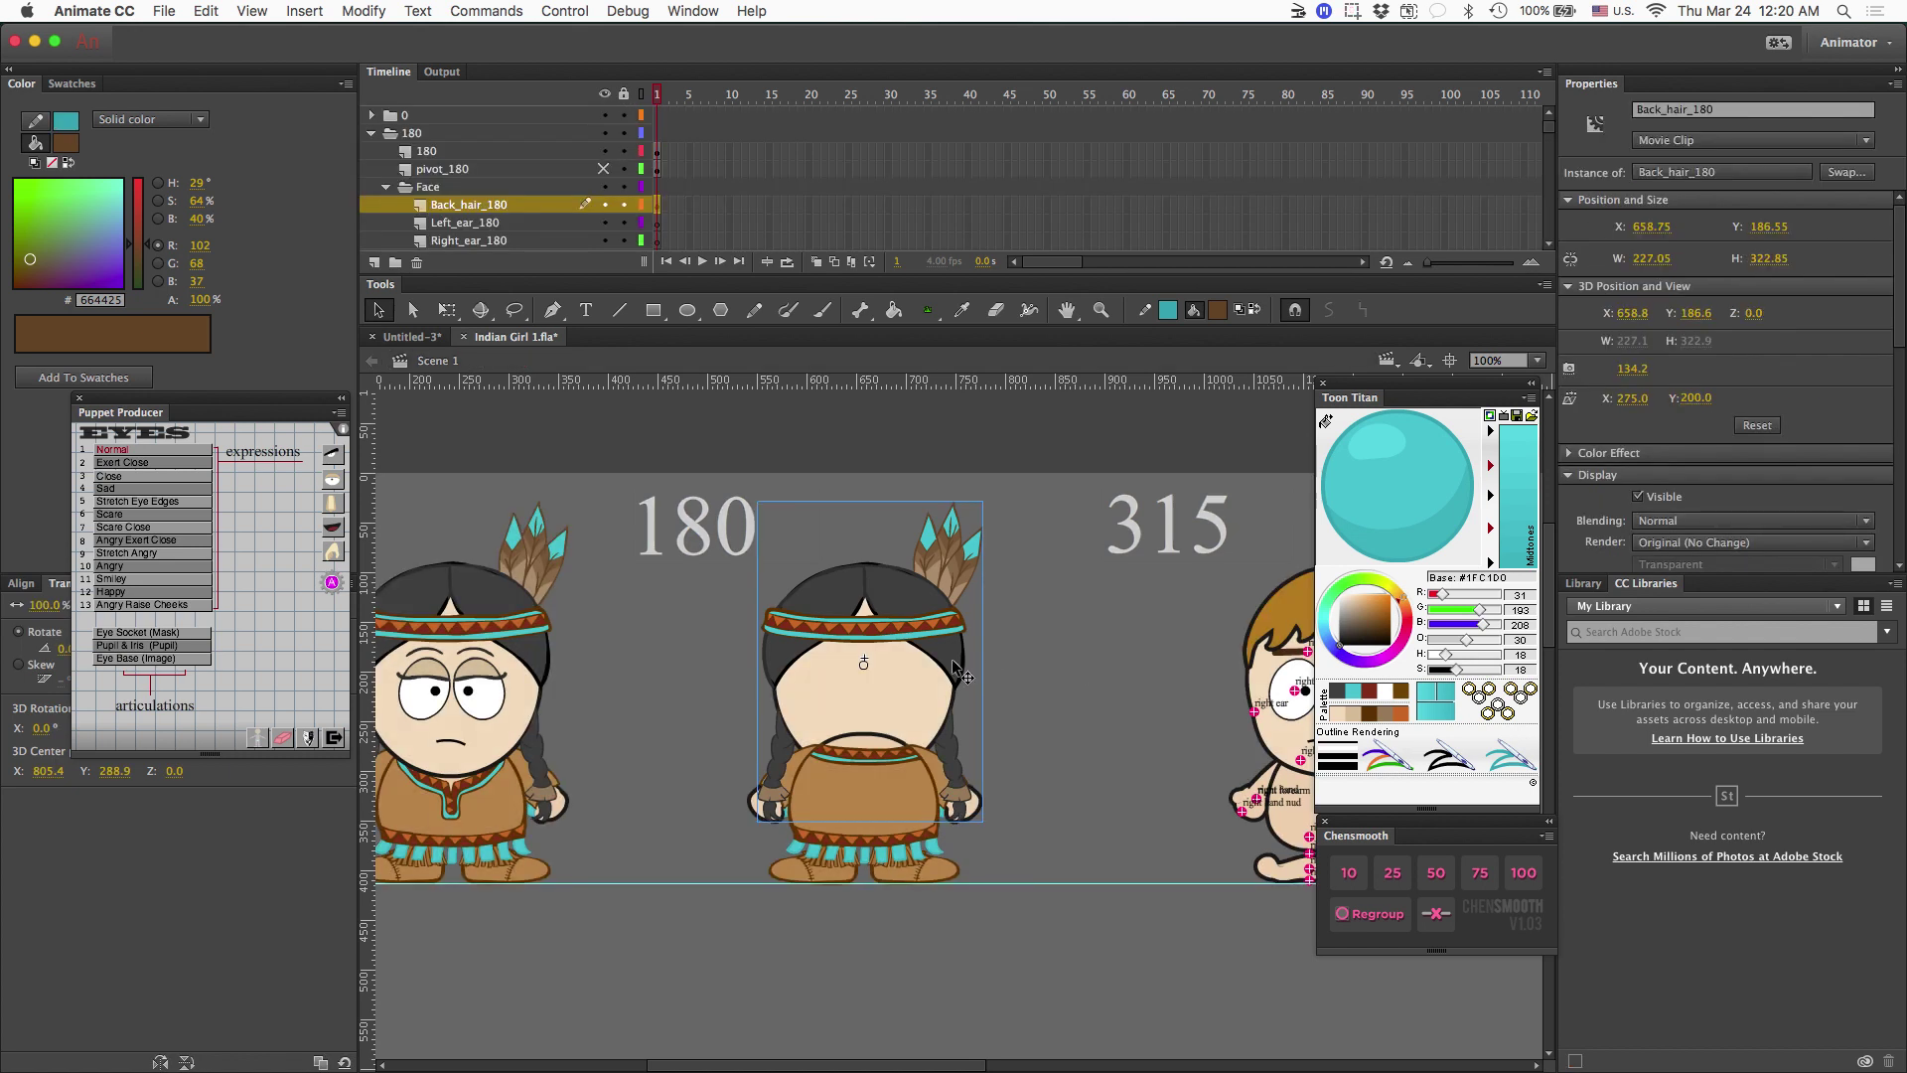
double_click(926, 673)
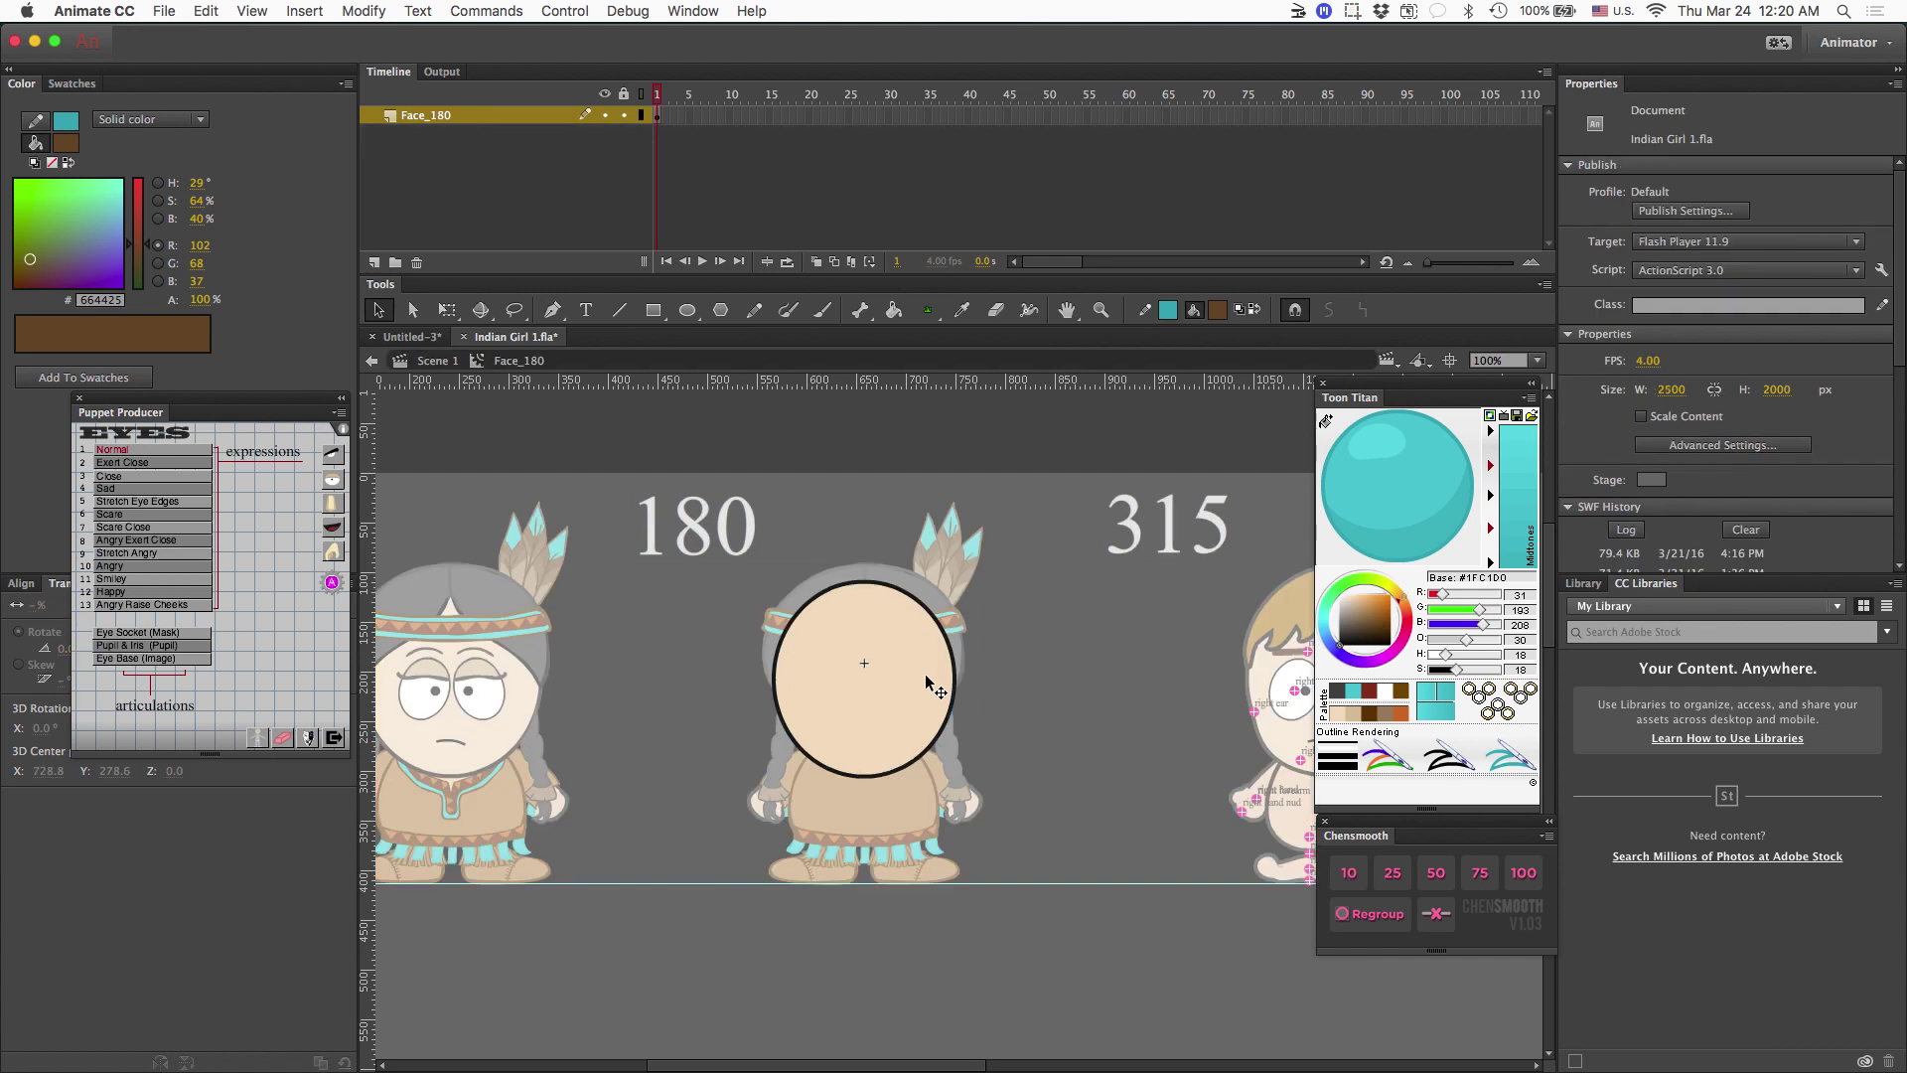
double_click(944, 602)
double_click(944, 602)
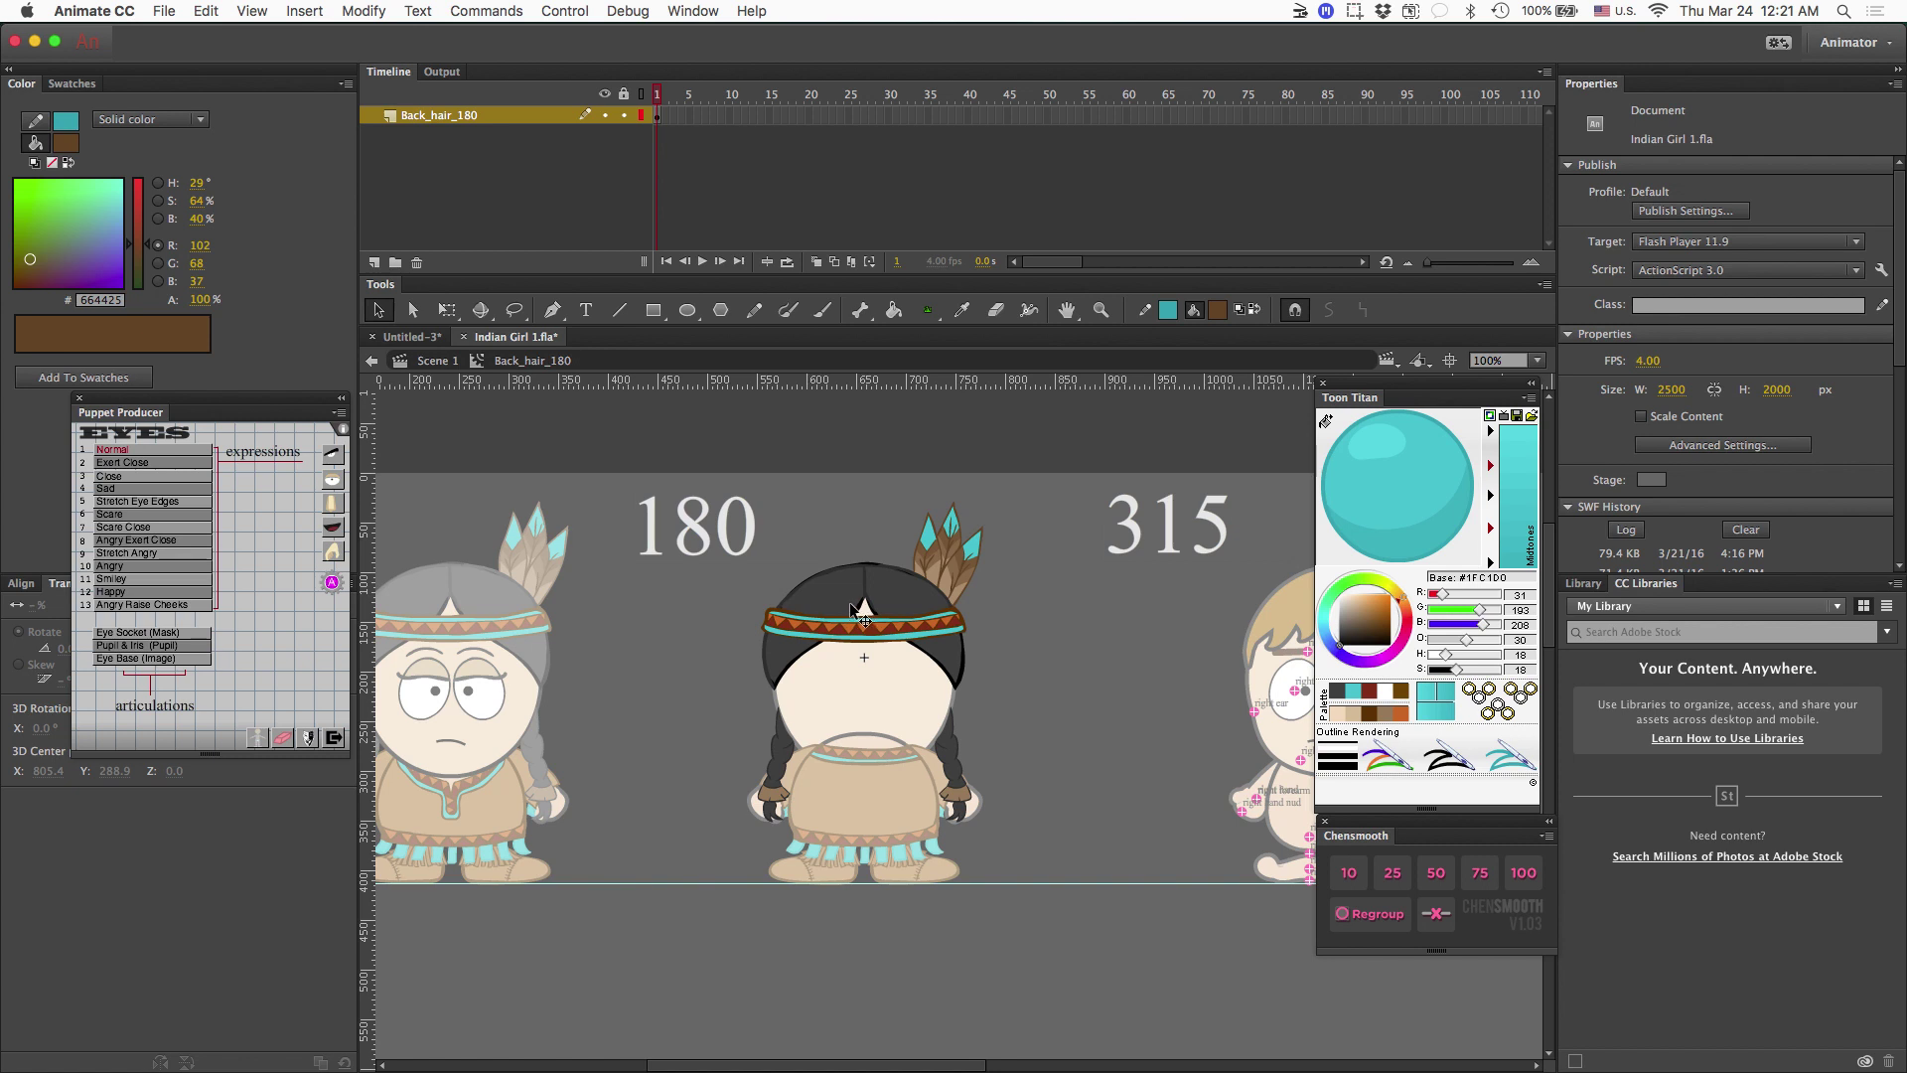
Sample the hair's #3F3F3F grey as the base color and ready a smaller brush with the darker #2D2D2D outline color.
key(b)
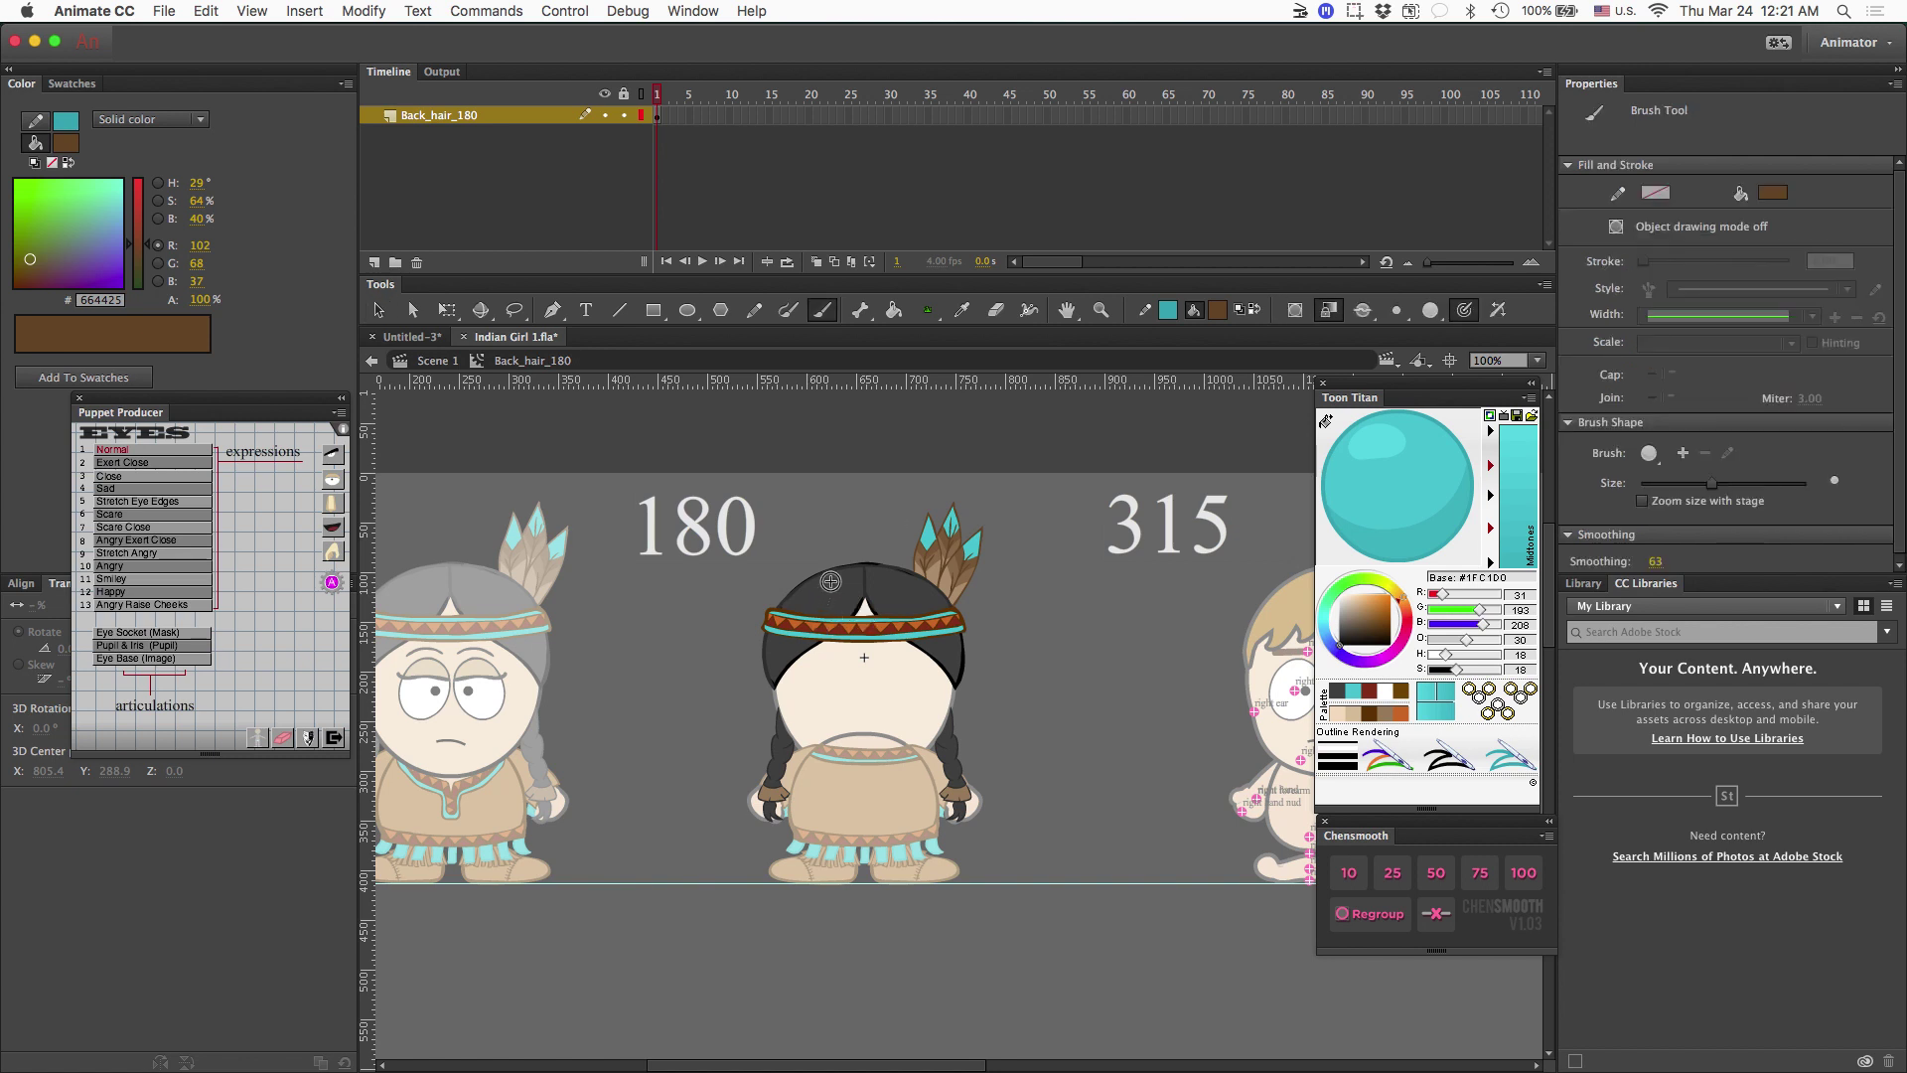
key(i)
click(860, 572)
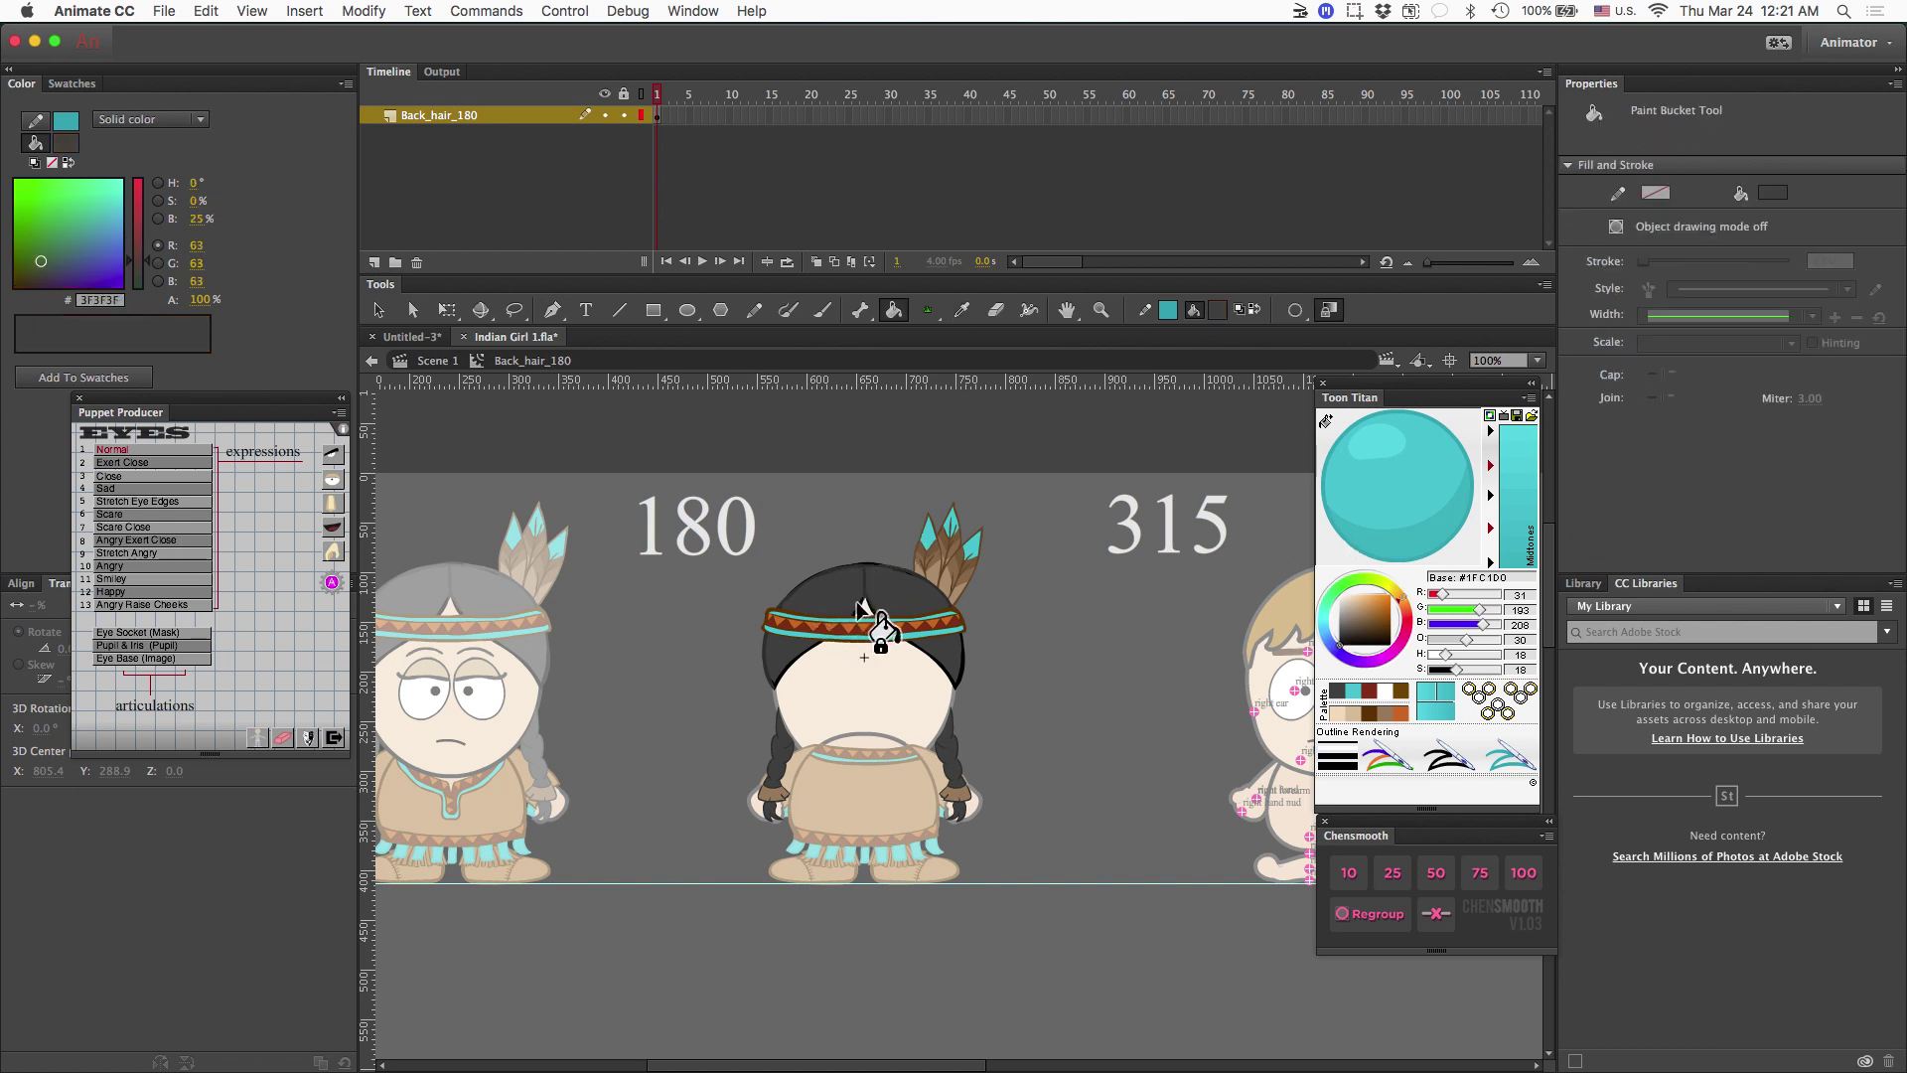
click(1345, 690)
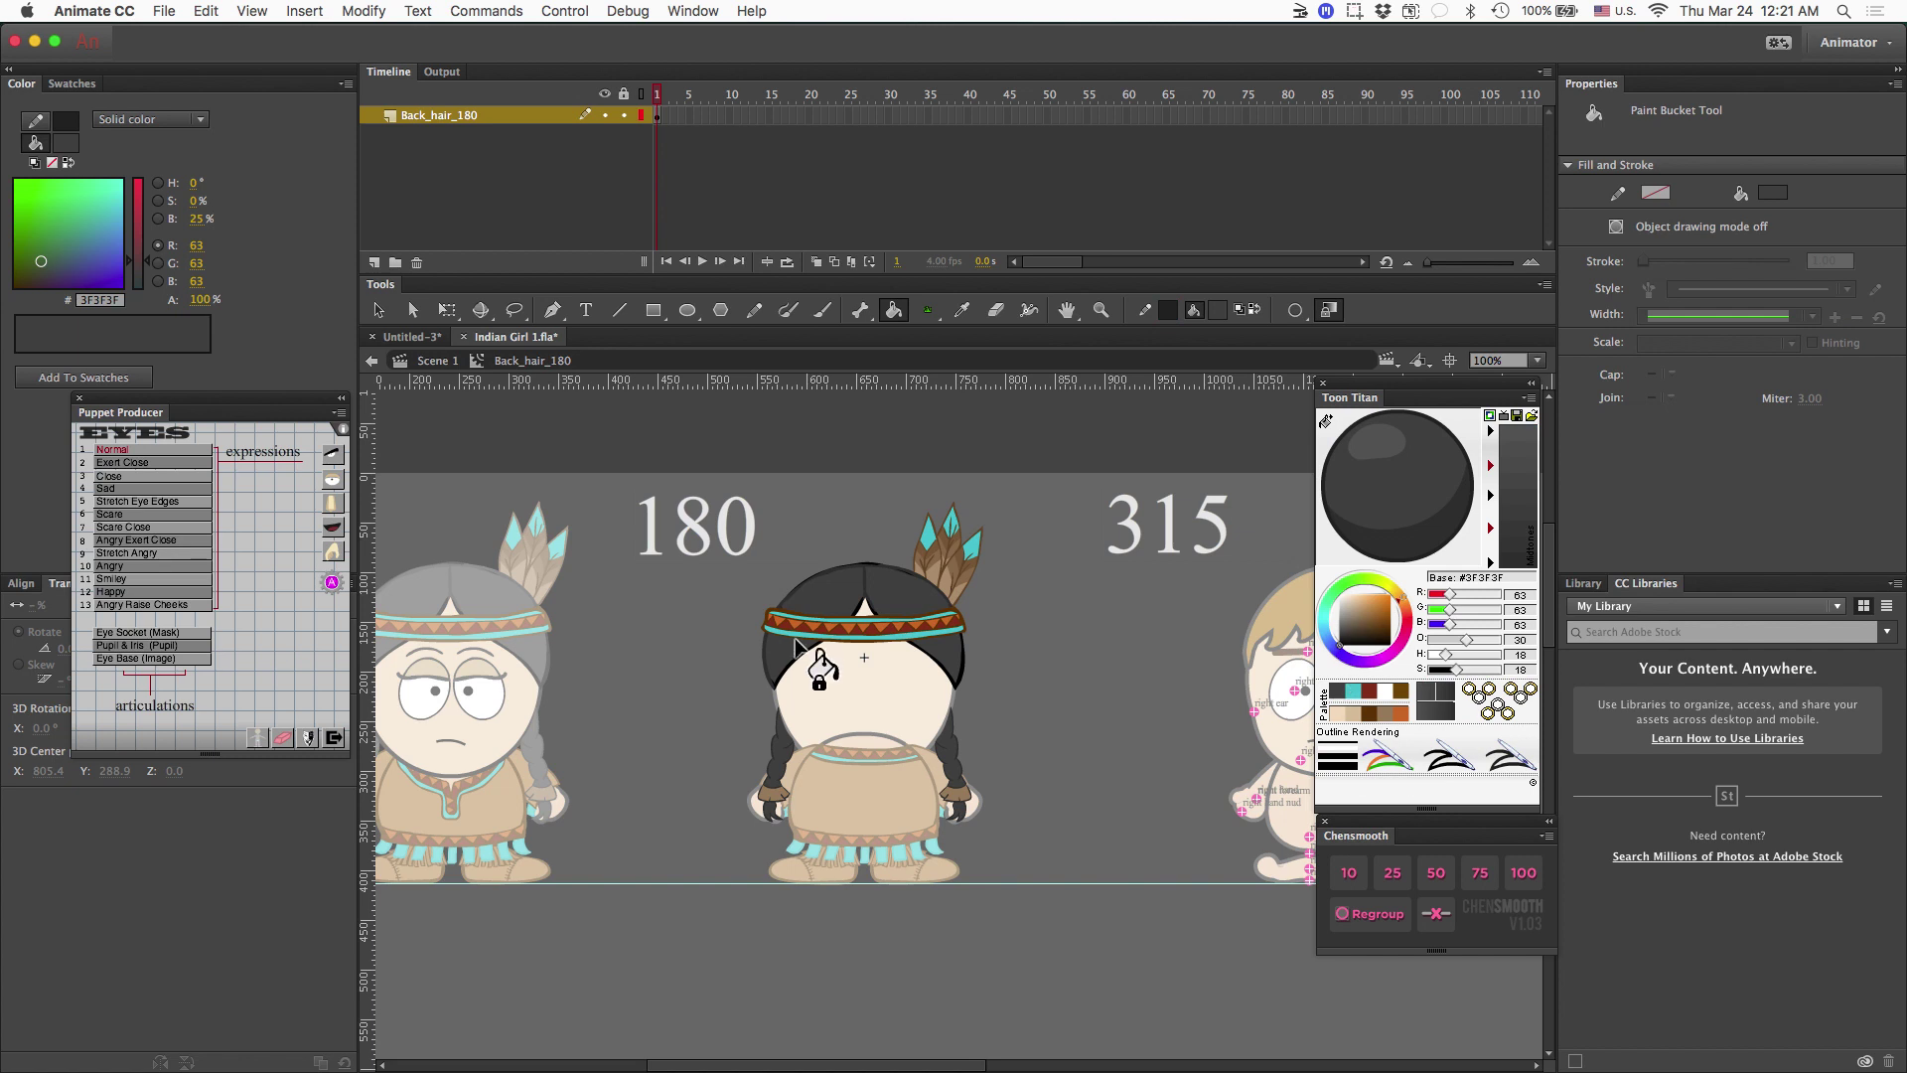
click(823, 310)
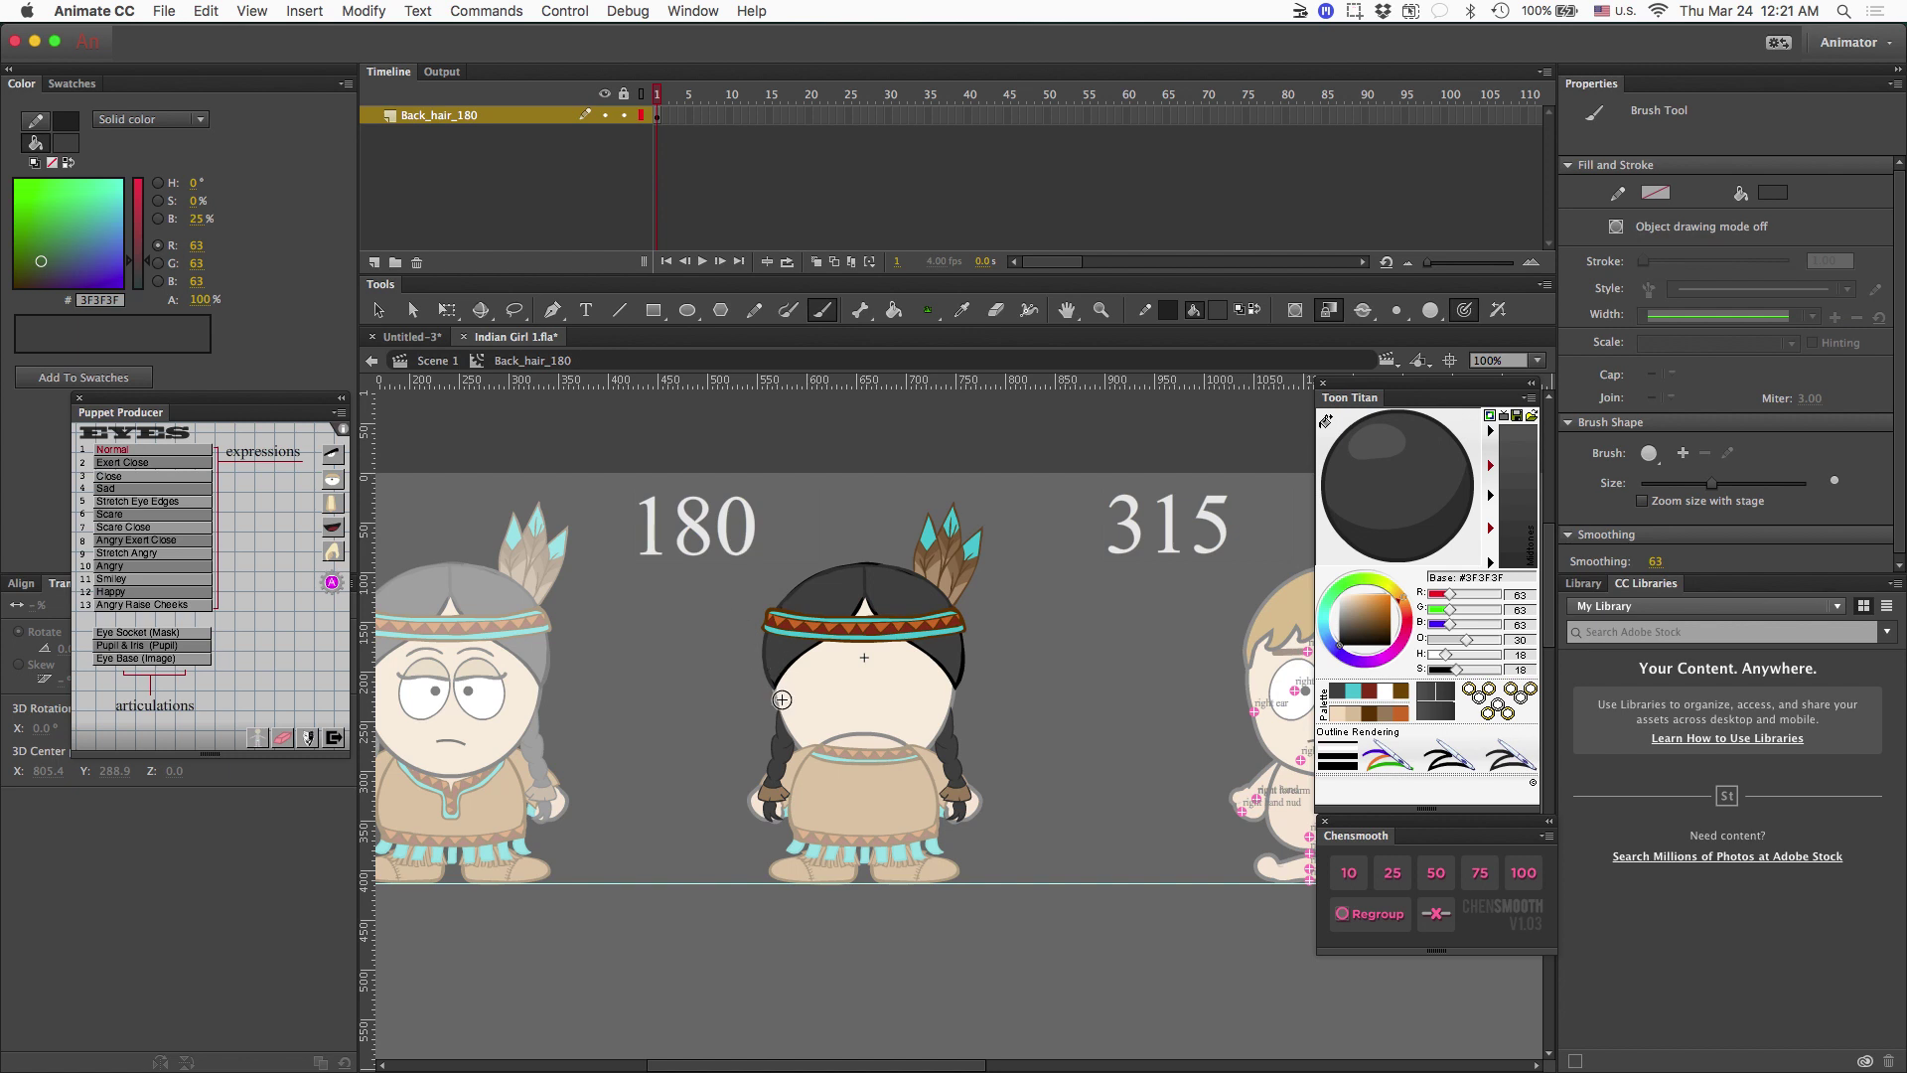
key(bracketleft)
key(bracketleft)
key(bracketleft)
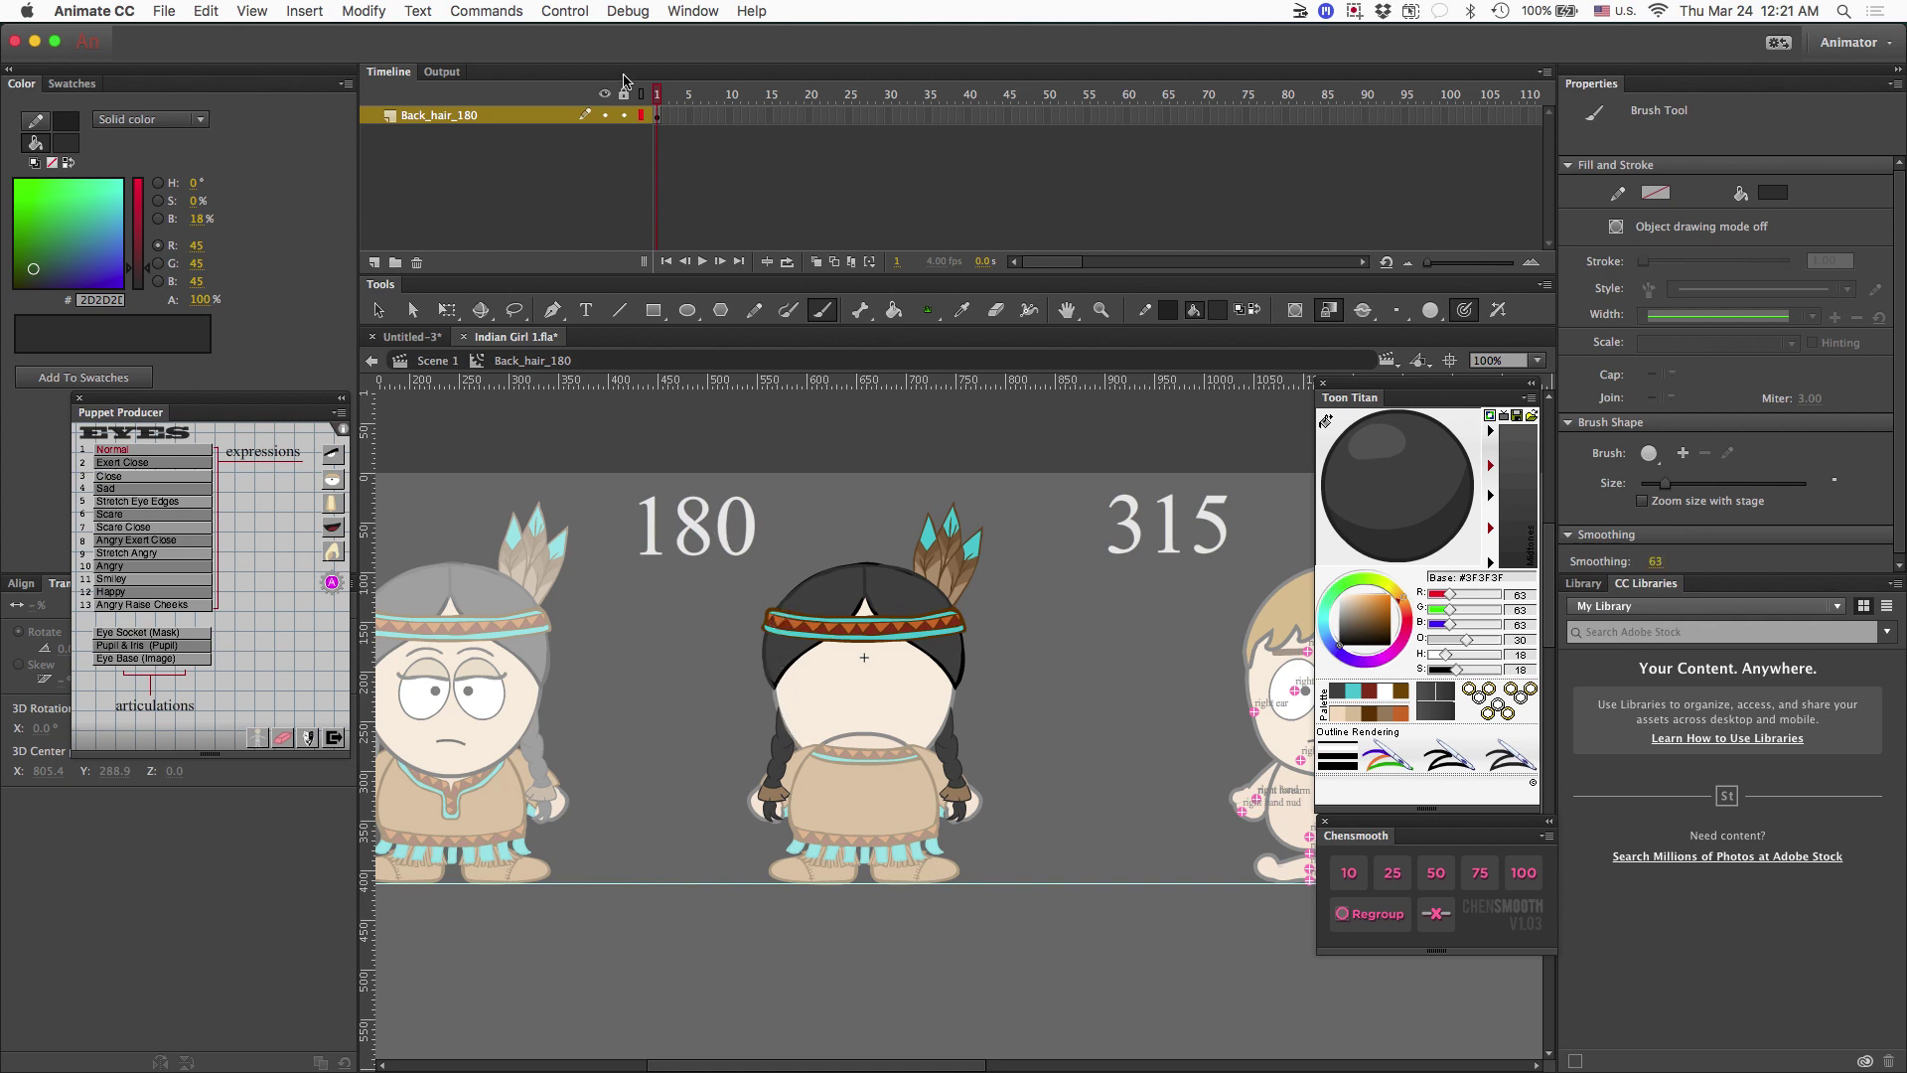
Return to the main scene and hide the Upper_torso_180, Right_arm_180 and Left_arm_180 layers.
key(v)
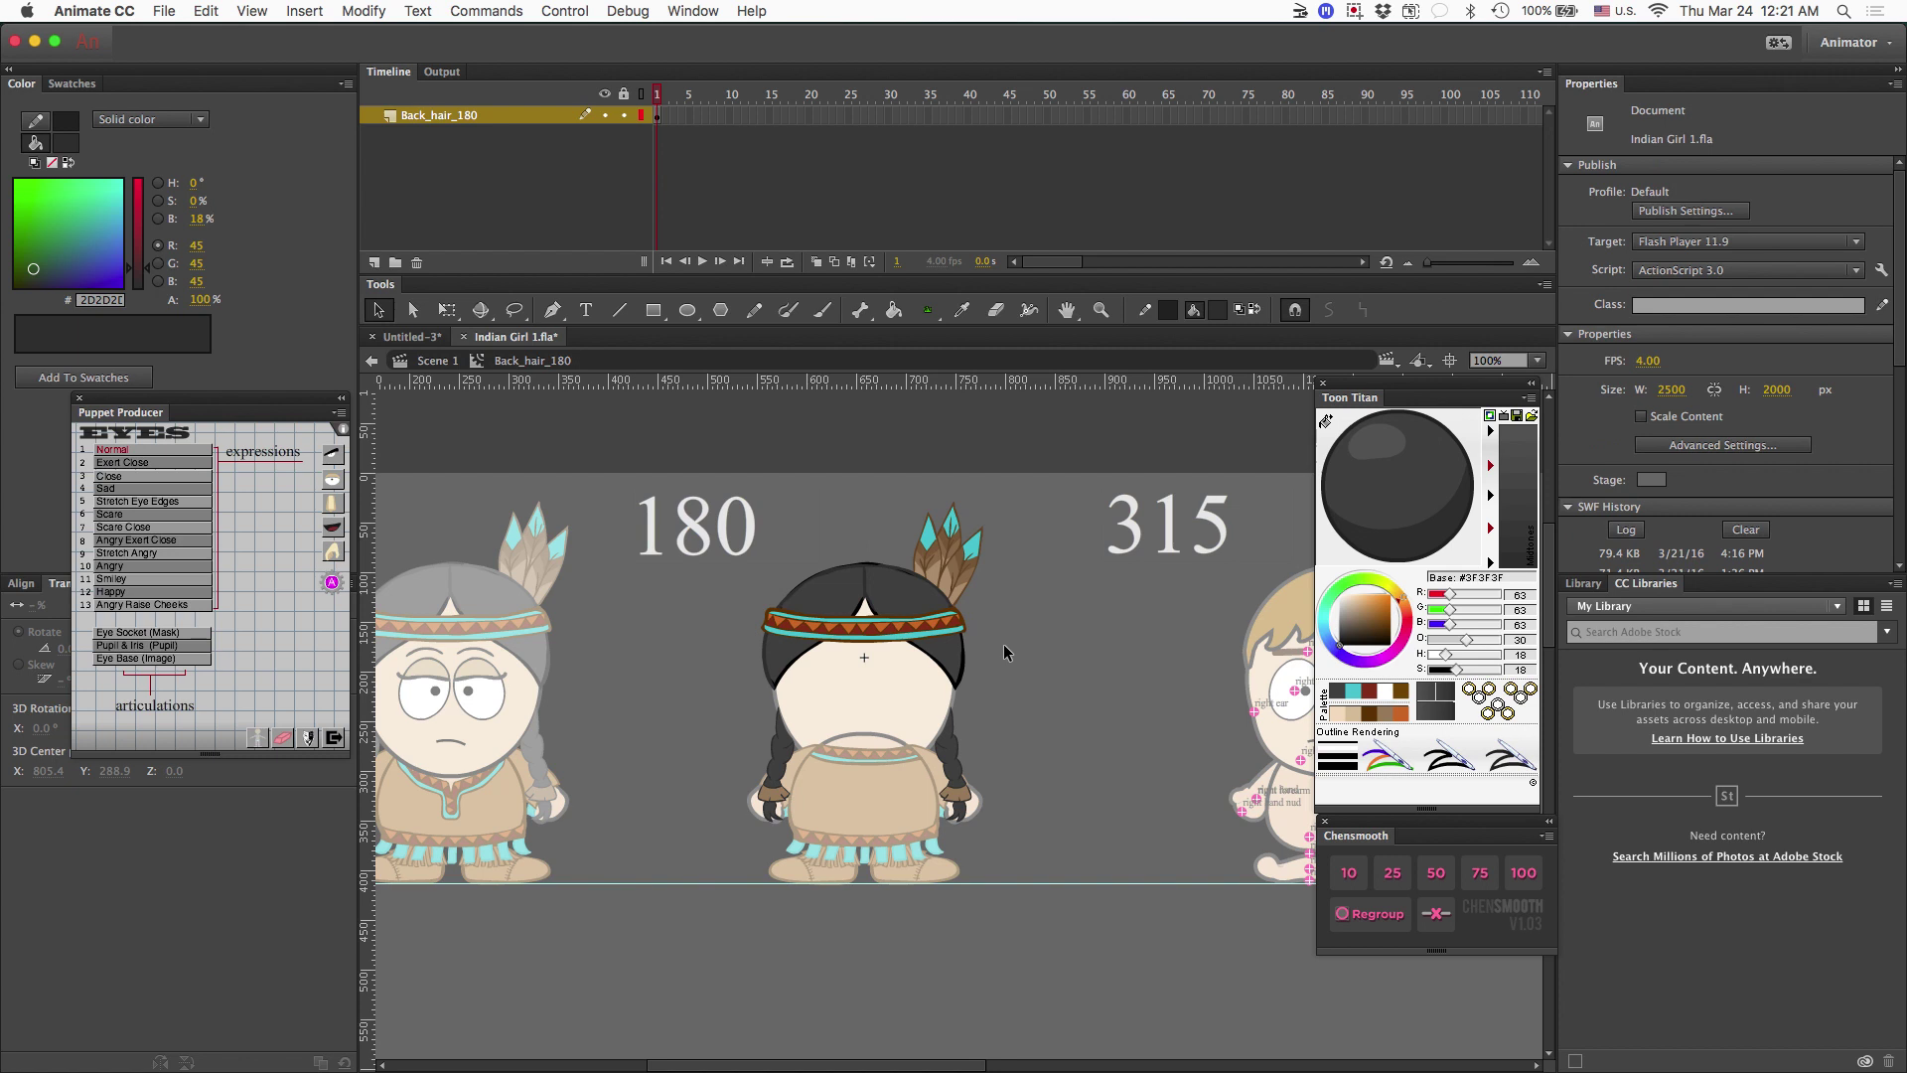
double_click(1004, 644)
click(1021, 650)
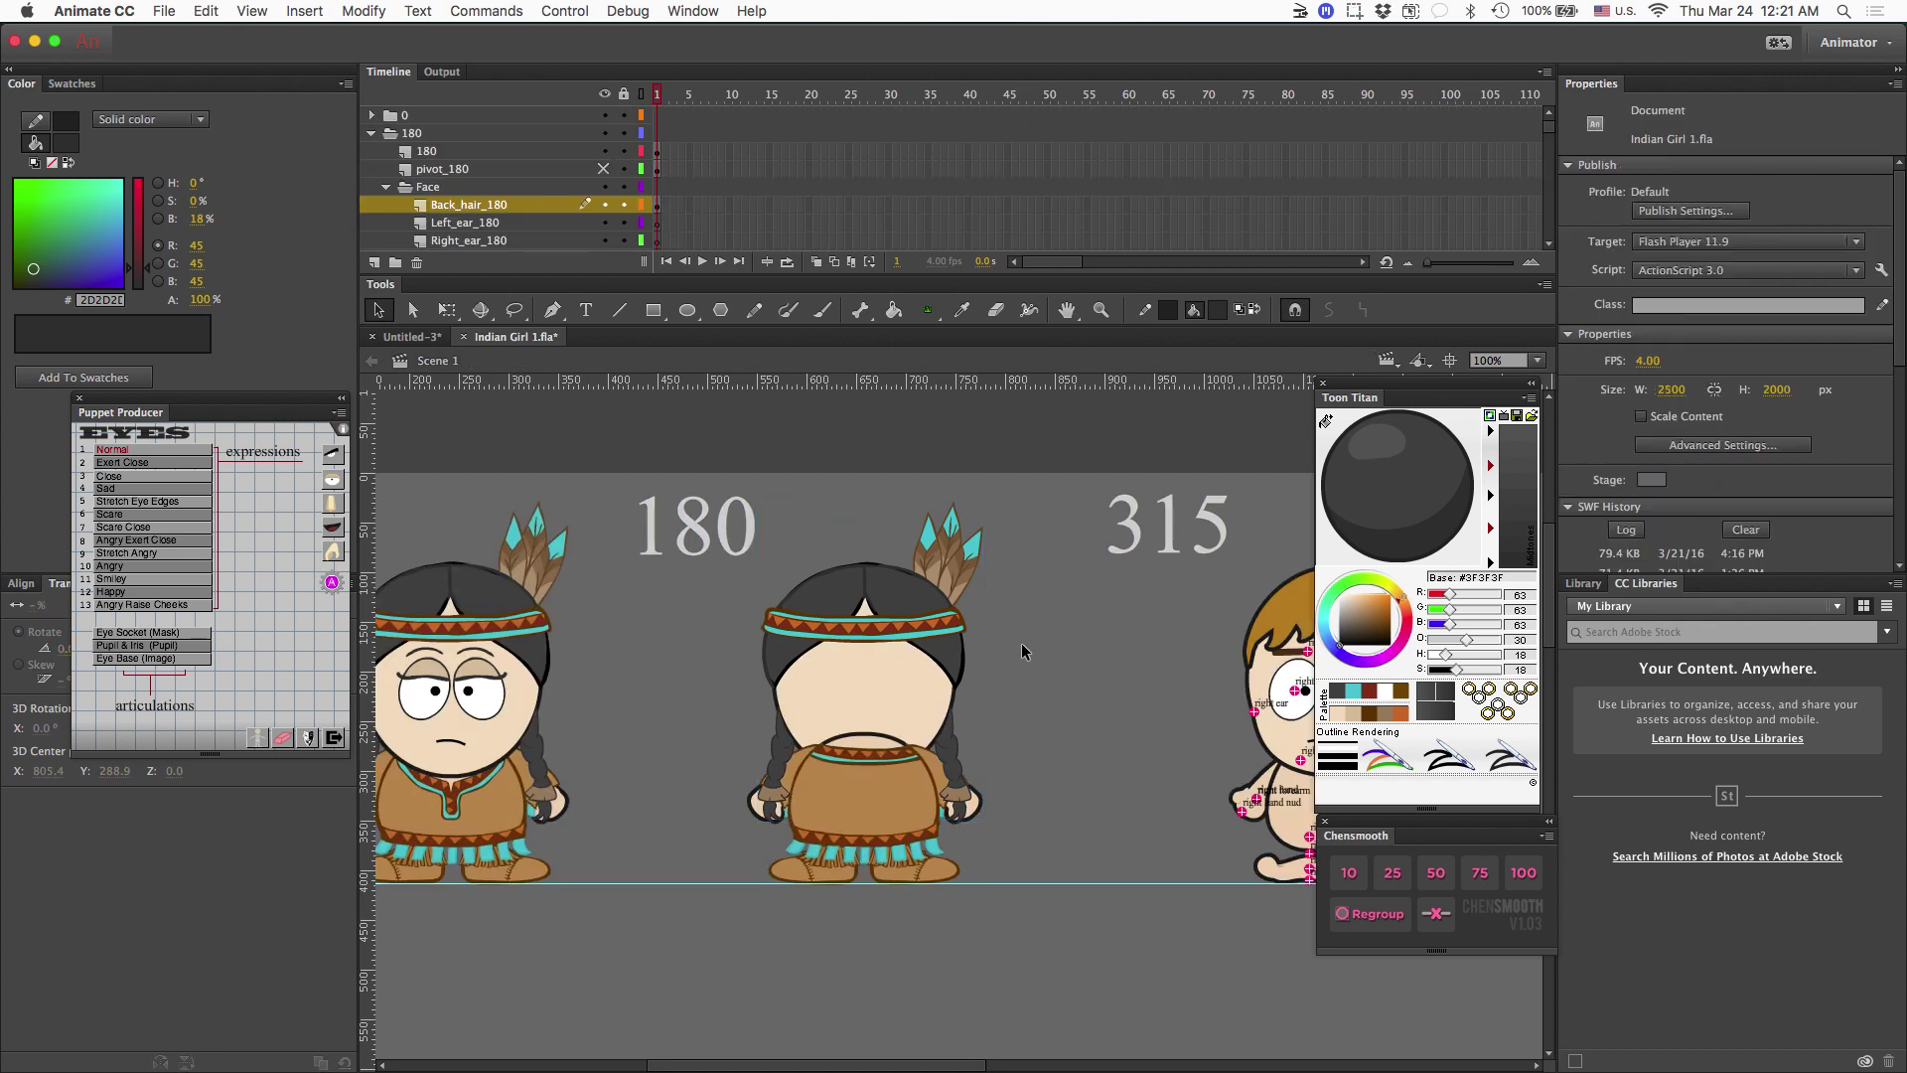
click(885, 749)
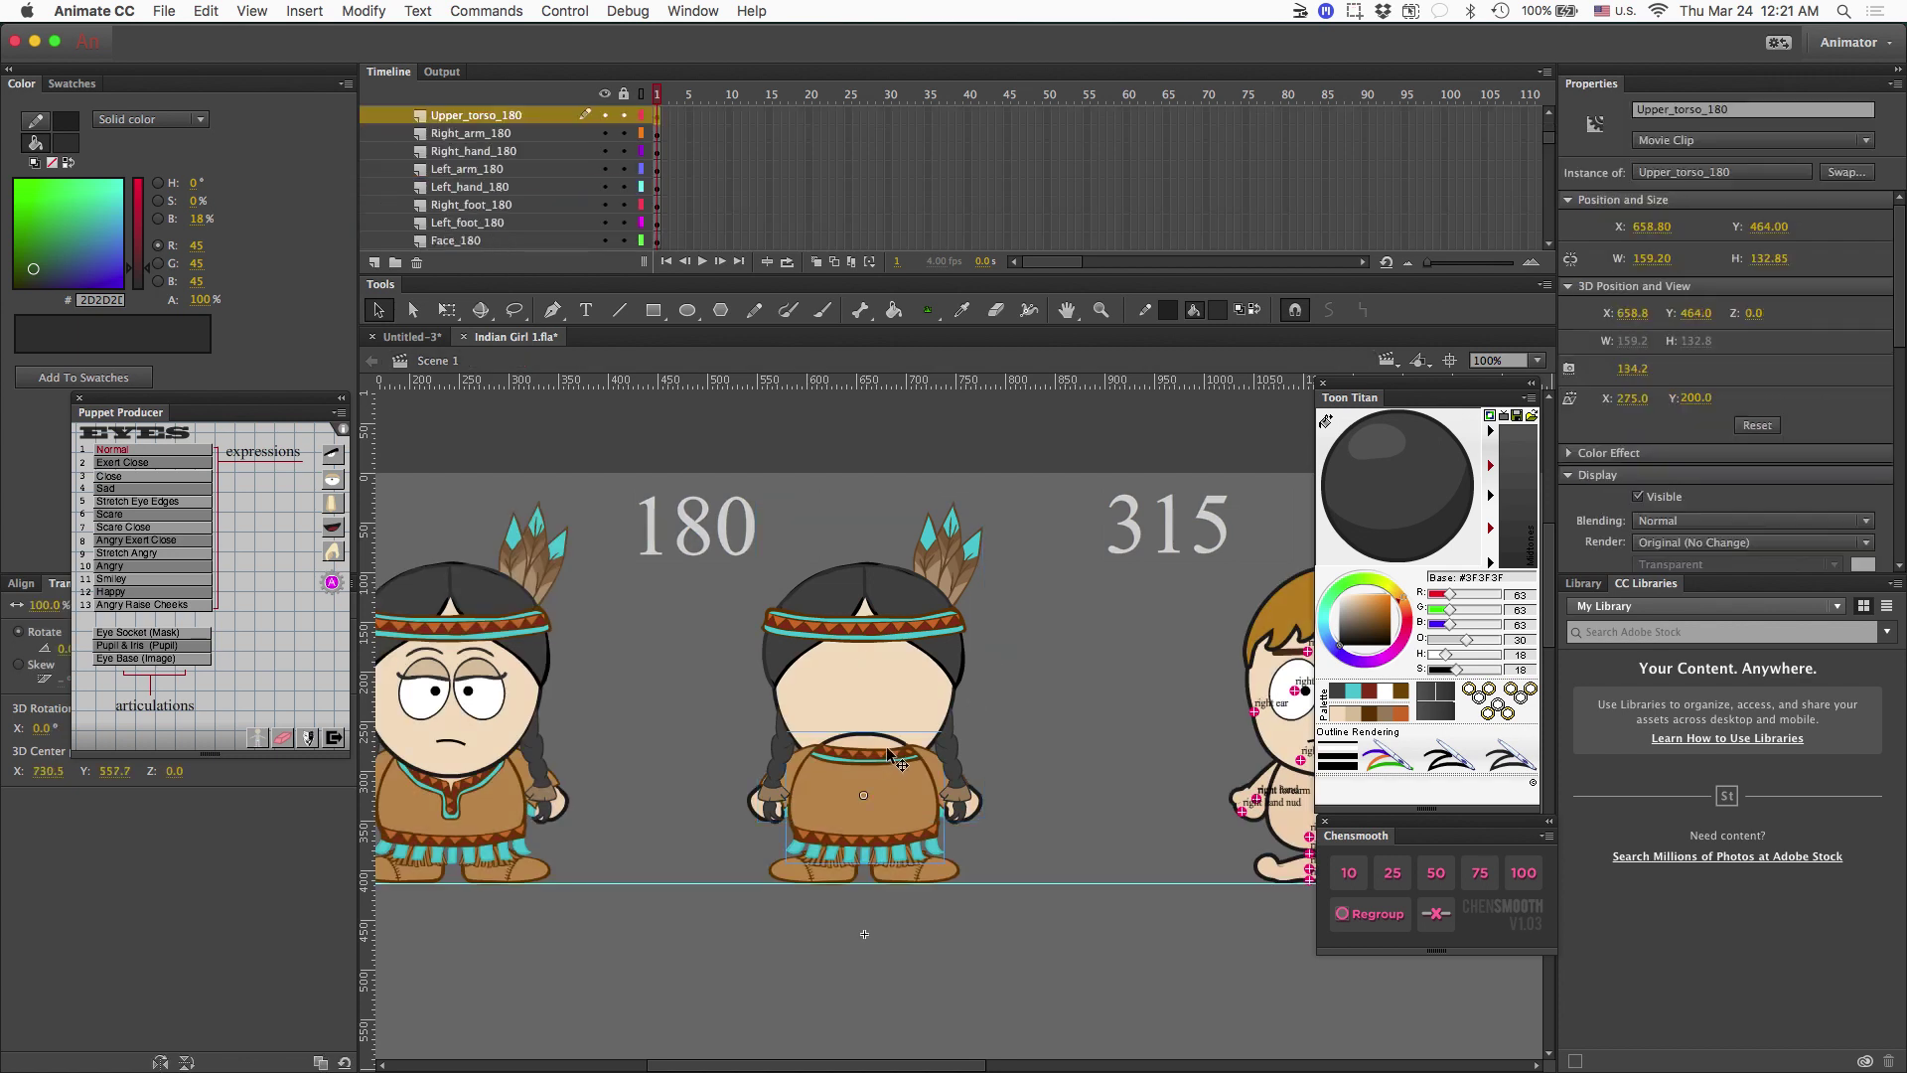
click(605, 116)
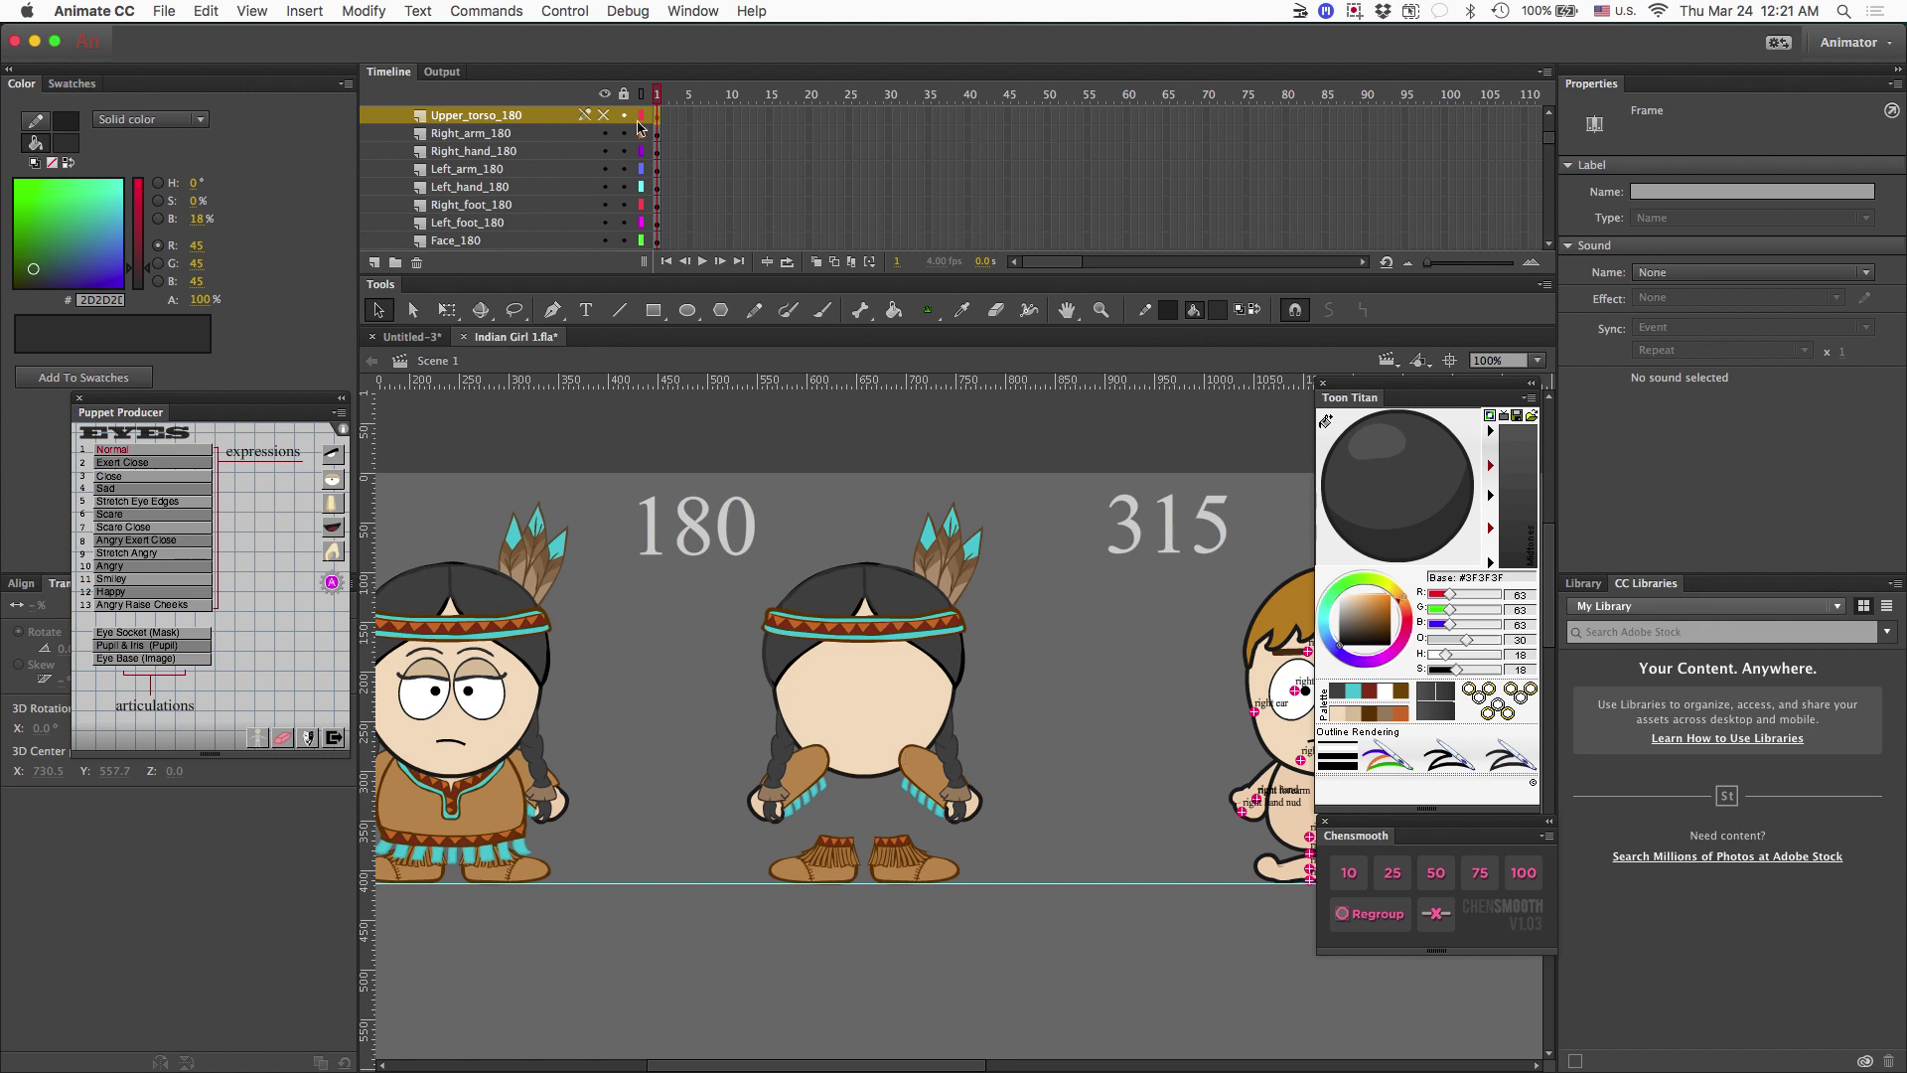
click(605, 133)
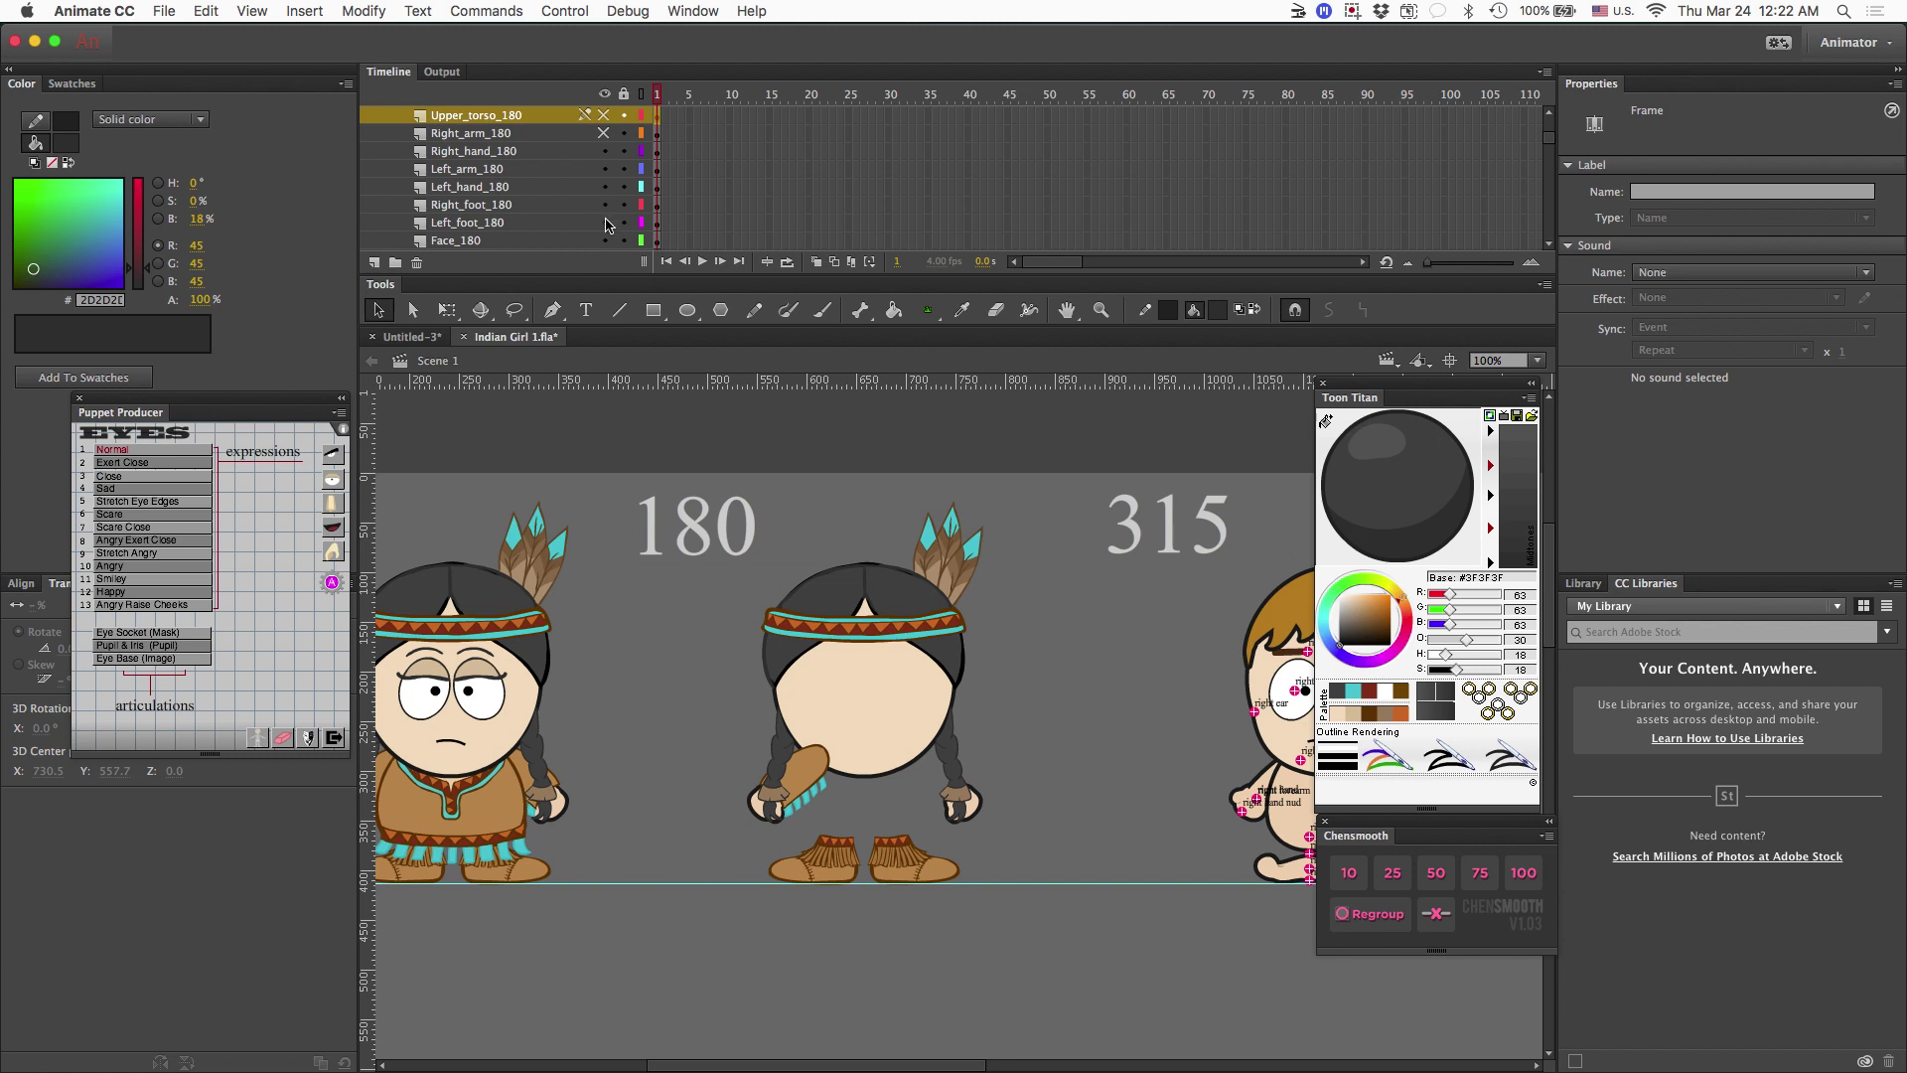
click(604, 169)
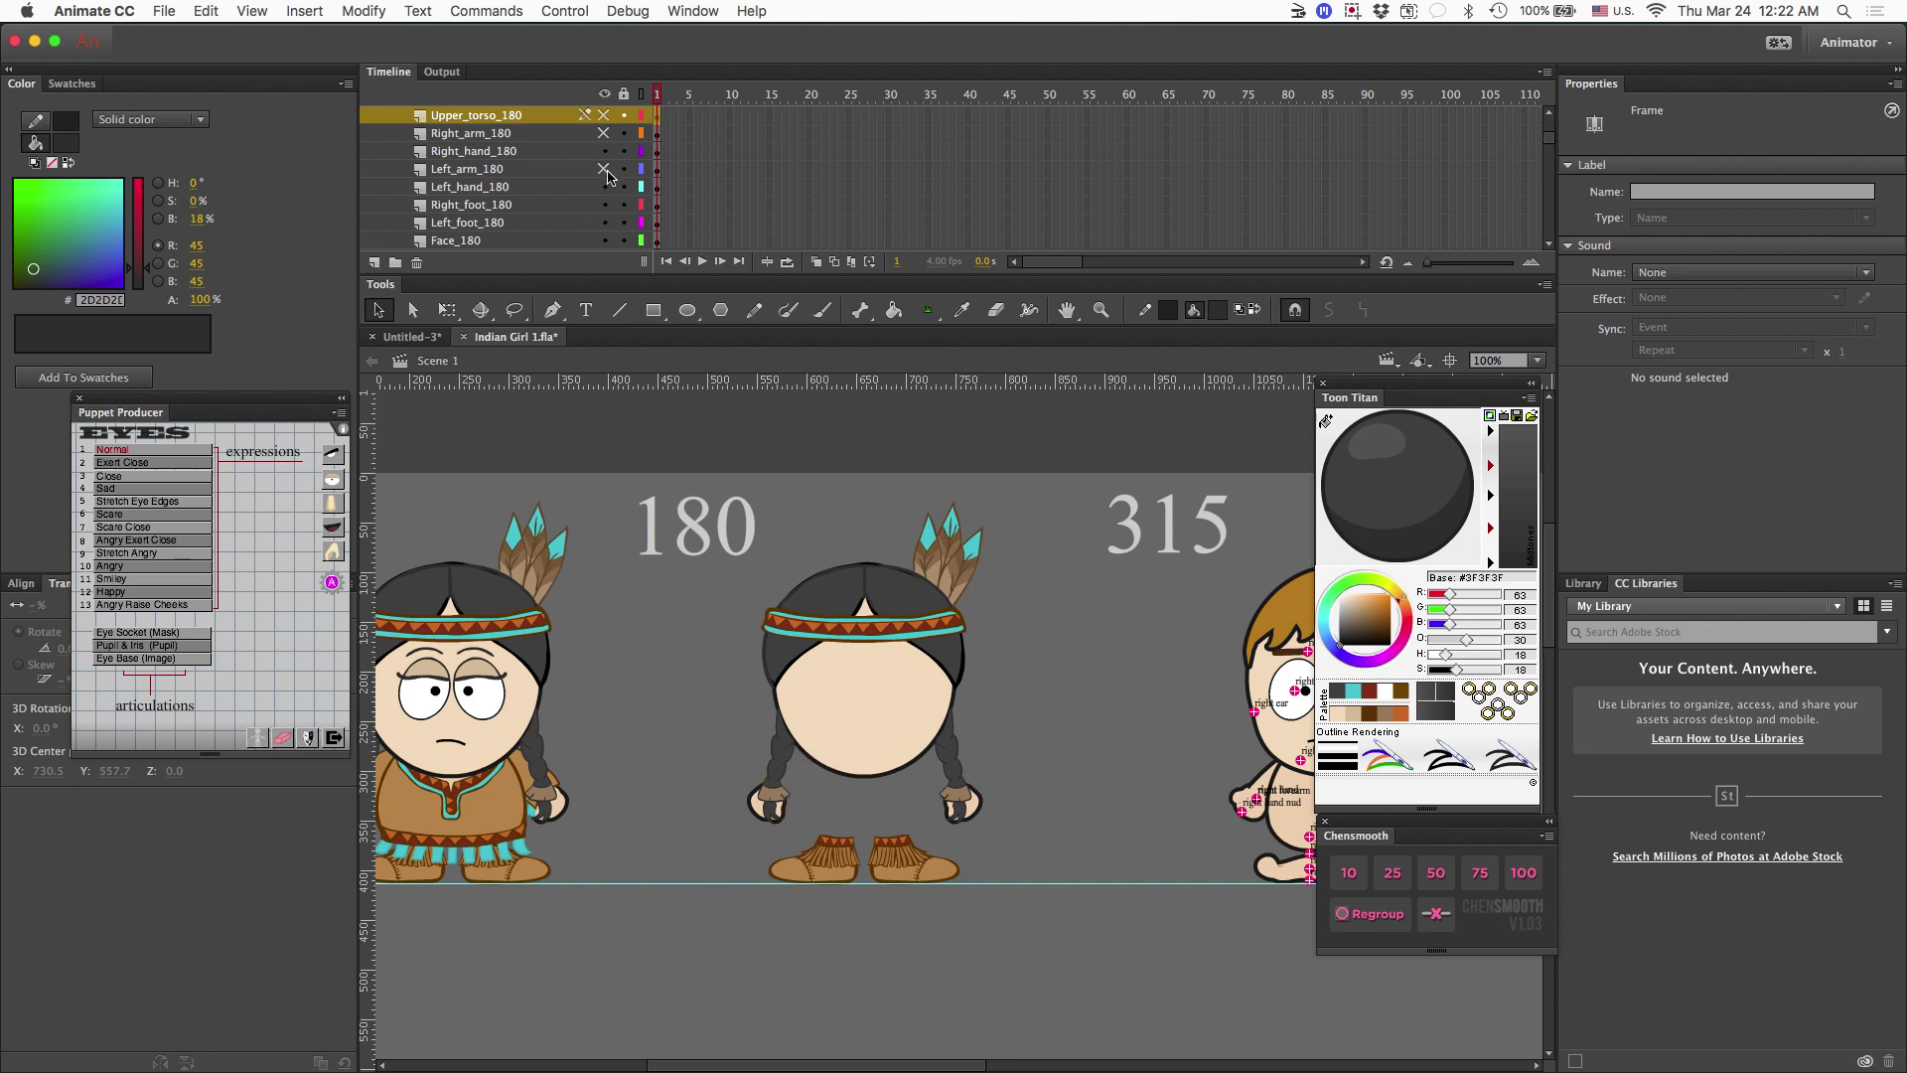
Inside Back_hair_180, erase the outlines around the centre-parting gap and along the hair's inner edge below the headband.
double_click(812, 622)
key(b)
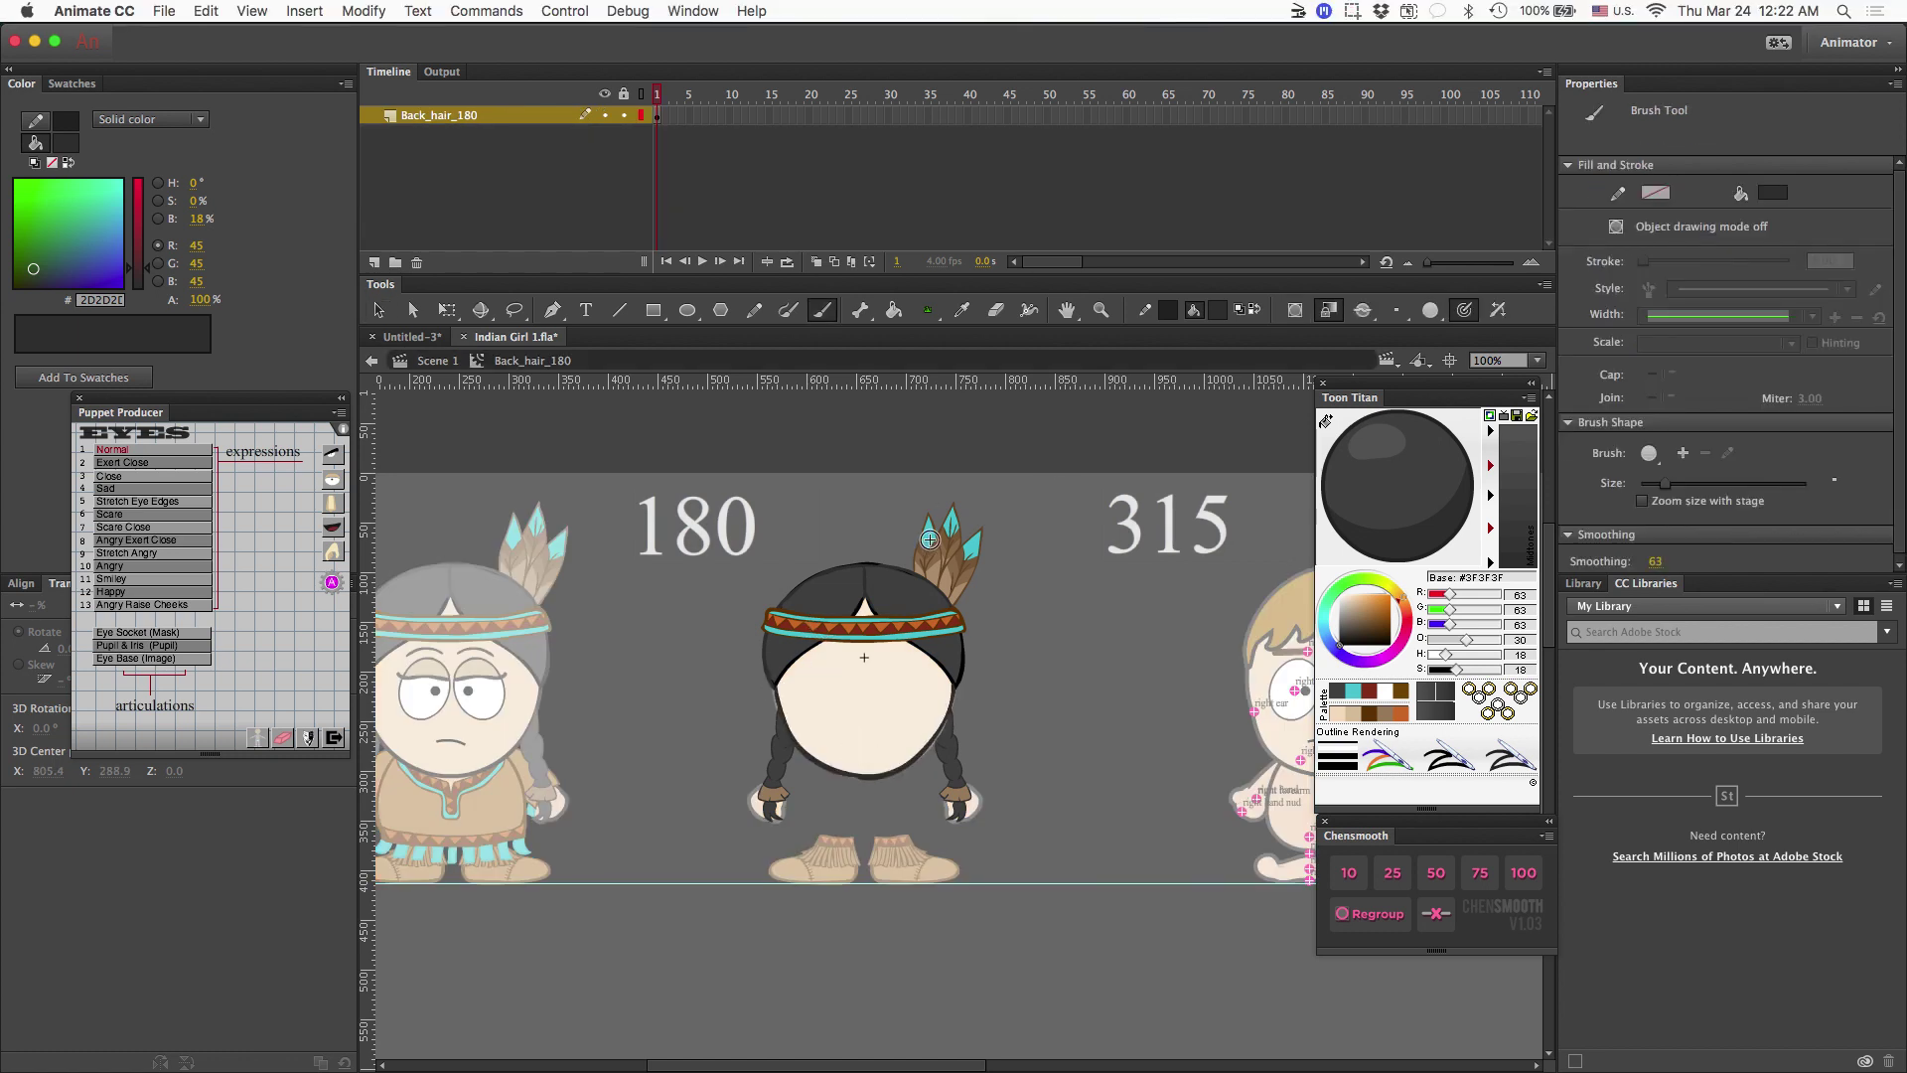
key(e)
drag(860, 599, 898, 592)
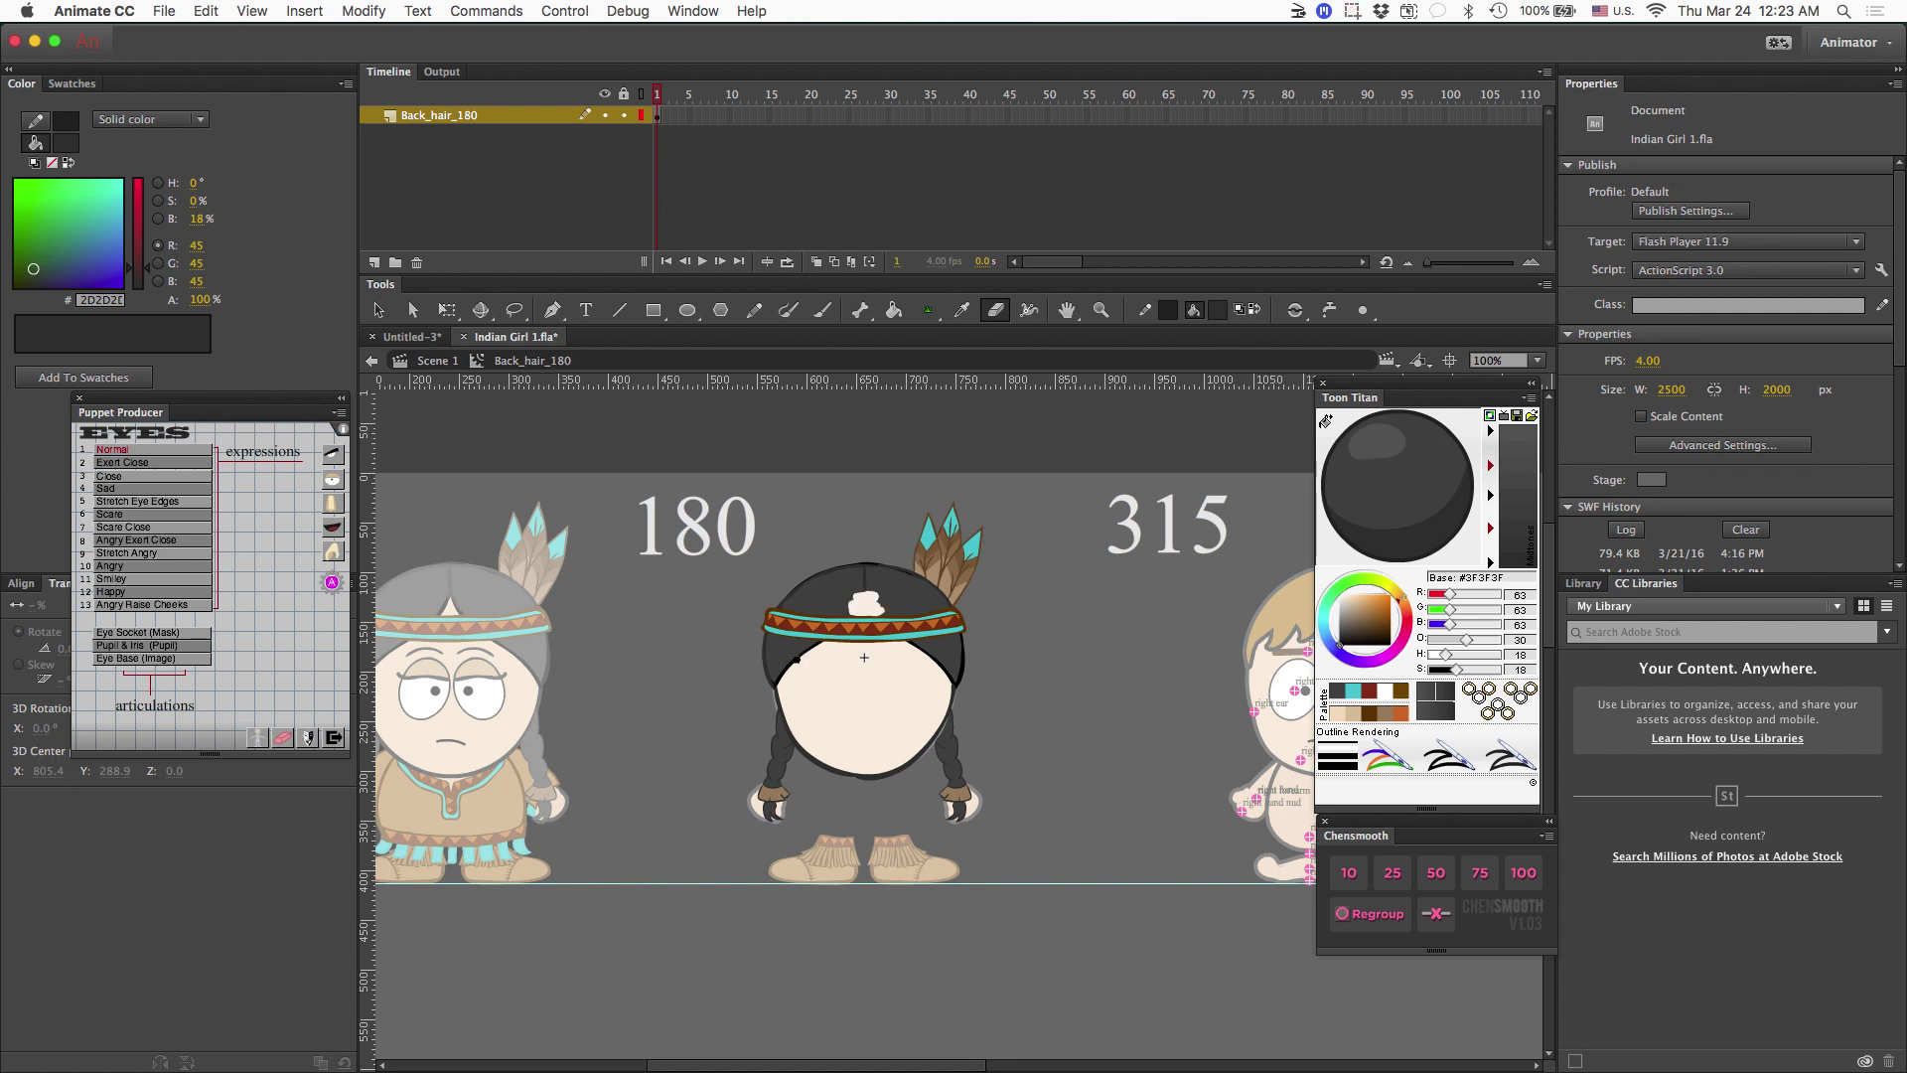
mouse_move(780, 682)
mouse_down()
mouse_move(868, 631)
mouse_move(952, 685)
mouse_up()
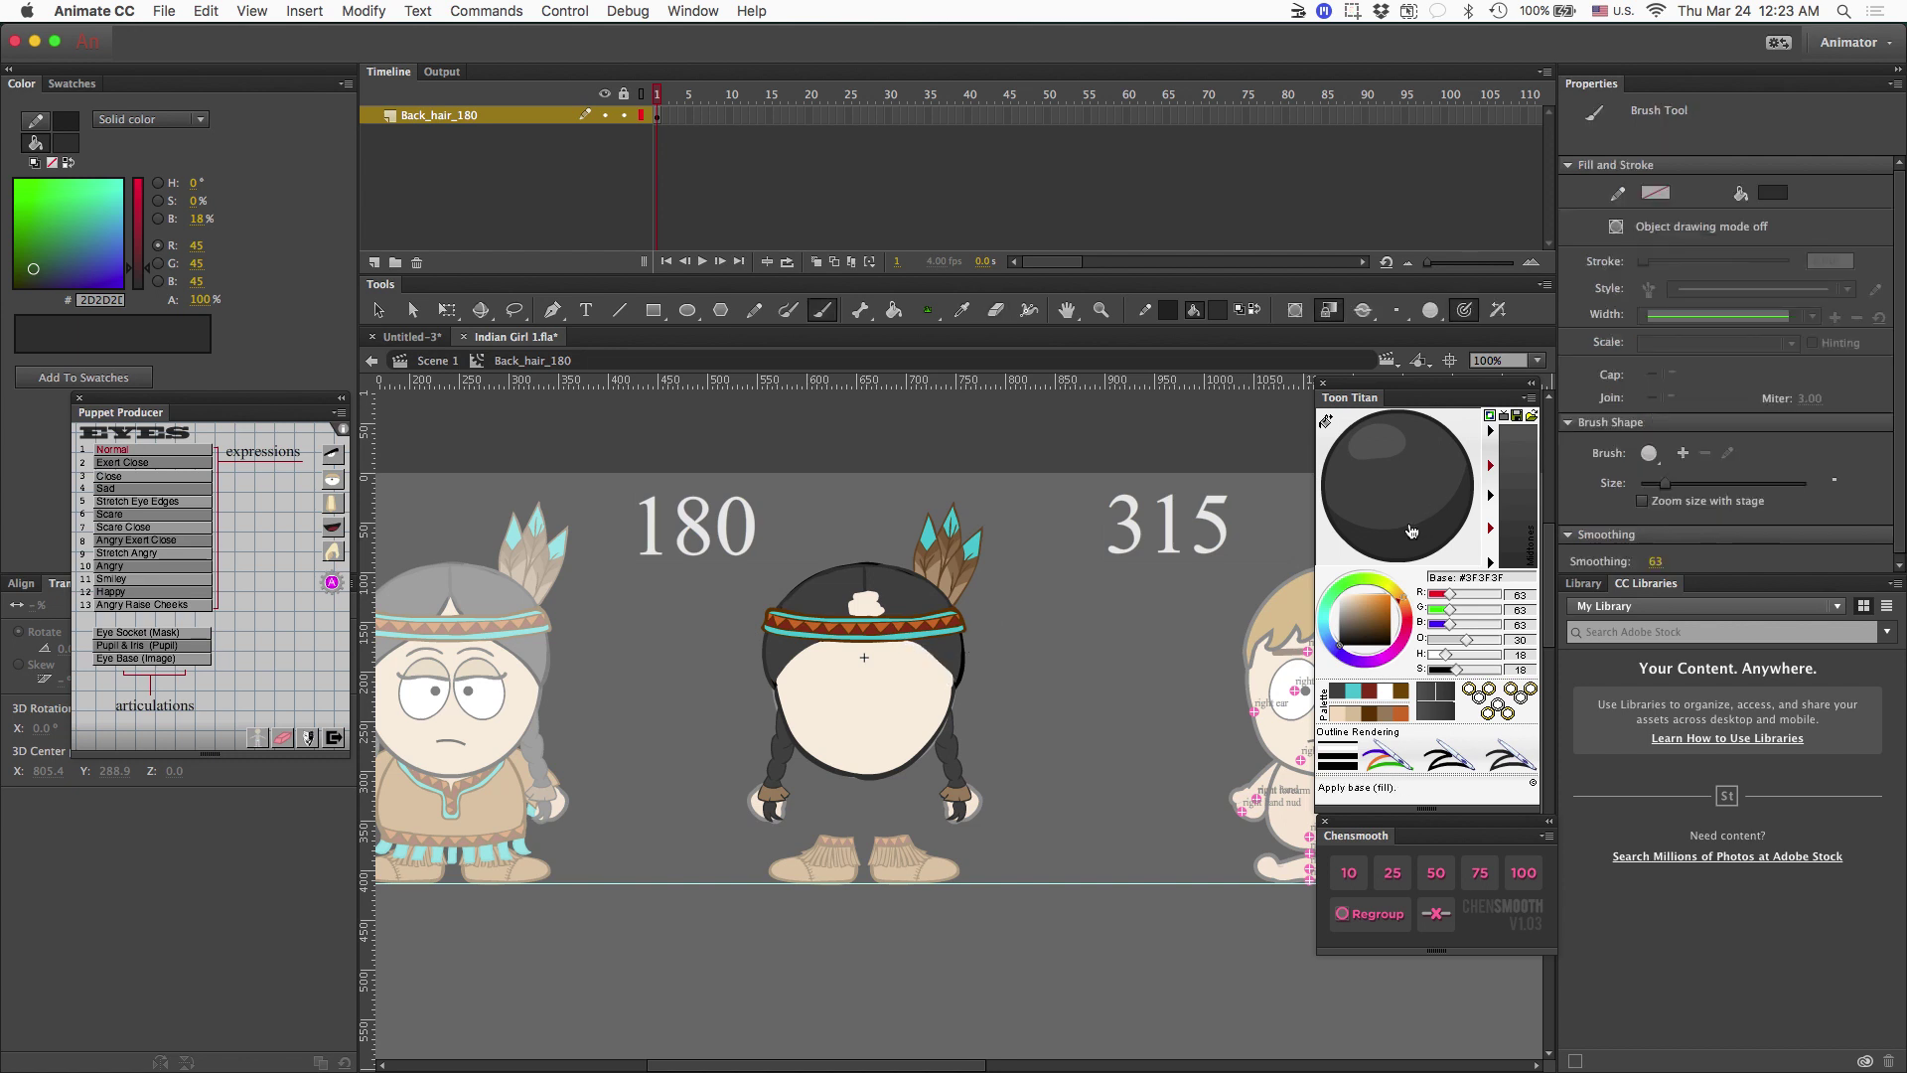
Fill the open face area and the centre-parting gap with the #3F3F3F hair color.
click(1365, 545)
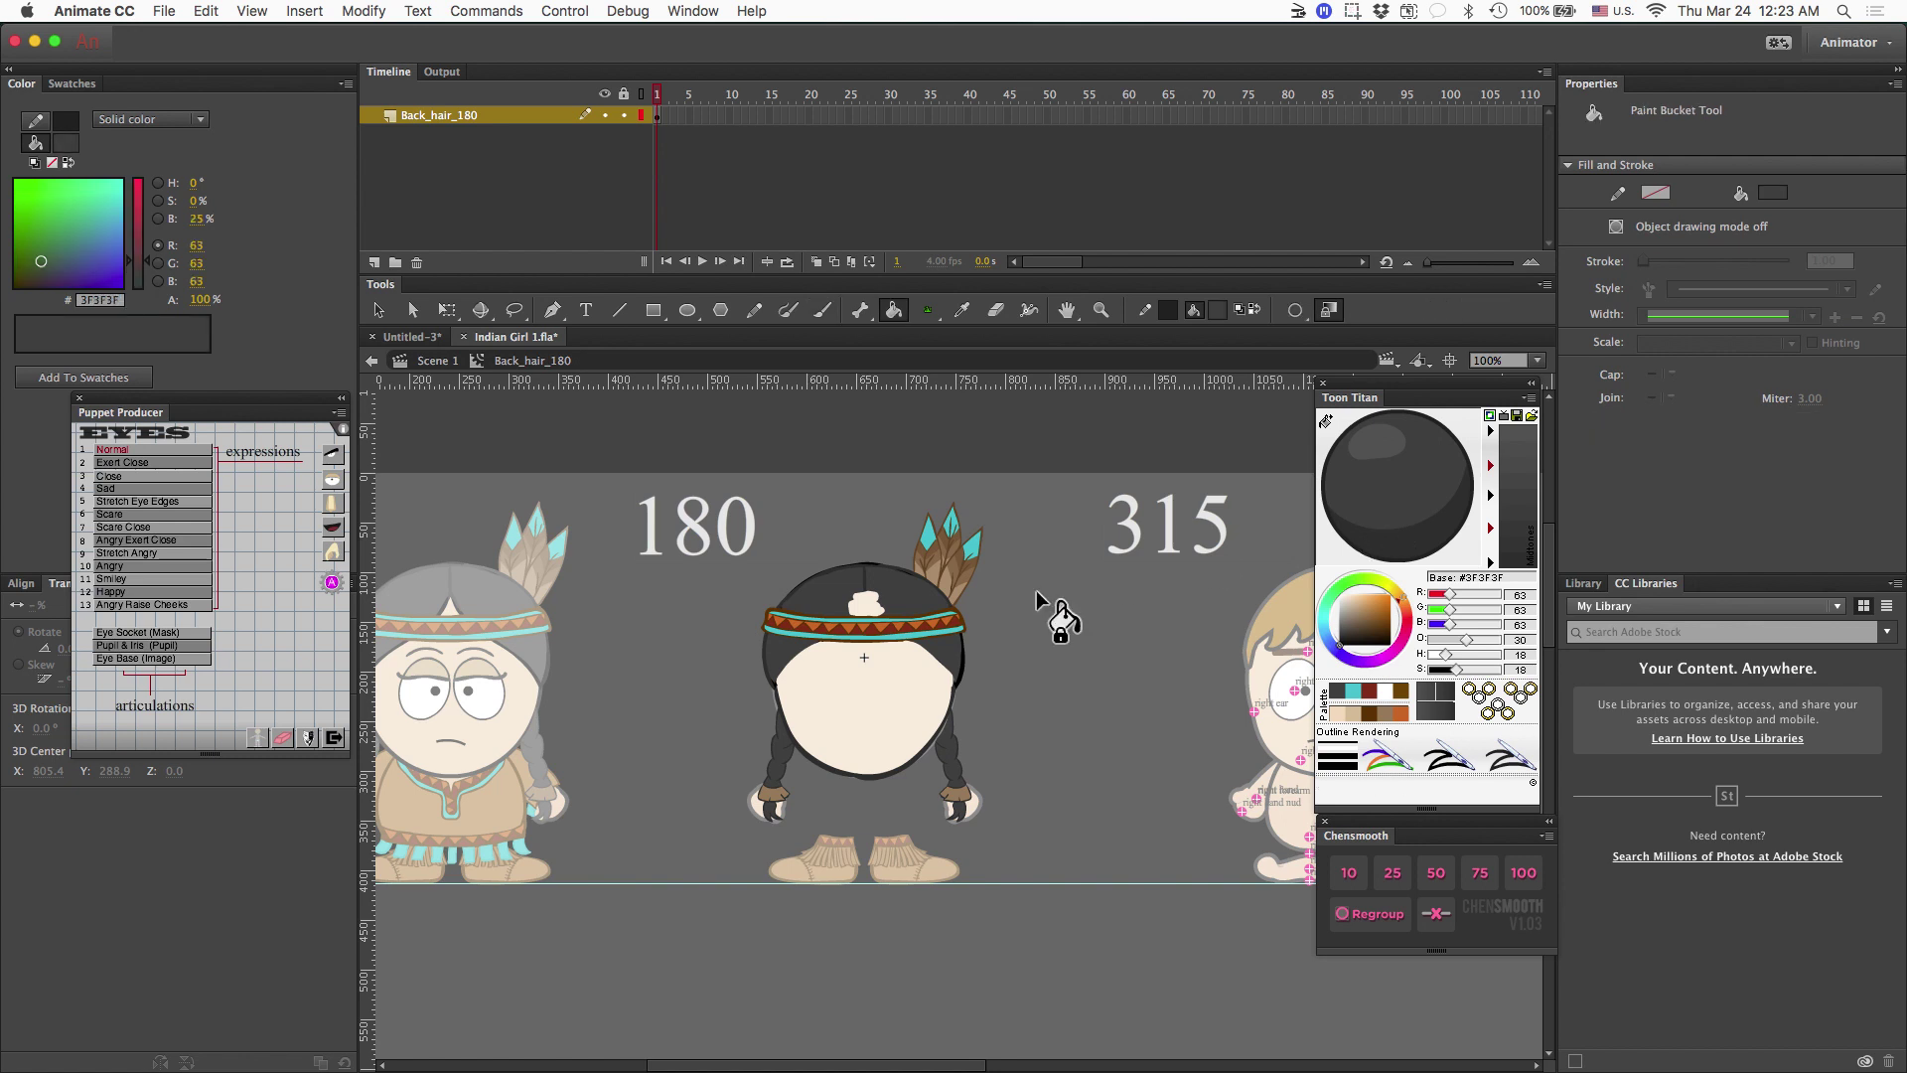
click(881, 690)
click(872, 602)
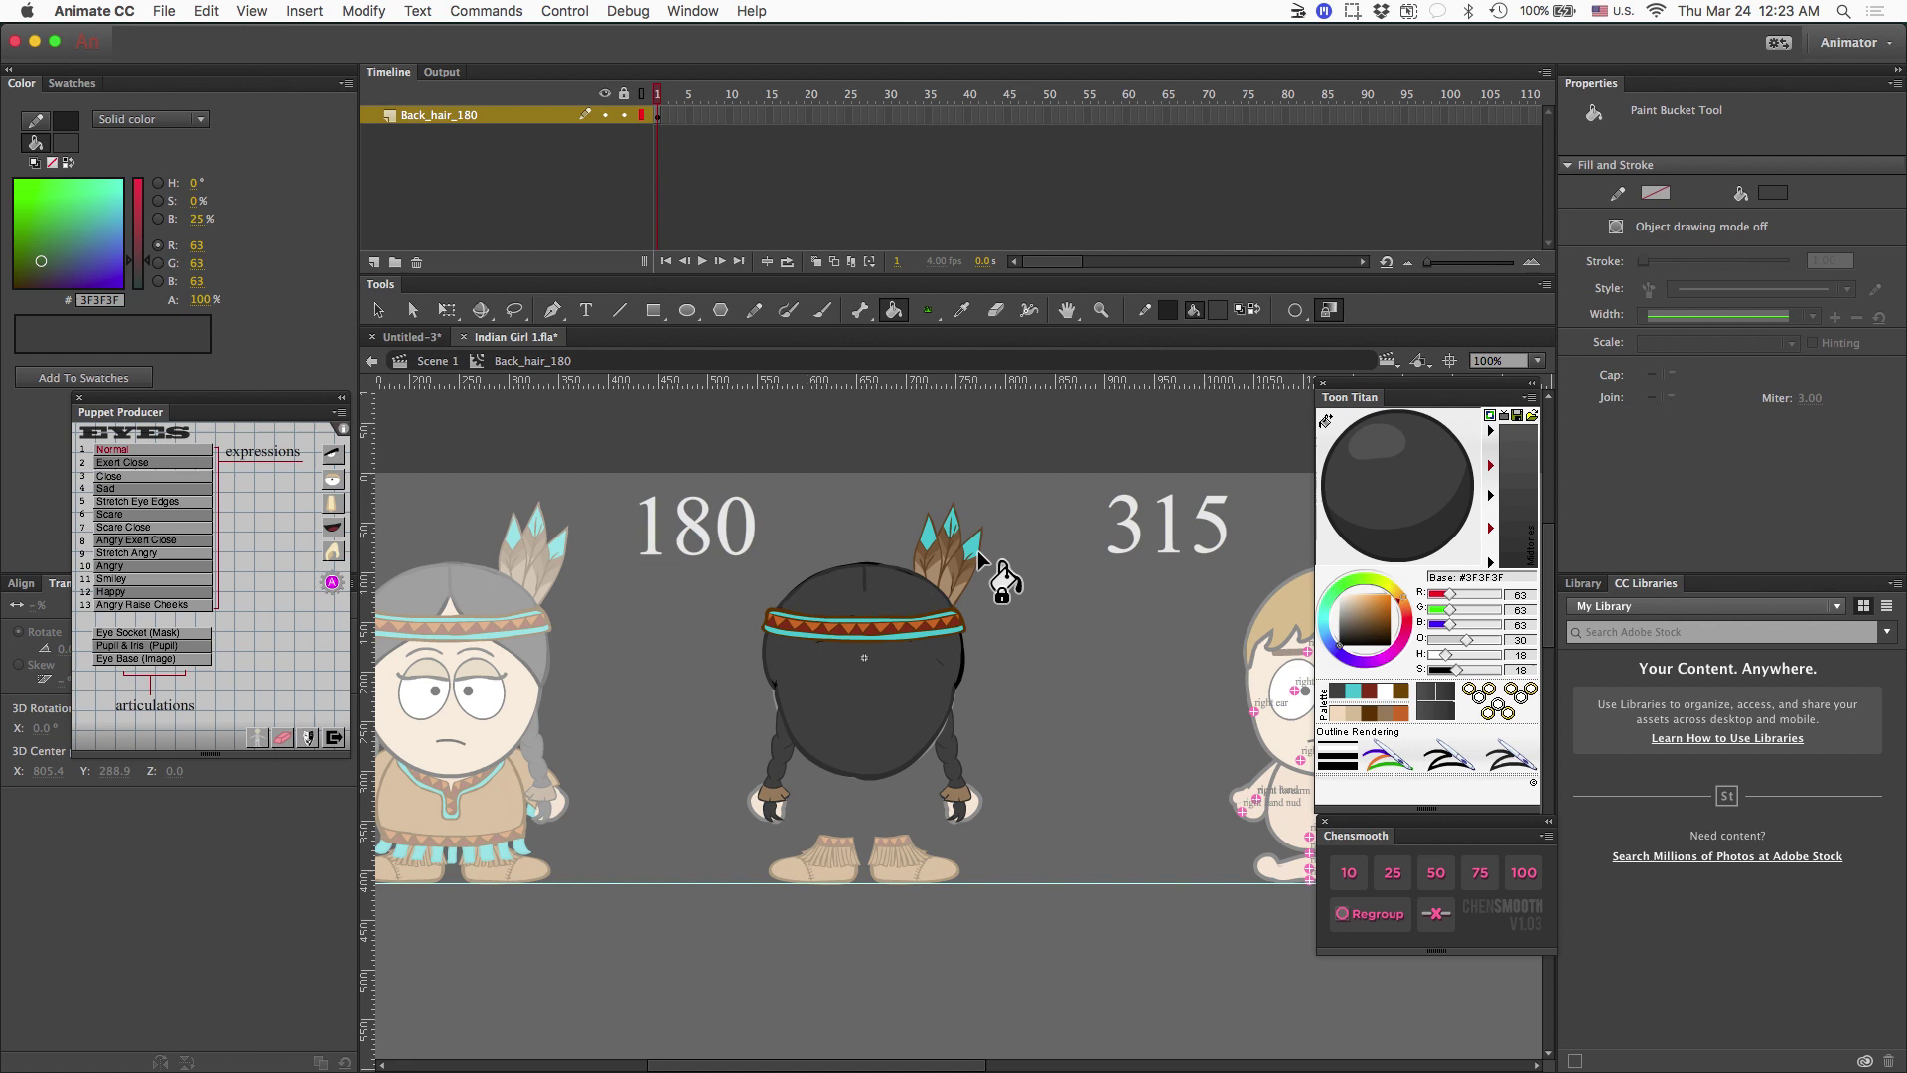
Brush #2D2D2D outline strokes along both sides and the bottom edge of the filled back hair.
key(b)
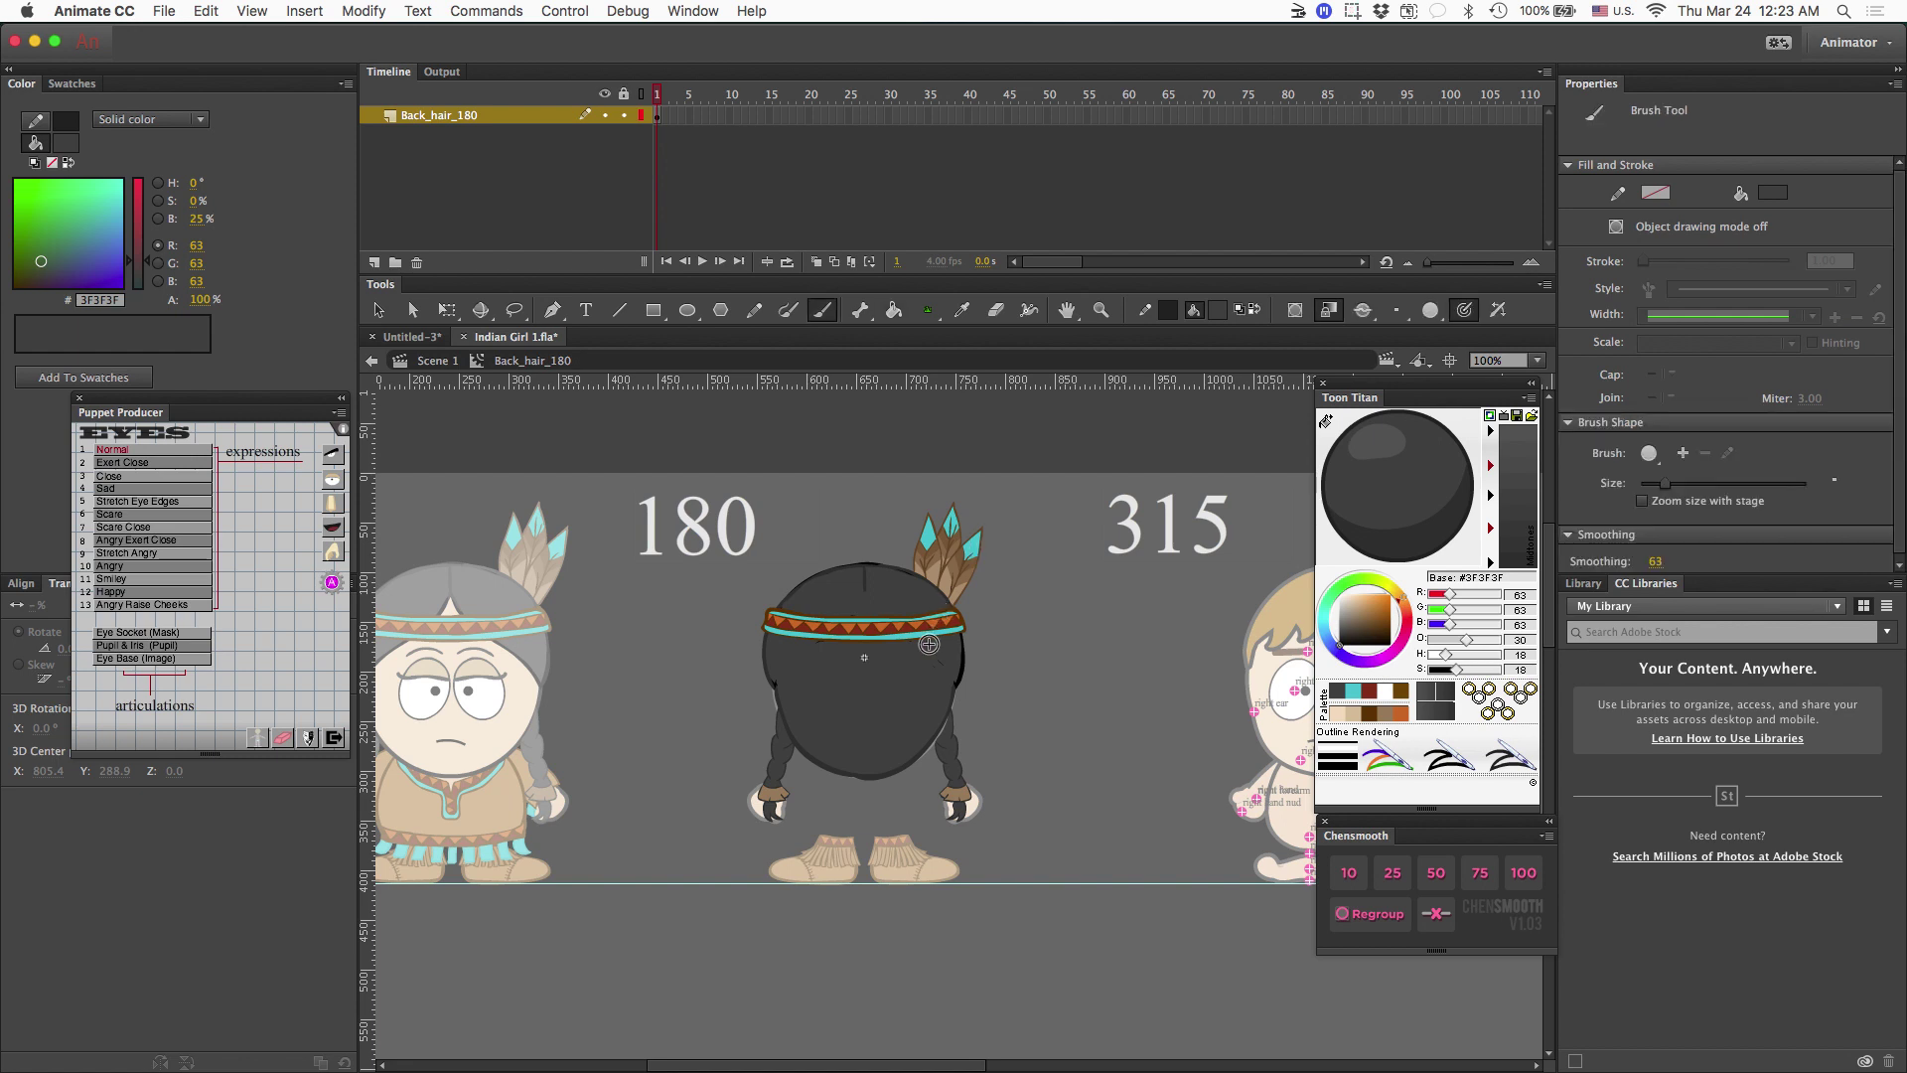
drag(942, 667, 938, 673)
mouse_move(800, 578)
mouse_down()
mouse_move(774, 611)
mouse_move(772, 707)
mouse_up()
drag(961, 640, 945, 713)
drag(842, 785, 863, 767)
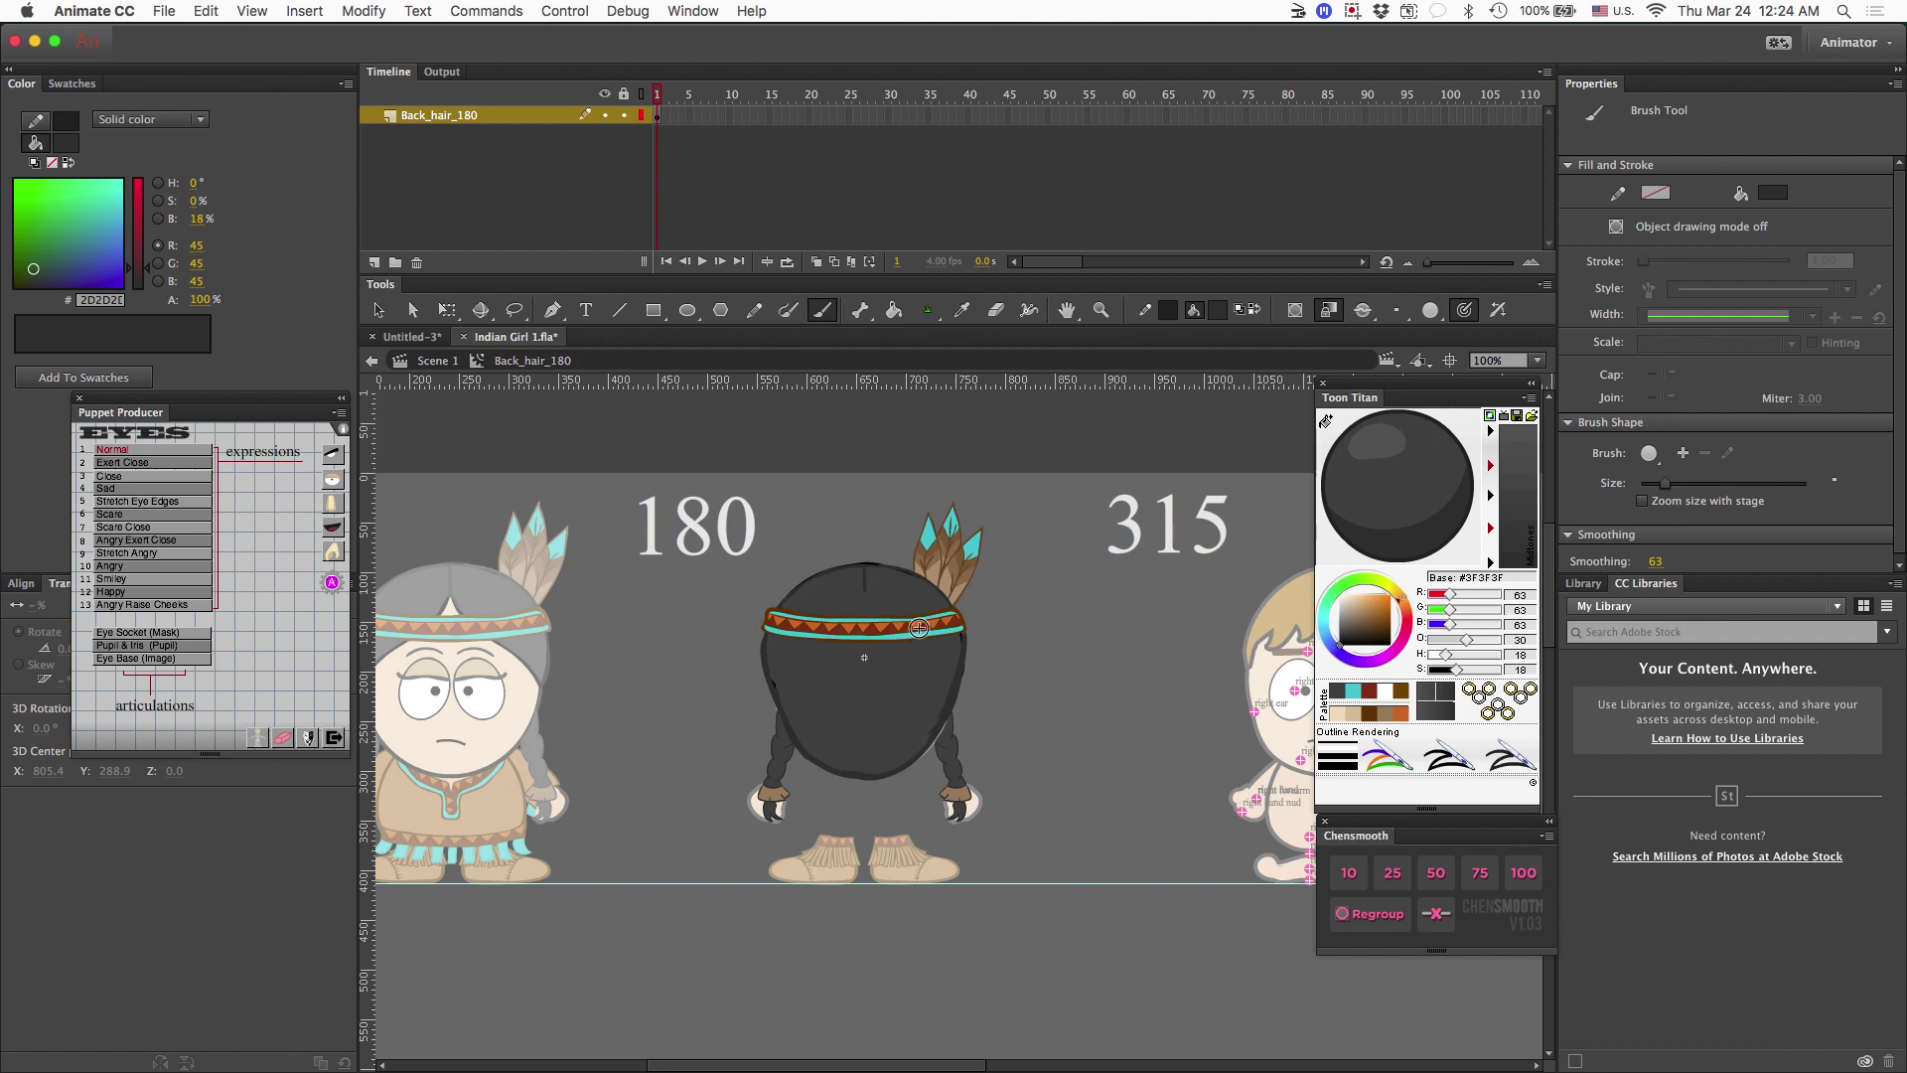
Clean up the hair outline below the headband's left end with brush touch-ups in sampled #3F3F3F and #2D2D2D.
key(i)
click(796, 578)
key(b)
key(i)
click(769, 645)
key(b)
drag(766, 636, 775, 707)
key(i)
click(864, 696)
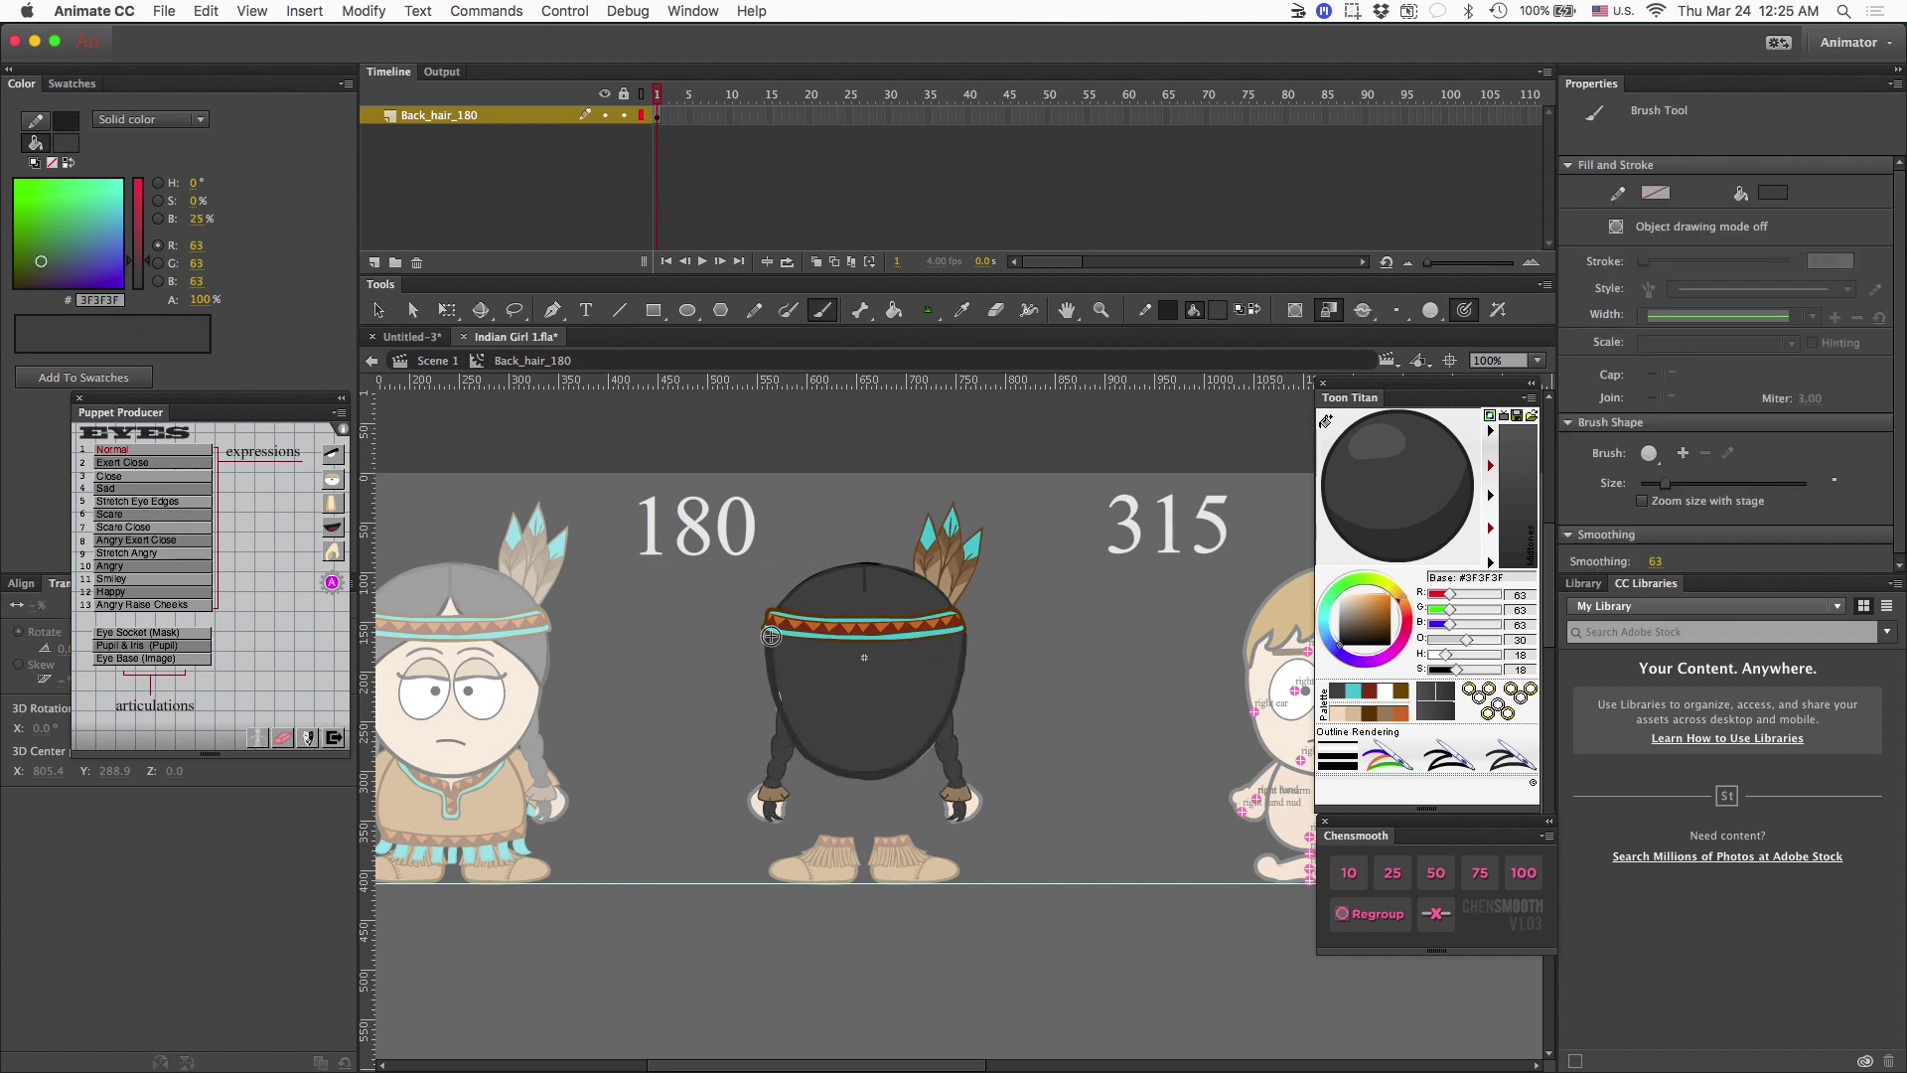
click(772, 636)
key(b)
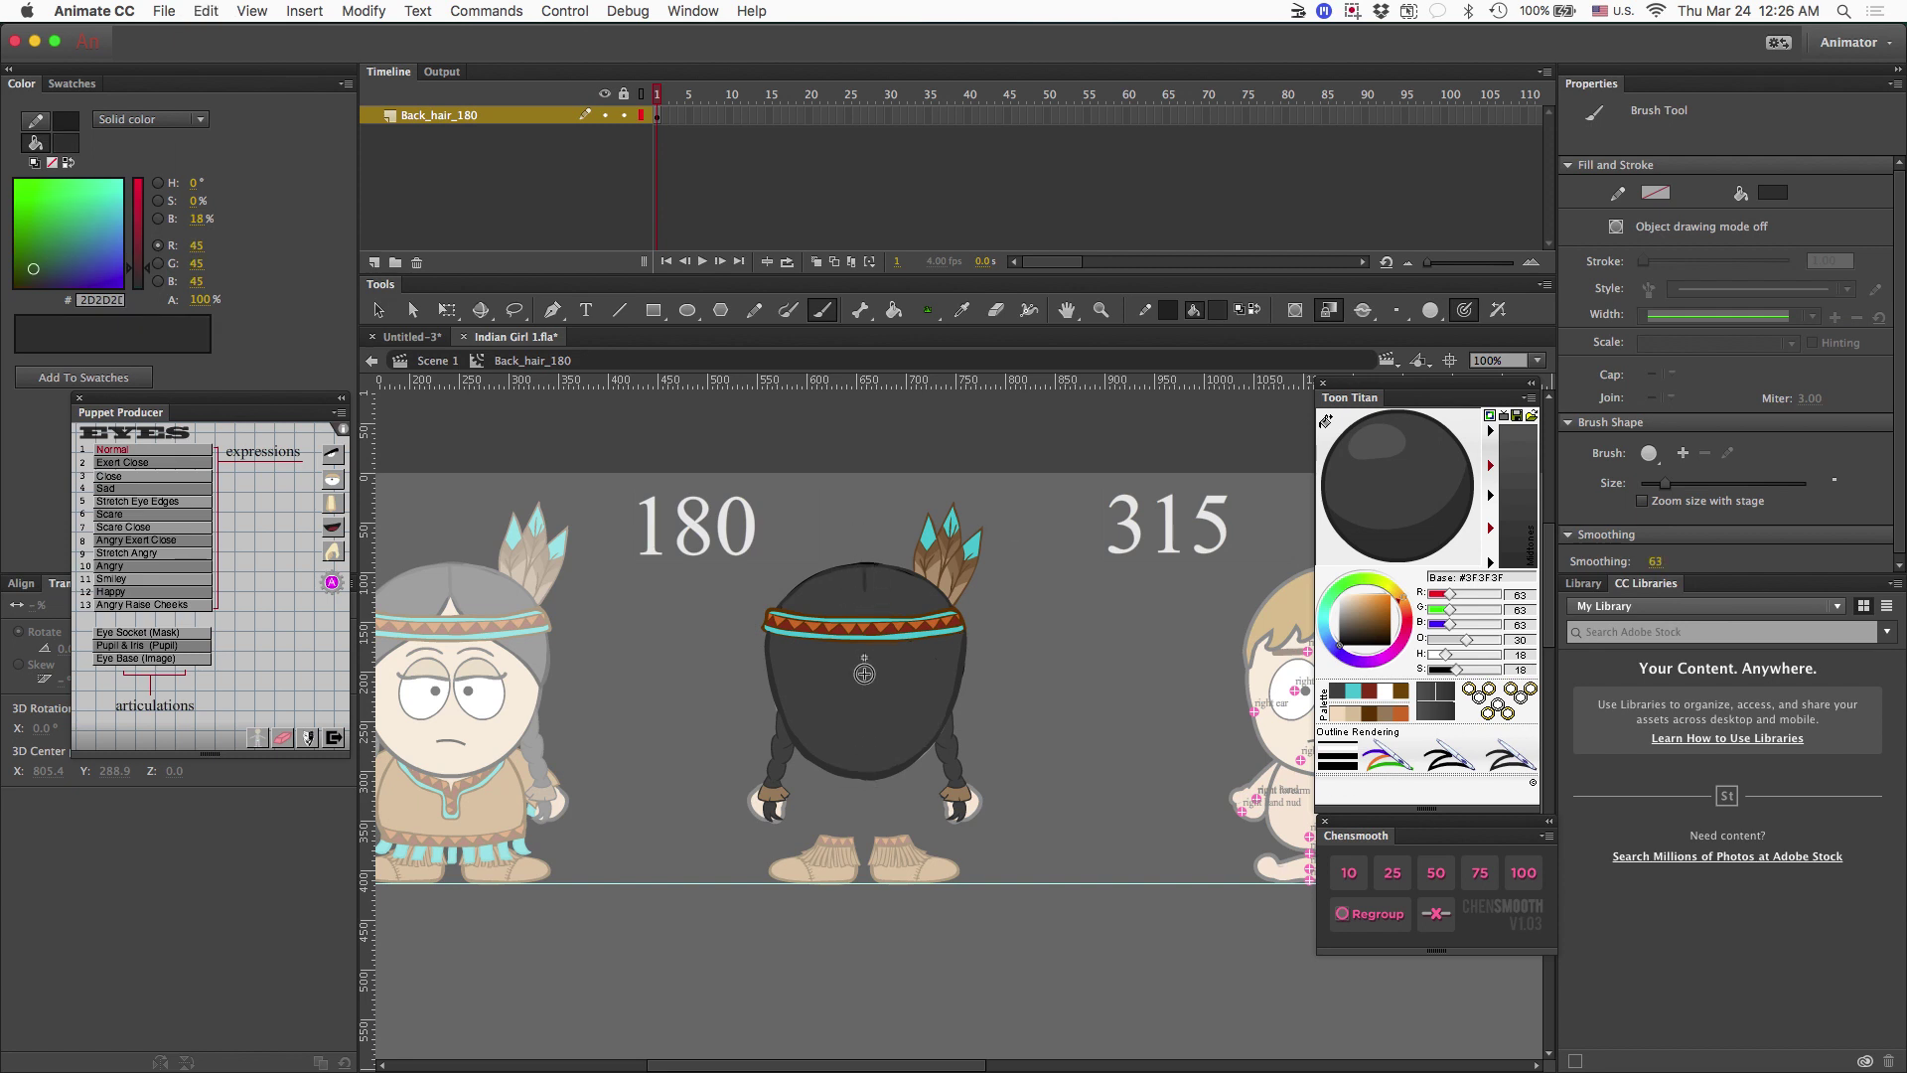
Select the hair fills above and below the headband and brush a #2D2D2D centre-parting line down the head in Paint Selection mode.
click(1393, 311)
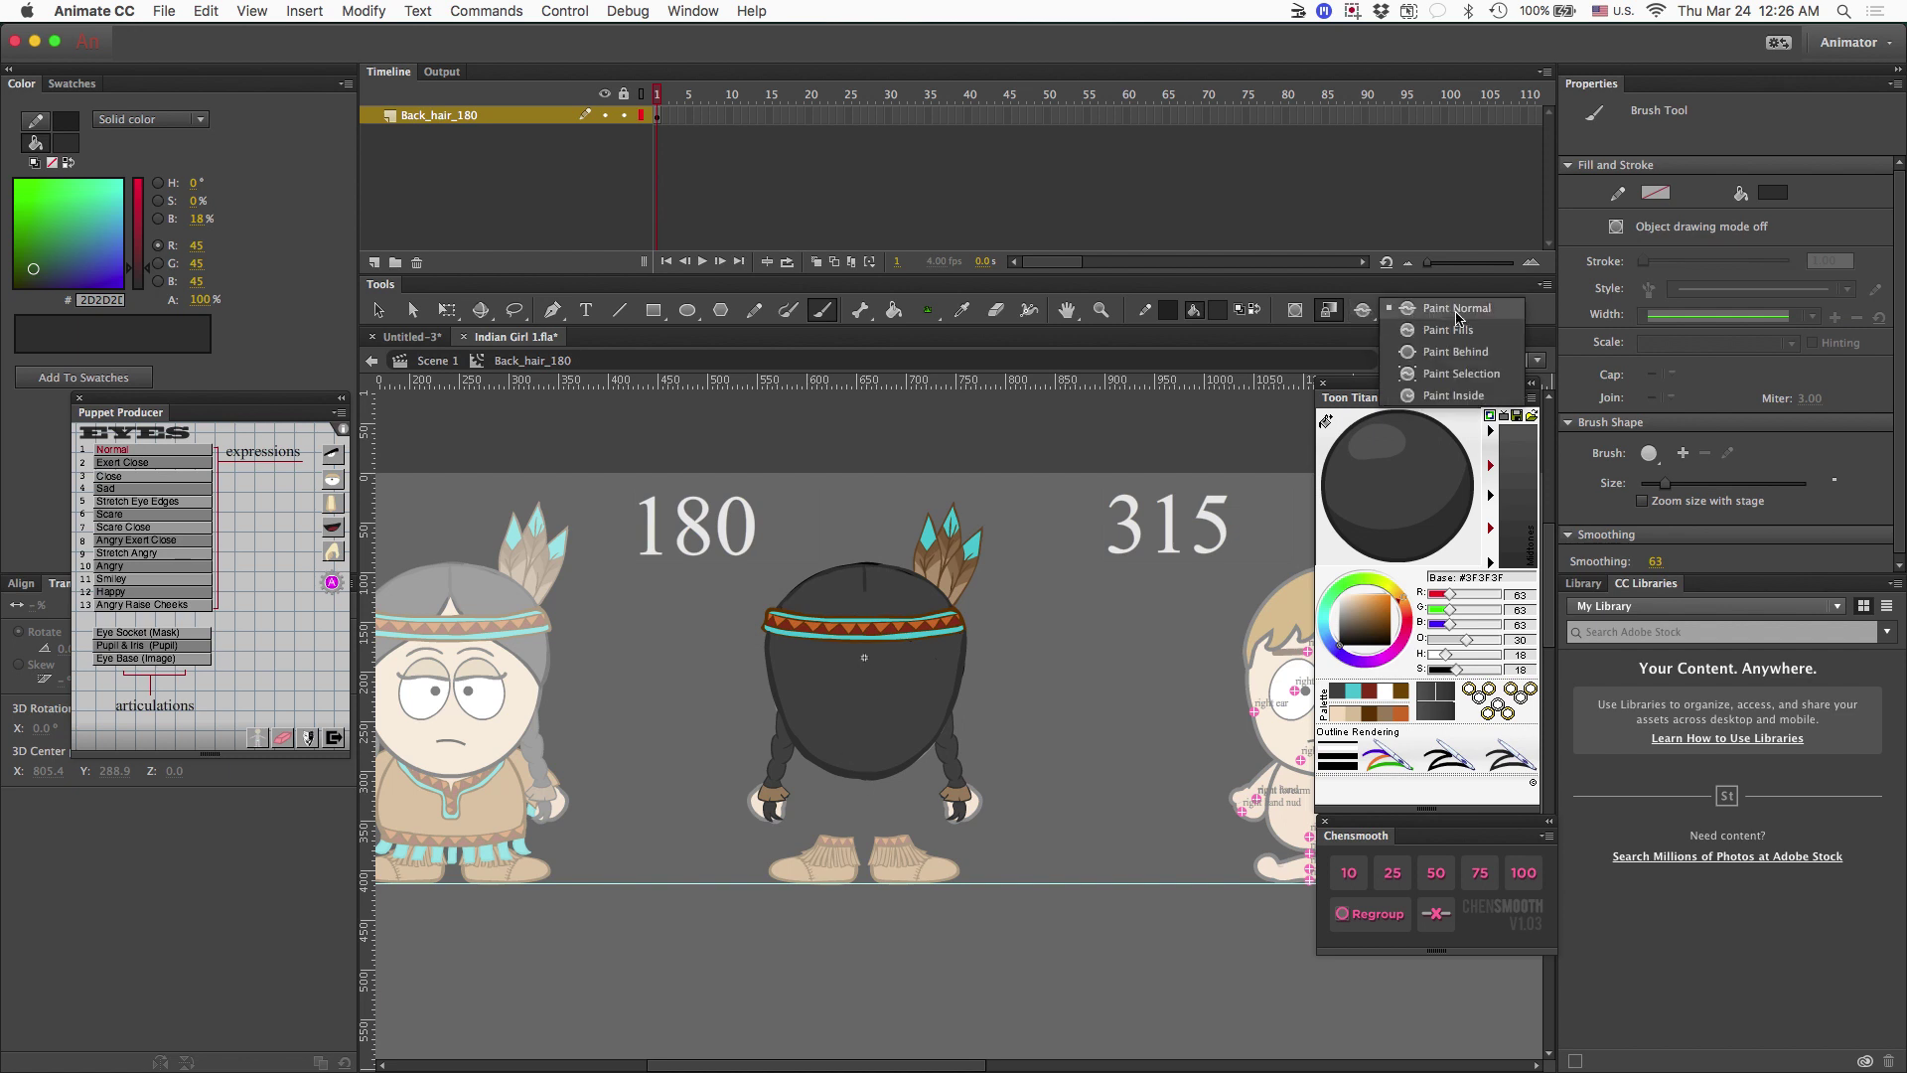
click(1454, 374)
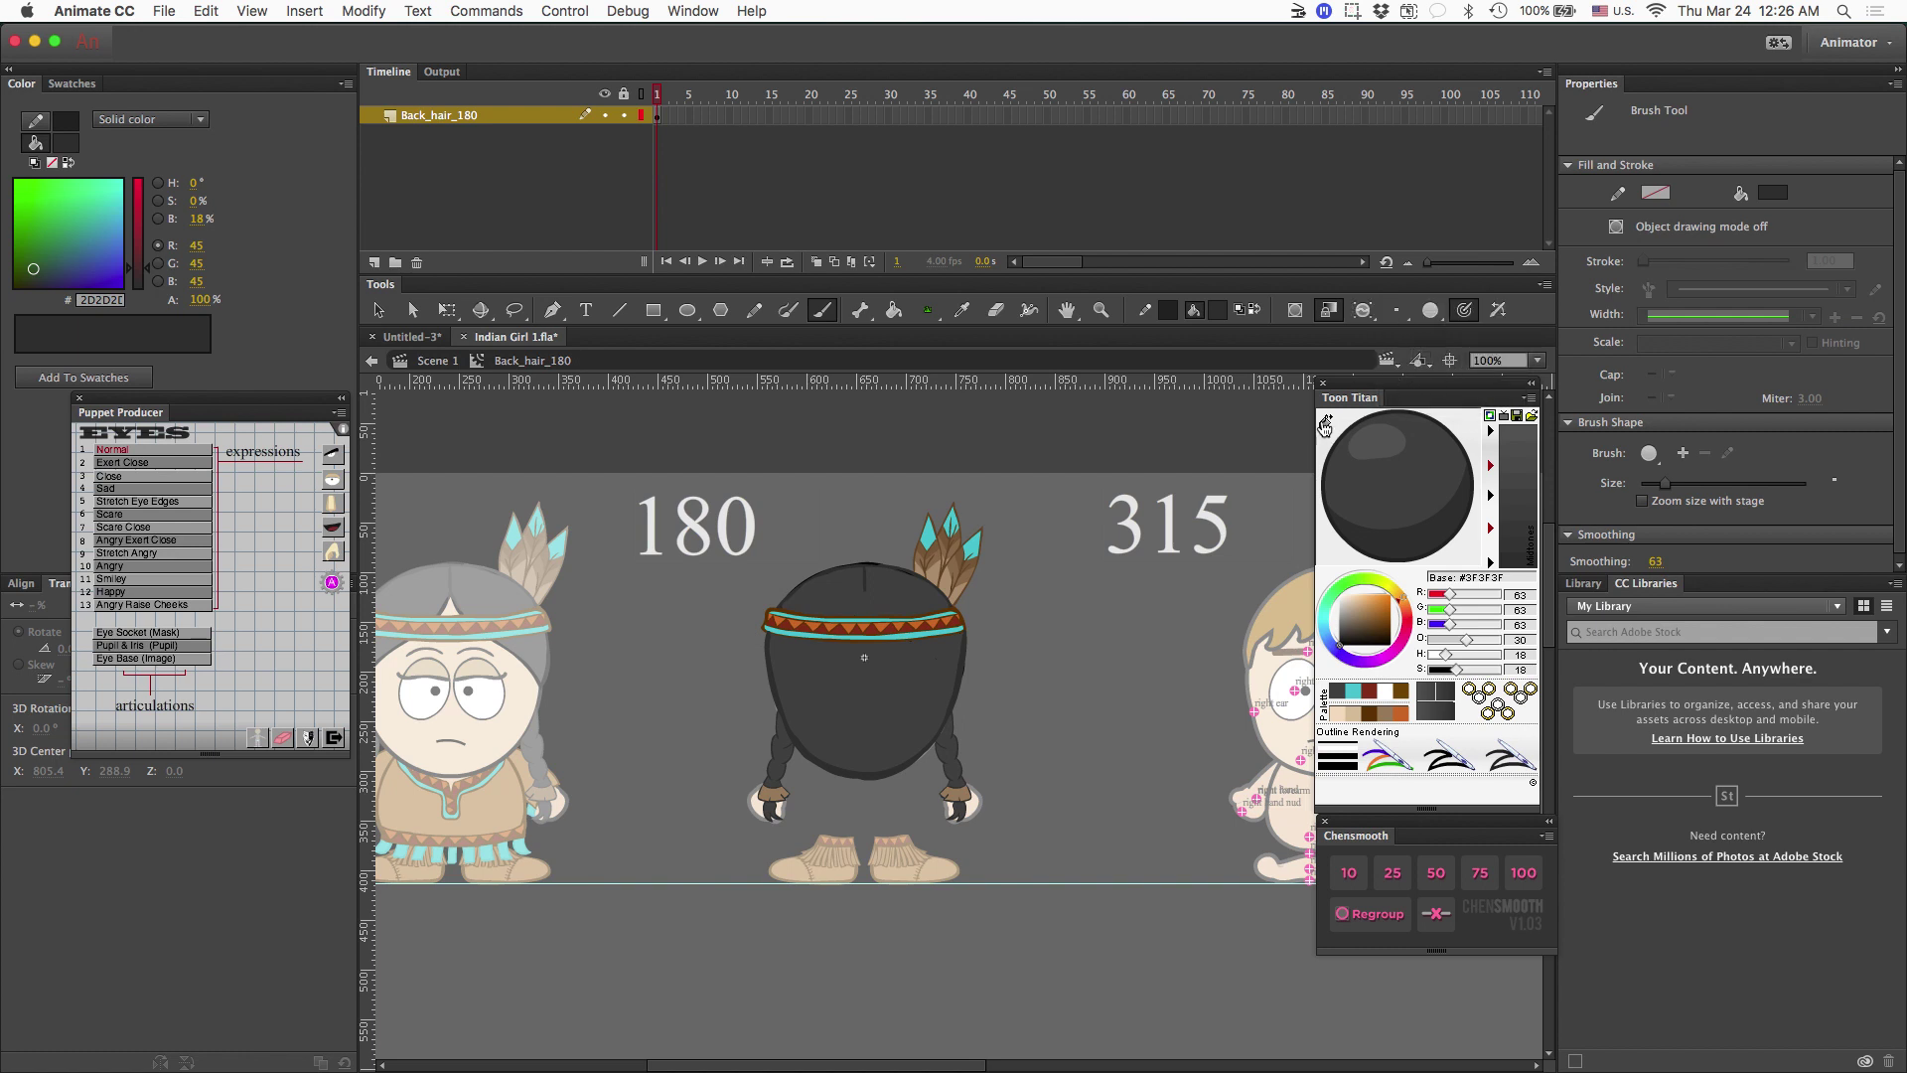
key(v)
click(896, 588)
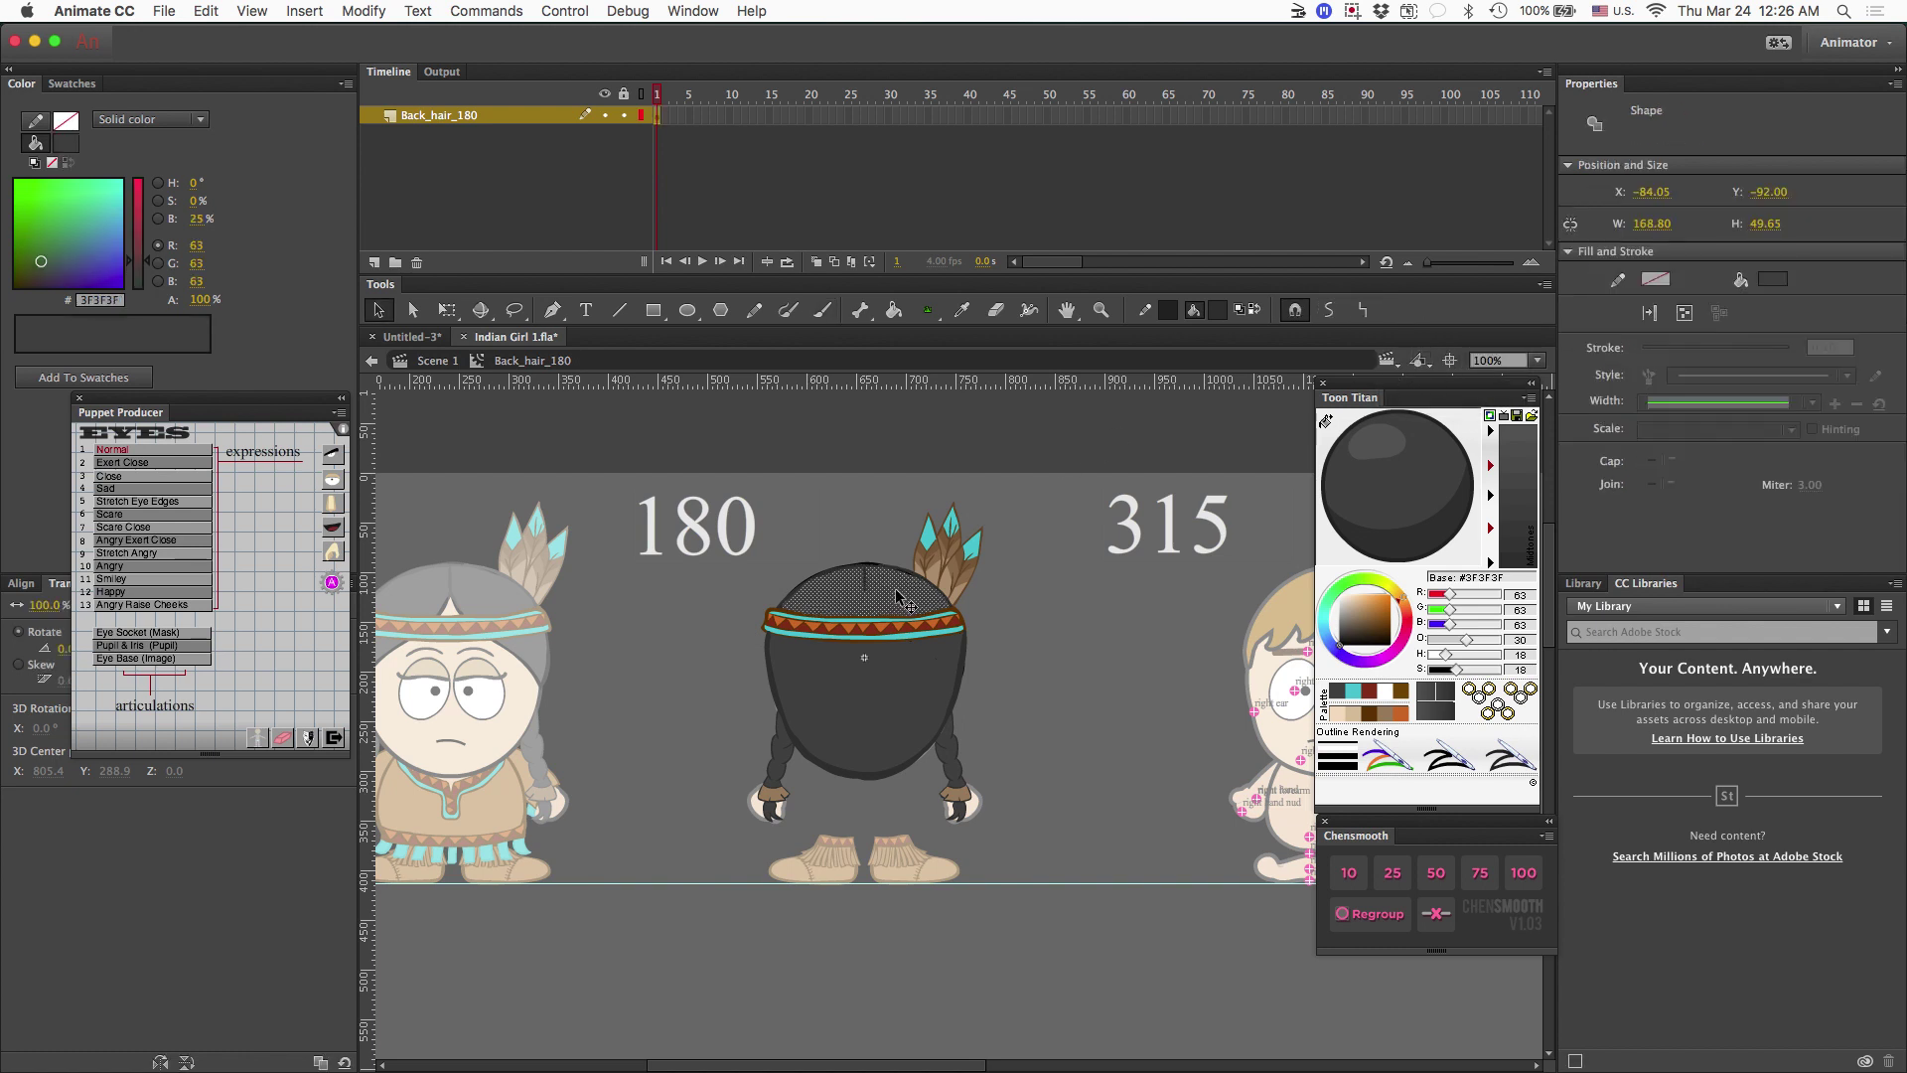
shift+click(882, 673)
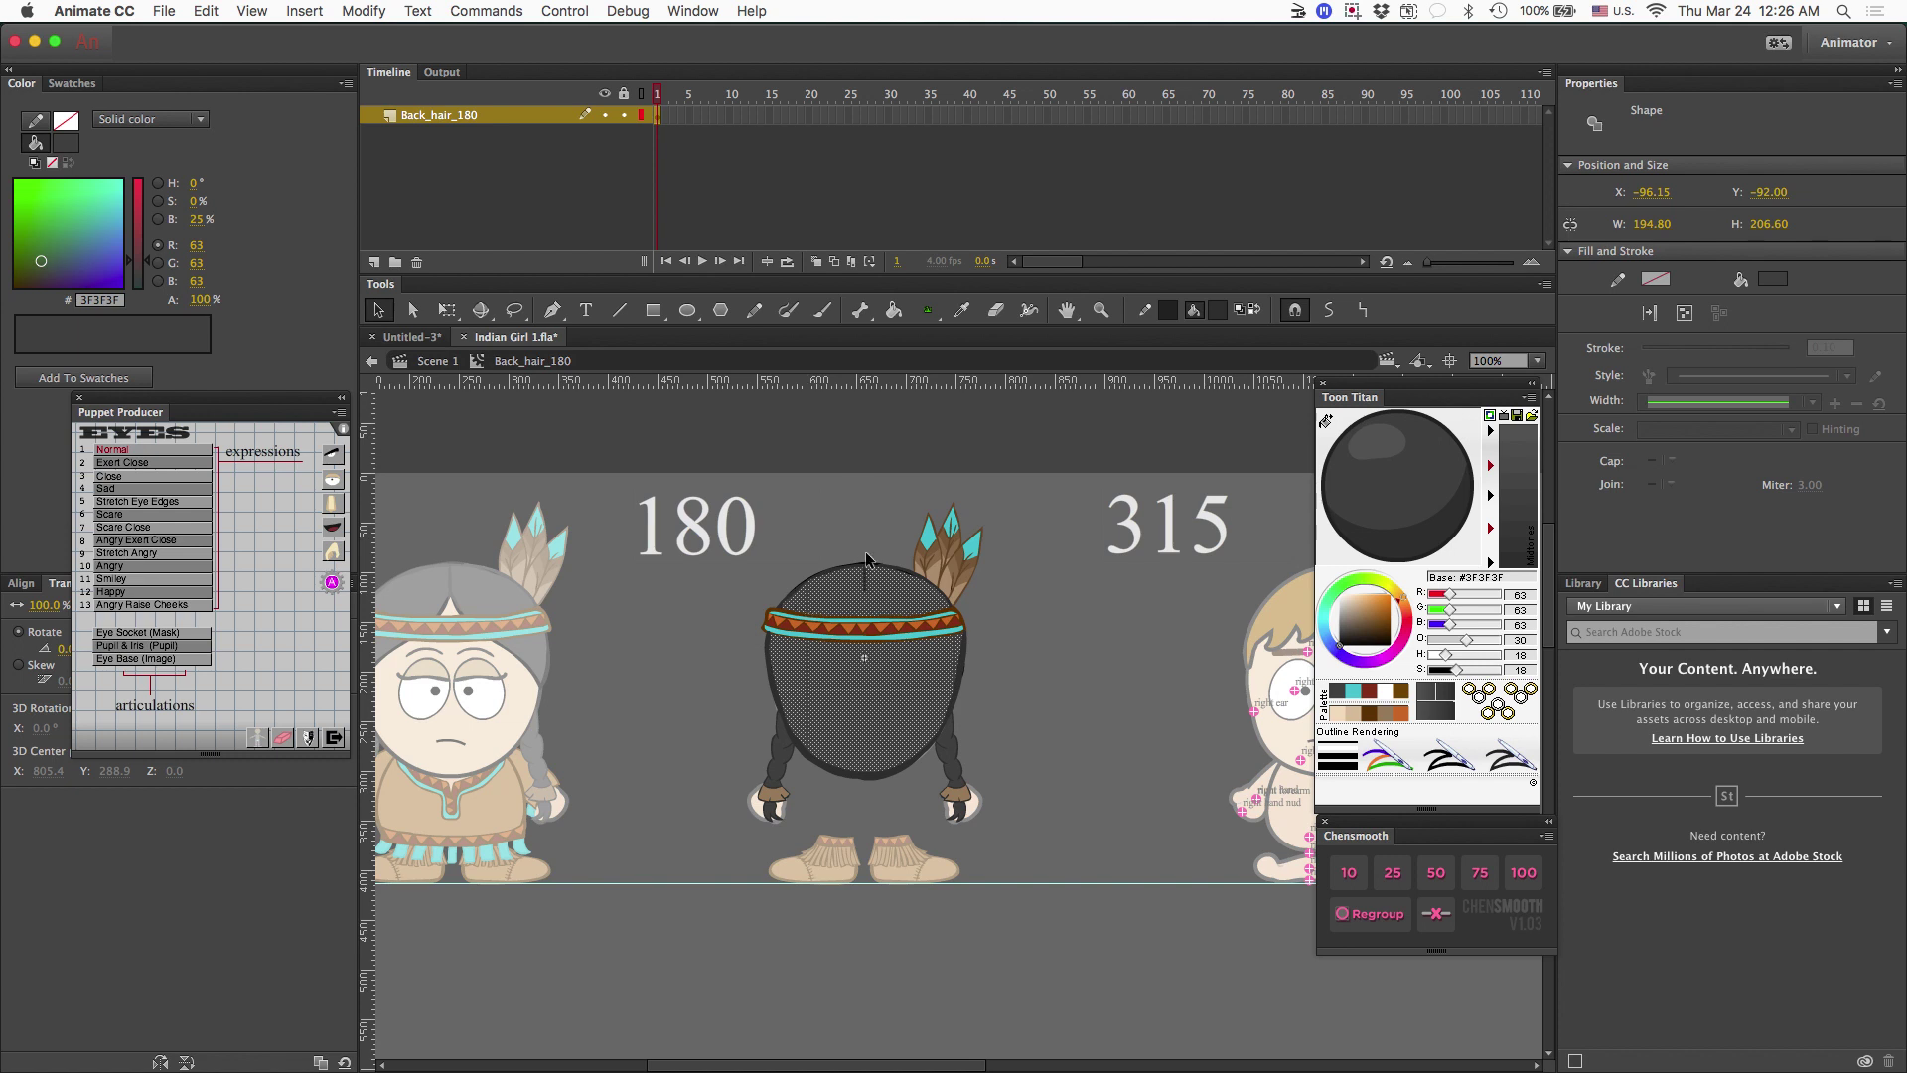
click(822, 310)
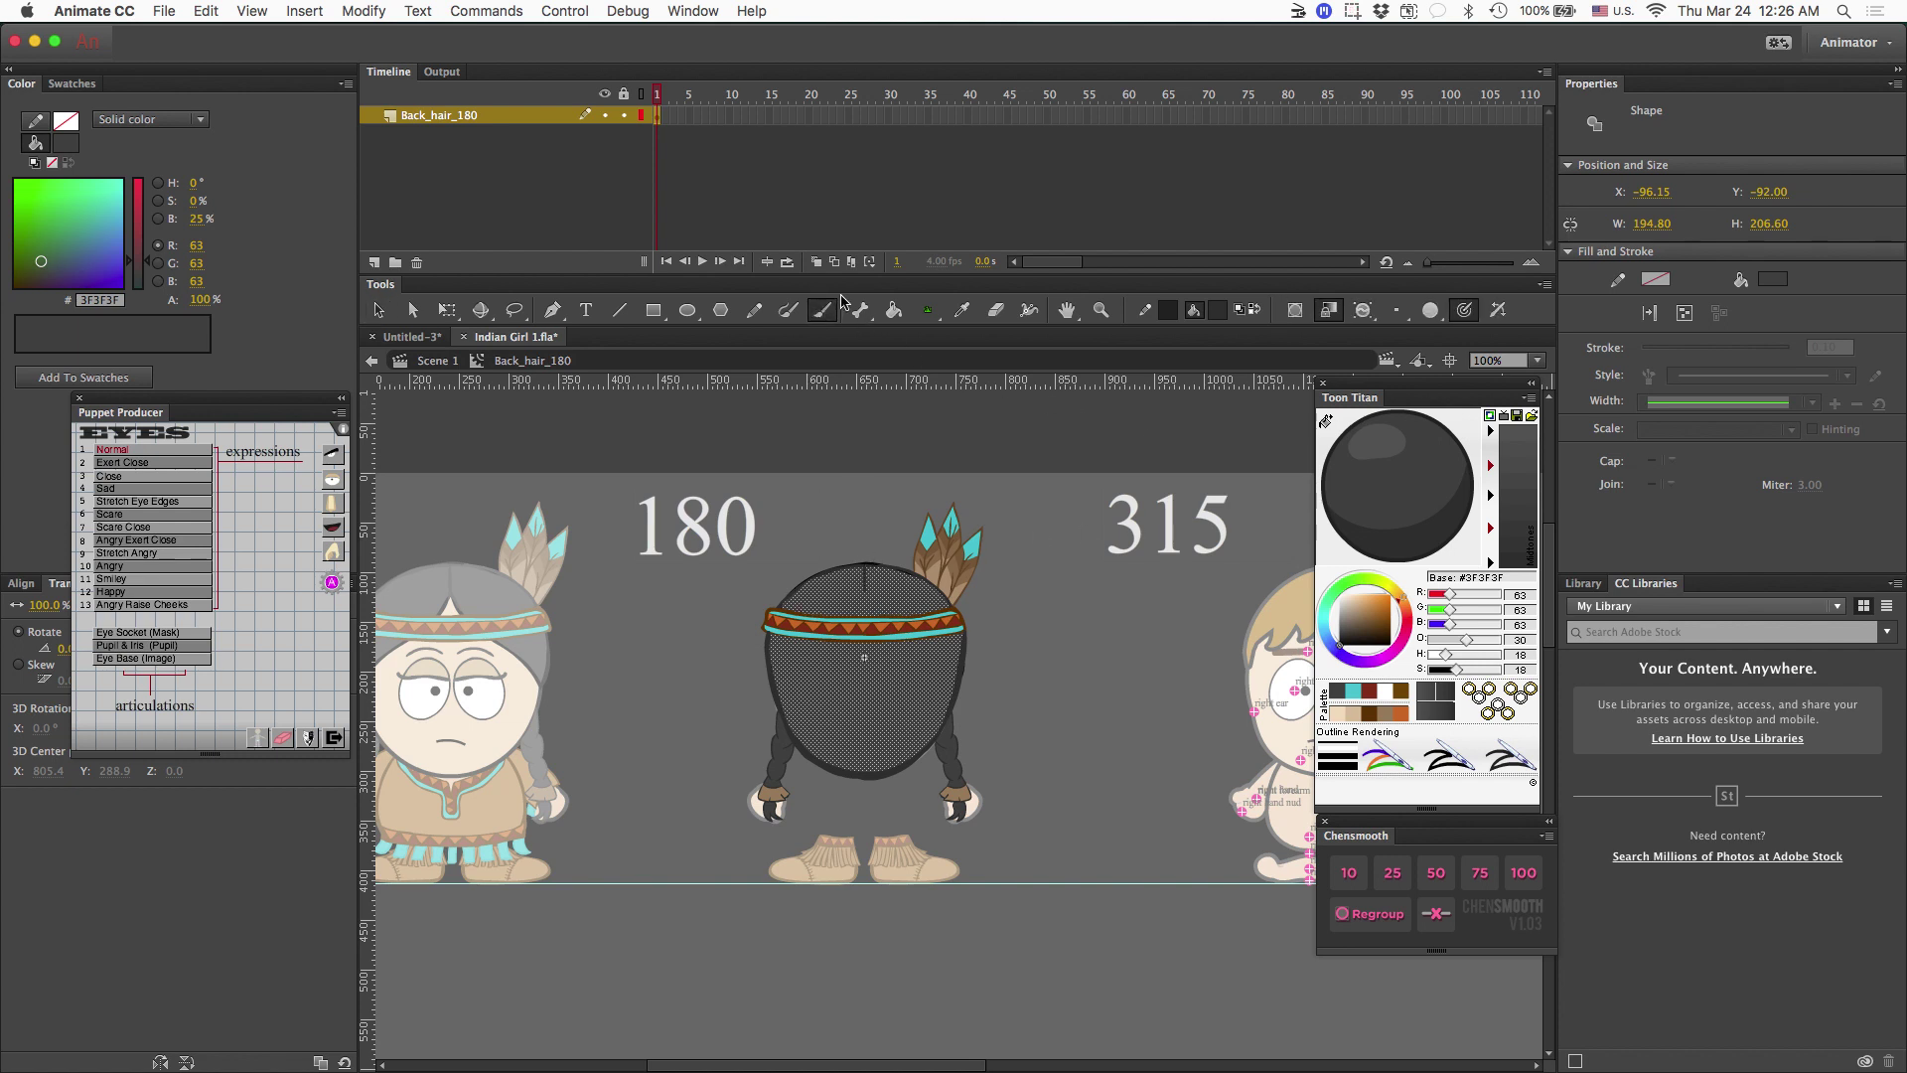
click(866, 565)
key(cmd+z)
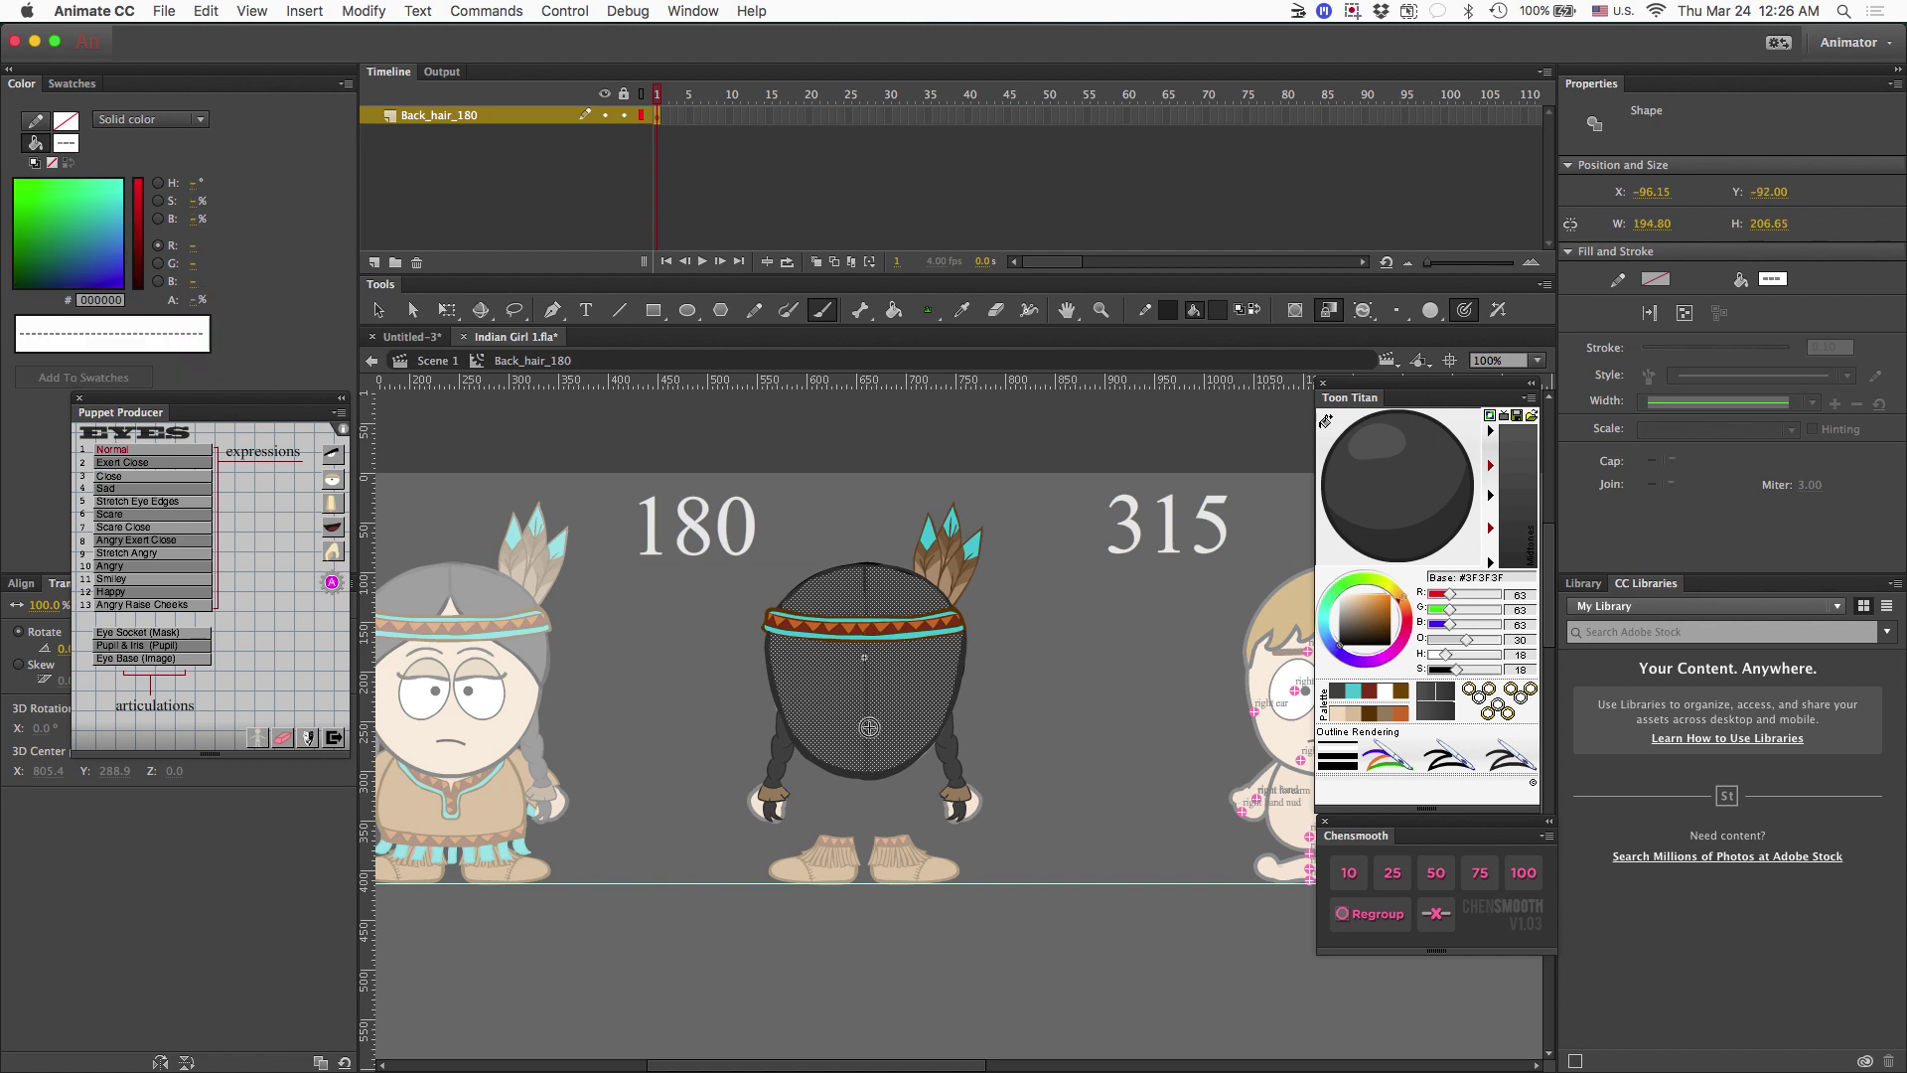
drag(866, 564, 867, 773)
key(v)
click(1034, 640)
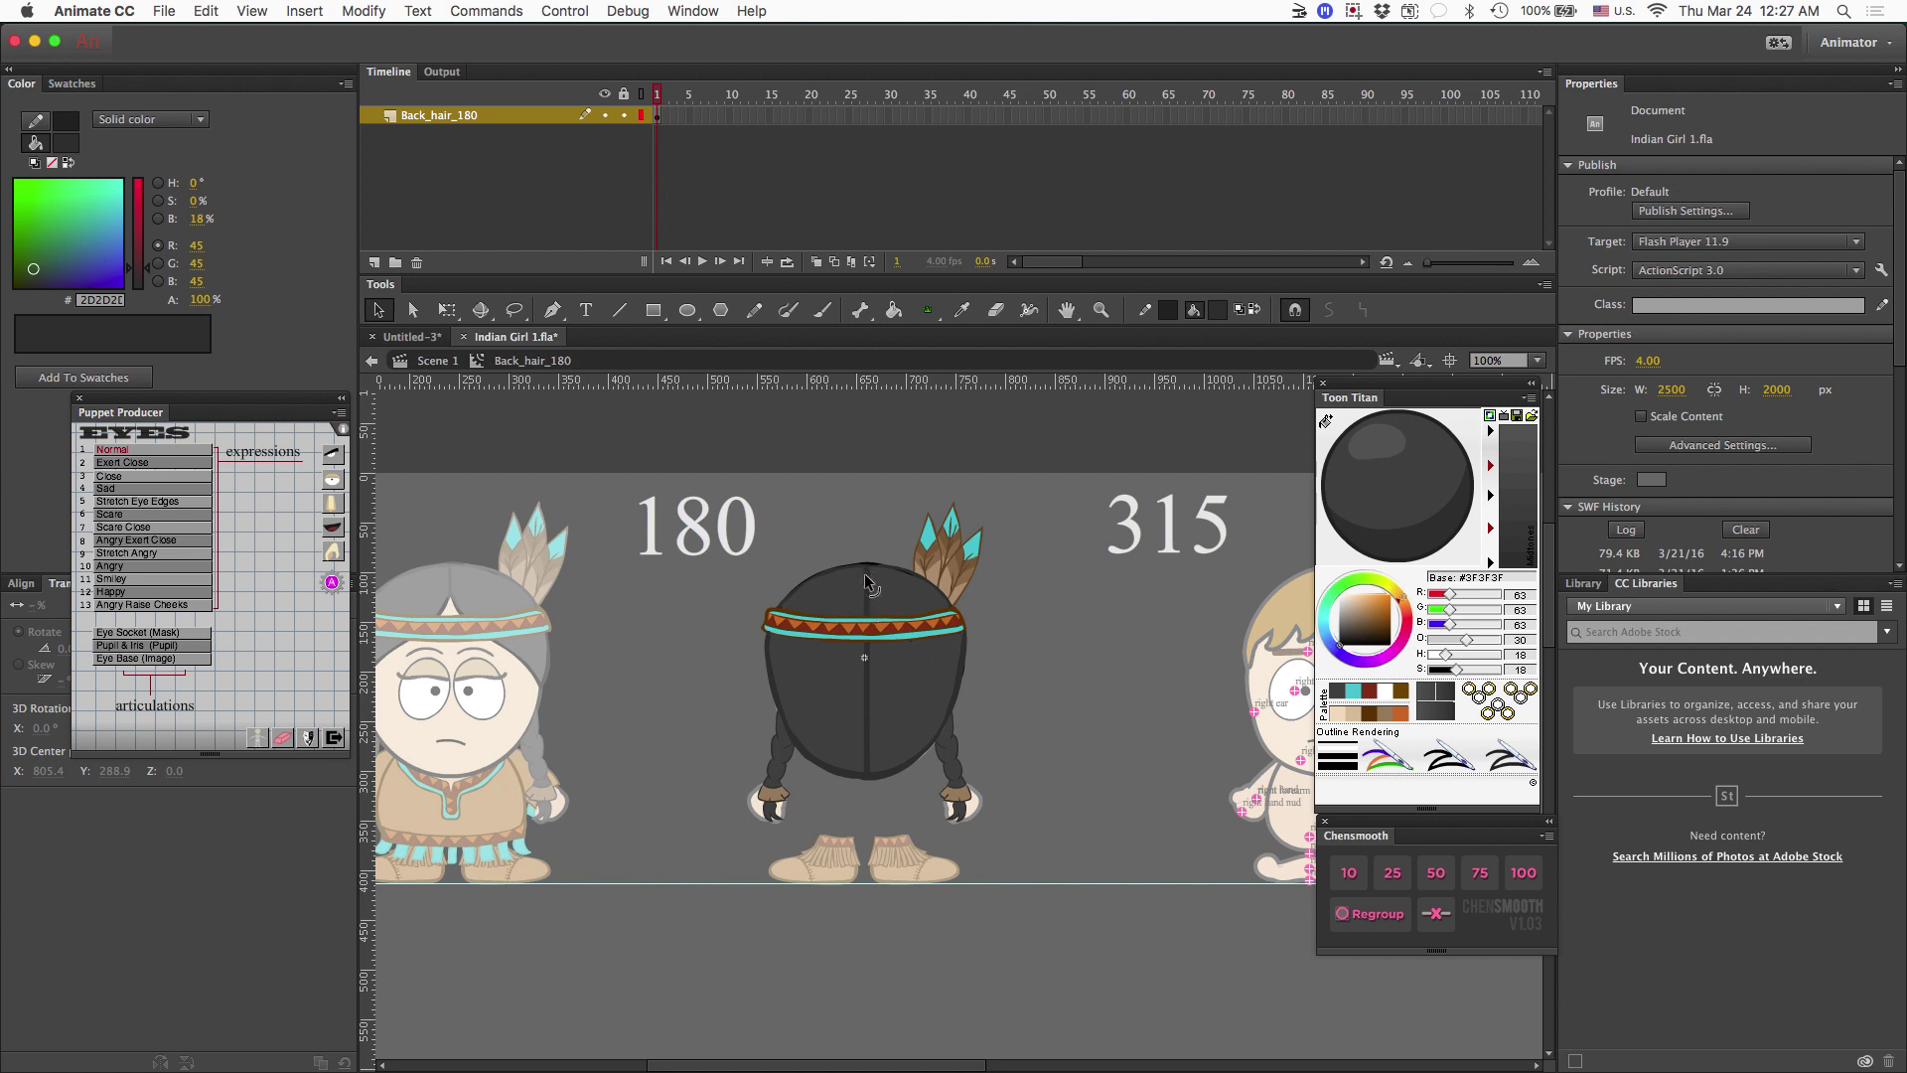
key(b)
drag(868, 588, 865, 565)
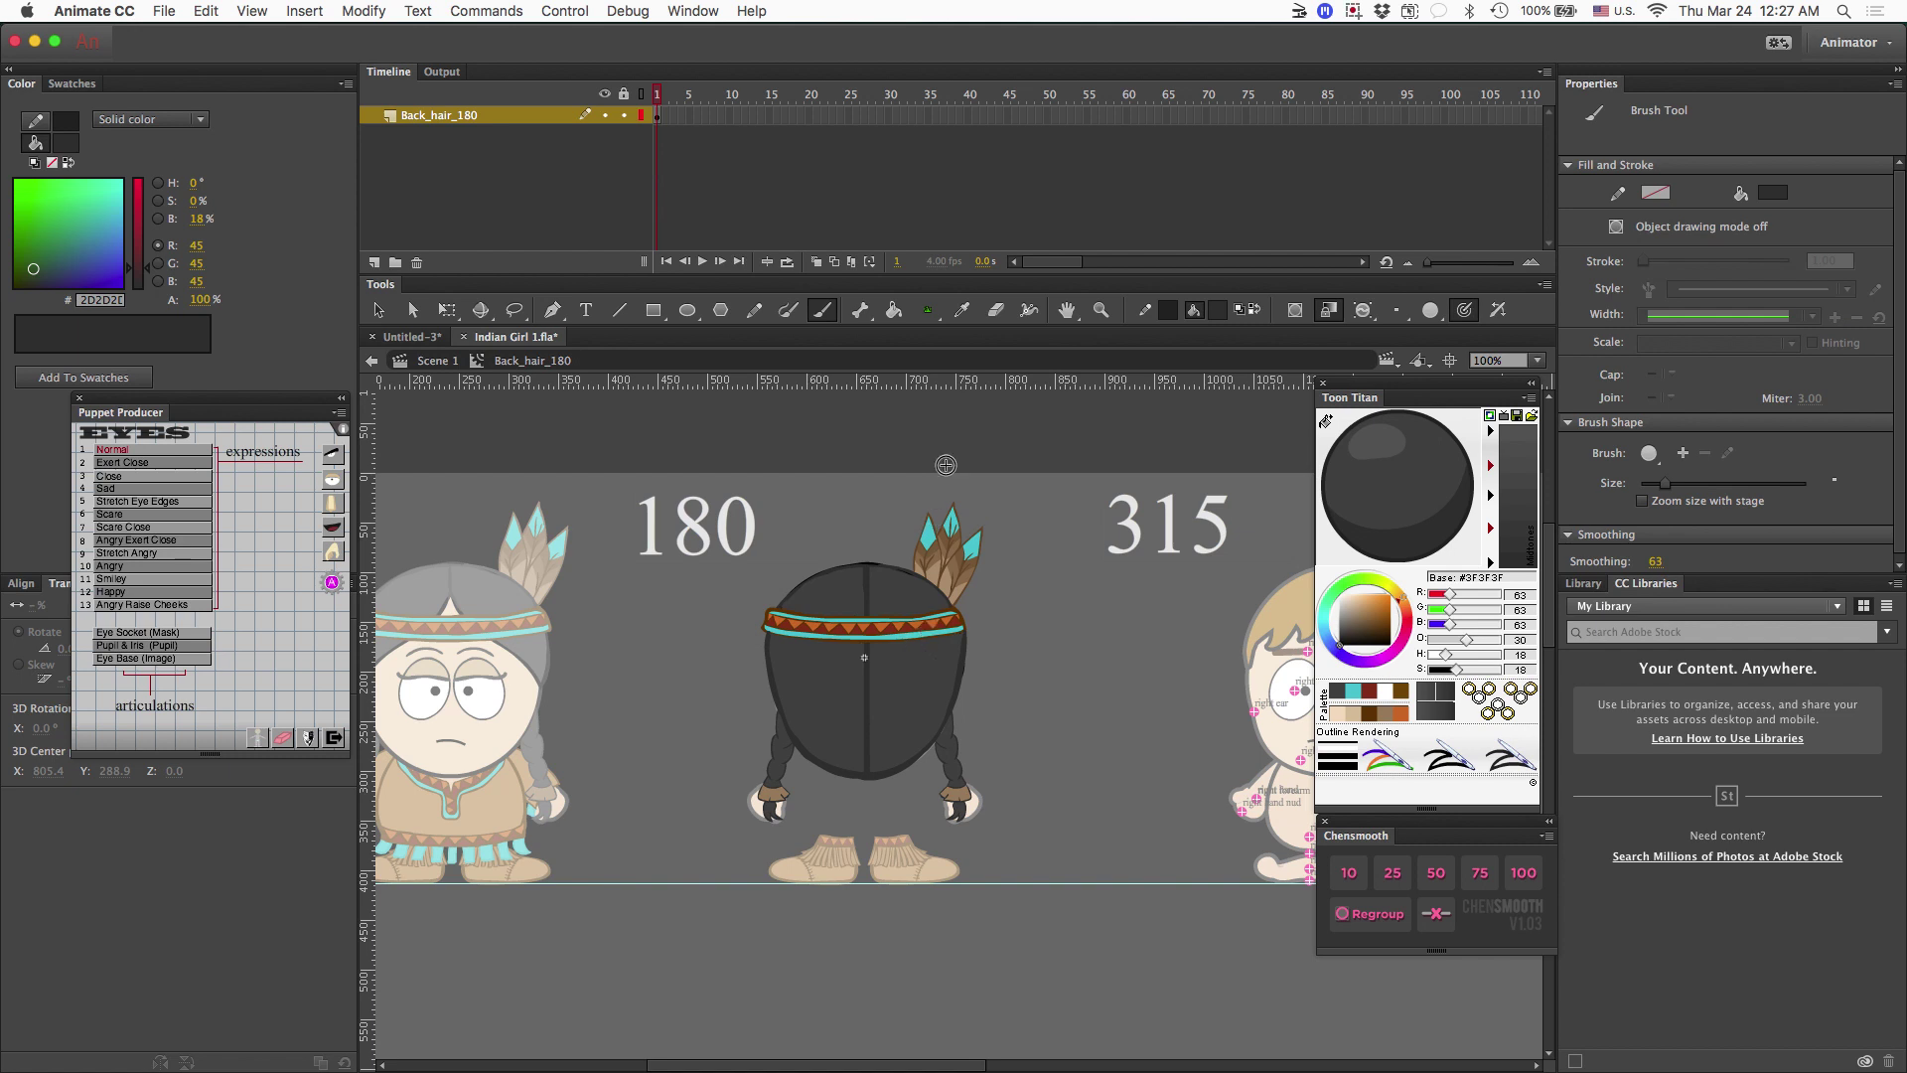
key(l)
drag(946, 465, 1103, 465)
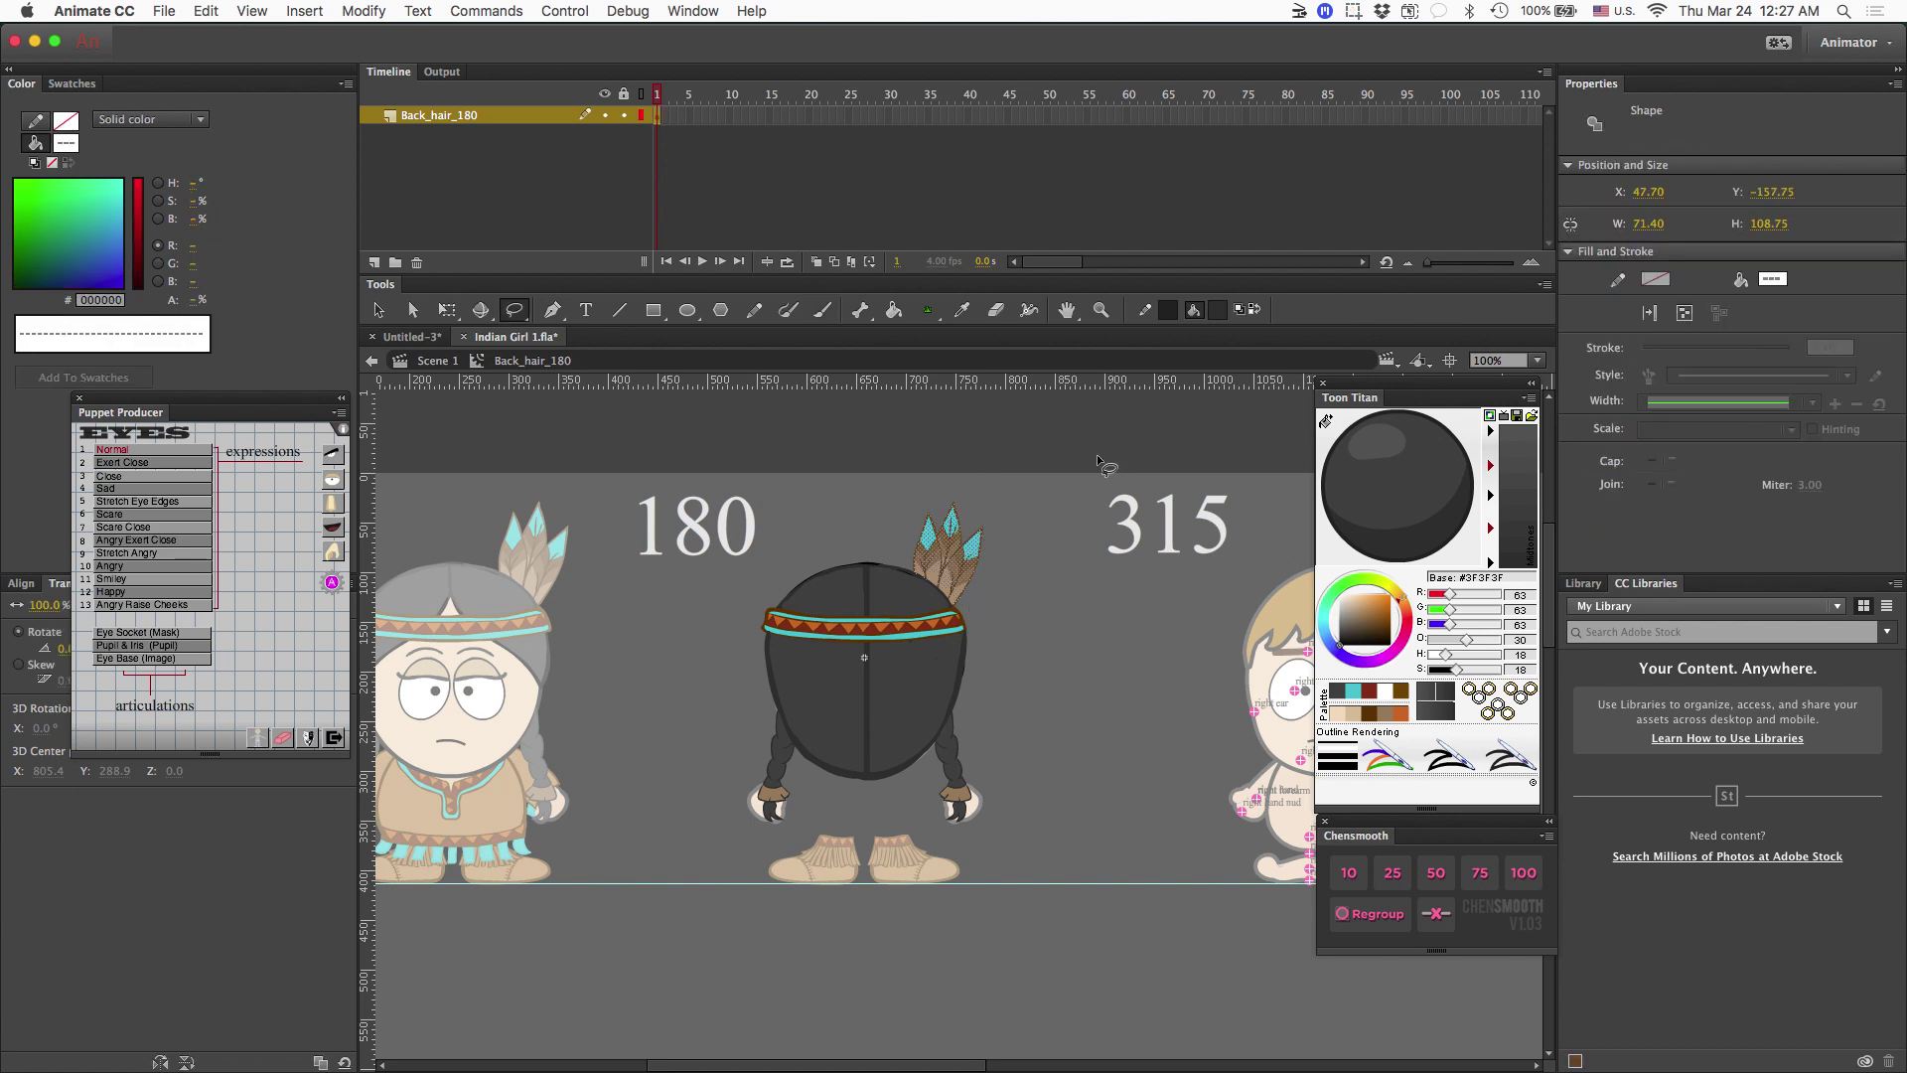
click(1103, 465)
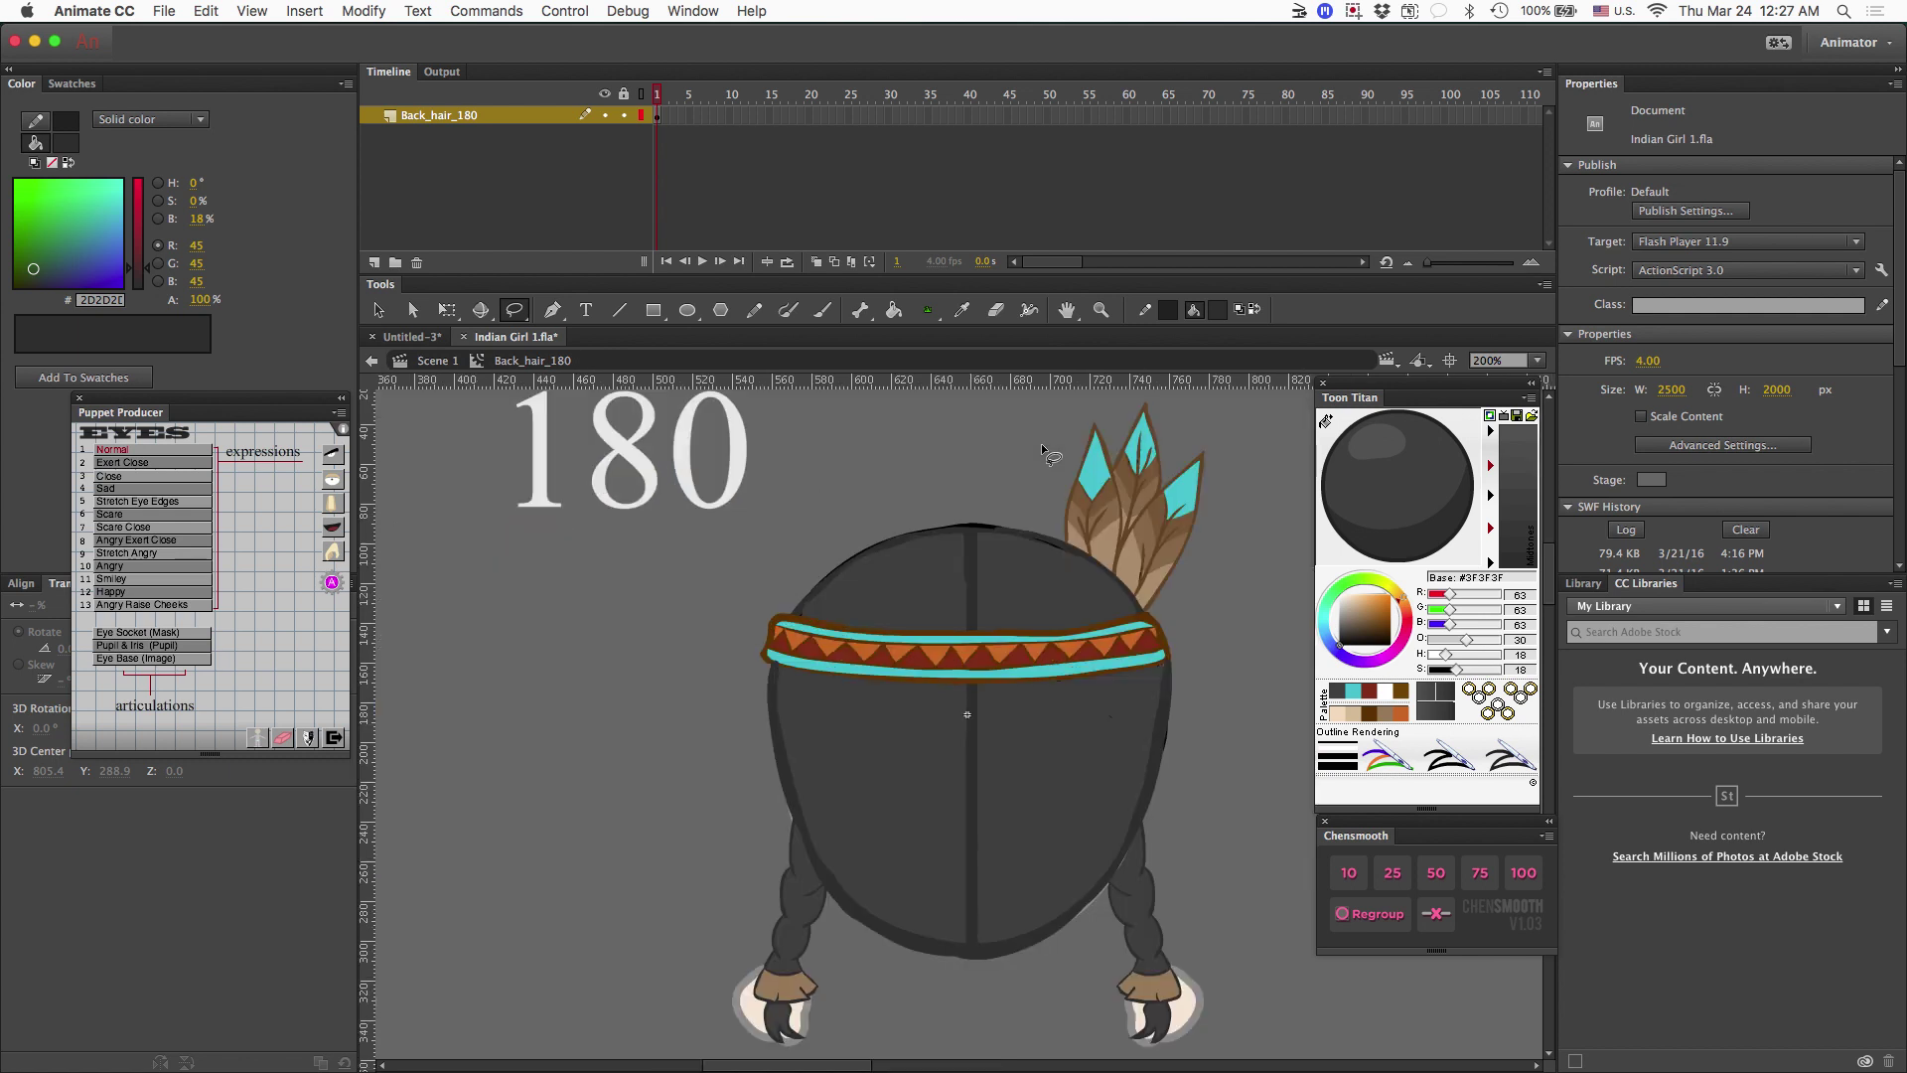
Erase the hair edge that overlaps the base of the feathers just above the headband.
key(super+equal)
scroll(948, 577, right, 5)
scroll(948, 577, up, 3)
scroll(948, 577, down, 2)
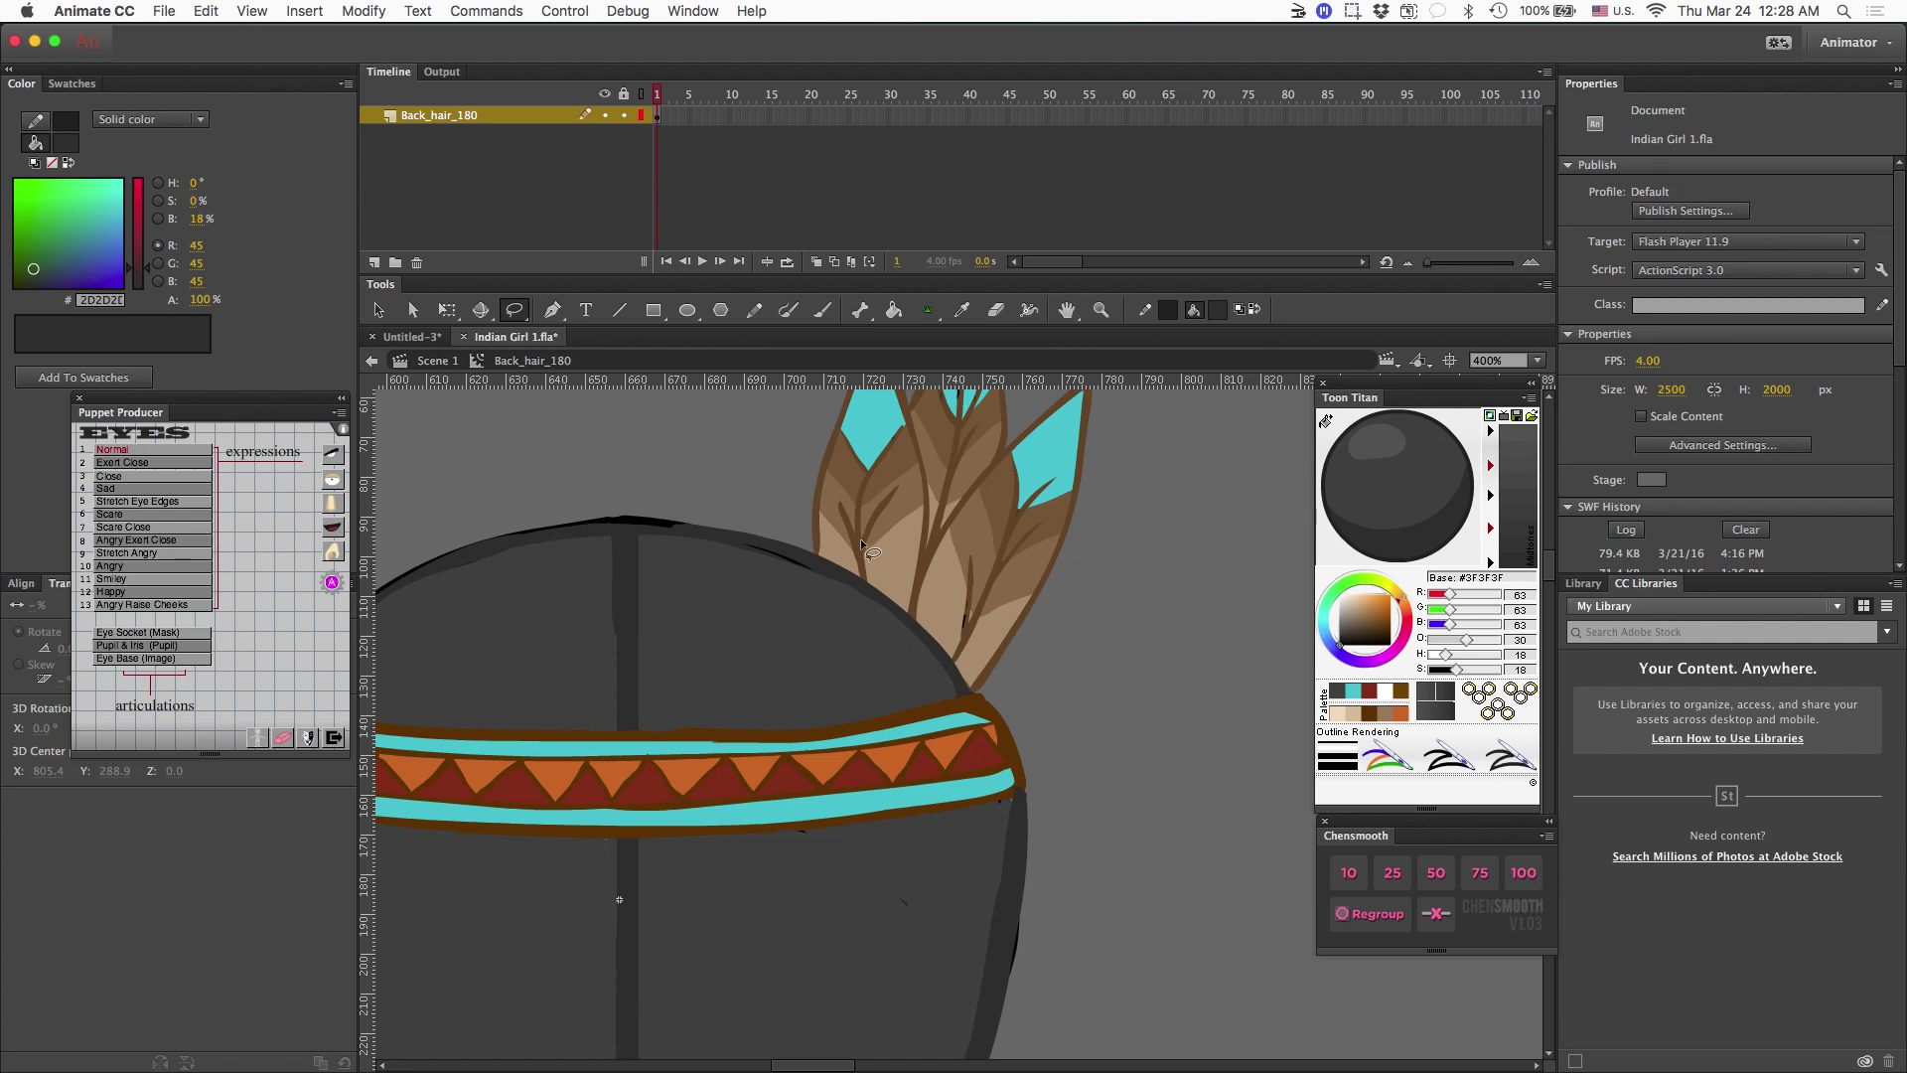
key(e)
mouse_move(816, 553)
mouse_down()
mouse_move(839, 611)
mouse_move(863, 619)
mouse_move(841, 577)
mouse_move(961, 676)
mouse_up()
key(b)
scroll(624, 835, down, 5)
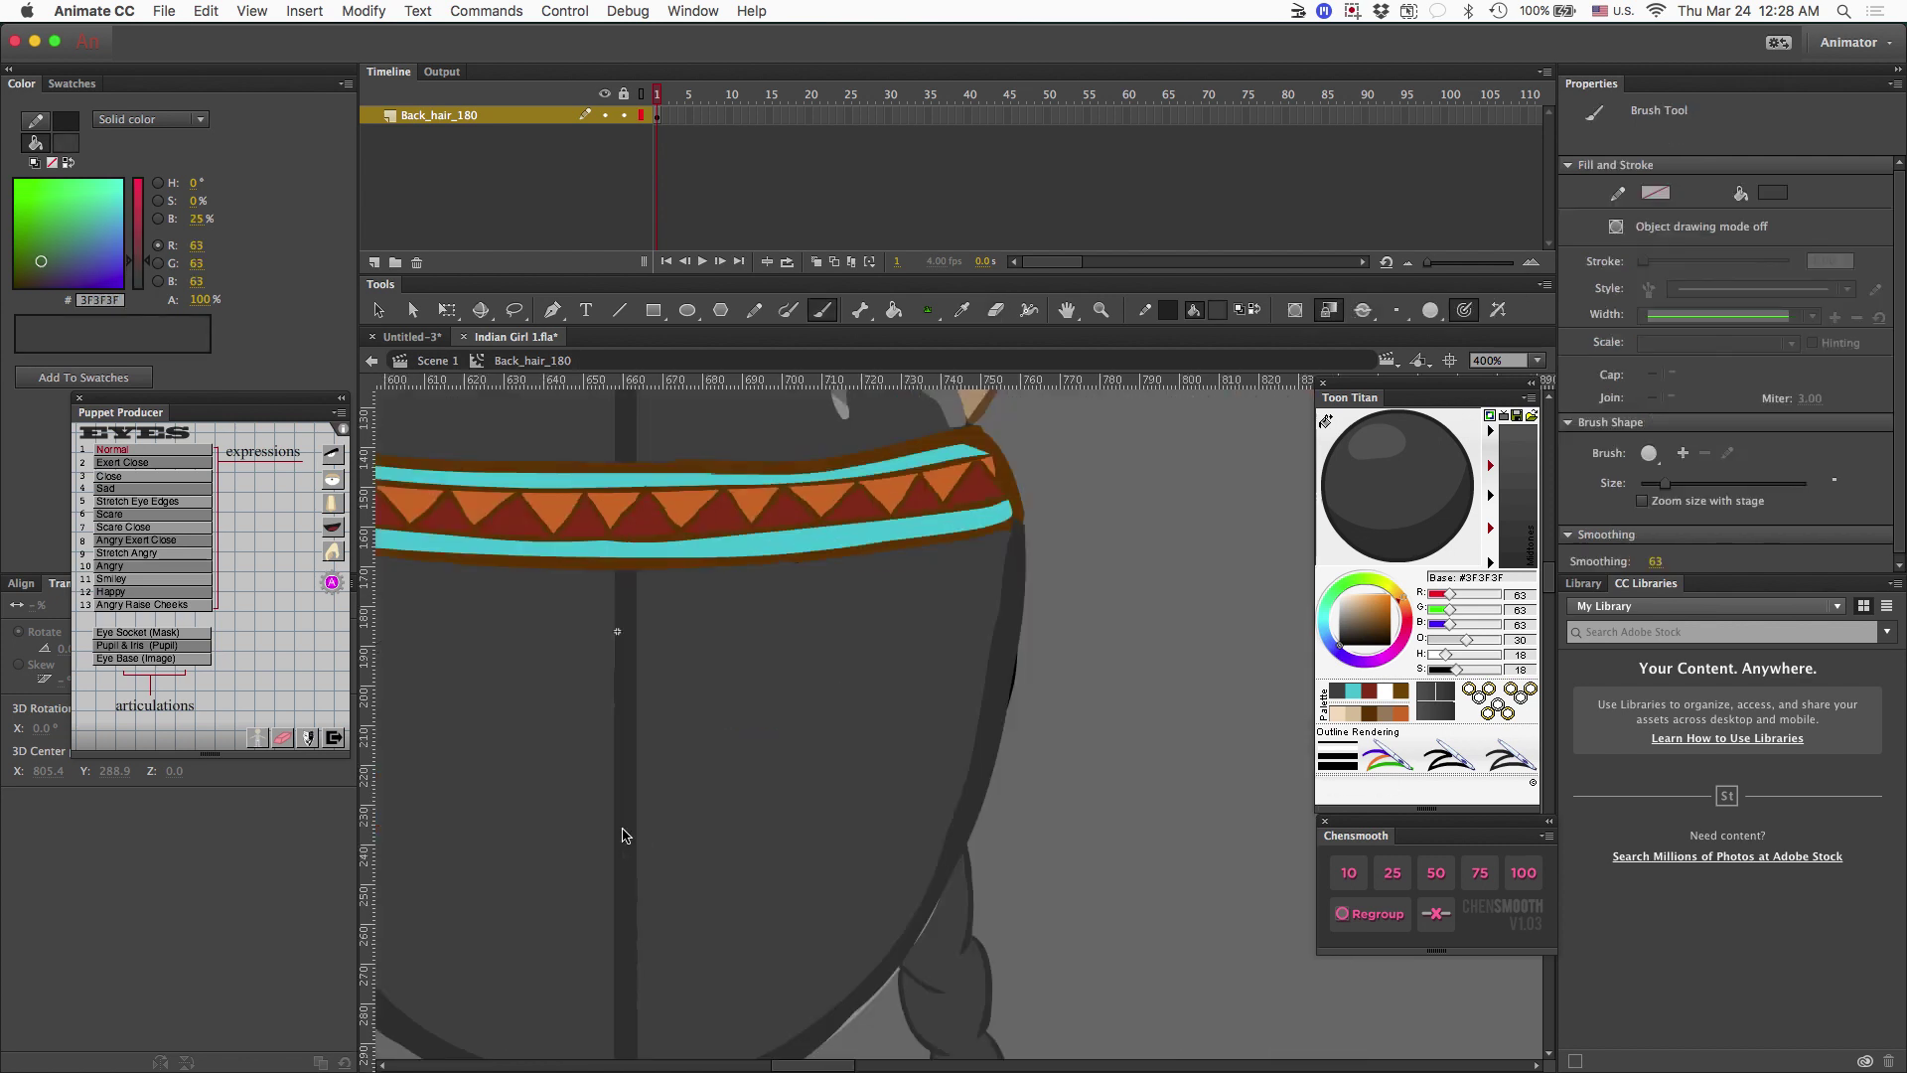
scroll(624, 695, up, 5)
Extend the feather outlines down to the headband with larger brush strokes in #664425.
key(k)
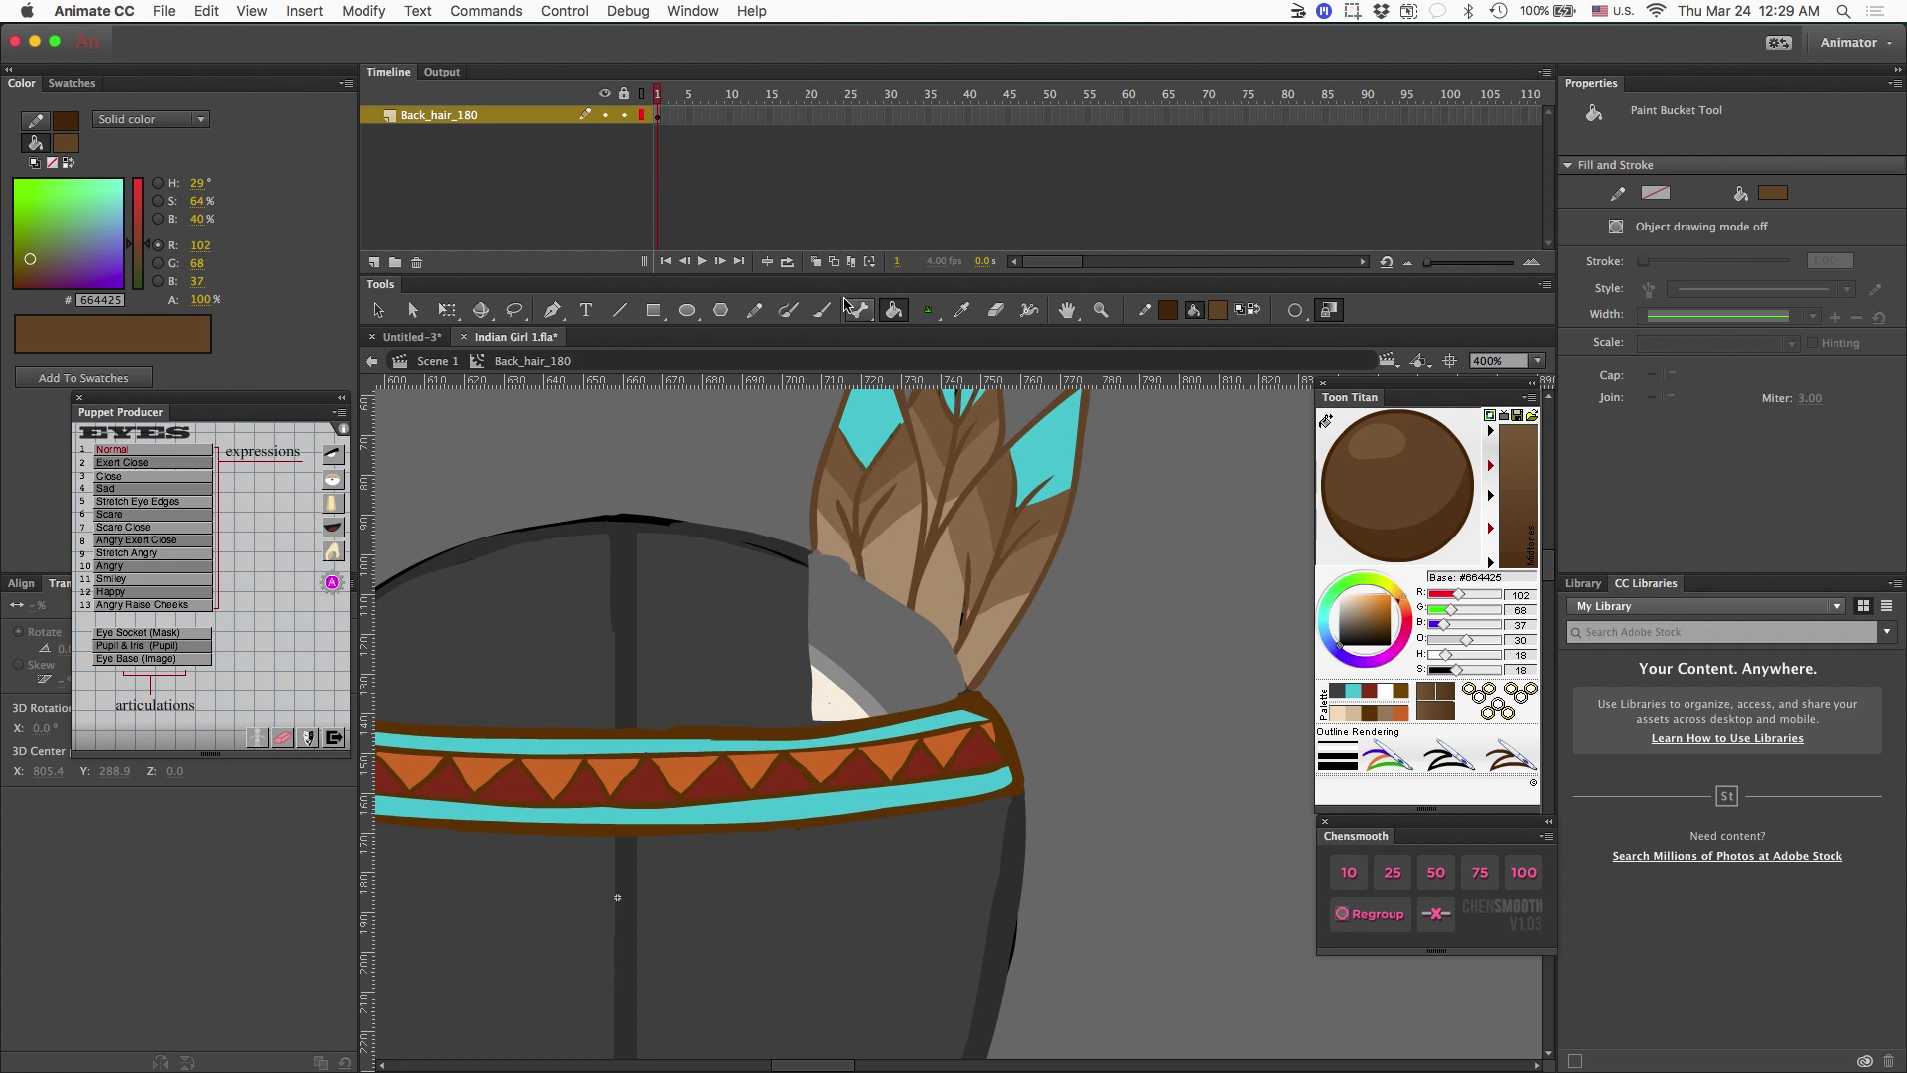
key(b)
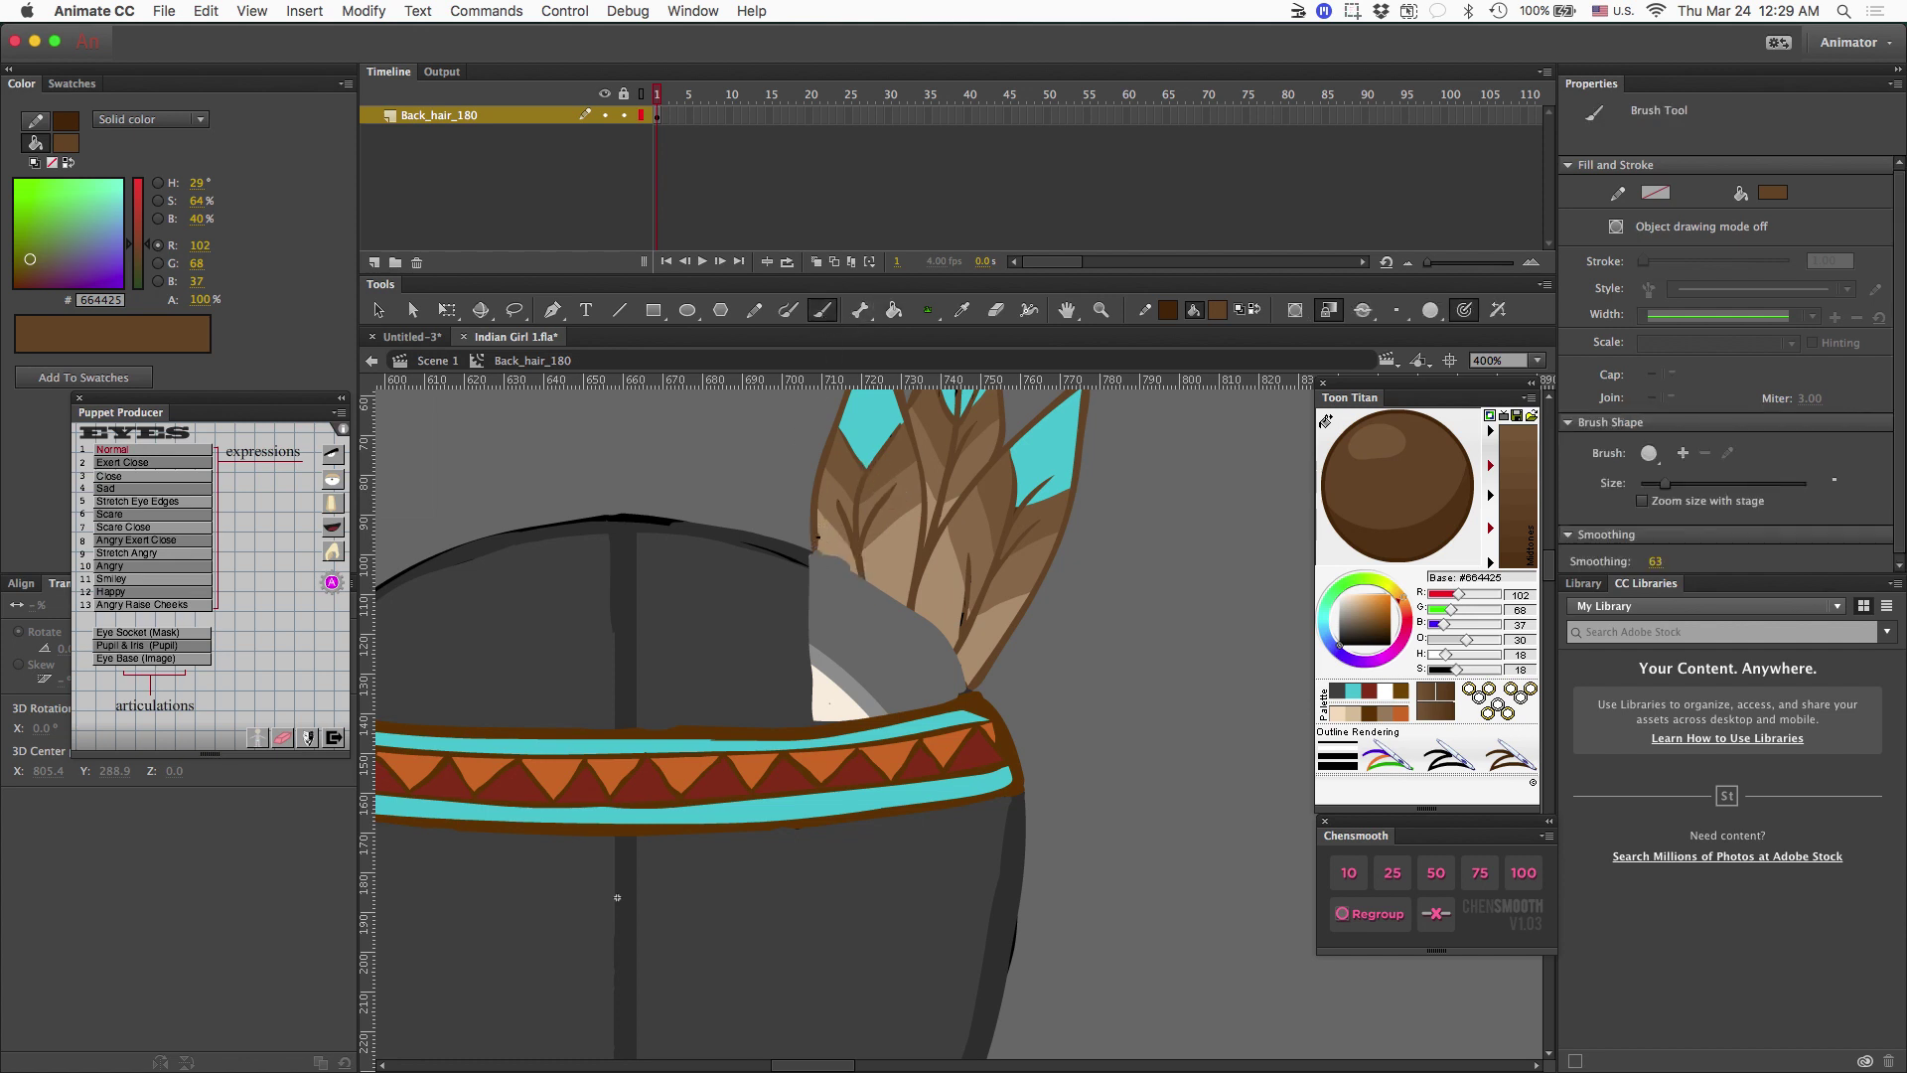
click(1710, 484)
drag(818, 549, 852, 711)
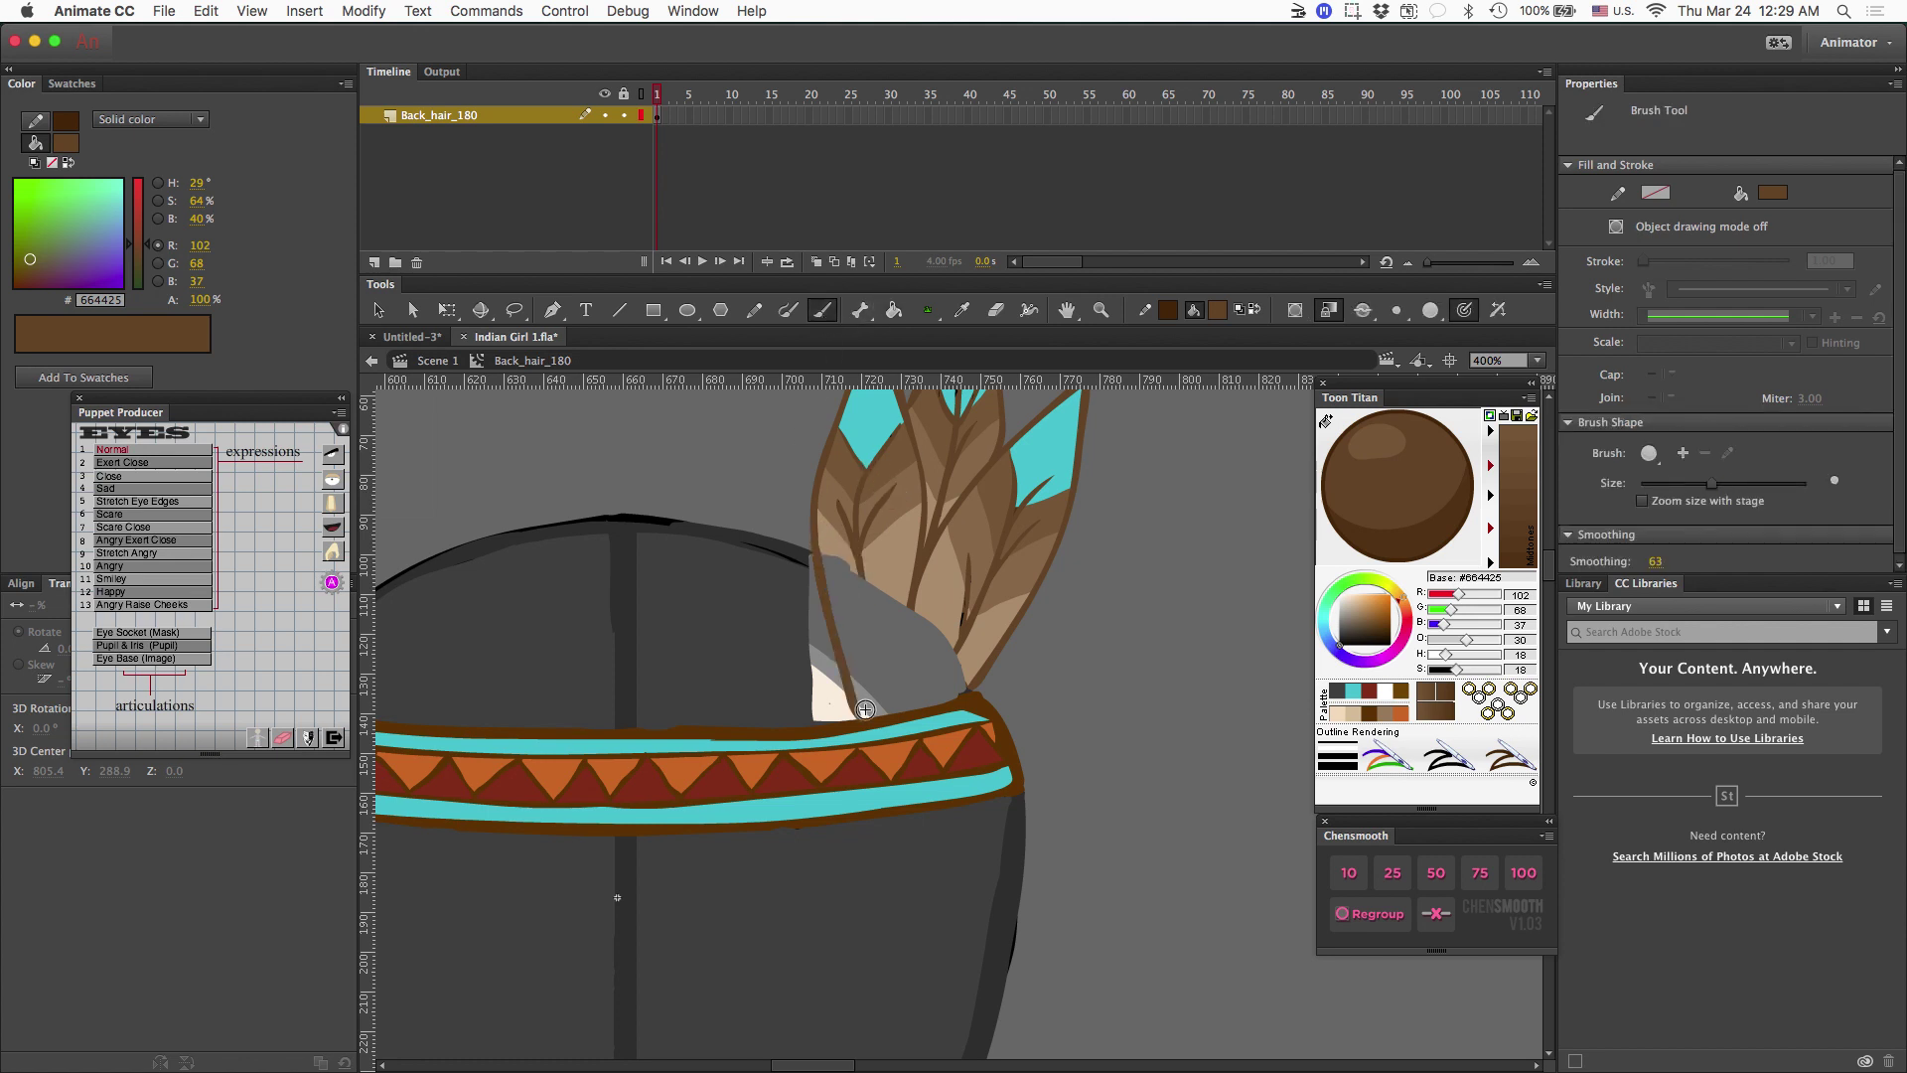
drag(914, 602, 886, 707)
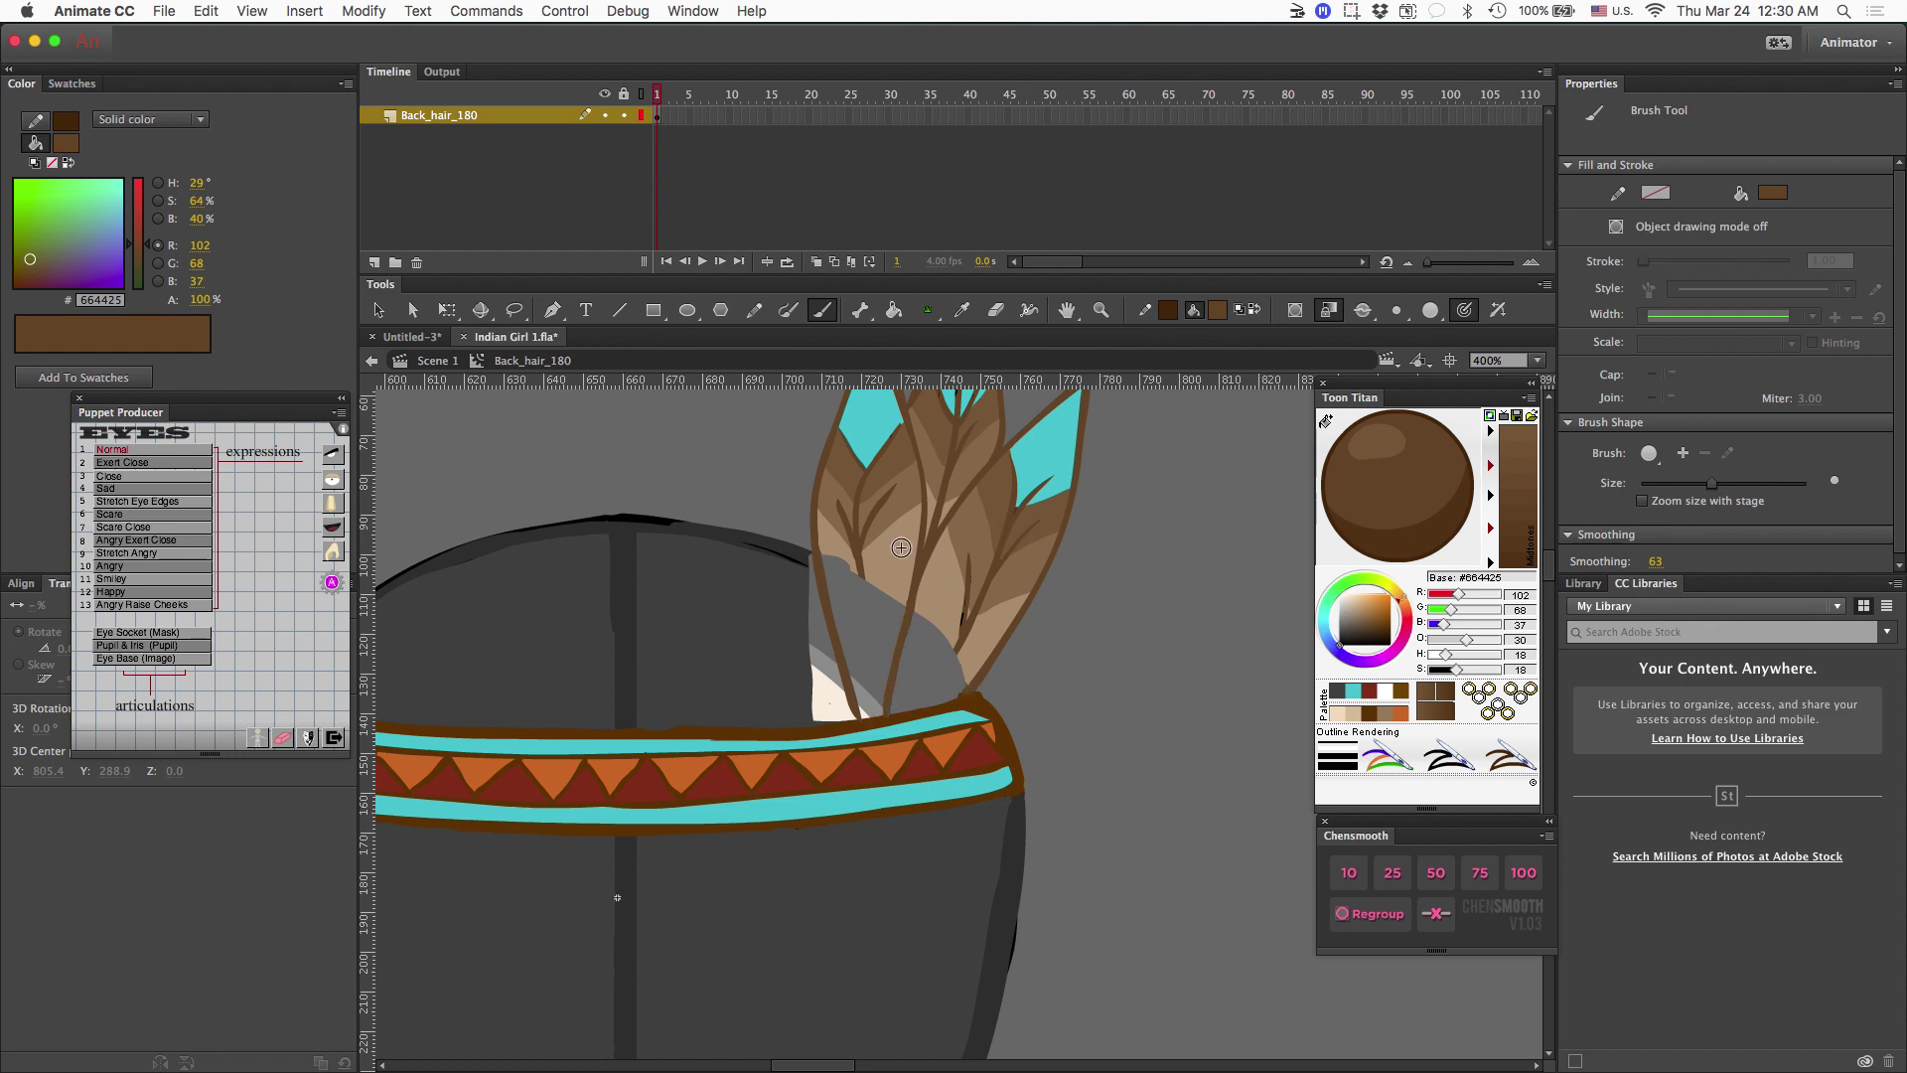
Fill the extended feather bases between the new outlines with sampled feather tan #AE8C6D and return to the main scene.
key(super+equal)
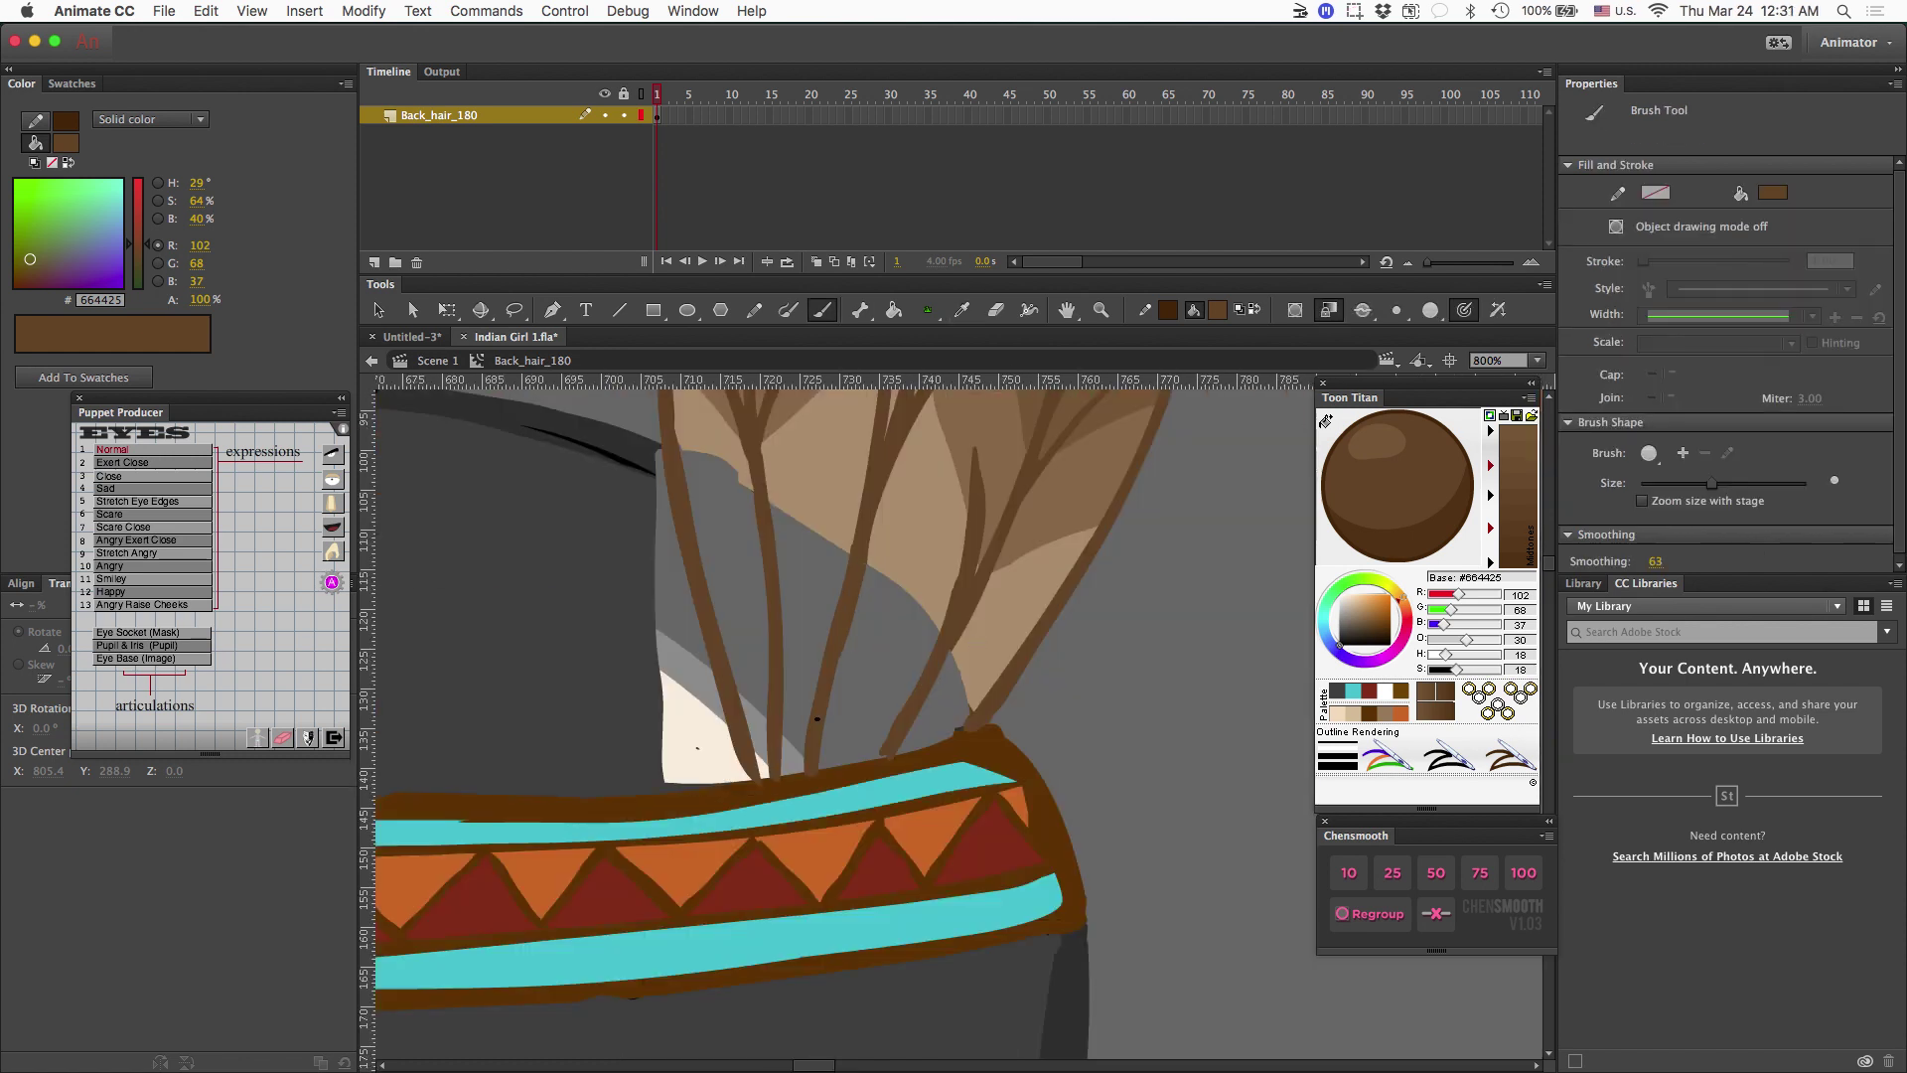
key(i)
click(1043, 537)
click(894, 646)
click(1045, 556)
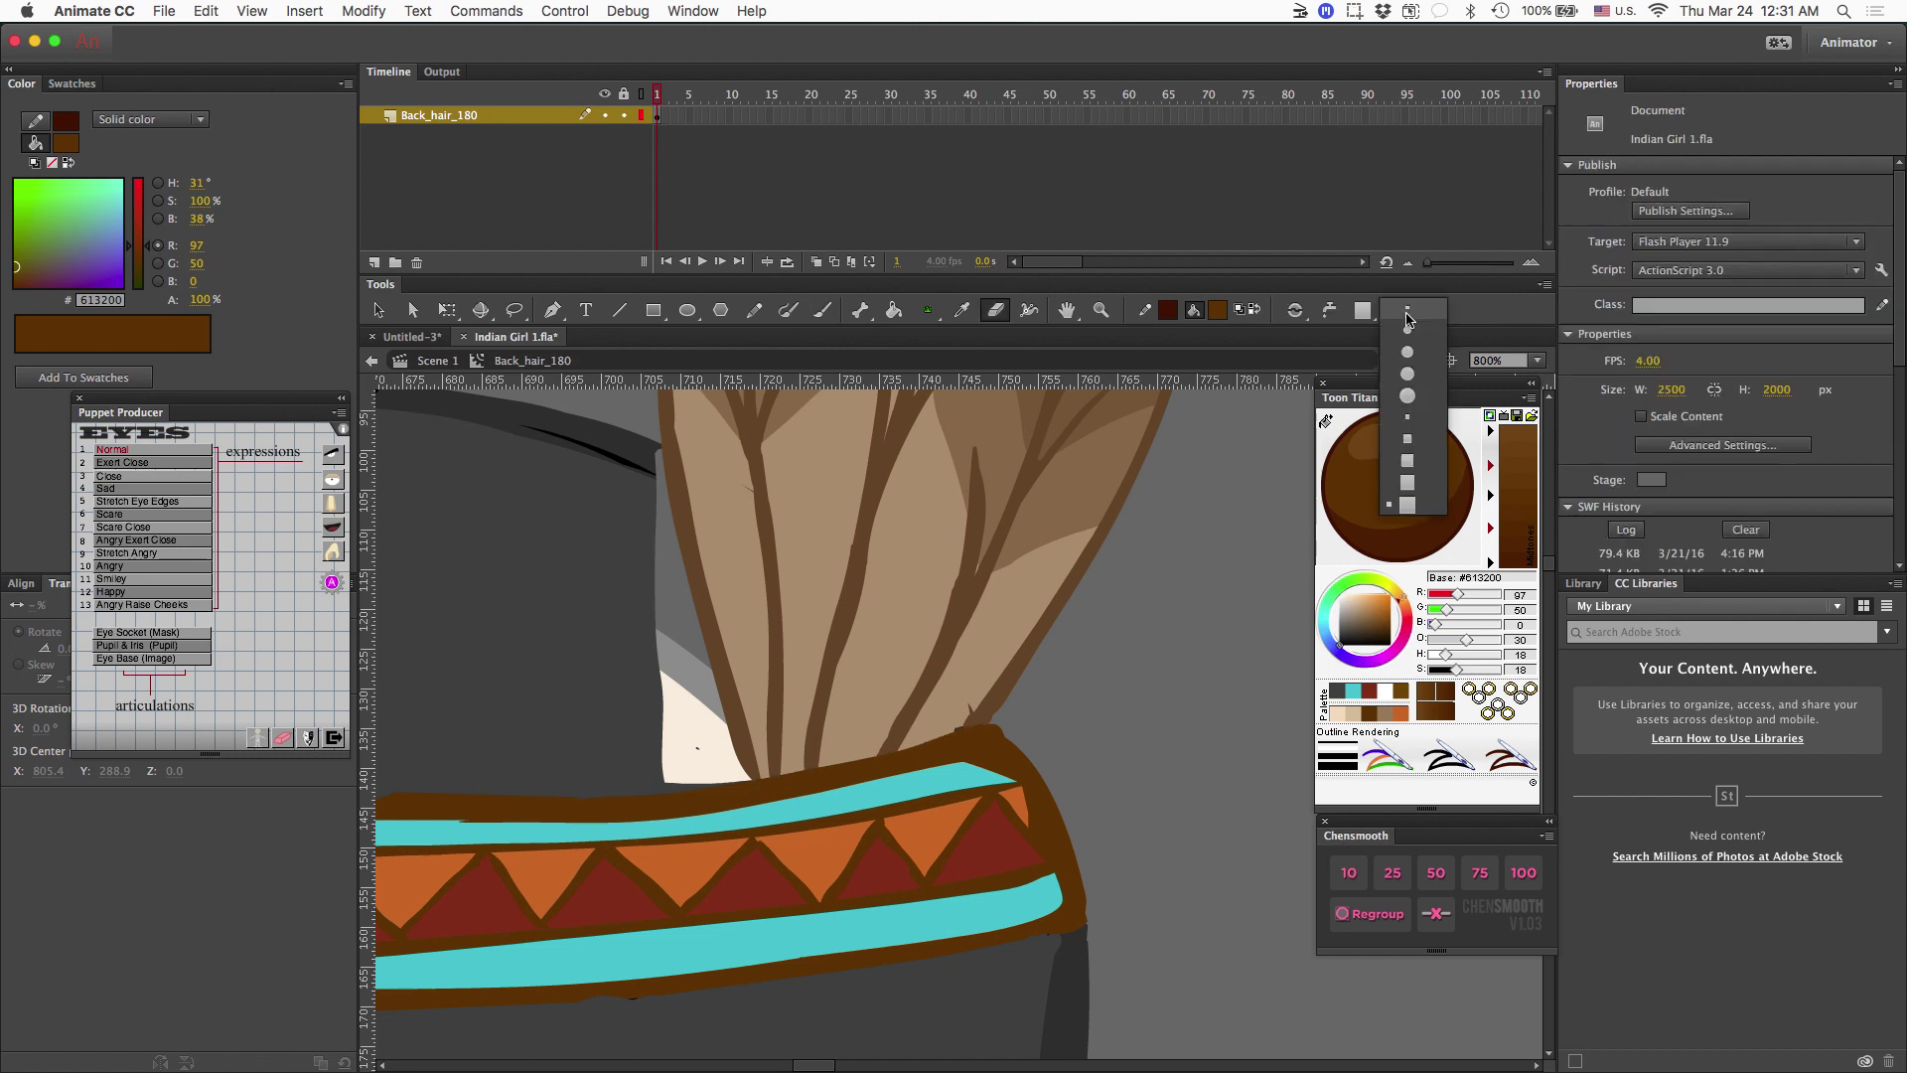
key(b)
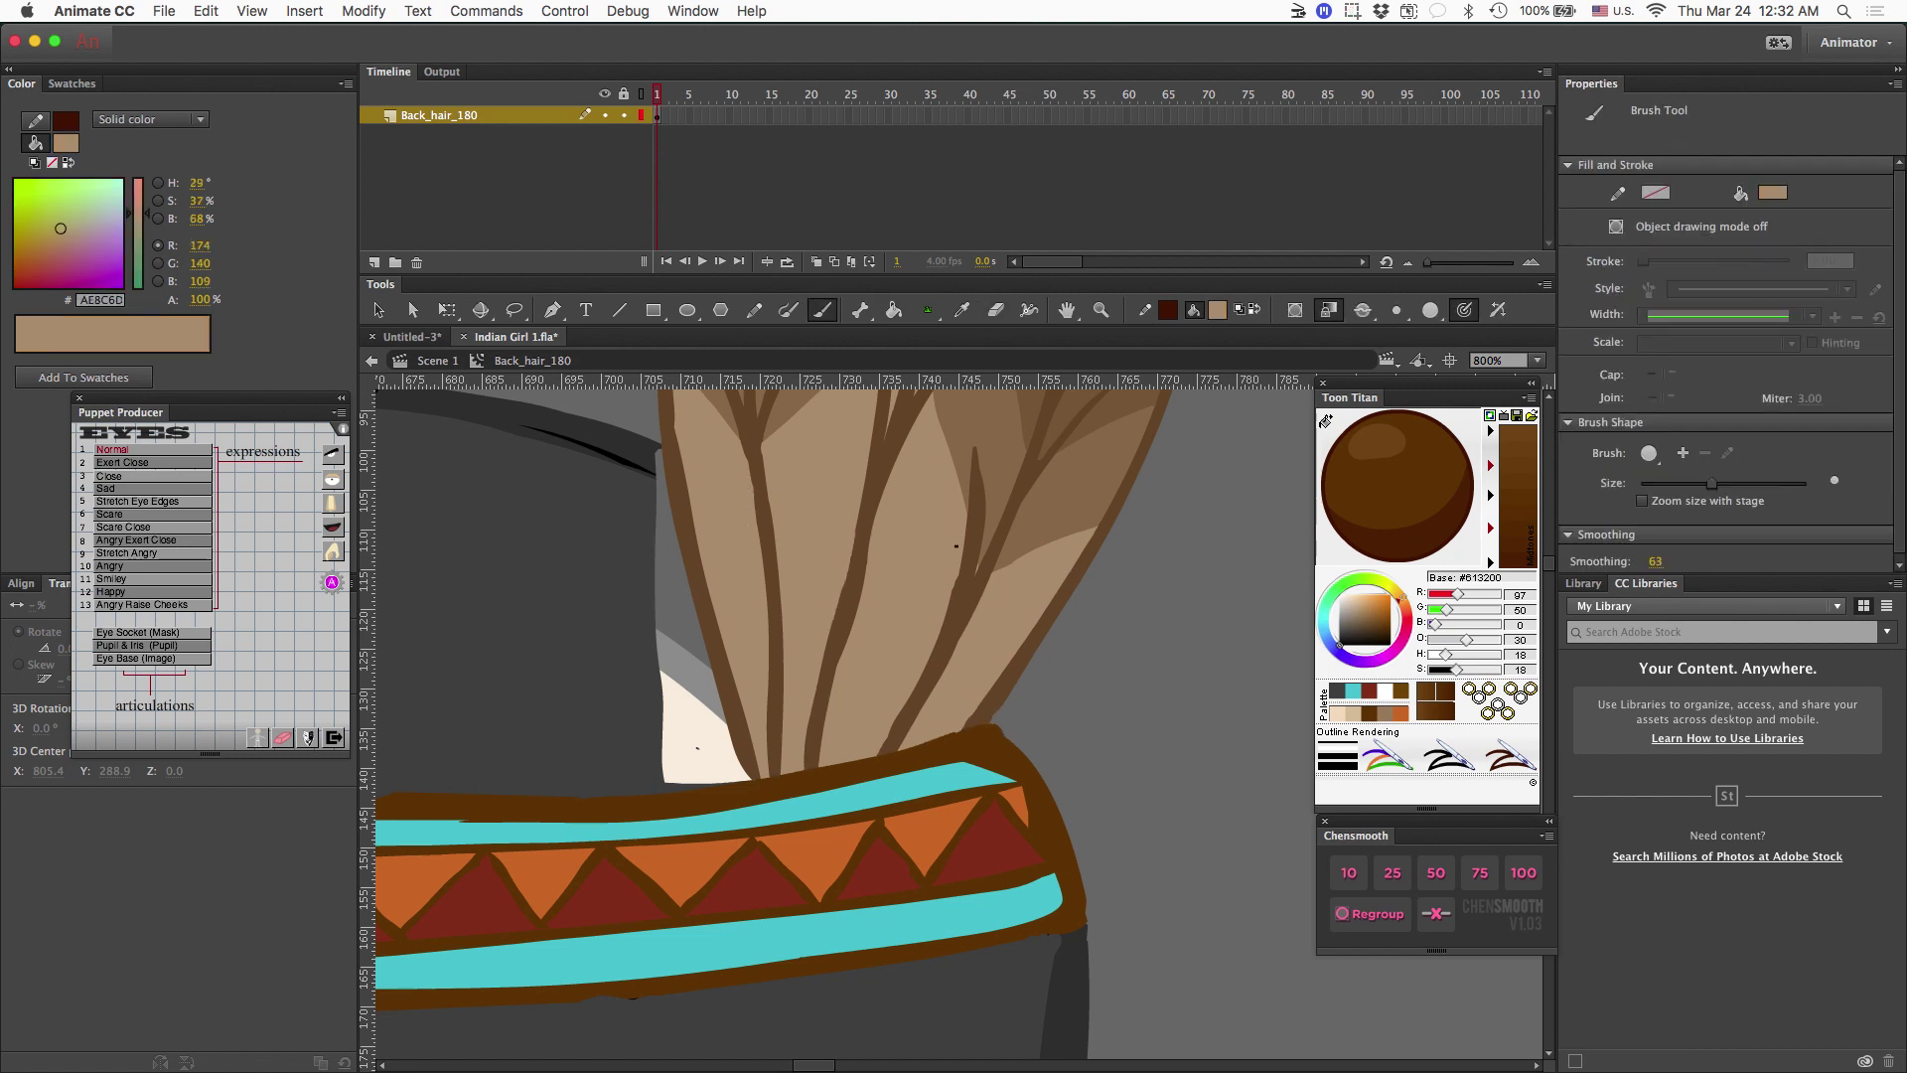
key(super+minus)
key(super+minus)
key(super+minus)
key(v)
double_click(847, 661)
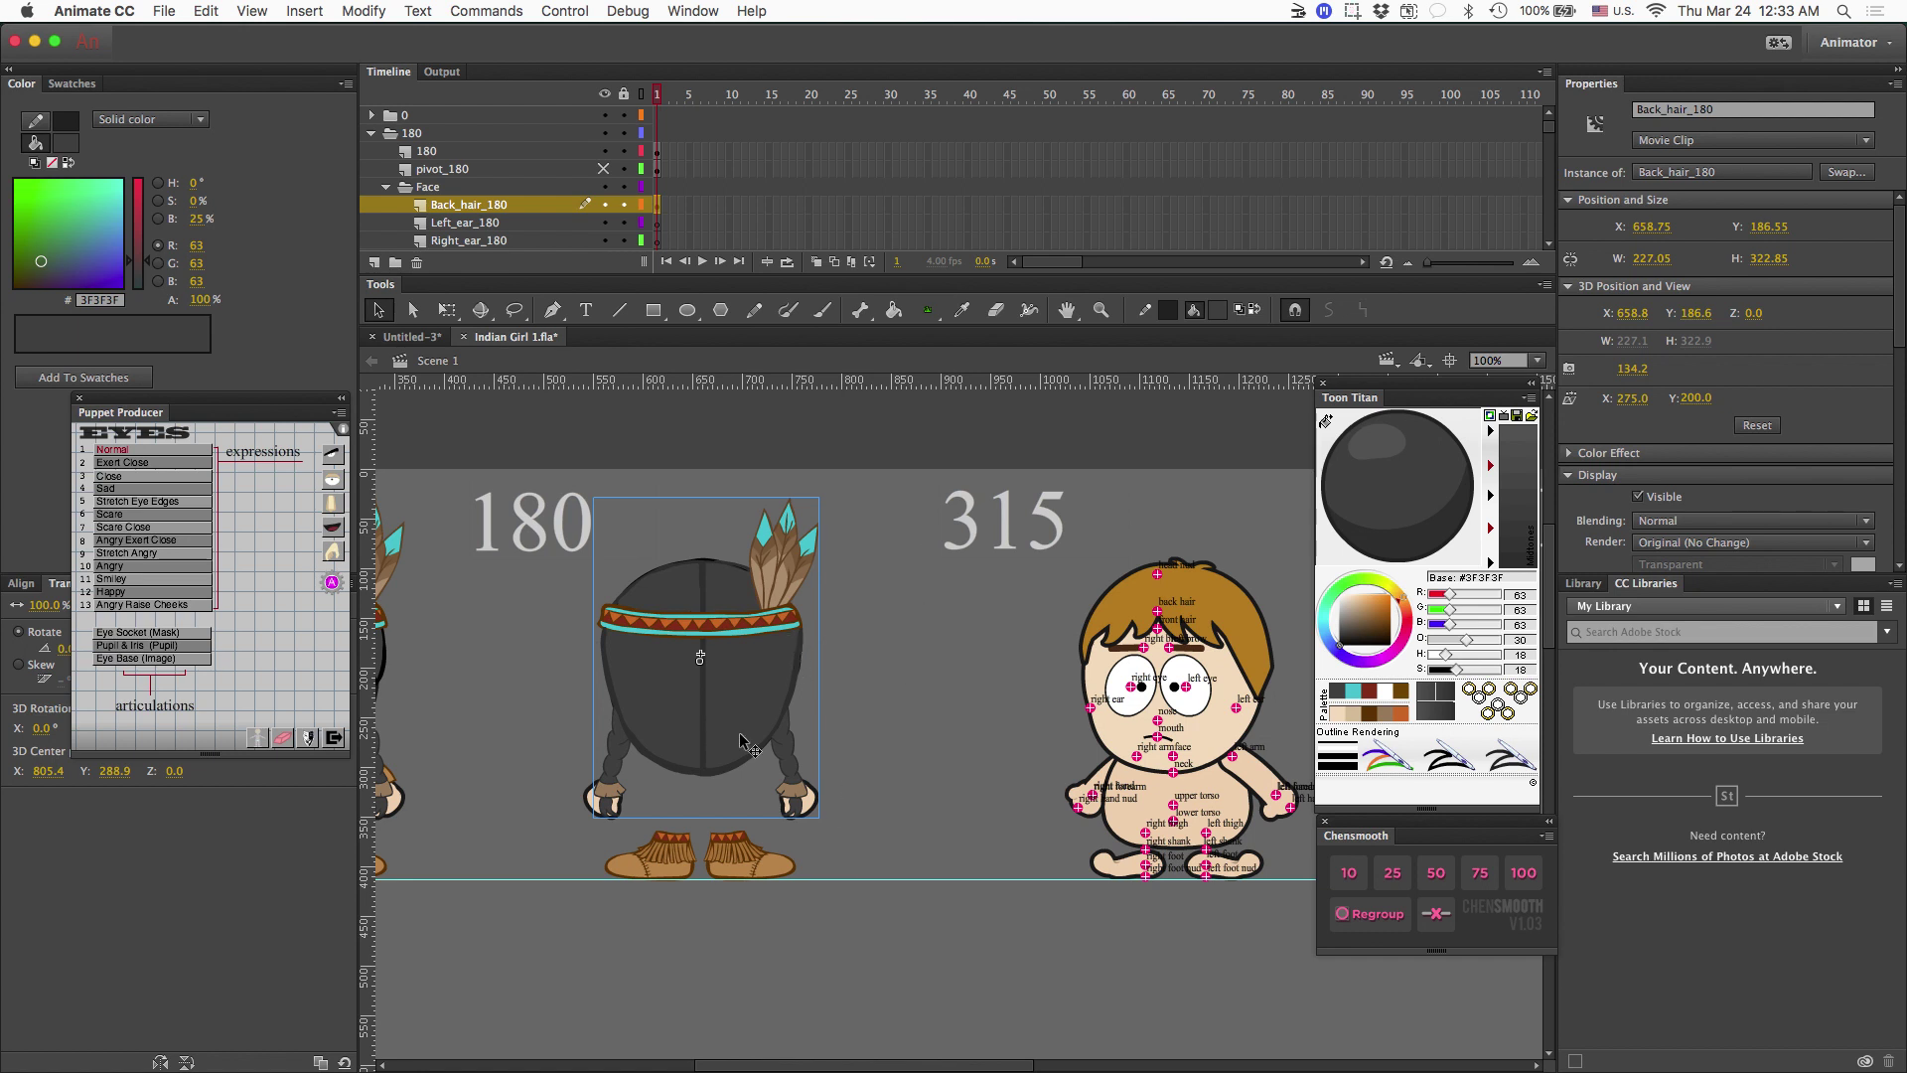
Inside Back_hair_180, lasso the braid on the feather side, remove it, and return to the main scene.
double_click(776, 713)
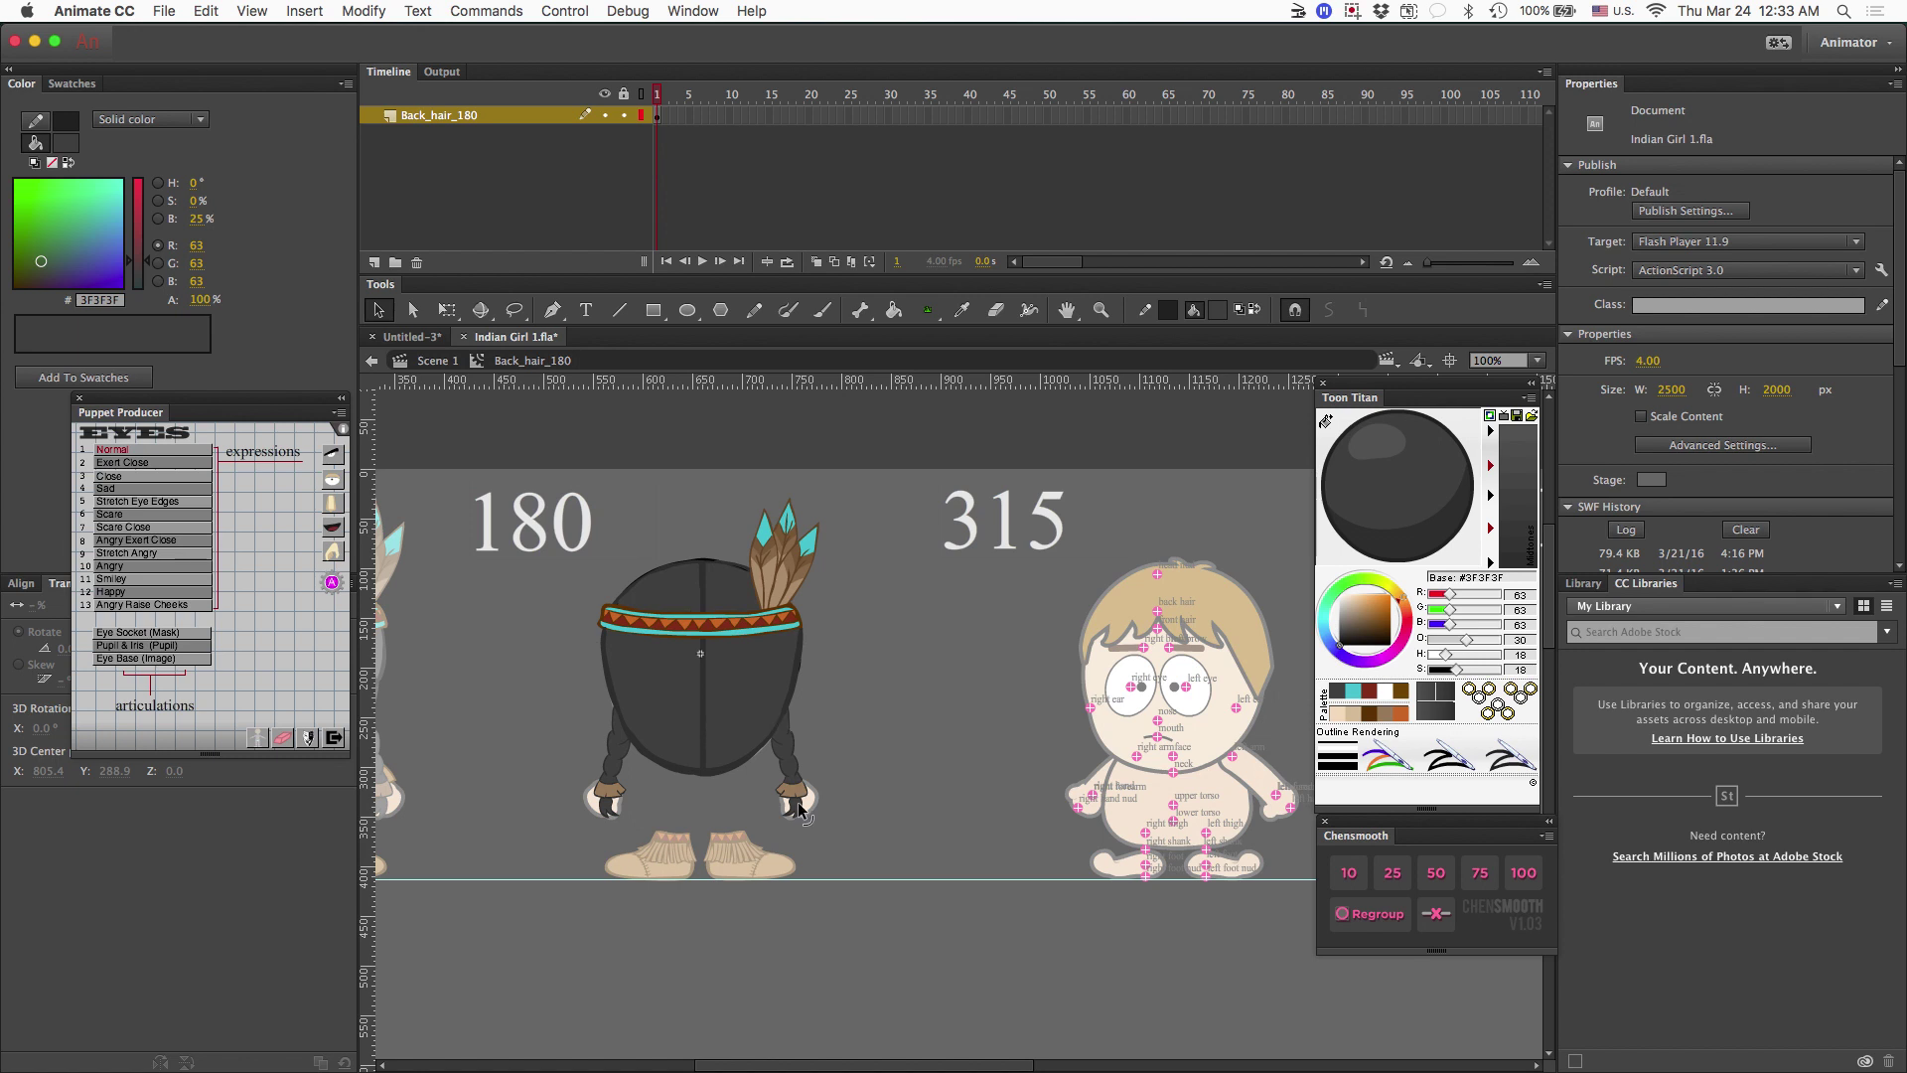
key(l)
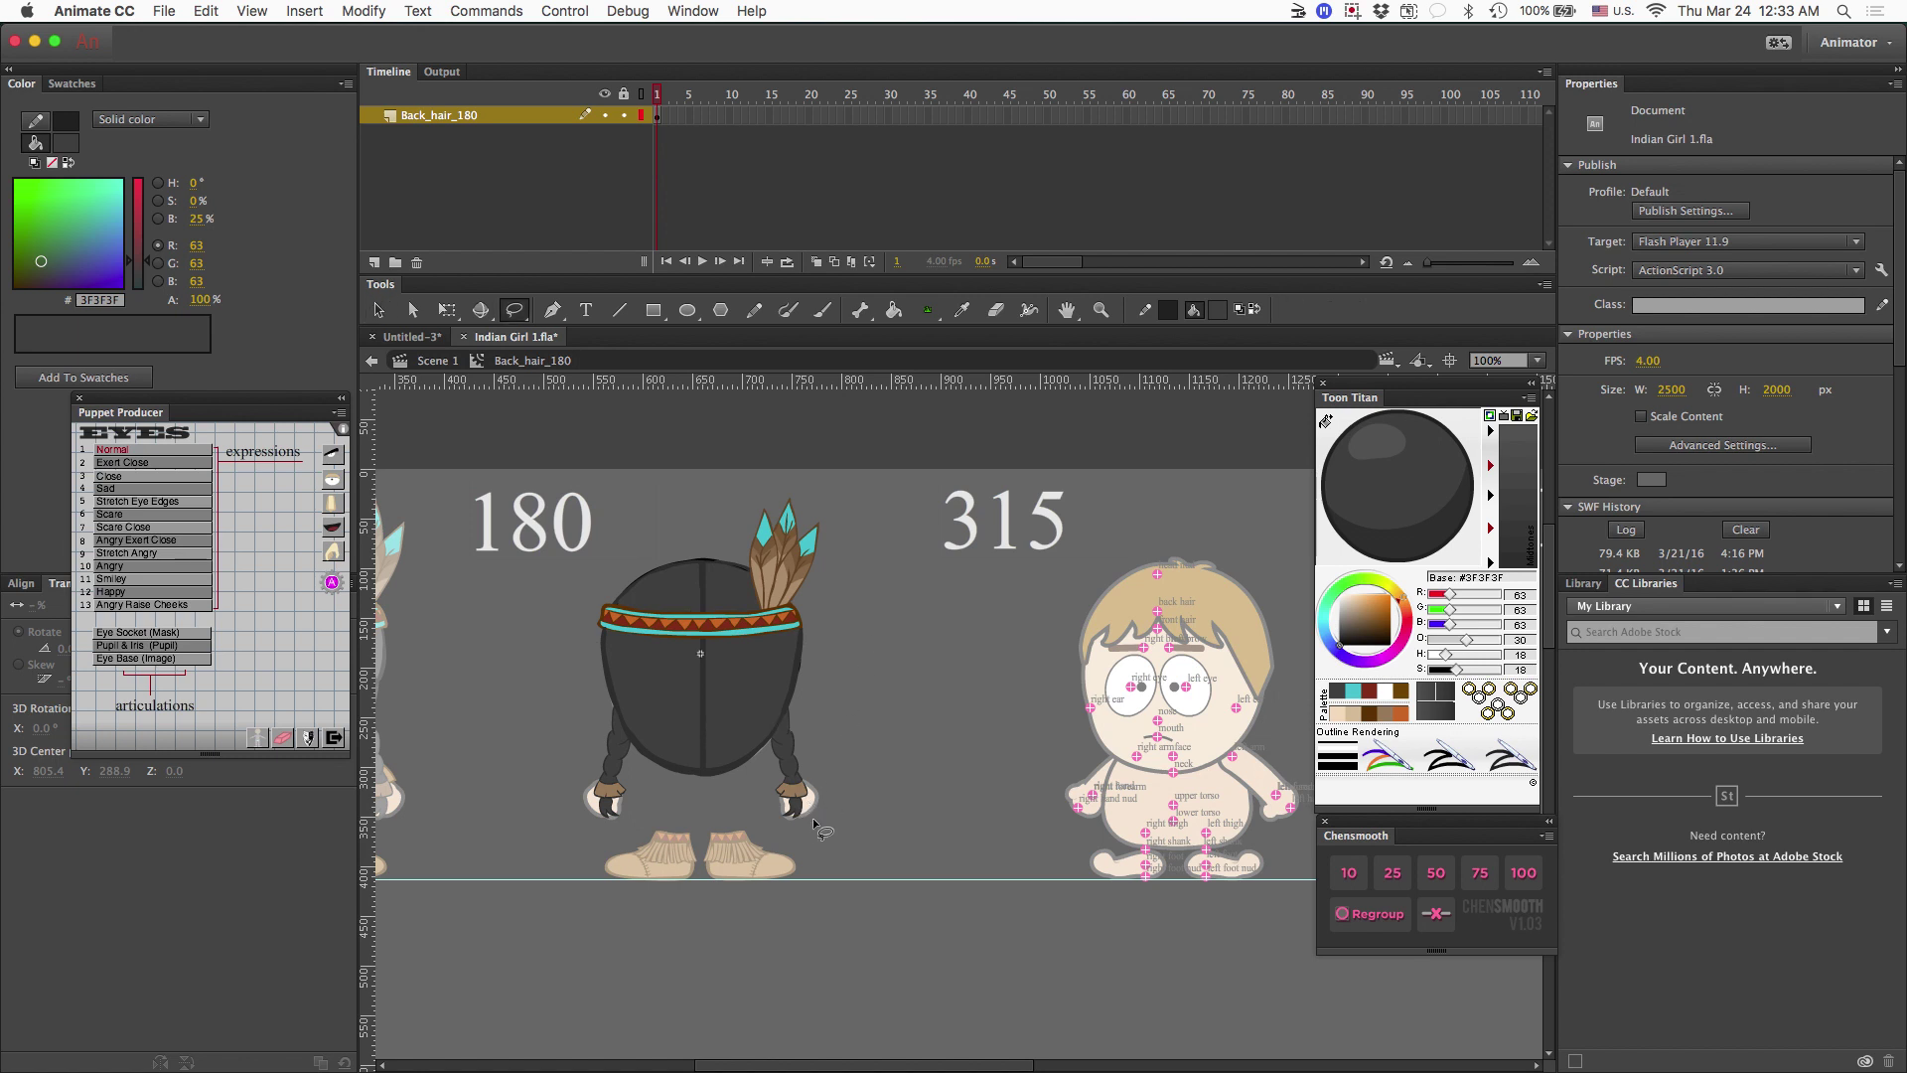
mouse_move(784, 834)
mouse_down()
mouse_move(827, 790)
mouse_move(799, 711)
mouse_move(770, 807)
mouse_move(790, 843)
mouse_move(799, 830)
mouse_up()
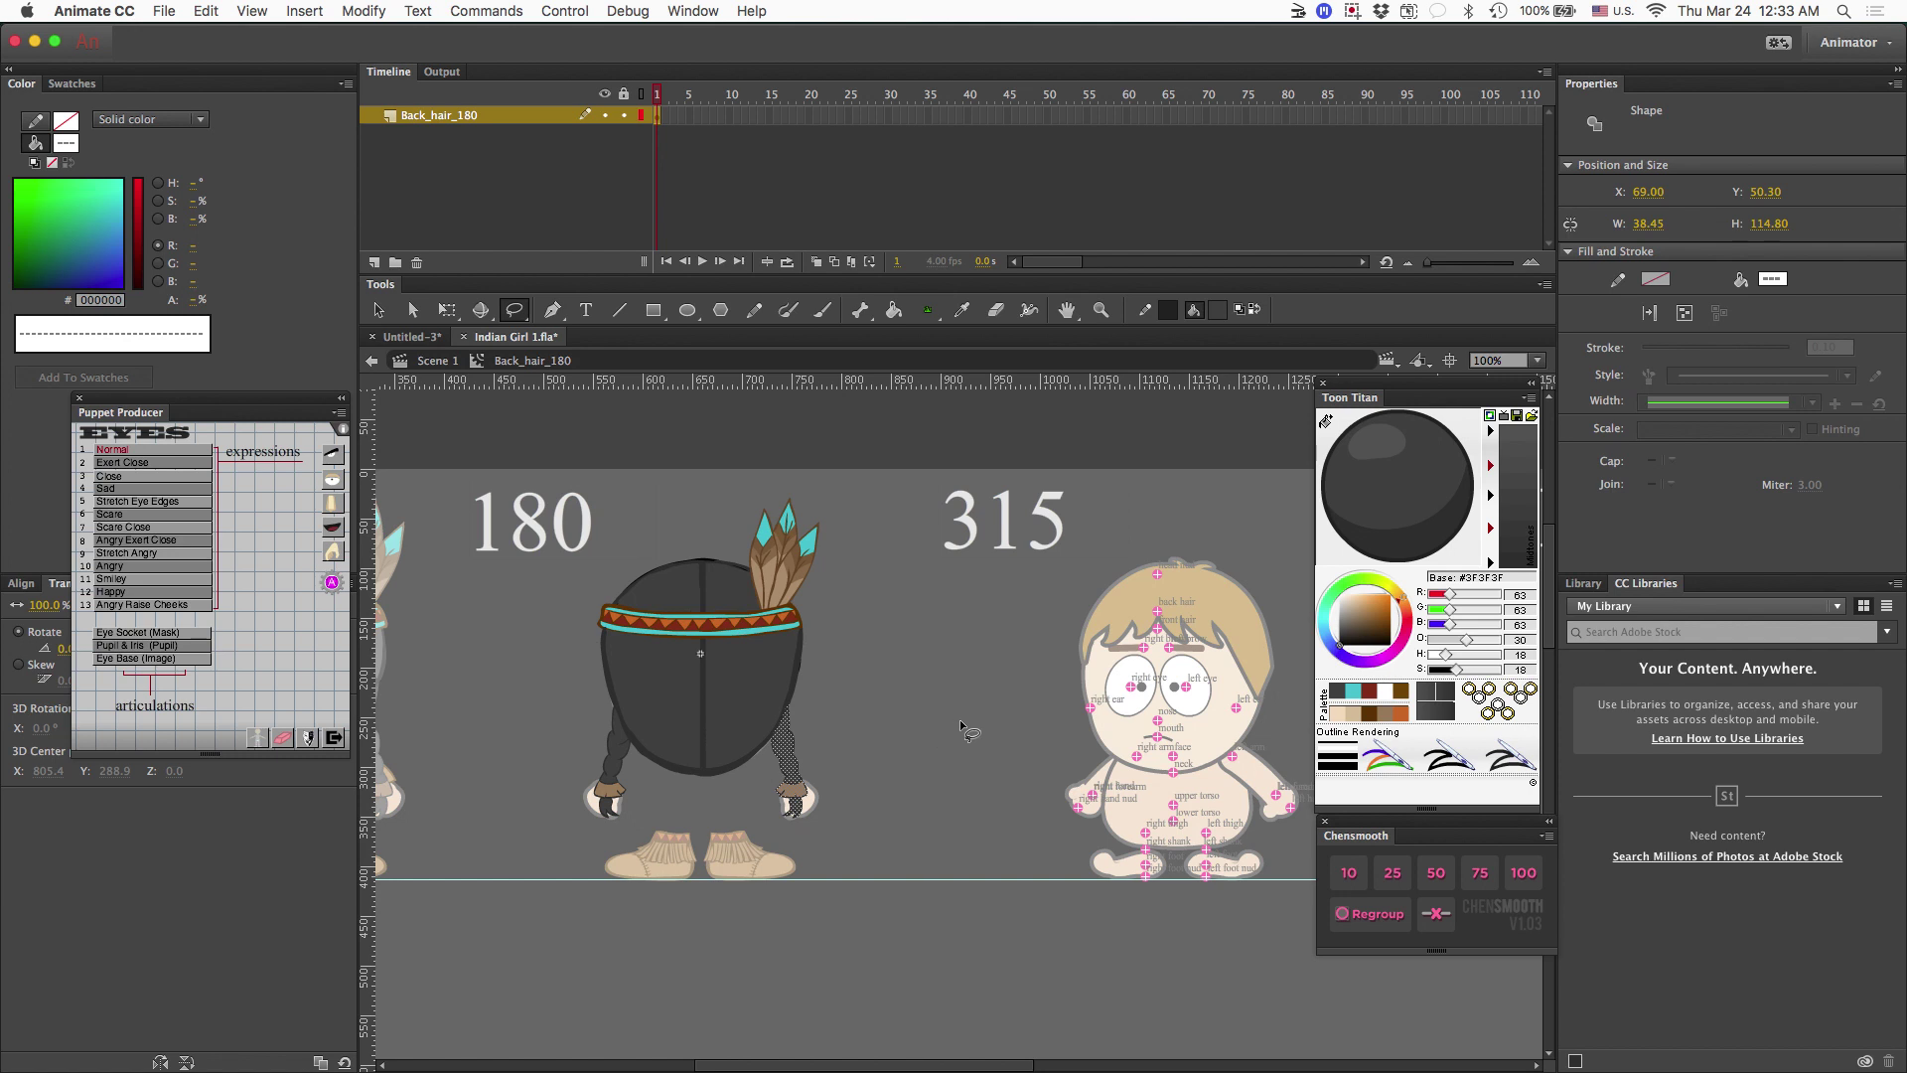
key(Delete)
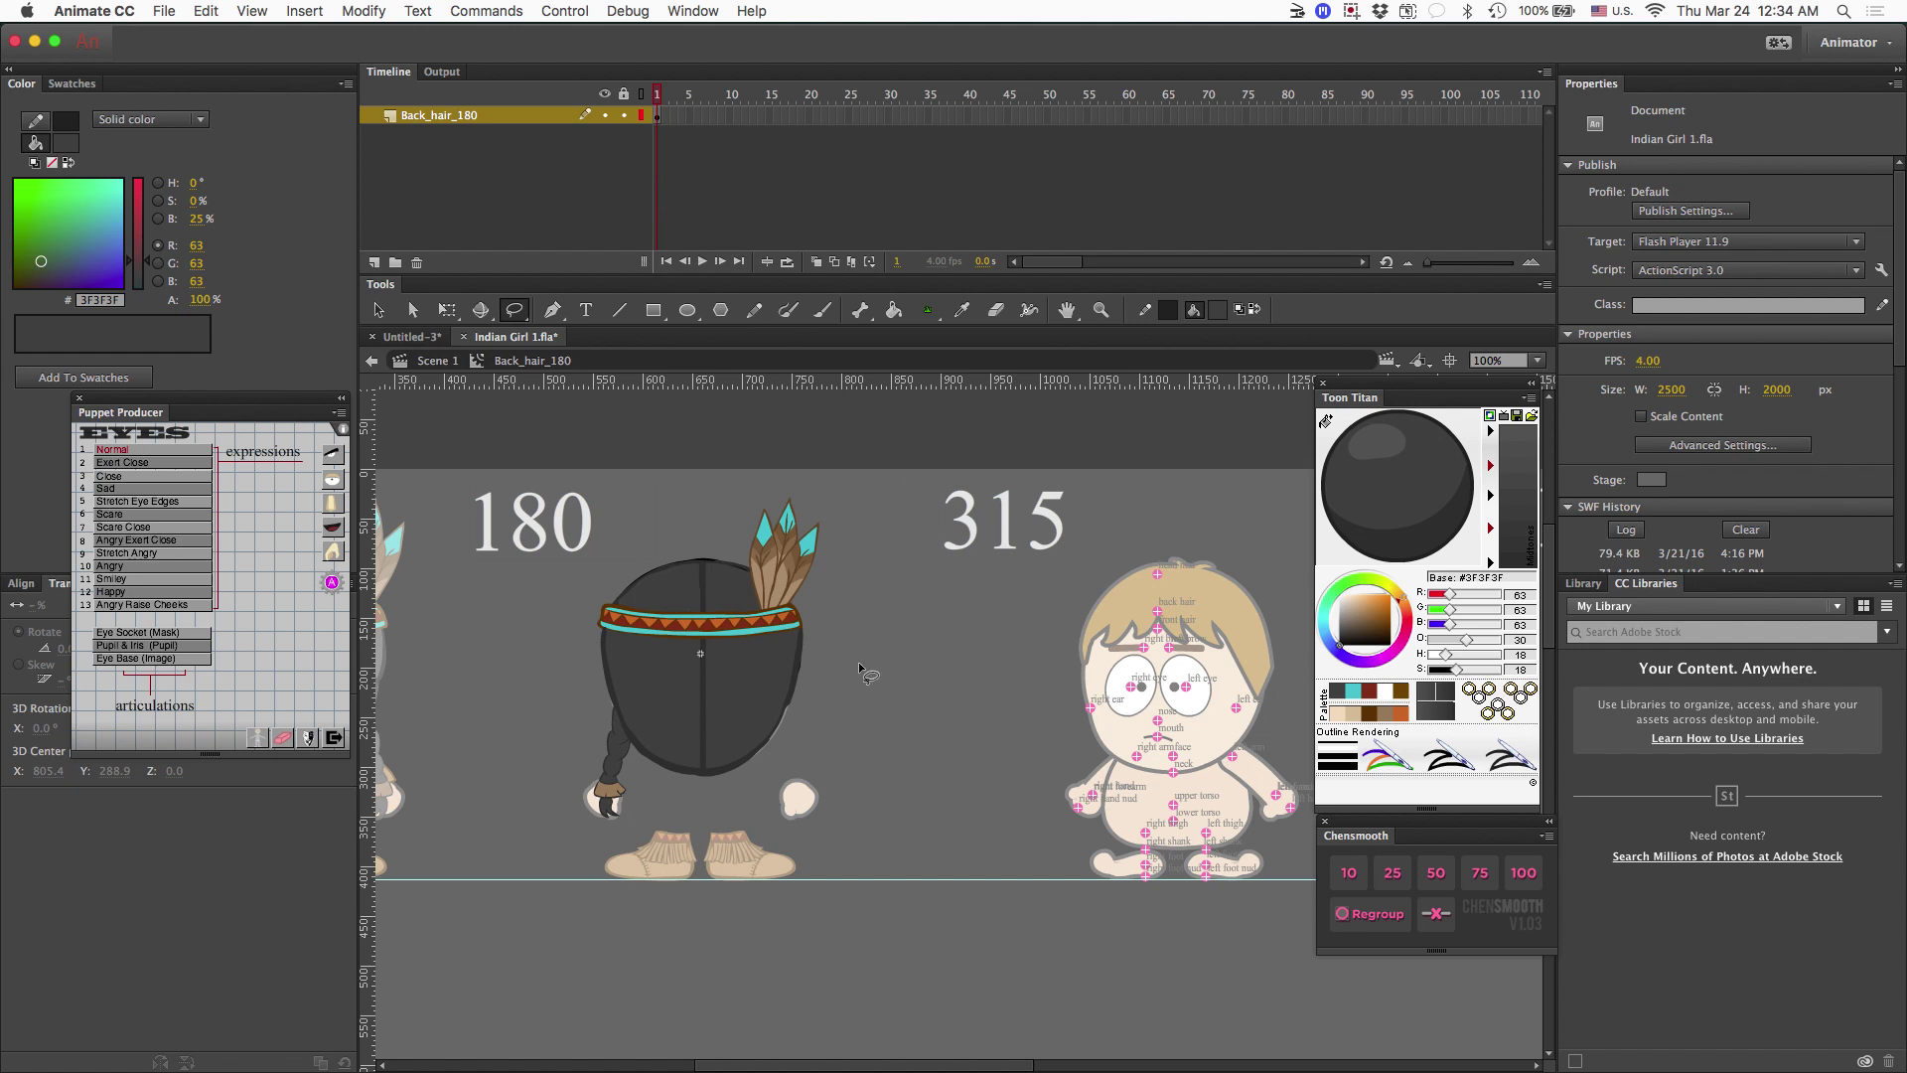
key(v)
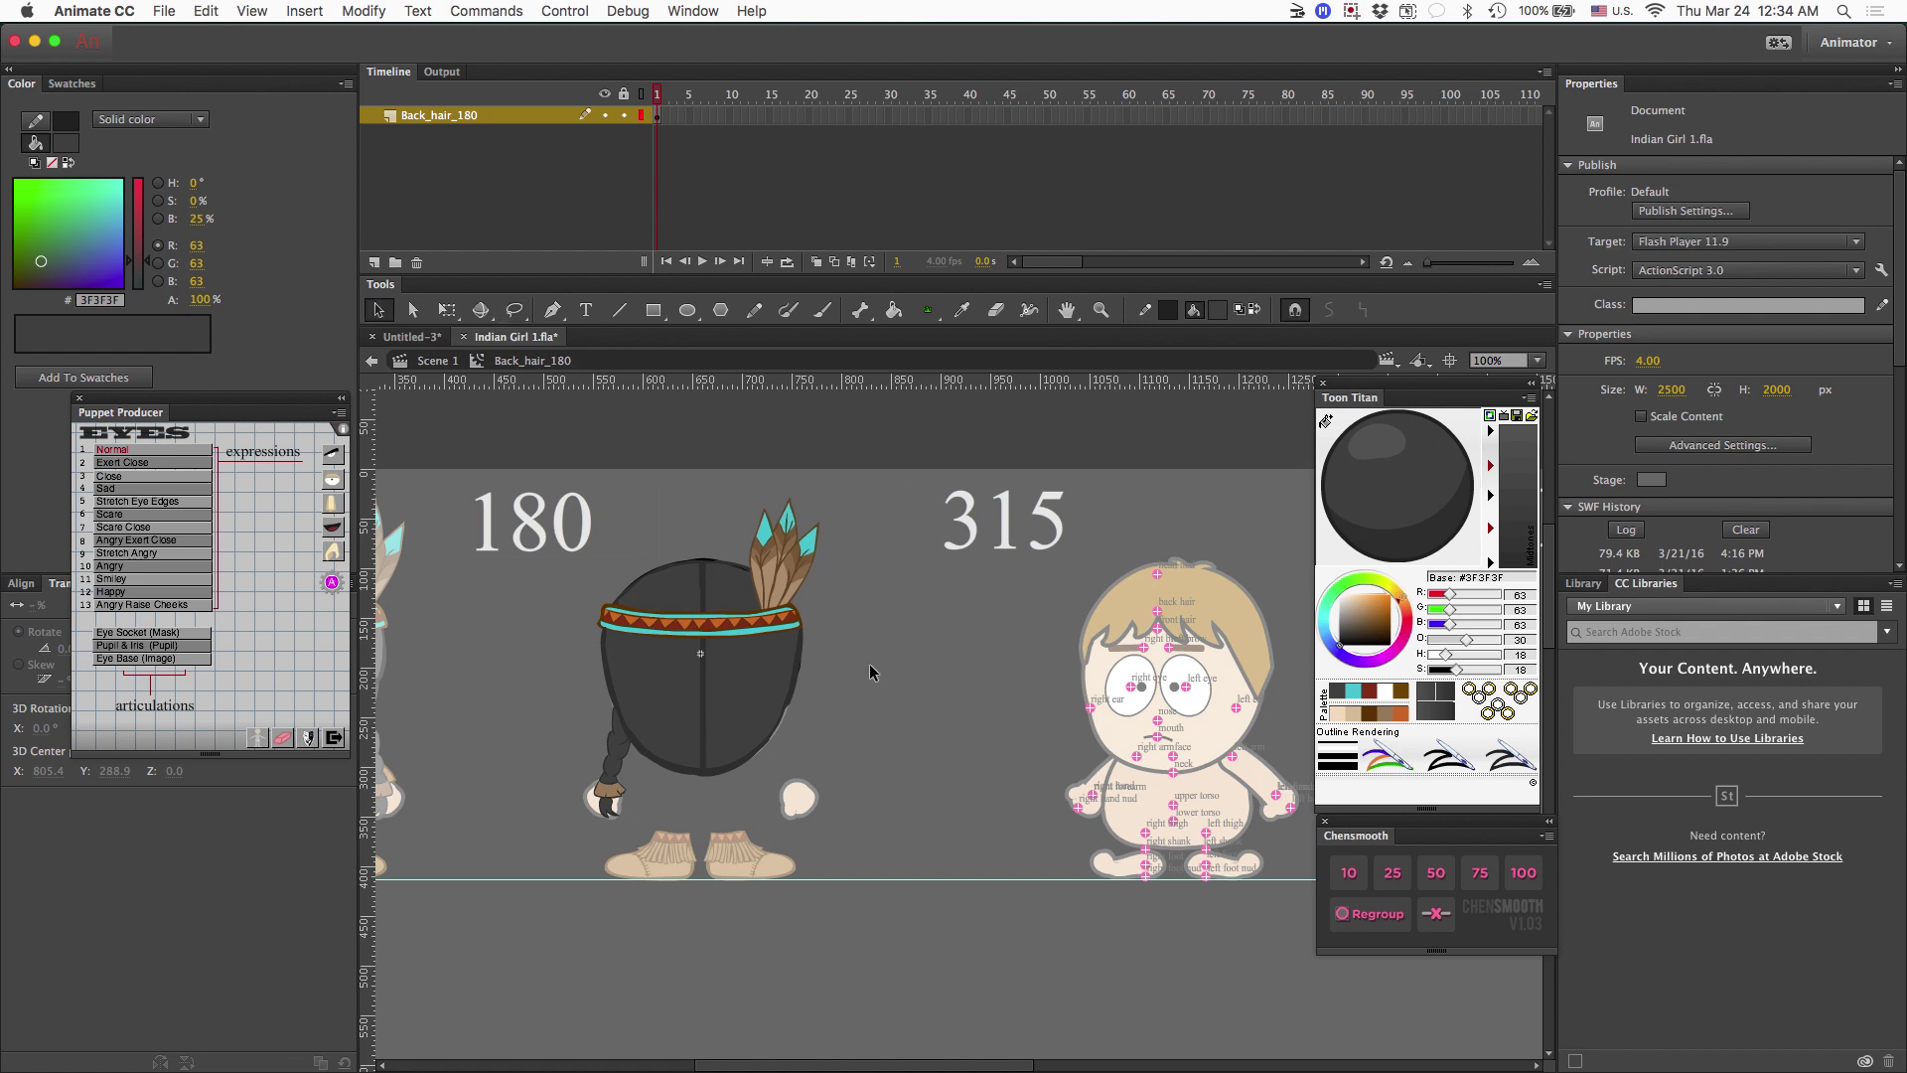
double_click(872, 662)
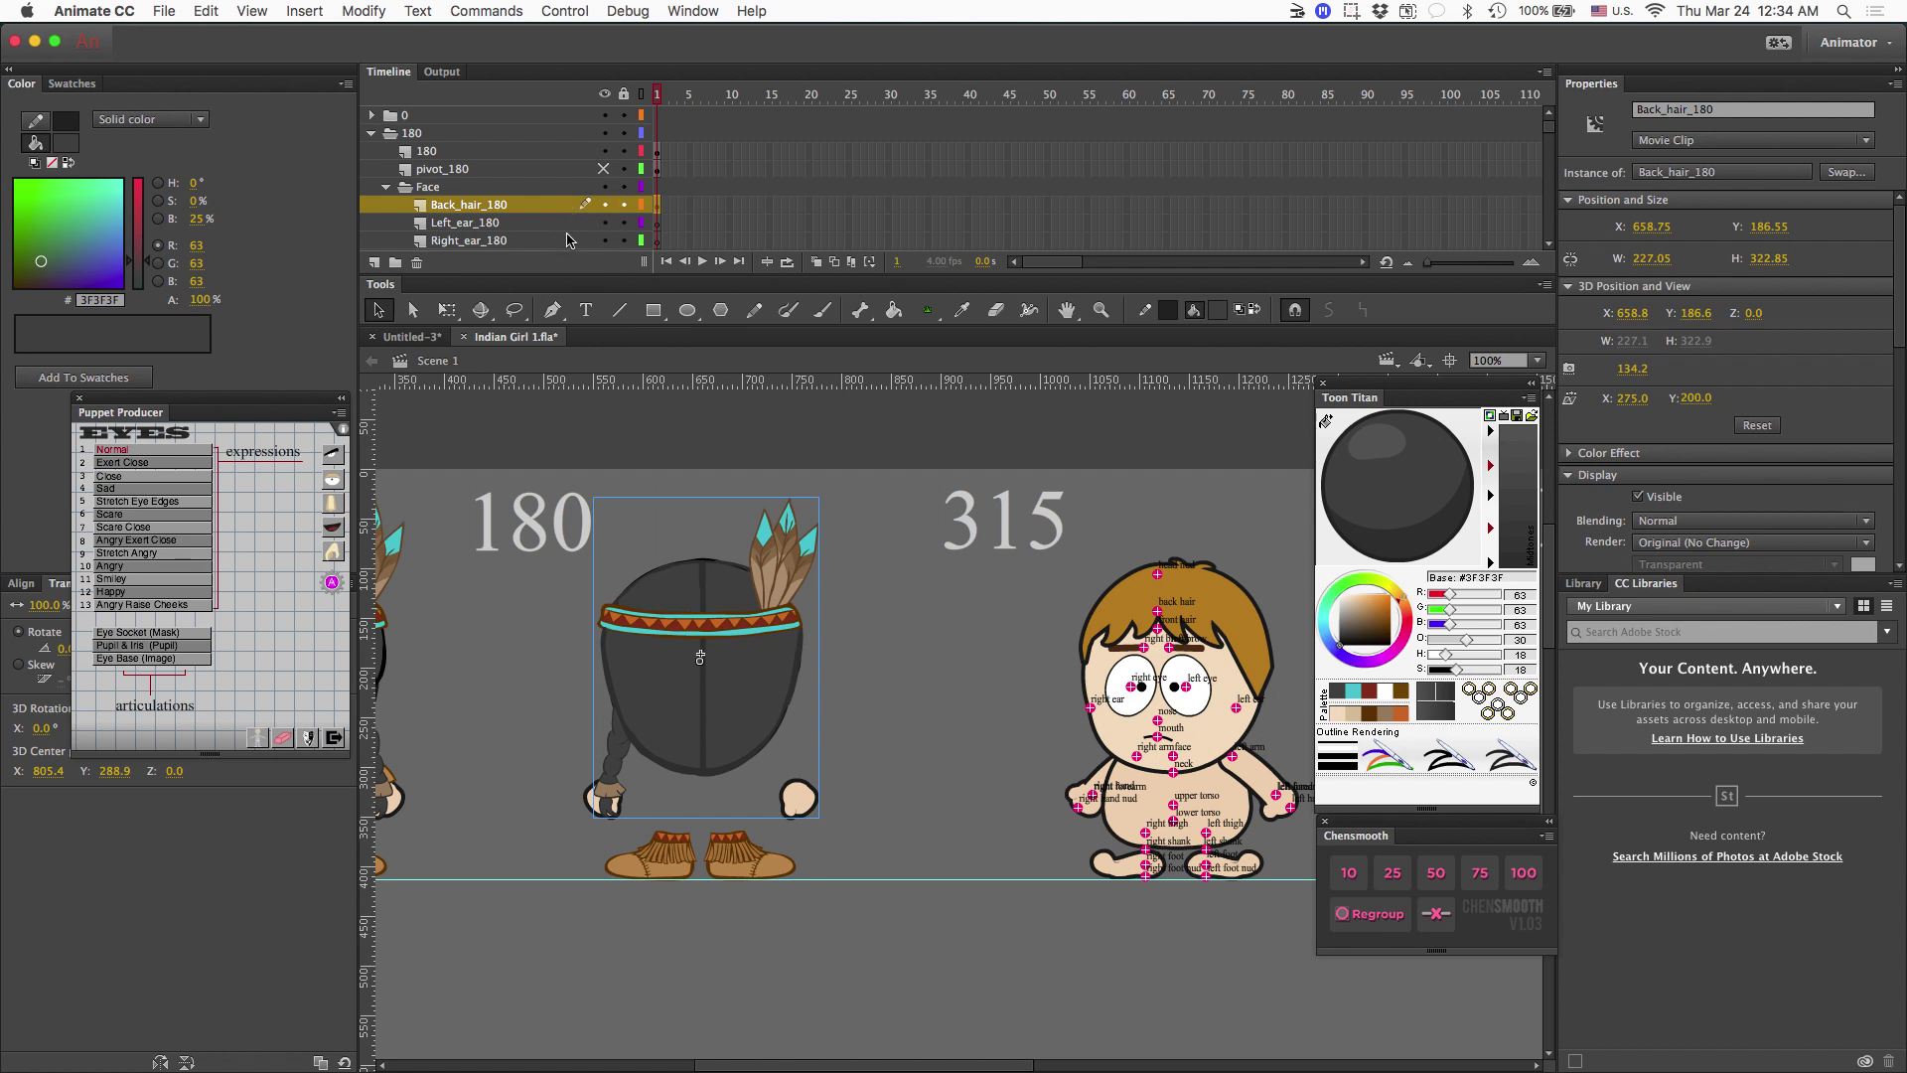
Try nudging the Back_hair_180 instance 1 px left and 3 px down, and undo the moves.
key(Left)
key(Down)
key(Down)
key(Down)
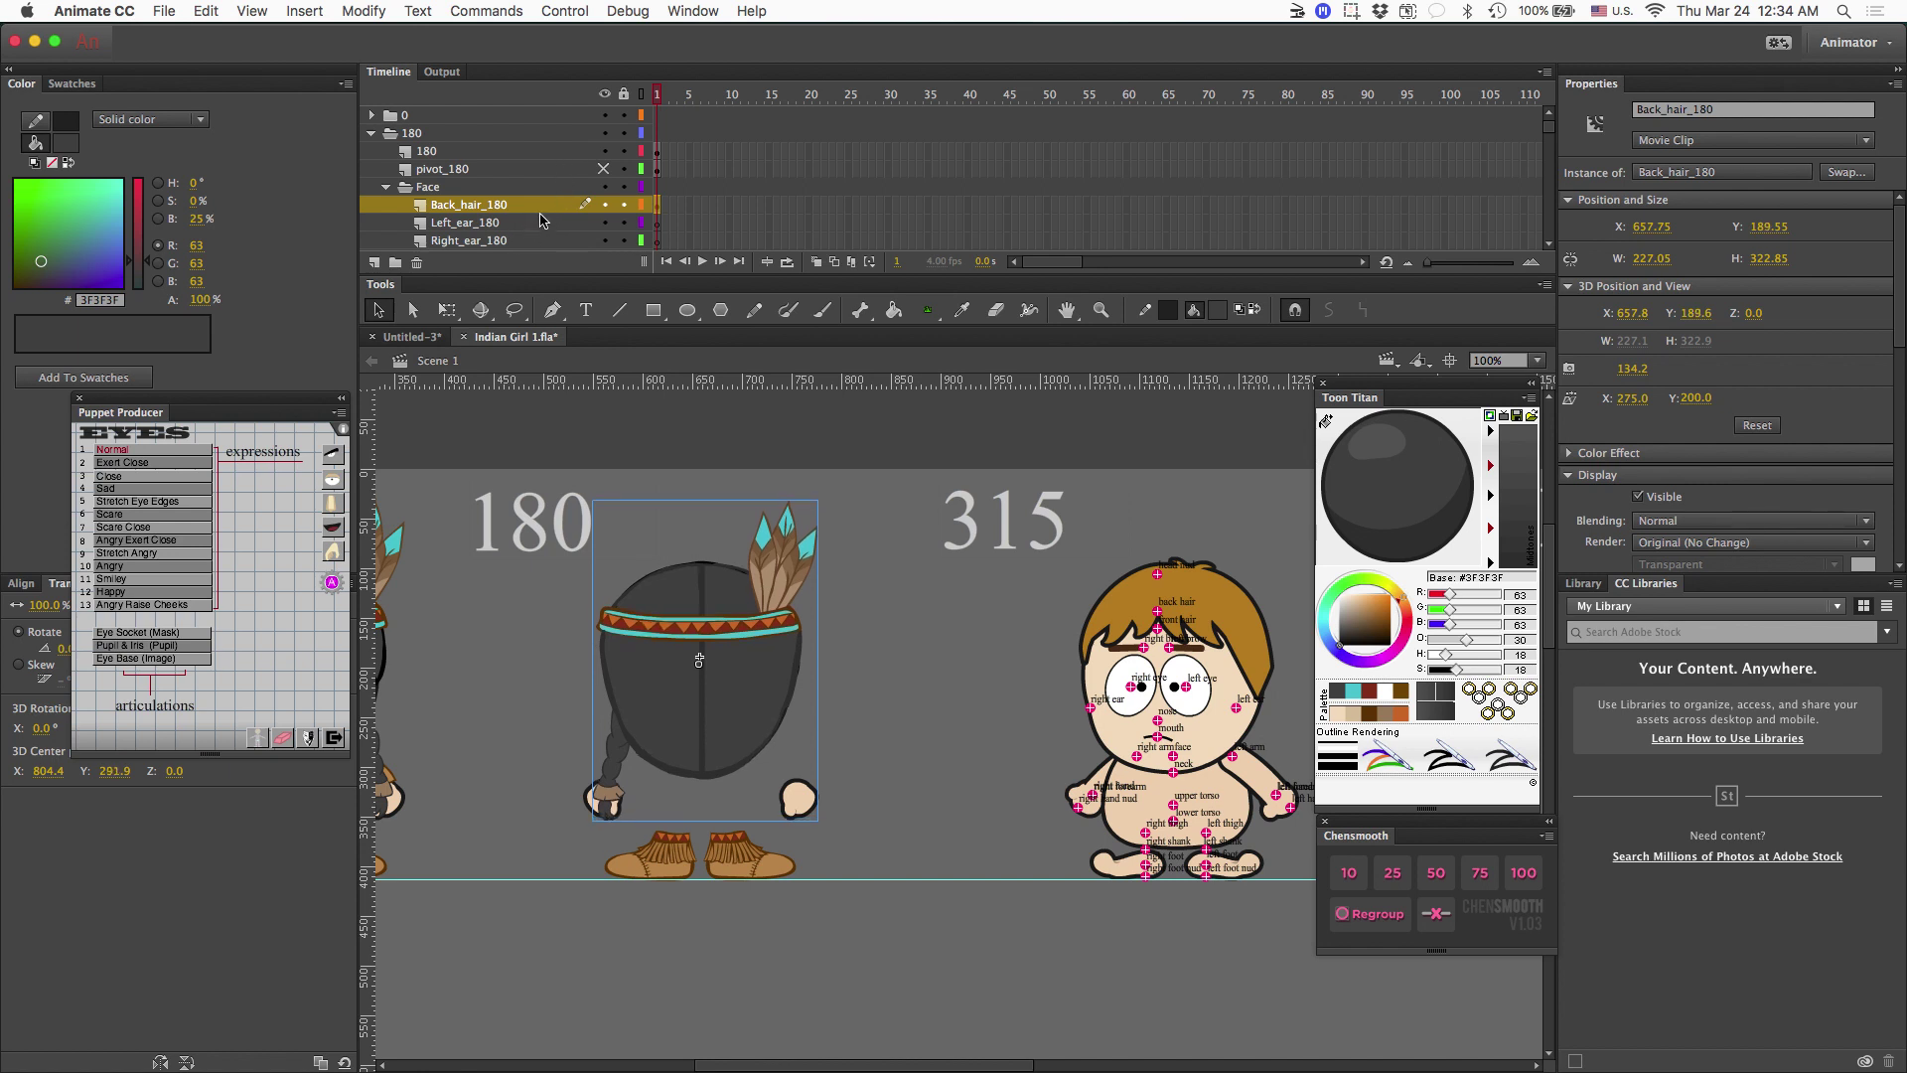
key(ctrl+z)
key(ctrl+z)
key(ctrl+z)
key(ctrl+z)
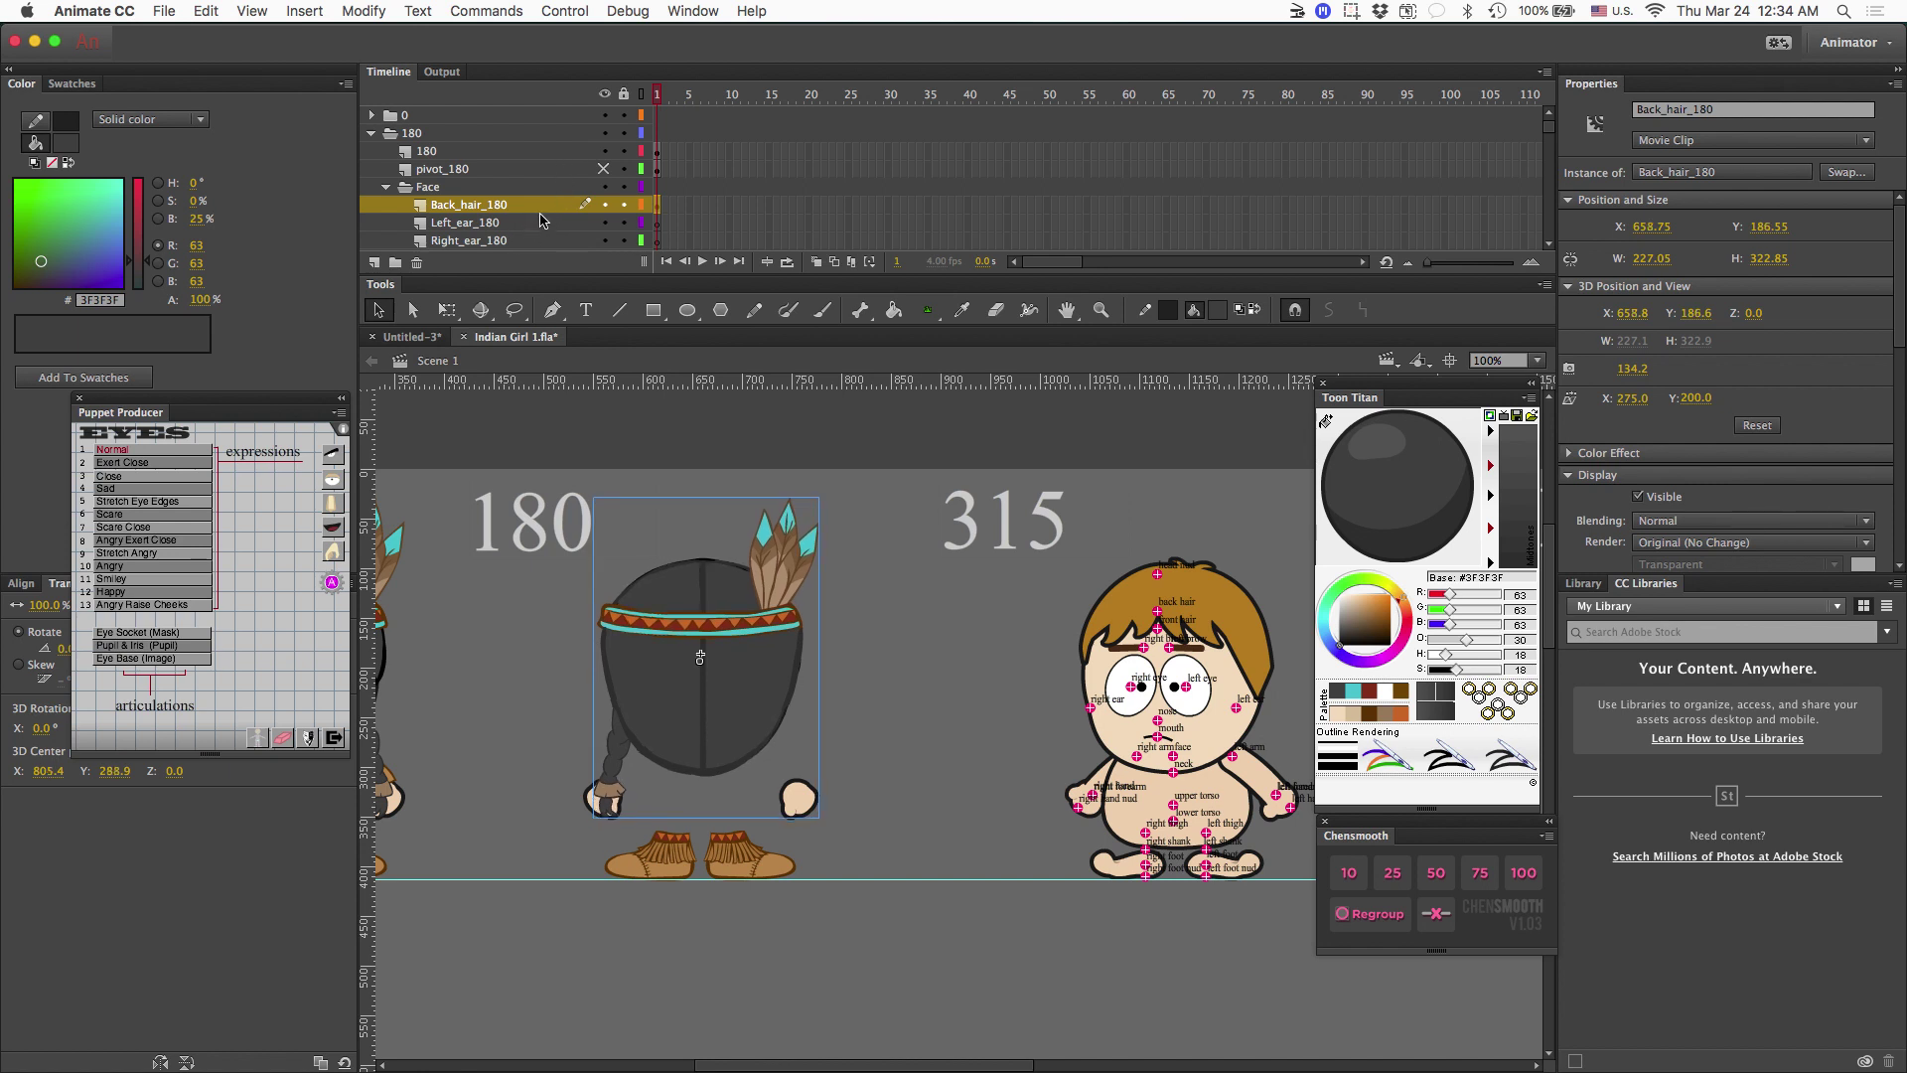
key(super+e)
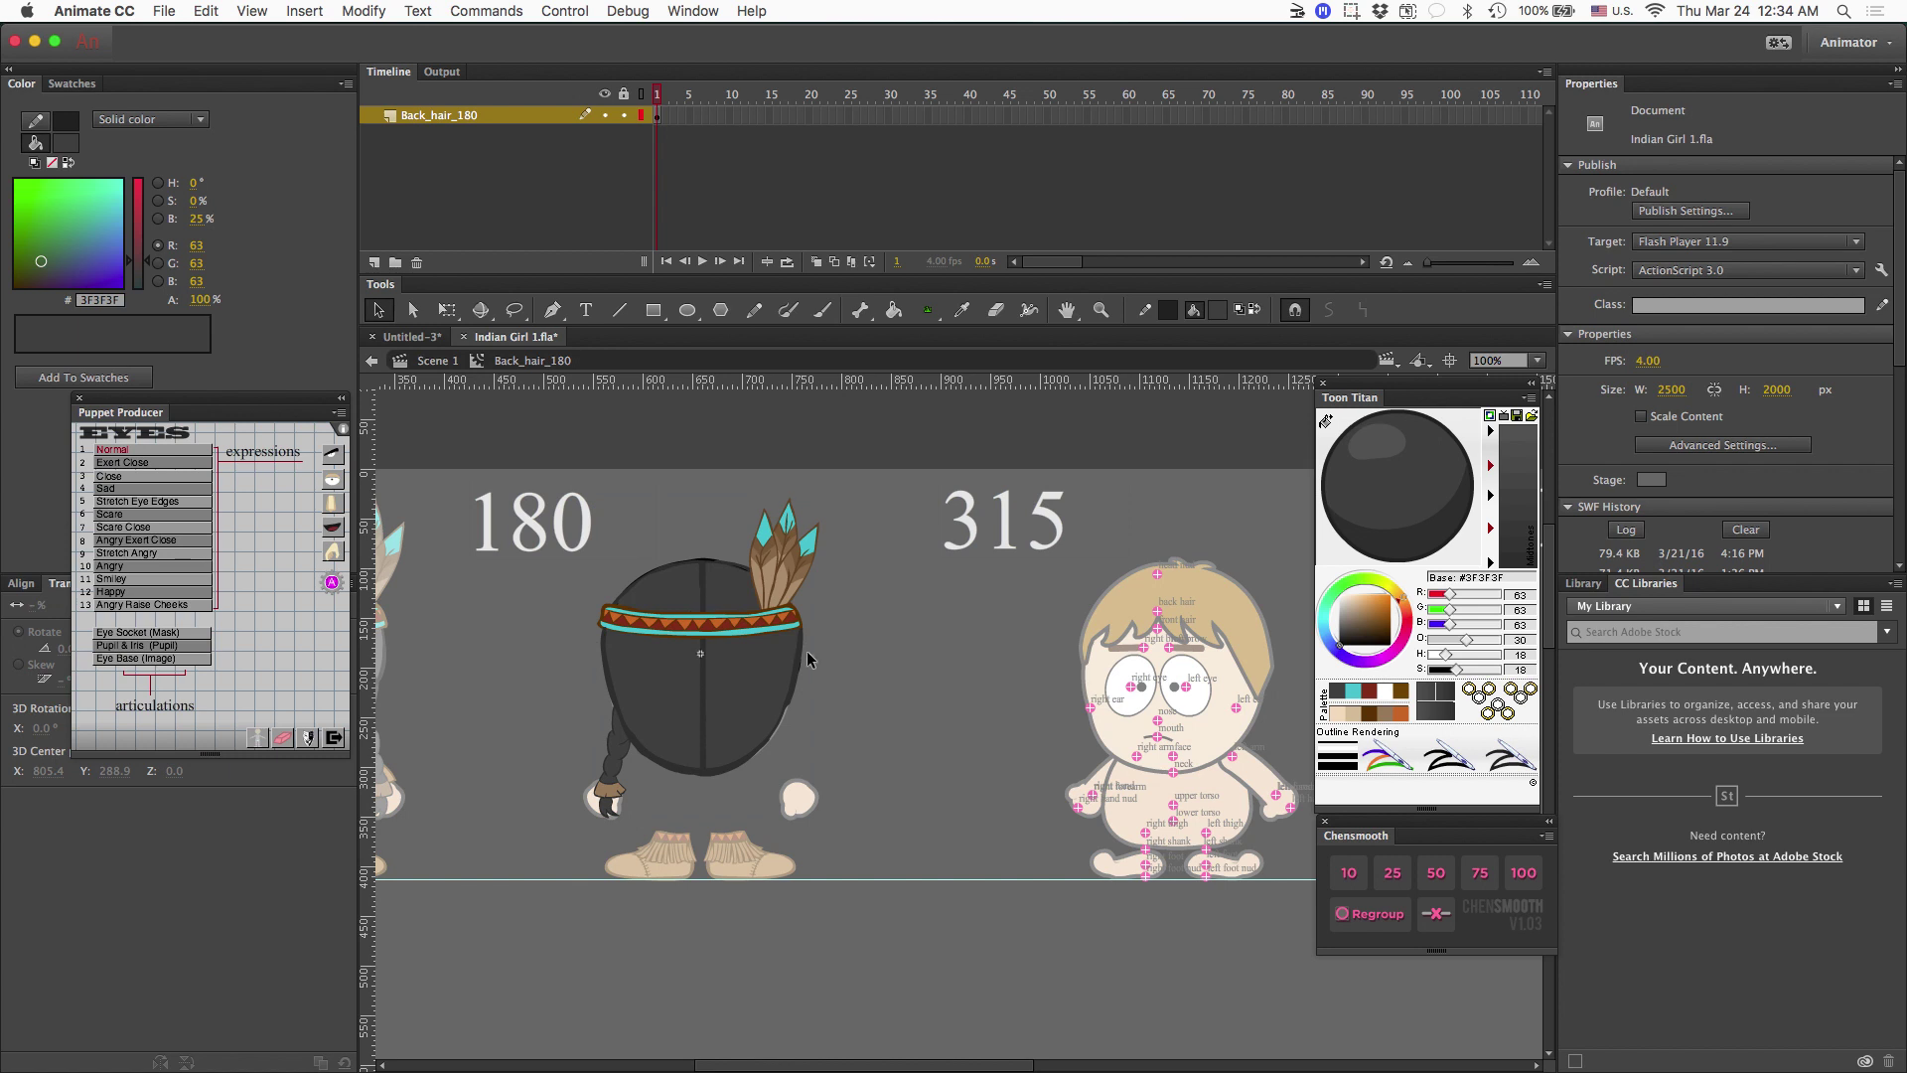
double_click(866, 642)
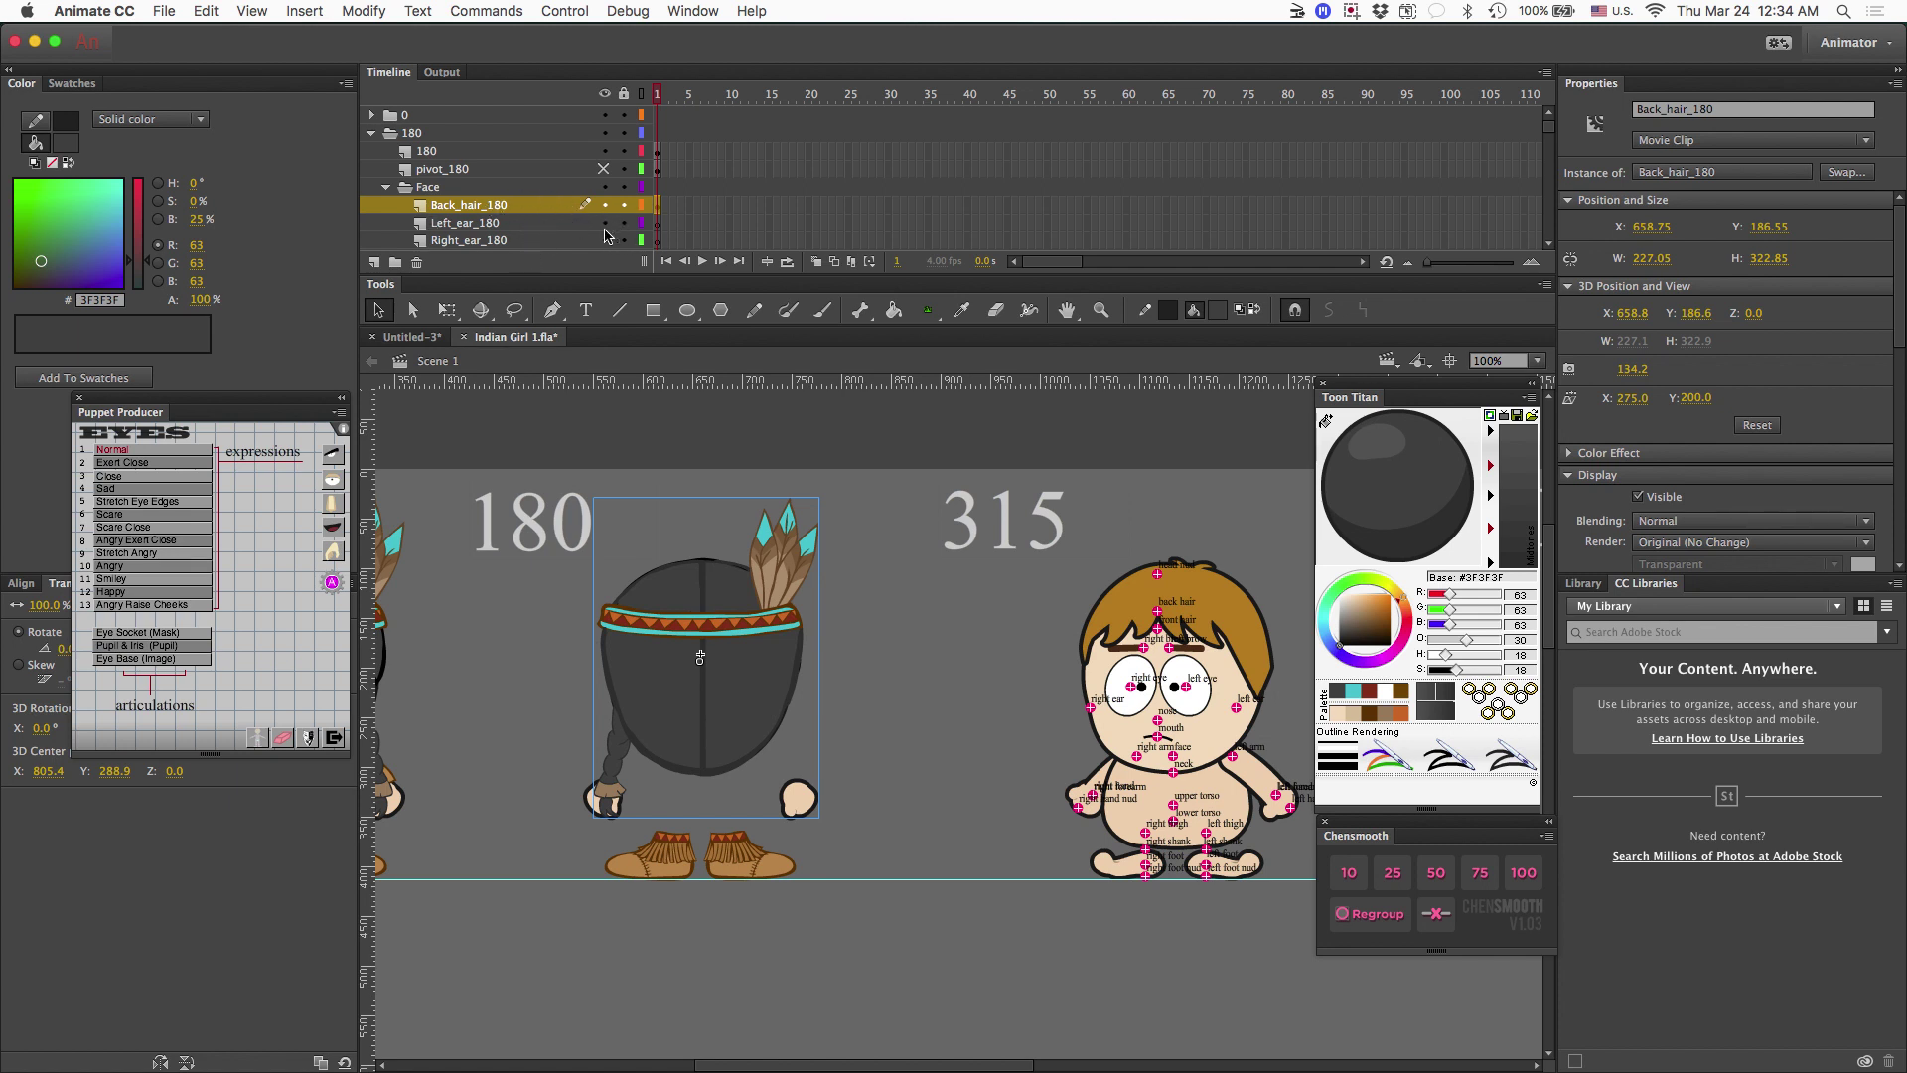
click(547, 225)
click(548, 241)
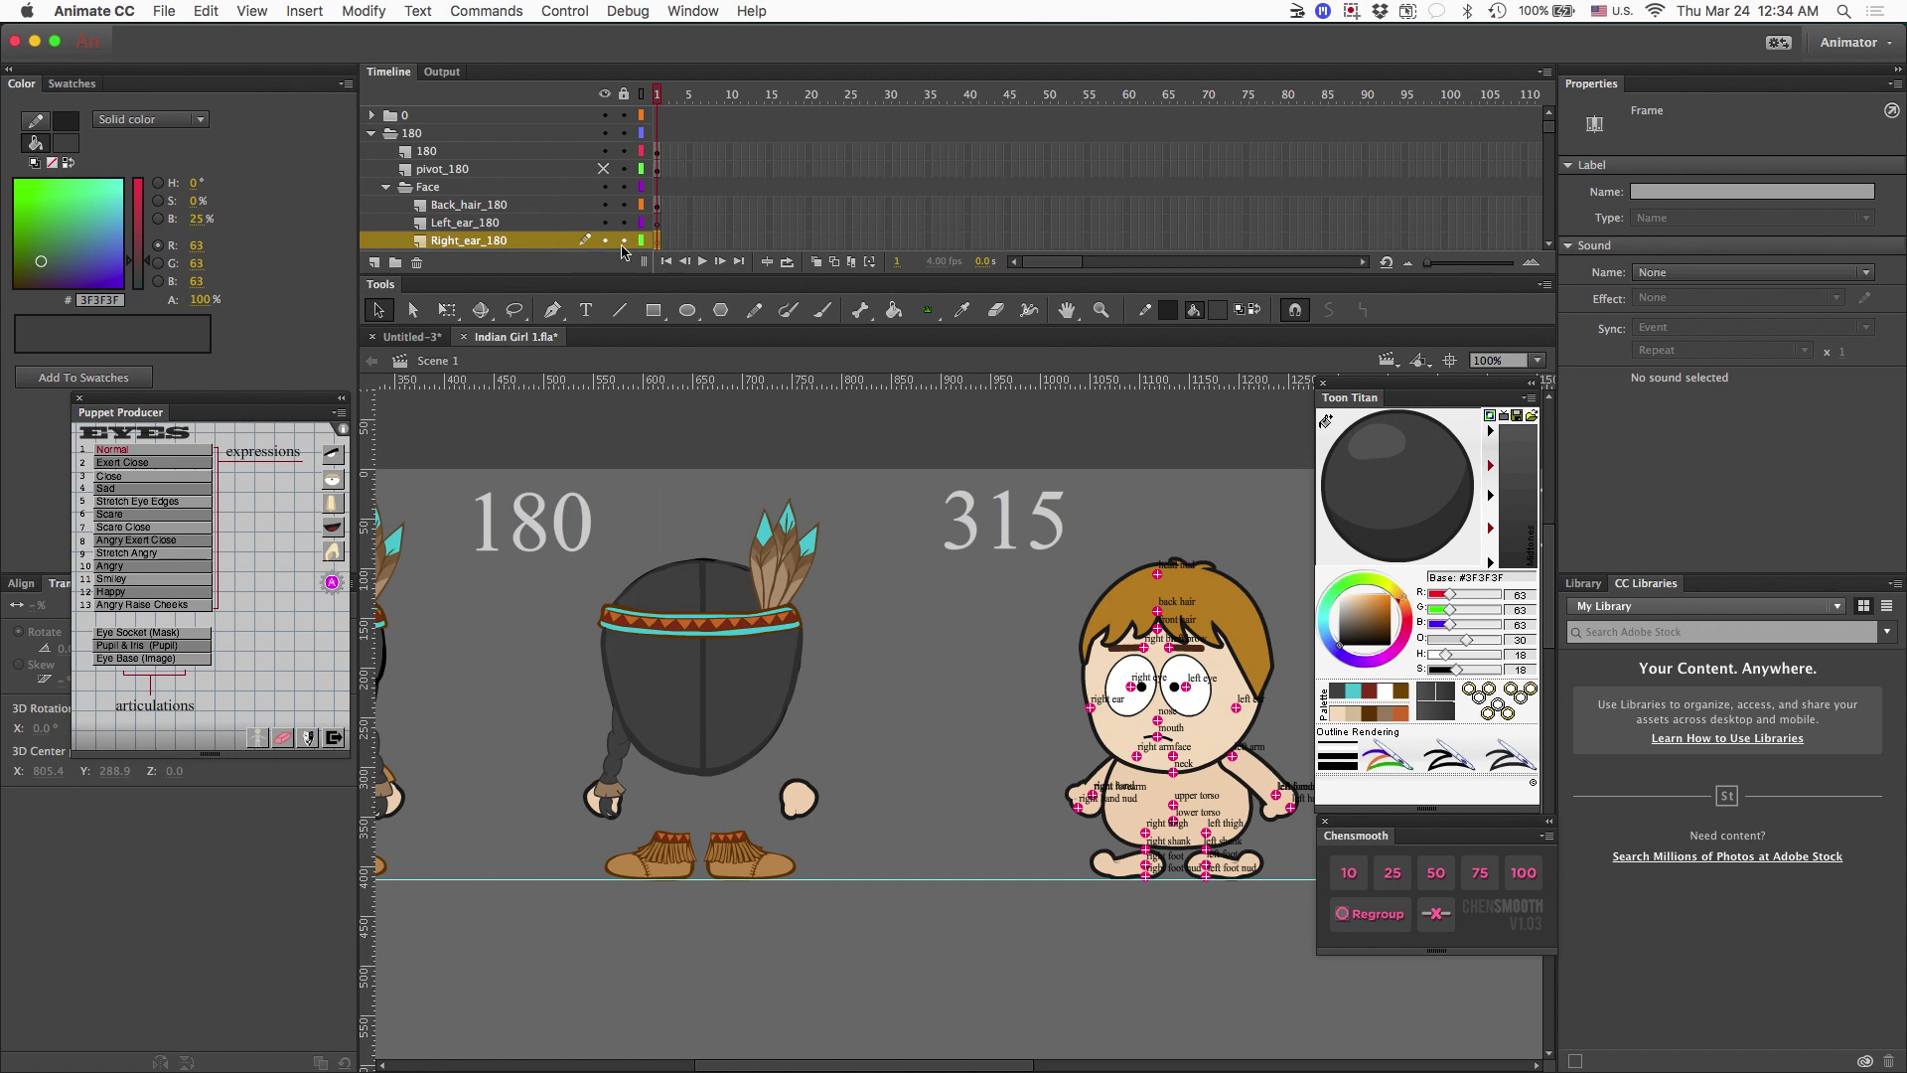
Add a new layer above Back_hair_180 in the Face folder and name it Front_Hair_180.
click(461, 209)
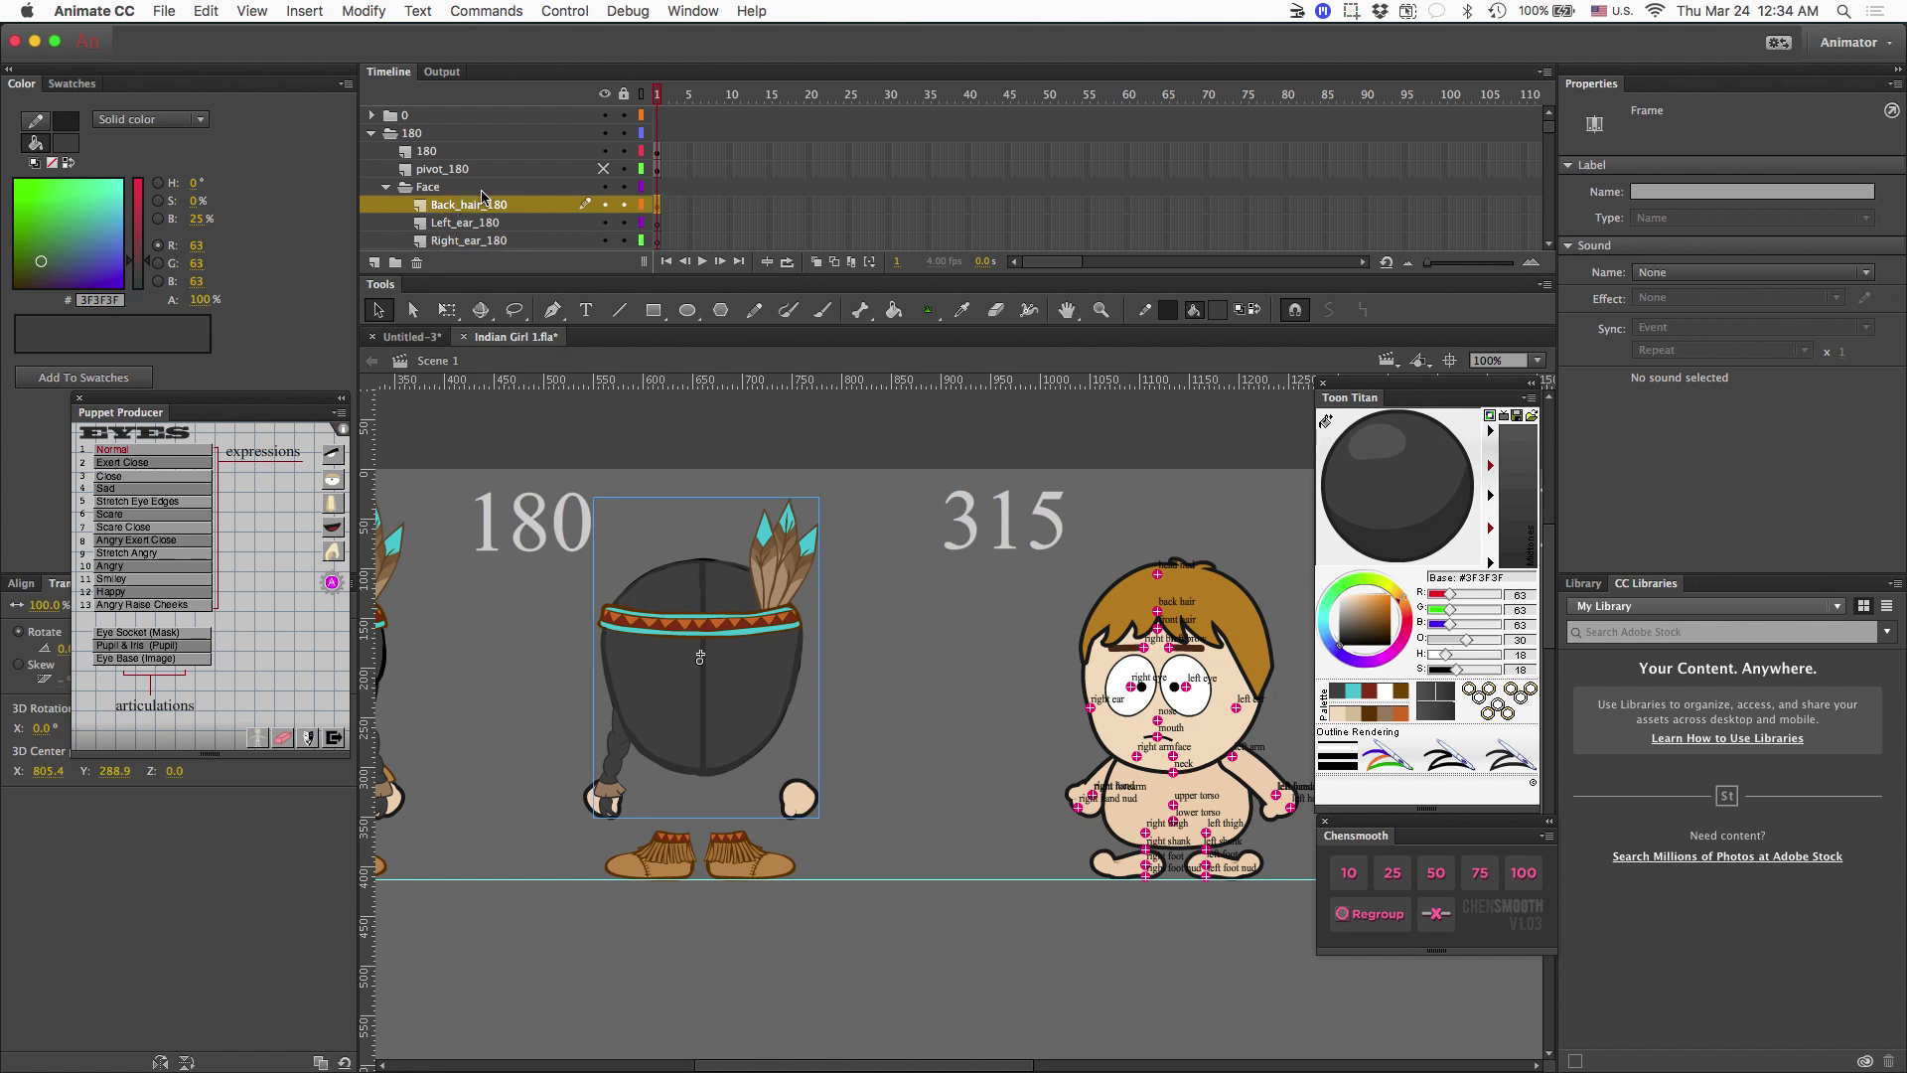
click(373, 263)
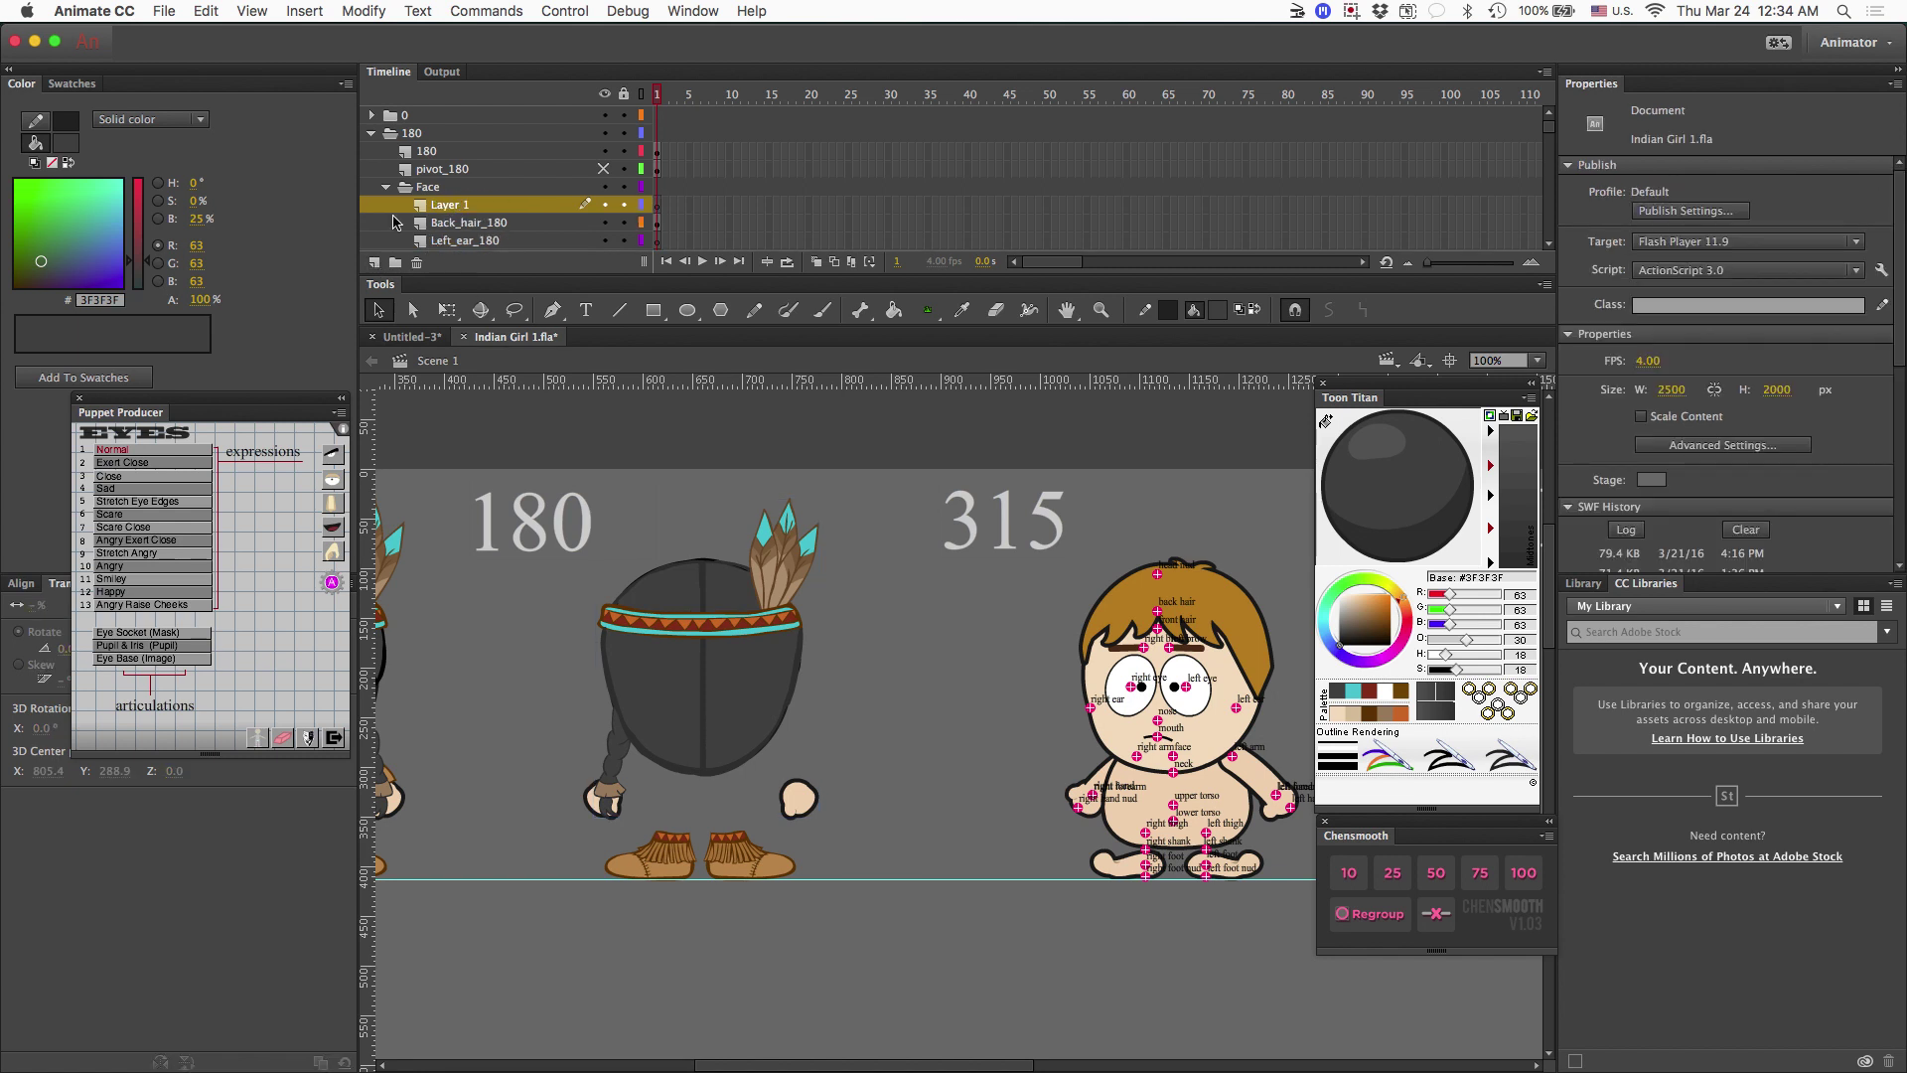
key(q)
double_click(467, 206)
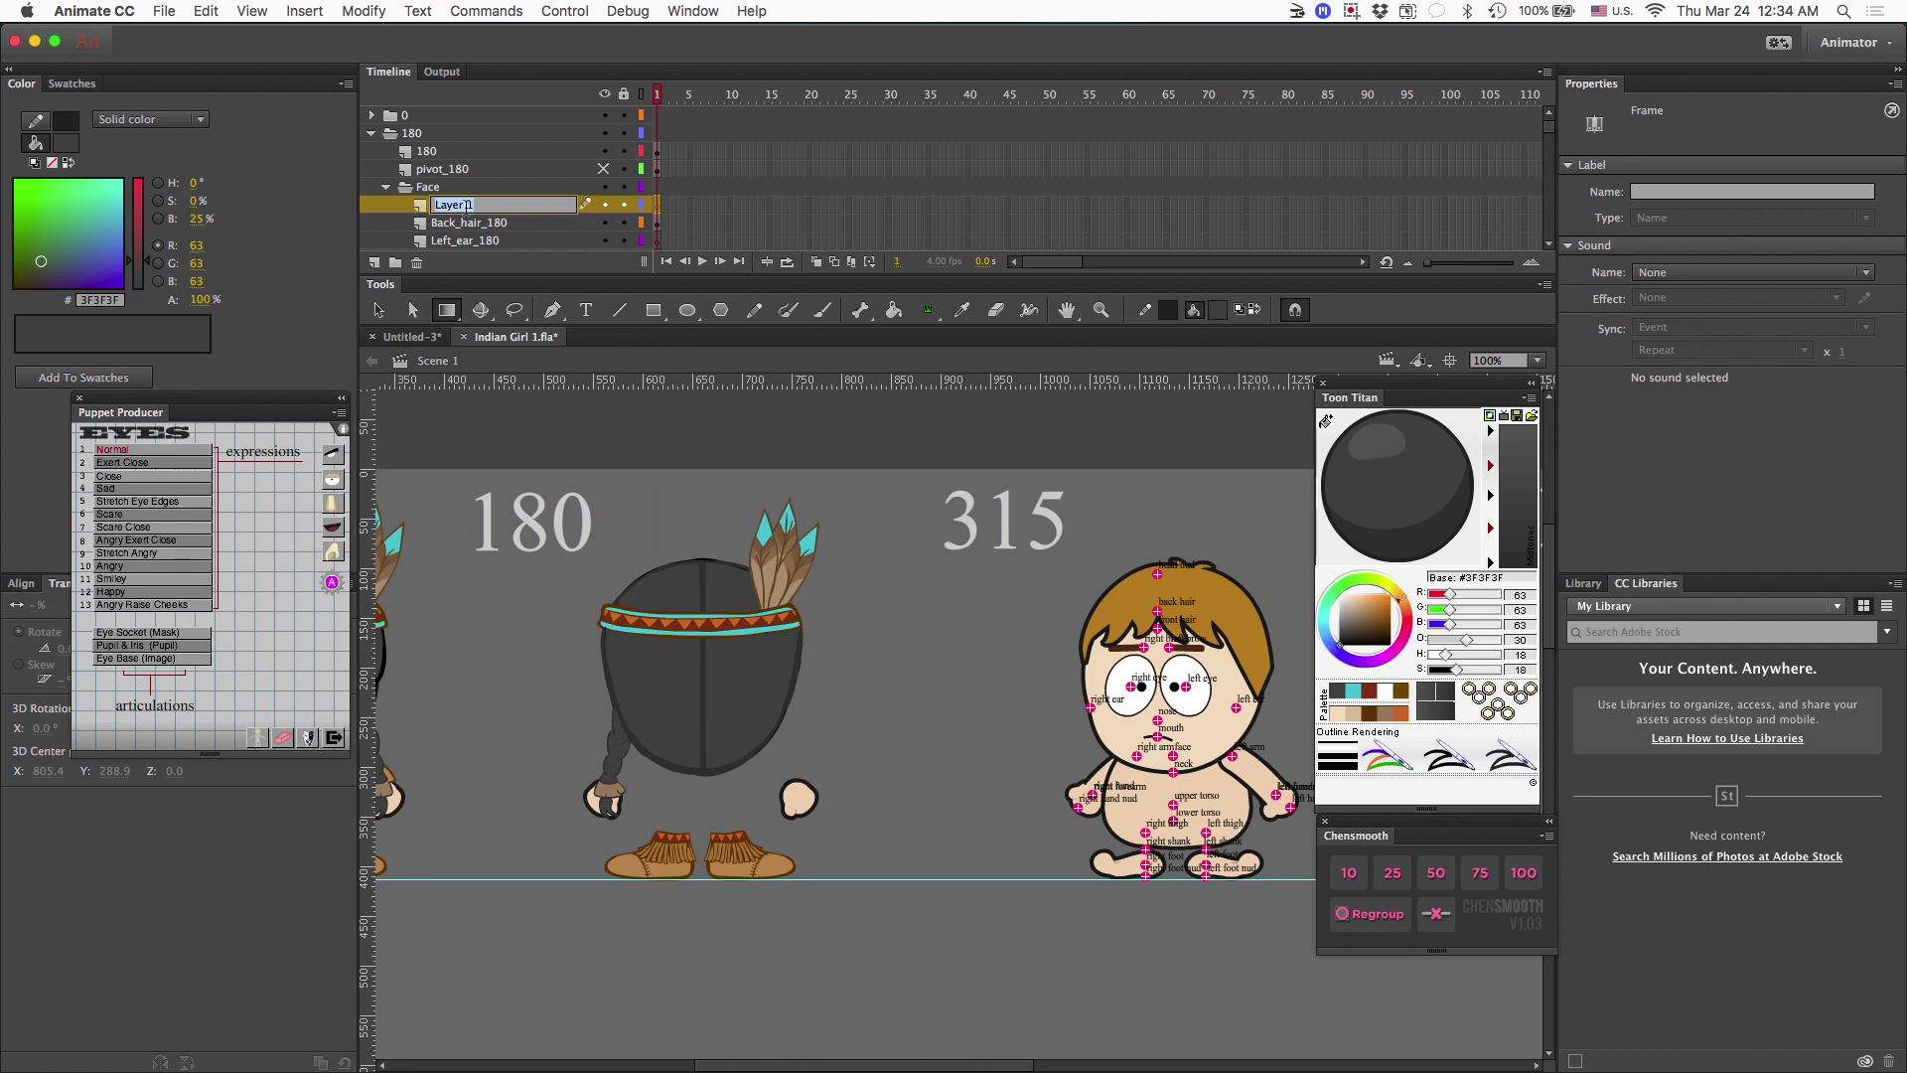
text(Front_Hair_180)
key(Return)
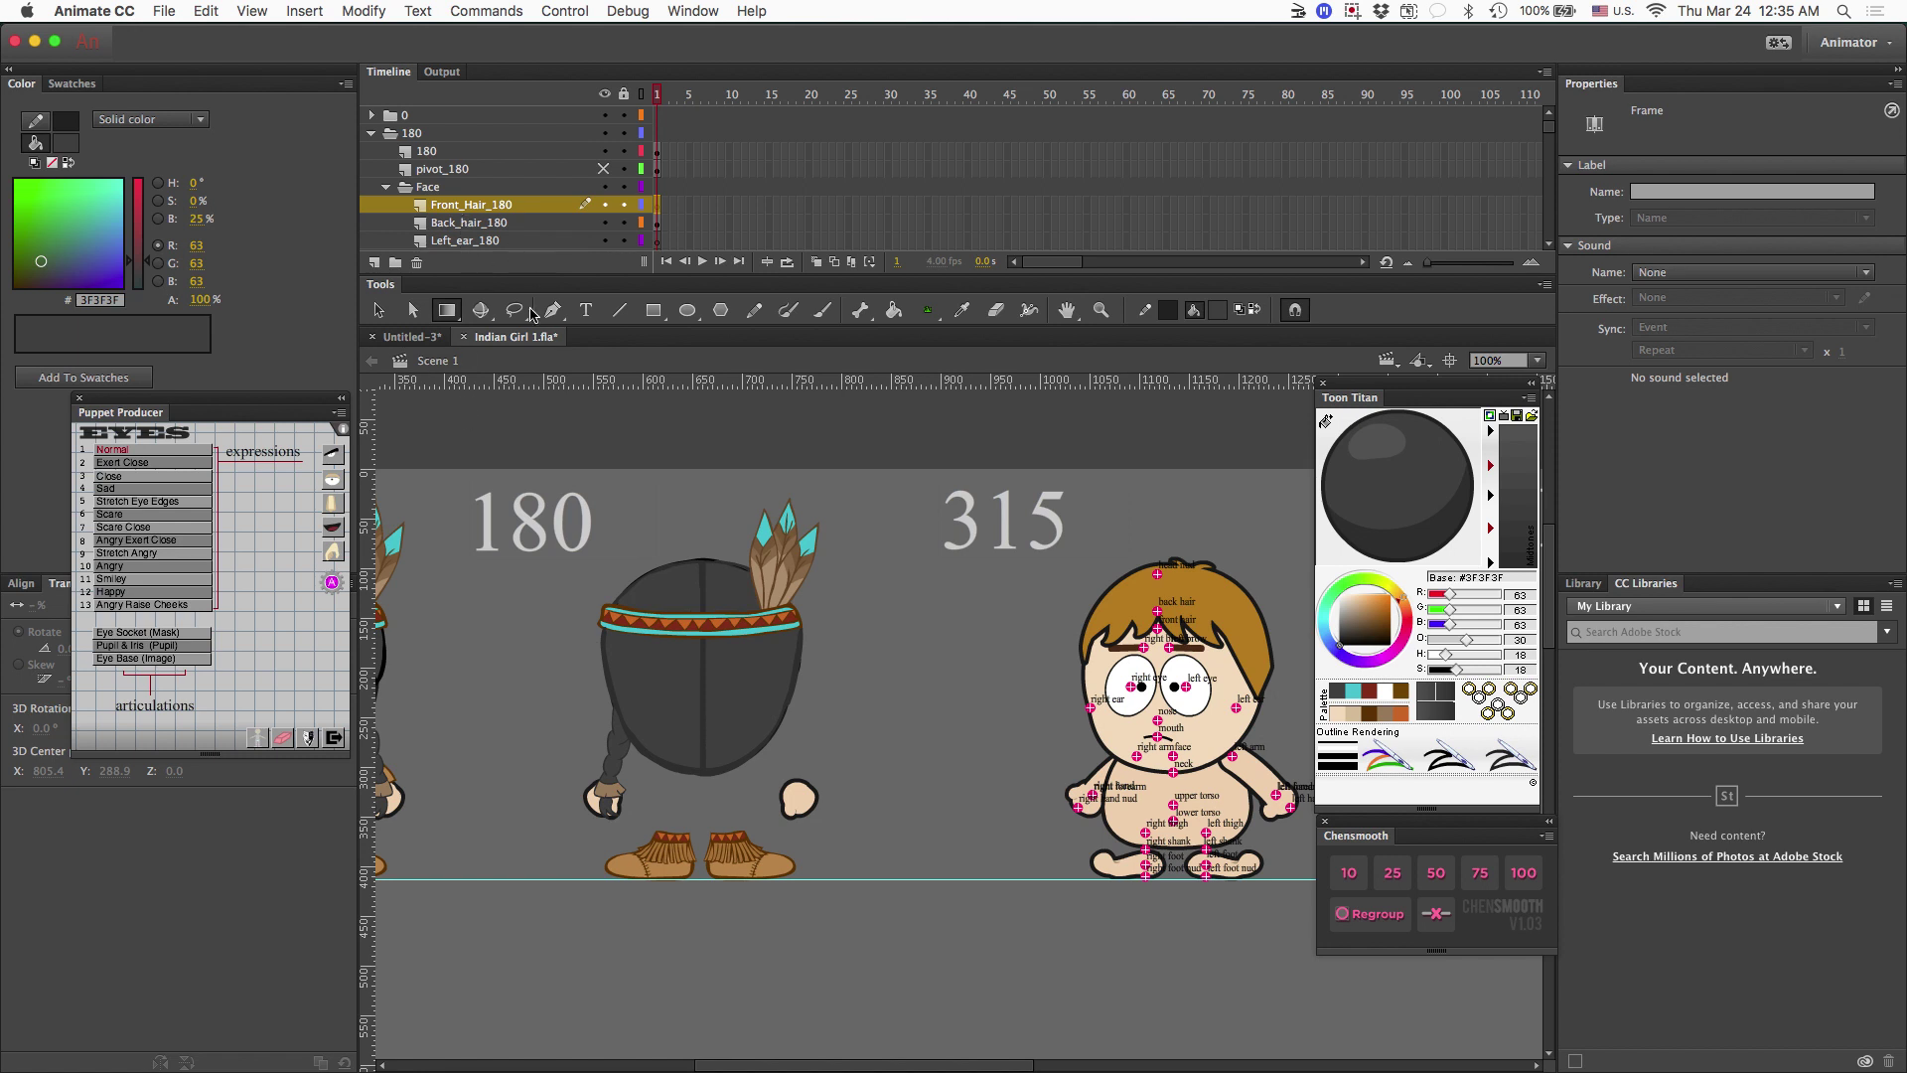
Move the loose braid on the Front_Hair_180 layer from beside the 0 view to the feather side of the 180 head.
double_click(512, 206)
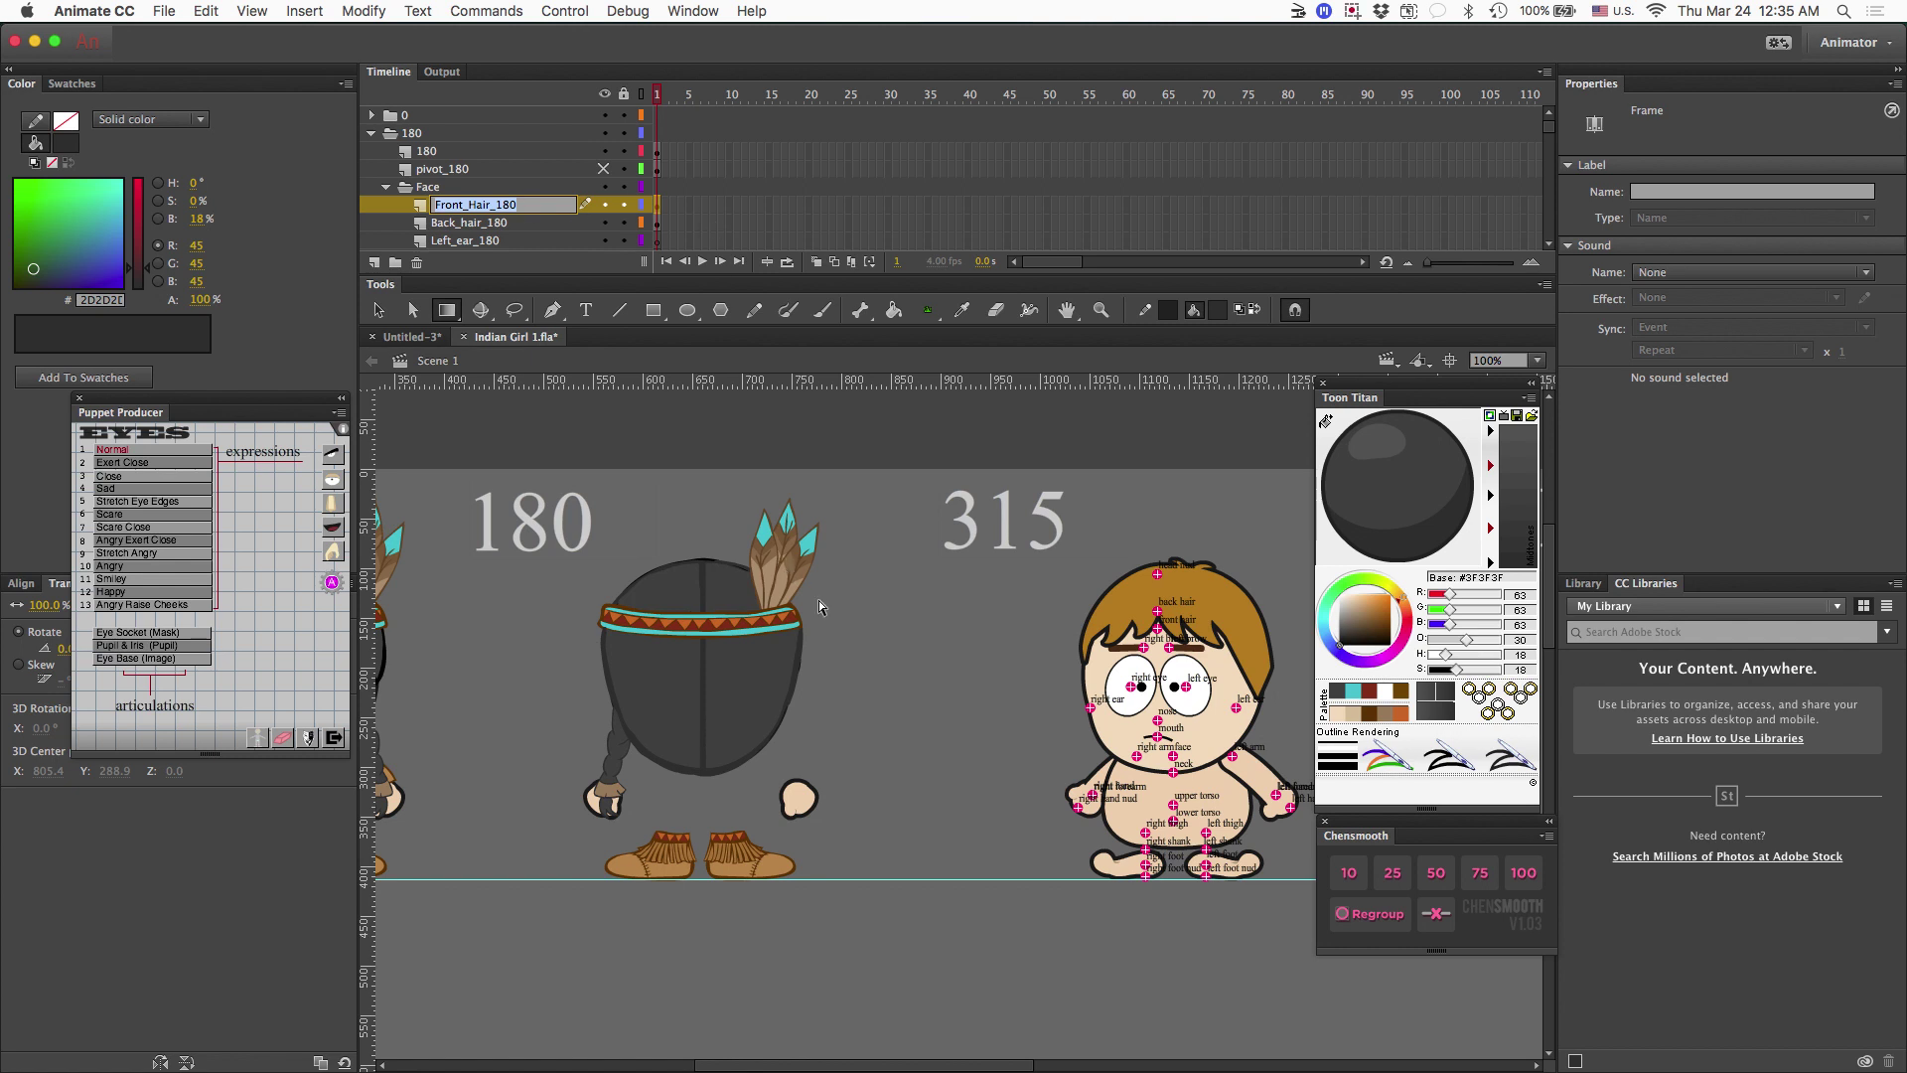
click(844, 606)
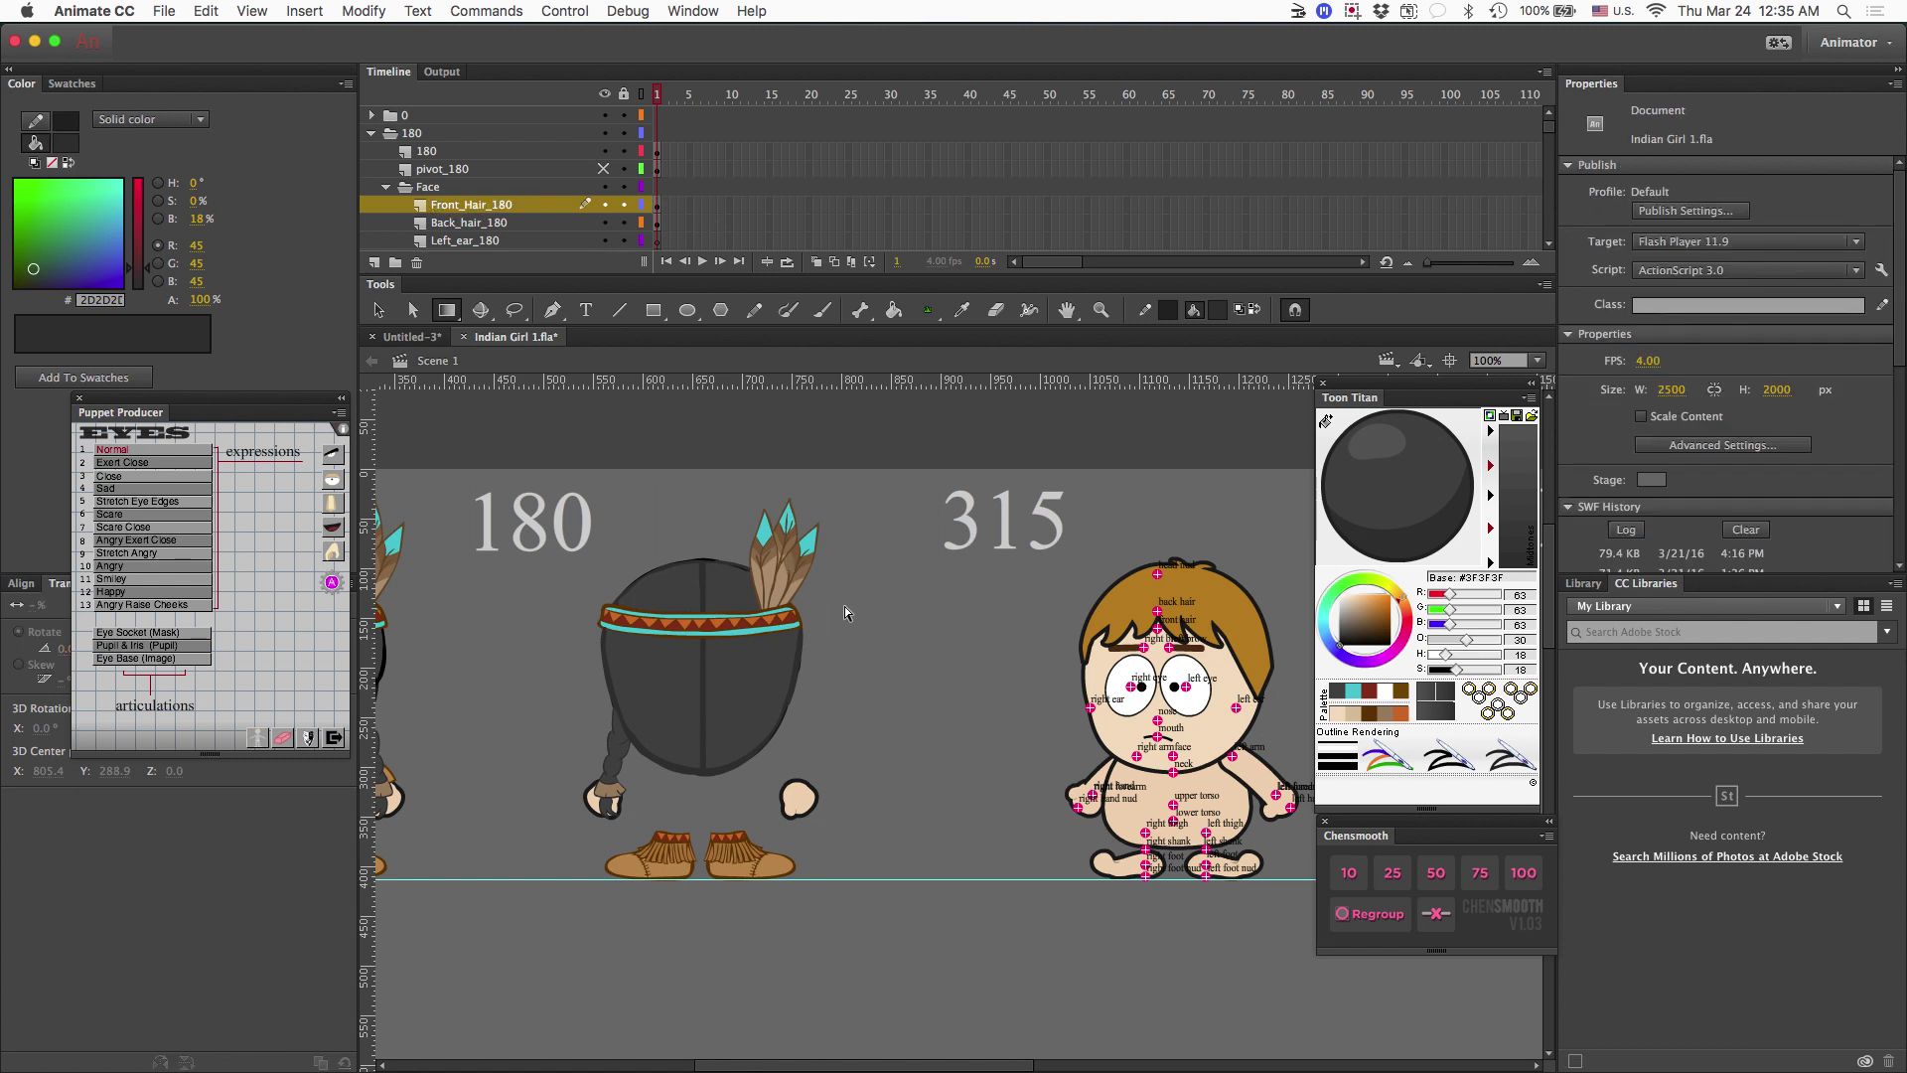
key(v)
key(super+minus)
key(super+minus)
key(super+equal)
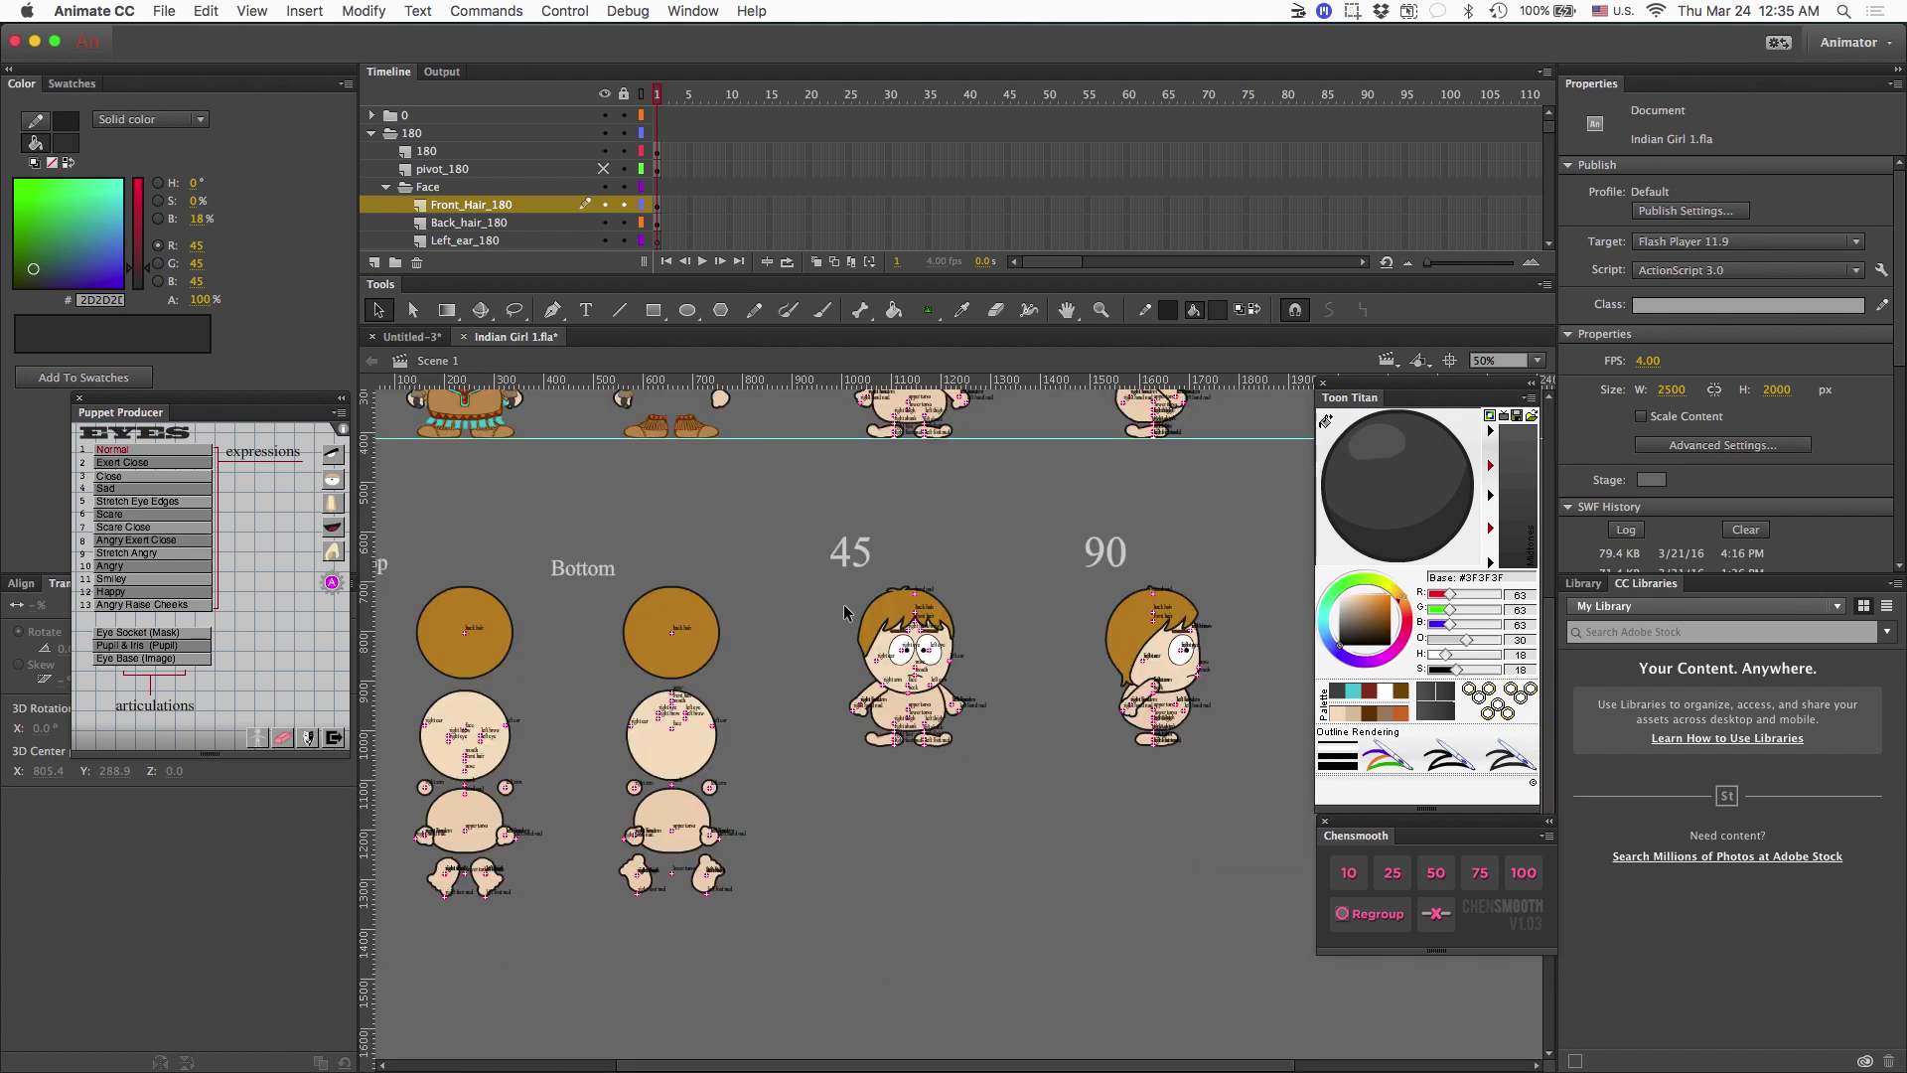
scroll(806, 491, up, 5)
scroll(790, 497, left, 4)
scroll(789, 512, down, 1)
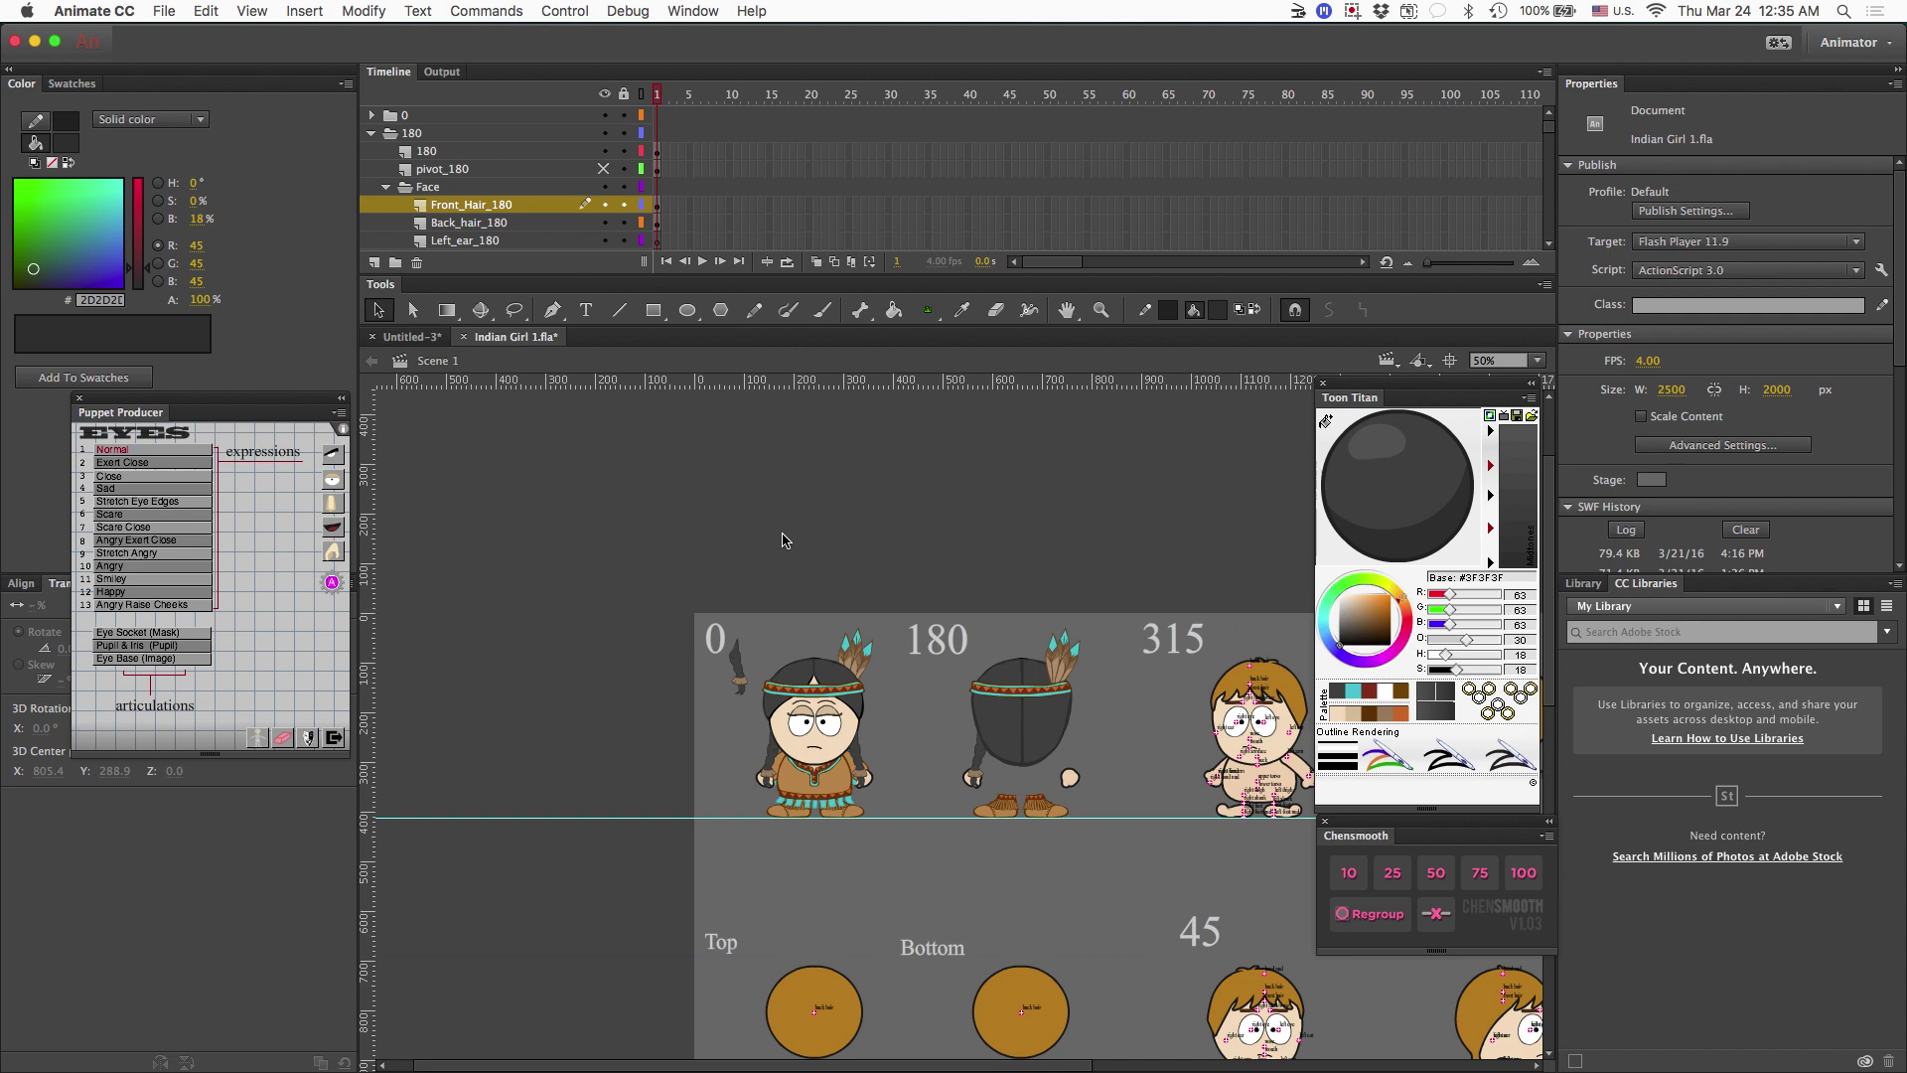
click(740, 678)
click(740, 678)
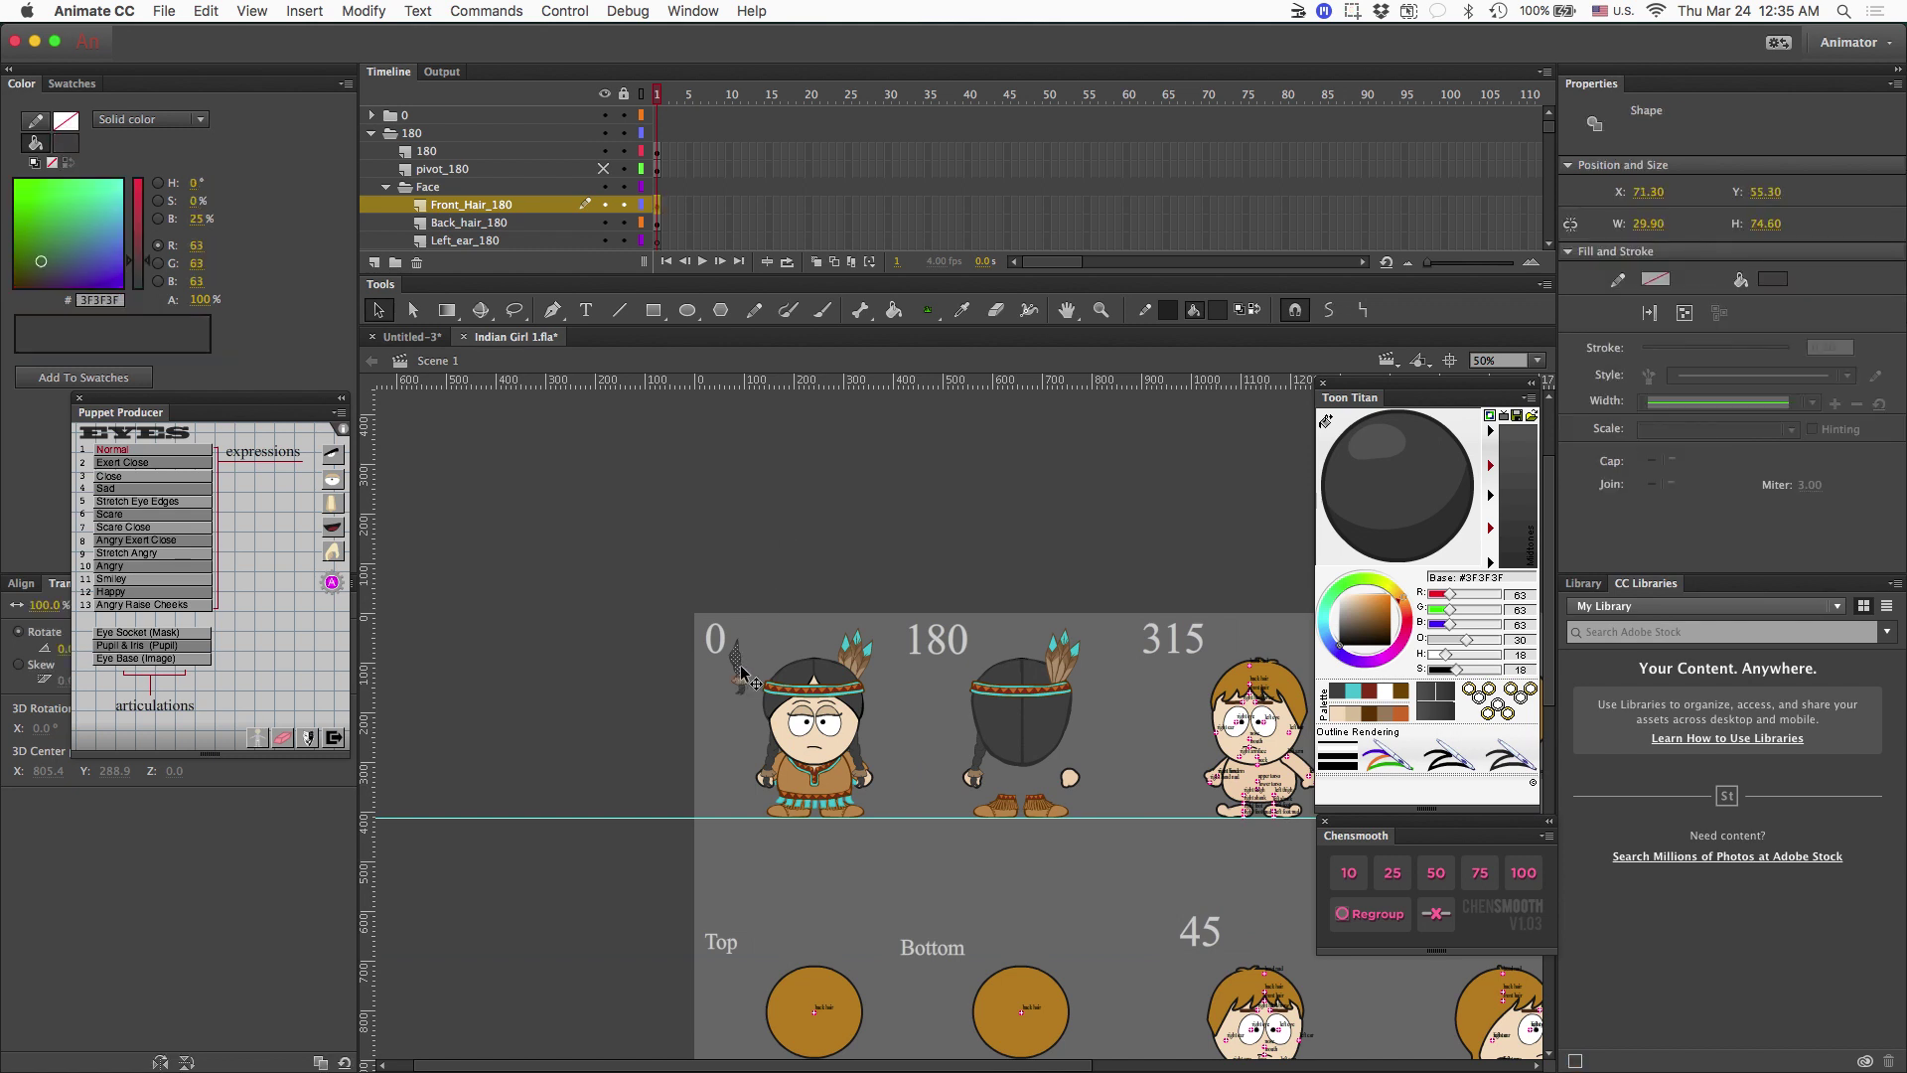
click(516, 208)
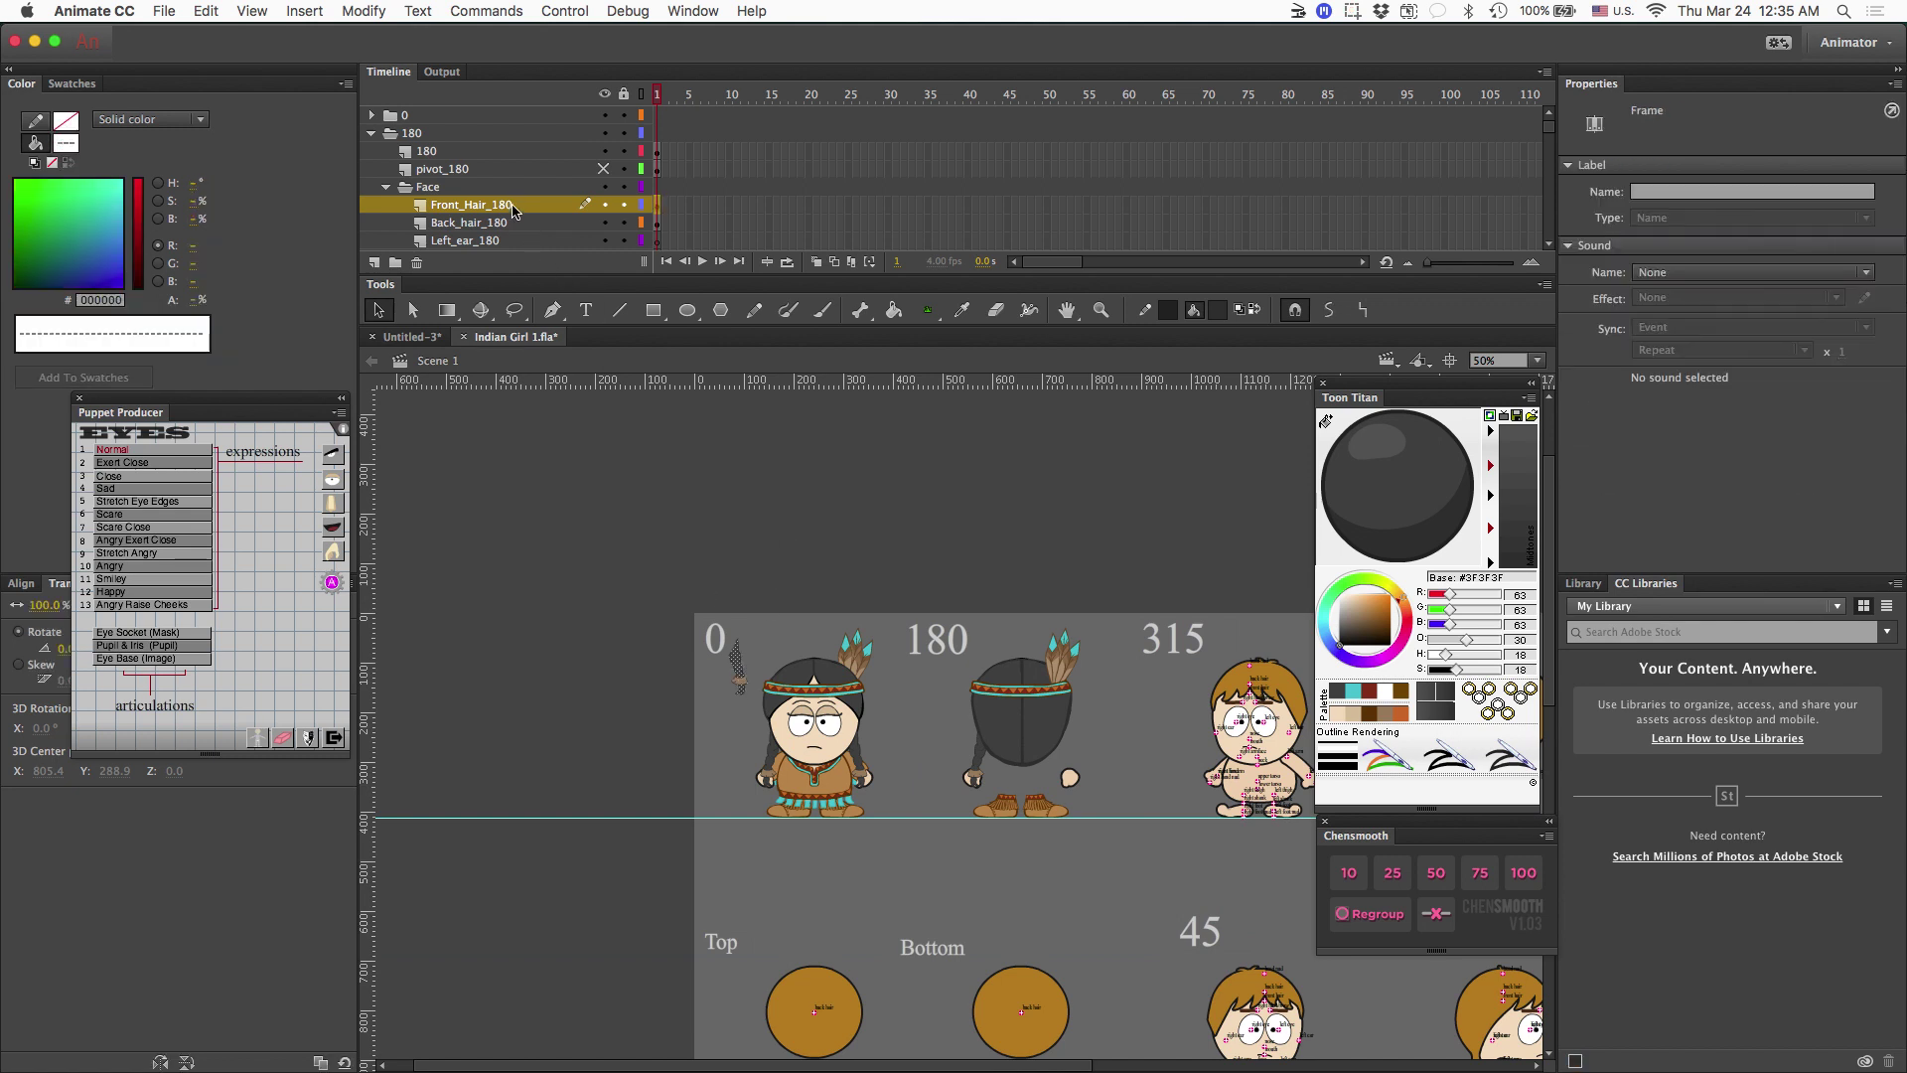
drag(740, 678, 1063, 765)
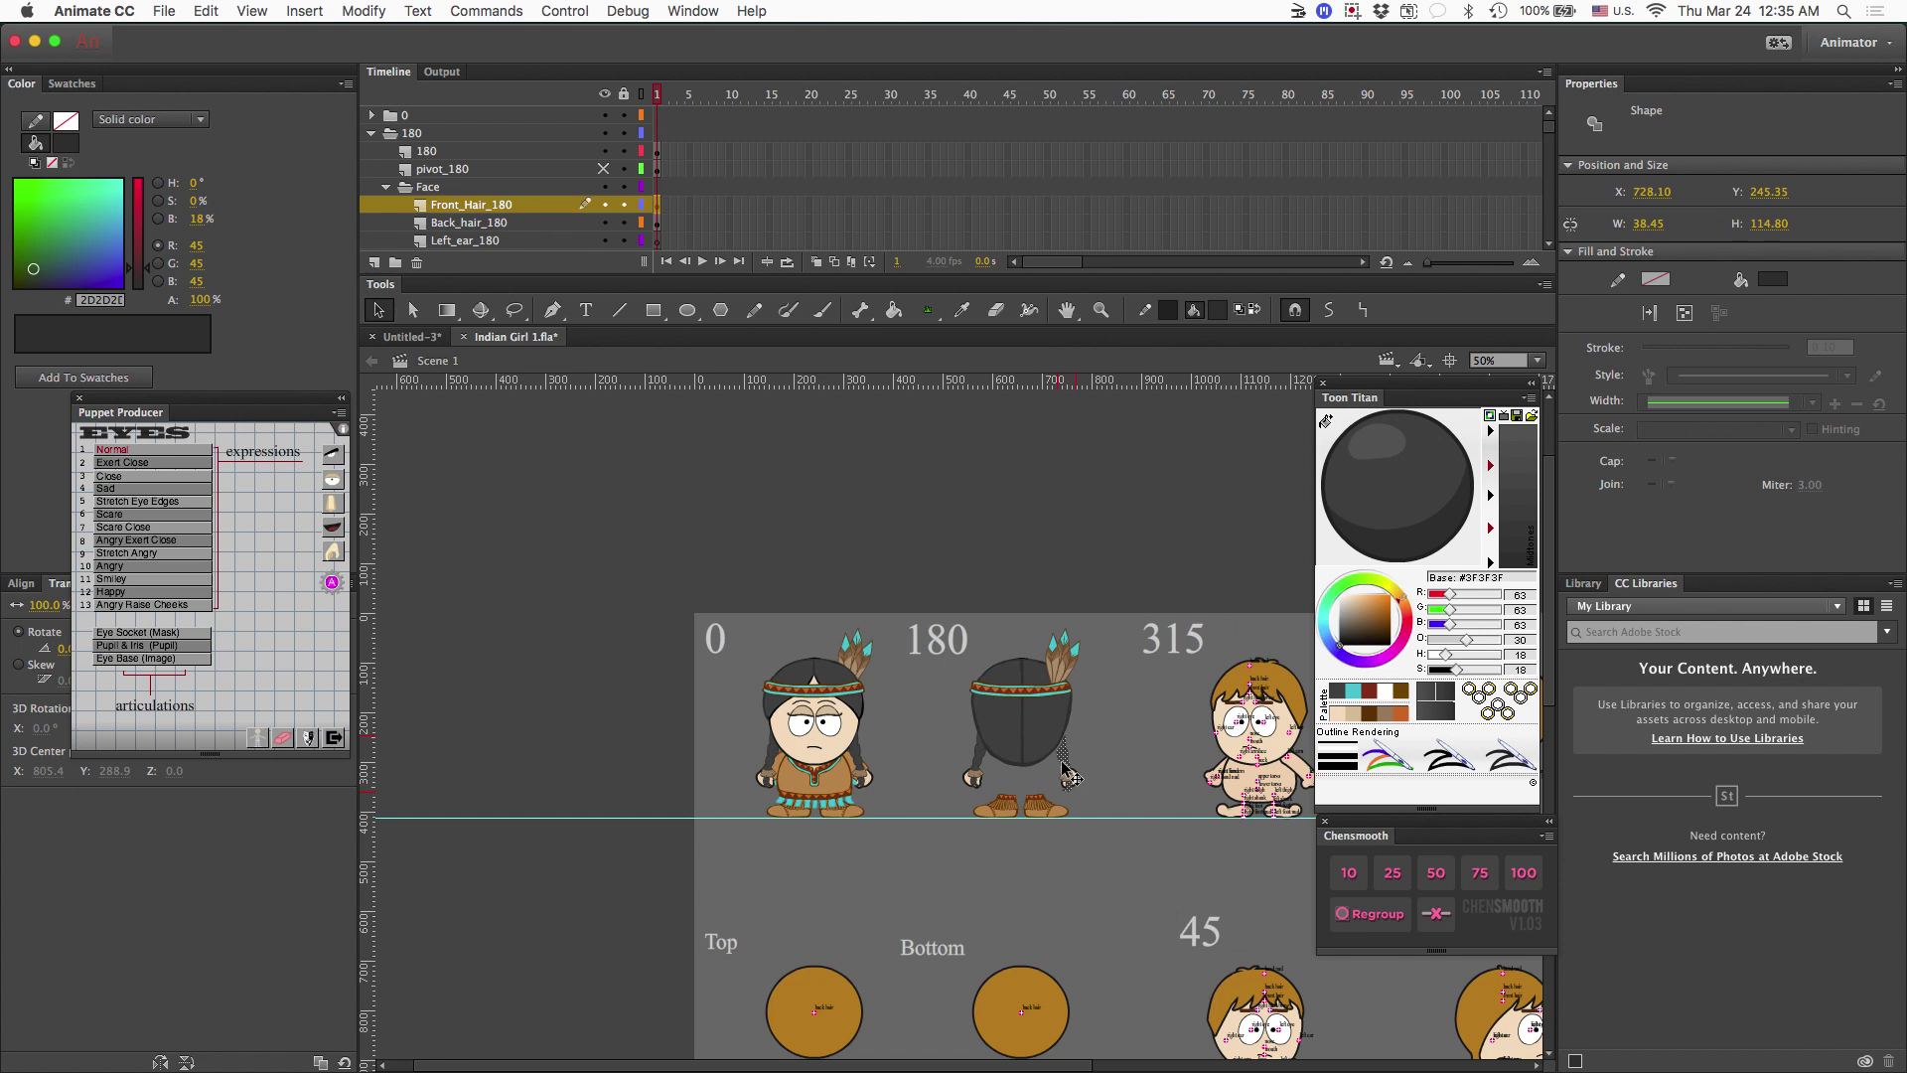
Nudge the braid up to Y 236.85 so it hangs beside the hair and over the hand.
key(super+equal)
key(super+equal)
key(Up)
key(Up)
key(Up)
key(Right)
key(Up)
key(Up)
key(Right)
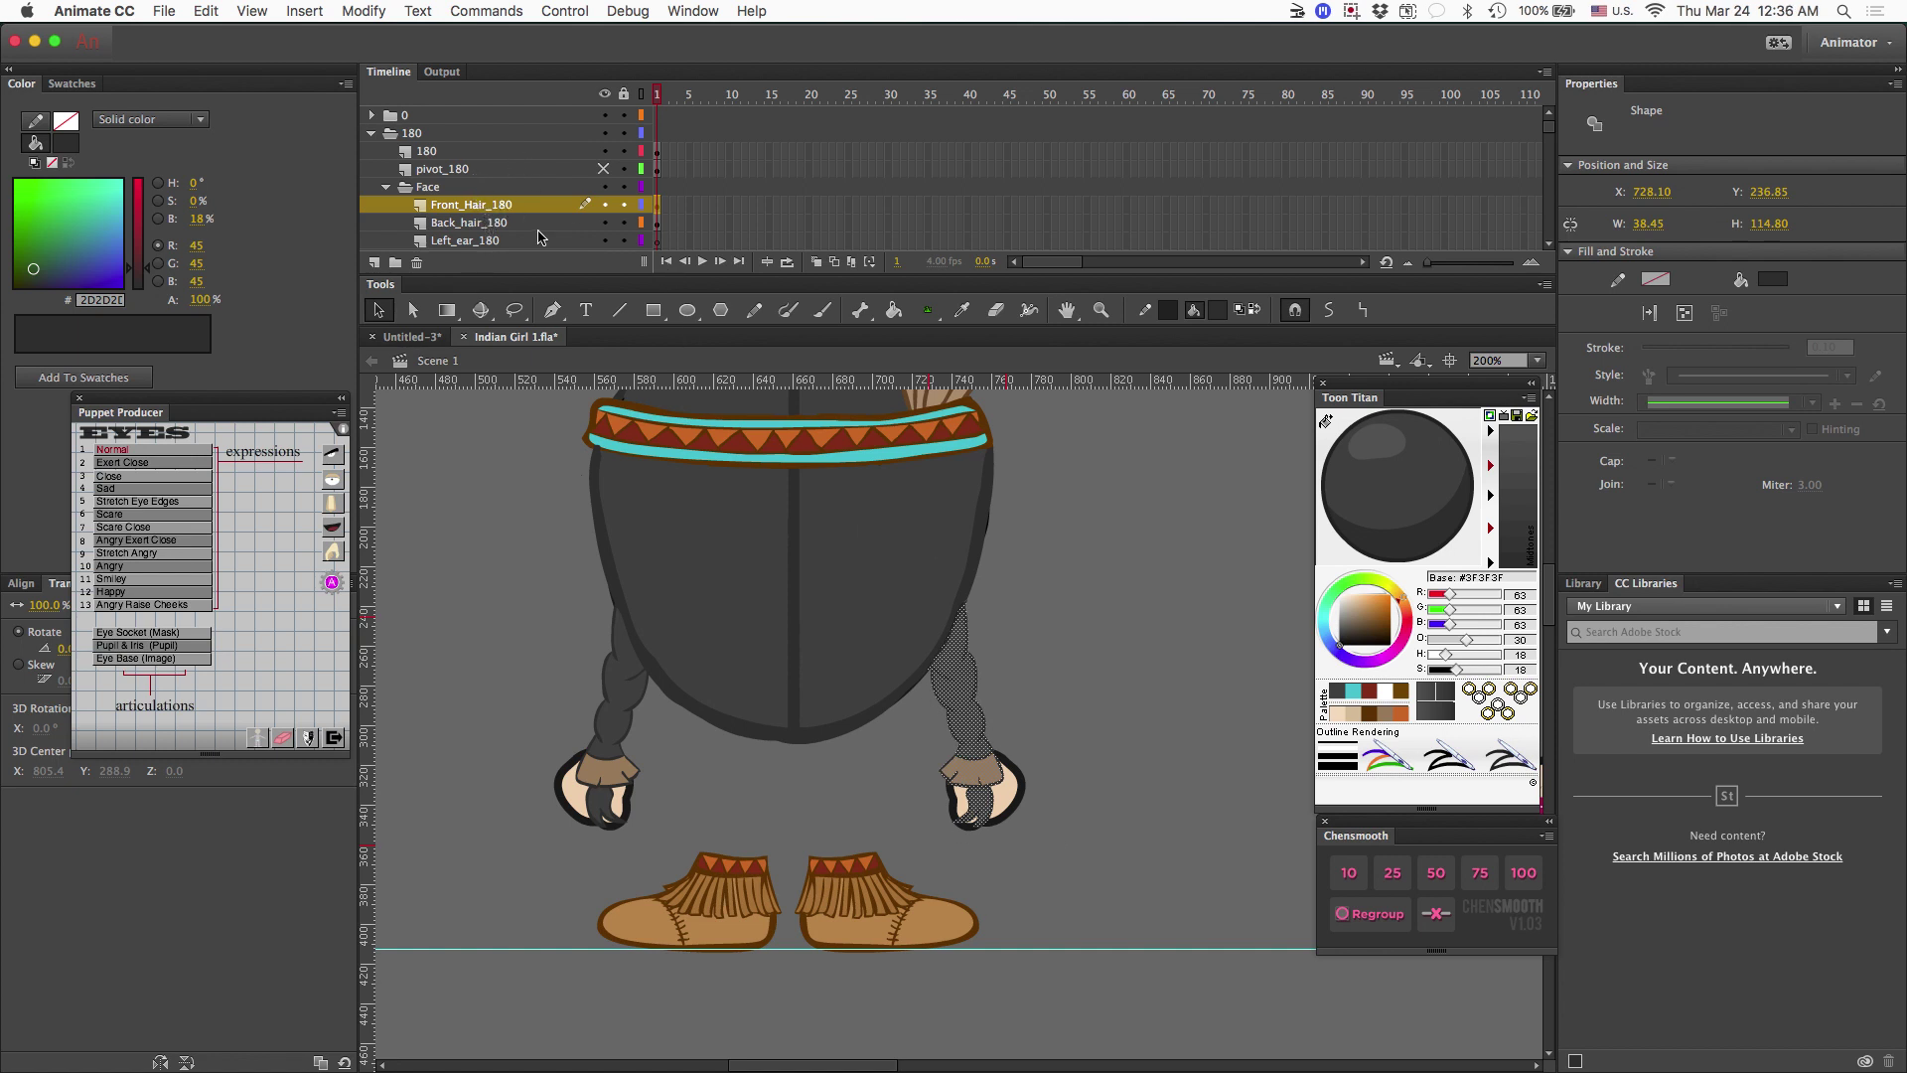
Make the Upper_torso_180, Right_arm_180 and Left_arm_180 layers visible.
scroll(539, 238, down, 3)
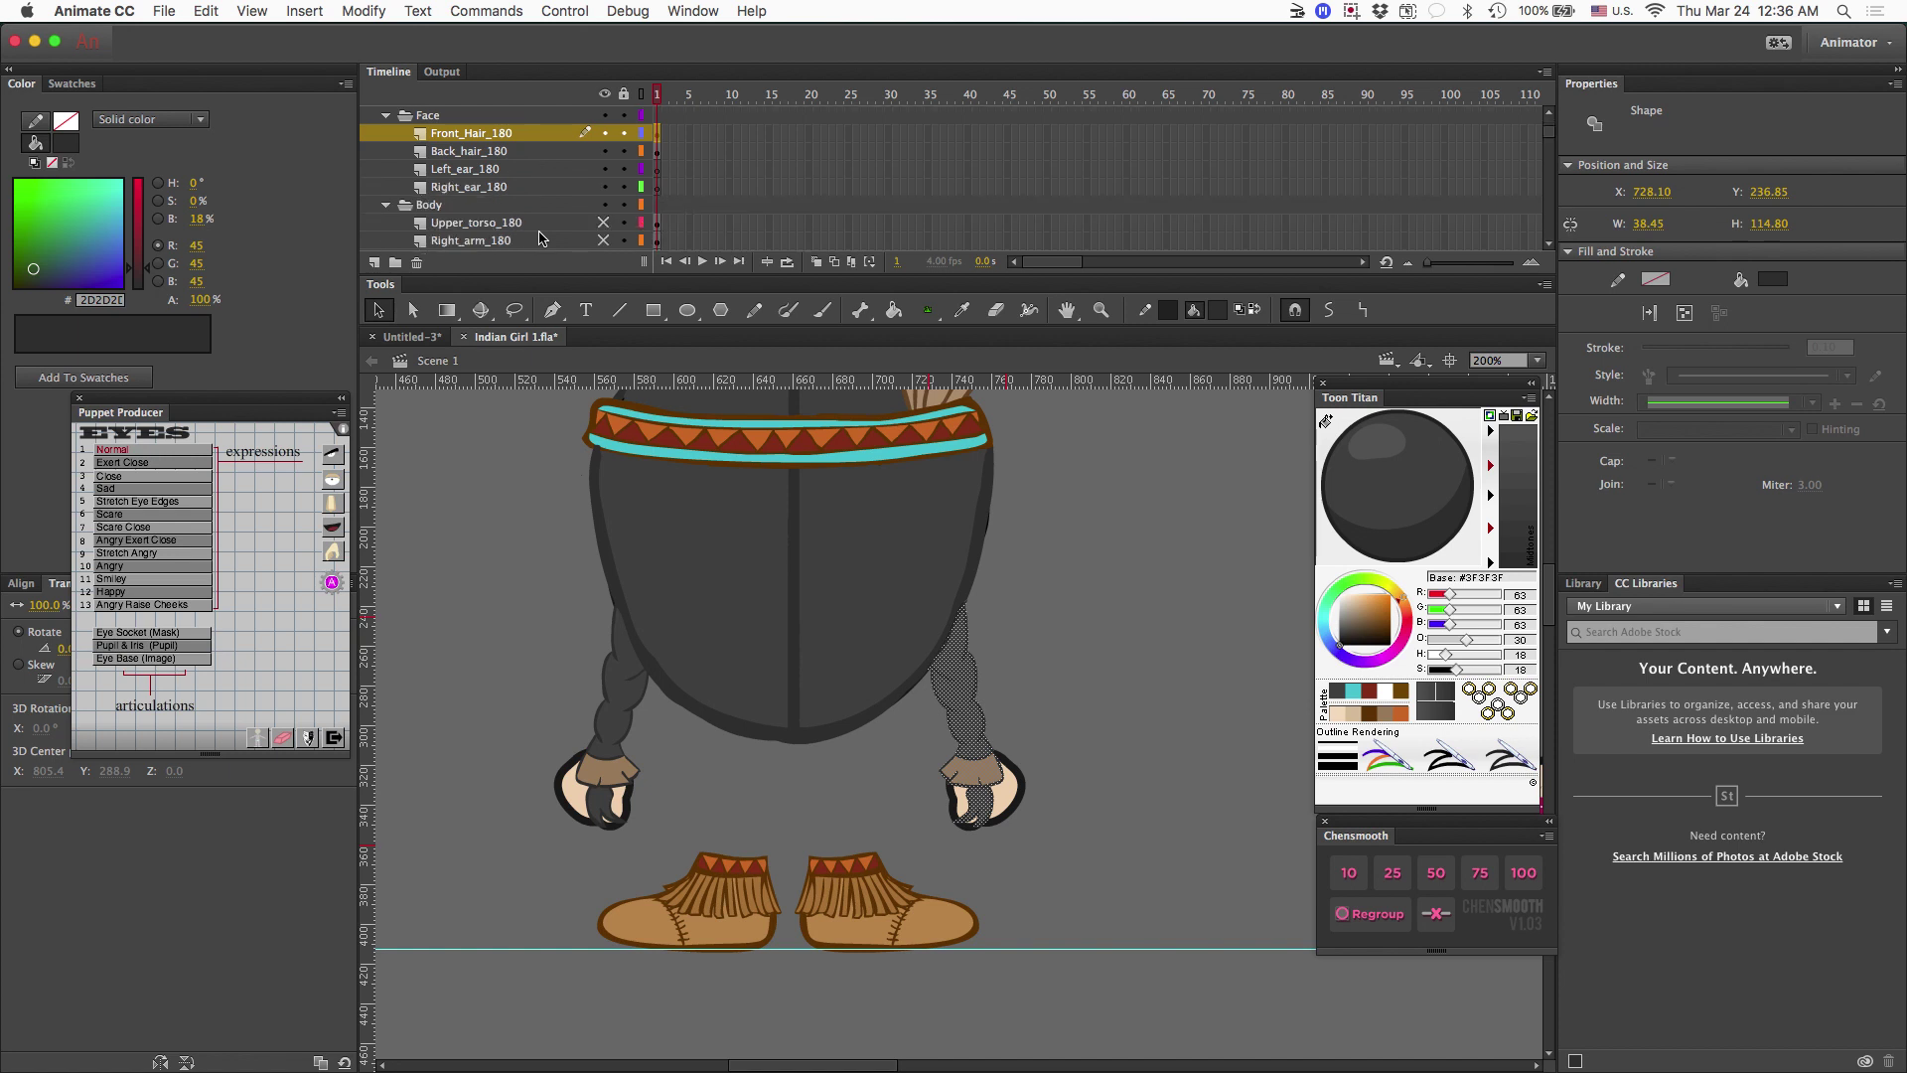
click(604, 223)
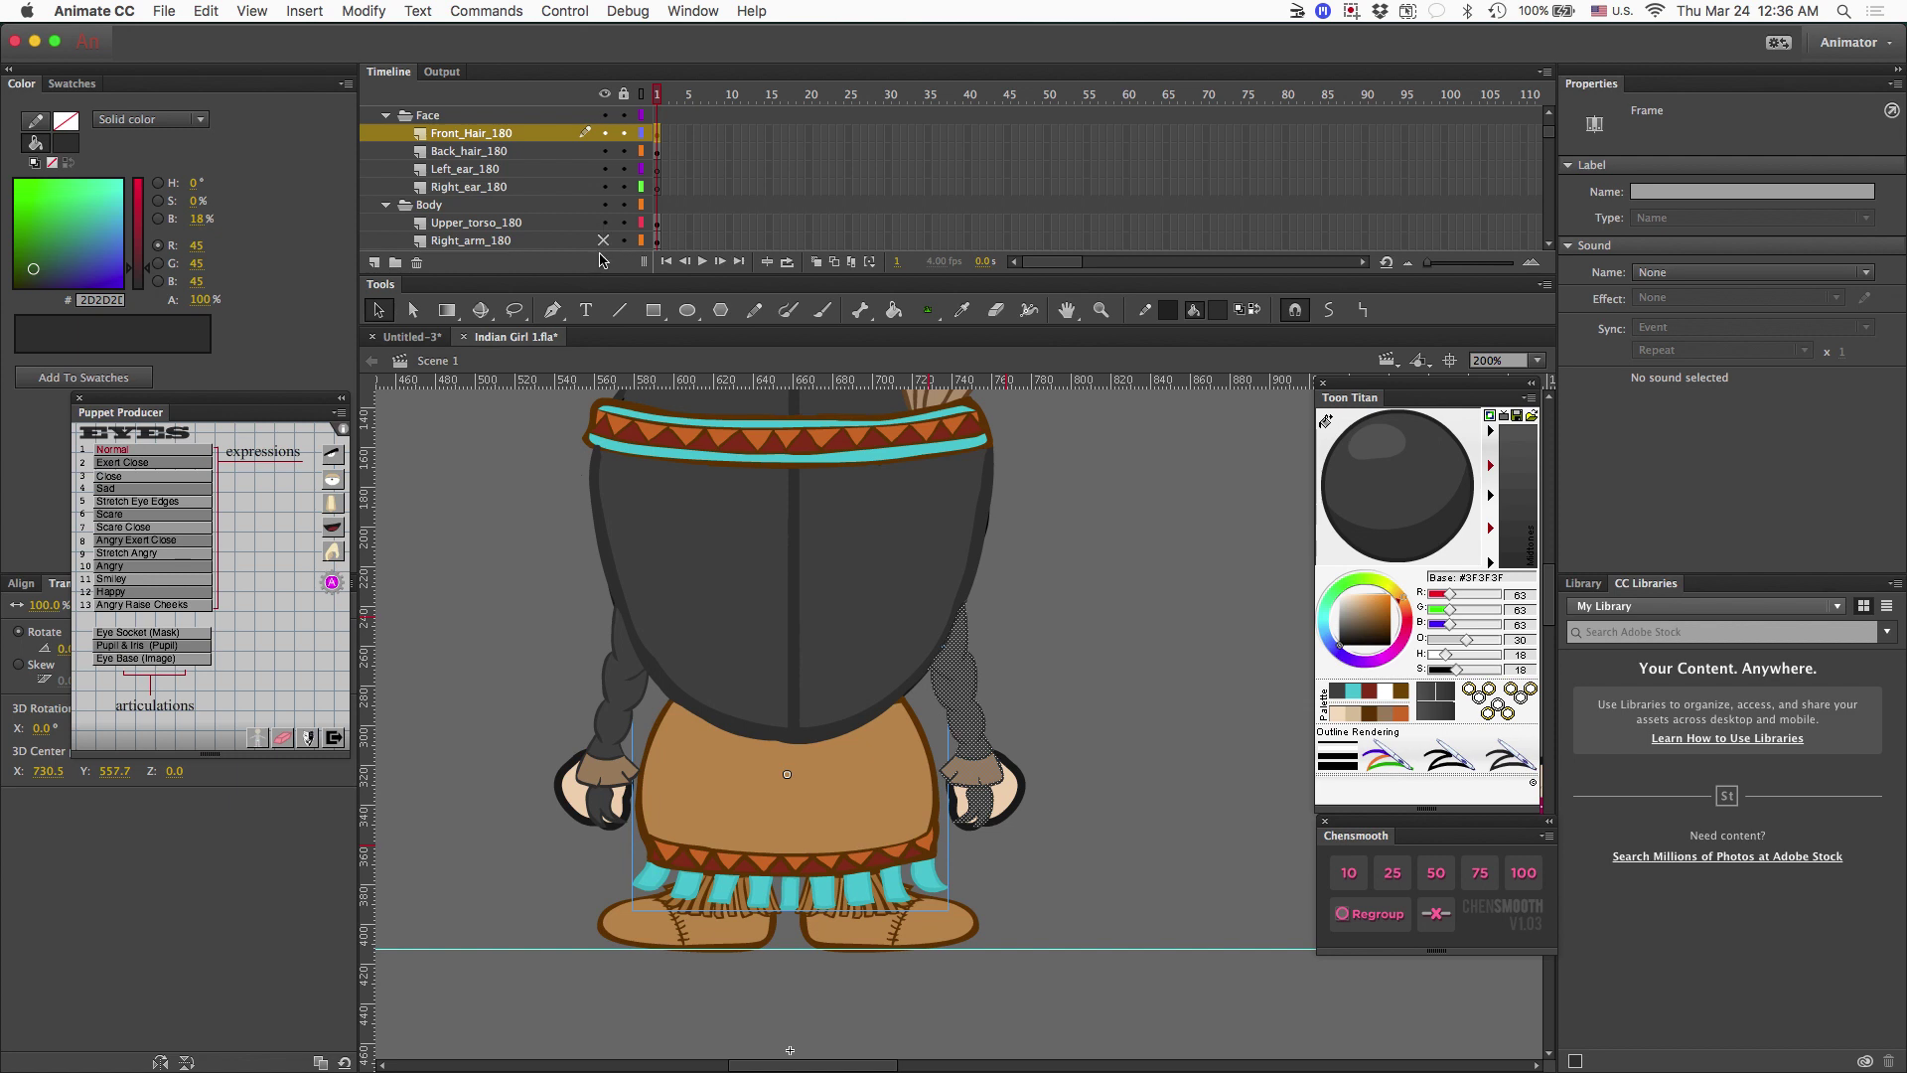
click(604, 241)
scroll(604, 241, down, 2)
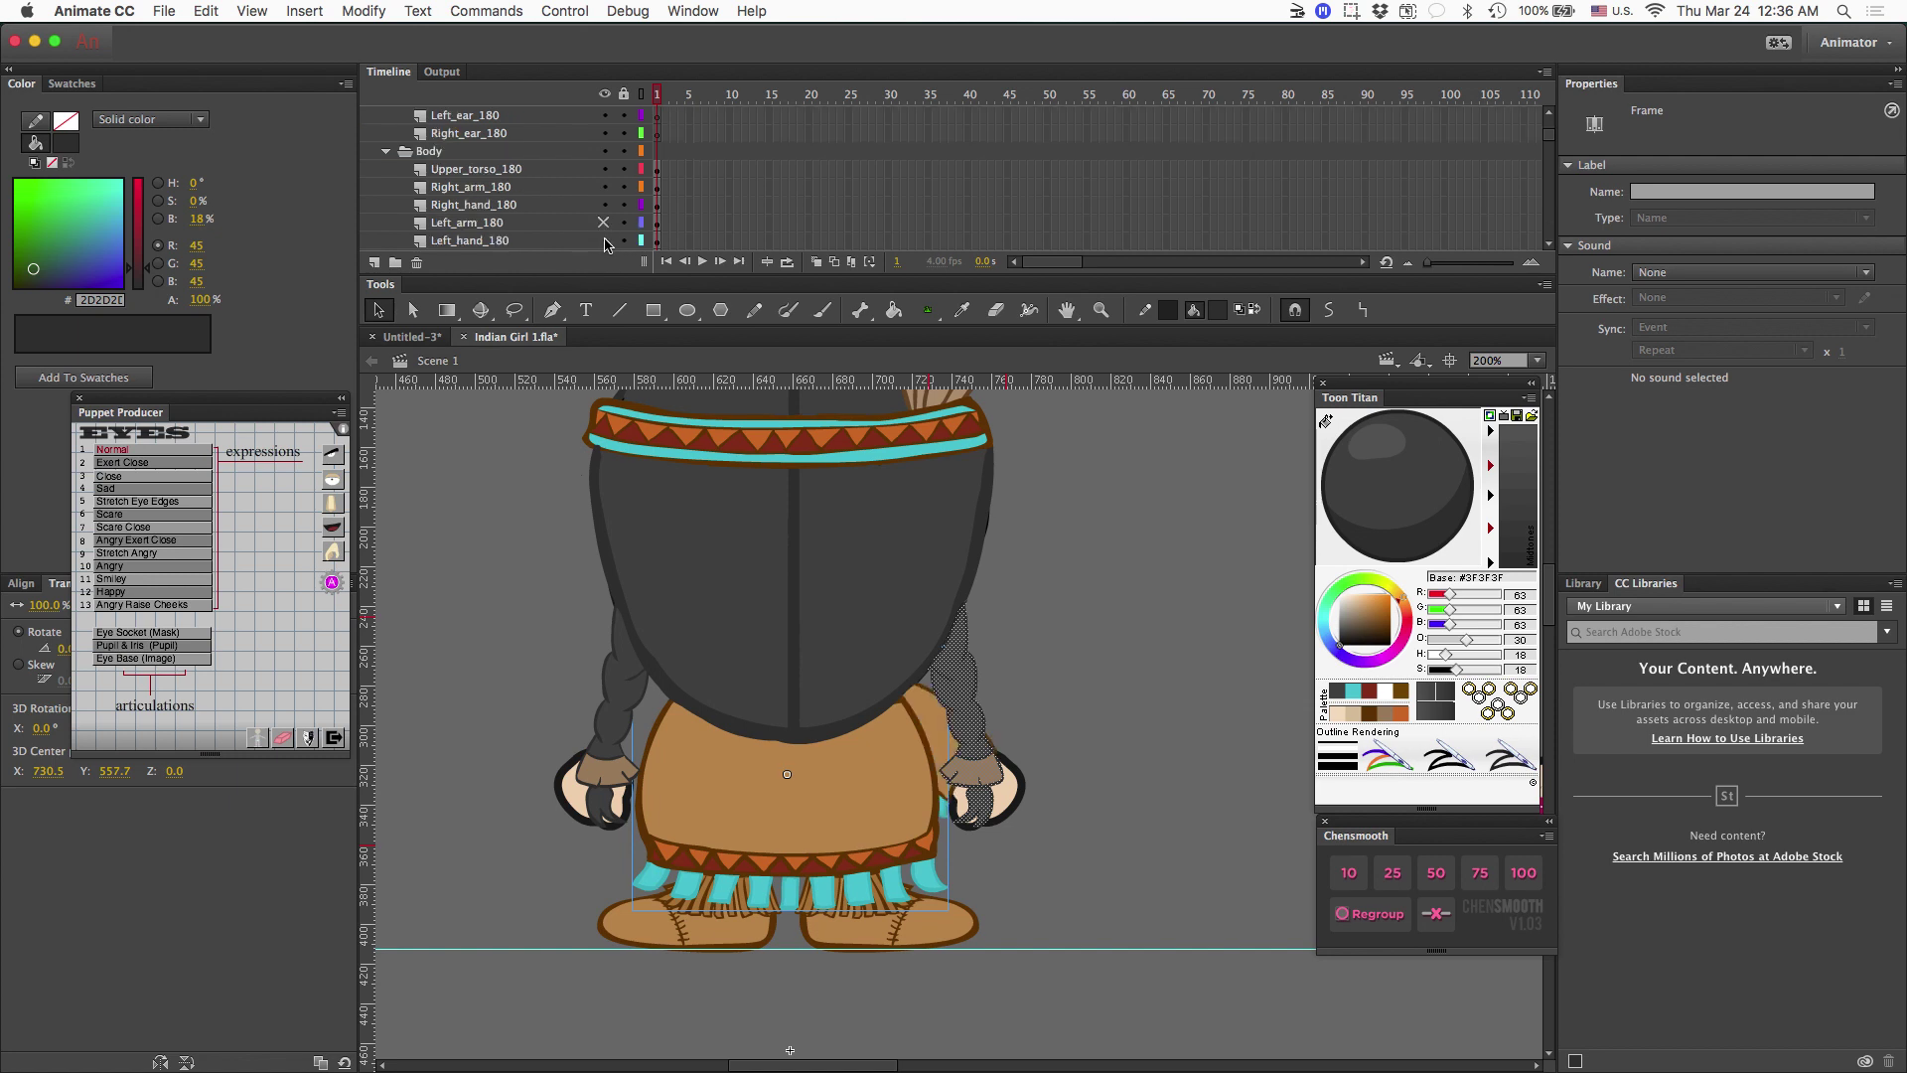
click(604, 223)
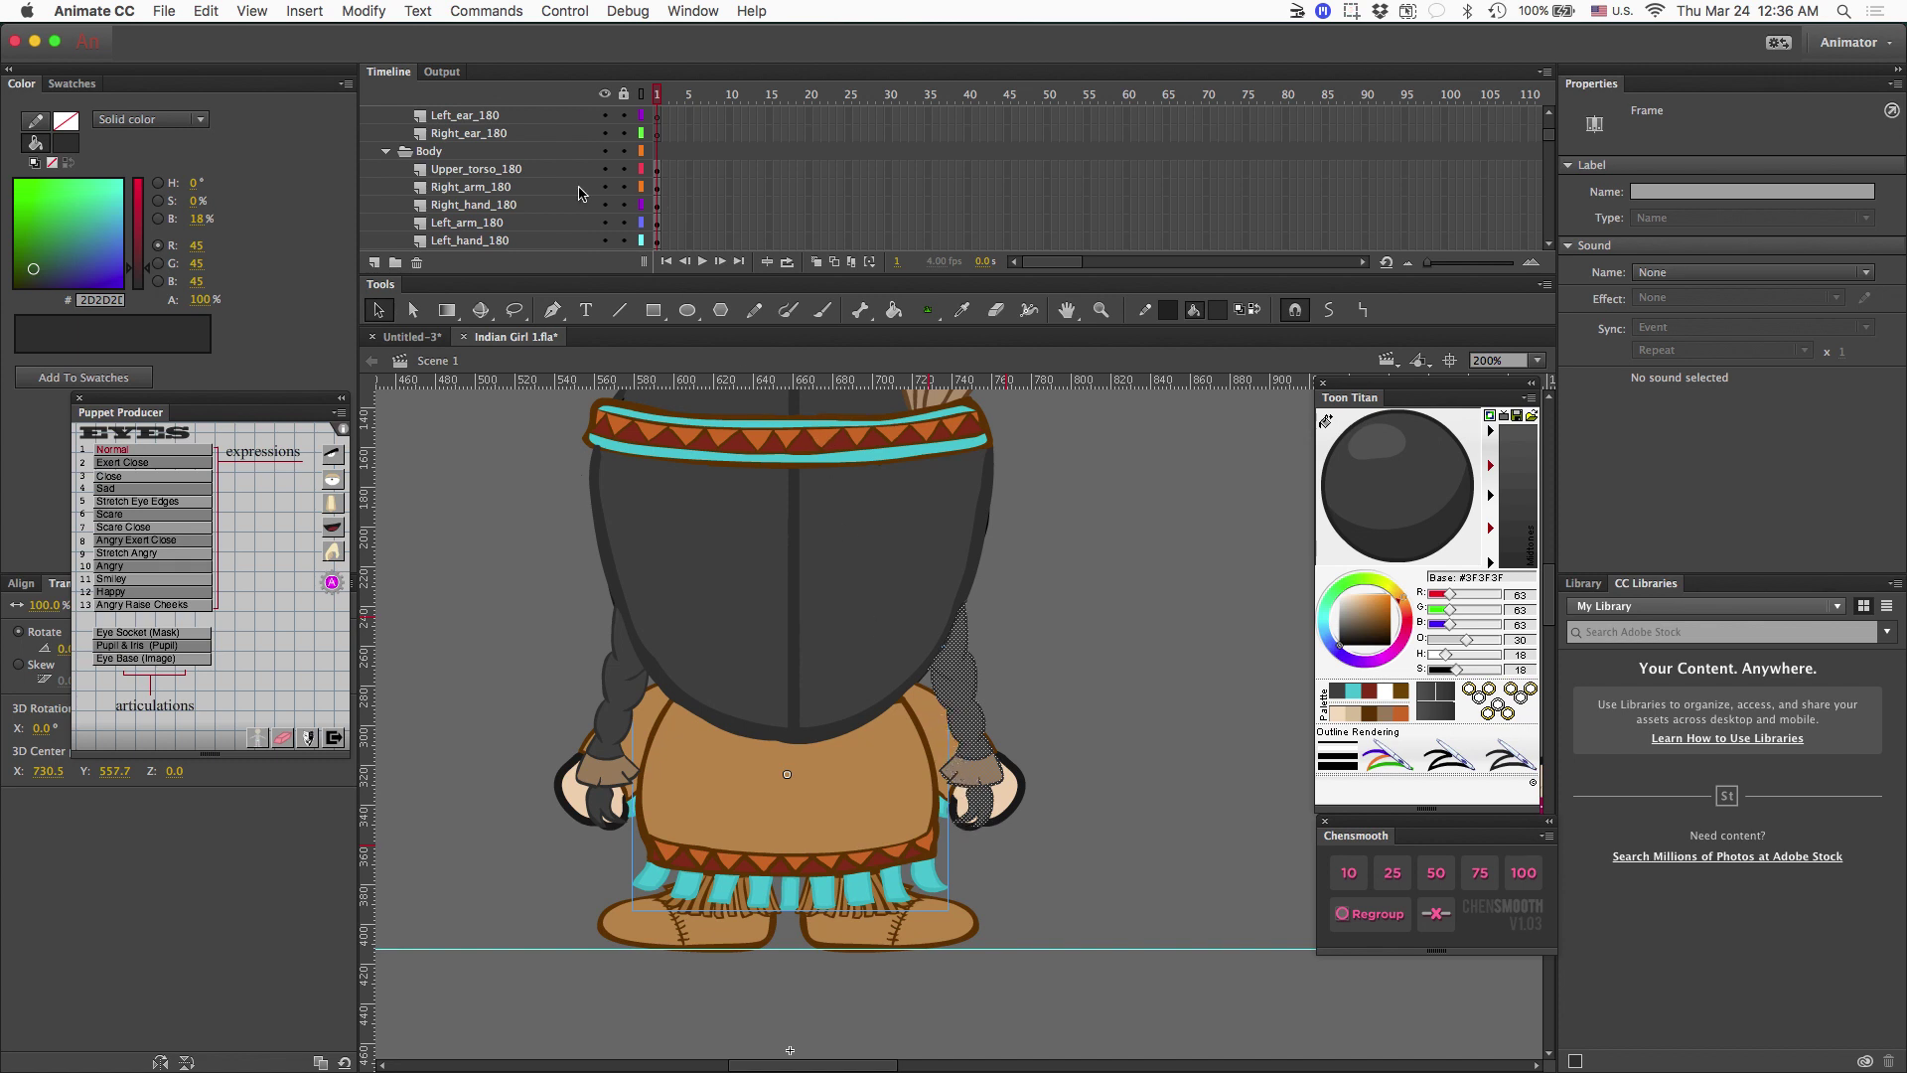
Move the Front_Hair_180 layer into the Body folder, directly below Left_arm_180.
scroll(489, 133, up, 2)
drag(478, 117, 469, 249)
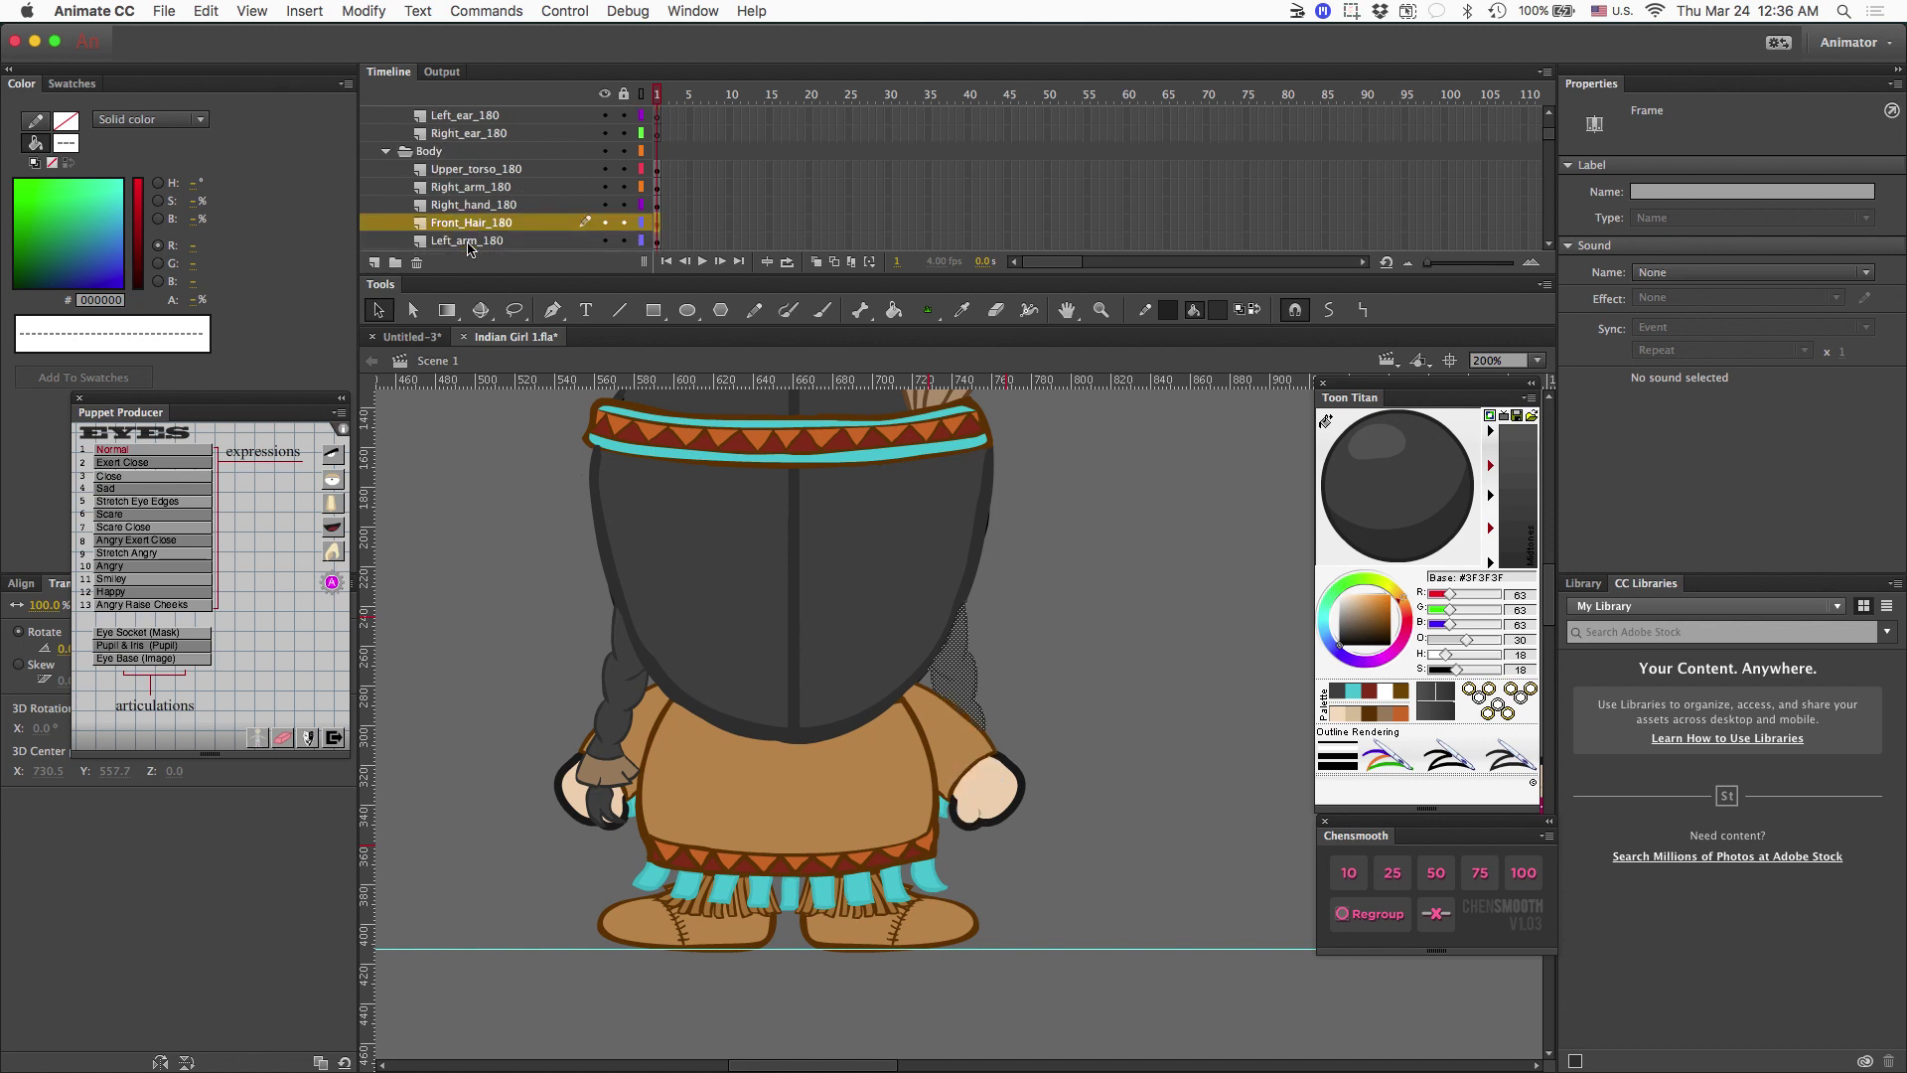
scroll(467, 241, down, 1)
drag(467, 211, 467, 240)
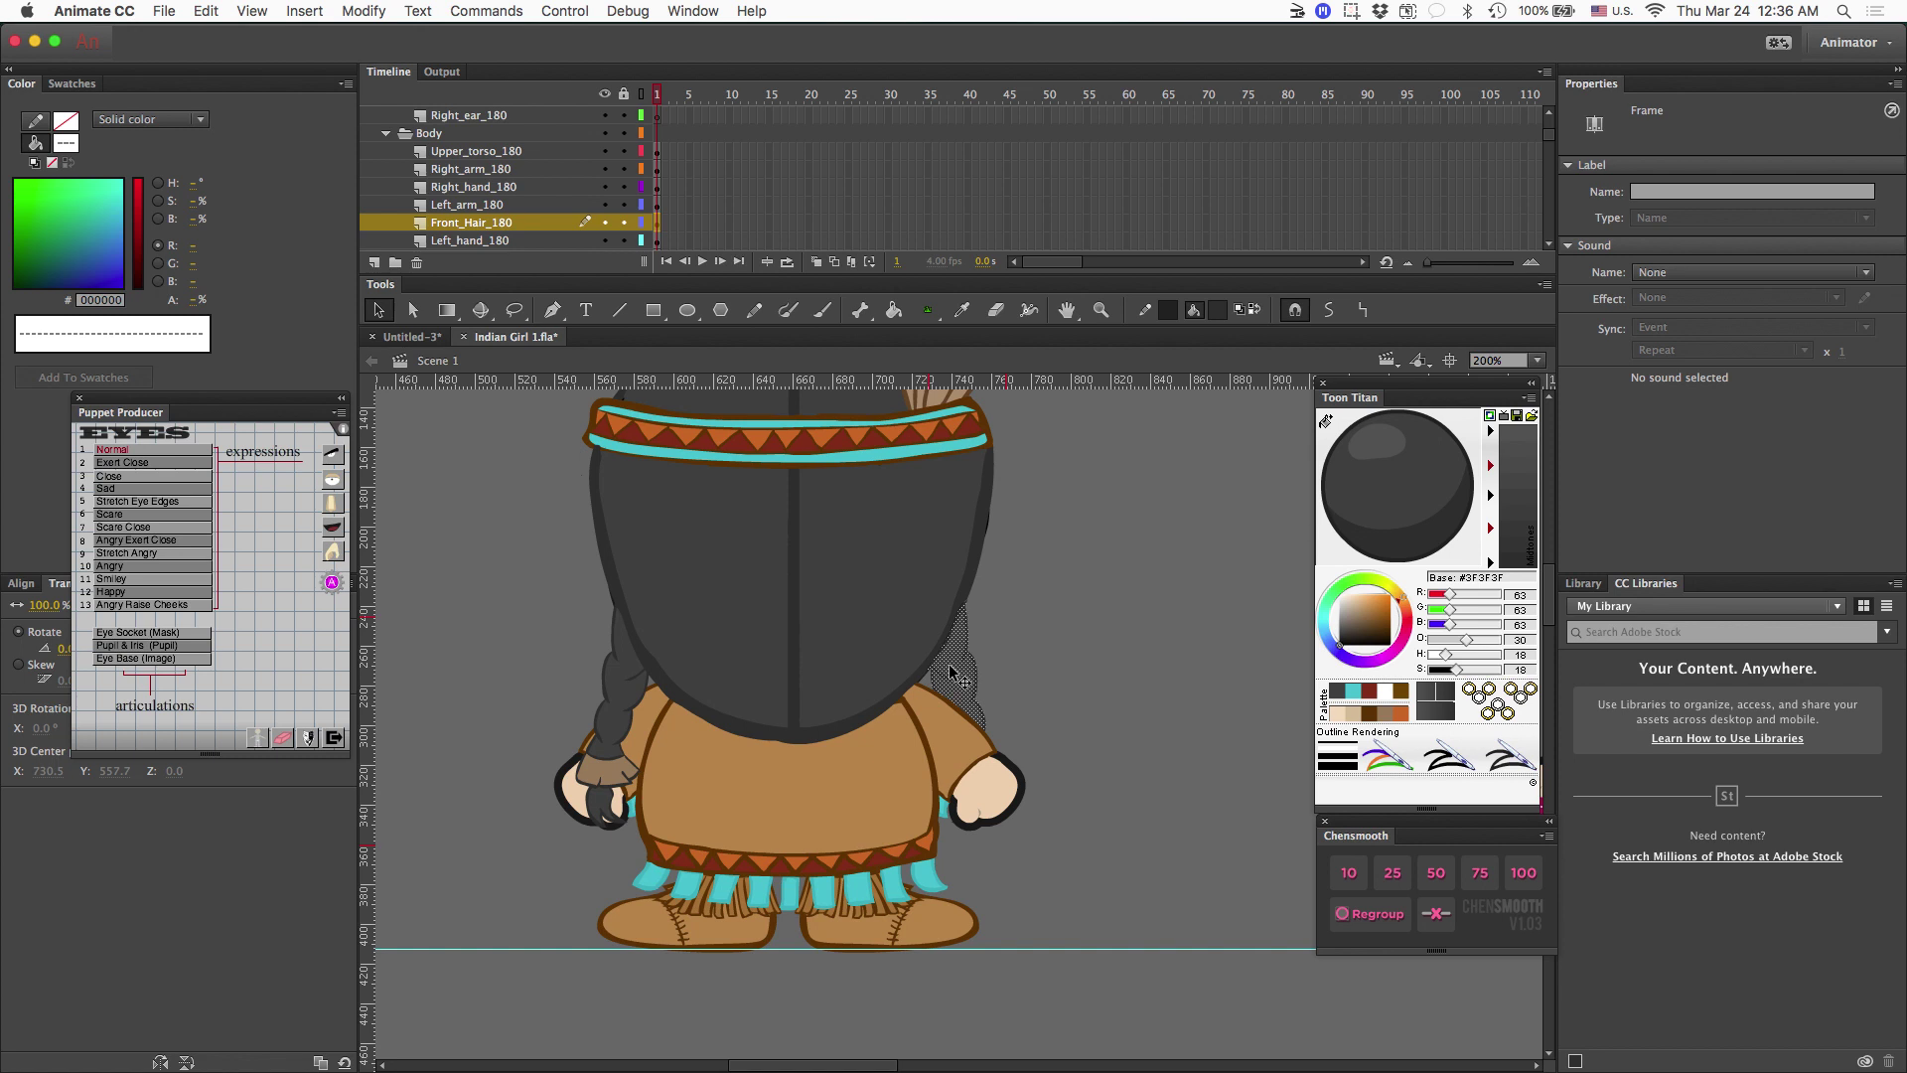
Duplicate the braid on Front_Hair_180, flip the copy horizontally, and place it on the side opposite the feathers.
scroll(950, 674, left, 10)
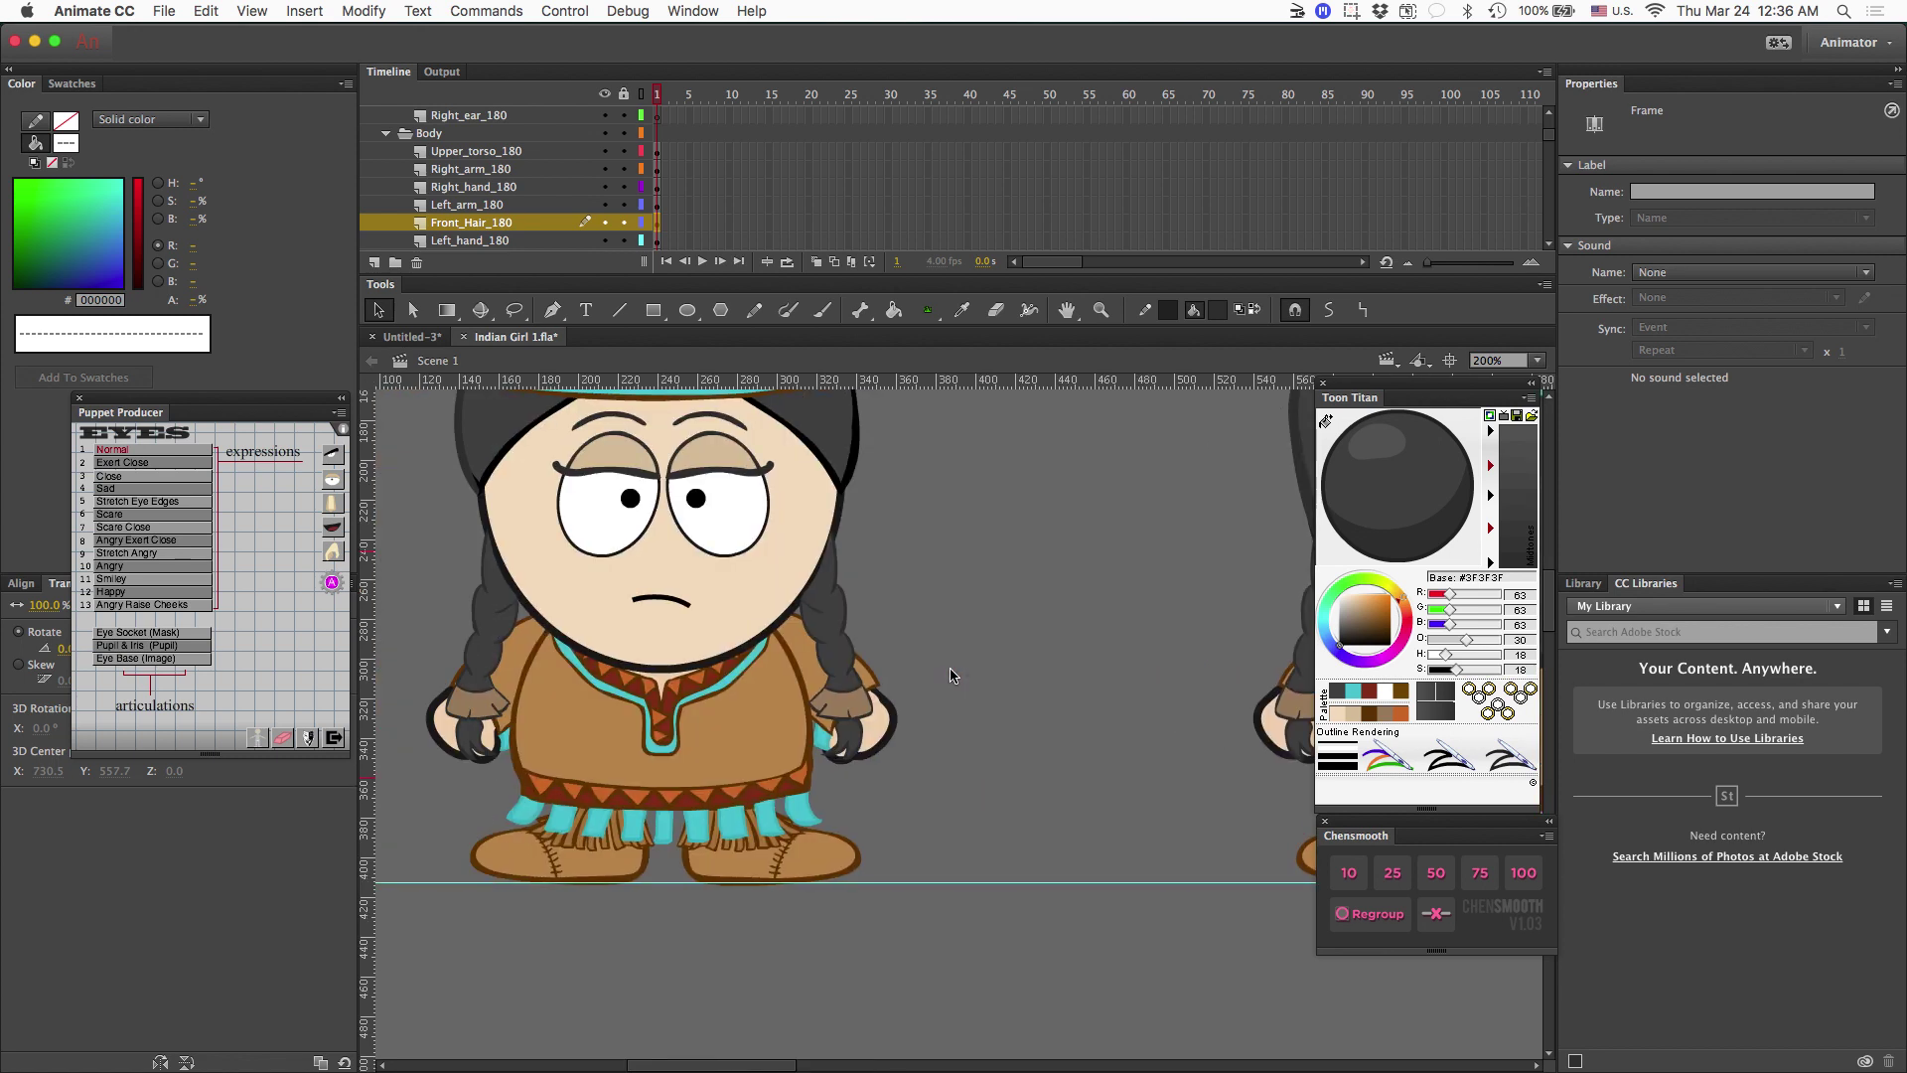
scroll(950, 675, right, 14)
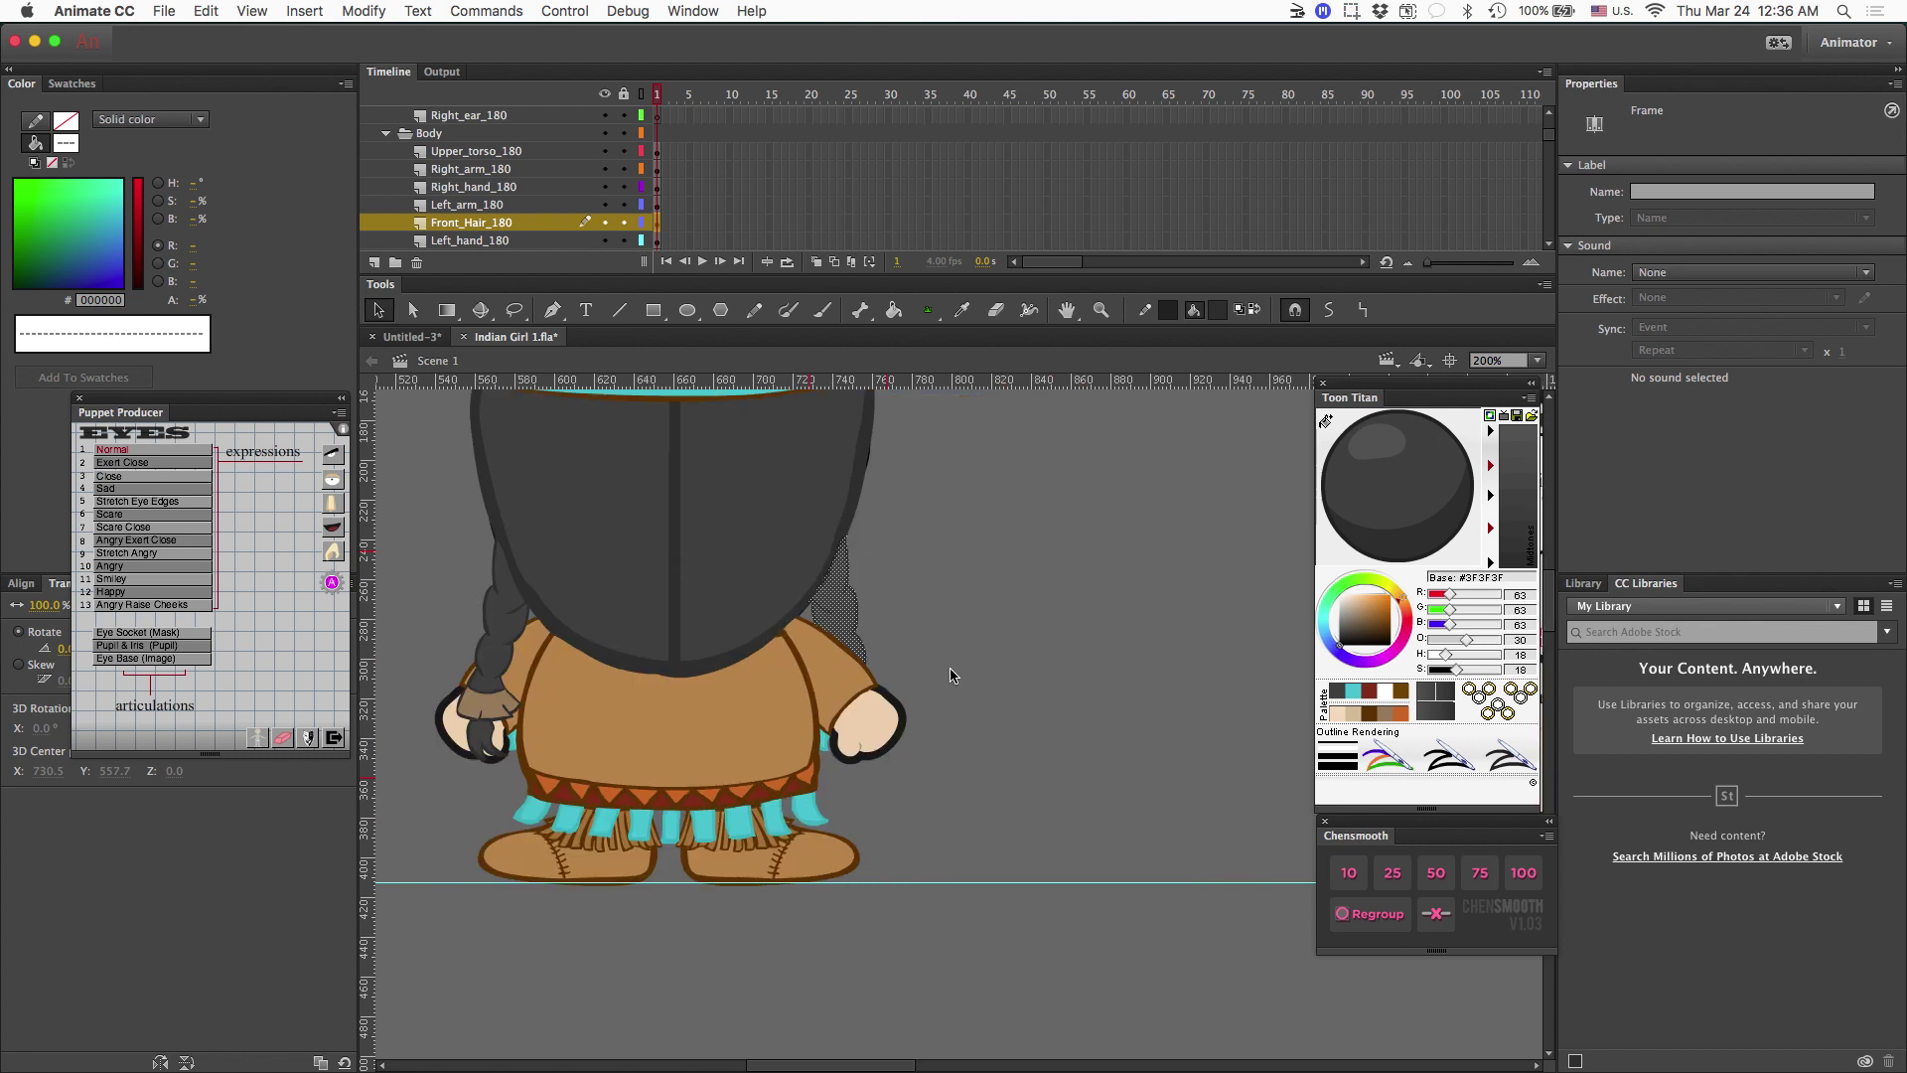
scroll(950, 675, left, 2)
scroll(949, 675, left, 5)
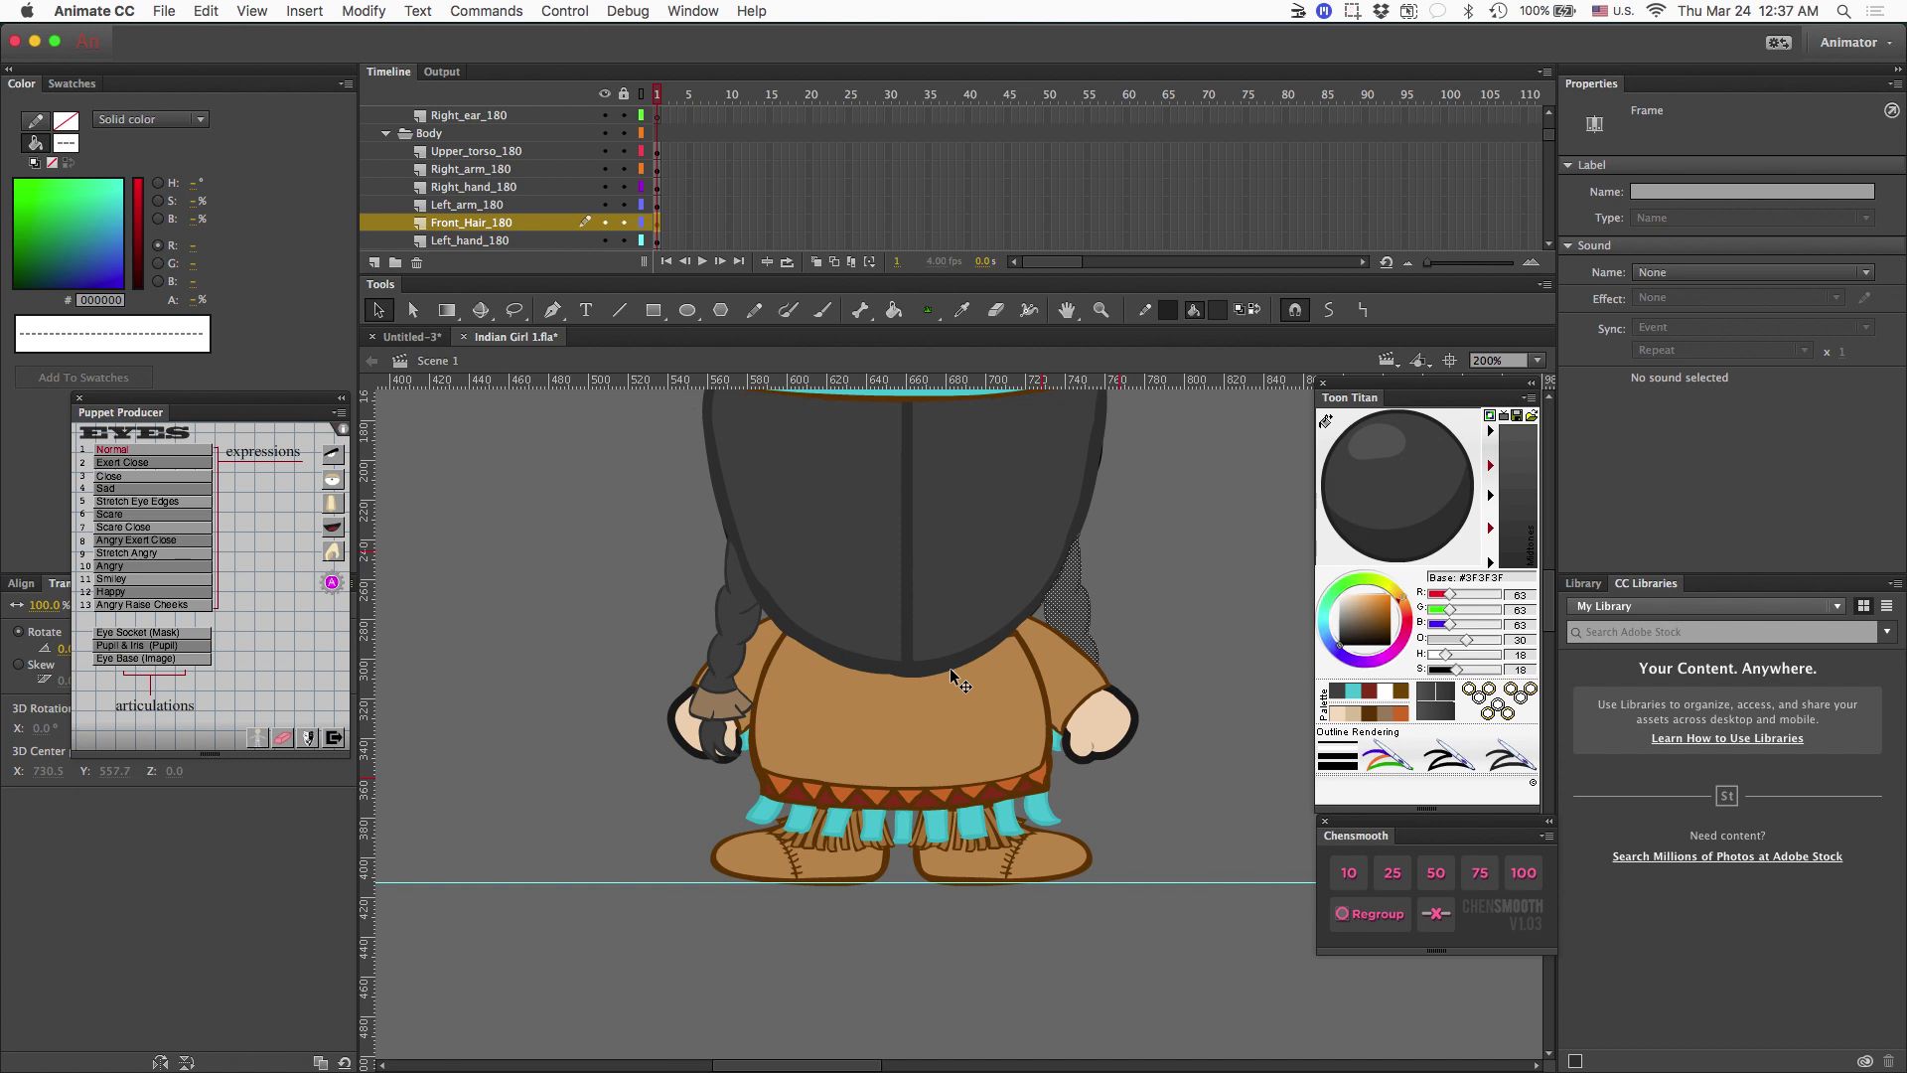
click(365, 10)
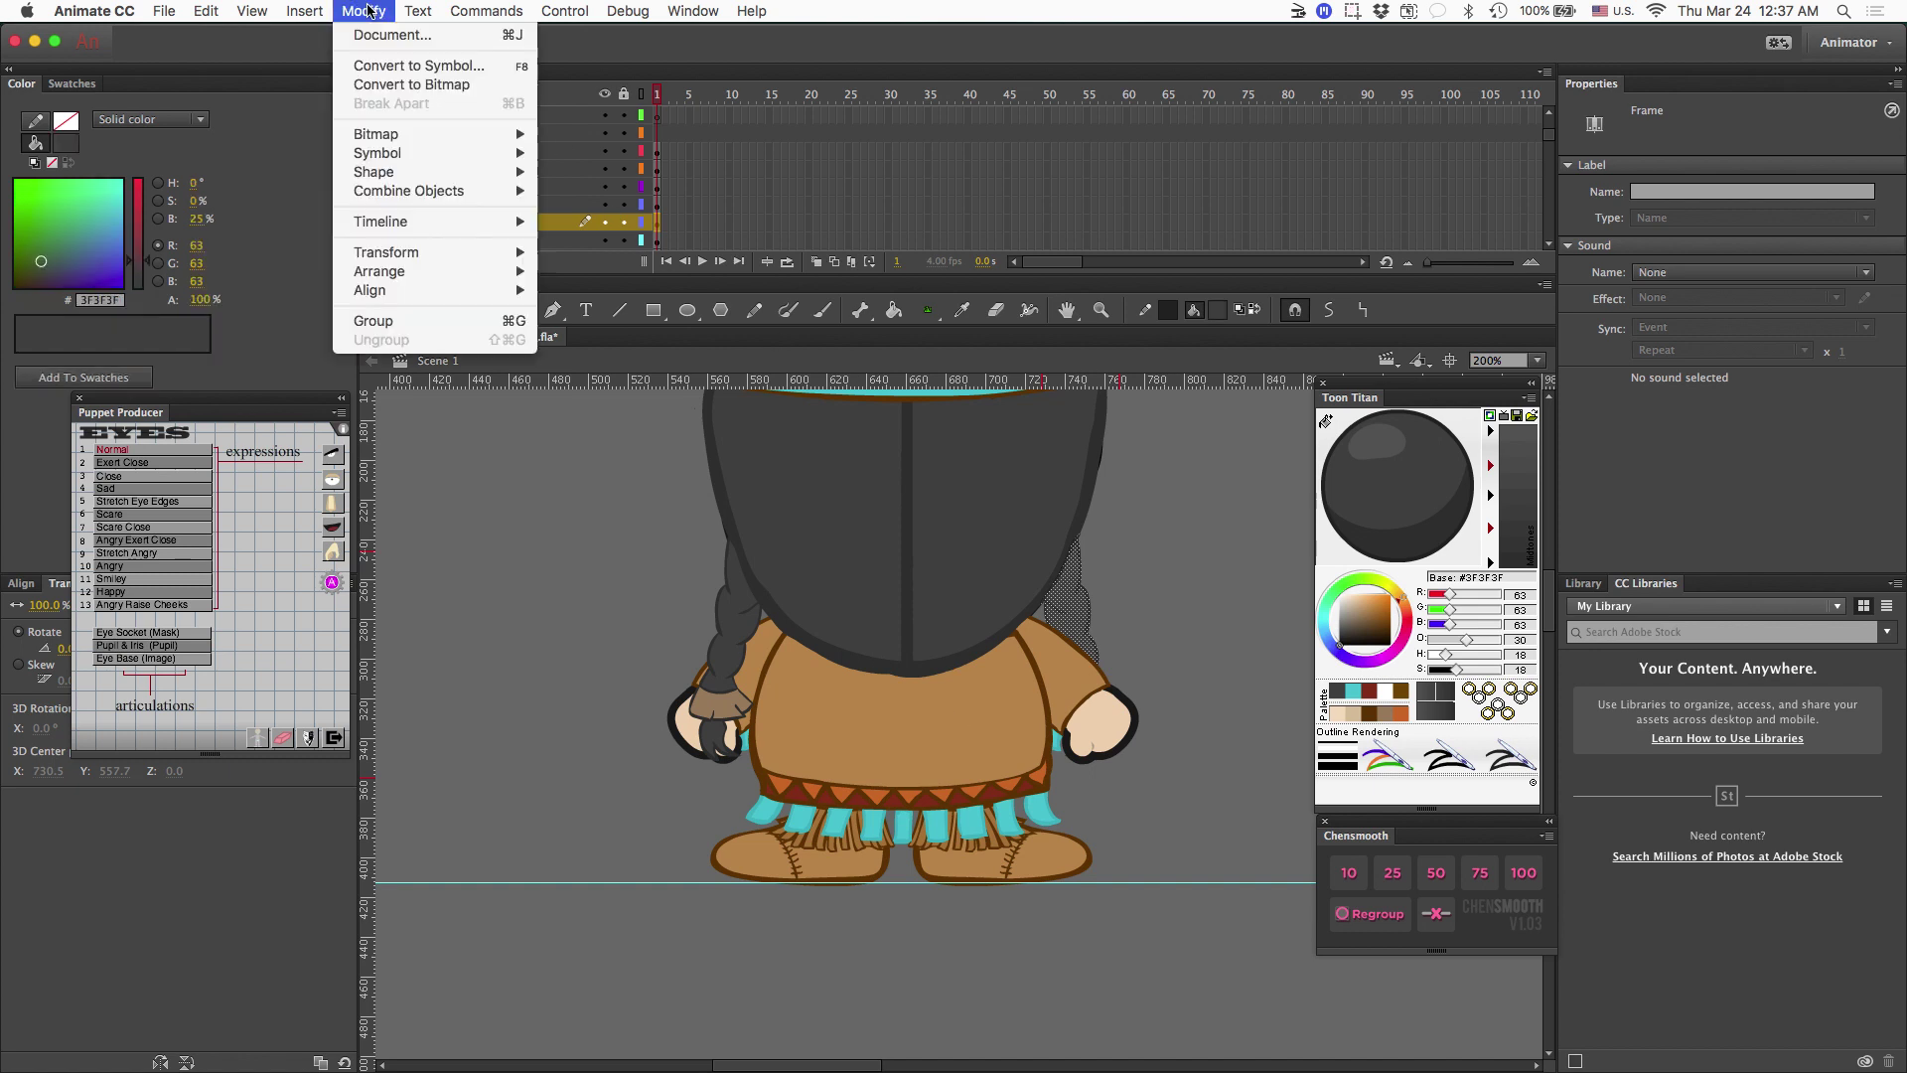
mouse_move(437, 253)
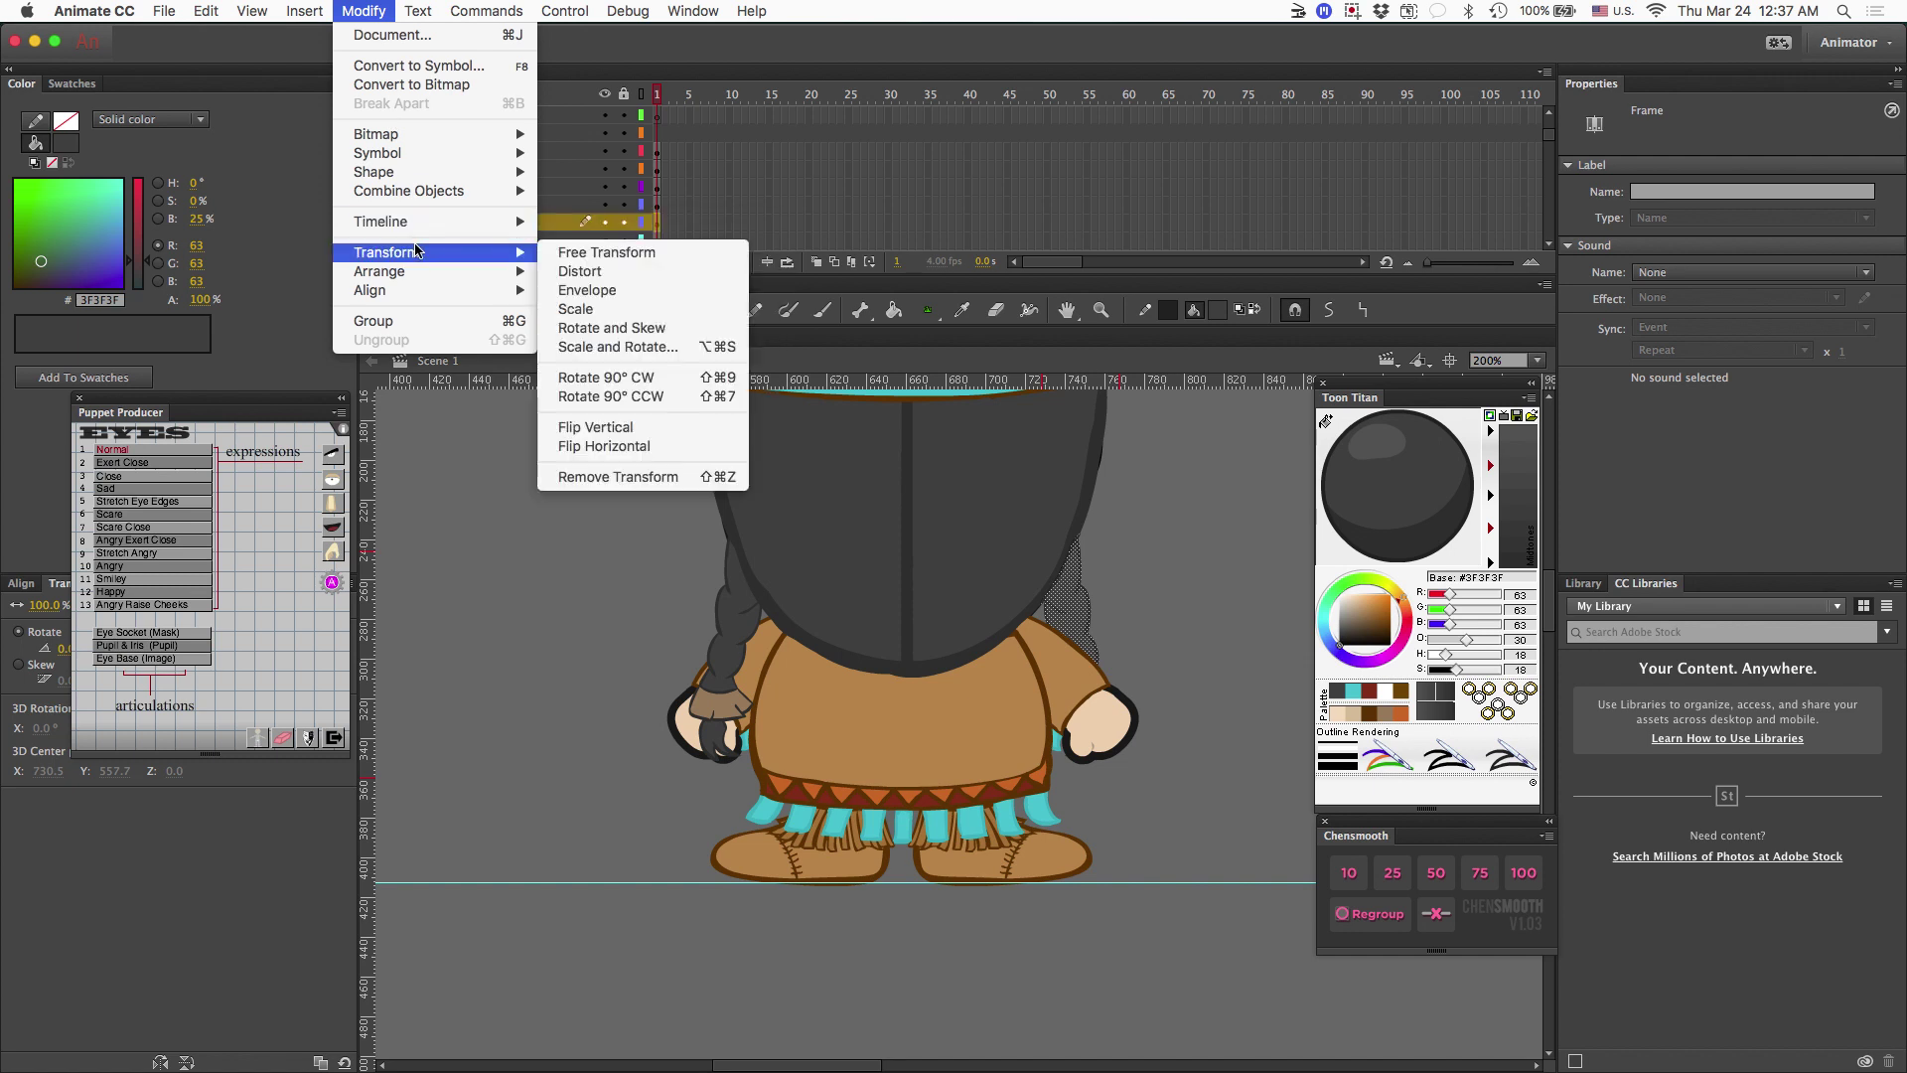
click(634, 447)
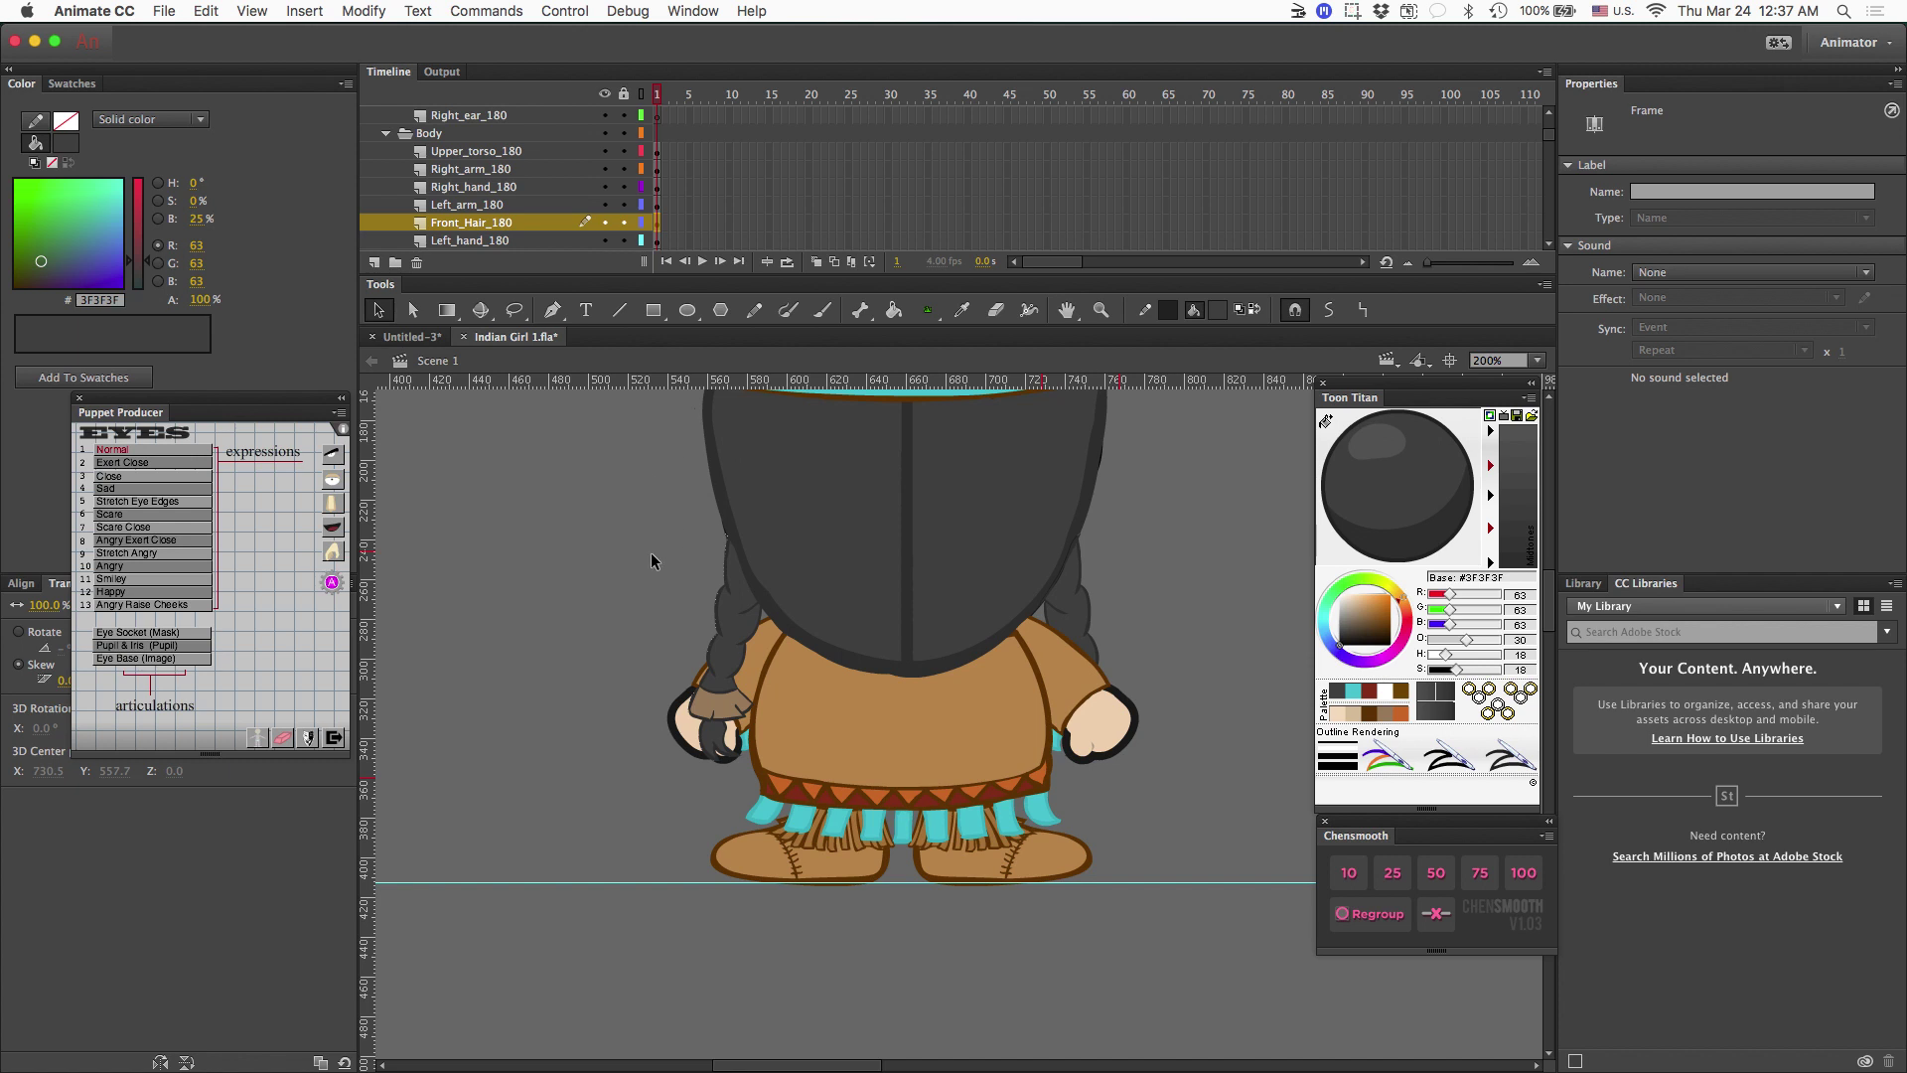
Inside Back_hair_180, lasso and delete the remaining braid on the side opposite the feathers, and return to the main scene.
double_click(838, 516)
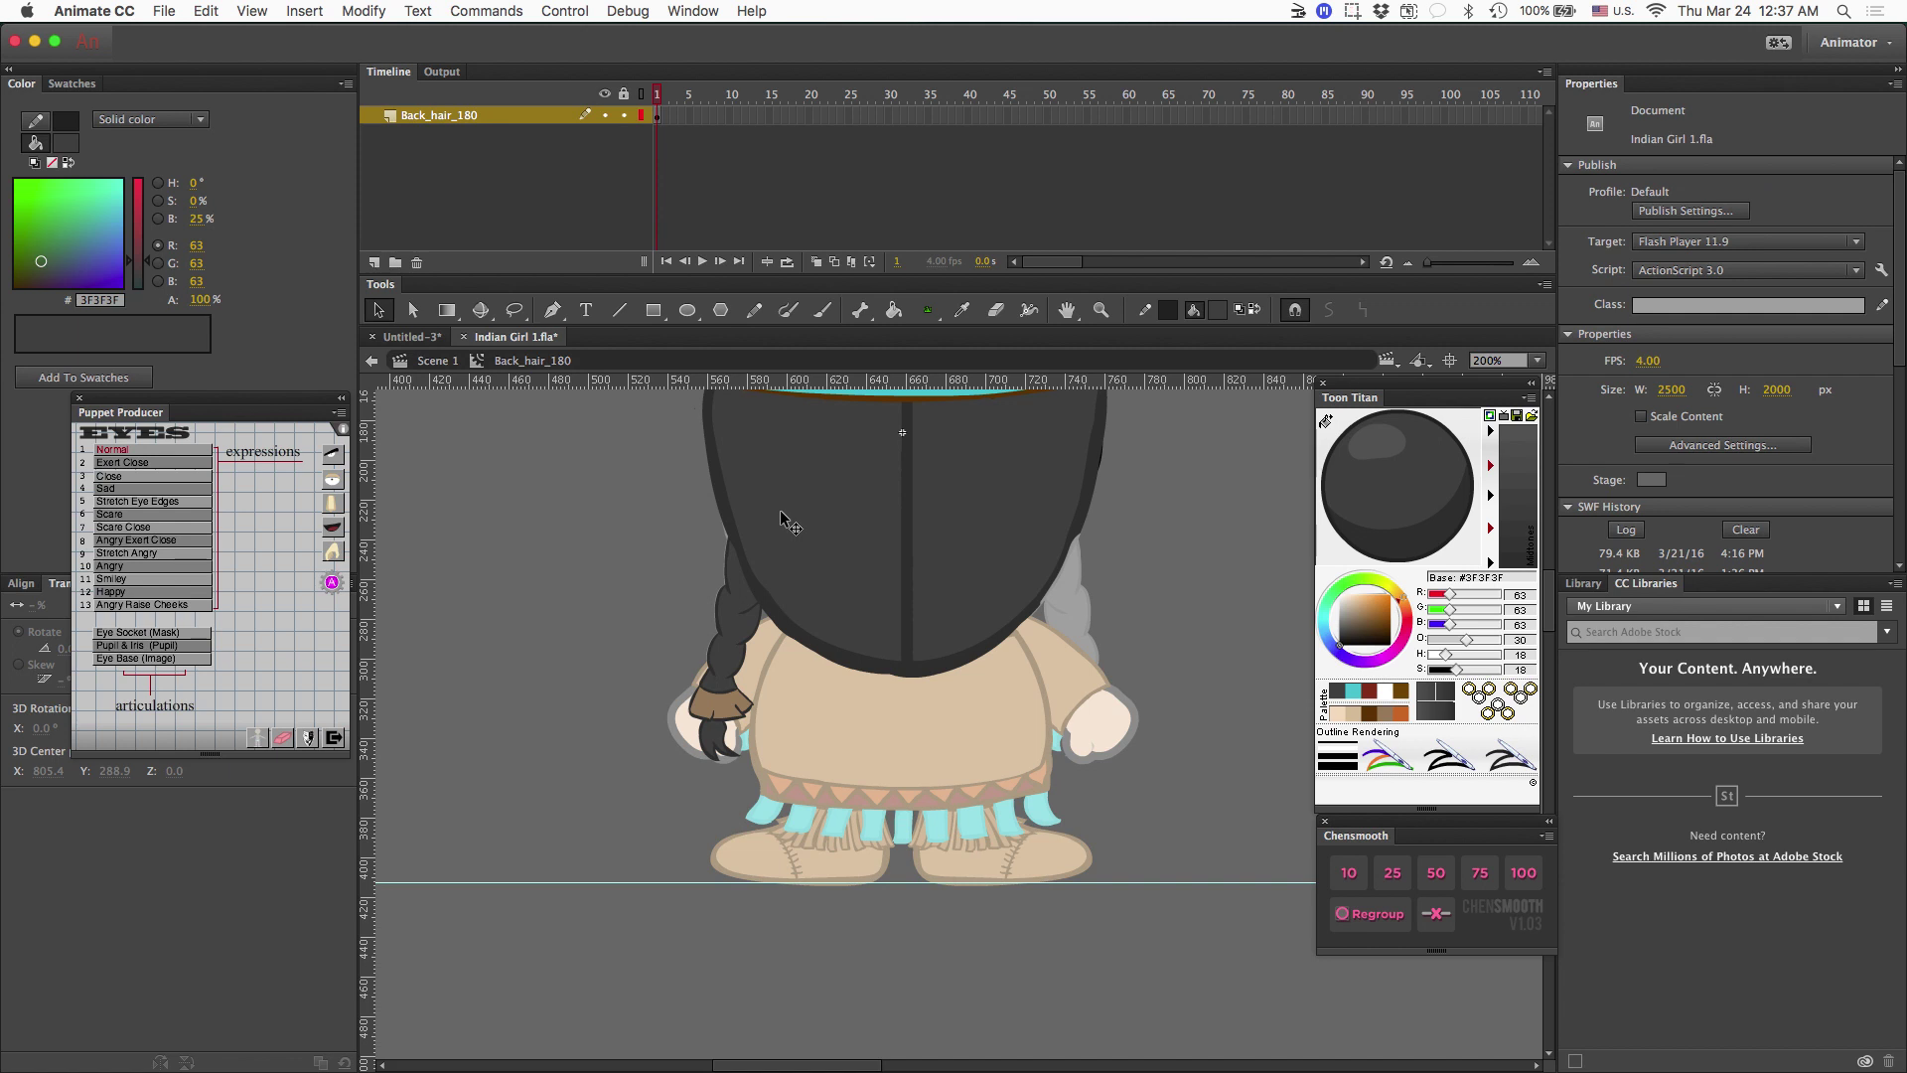
key(l)
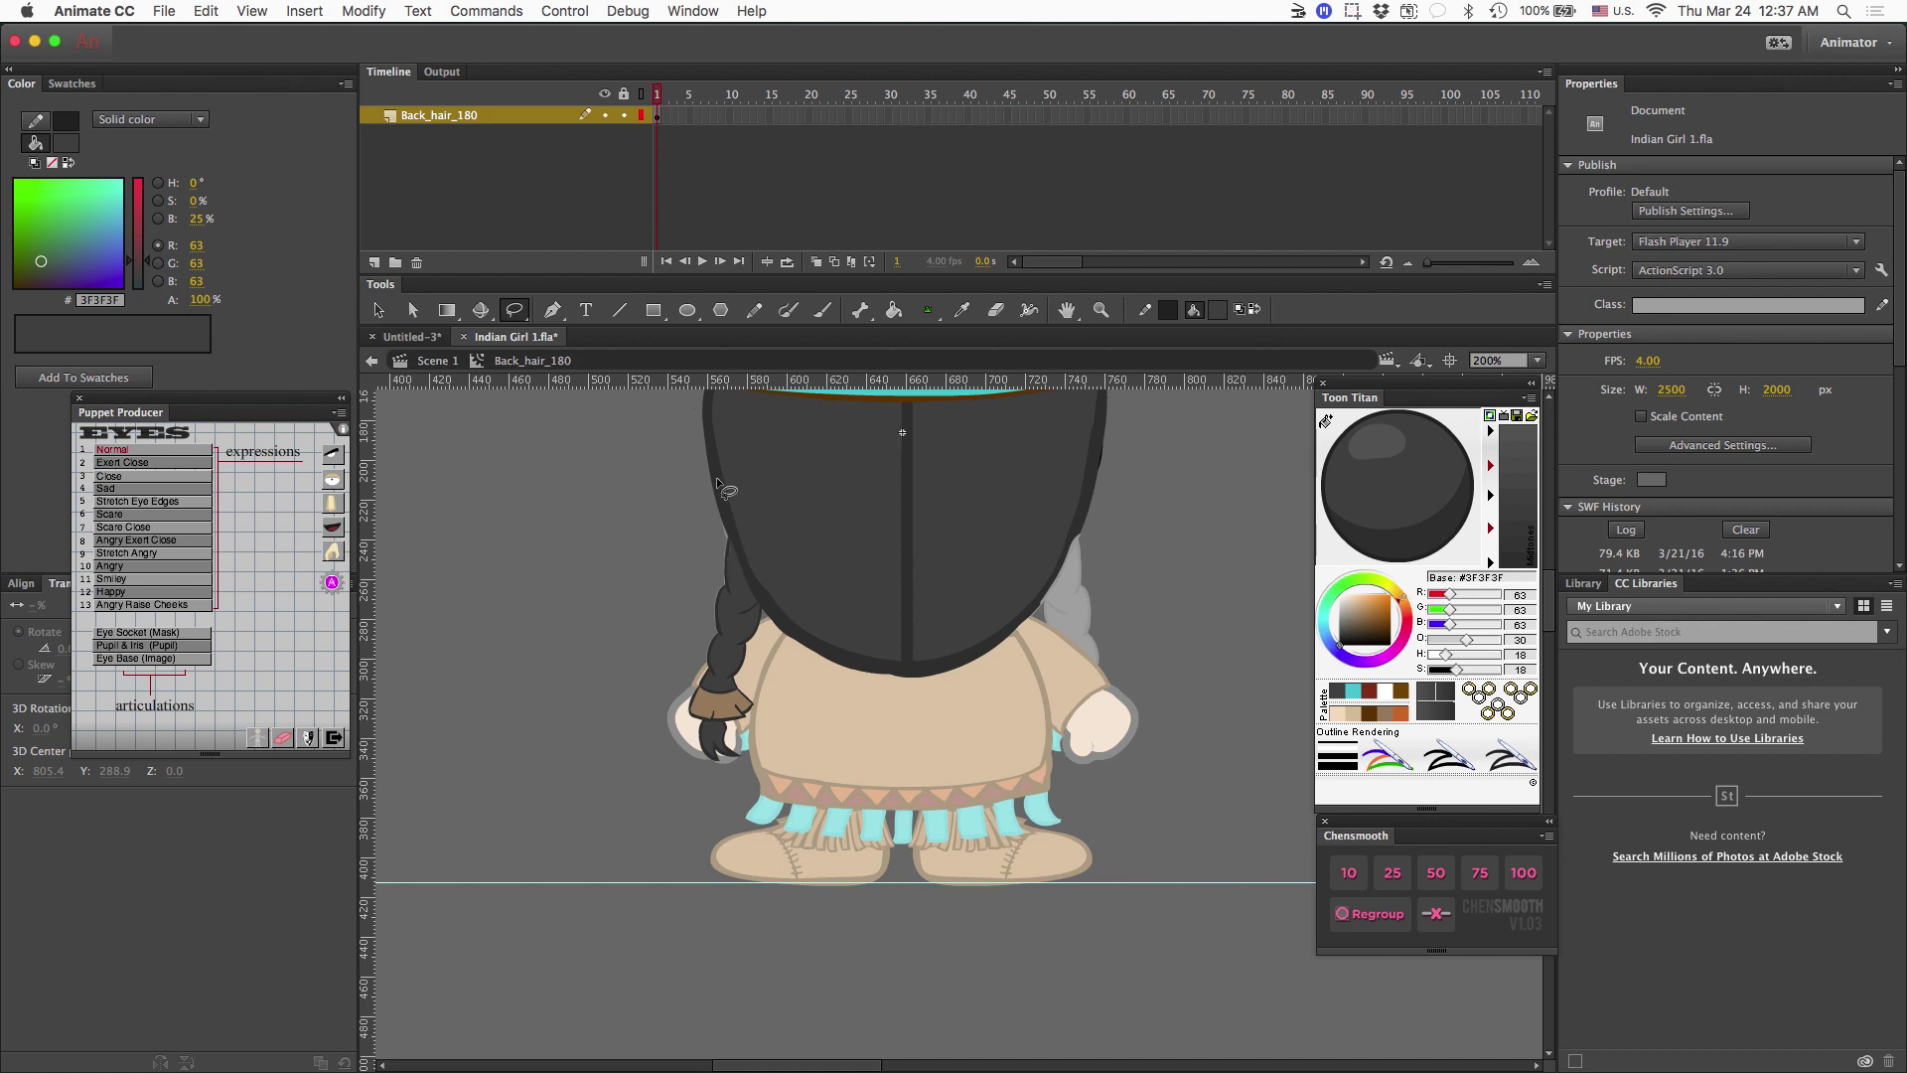
mouse_move(717, 533)
mouse_down()
mouse_move(672, 640)
mouse_move(674, 708)
mouse_move(726, 773)
mouse_move(766, 693)
mouse_move(719, 527)
mouse_up()
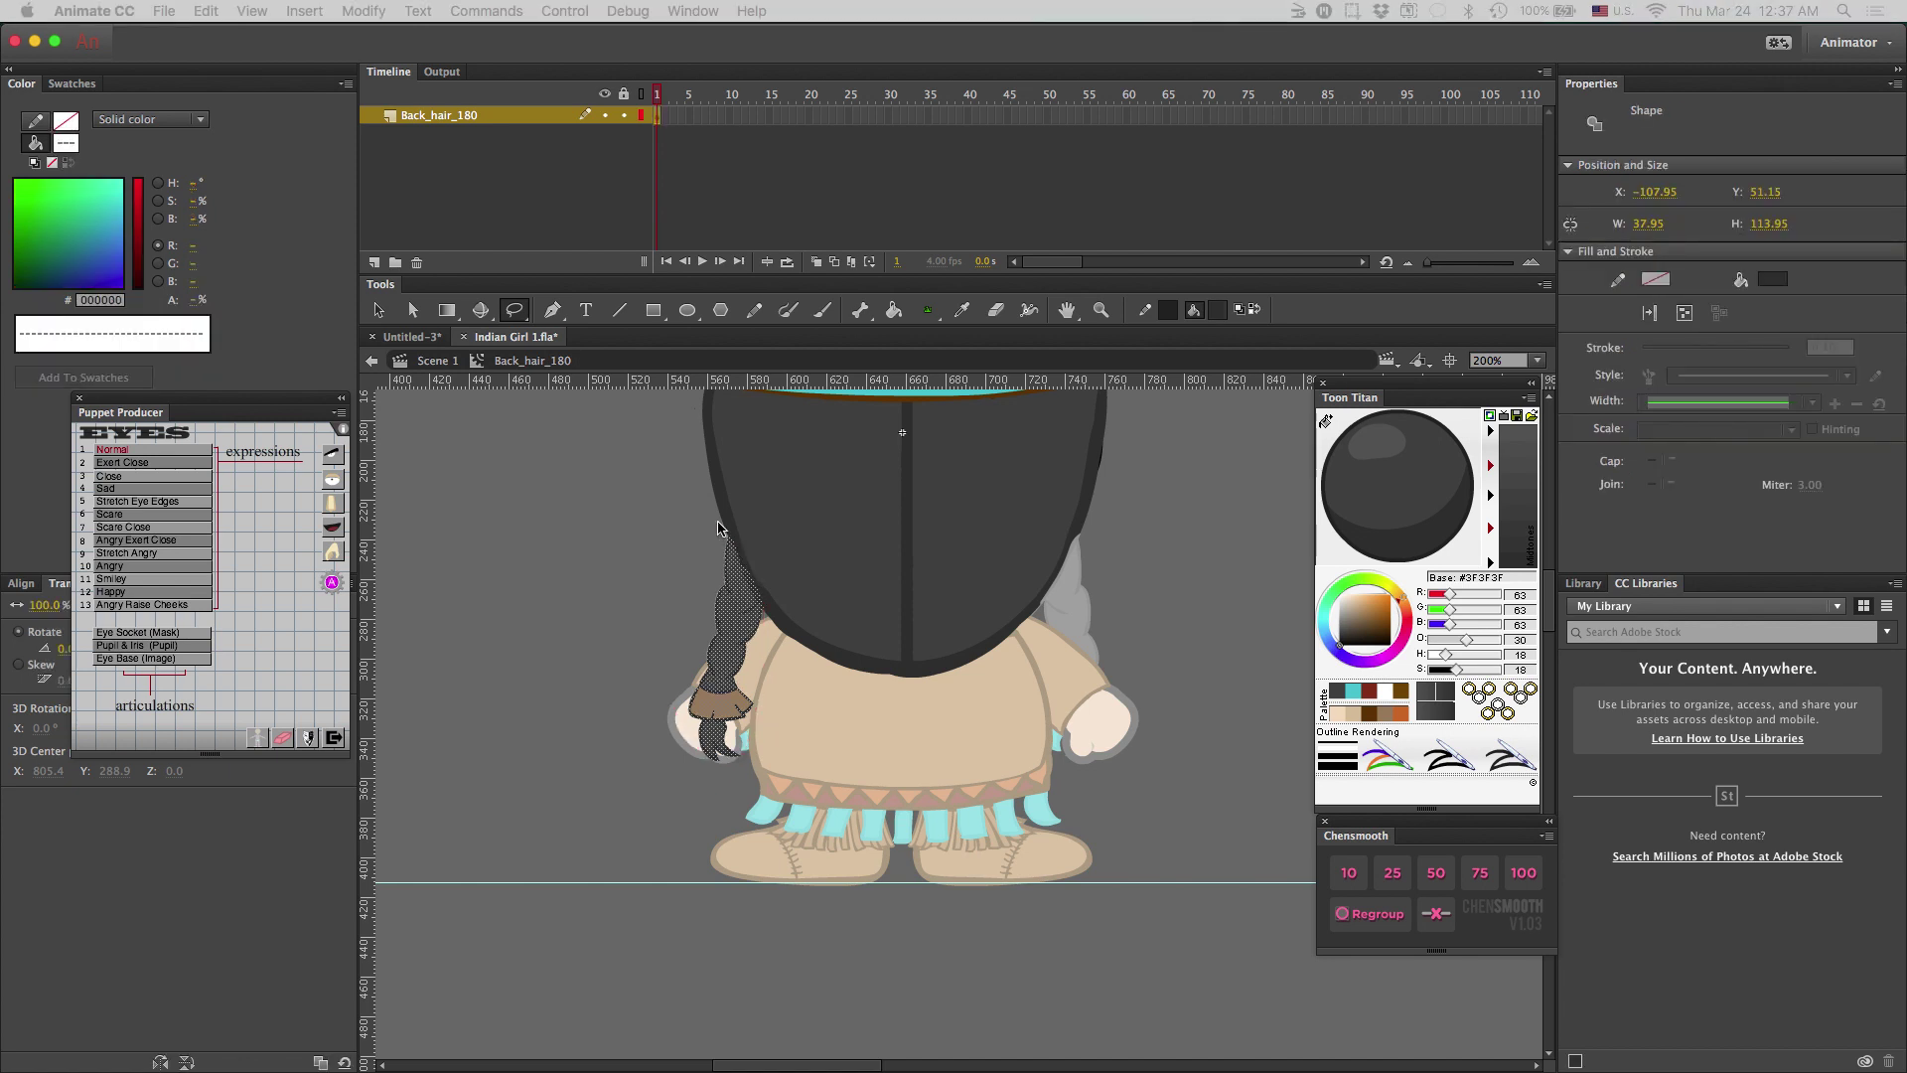
key(Delete)
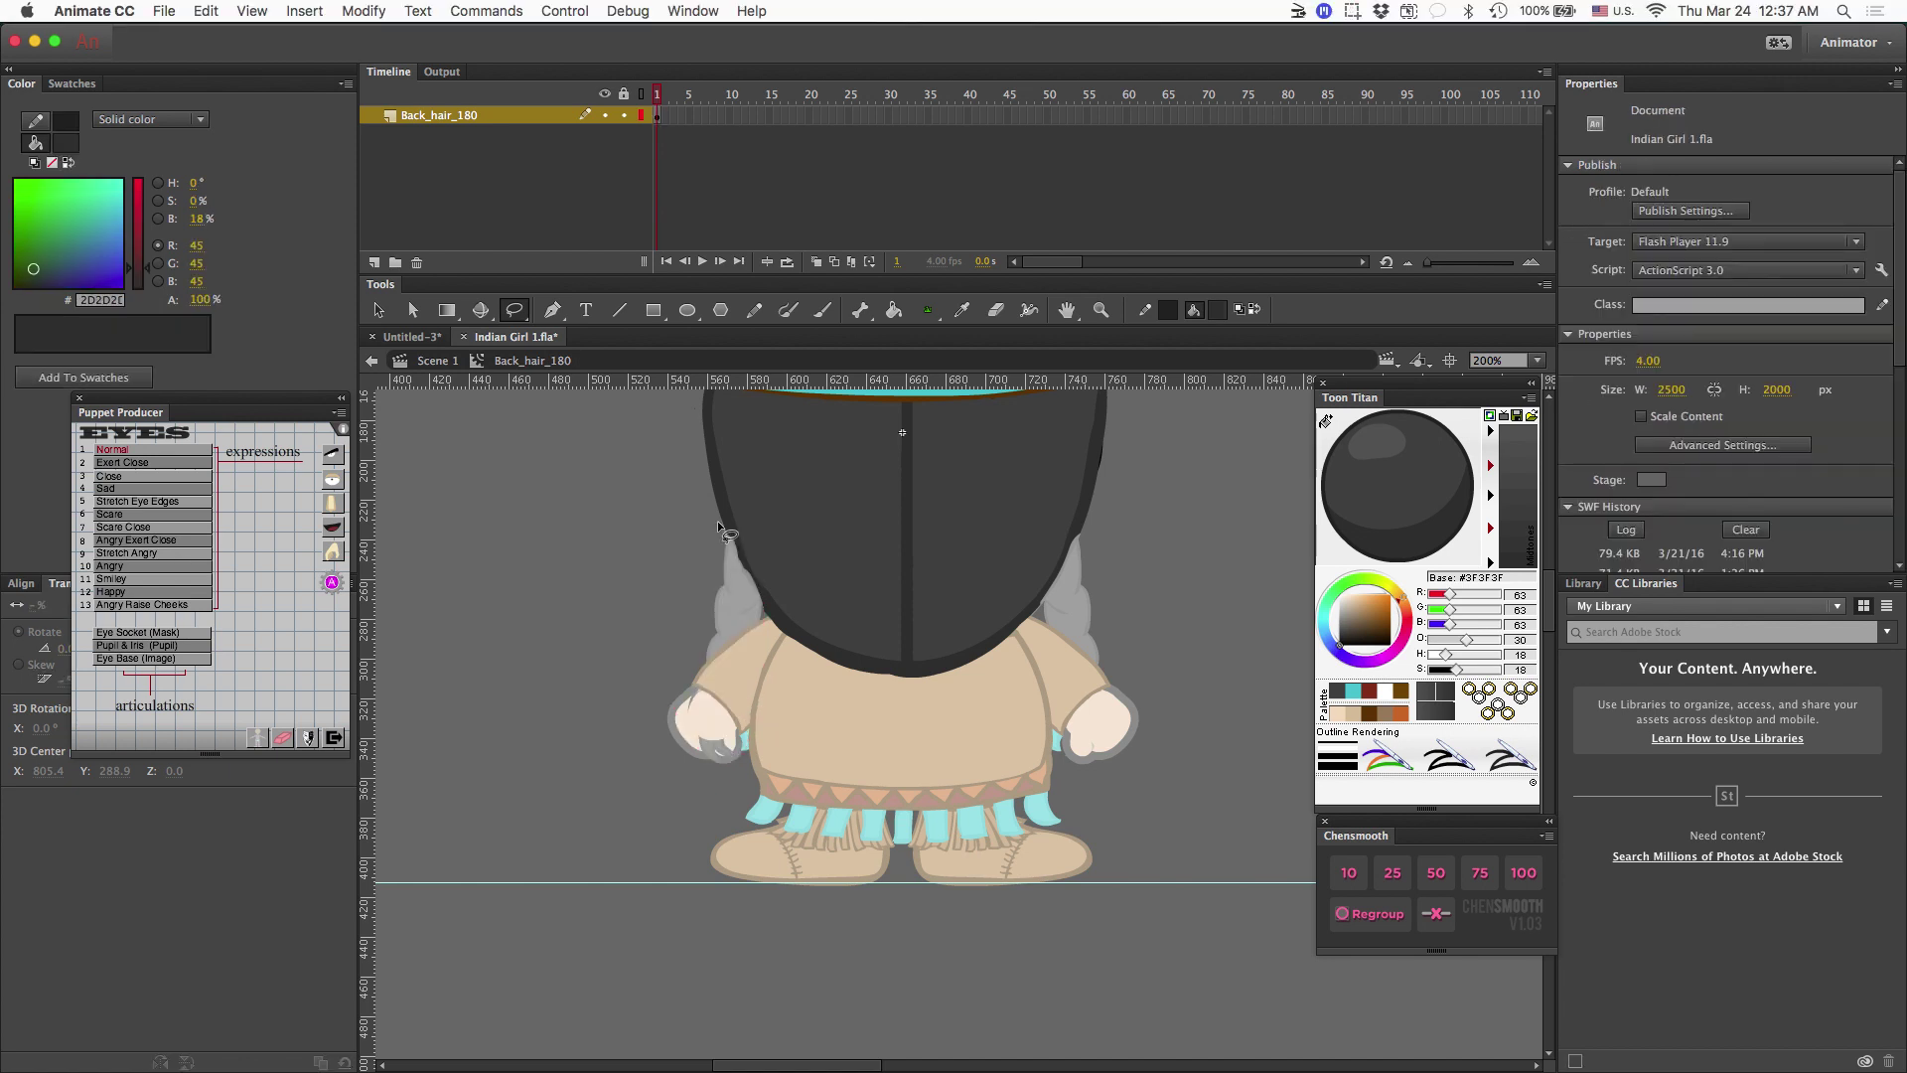
key(b)
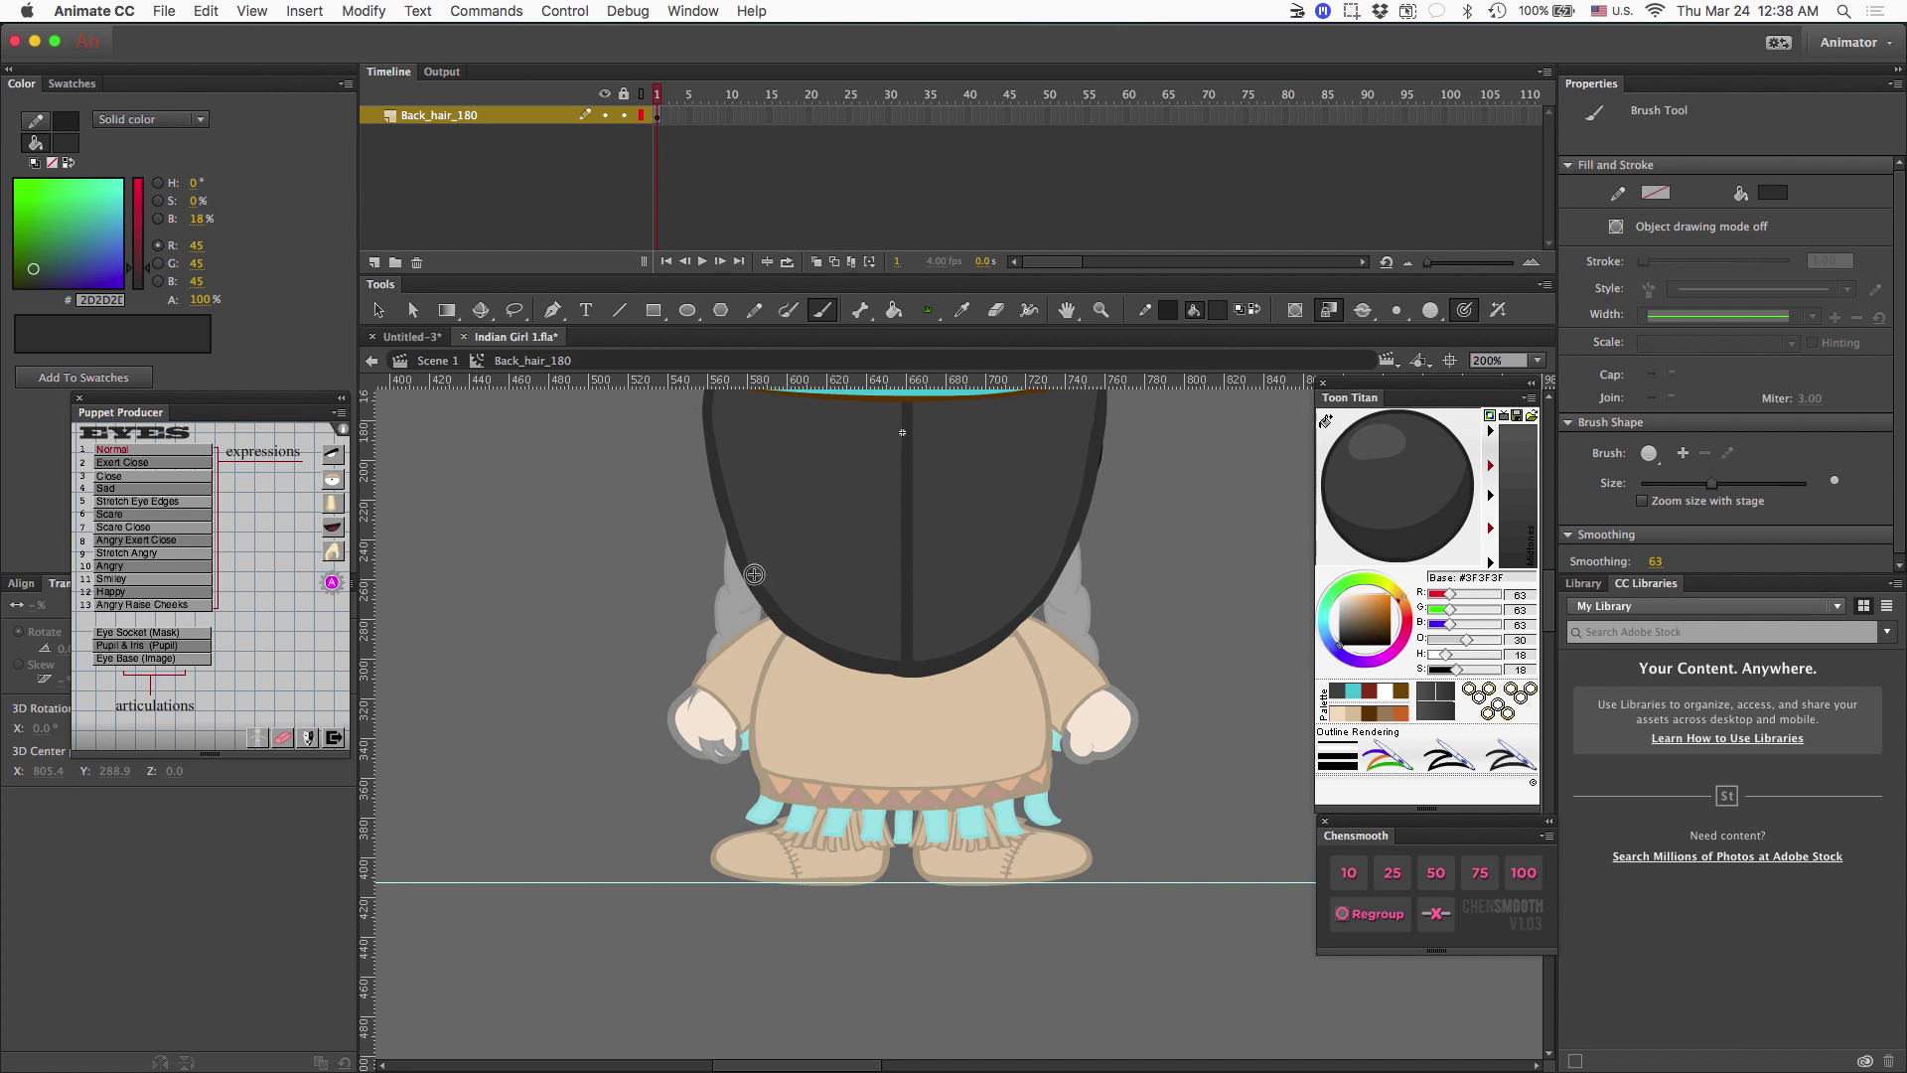
key(super+1)
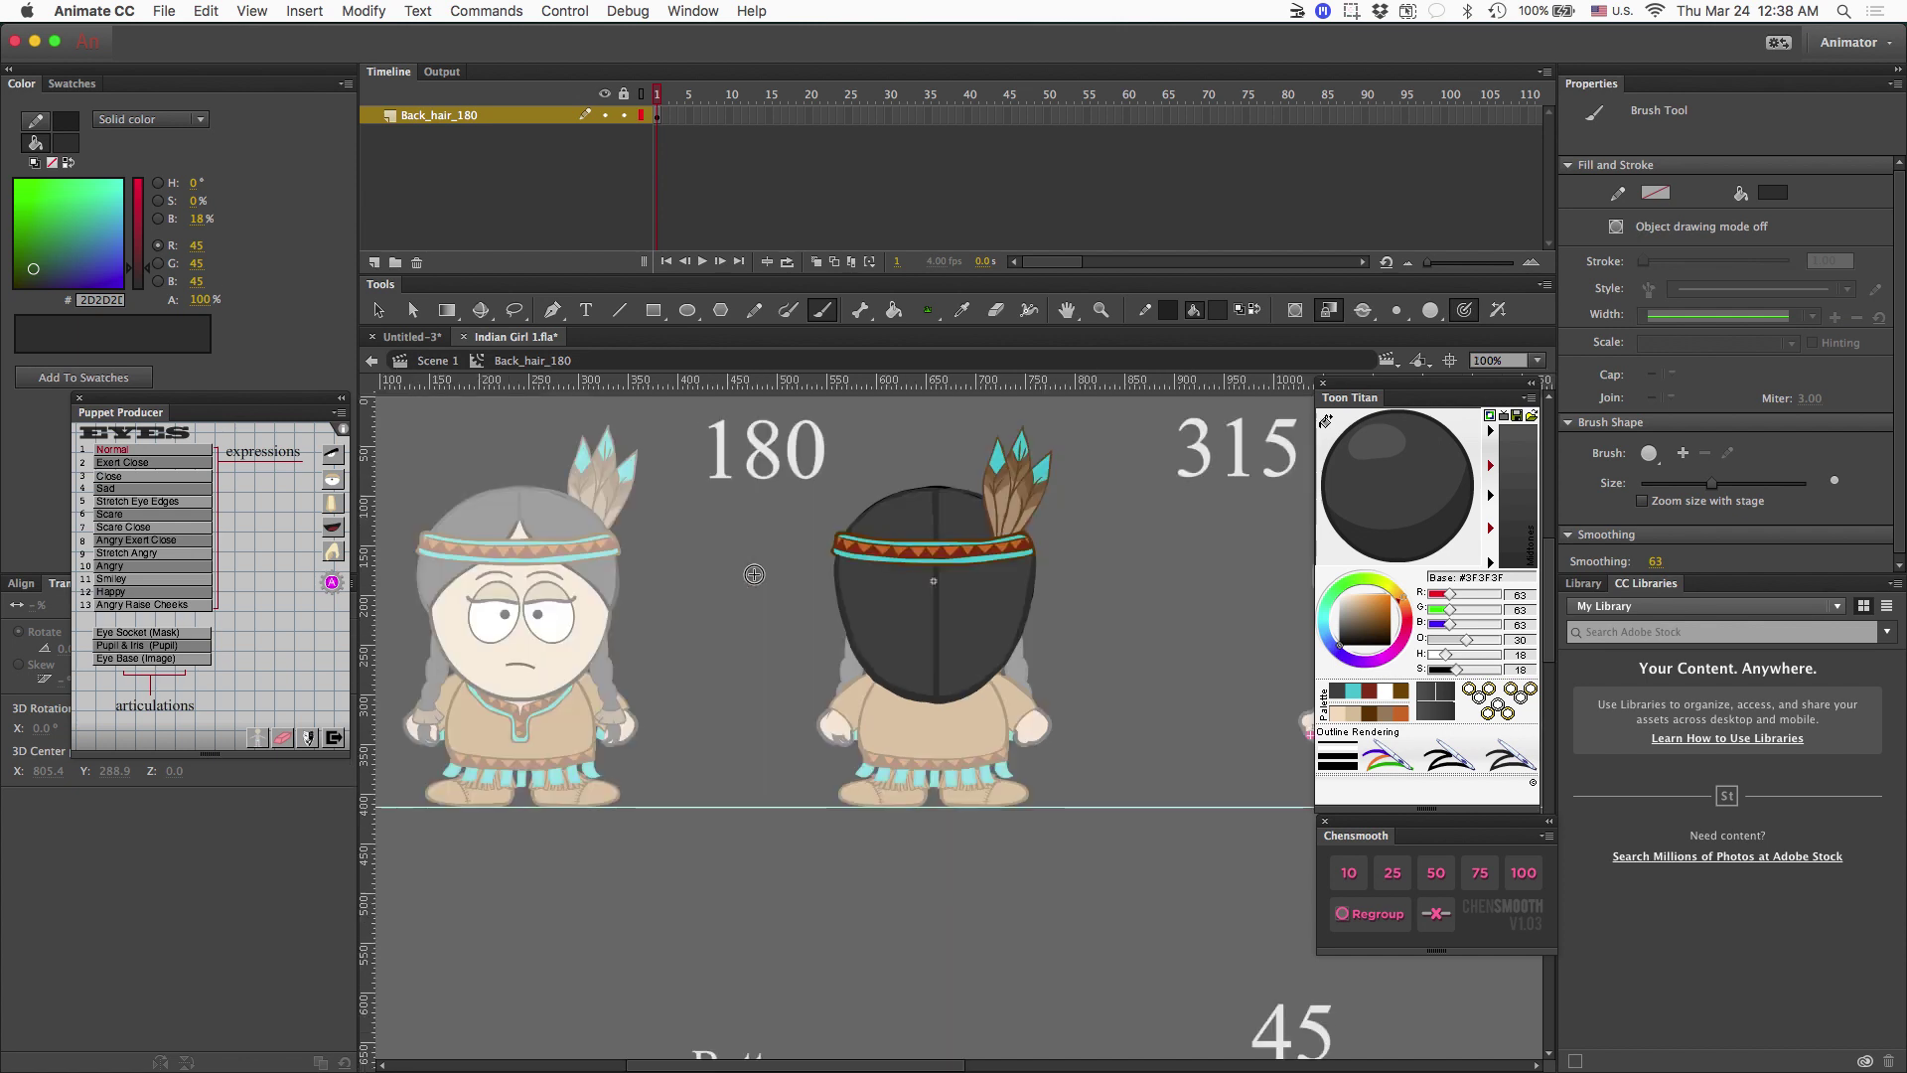
key(v)
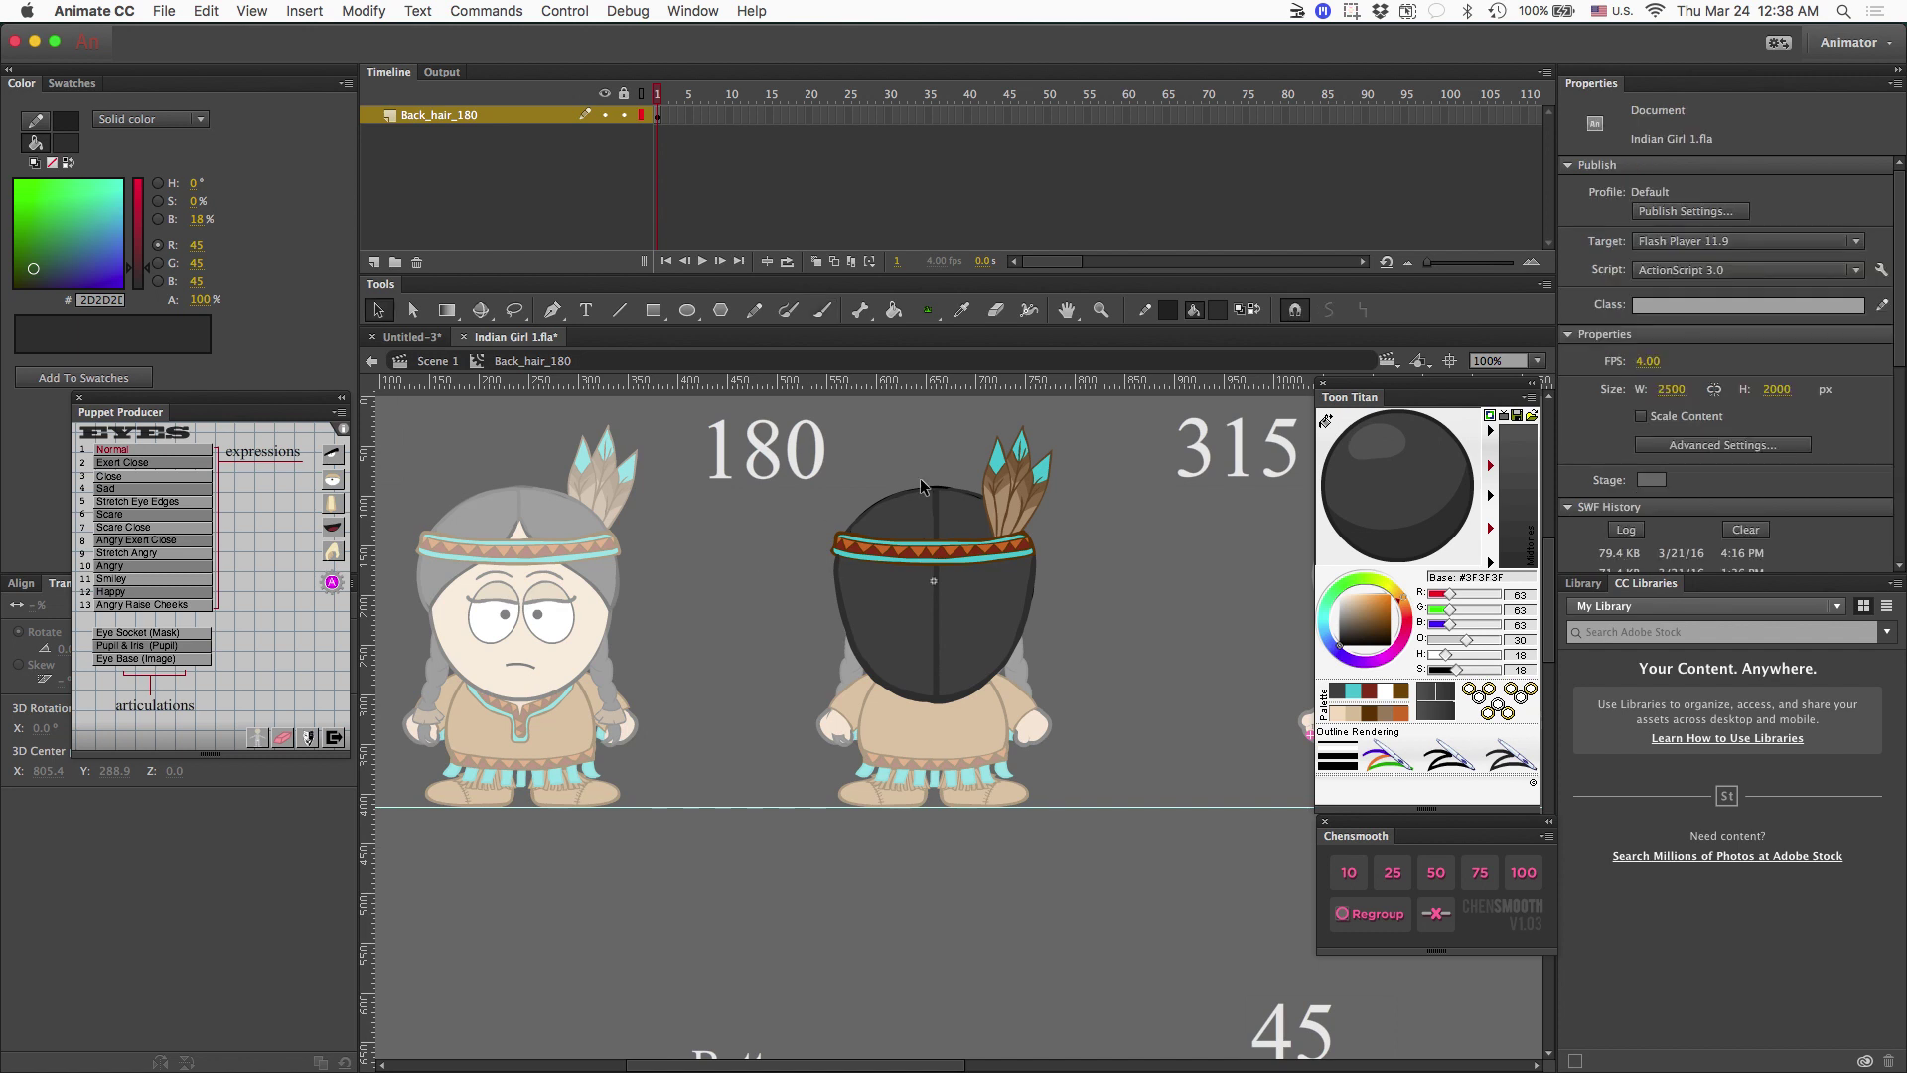
double_click(1111, 549)
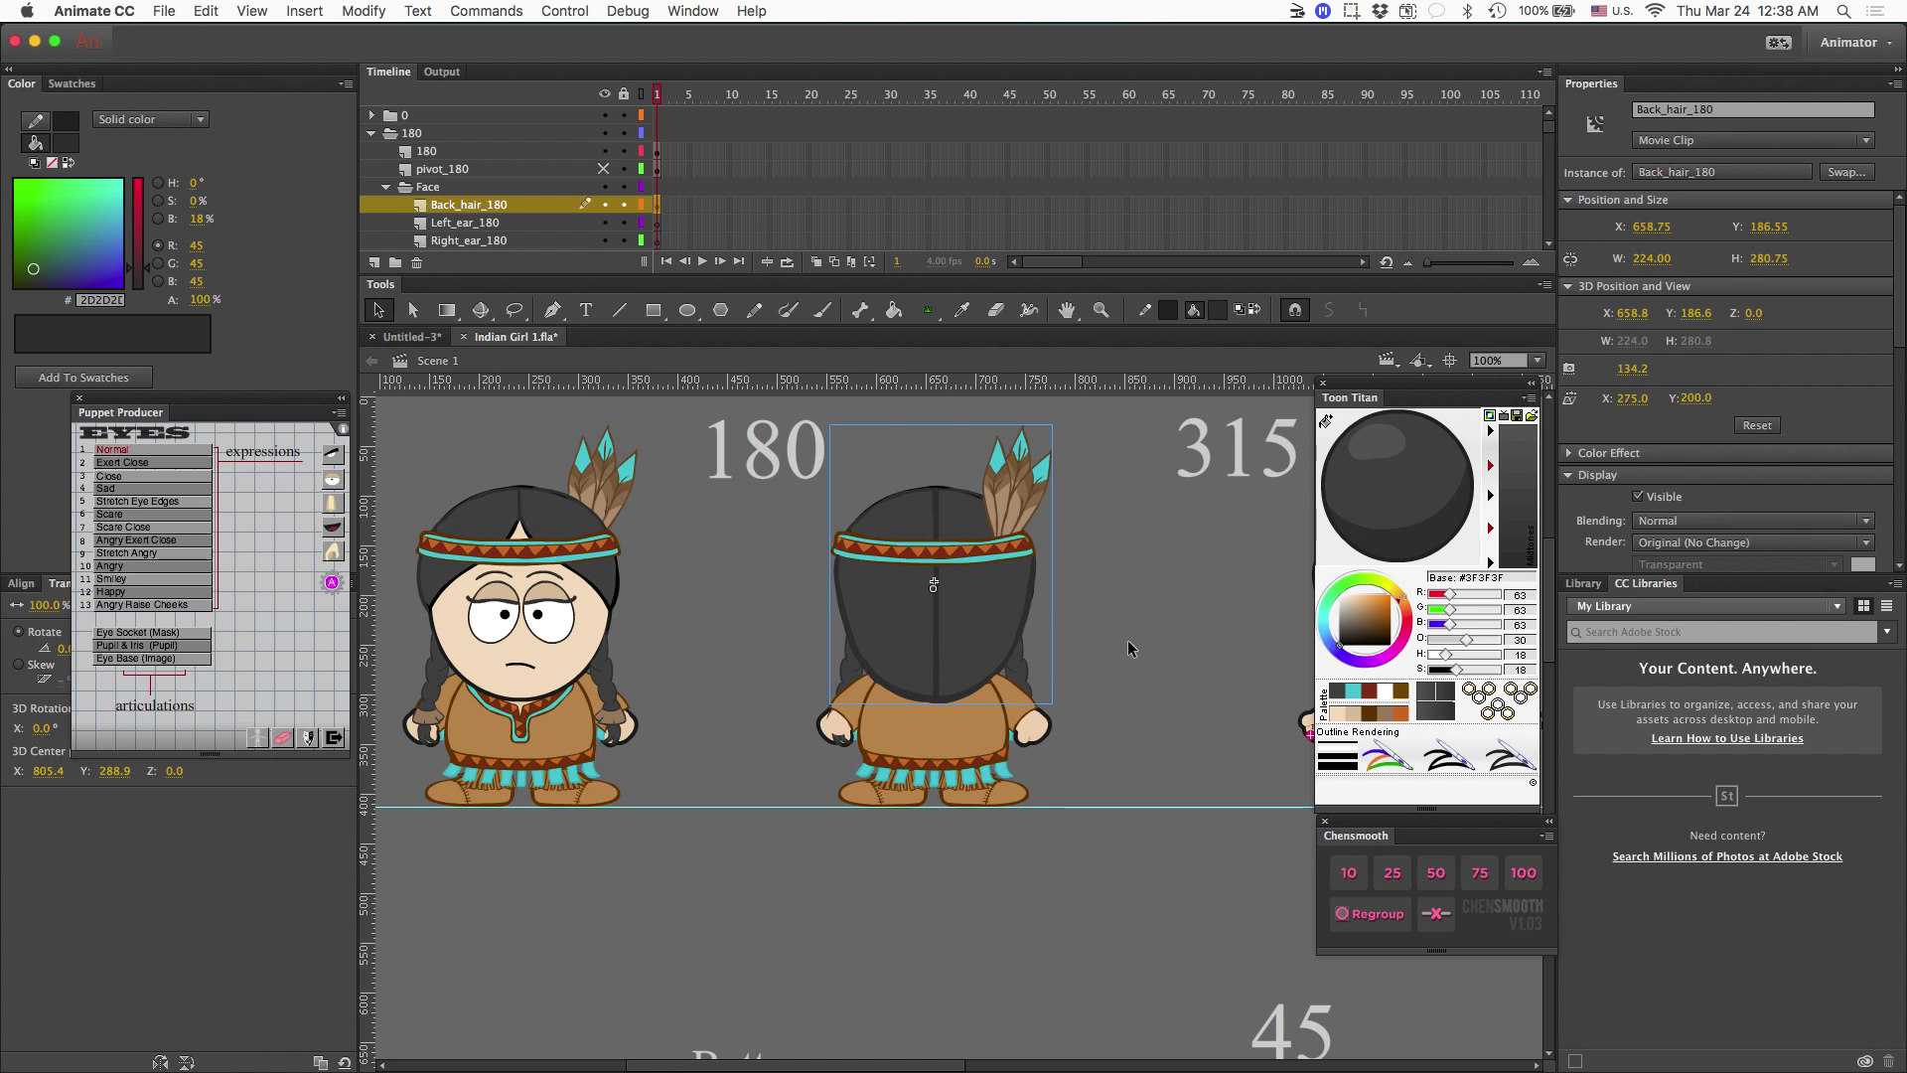
Move the Front_Hair_180 layer below Left_hand_180 so both braids sit behind the hands.
key(super+equal)
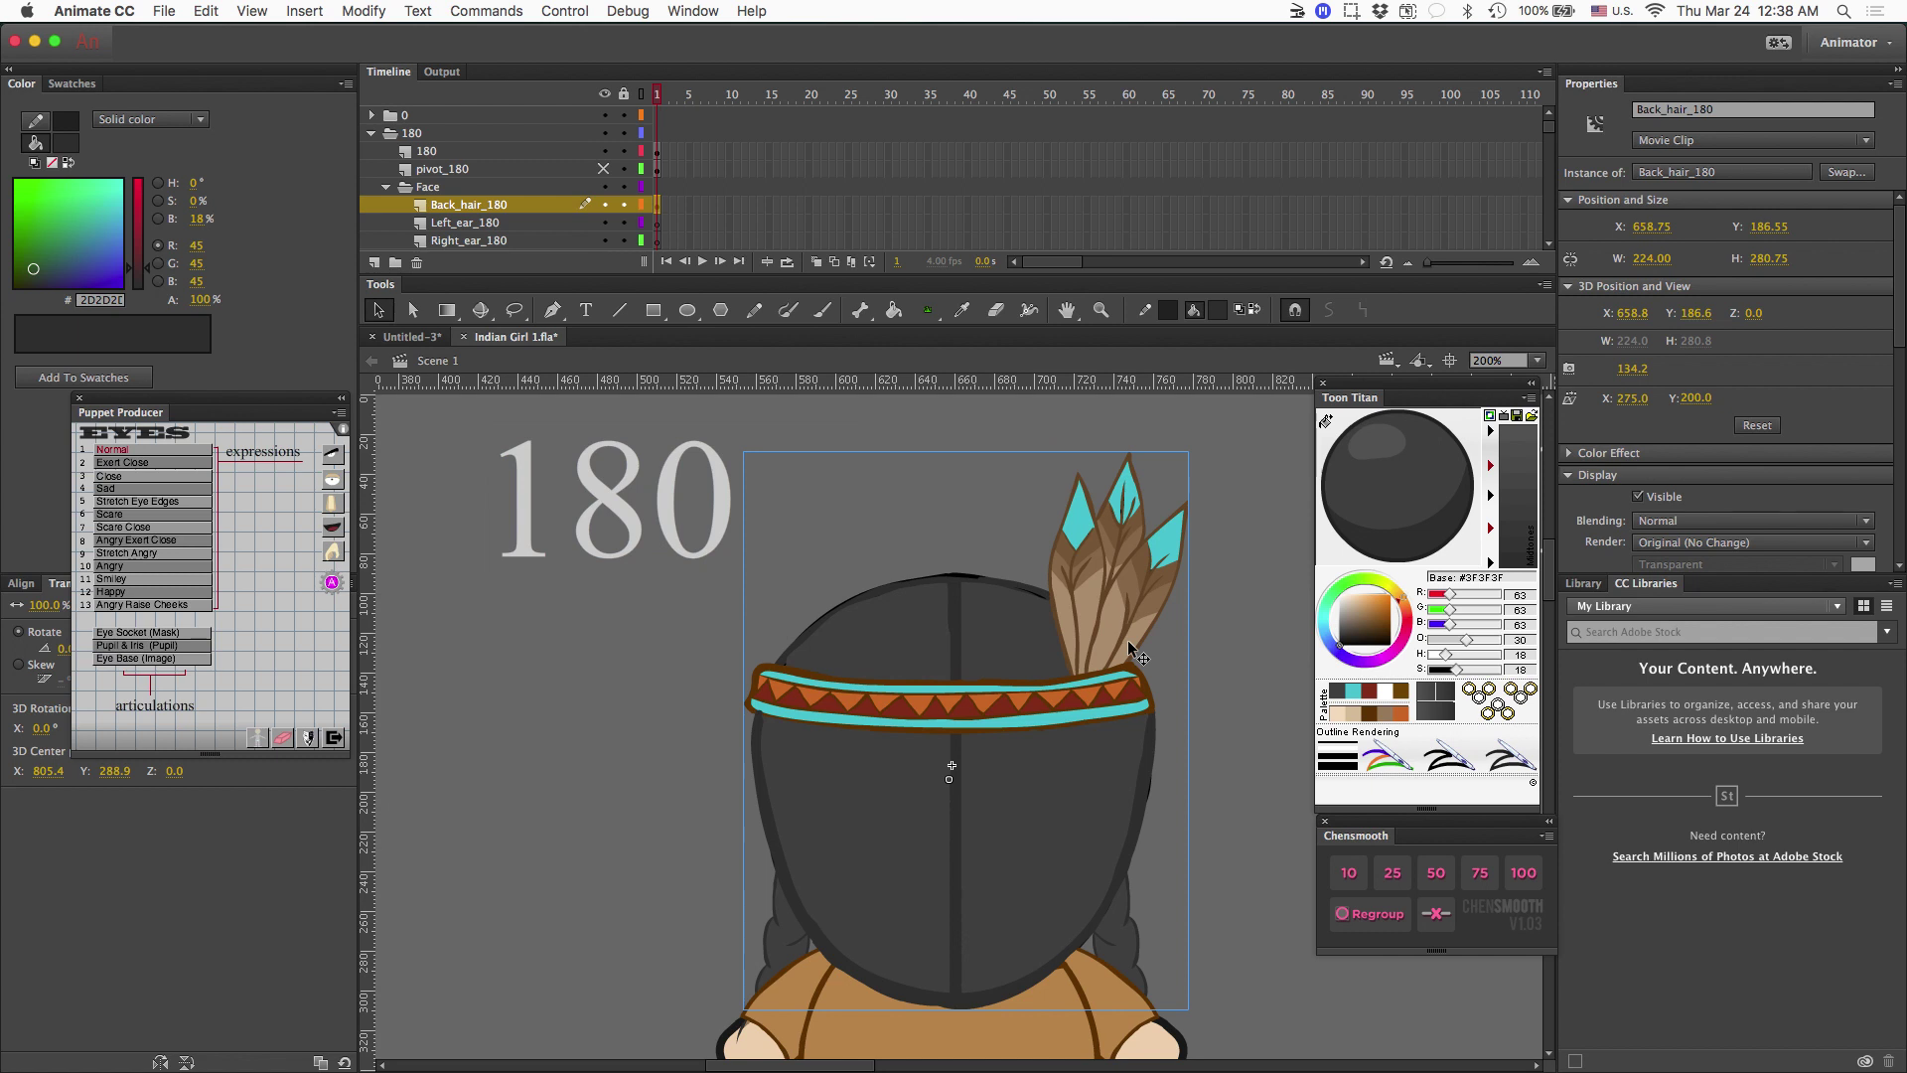
scroll(1129, 647, down, 5)
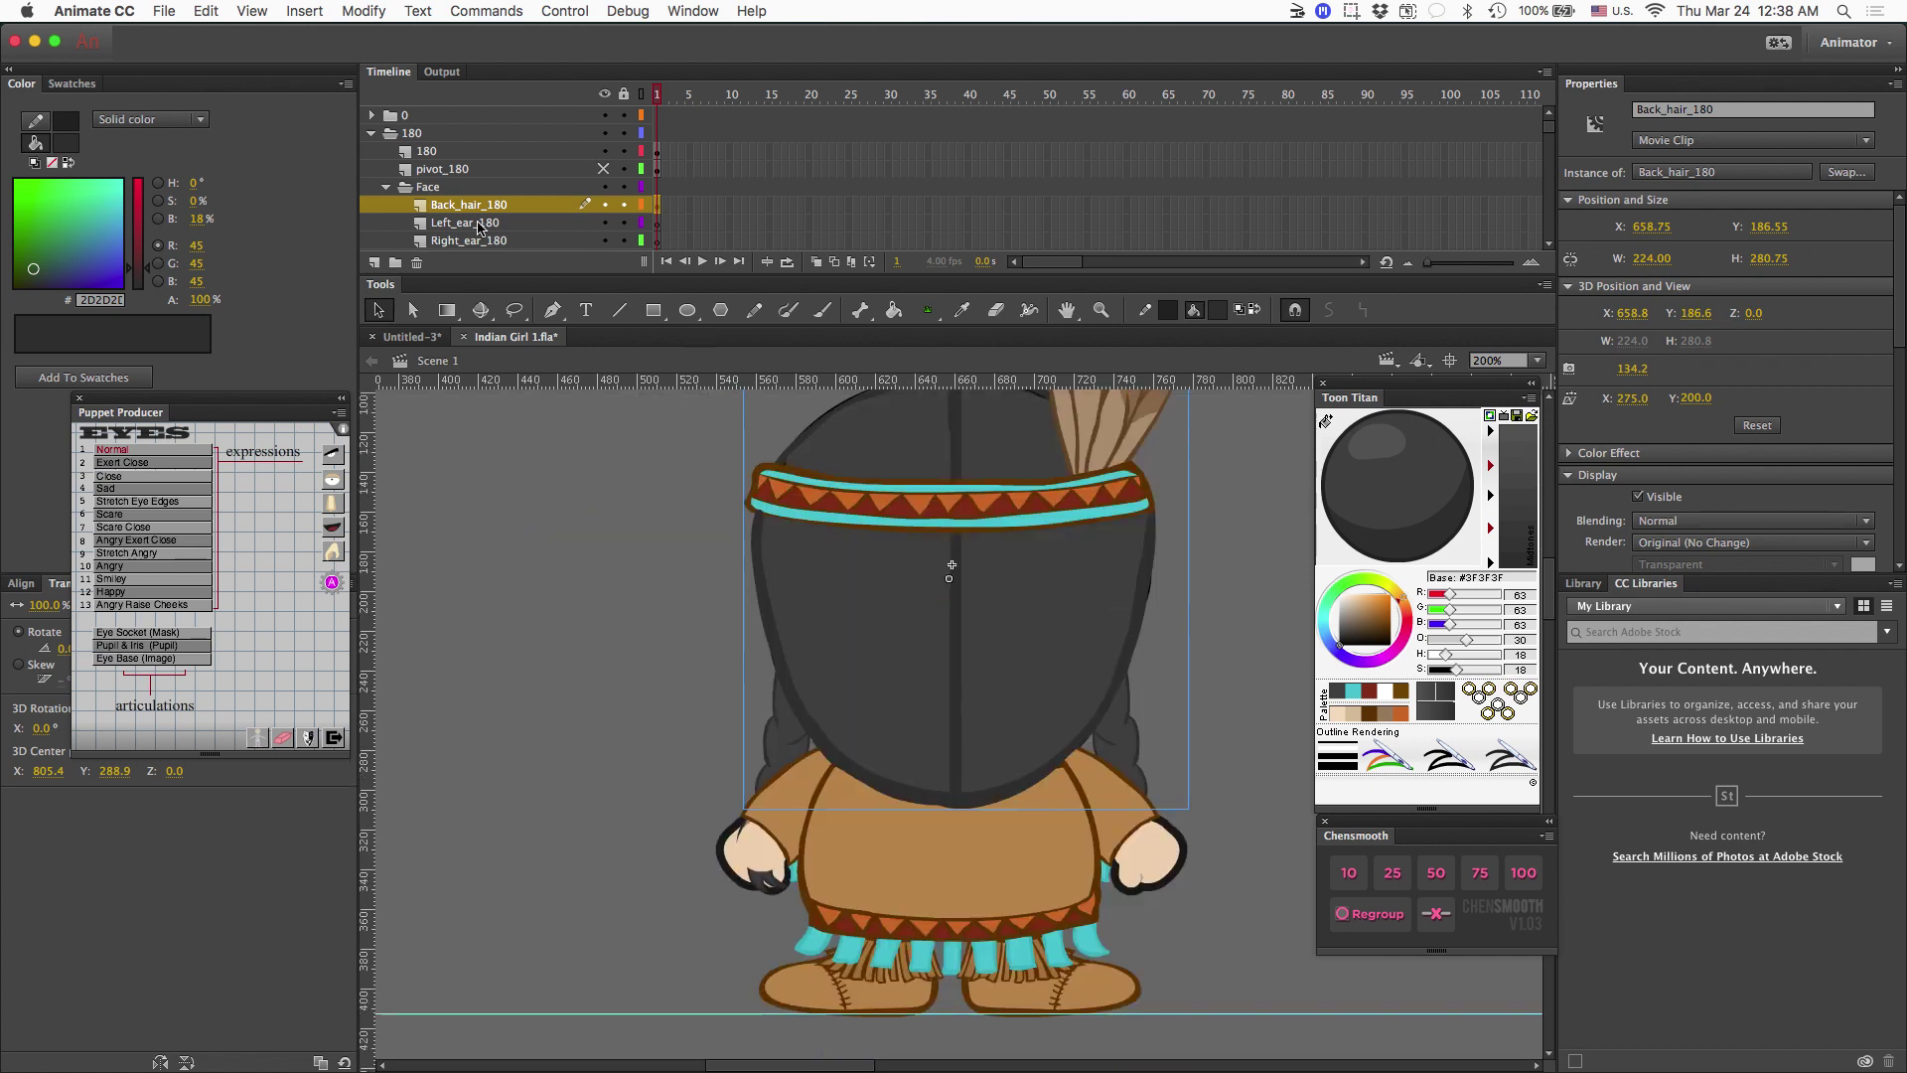
scroll(478, 226, down, 3)
scroll(478, 227, down, 2)
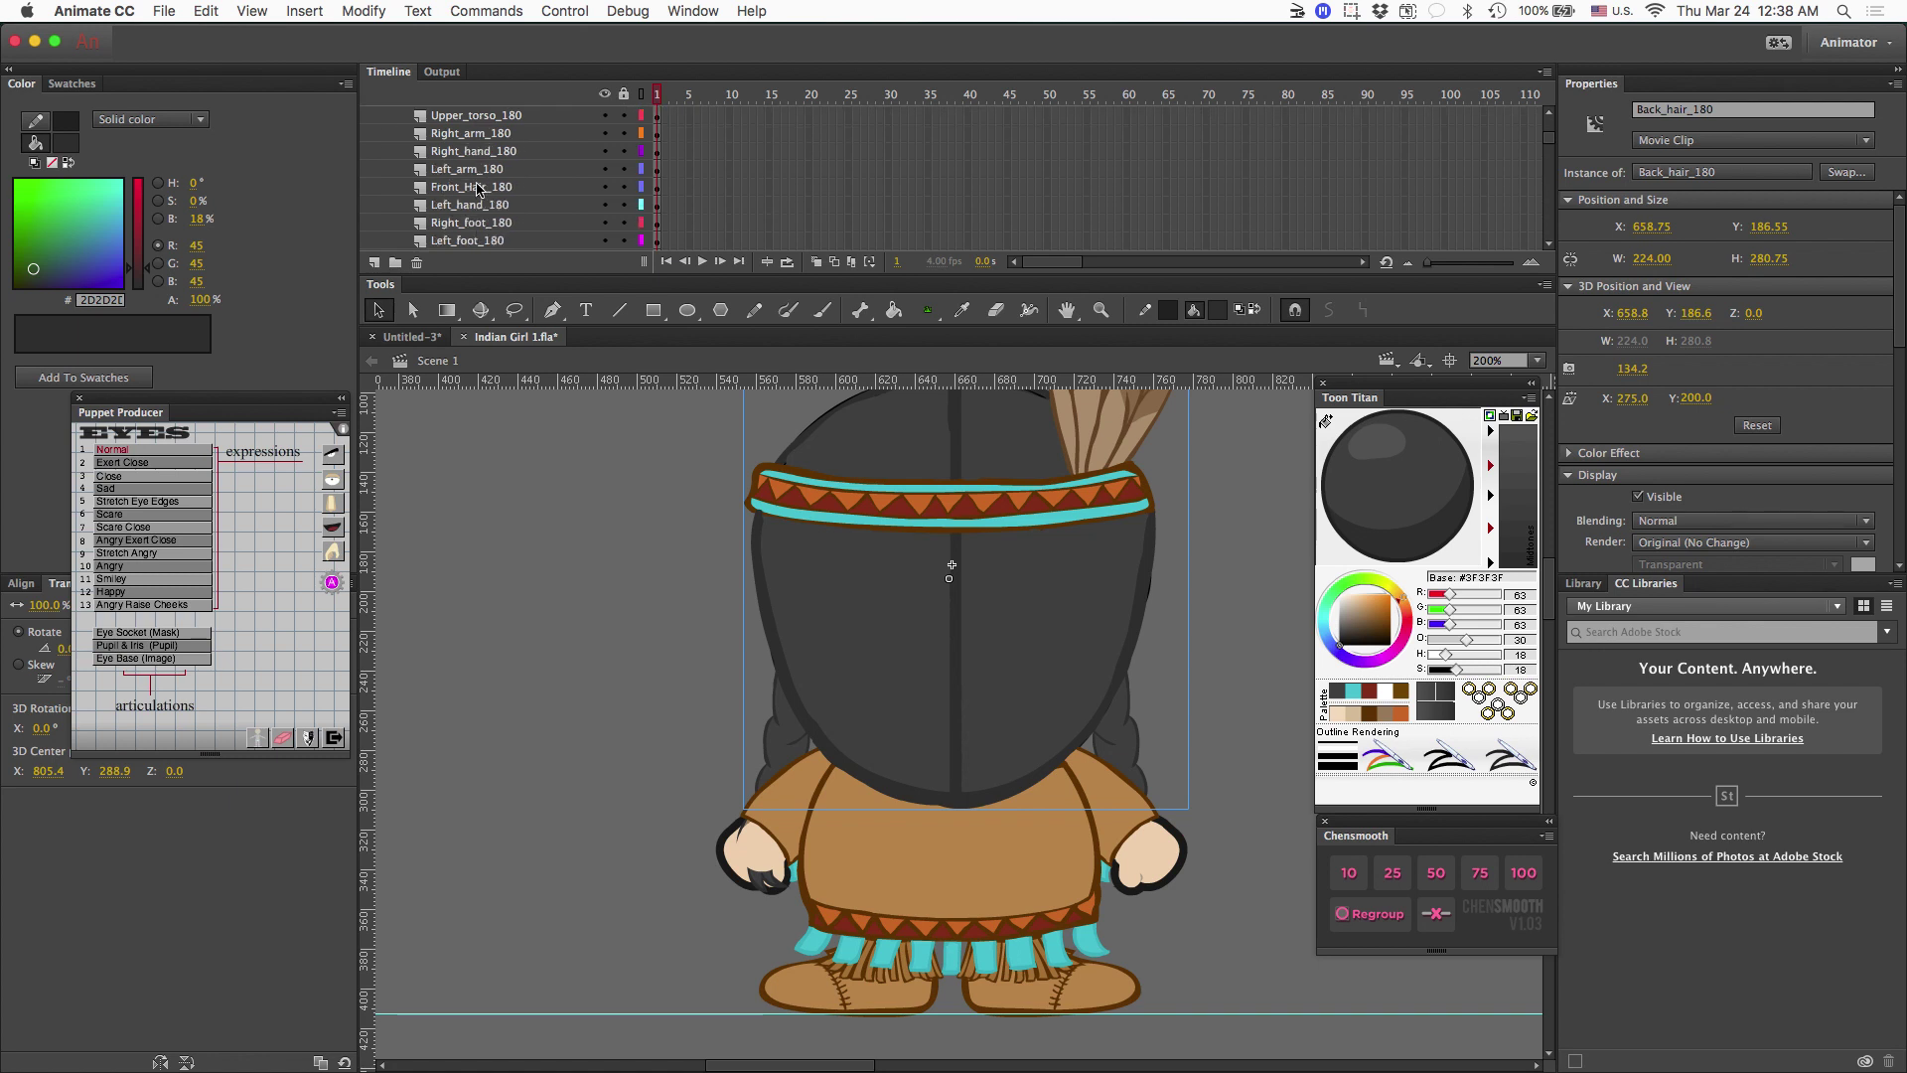
drag(478, 194, 474, 213)
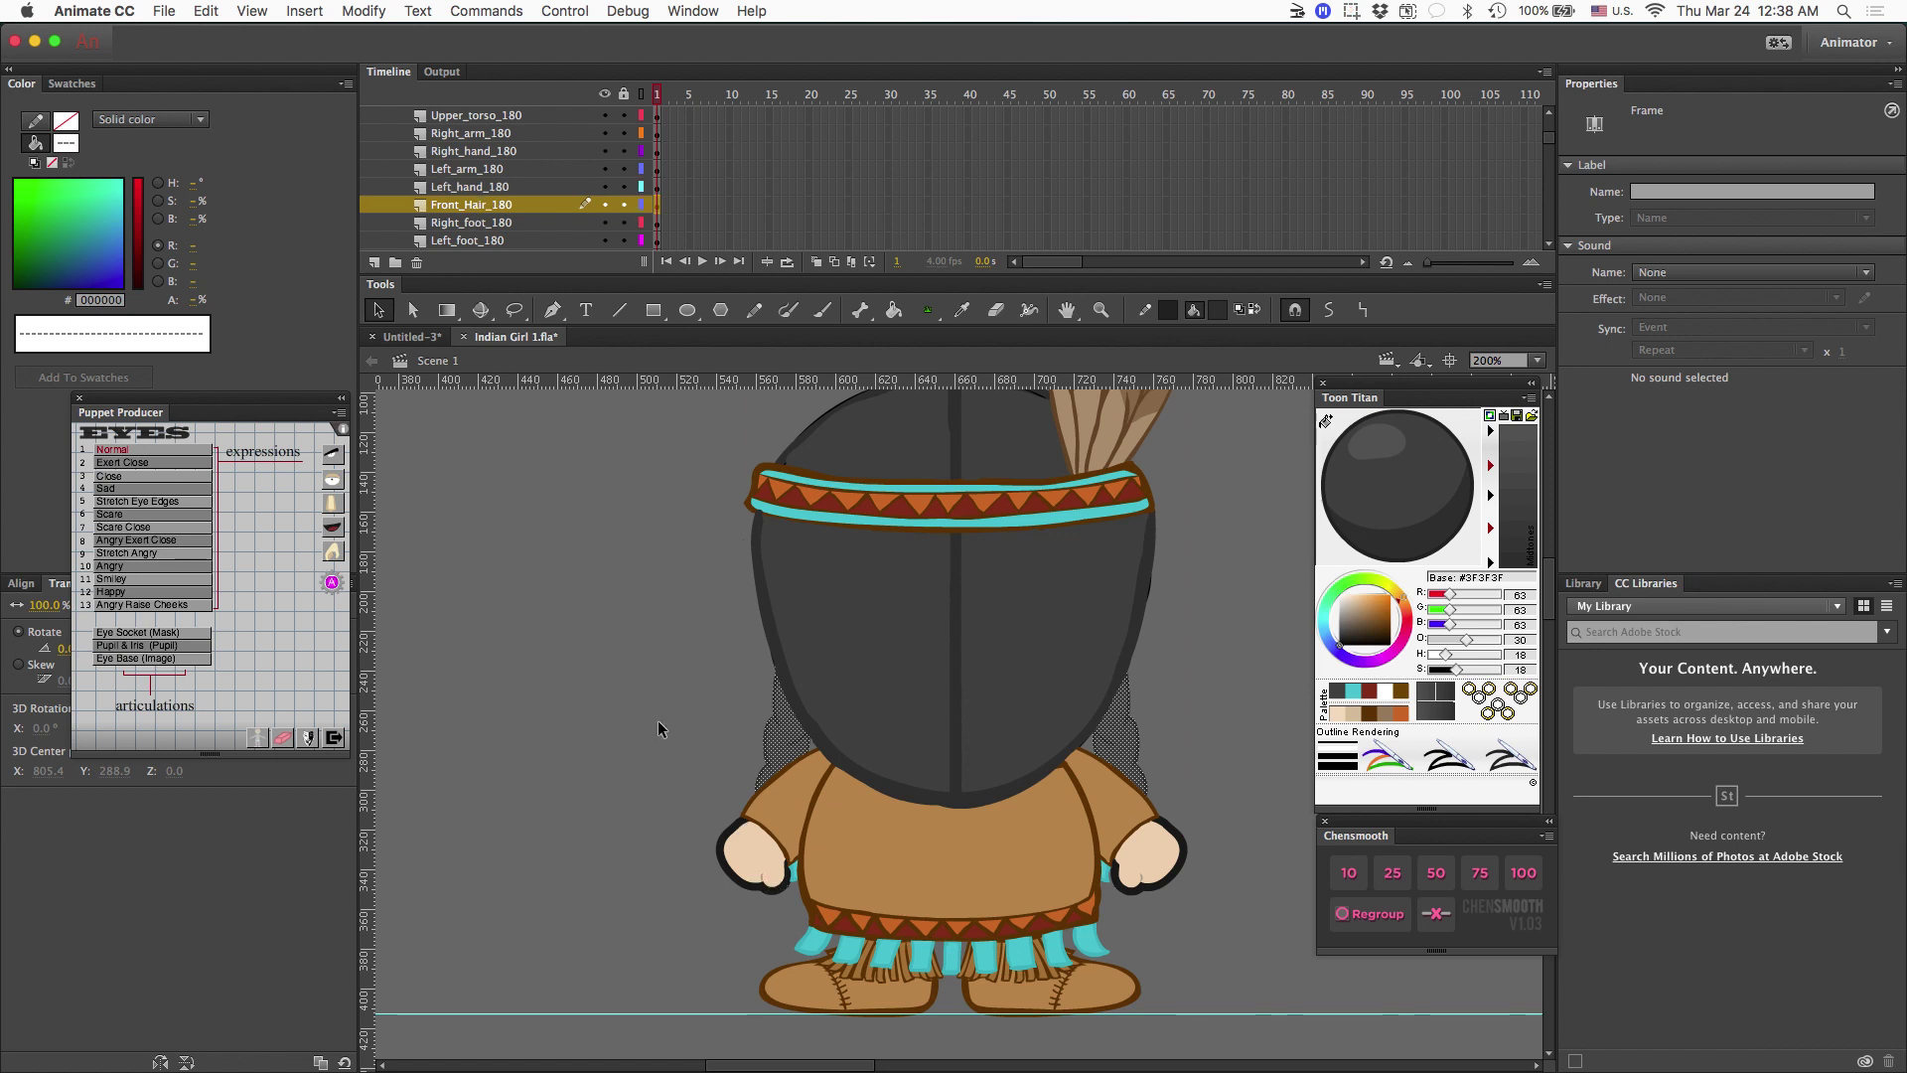
click(683, 785)
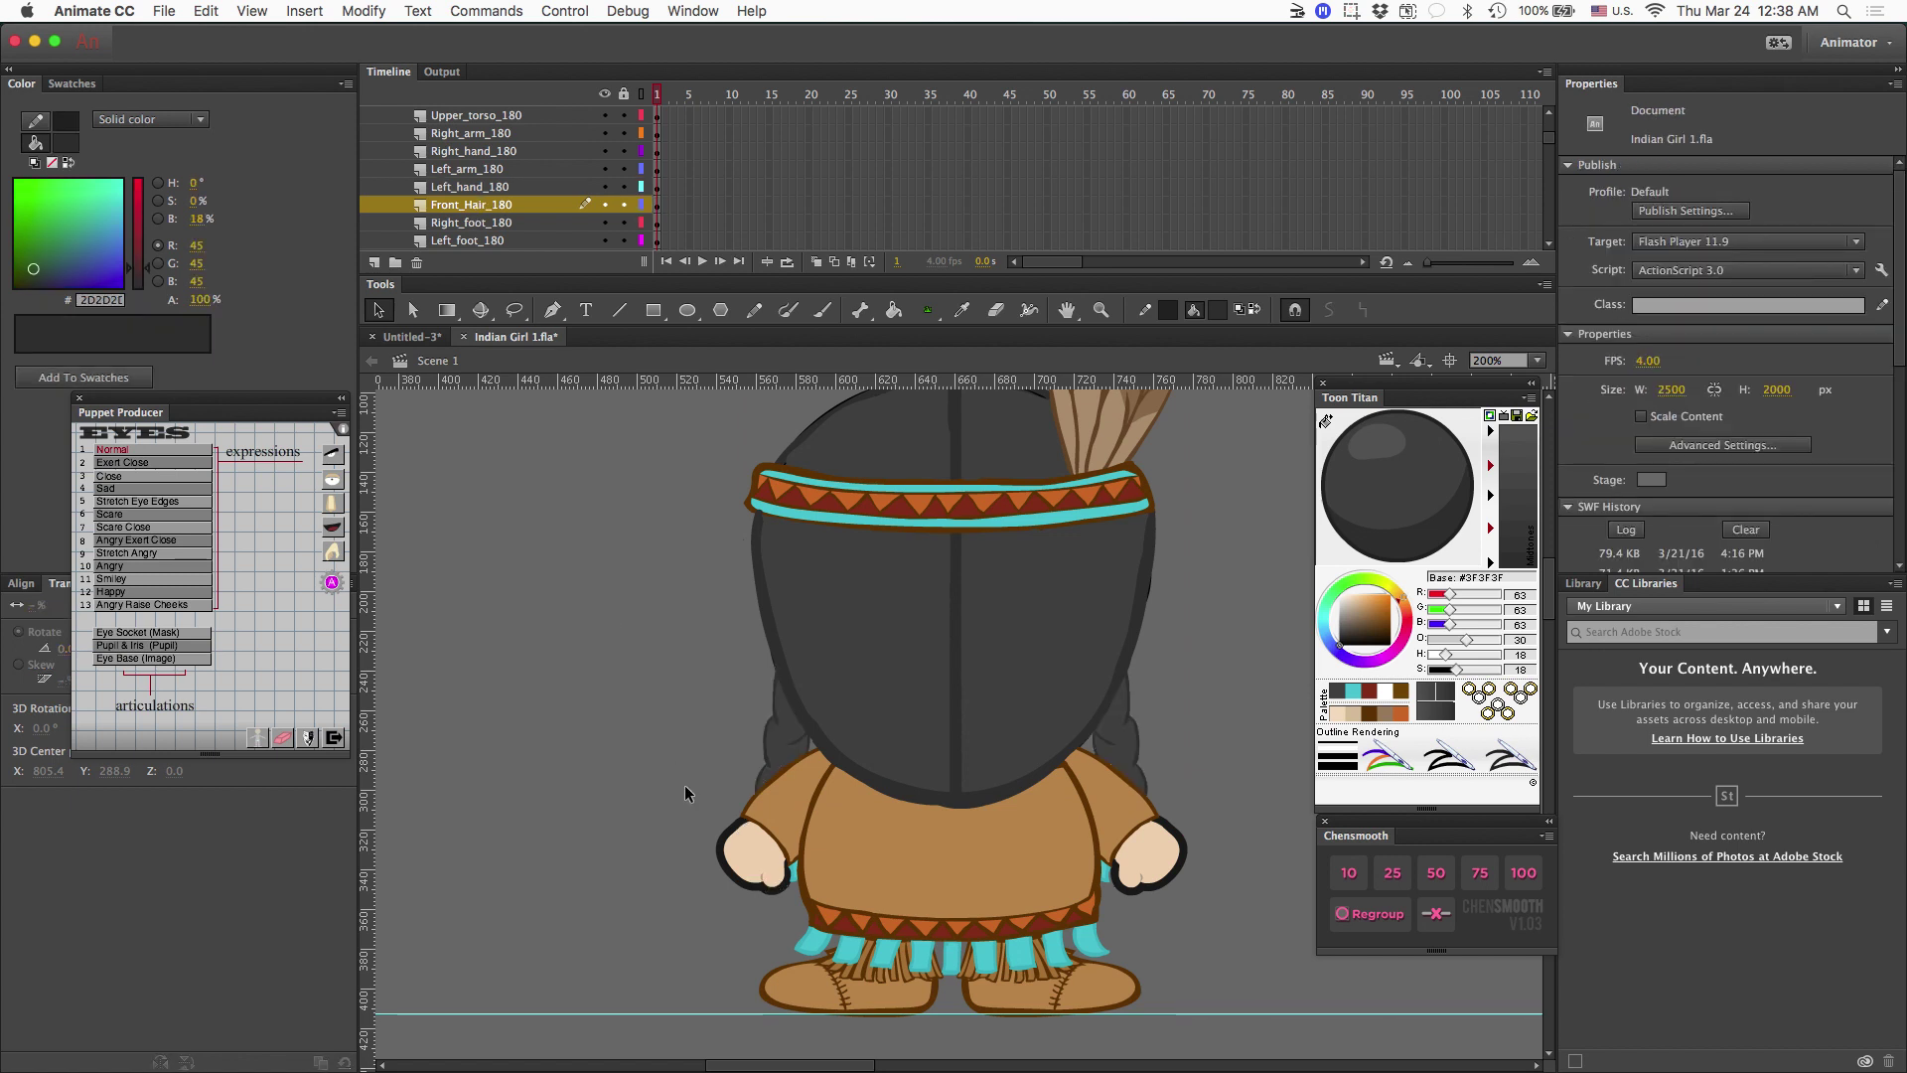
scroll(684, 785, up, 5)
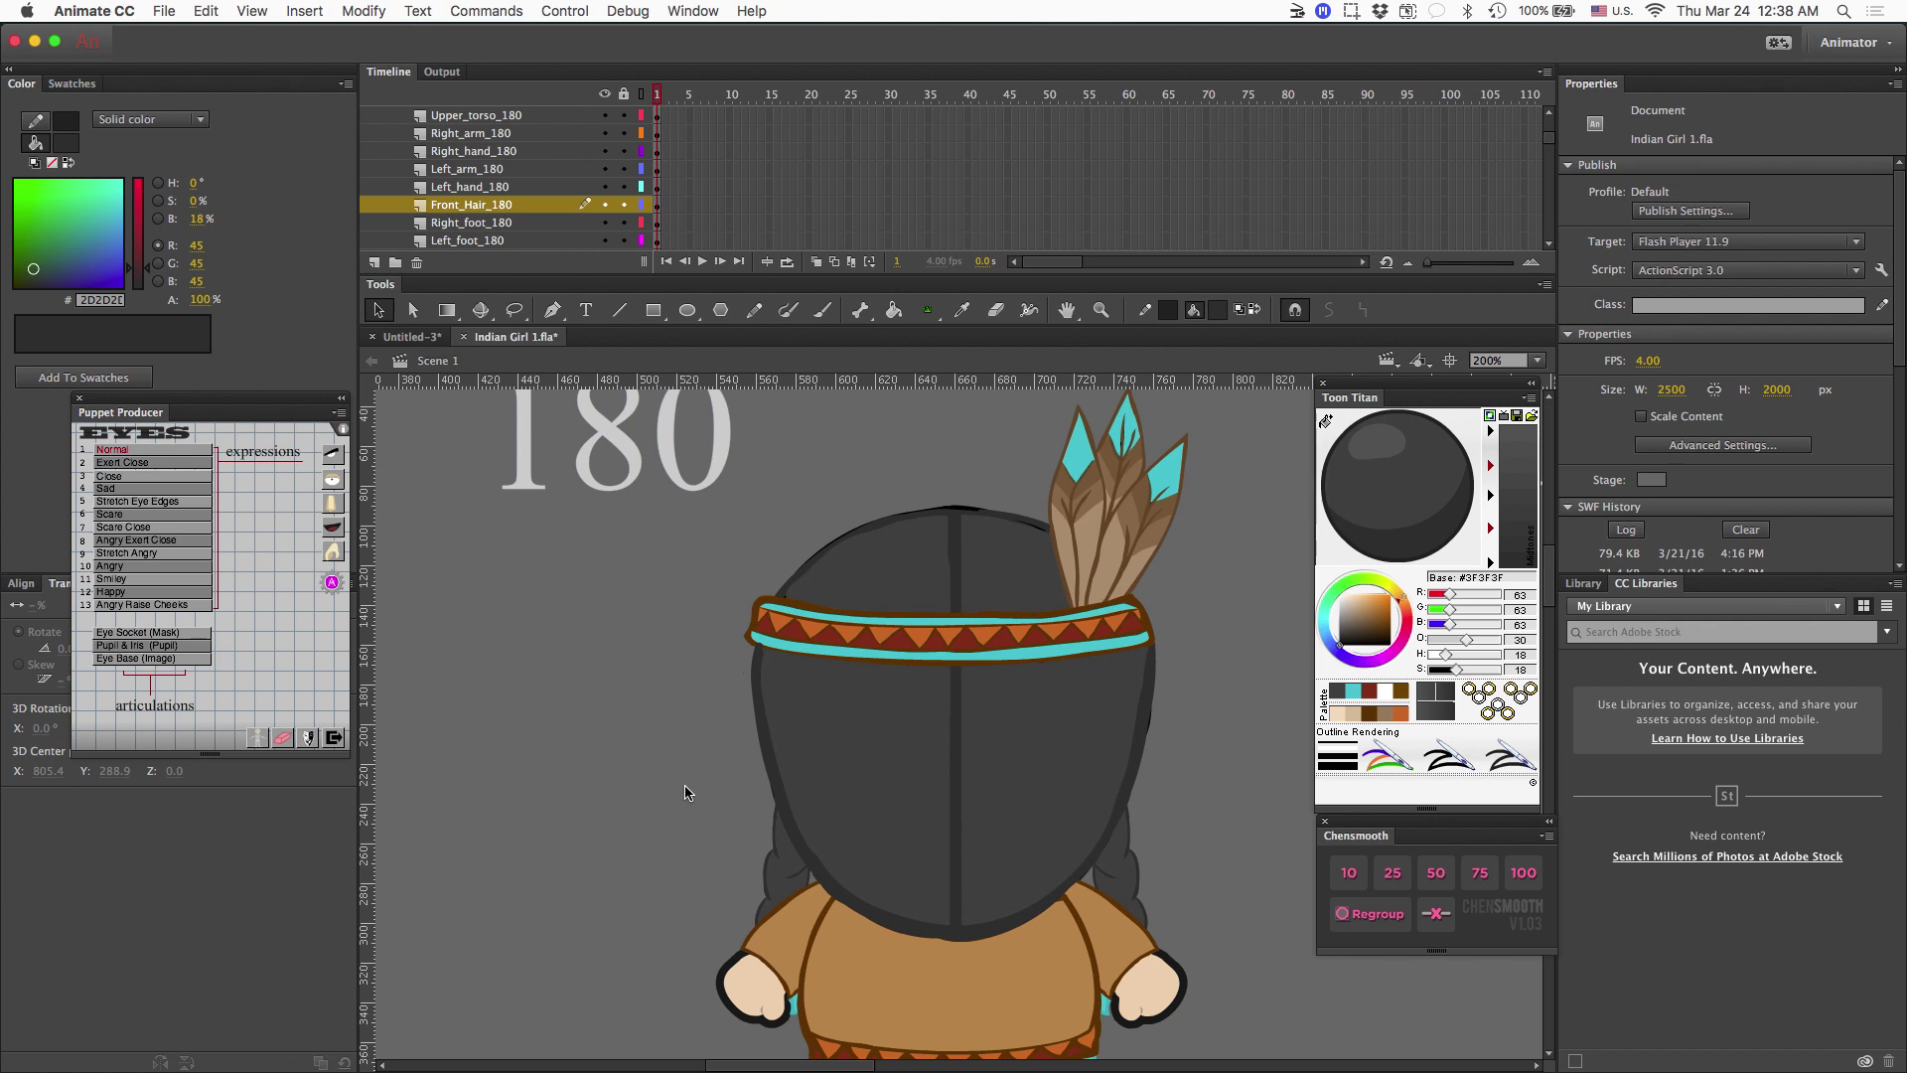
key(super+1)
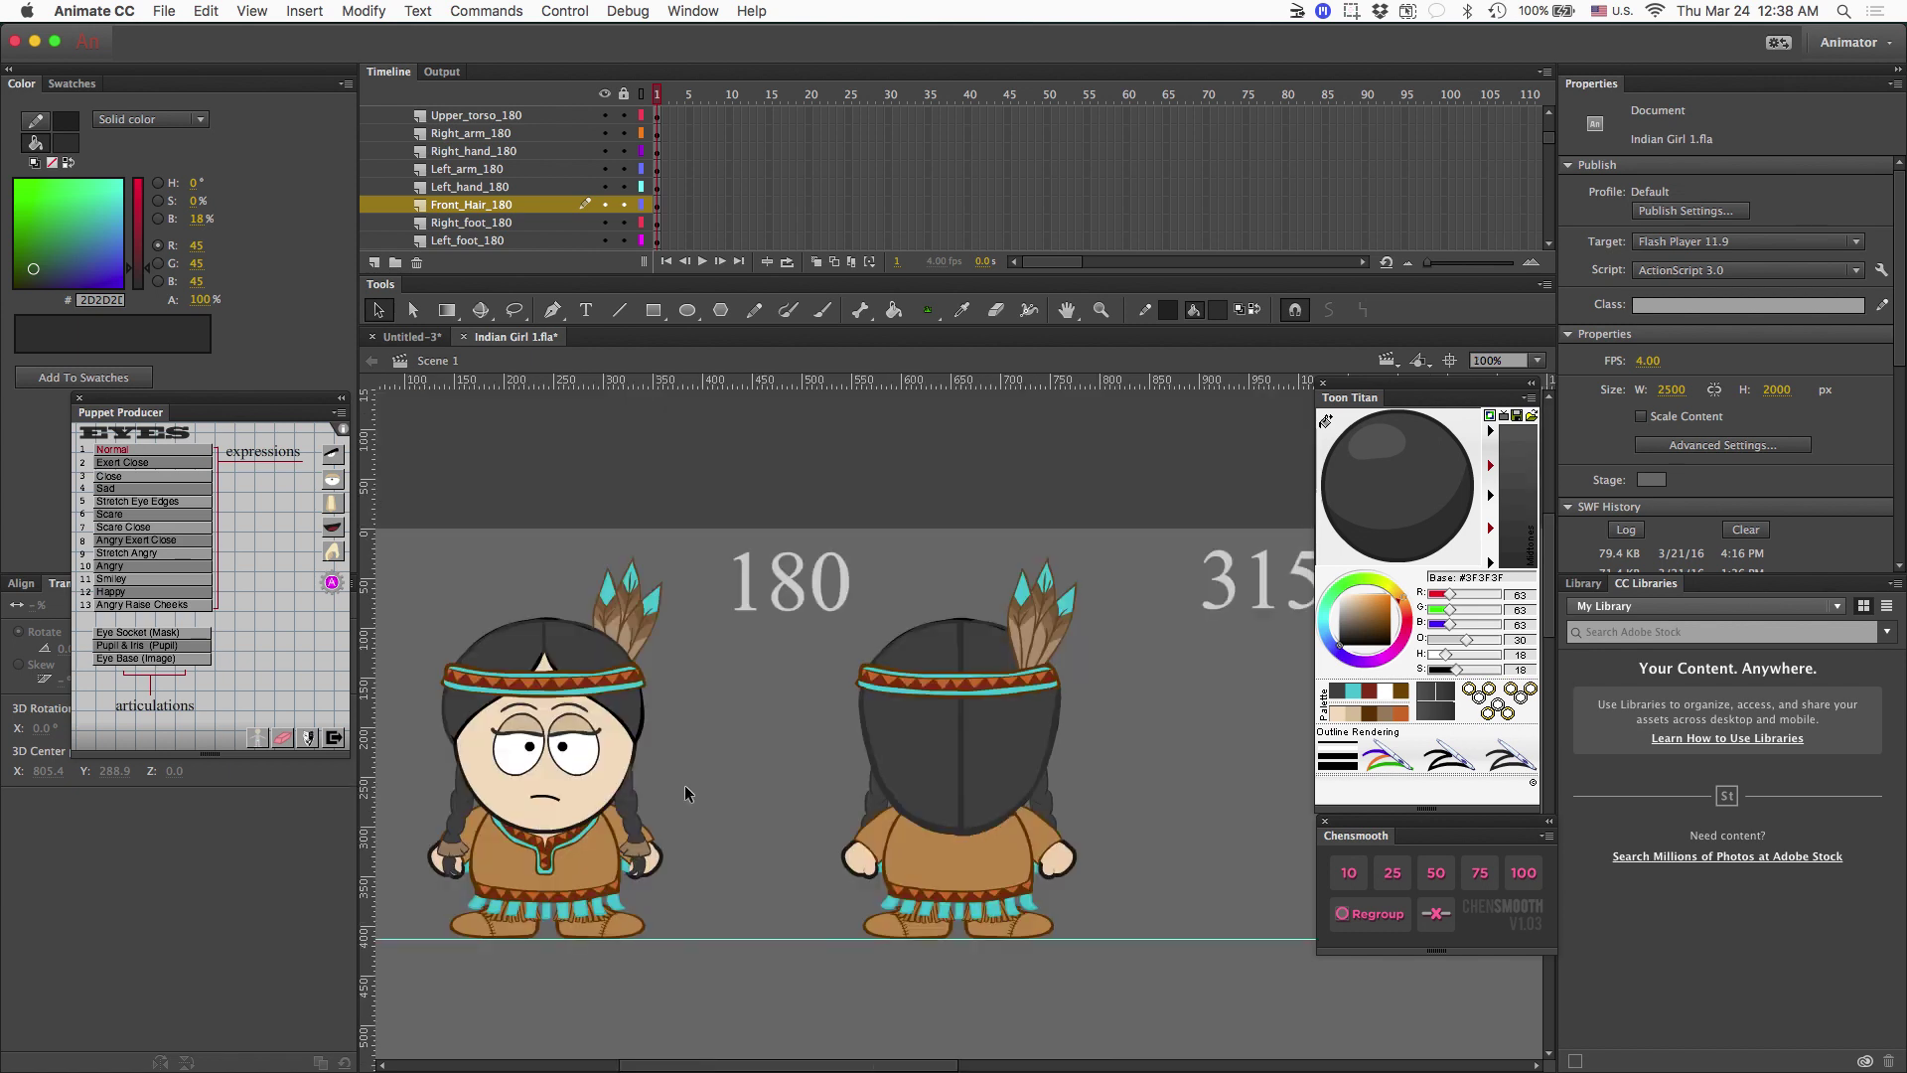
scroll(683, 784, left, 5)
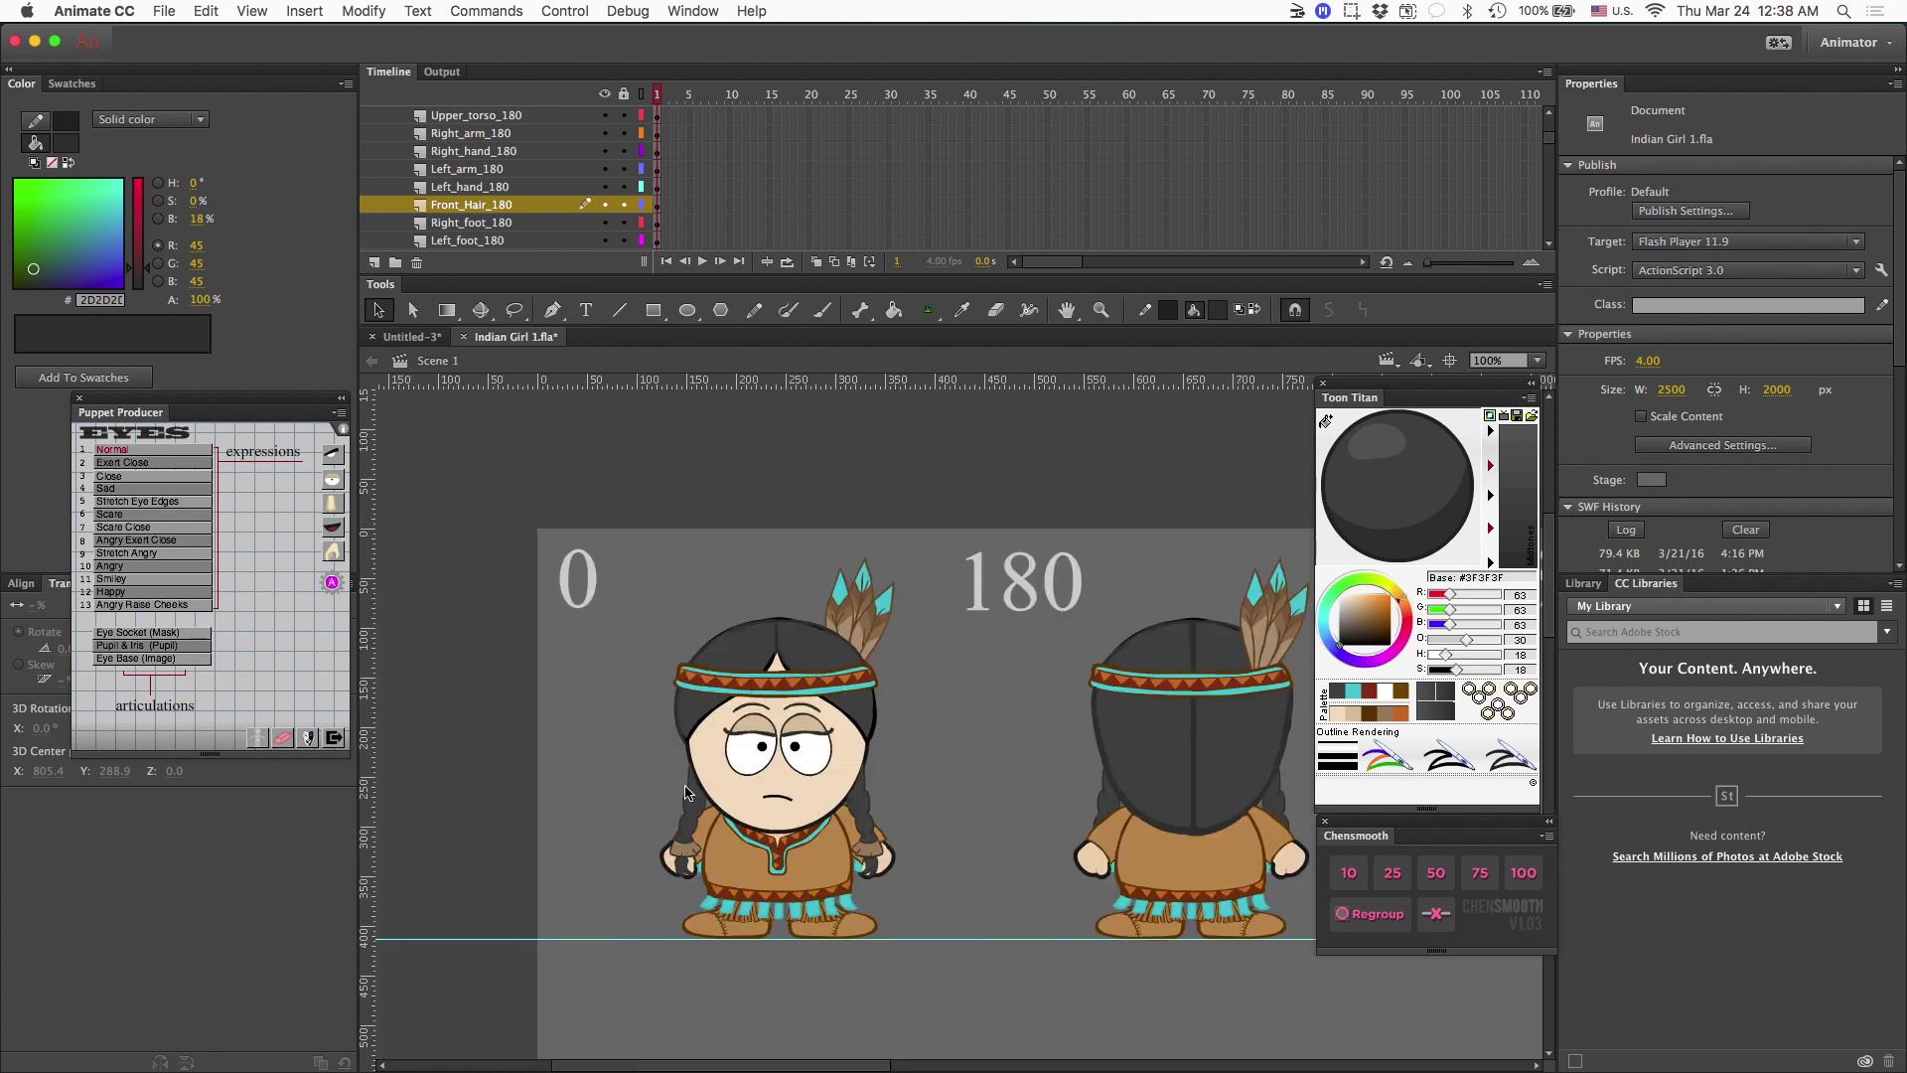
scroll(685, 792, right, 15)
scroll(686, 792, left, 10)
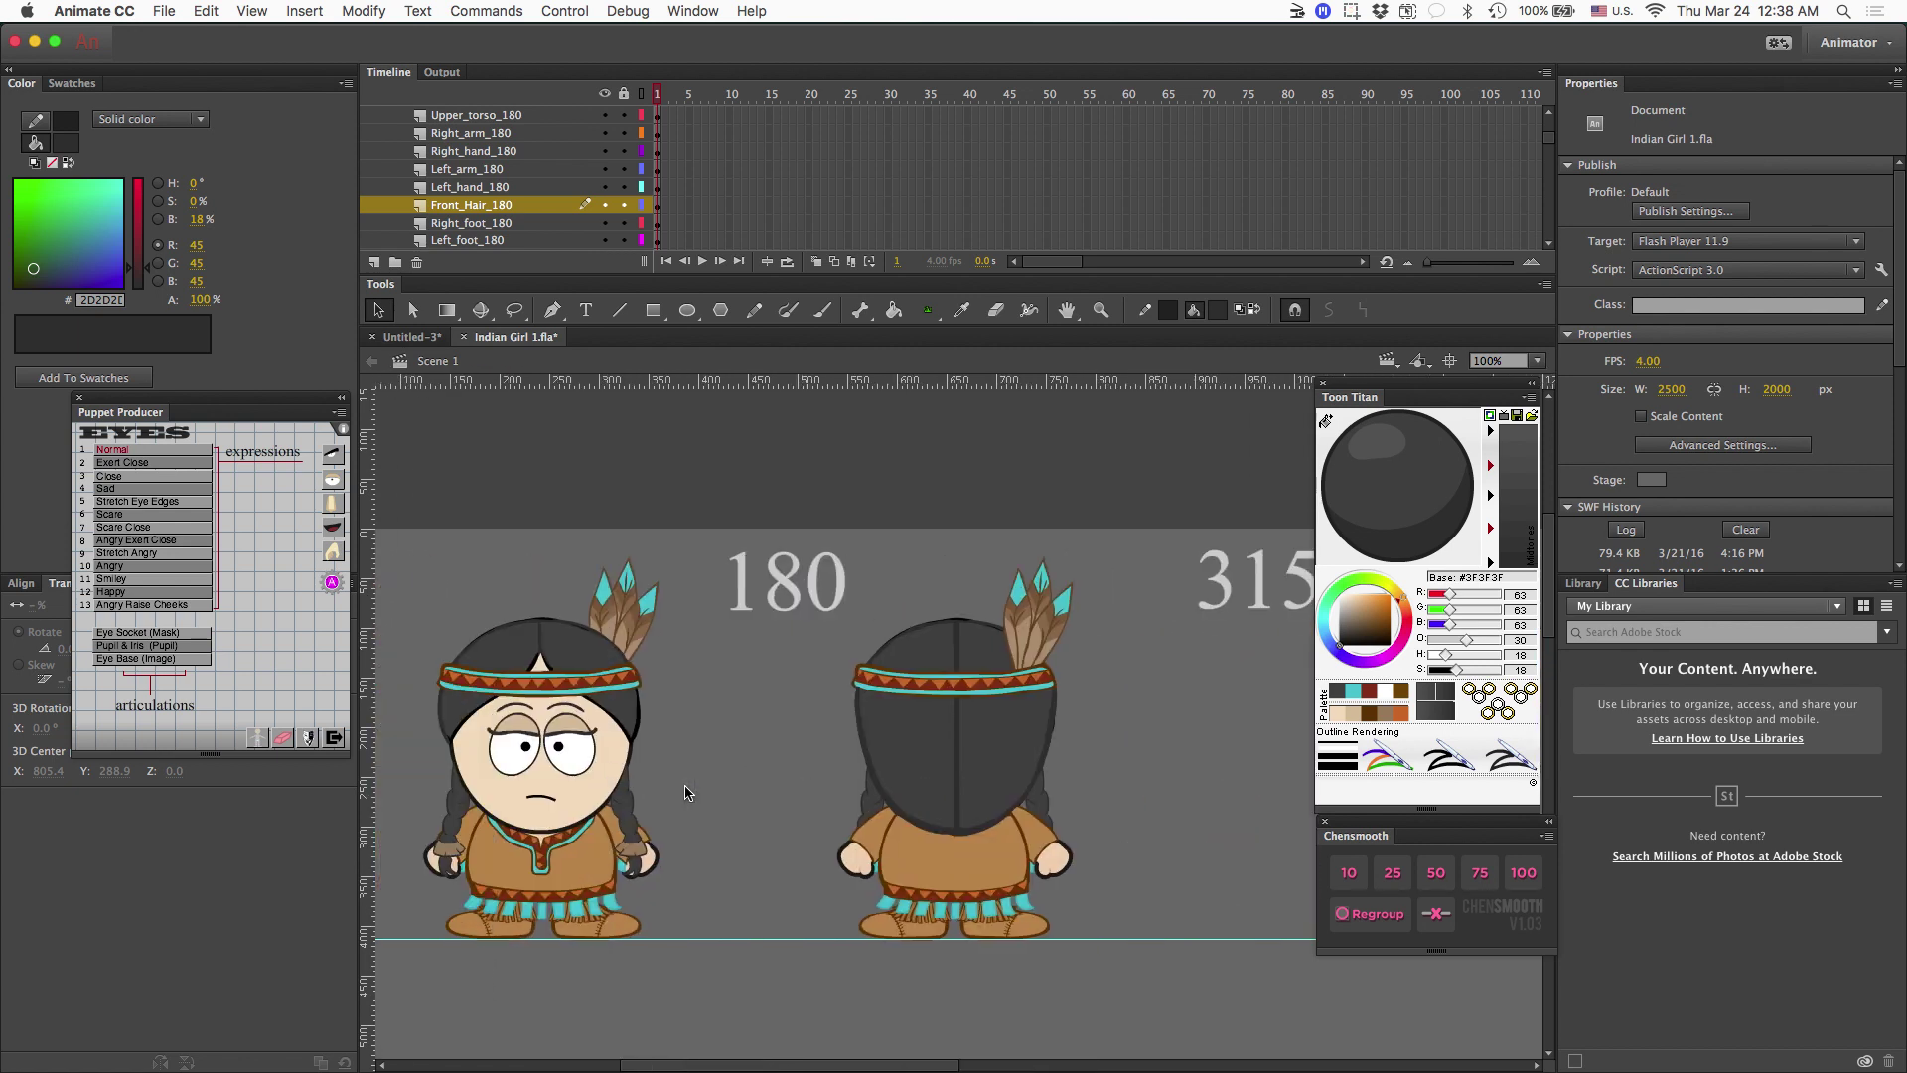